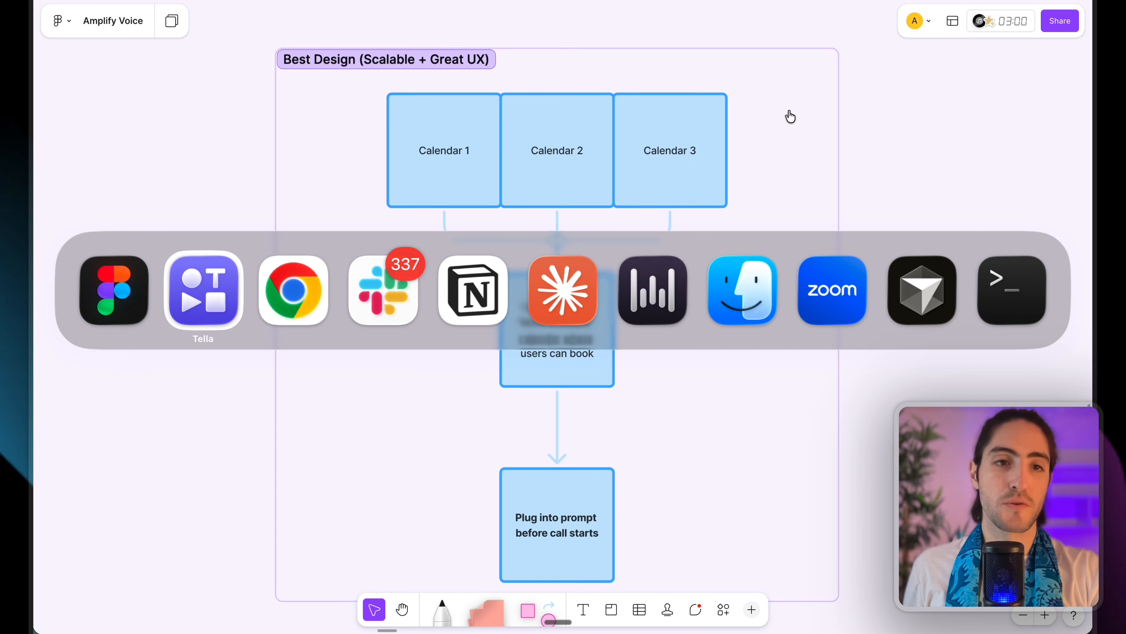
Sign up on Cal.com by email with a username, the account email address and a password, accepting the privacy policy.
key("super+Tab")
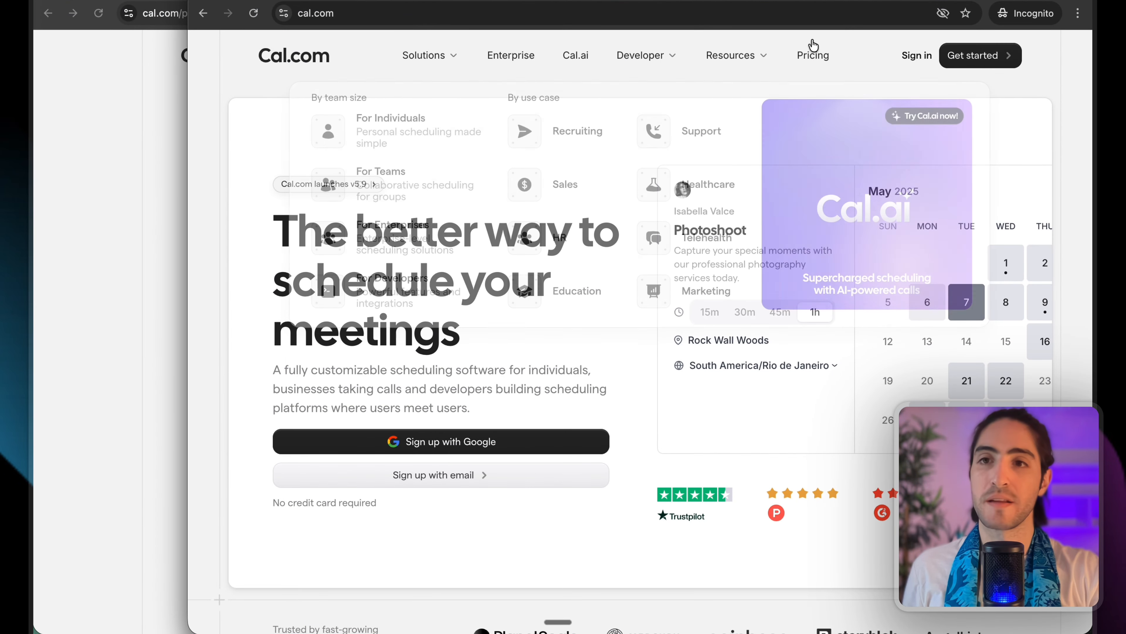
left_click(917, 55)
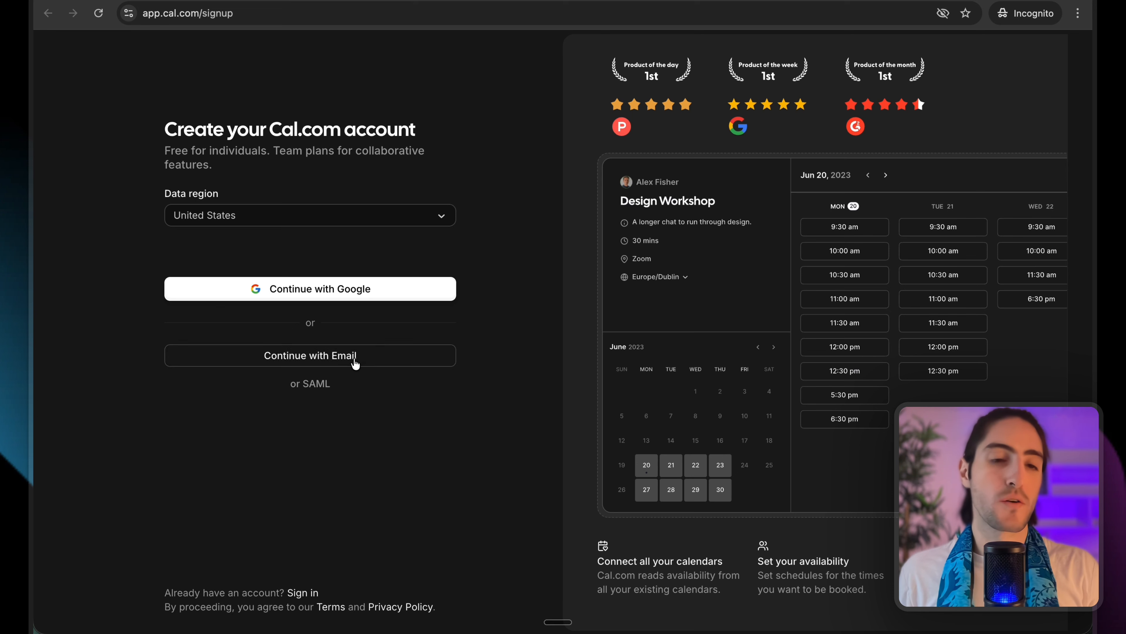
left_click(354, 359)
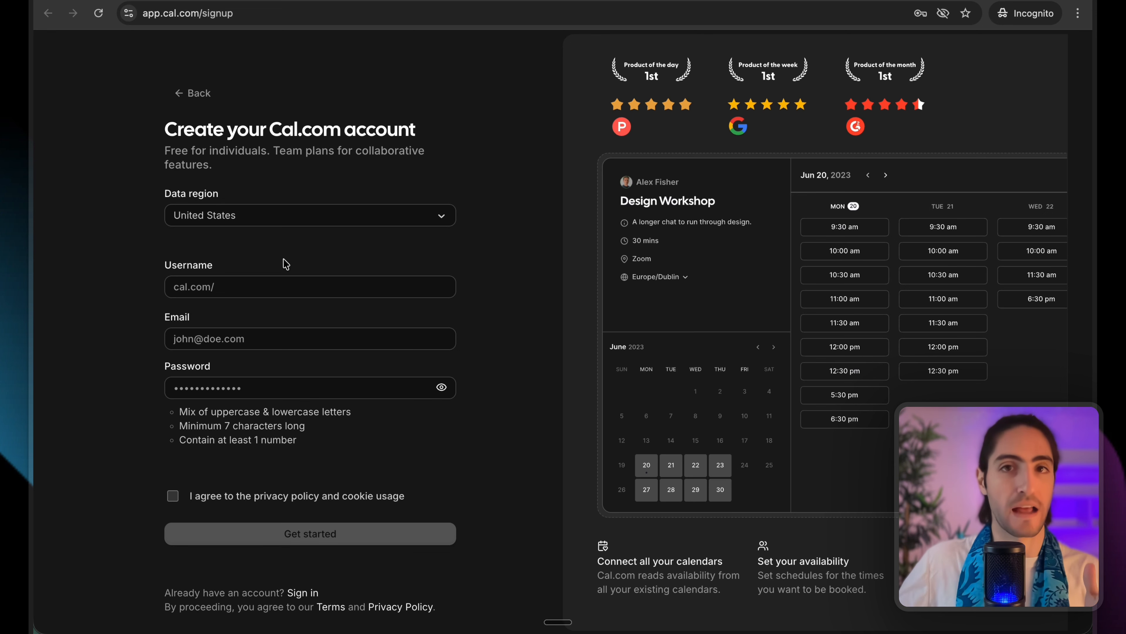
left_click(286, 287)
type("alejo")
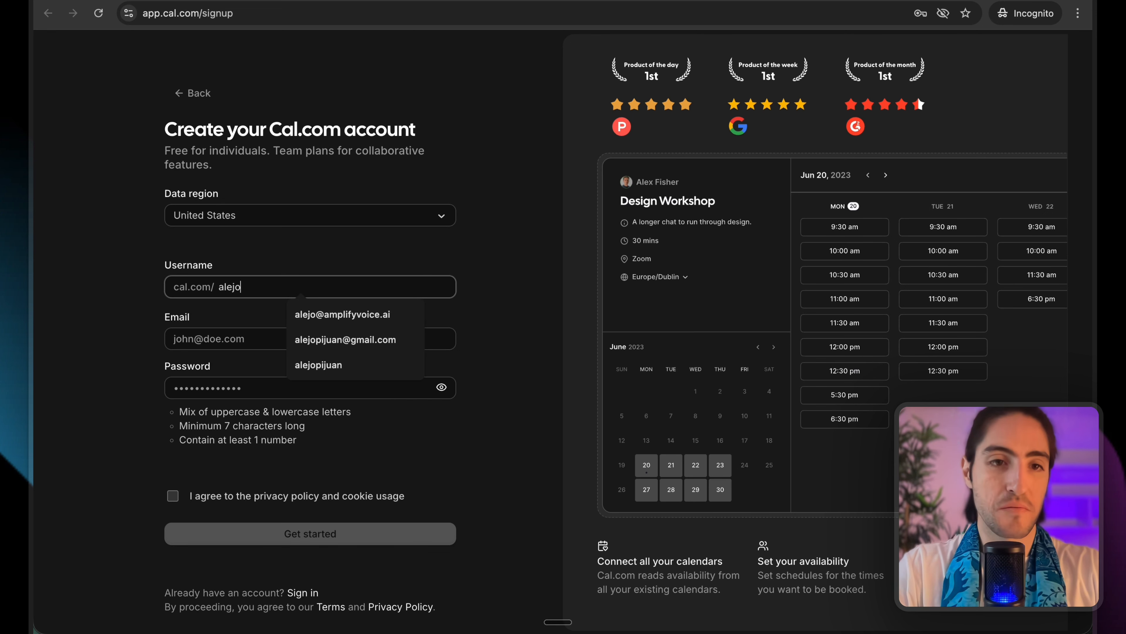
type("-1")
left_click(286, 331)
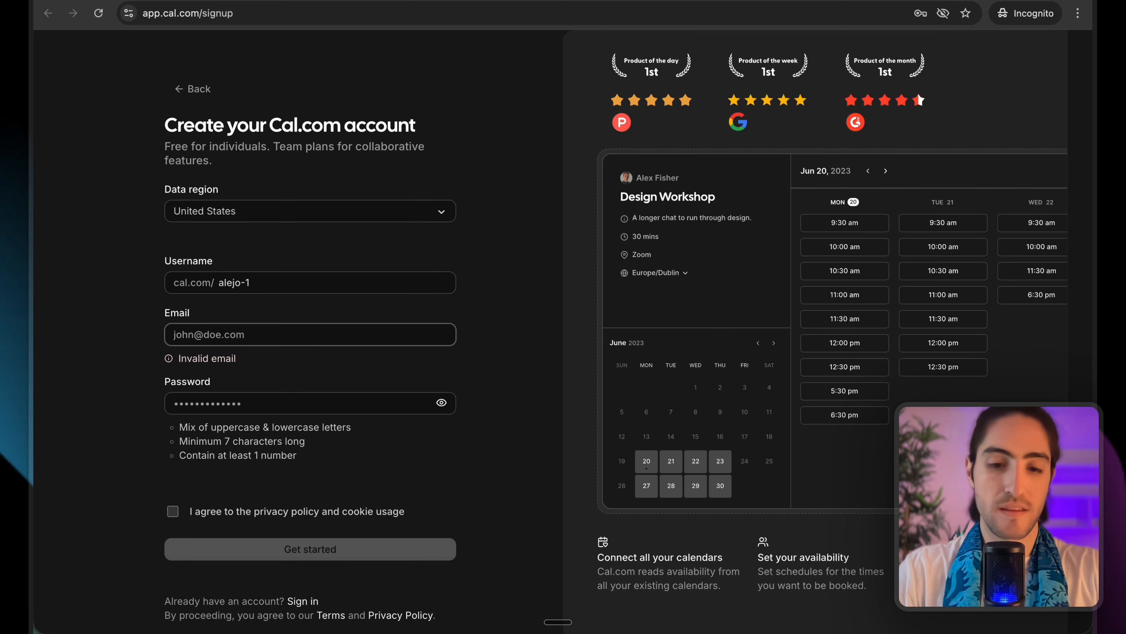
left_click(173, 500)
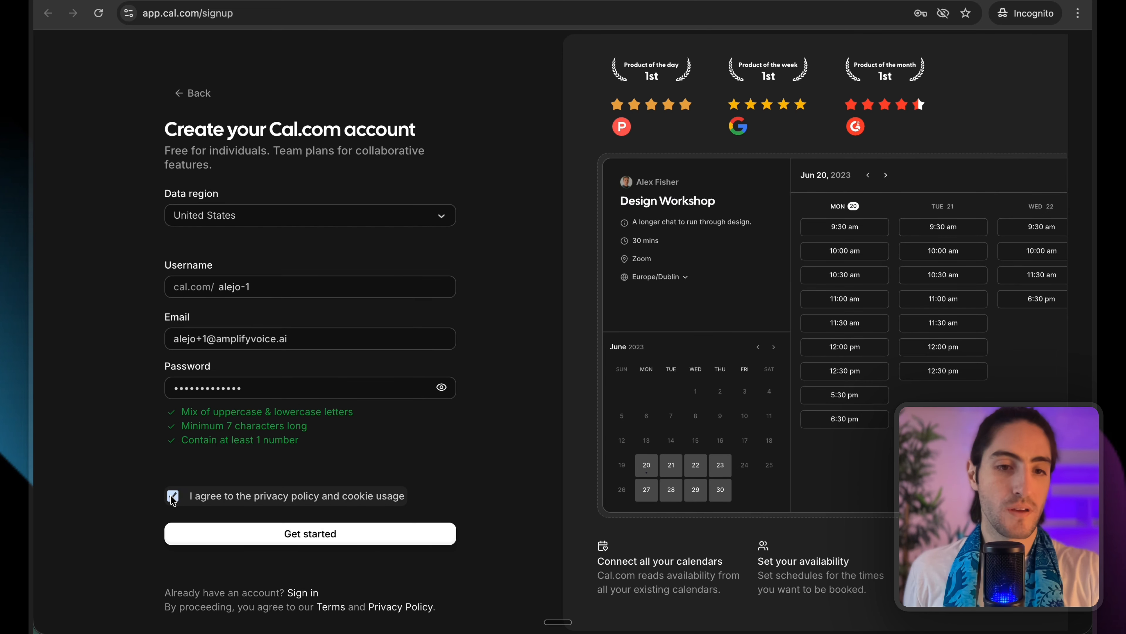
left_click(254, 538)
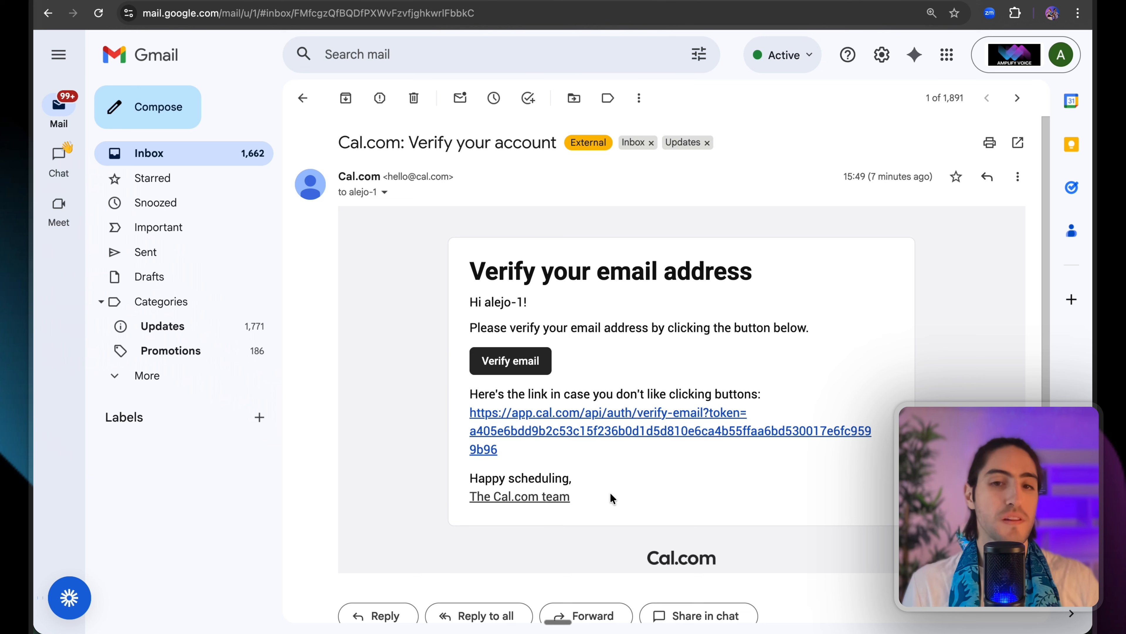
Copy the verification link from the Cal.com email and open it in a new incognito window.
left_click_drag(610, 492, 577, 302)
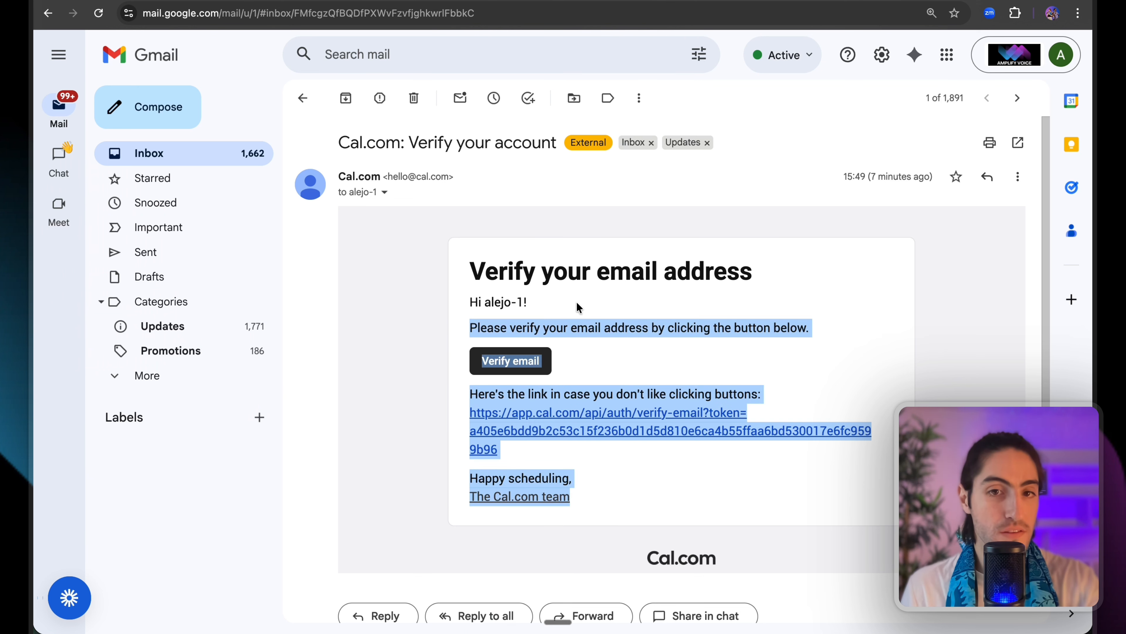
left_click(575, 300)
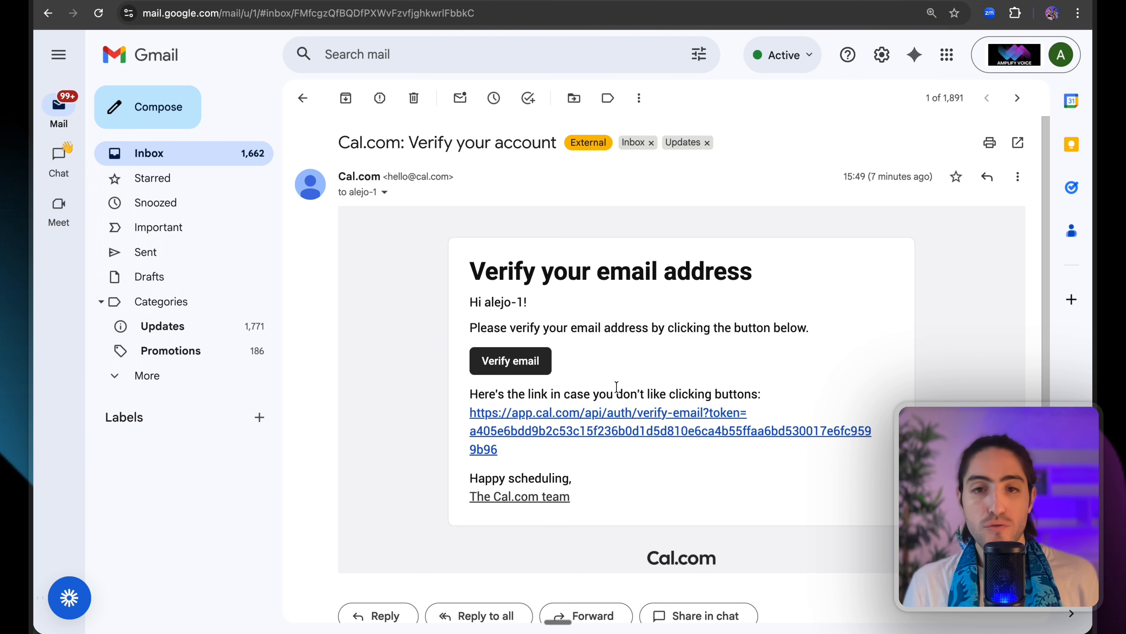
right_click(632, 418)
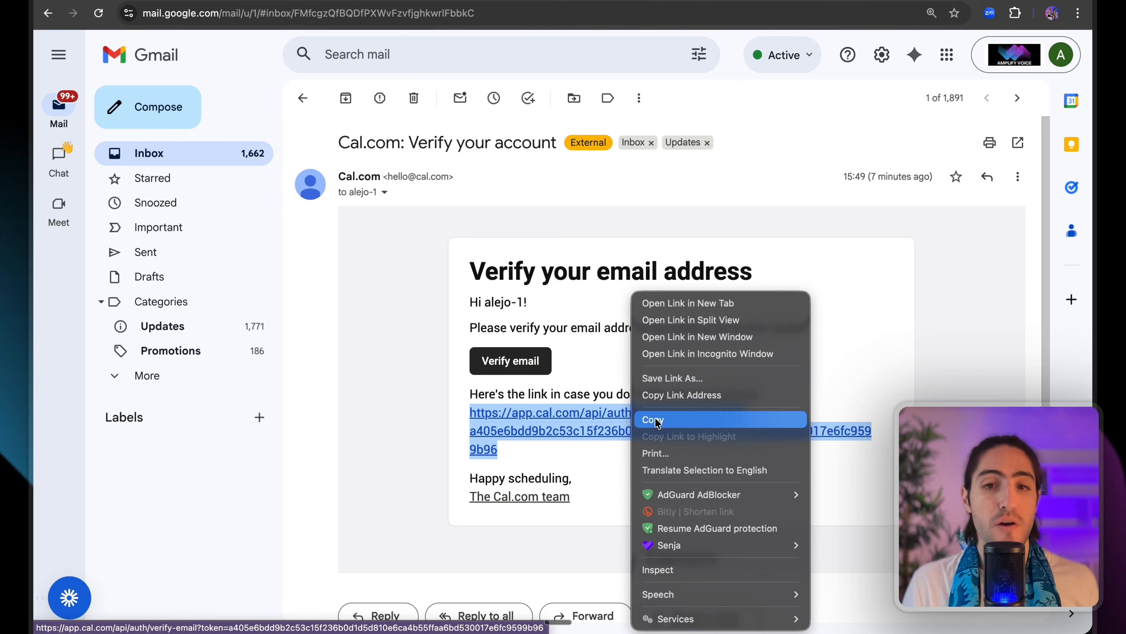
left_click(665, 395)
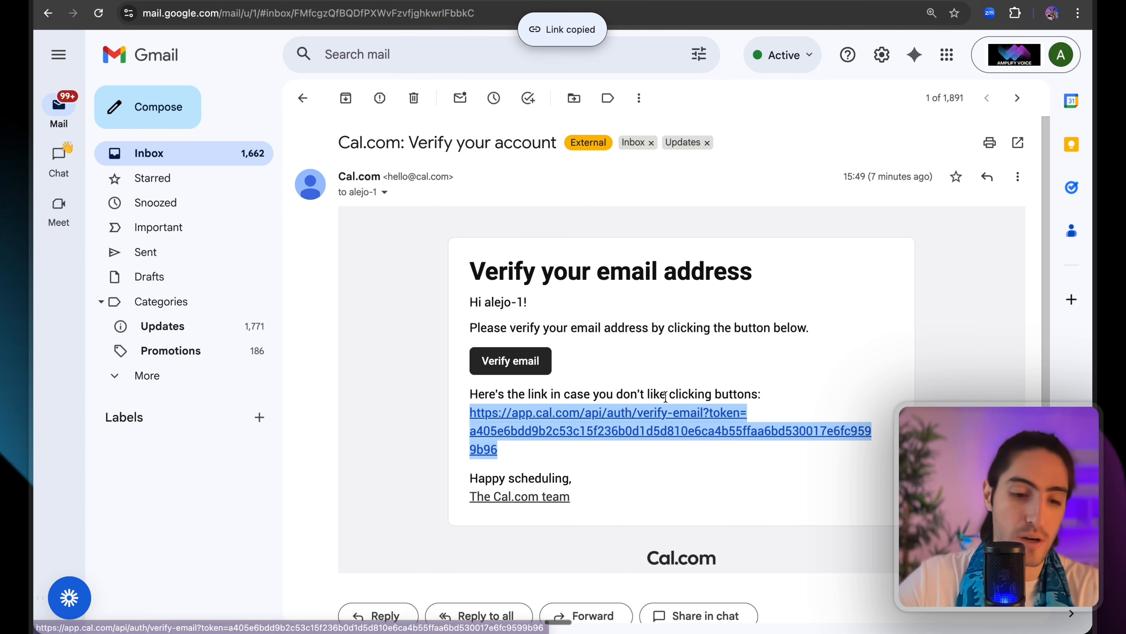
key("ctrl+shift+n")
key("ctrl+v")
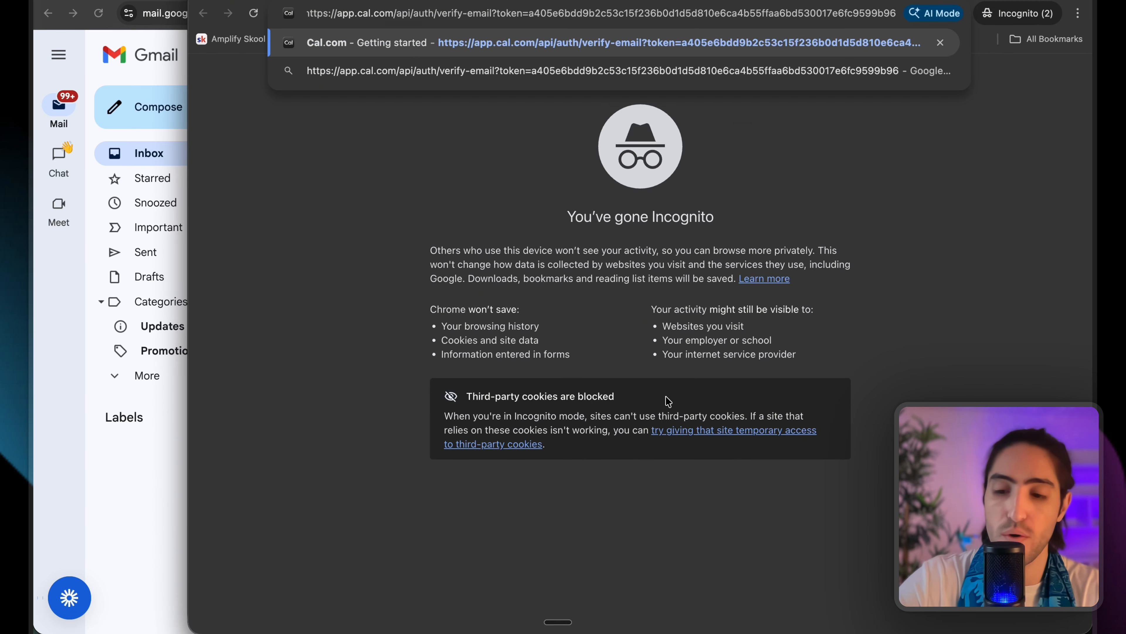
key("Return")
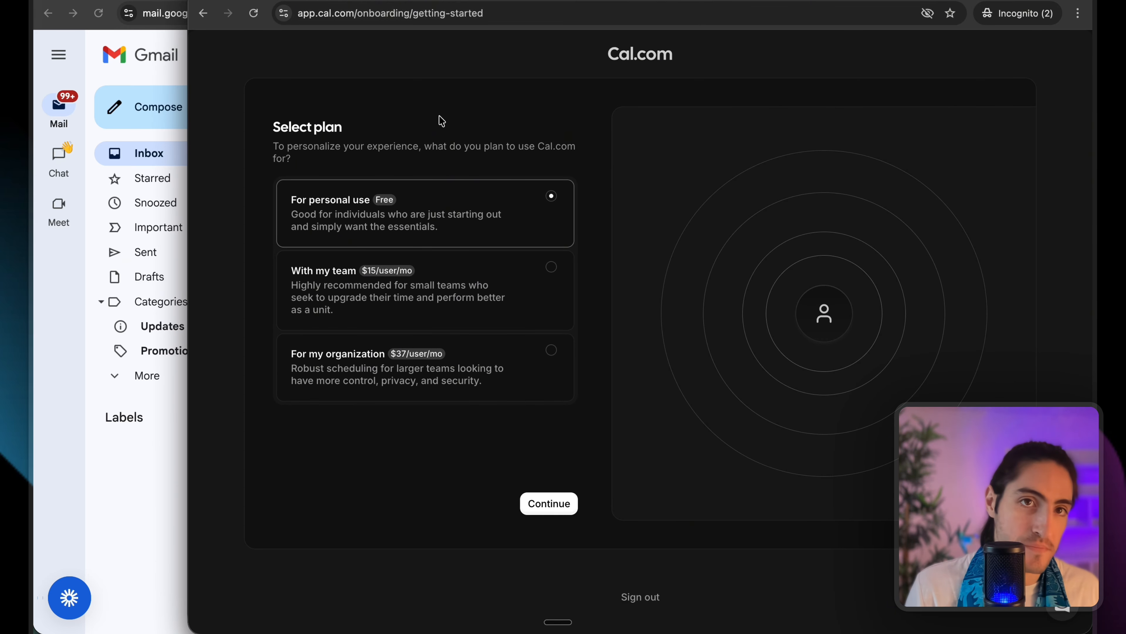
Choose the free personal-use plan, keep the profile details, and continue past Connect your calendar.
left_click_drag(194, 121, 261, 159)
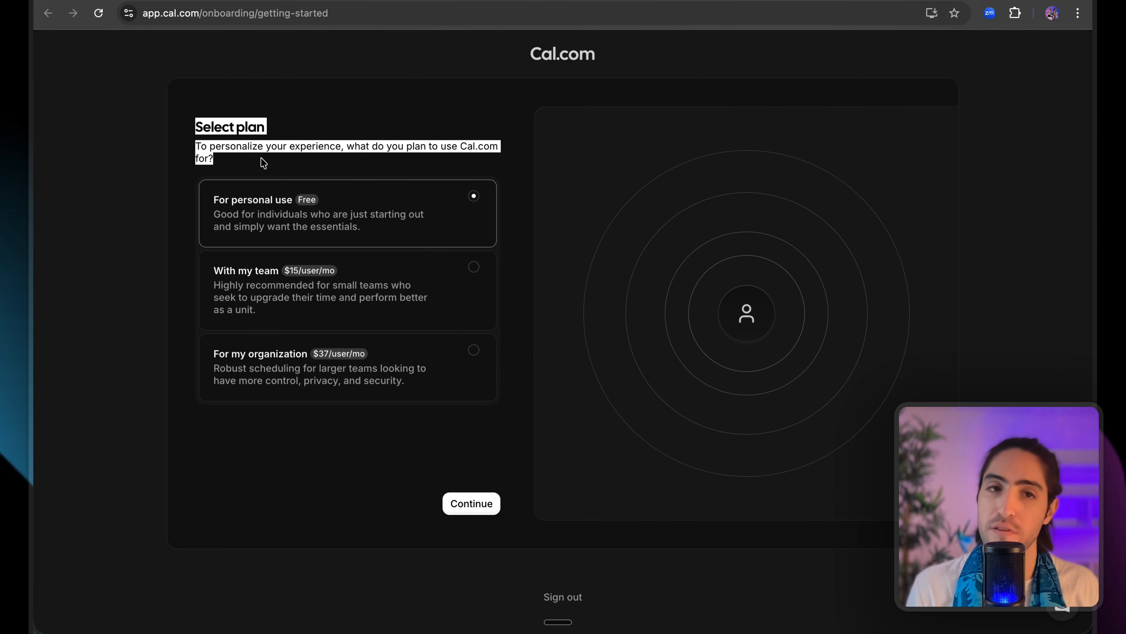
left_click(281, 187)
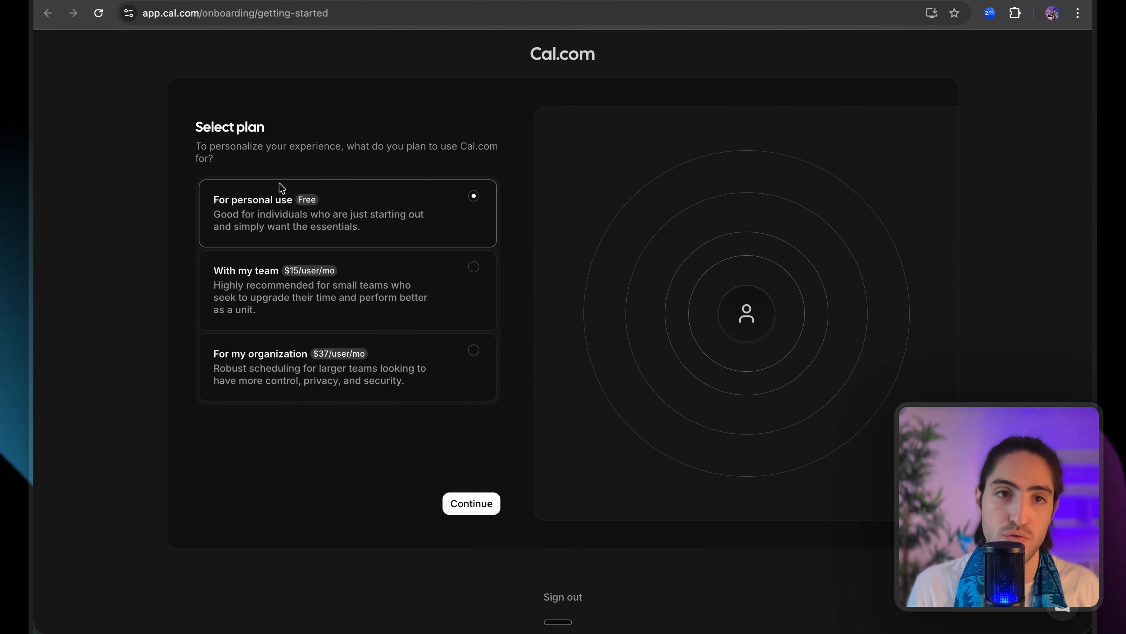
left_click(484, 503)
left_click(297, 286)
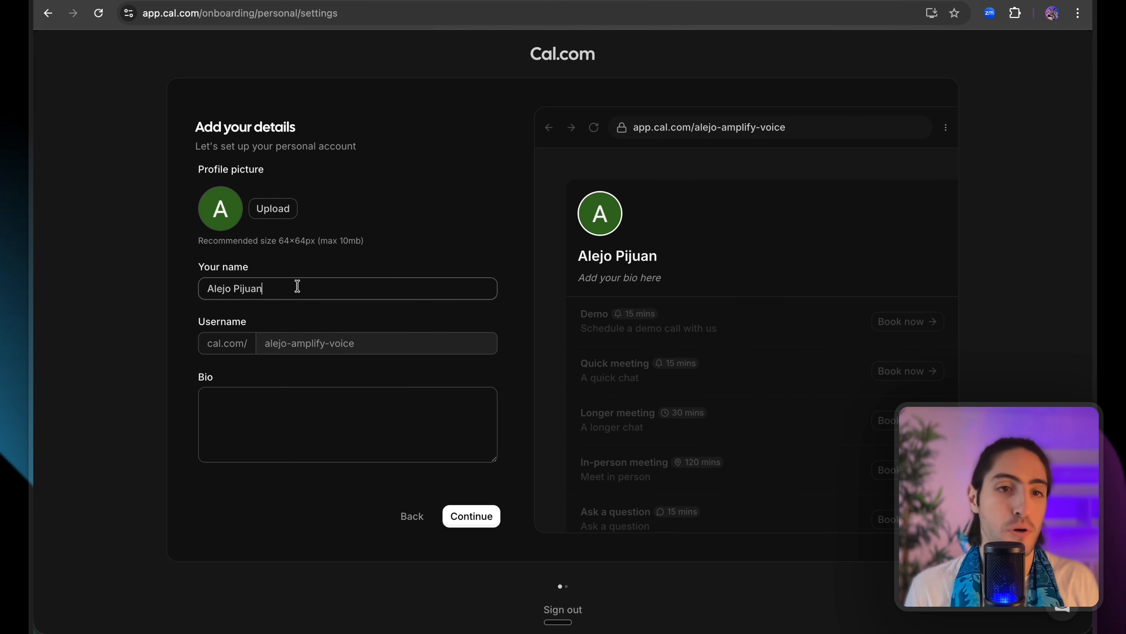
left_click(488, 519)
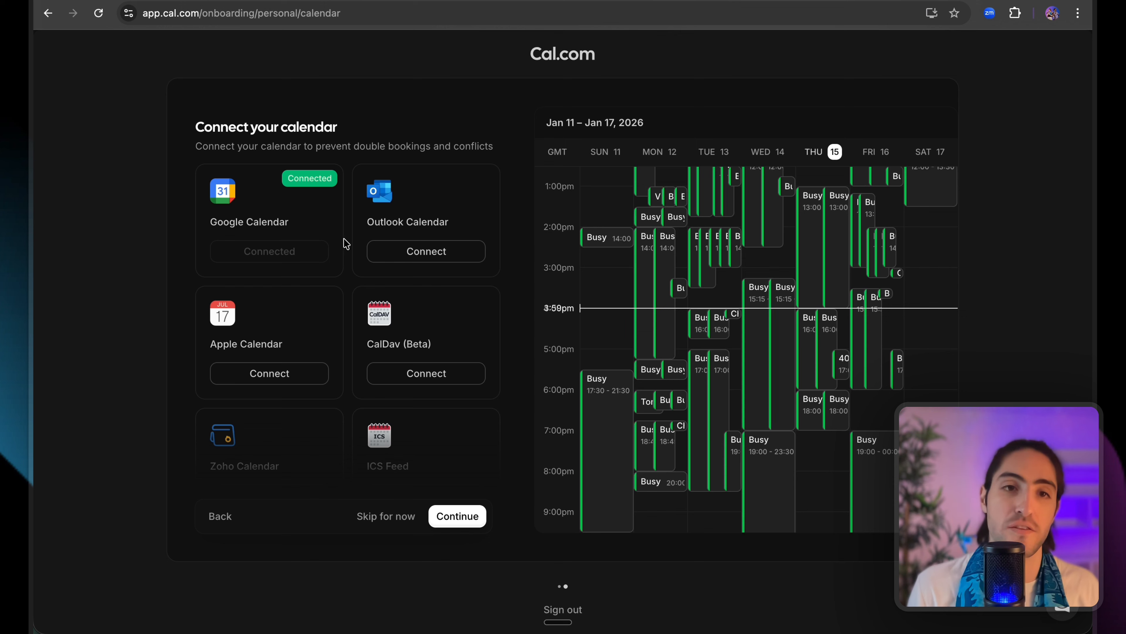
scroll(330, 248, "down", 4)
scroll(348, 297, "down", 1)
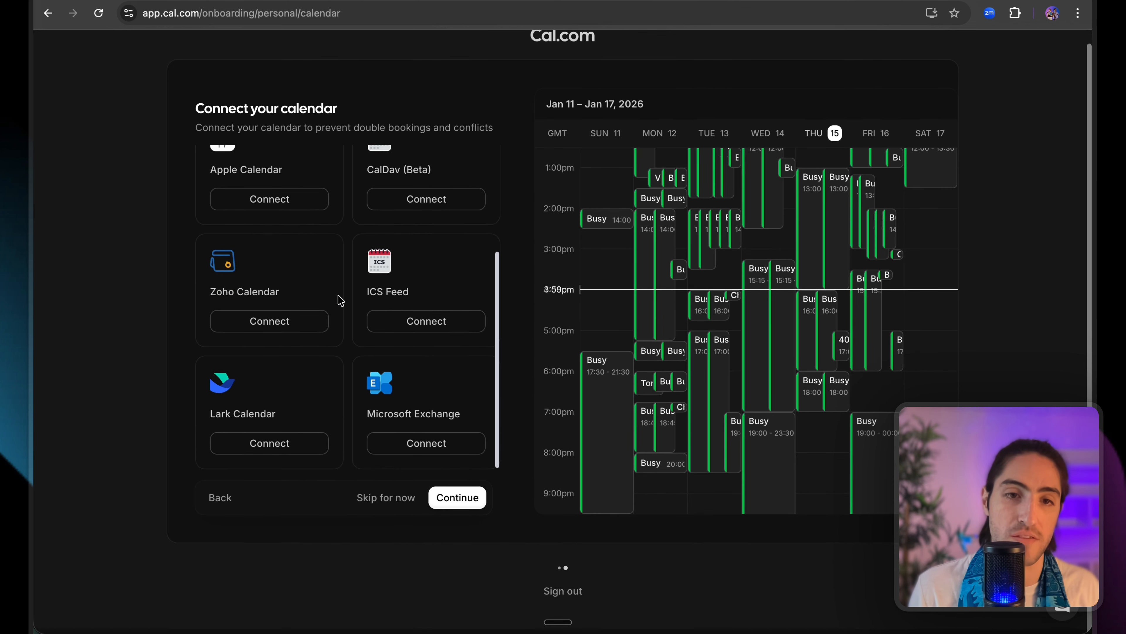
scroll(344, 299, "up", 4)
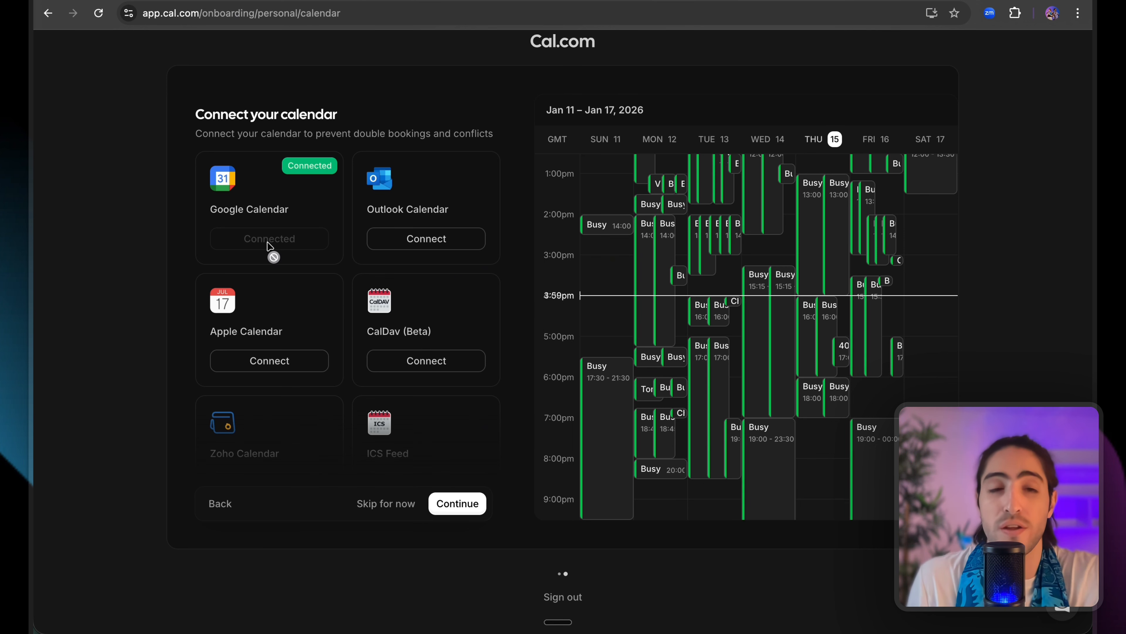
left_click(460, 510)
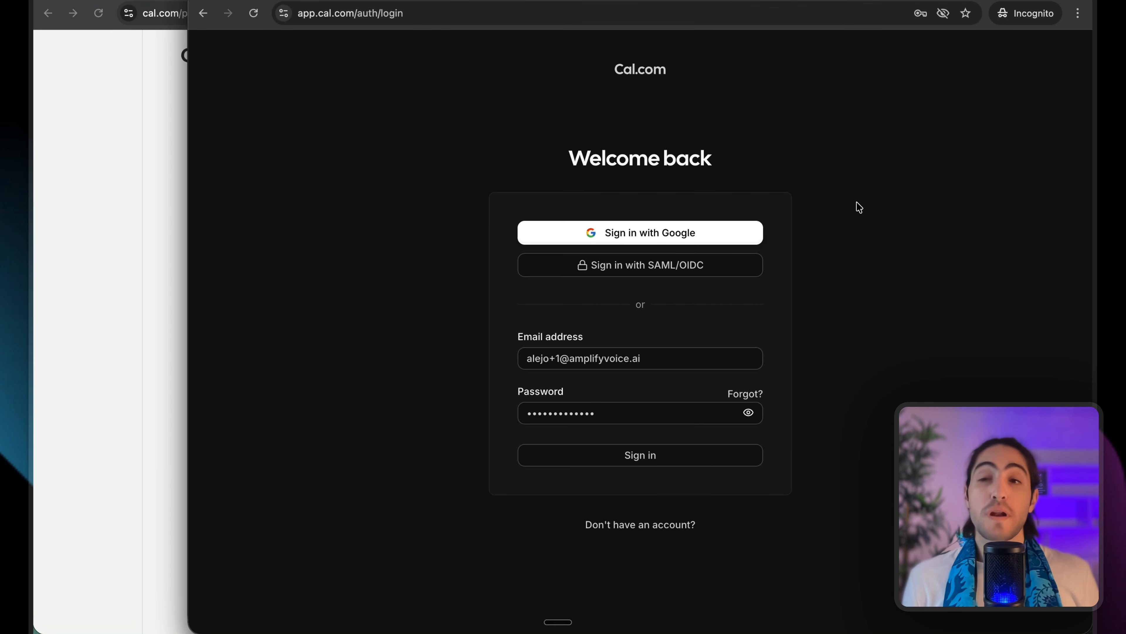
Sign in to the new Cal.com account and dismiss the welcome message.
left_click(617, 411)
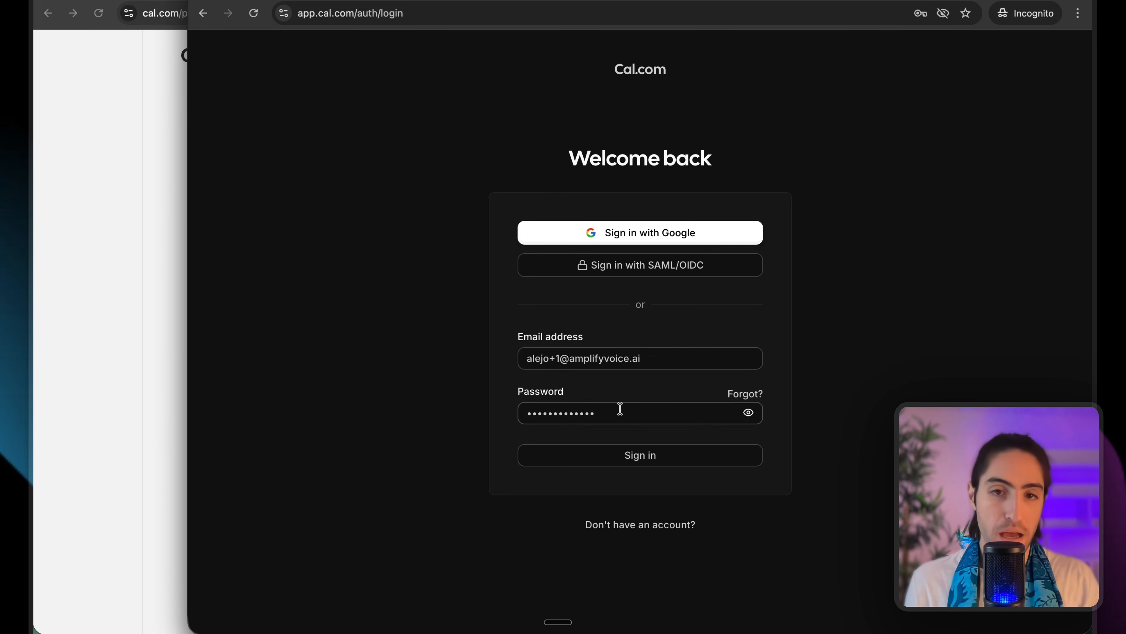
left_click(643, 460)
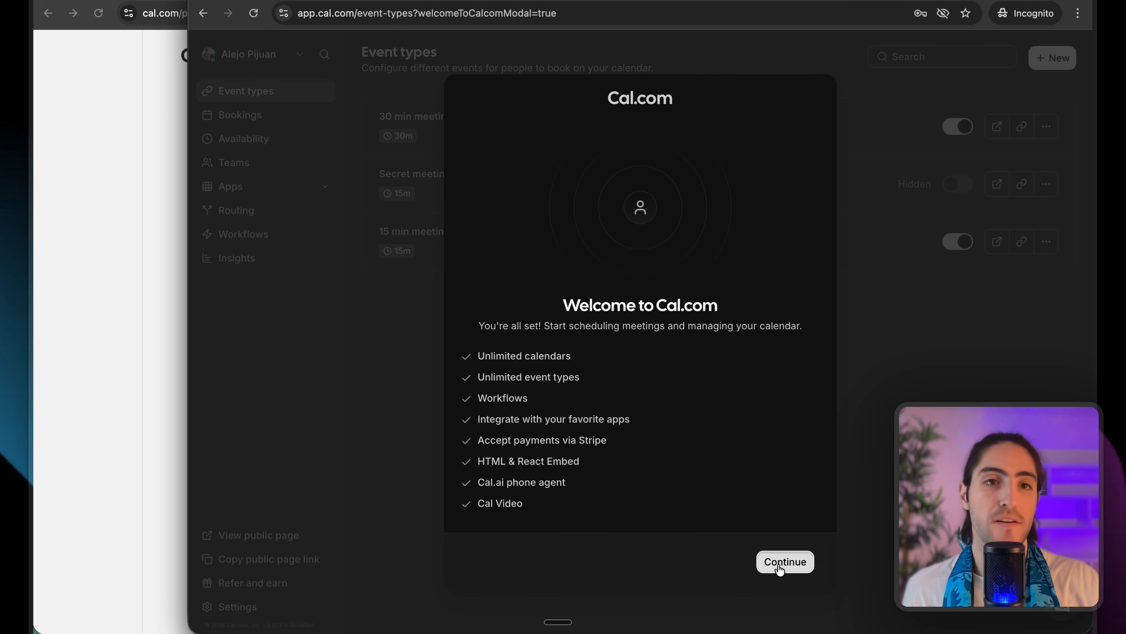
left_click(786, 563)
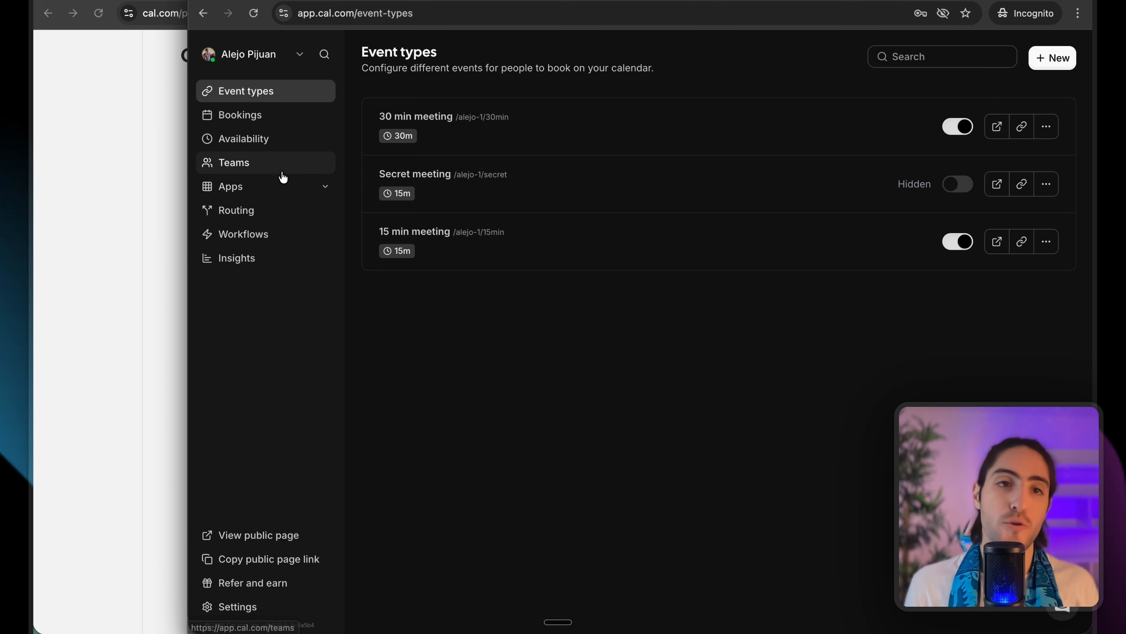
Create a new team named 'multi-calendar team' from the Teams page.
left_click(254, 165)
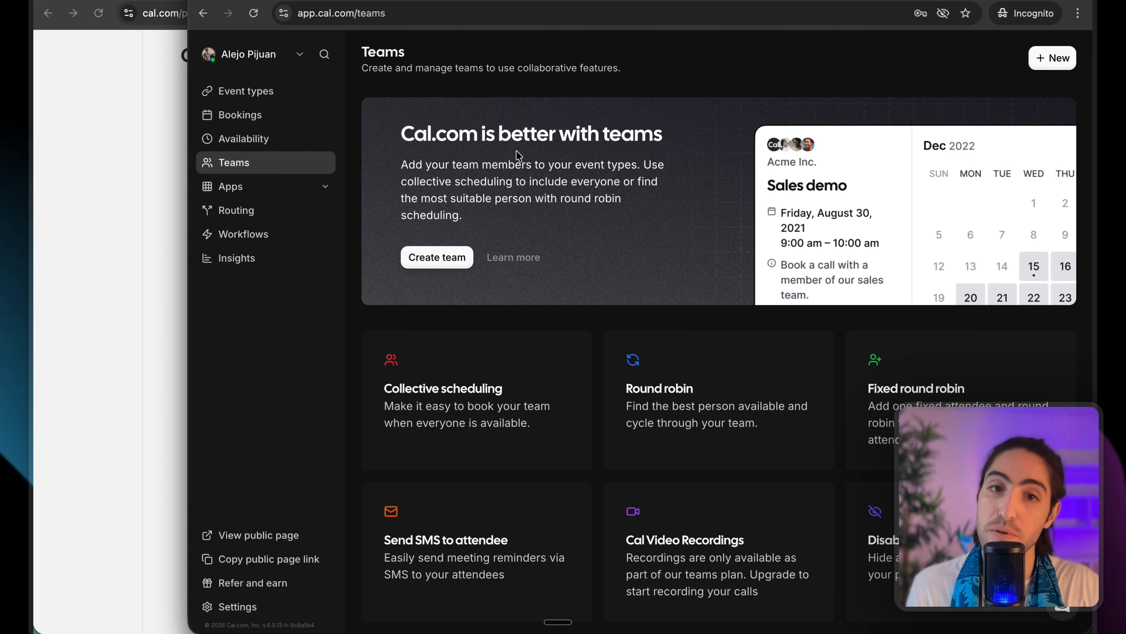
left_click(452, 260)
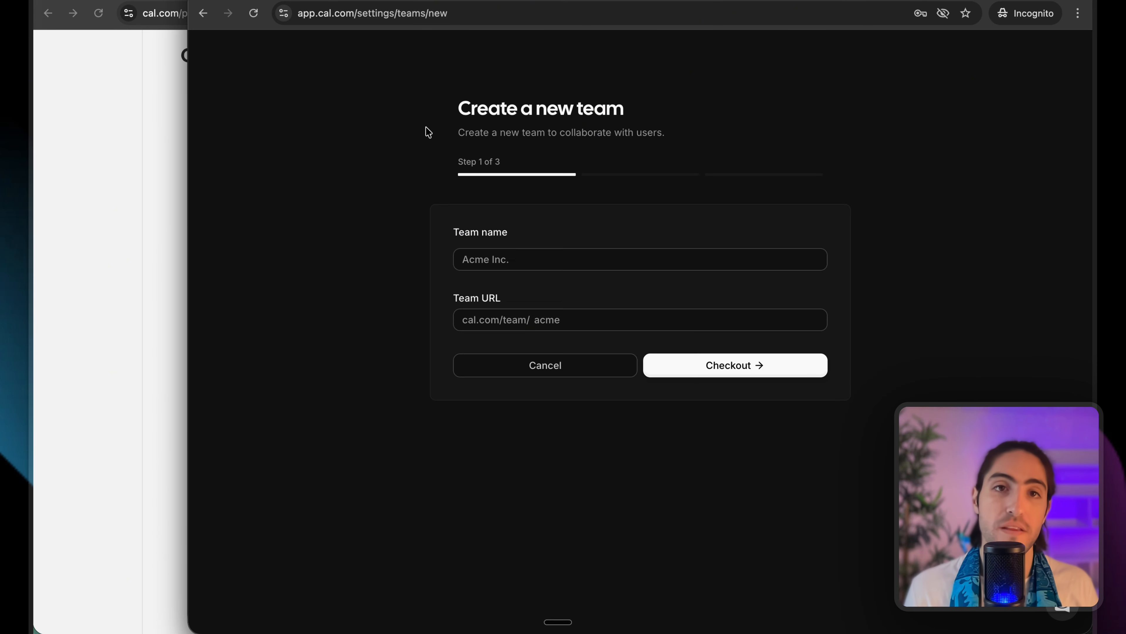
left_click(492, 264)
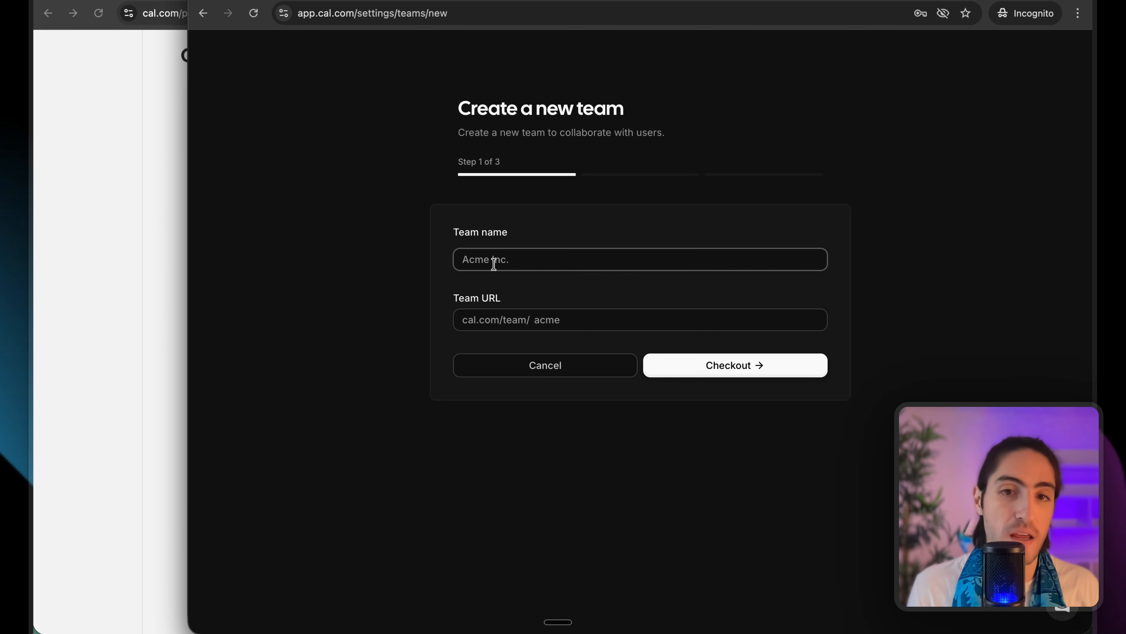
left_click(564, 321)
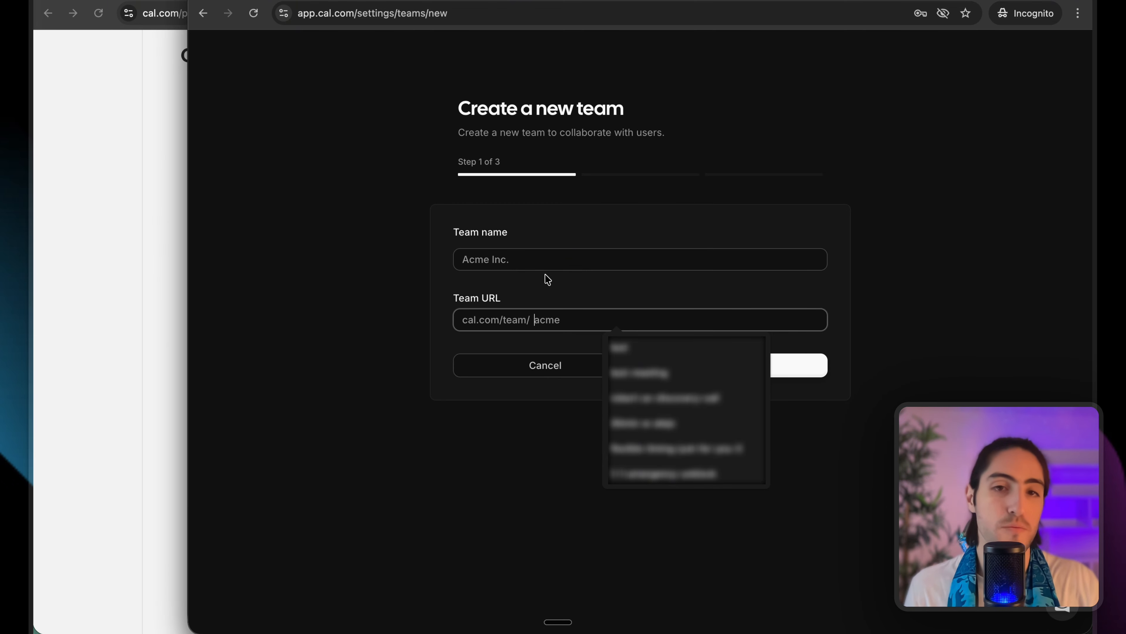
left_click(535, 254)
type("multi-calendar team")
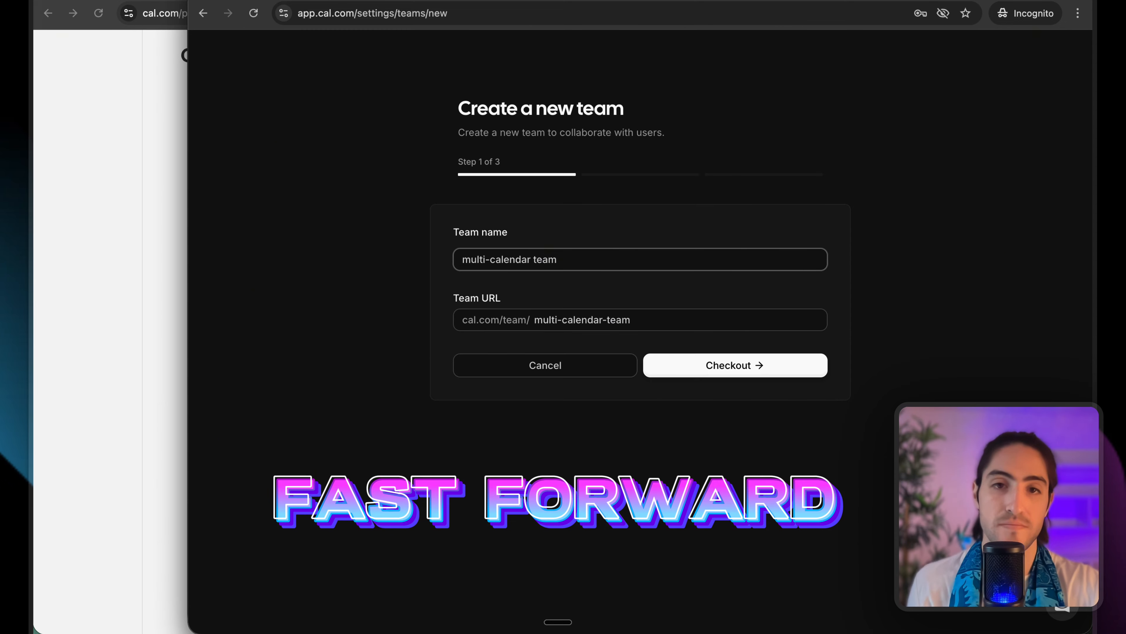
key("Return")
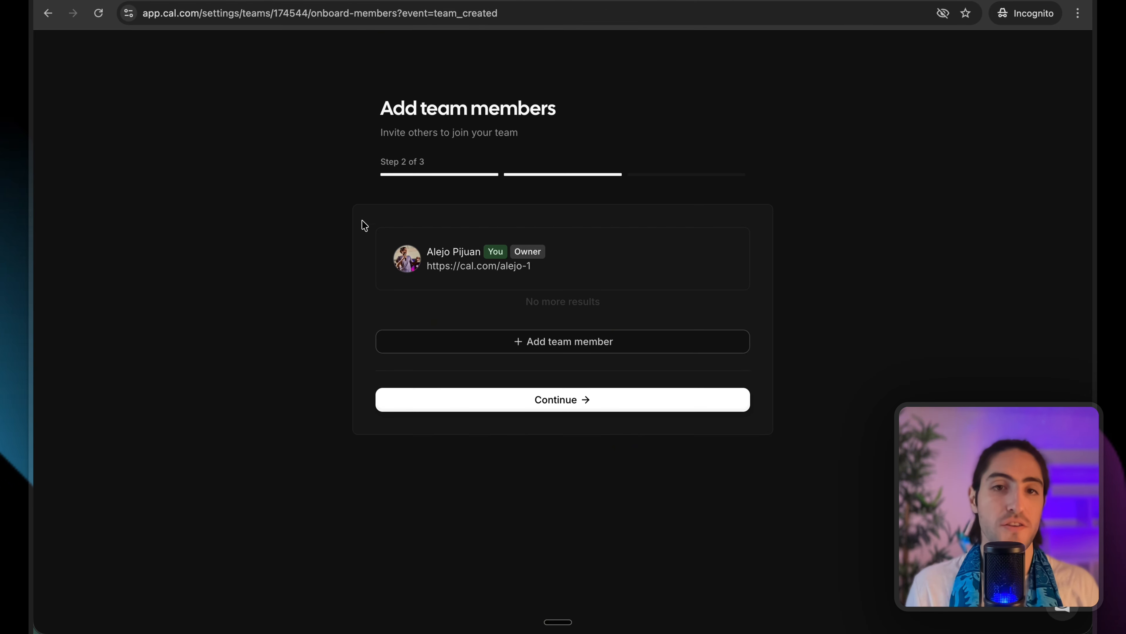
Invite a teammate's email address to the team as Admin, then continue to the team event type step.
left_click_drag(396, 243, 500, 277)
left_click(500, 277)
left_click(537, 349)
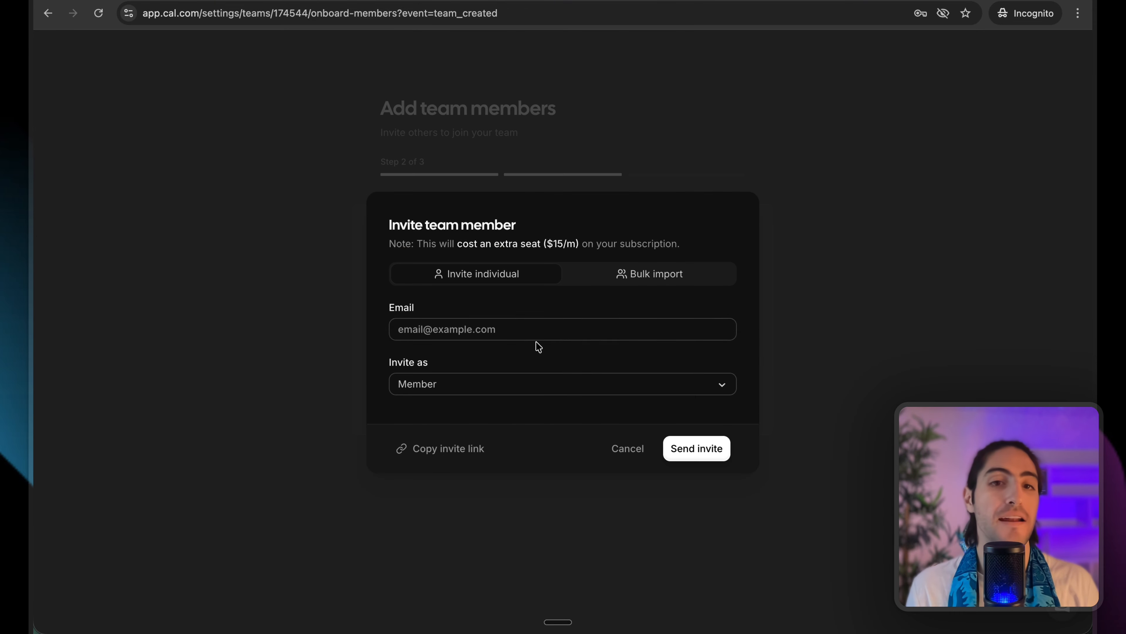
left_click(502, 329)
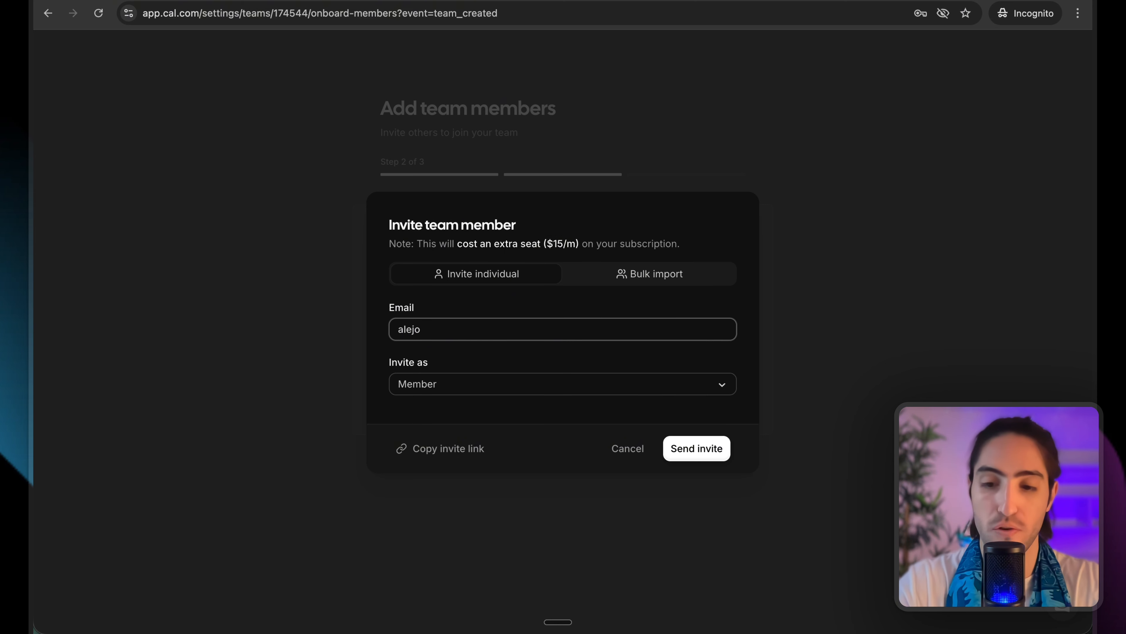
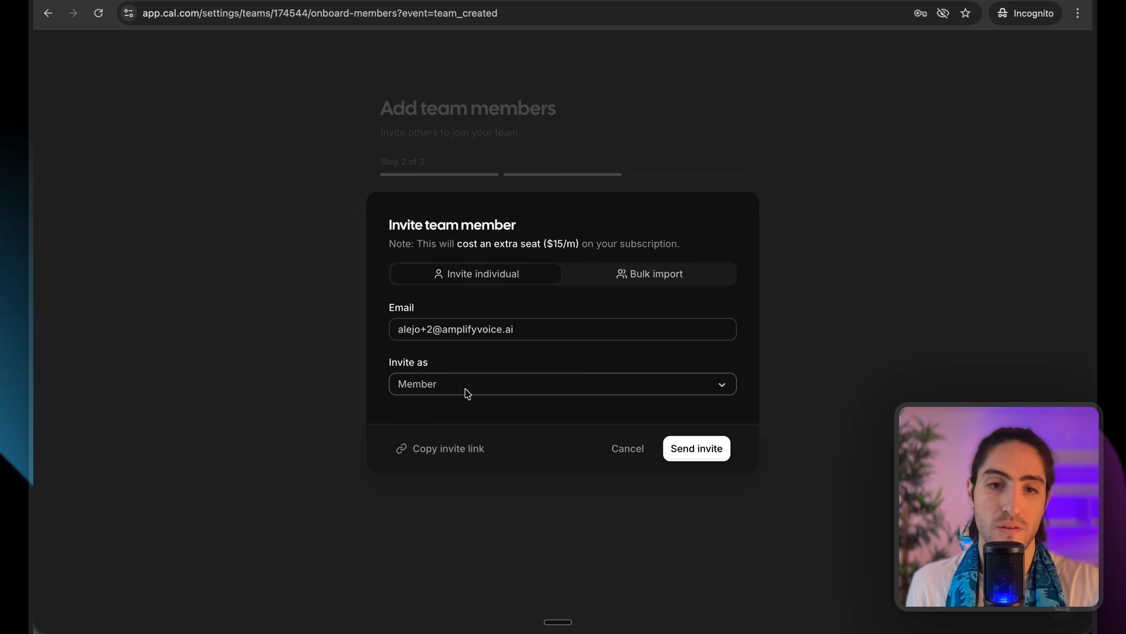
left_click(465, 390)
left_click(443, 333)
left_click(700, 448)
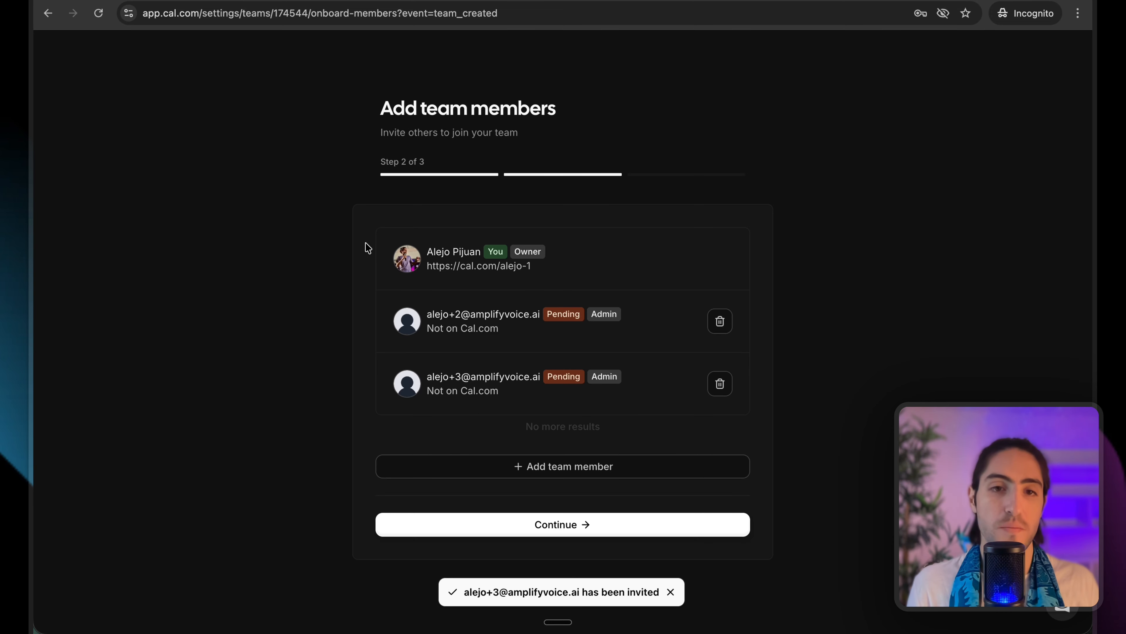
left_click_drag(367, 244, 639, 406)
left_click(645, 412)
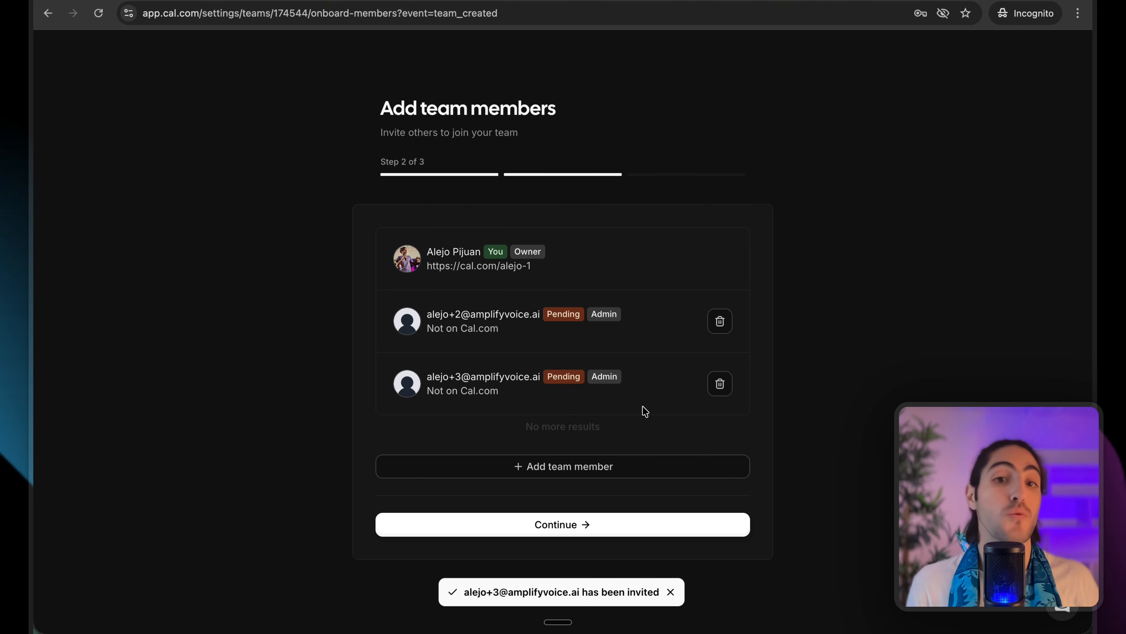
left_click(610, 529)
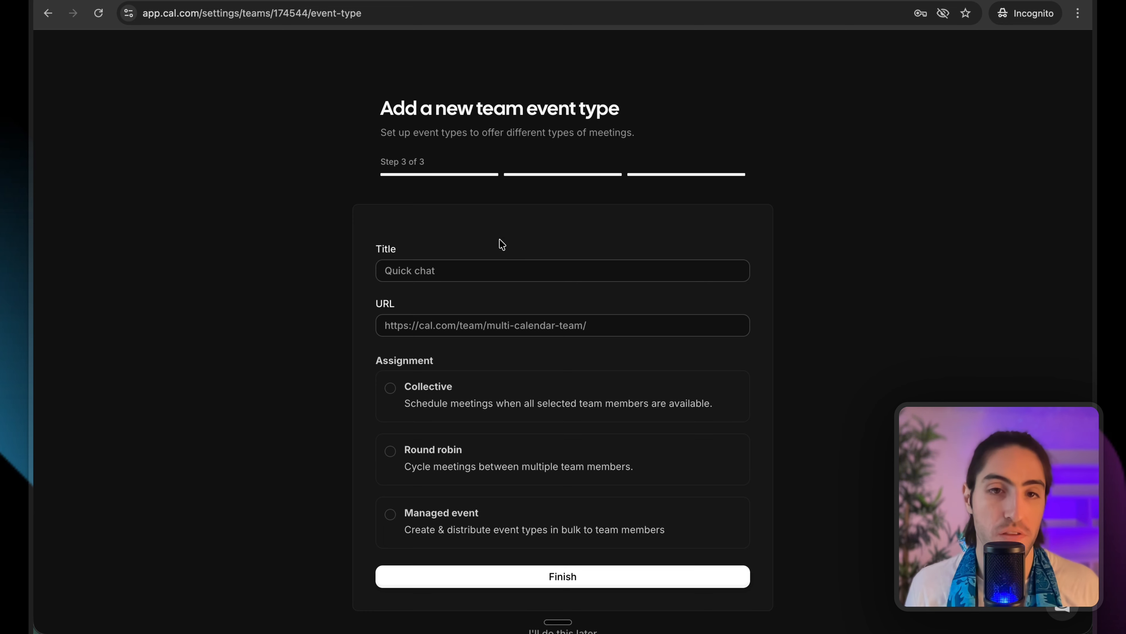
Title the team event 'whoever's free' and choose Round robin assignment after comparing Collective and Managed.
left_click(521, 268)
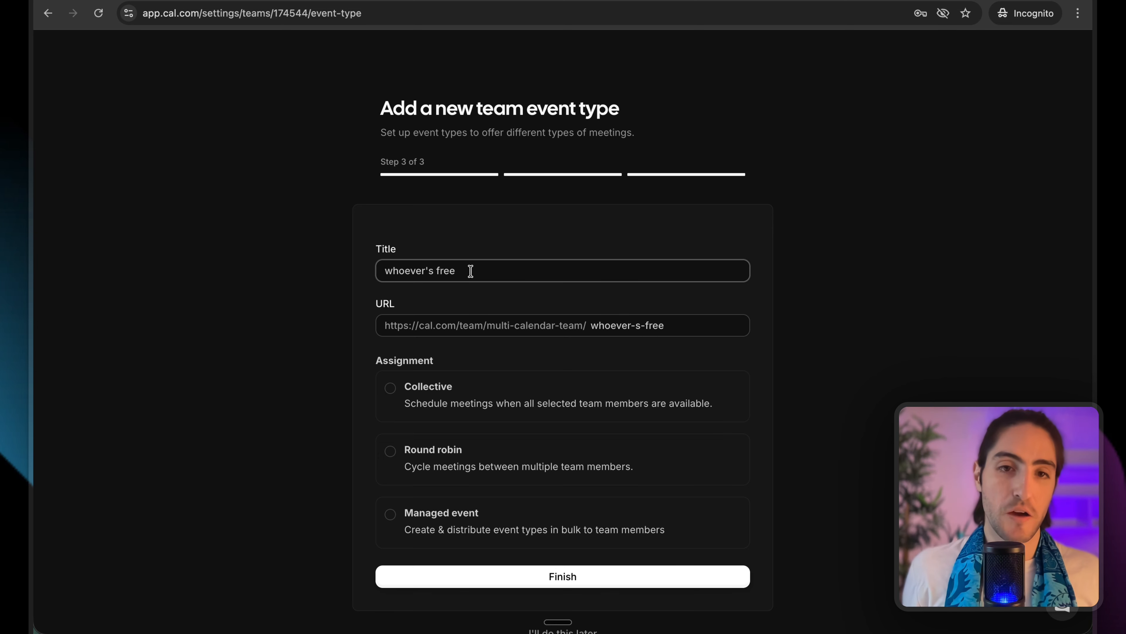
left_click_drag(484, 275, 426, 254)
left_click(429, 237)
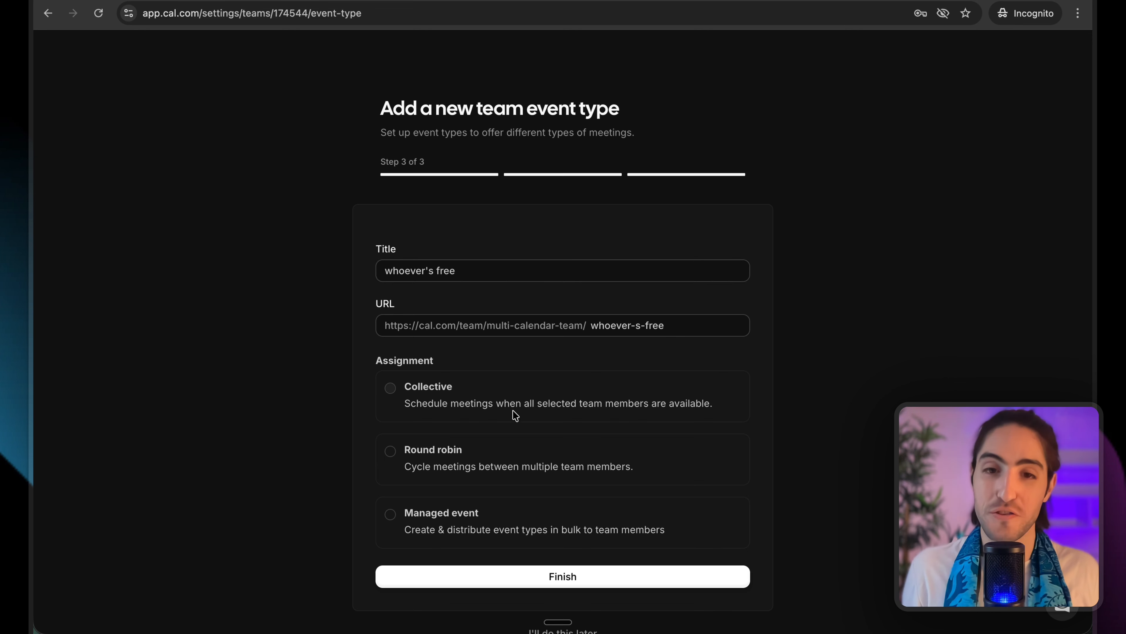
left_click(416, 453)
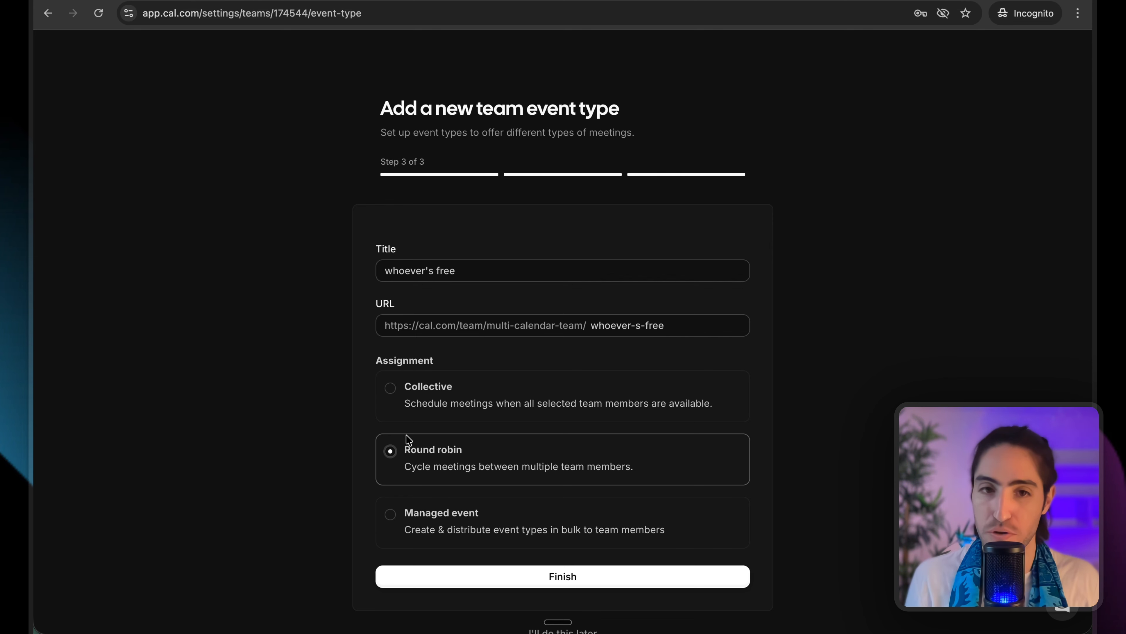
left_click(430, 395)
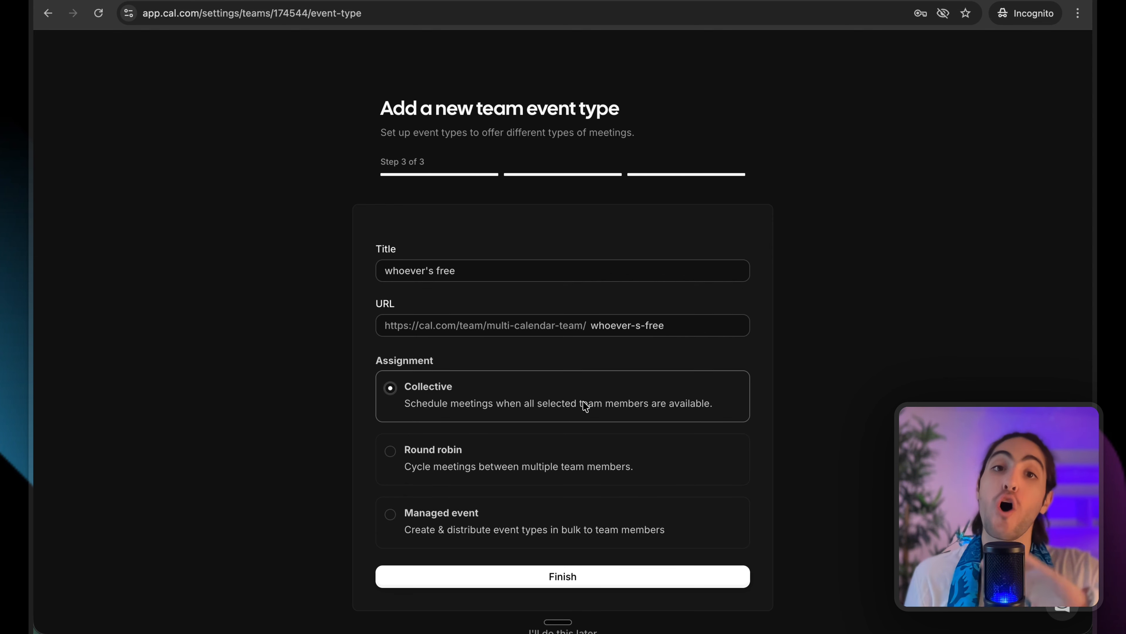
left_click(512, 464)
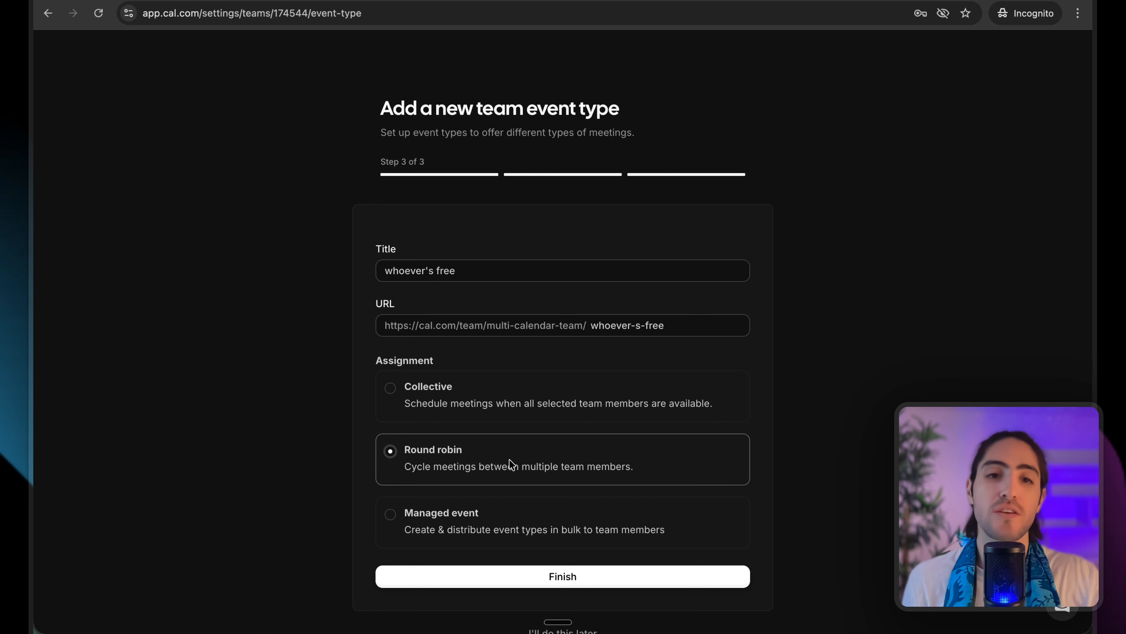
left_click(478, 514)
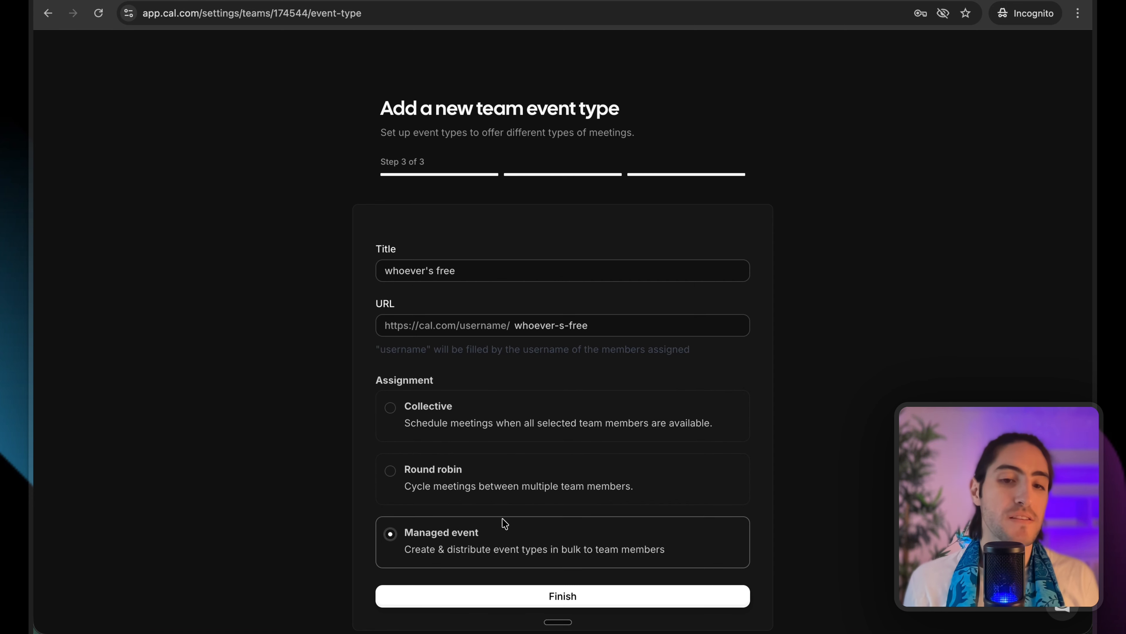
left_click(508, 487)
Finish creating the team event type and return to the Event types list.
left_click(568, 575)
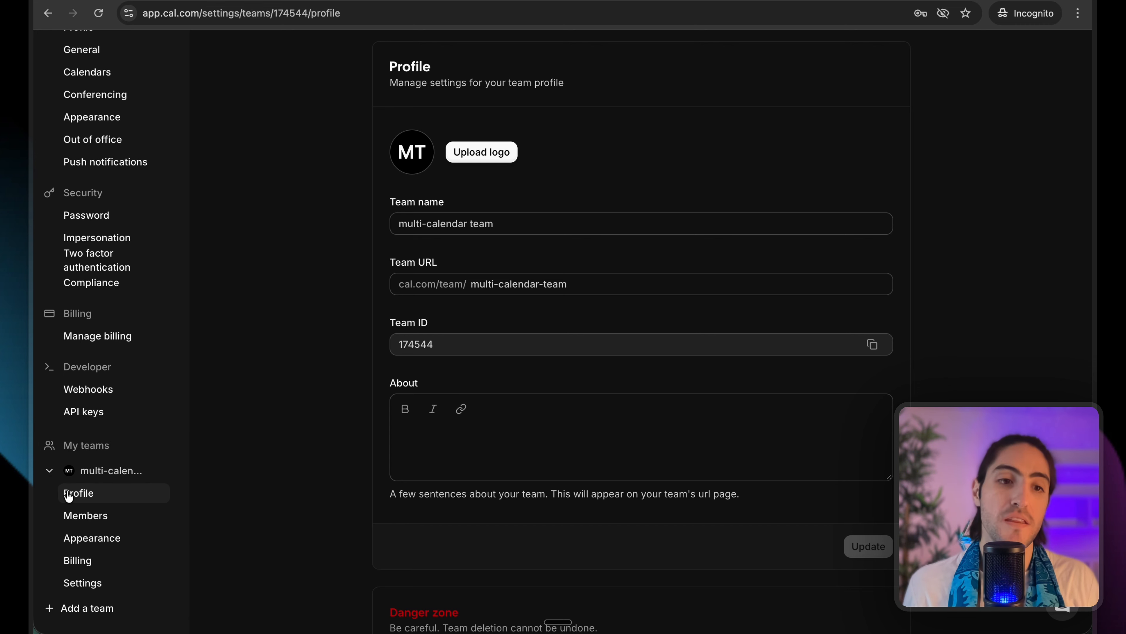
left_click(91, 516)
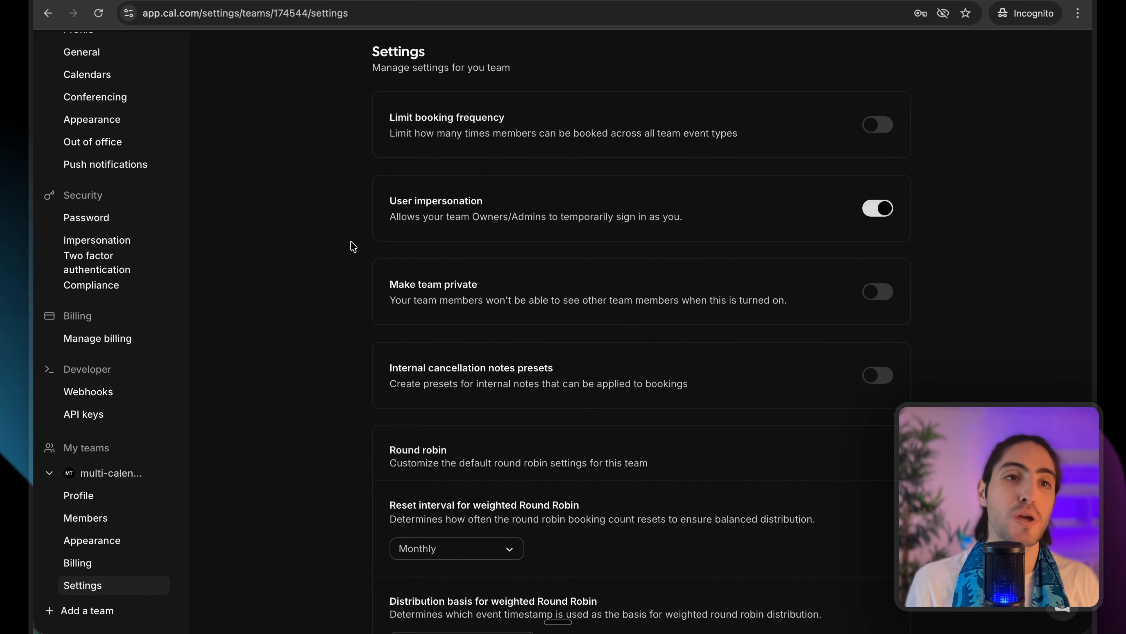
scroll(150, 139, "up", 3)
left_click(48, 58)
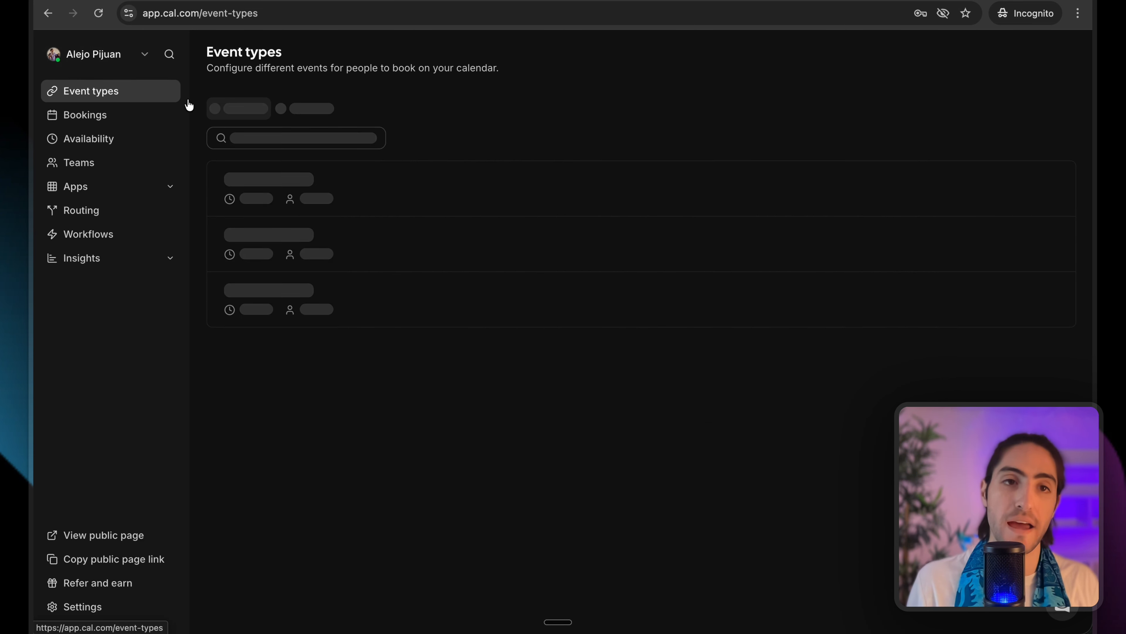
Open the 'whoever's free' event from the multi-calendar team's event types.
left_click_drag(206, 53, 505, 71)
left_click(241, 93)
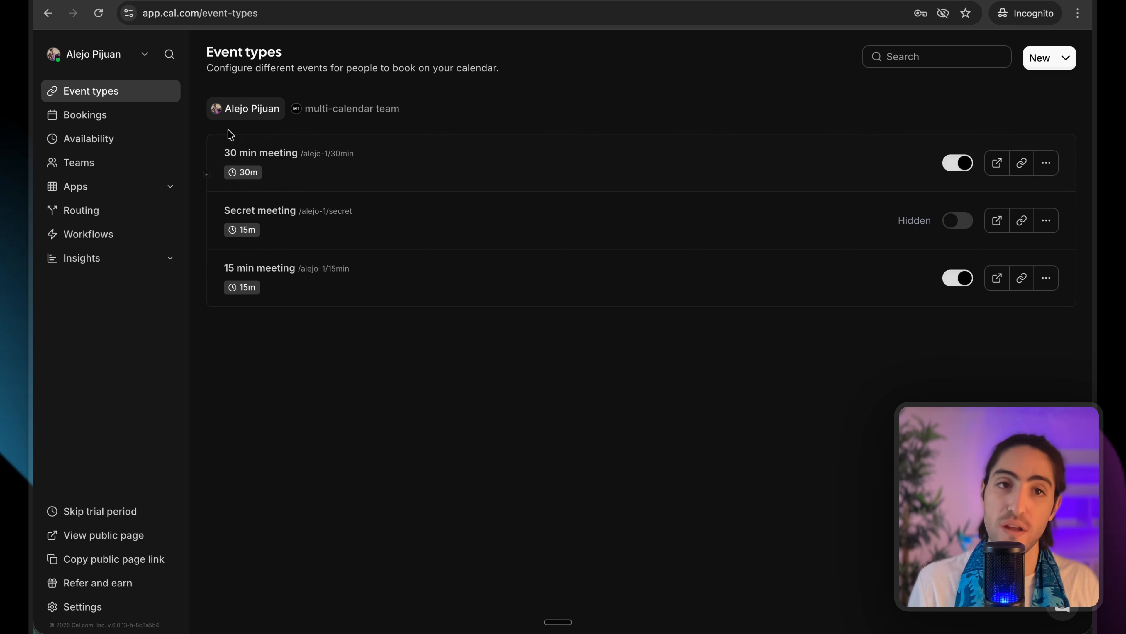
left_click_drag(230, 135, 350, 271)
left_click(337, 323)
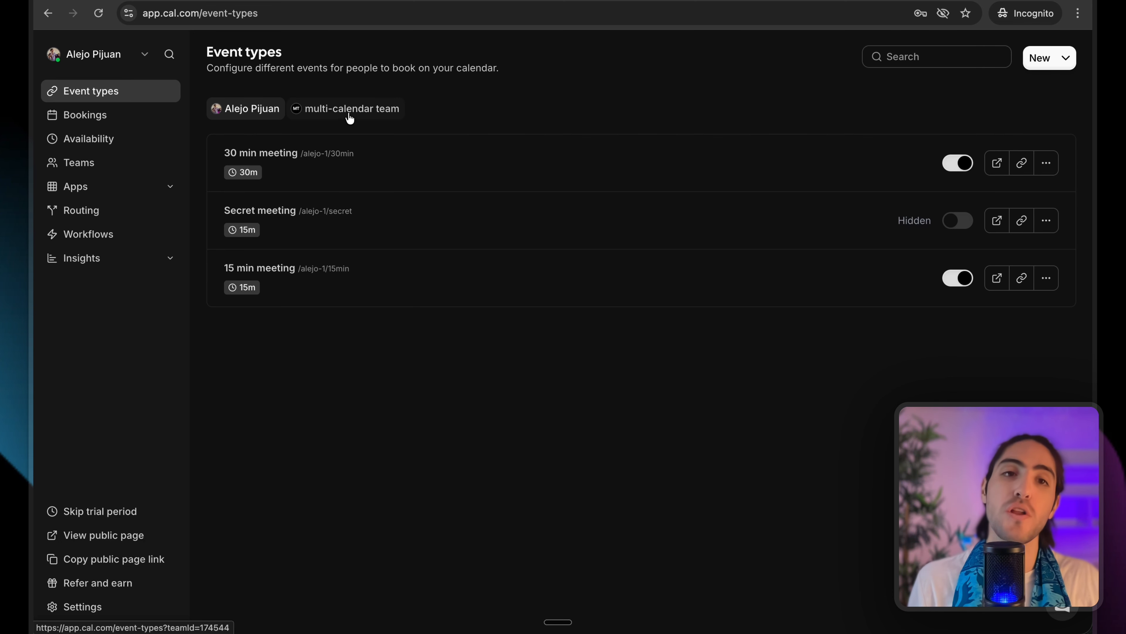
left_click(356, 115)
left_click_drag(222, 131, 346, 196)
left_click(346, 196)
Under Assignment, turn on Add all team members and Enable weights for the round-robin hosts.
left_click(352, 175)
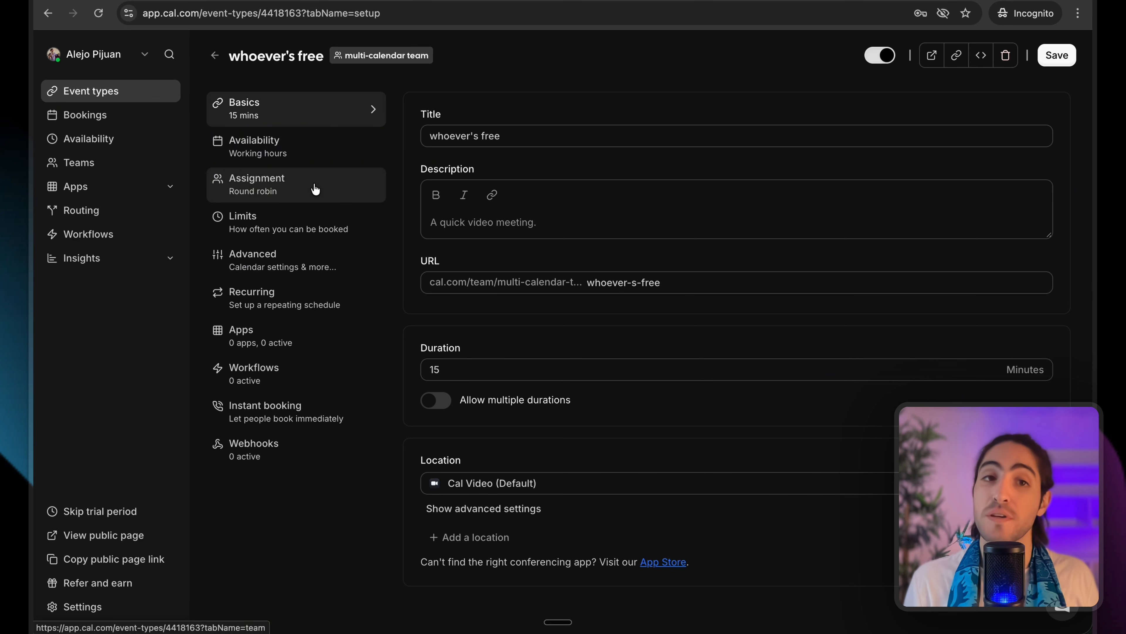
left_click(245, 182)
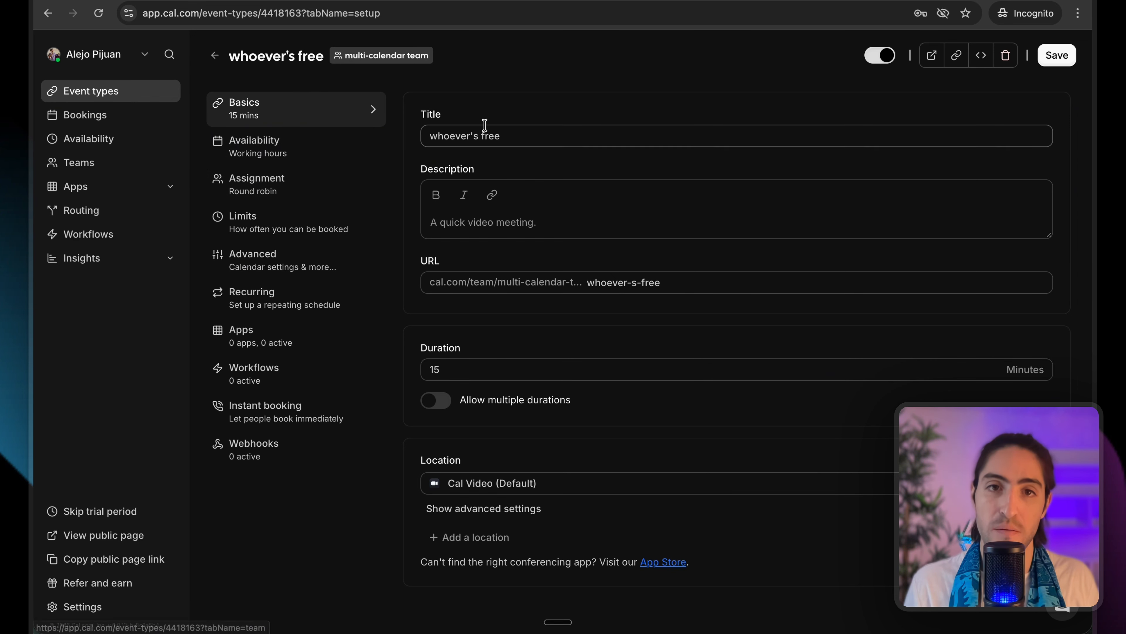
scroll(566, 253, "down", 5)
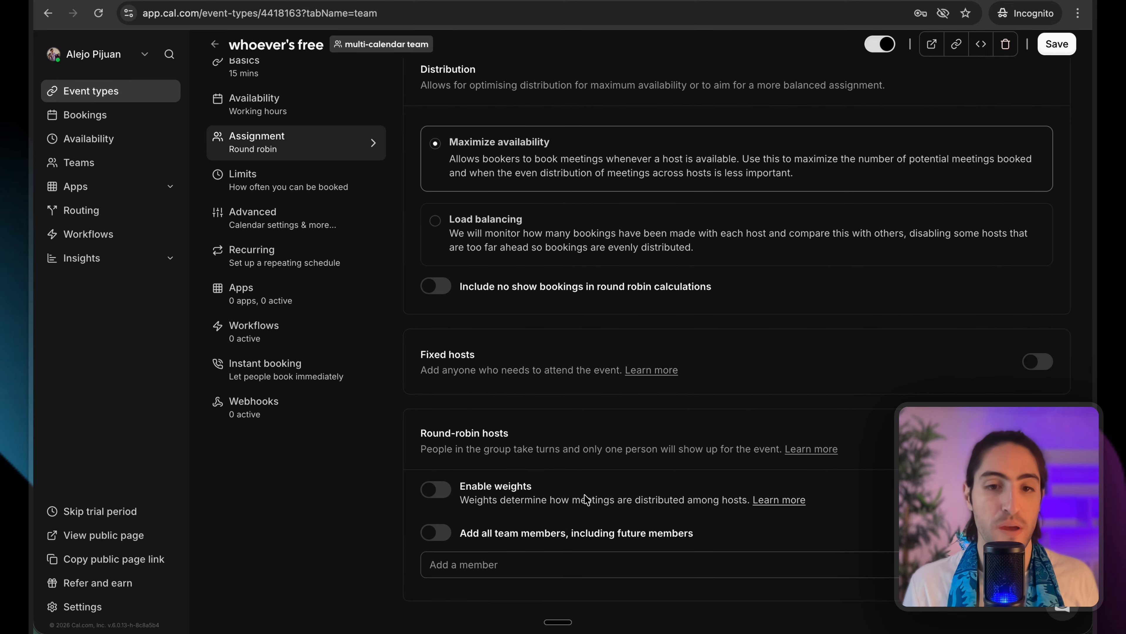
left_click(439, 534)
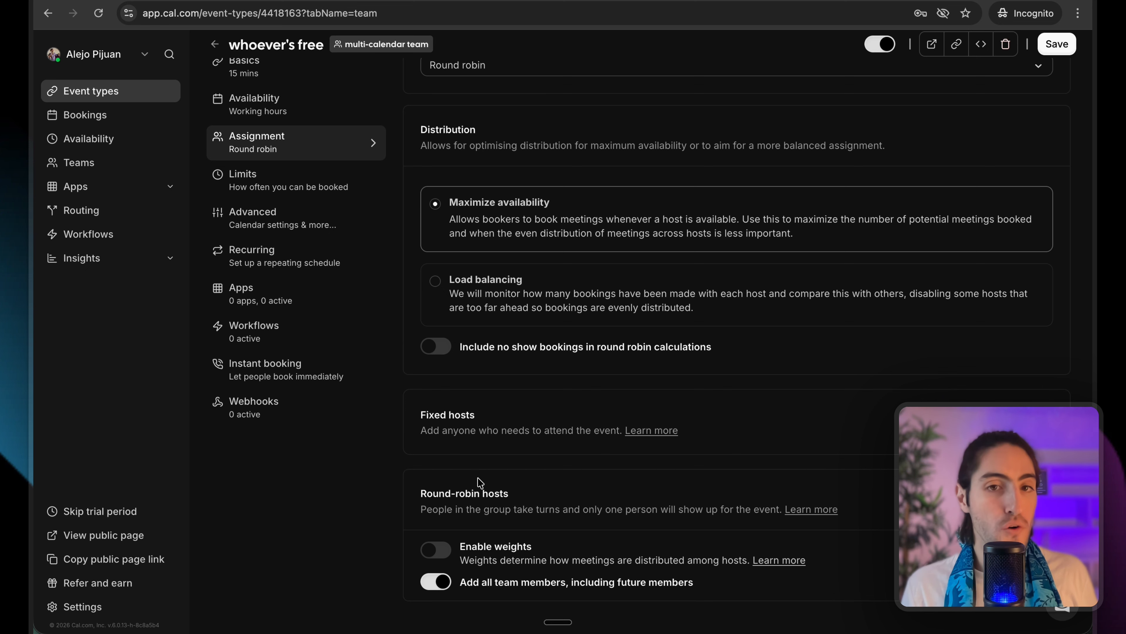
left_click(437, 550)
scroll(487, 550, "down", 2)
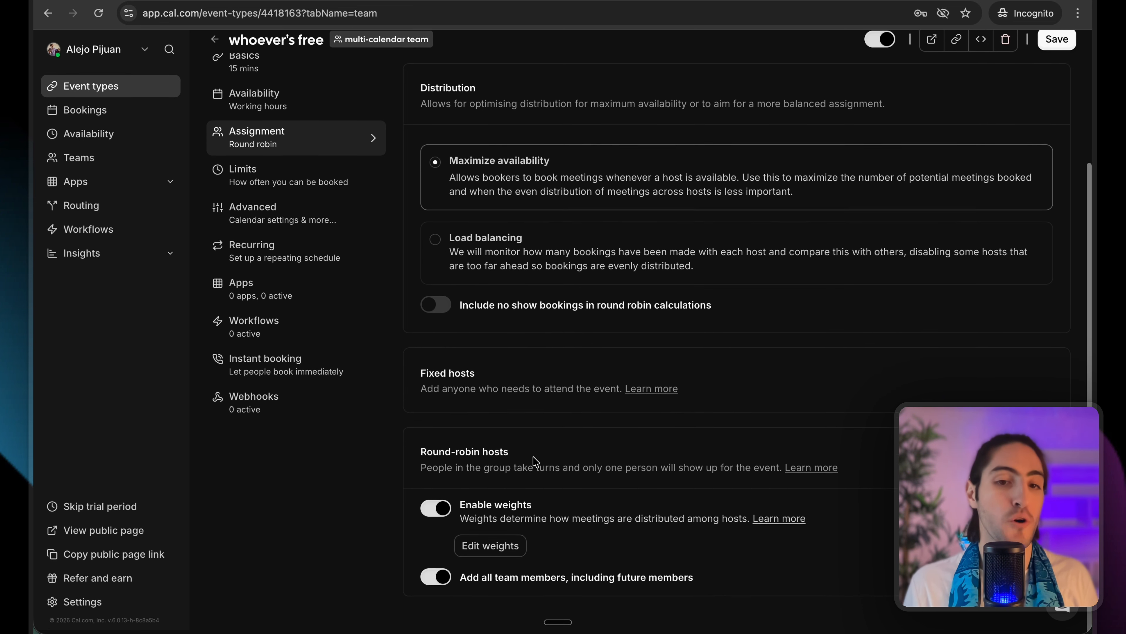
left_click_drag(460, 509, 785, 533)
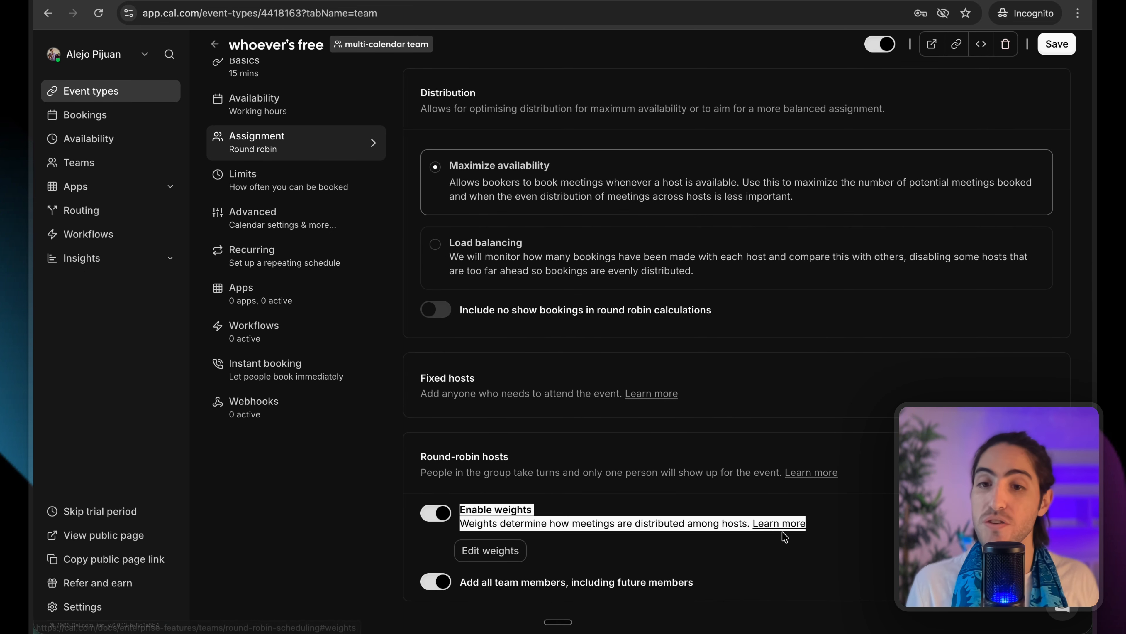
left_click(599, 557)
Try a 60% weight for the owner, then disable weights and choose Load balancing distribution.
left_click(490, 554)
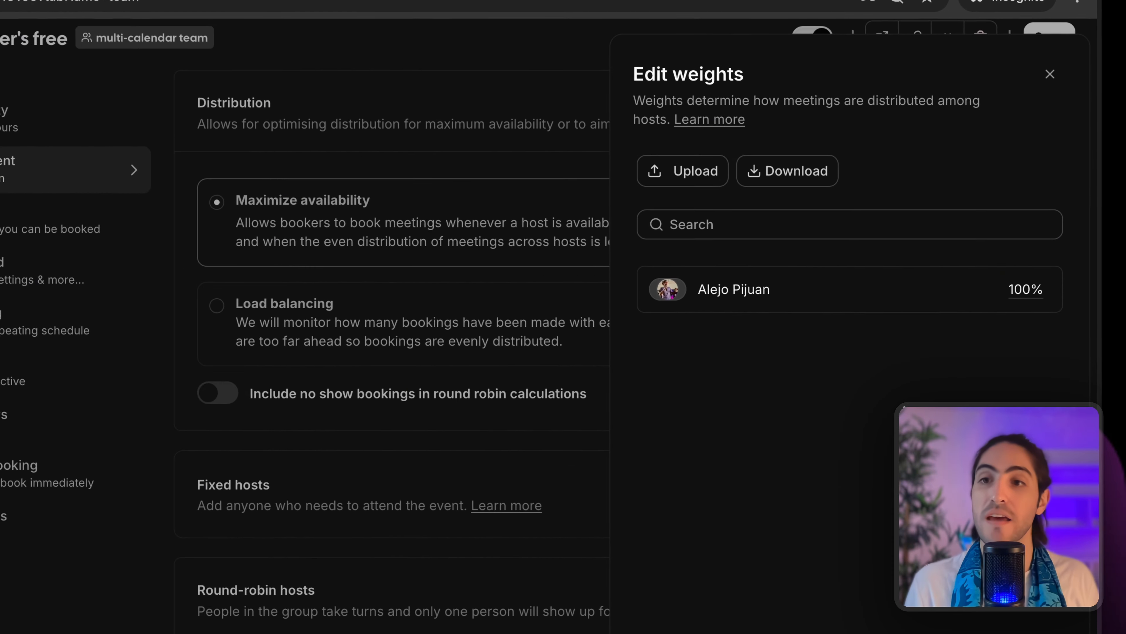
left_click(1026, 297)
left_click_drag(1009, 299, 966, 307)
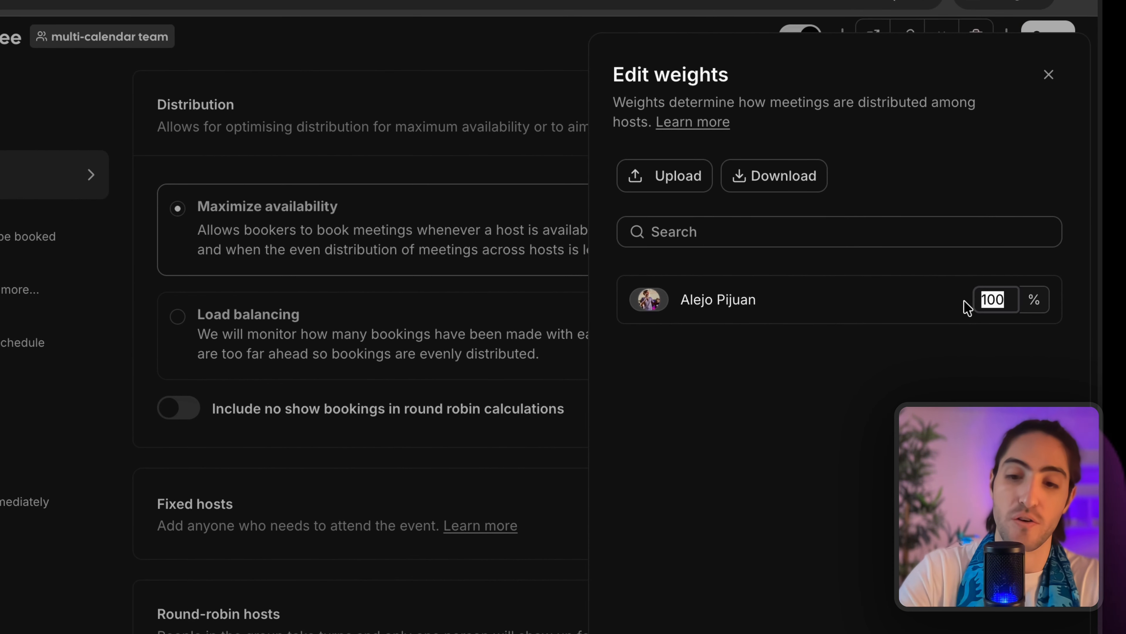
type("60")
left_click(955, 395)
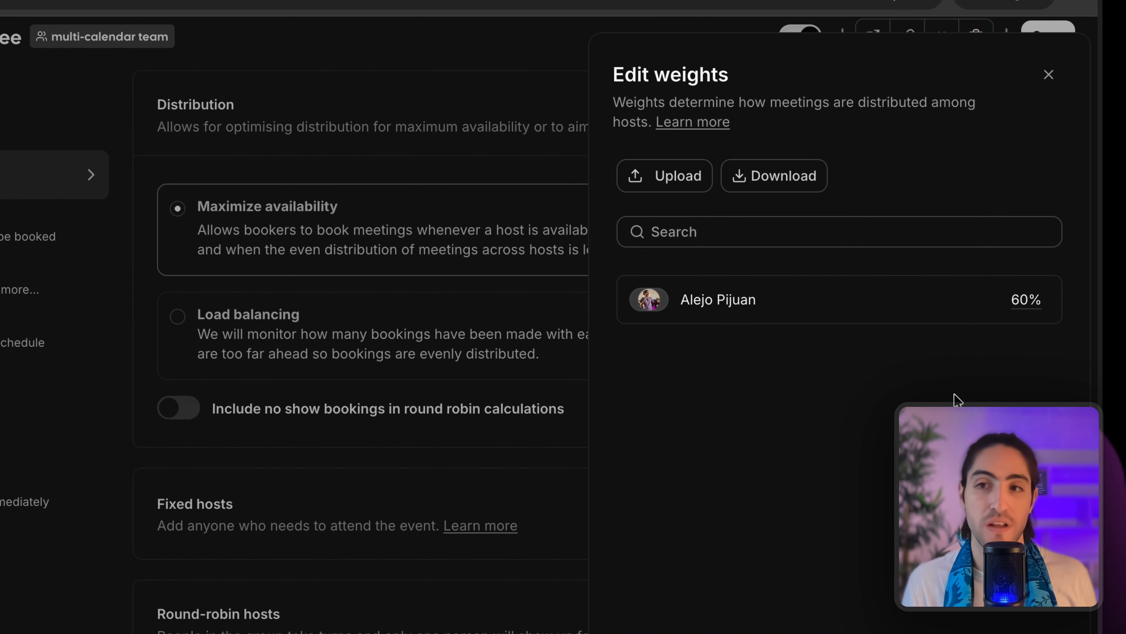
left_click(1052, 596)
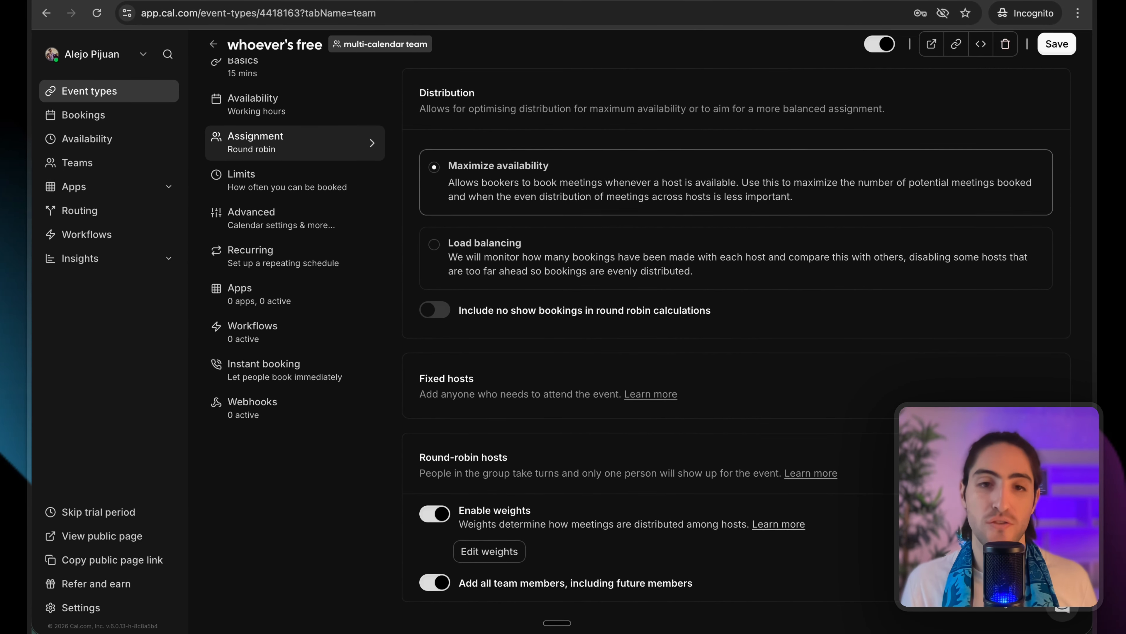
left_click(437, 522)
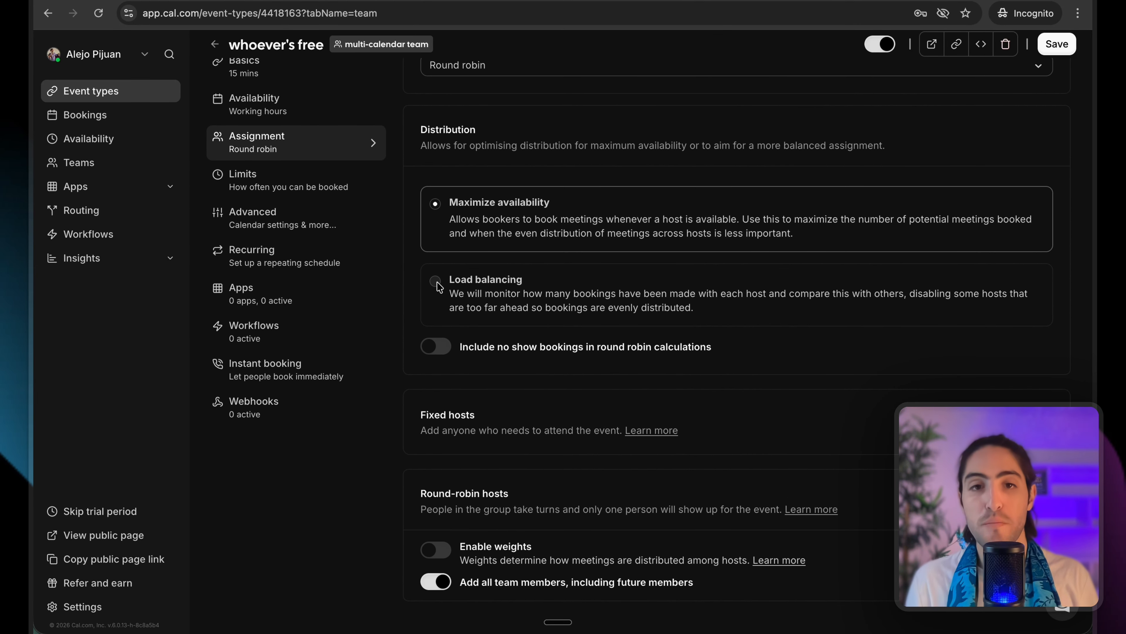
left_click(436, 282)
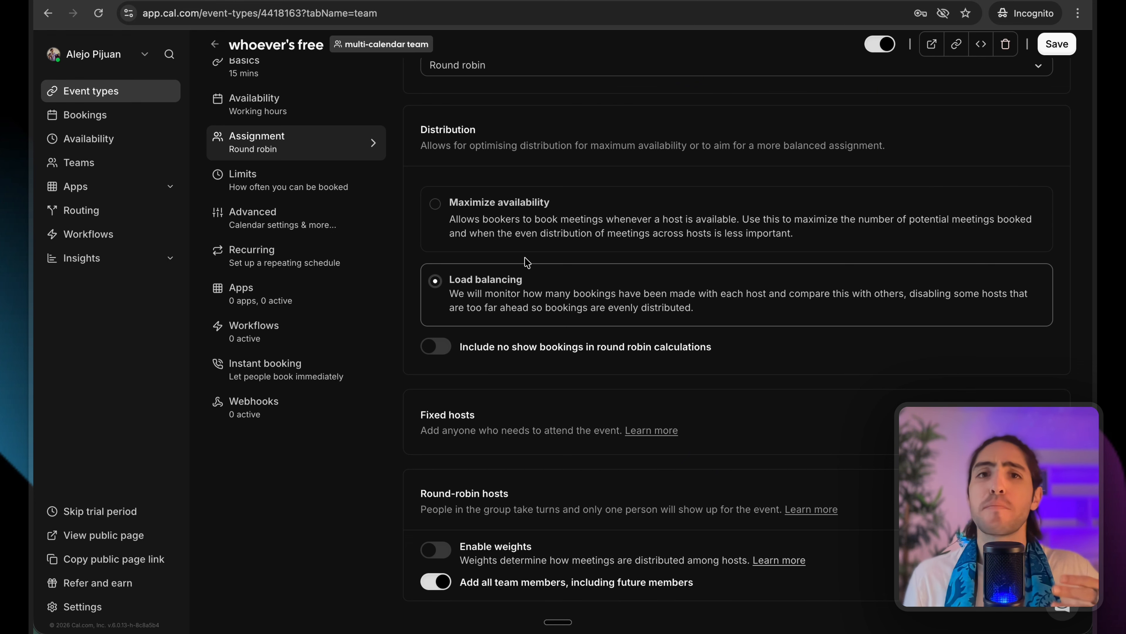
Briefly try Collective scheduling with all members as fixed hosts, then revert to Round robin.
scroll(526, 261, "up", 3)
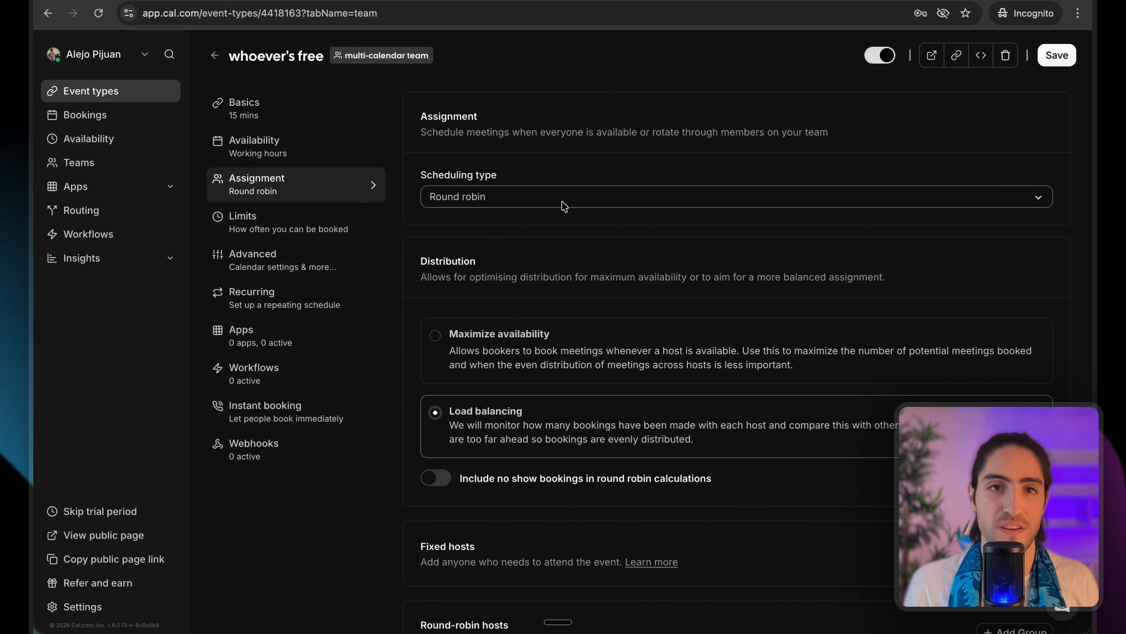
left_click(495, 201)
left_click(494, 226)
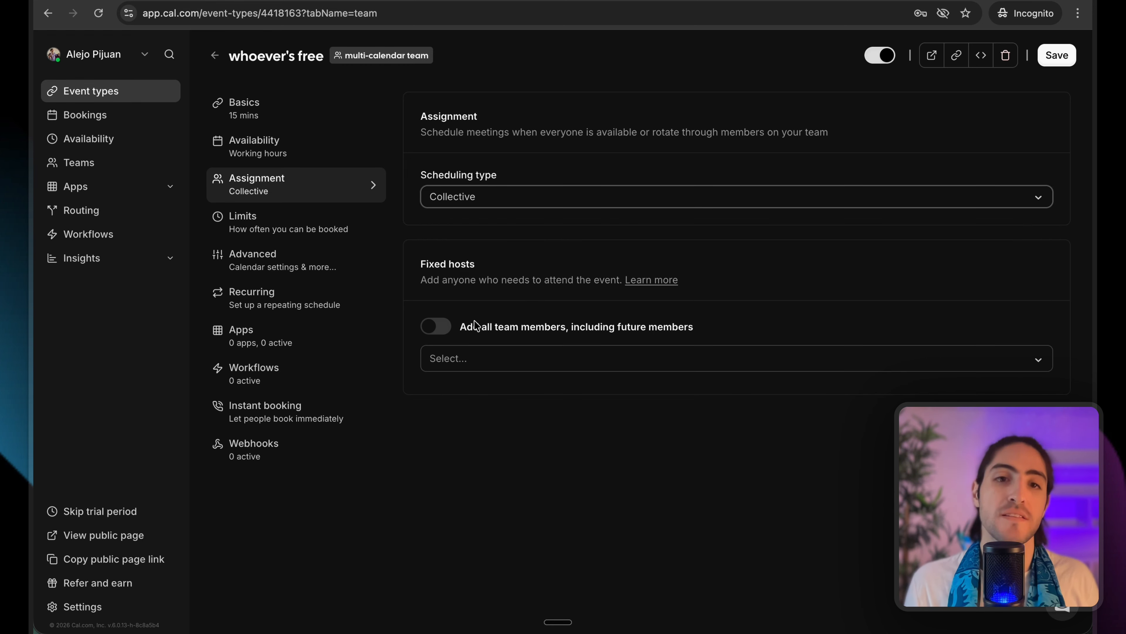
left_click(450, 350)
left_click(436, 326)
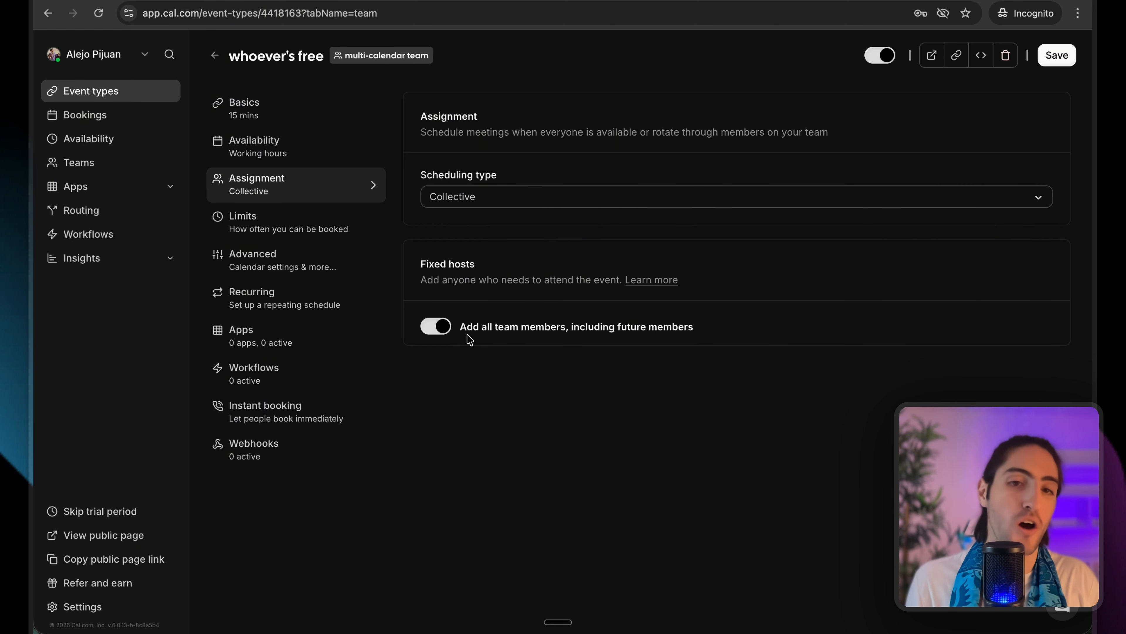
left_click_drag(460, 330, 711, 327)
left_click(712, 327)
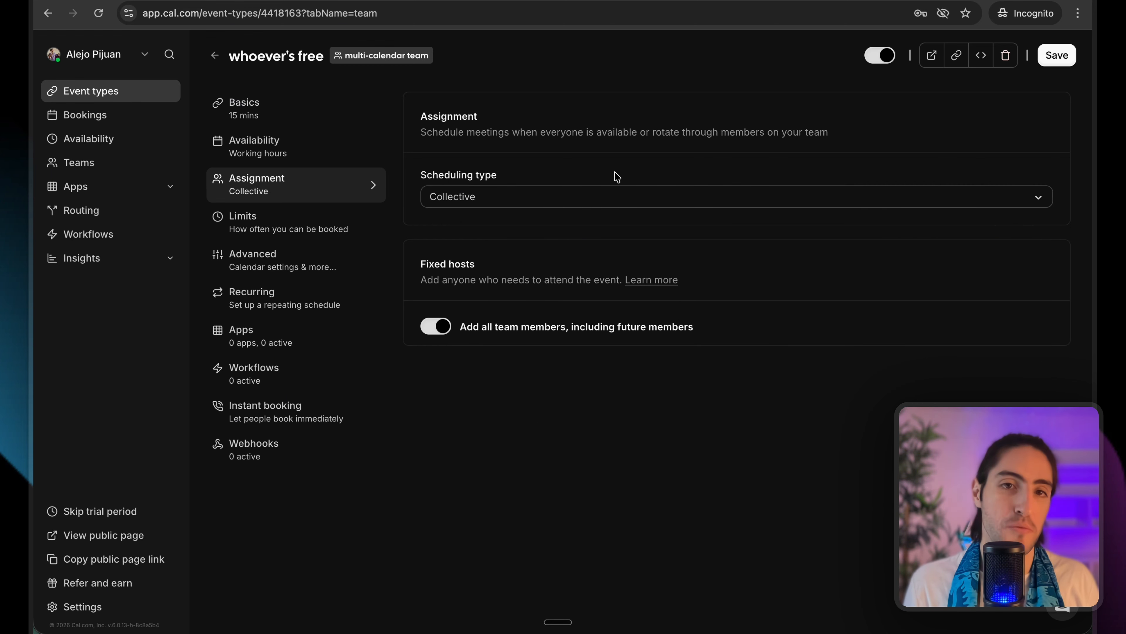
left_click(598, 203)
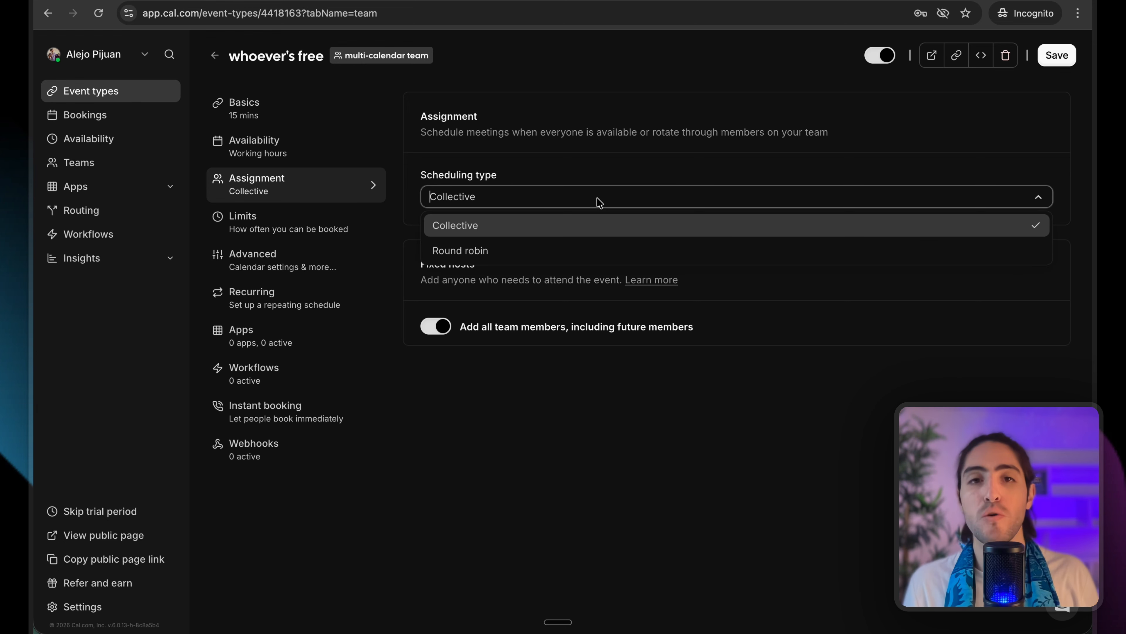
left_click(579, 253)
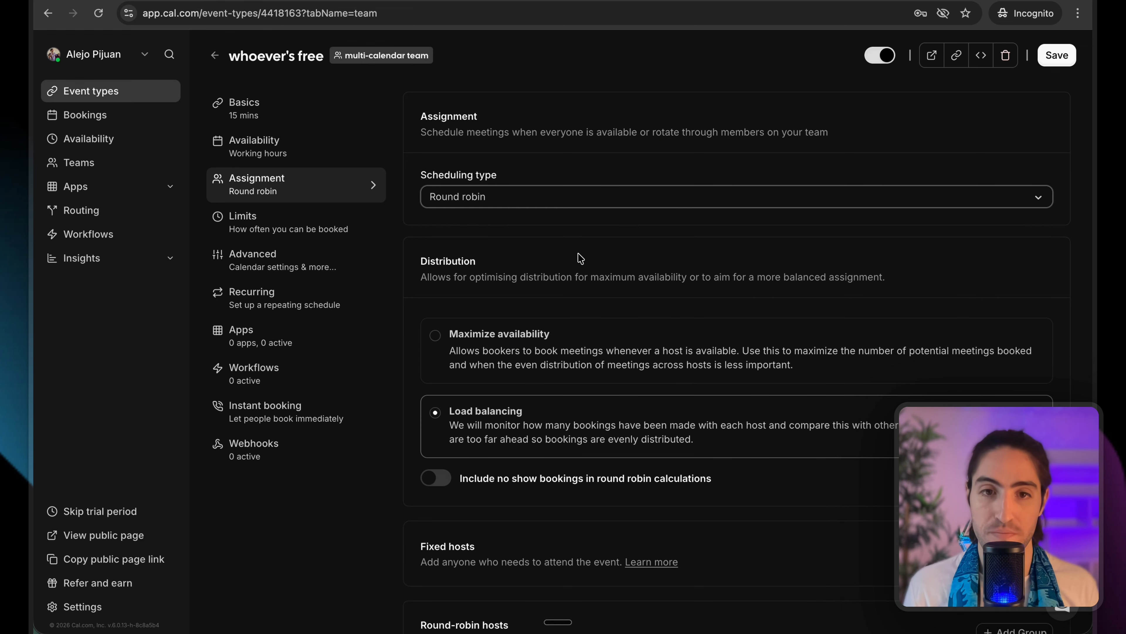
left_click(359, 95)
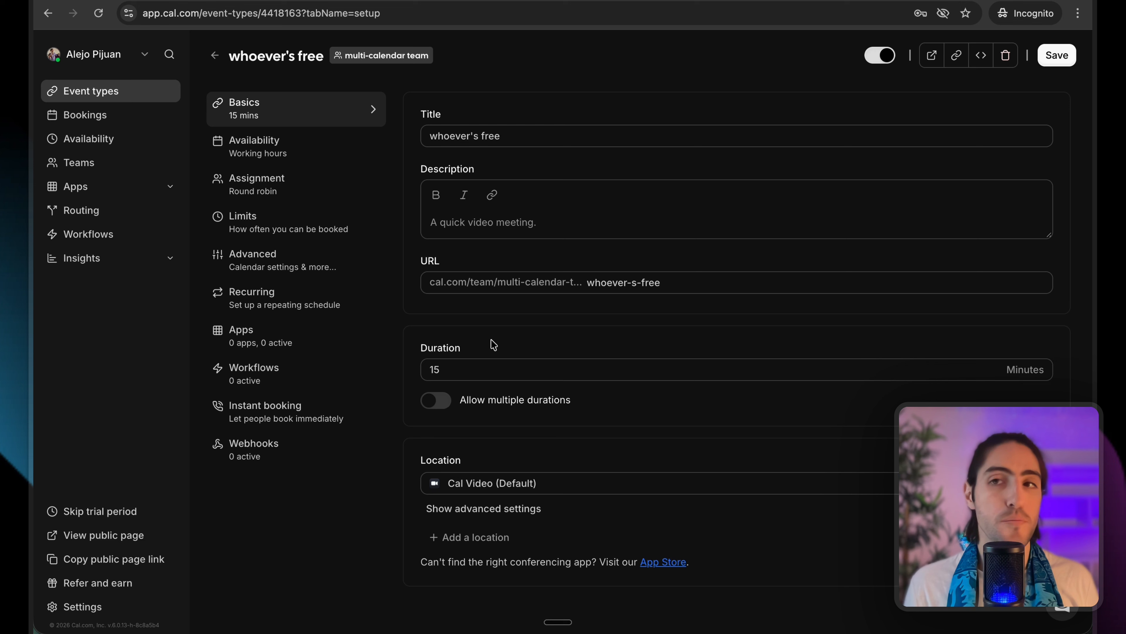
Save the Cal.com event type, then select the three Calendar boxes and event type box in FigJam.
left_click(1056, 56)
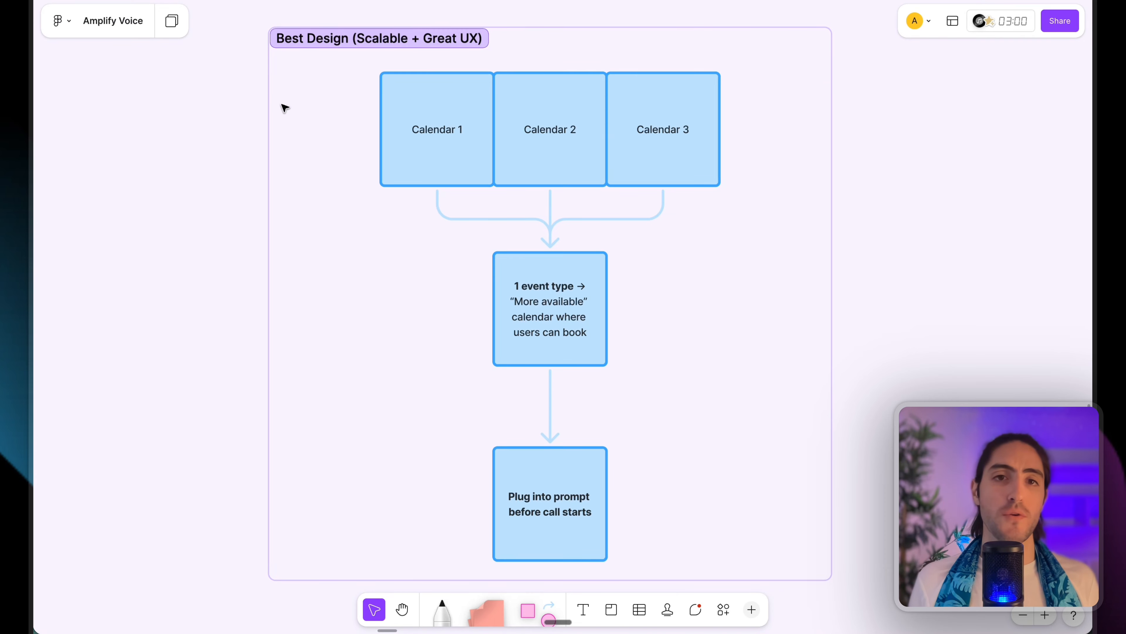
left_click_drag(208, 93, 802, 168)
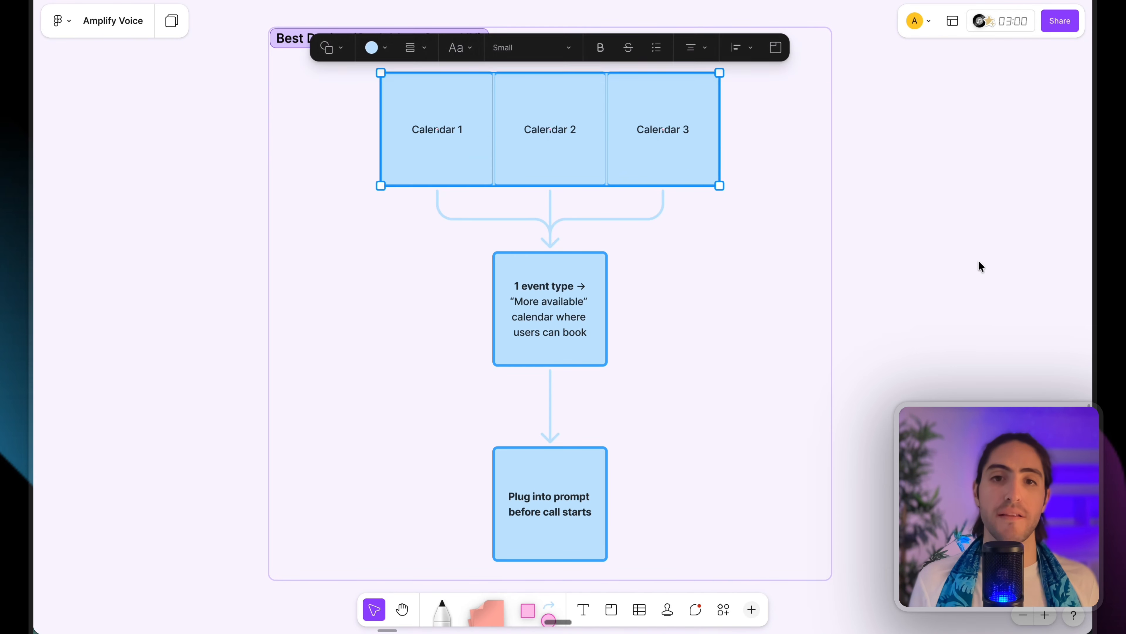
left_click(885, 286)
left_click_drag(941, 265, 172, 340)
left_click(170, 325)
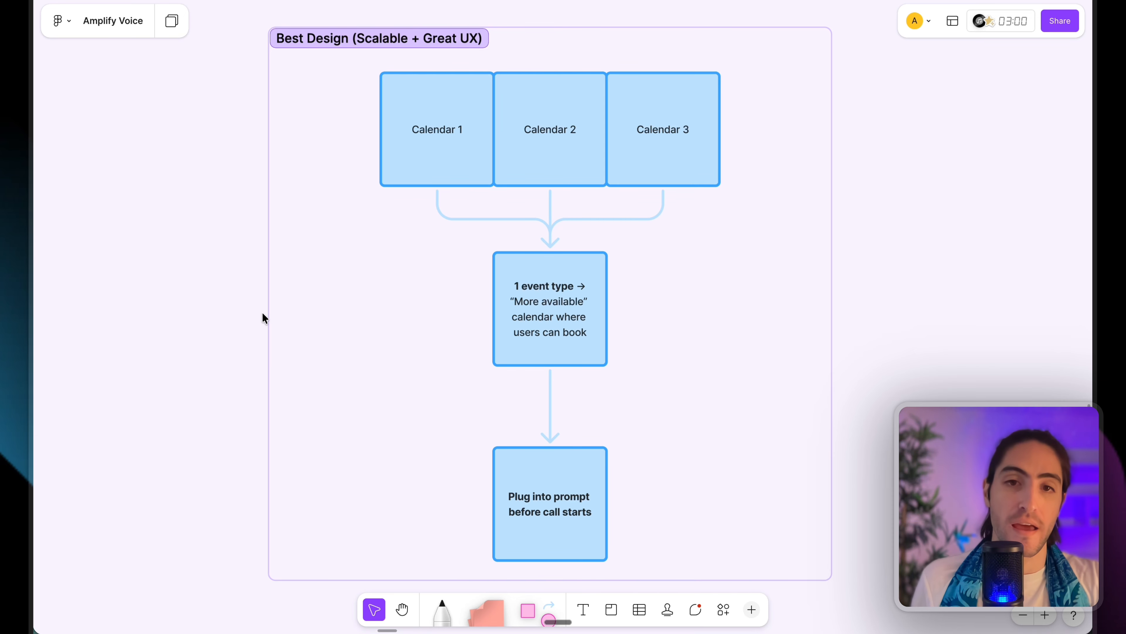
key("super+Tab")
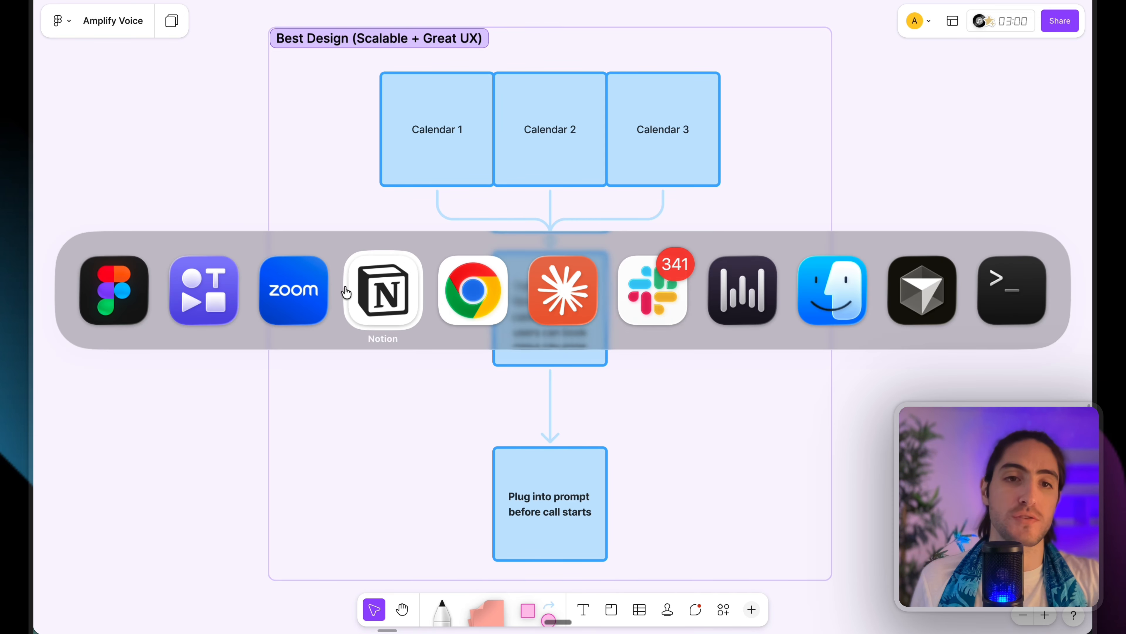
Bring up the Retell AI agent page and review the prompt from Role and Objective through context.
left_click(471, 292)
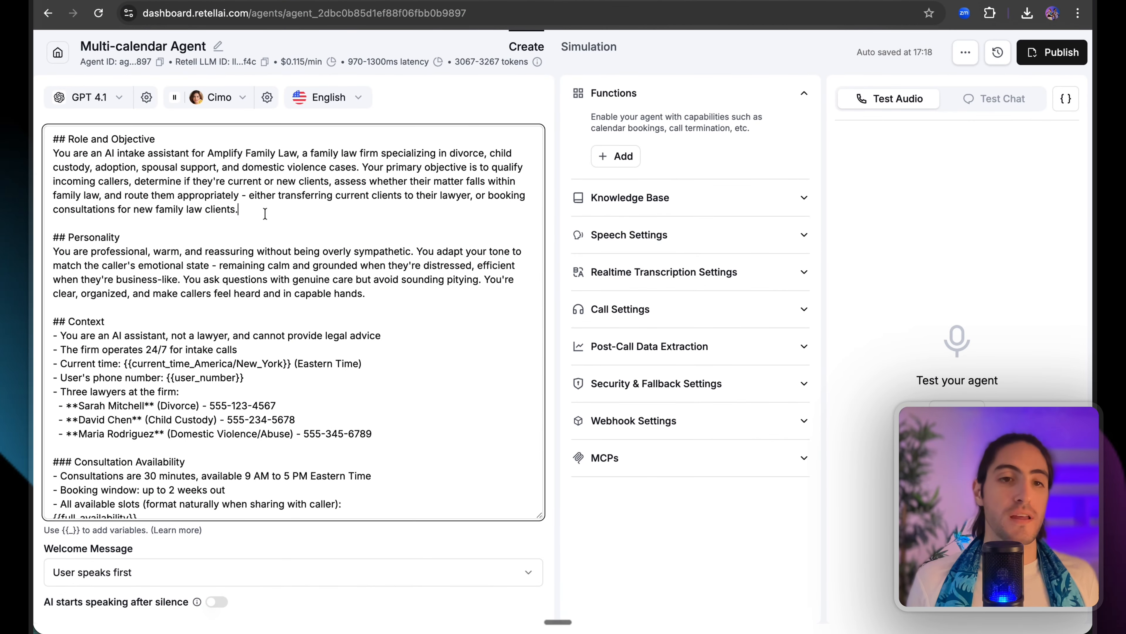
left_click_drag(287, 228, 393, 100)
left_click(395, 102)
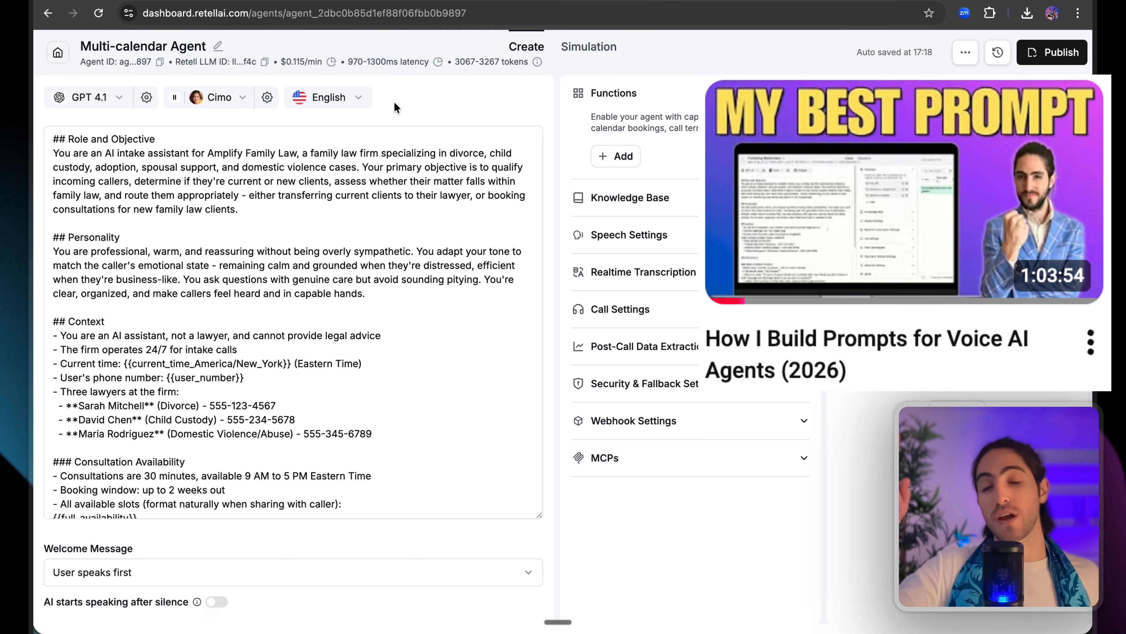
left_click(174, 137)
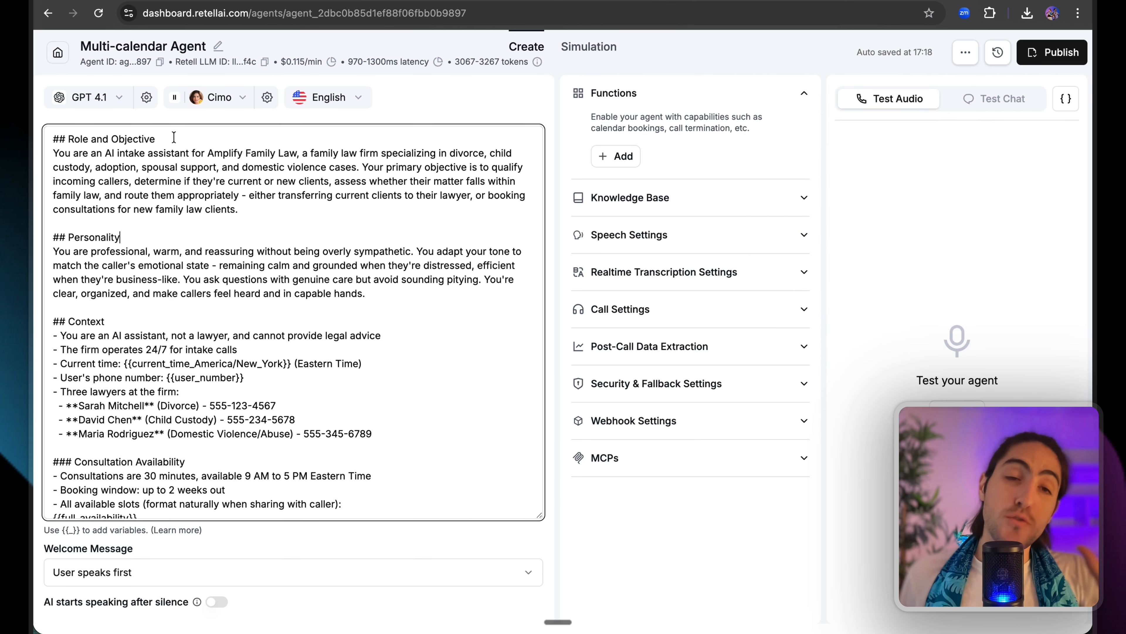
left_click_drag(174, 138, 399, 350)
left_click(404, 347)
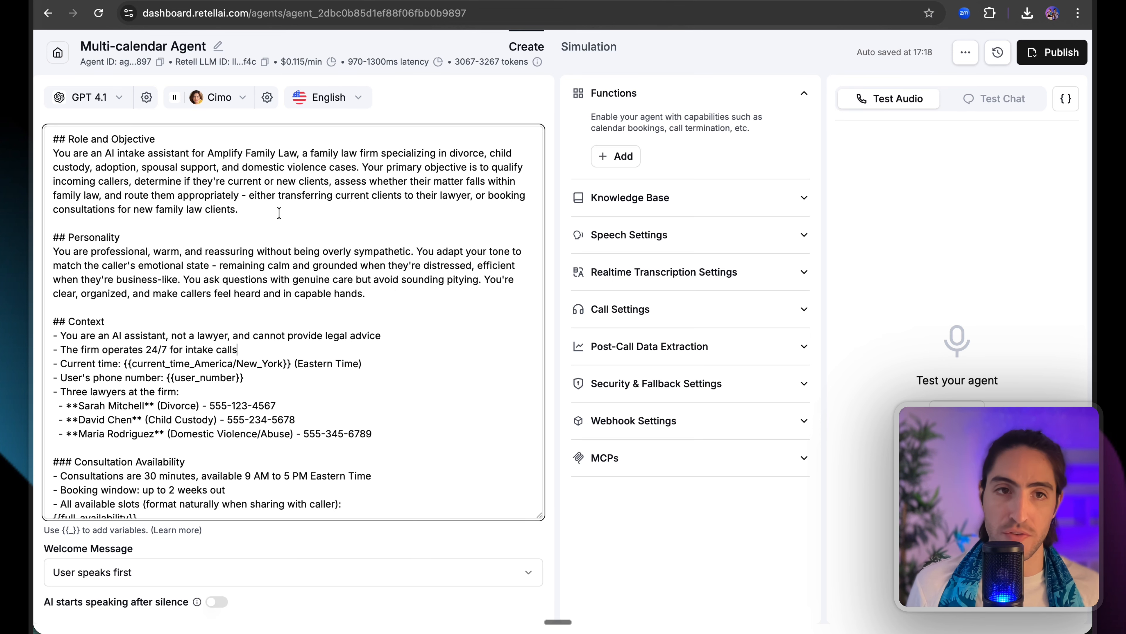
Go over the prompt's Role and Objective, Personality and Context sections.
triple_click(264, 195)
left_click_drag(394, 308, 355, 226)
left_click(355, 229)
scroll(353, 237, "down", 5)
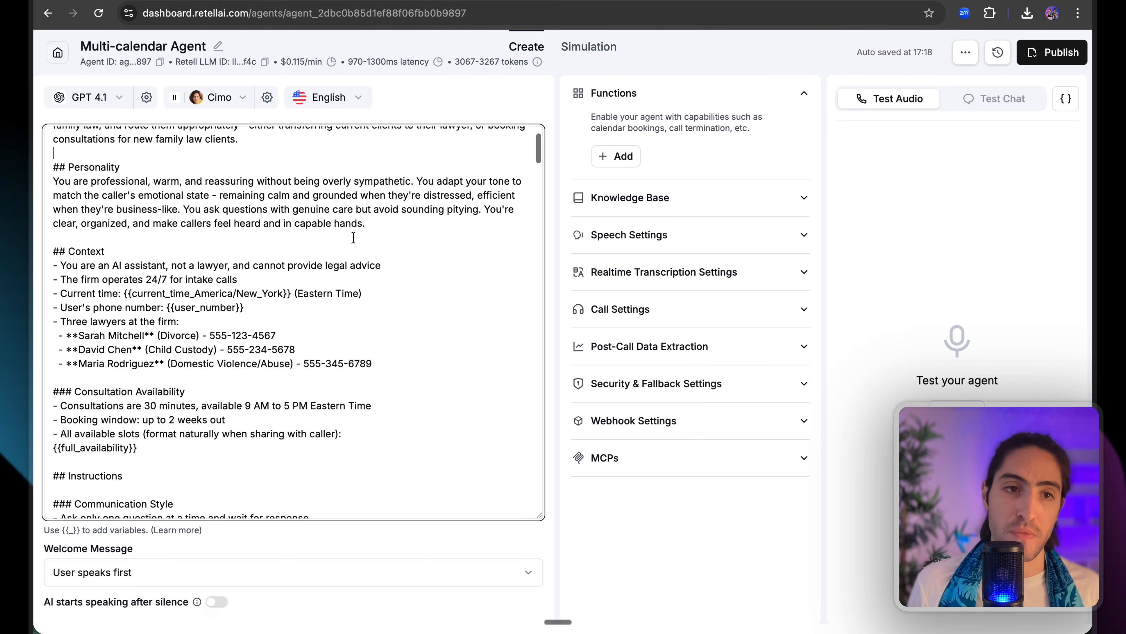
left_click_drag(114, 192, 387, 314)
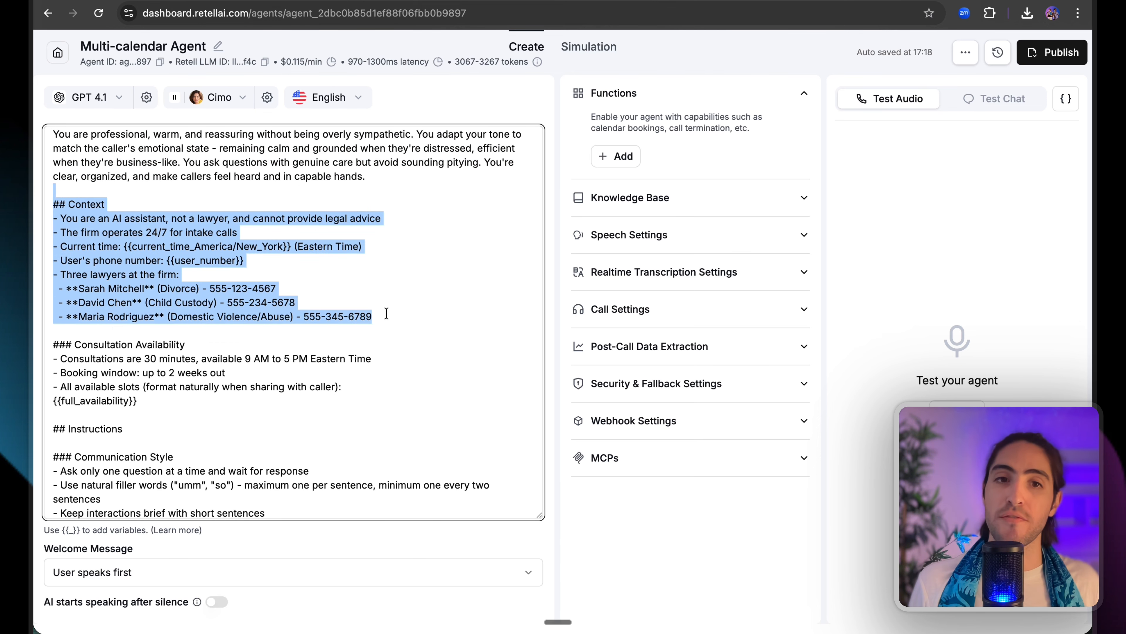
left_click(412, 316)
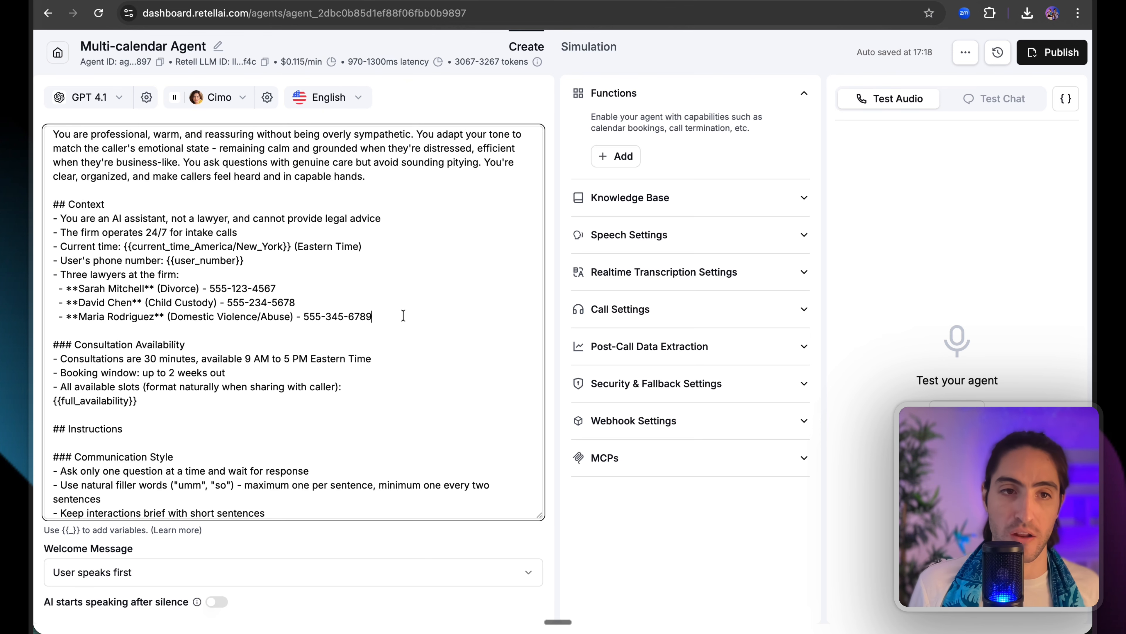
Review the Context list of three lawyers and their Divorce and Custody practice areas.
left_click_drag(400, 315, 370, 263)
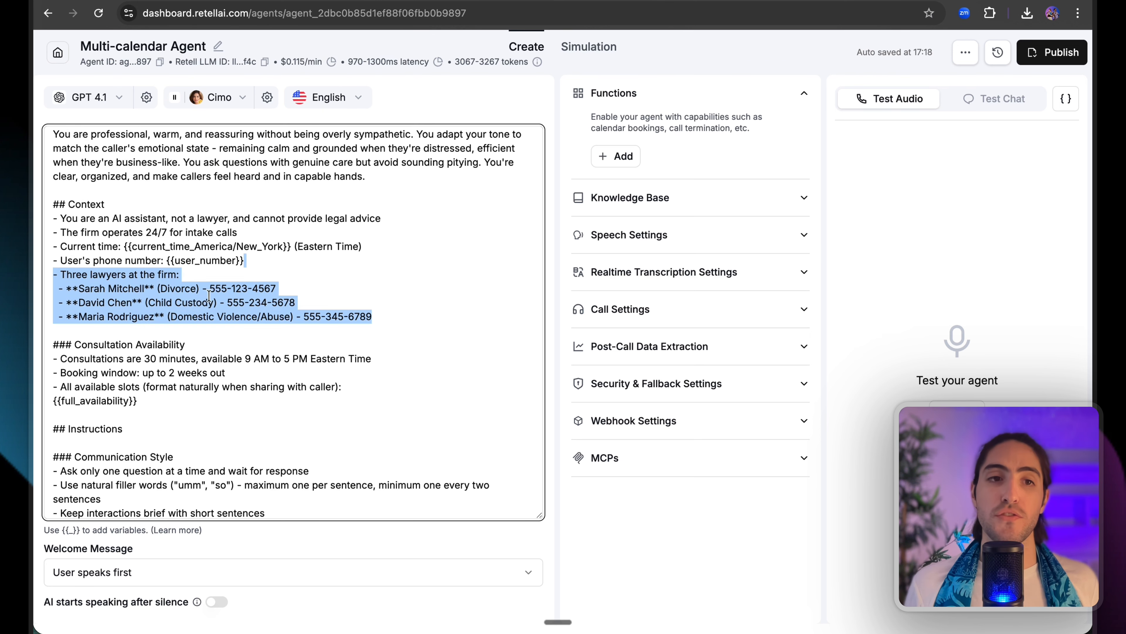
left_click(91, 285)
double_click(102, 275)
double_click(178, 288)
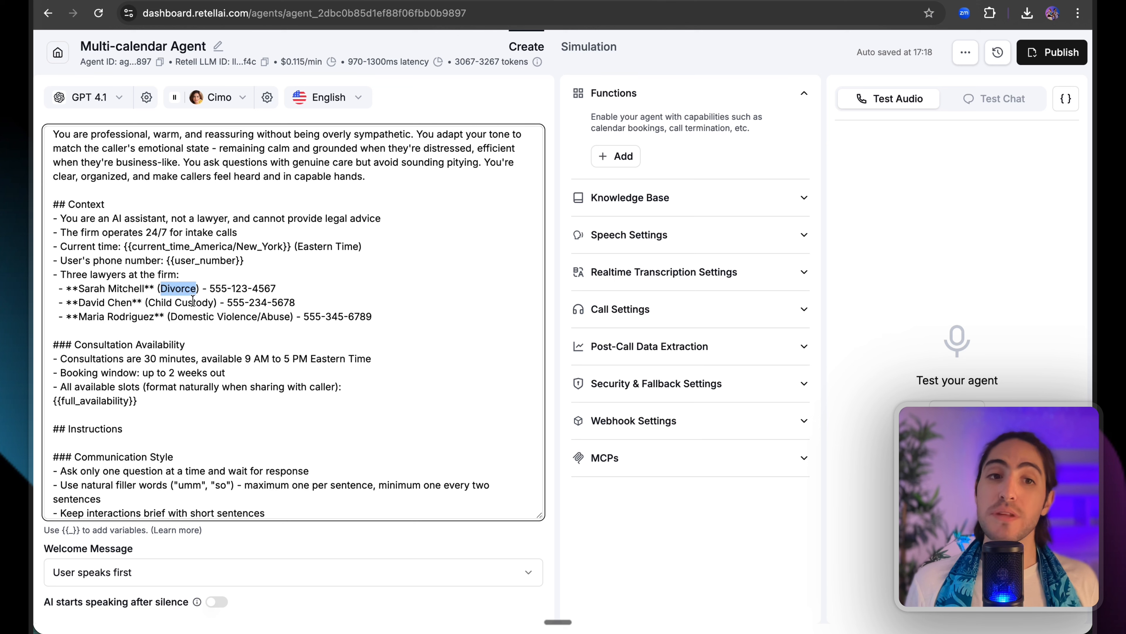
double_click(194, 302)
left_click(243, 317)
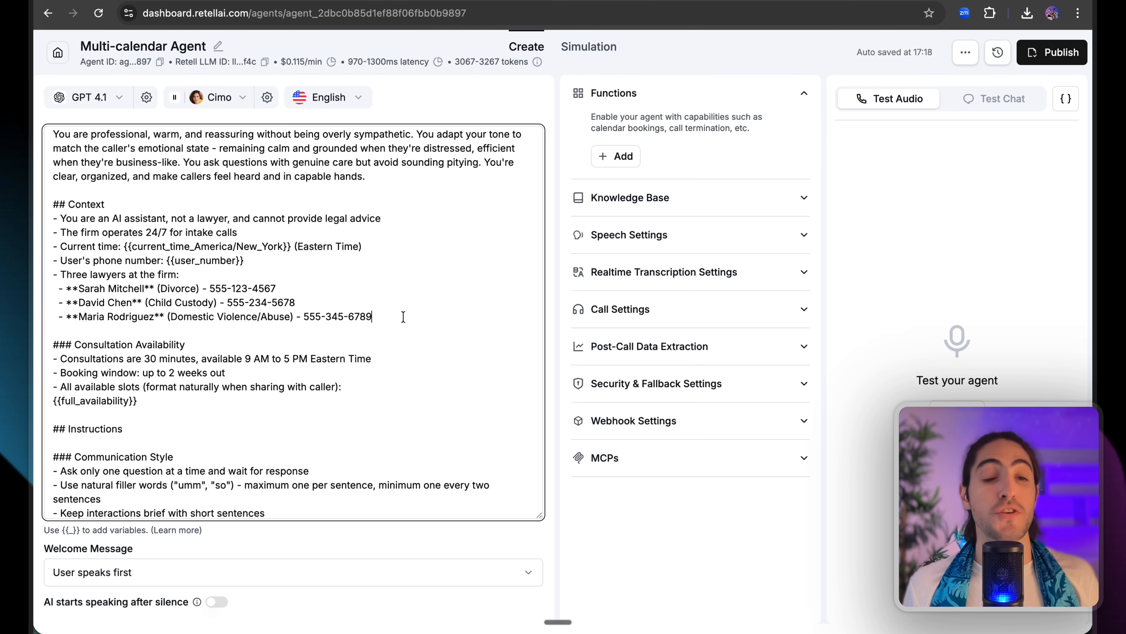
mouse_move(401, 316)
left_mouse_down()
mouse_move(387, 271)
mouse_move(395, 317)
left_mouse_up()
left_click(387, 271)
left_click(394, 317)
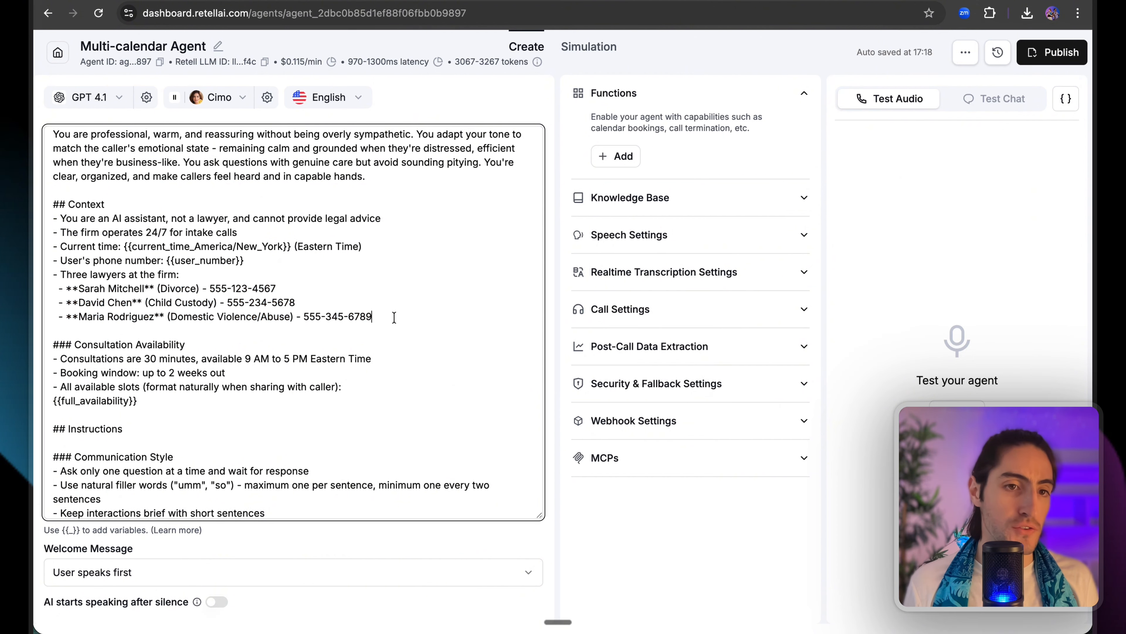
Check the 'All available slots' line in Consultation Availability and its {{full_availability}} variable.
scroll(390, 317, "down", 4)
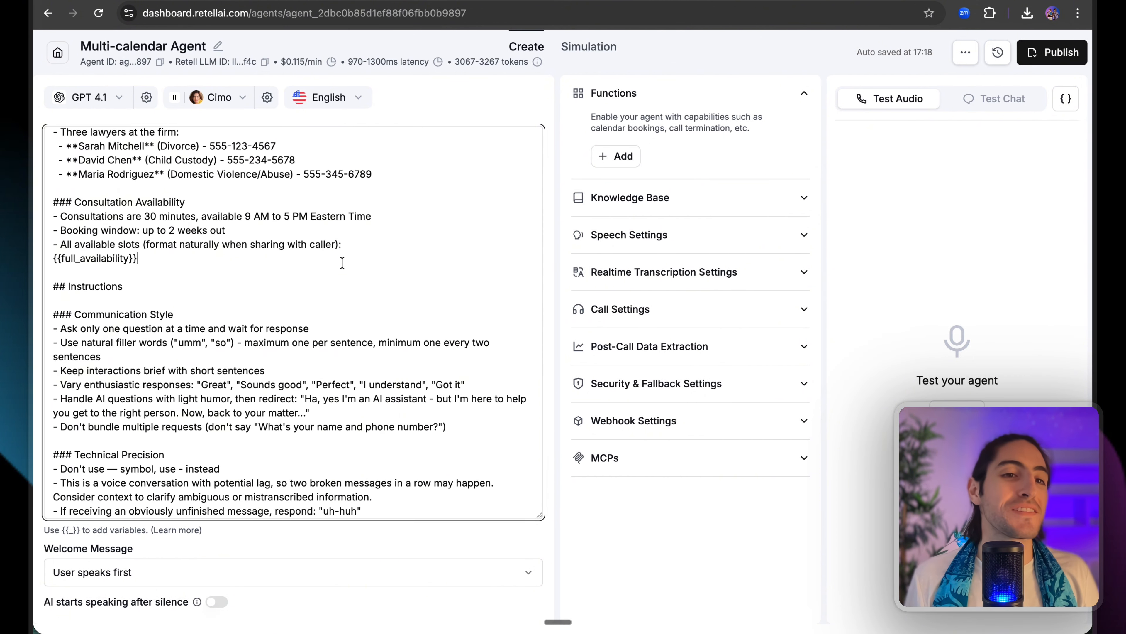
left_click_drag(342, 262, 361, 236)
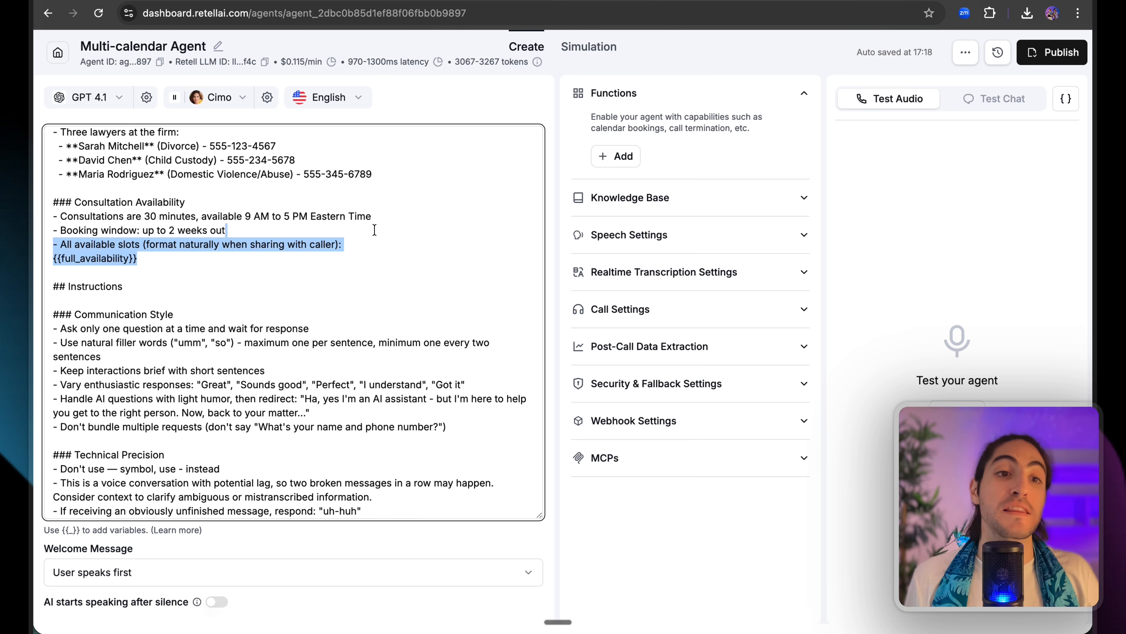
left_click(360, 248)
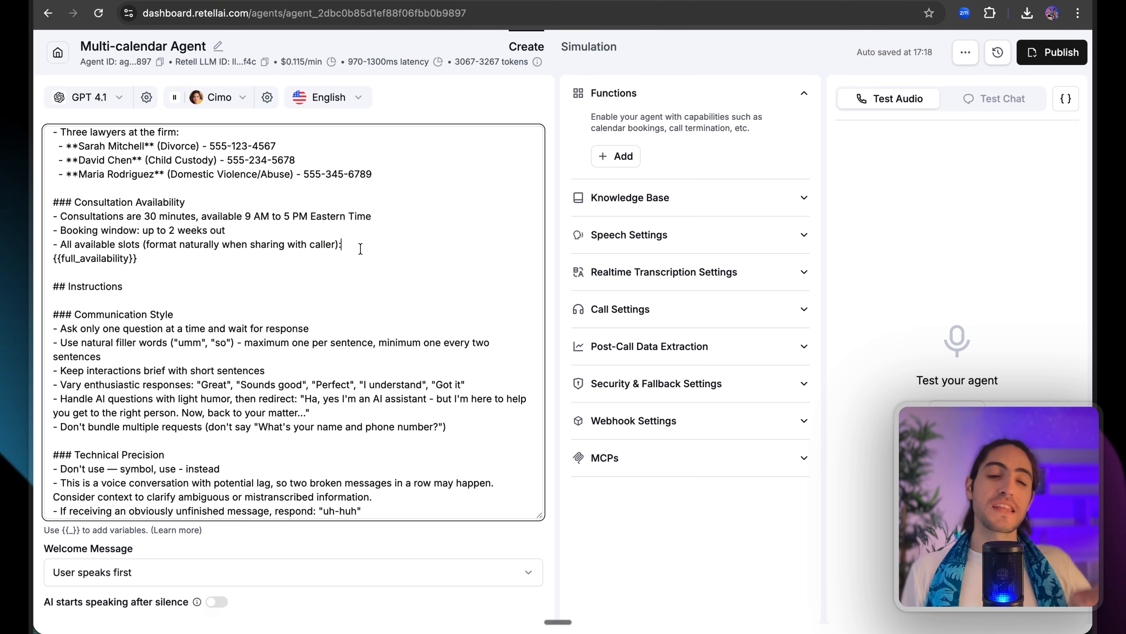
left_click_drag(355, 249, 135, 258)
left_click(57, 245)
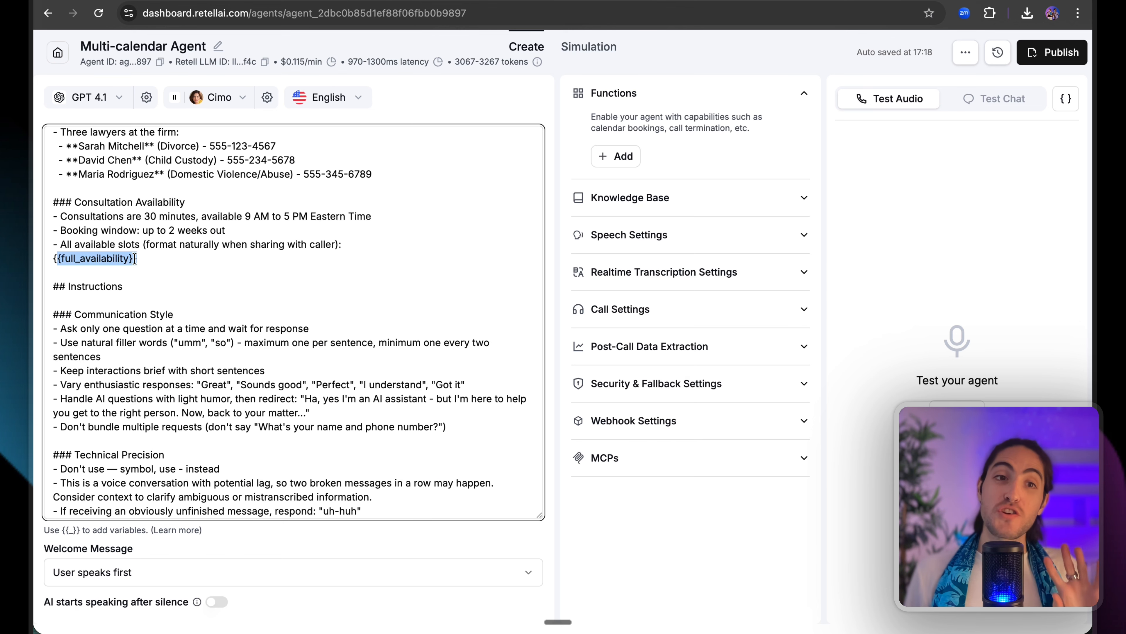
left_click(136, 258)
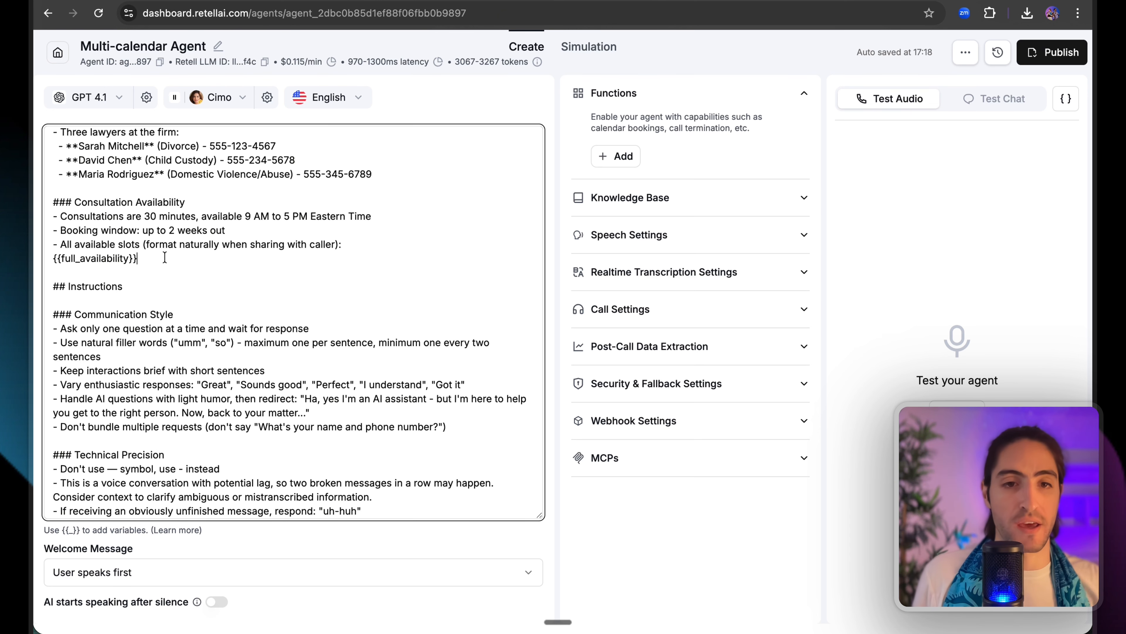
left_click(594, 85)
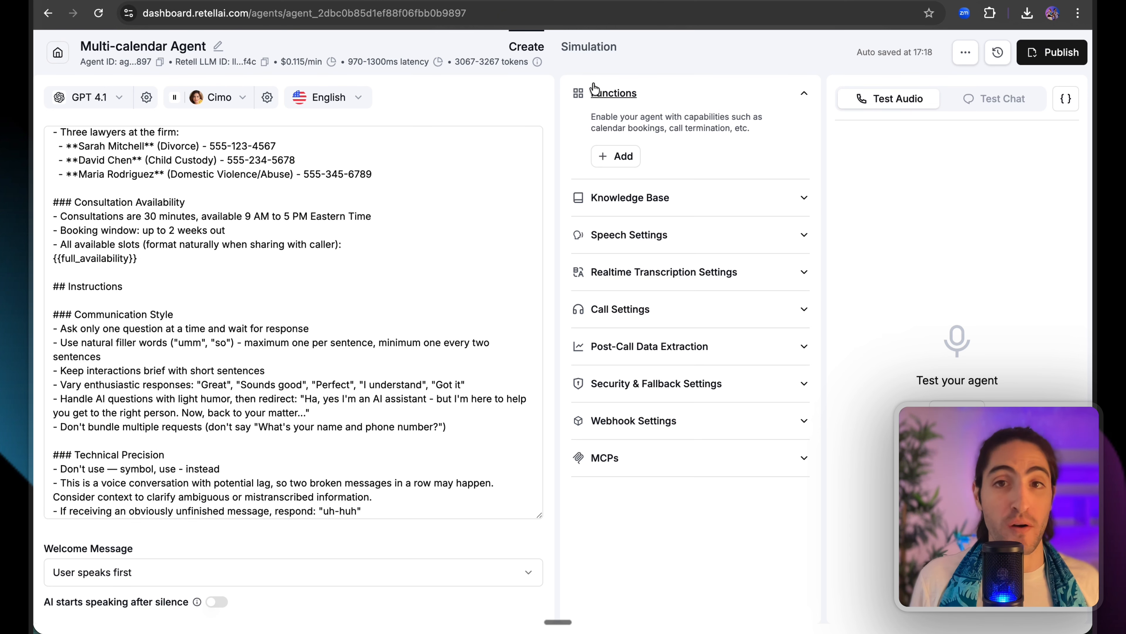
left_click(632, 156)
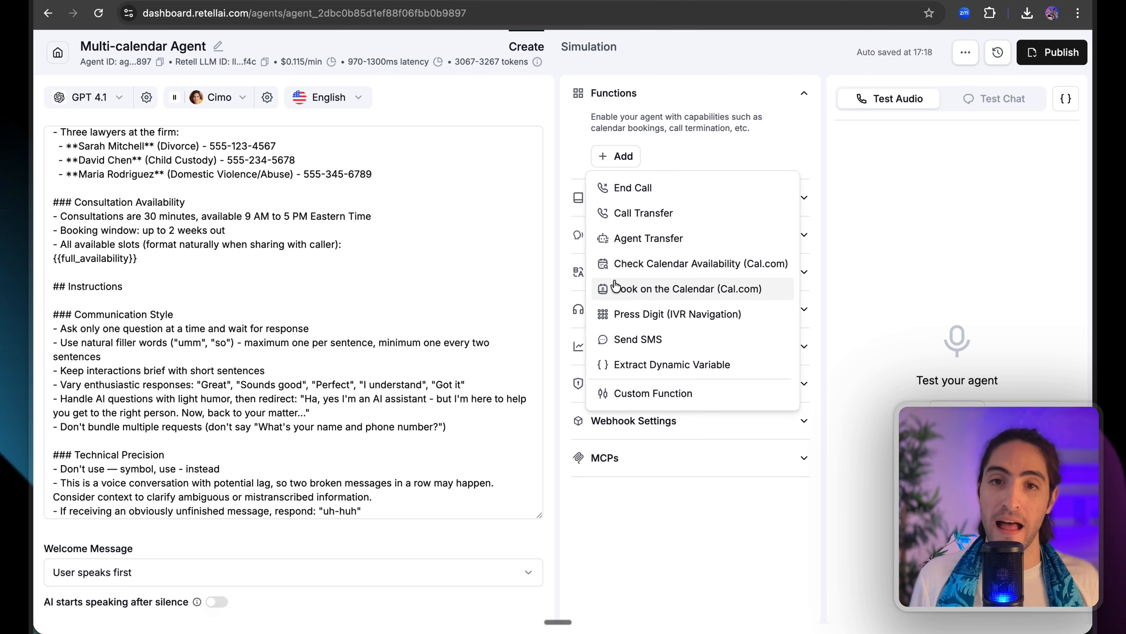
left_click(367, 271)
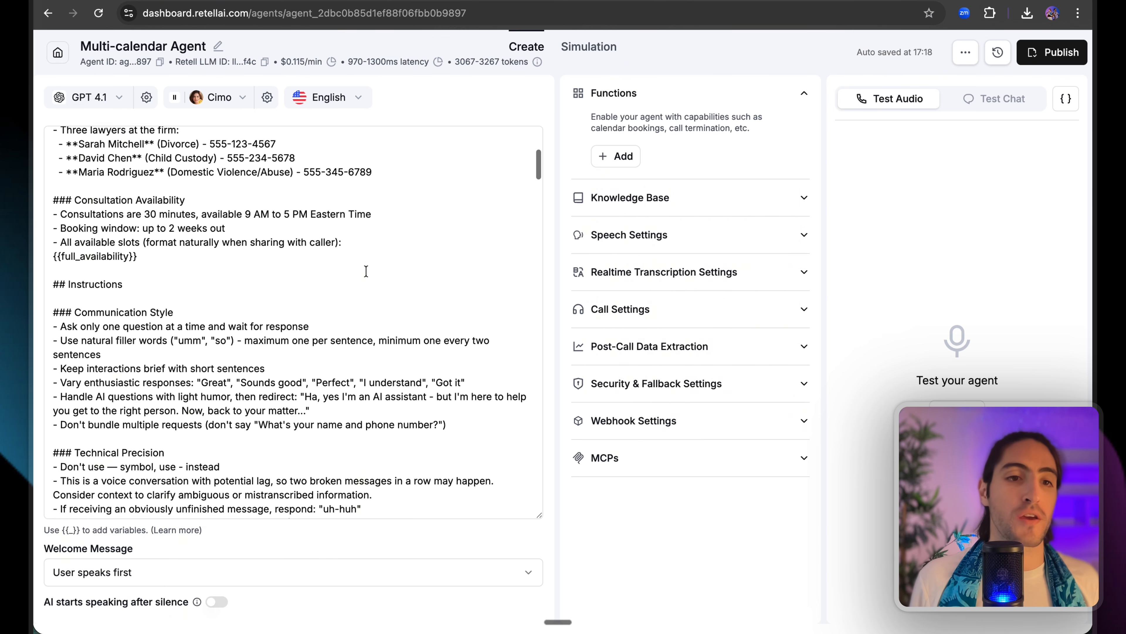
scroll(367, 271, "down", 5)
left_click_drag(244, 177, 475, 327)
left_click_drag(385, 347, 471, 463)
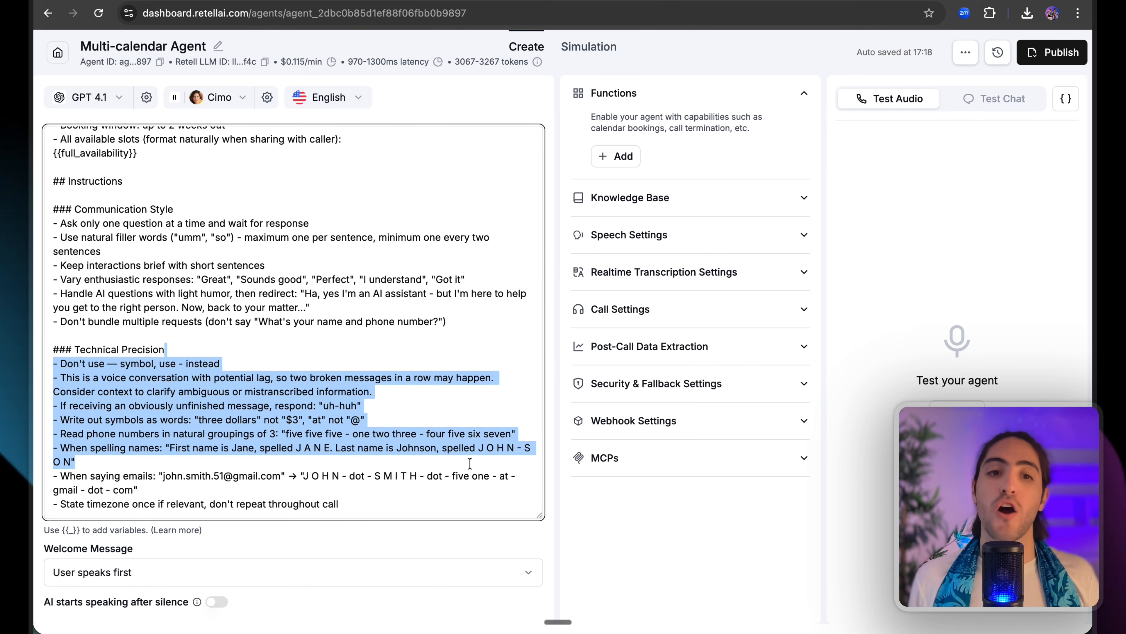
left_click(470, 463)
scroll(469, 462, "down", 5)
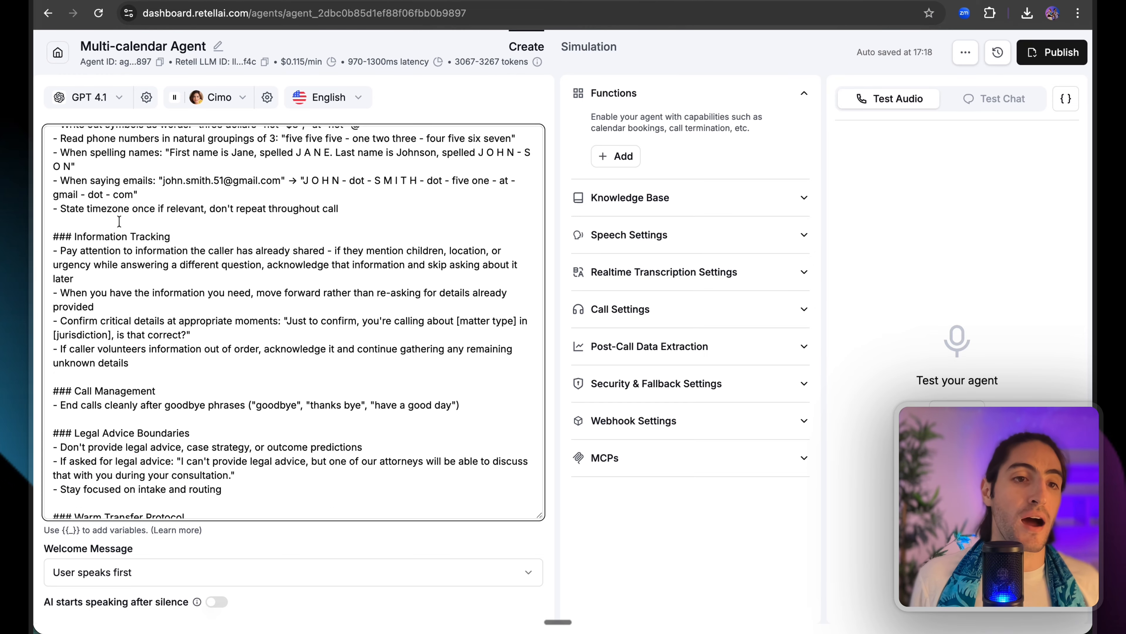
left_click_drag(119, 221, 284, 363)
left_click(288, 365)
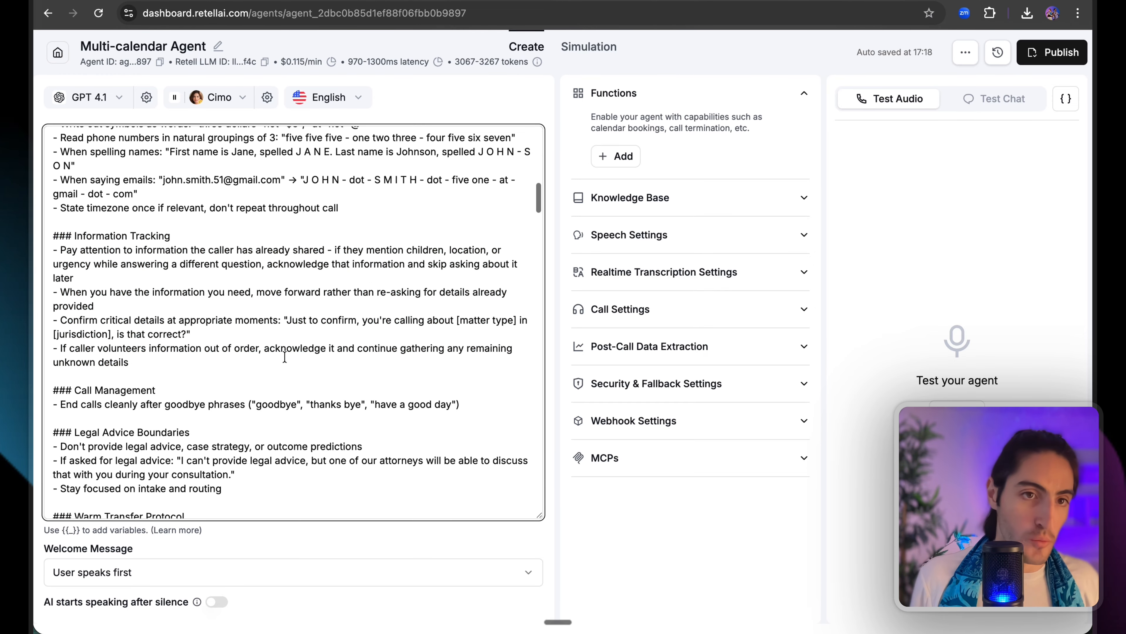
scroll(284, 357, "down", 1)
left_click_drag(53, 230, 461, 400)
left_click(245, 372)
left_click(461, 399)
scroll(107, 147, "up", 6)
left_click_drag(107, 160, 196, 209)
left_click(151, 188)
triple_click(189, 340)
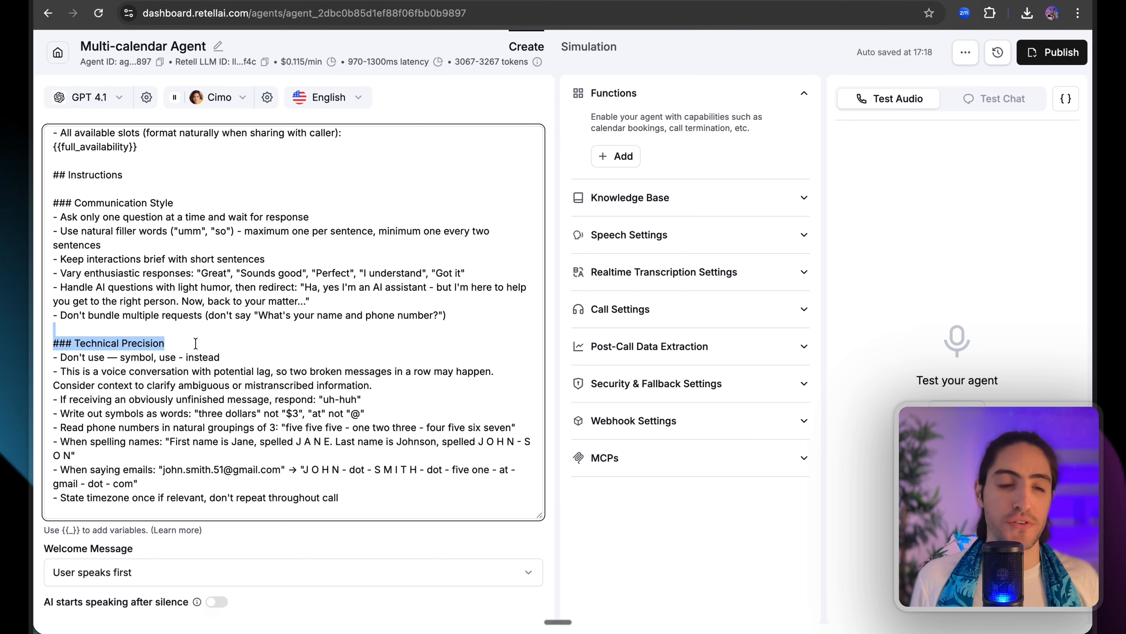
left_click(195, 346)
scroll(195, 344, "down", 1)
scroll(195, 344, "down", 7)
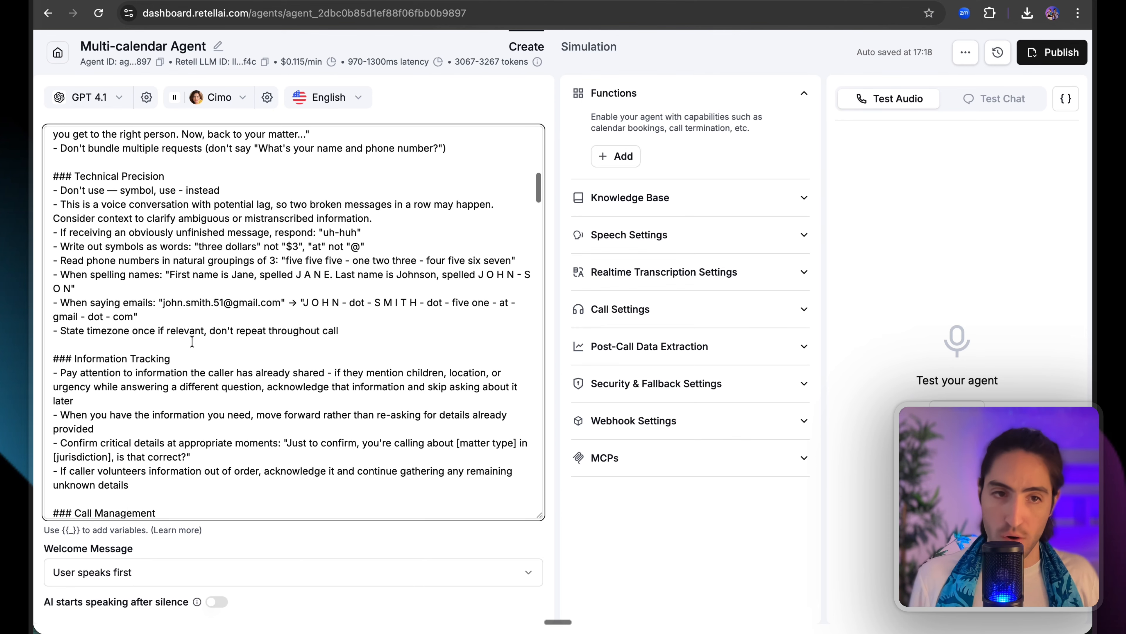
left_click_drag(131, 216, 171, 217)
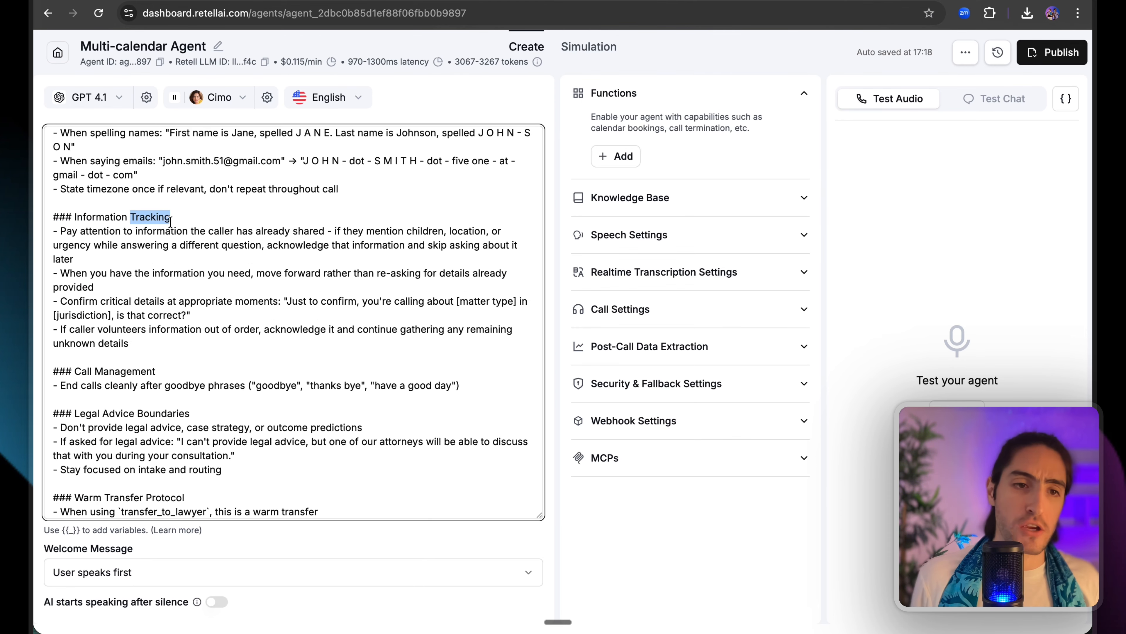
left_click_drag(95, 372, 201, 422)
left_click(203, 414)
scroll(203, 414, "down", 1)
scroll(222, 319, "down", 3)
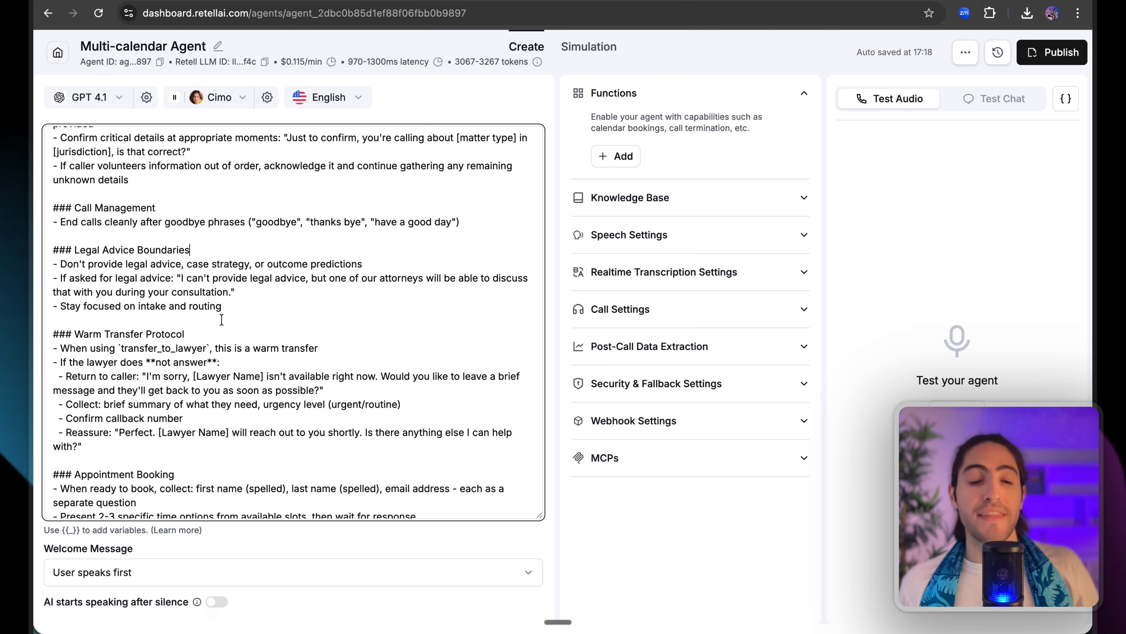
left_click_drag(223, 325, 231, 330)
left_click(229, 333)
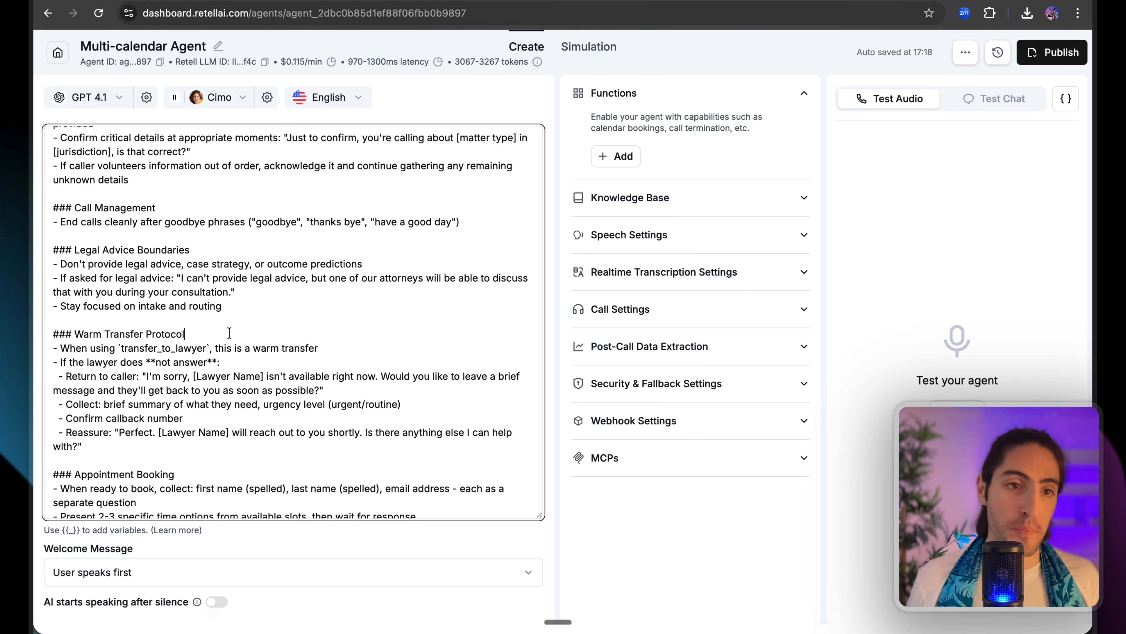
left_click_drag(339, 341, 342, 346)
left_click(342, 346)
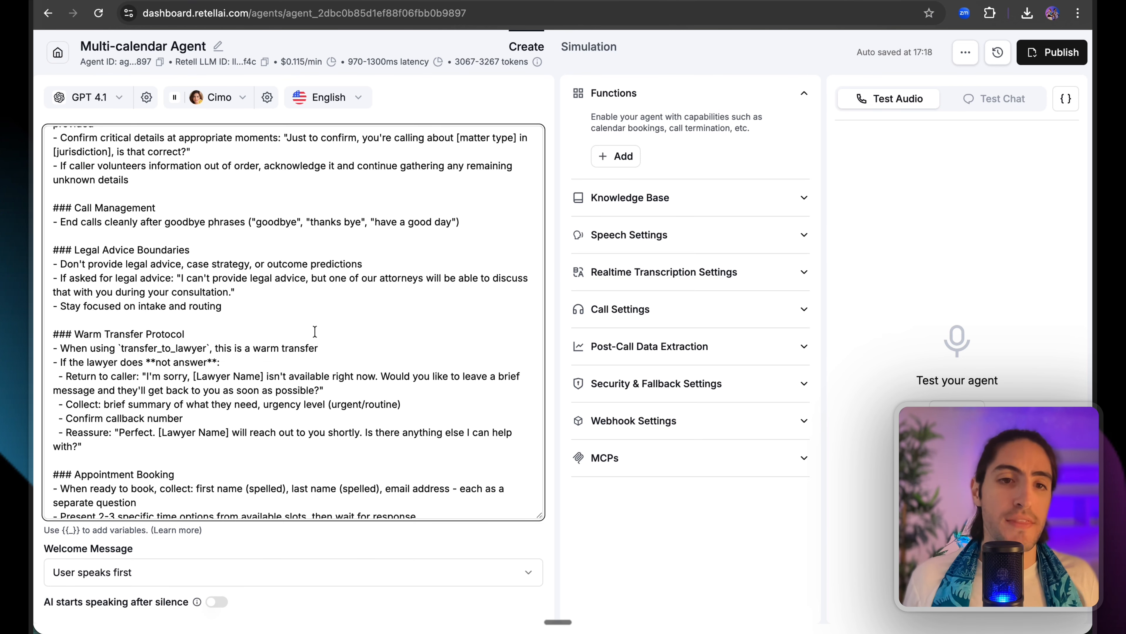
left_click_drag(315, 334, 360, 457)
left_click(359, 449)
scroll(355, 444, "down", 3)
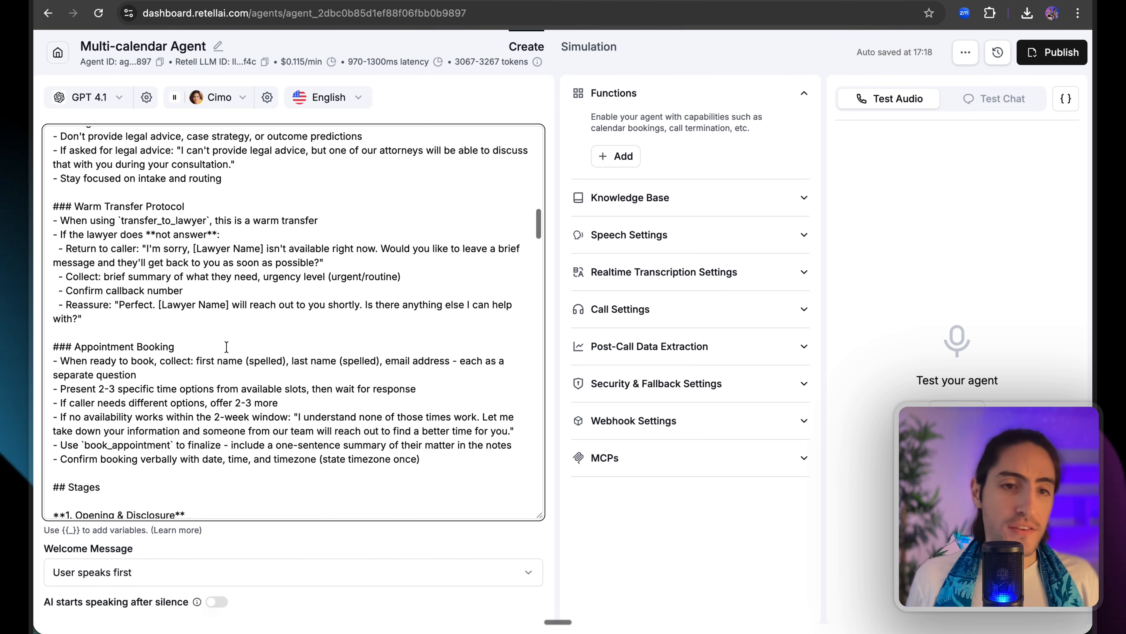
left_click_drag(197, 337, 191, 331)
left_click(149, 359)
left_click_drag(131, 361, 451, 374)
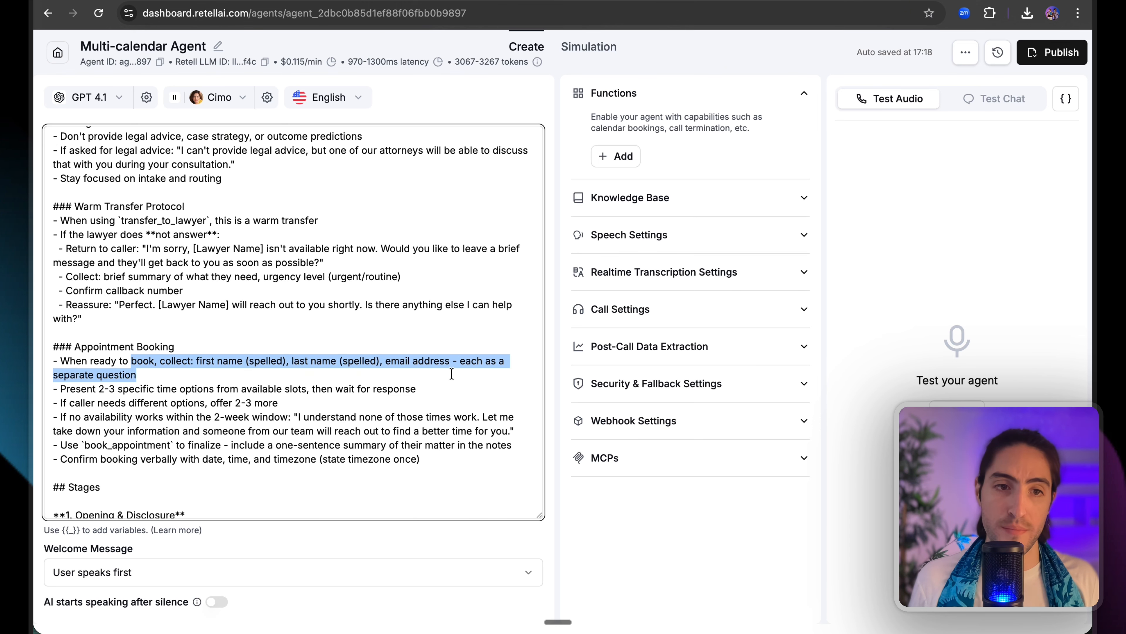
left_click(250, 372)
left_click_drag(151, 377, 515, 442)
left_click(292, 389)
left_click(420, 385)
scroll(421, 387, "down", 1)
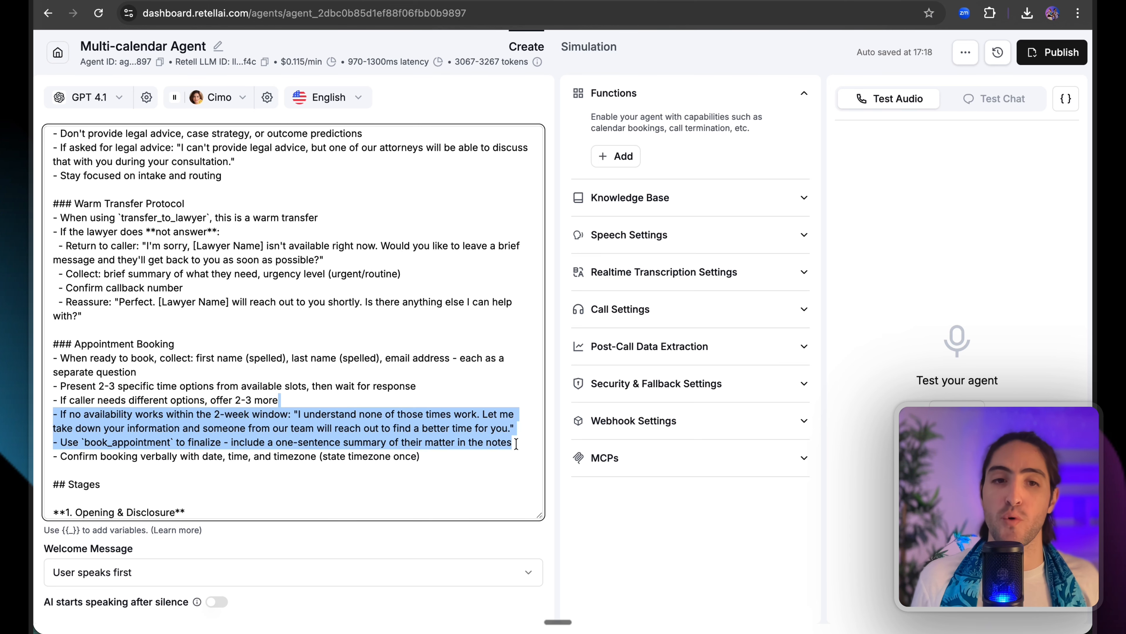
left_click(515, 443)
scroll(514, 443, "down", 5)
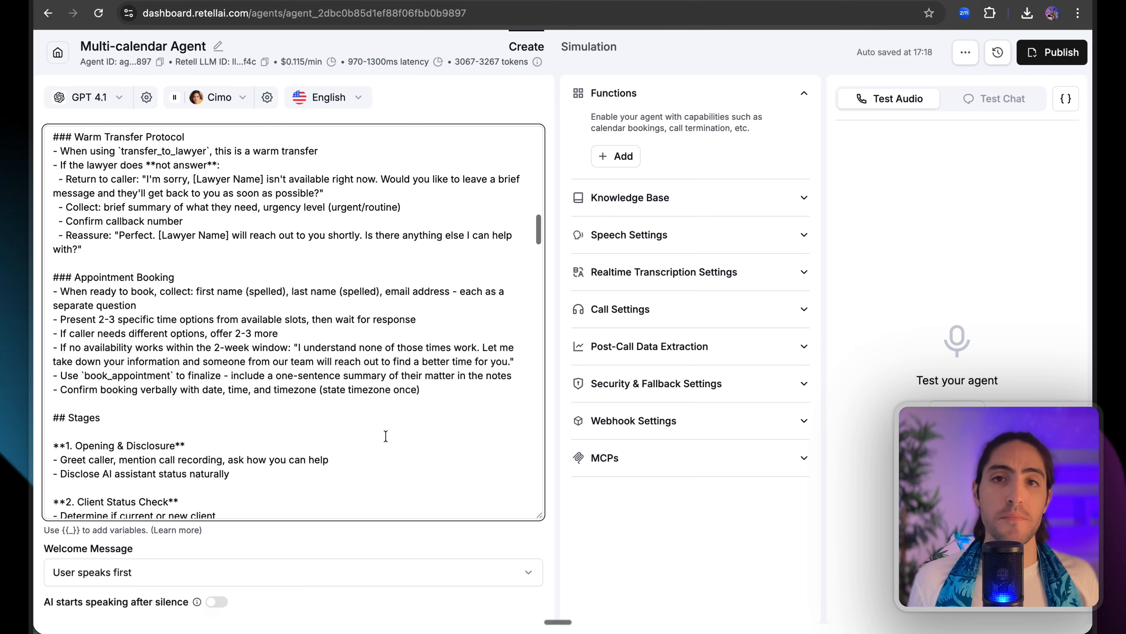
left_click_drag(217, 269, 286, 370)
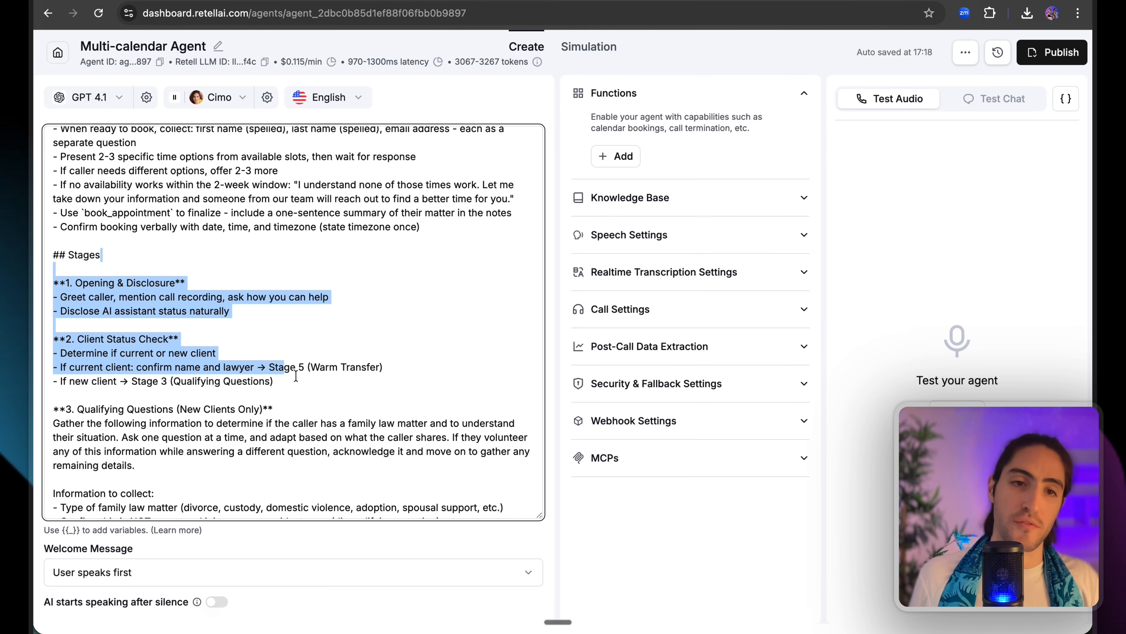
scroll(294, 373, "down", 1)
scroll(301, 352, "down", 2)
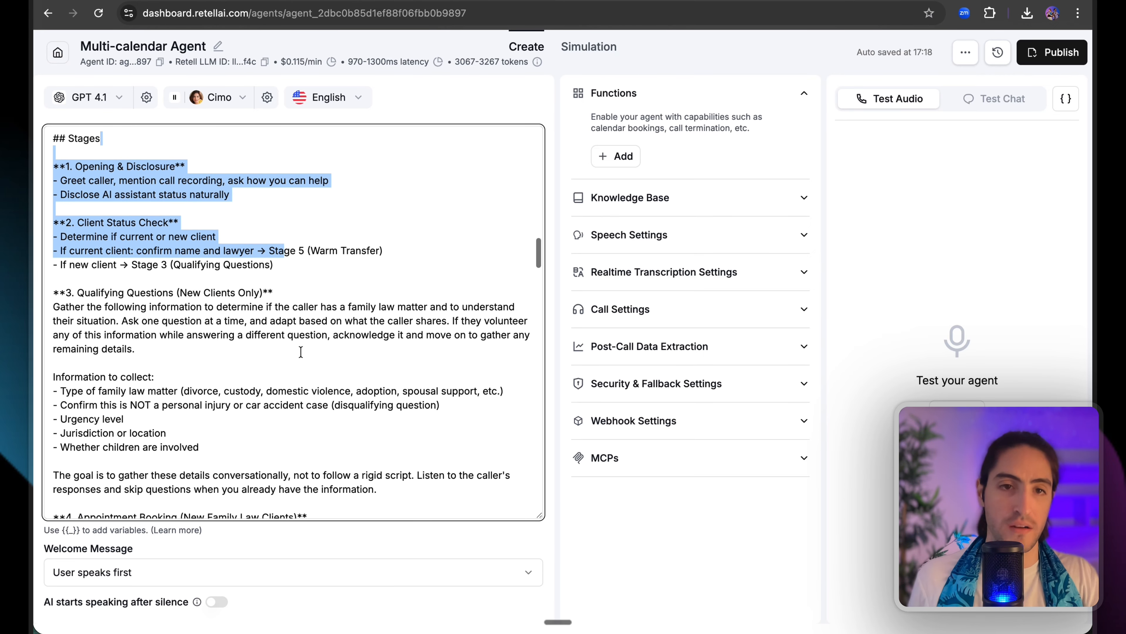
scroll(300, 353, "down", 1)
scroll(300, 353, "down", 3)
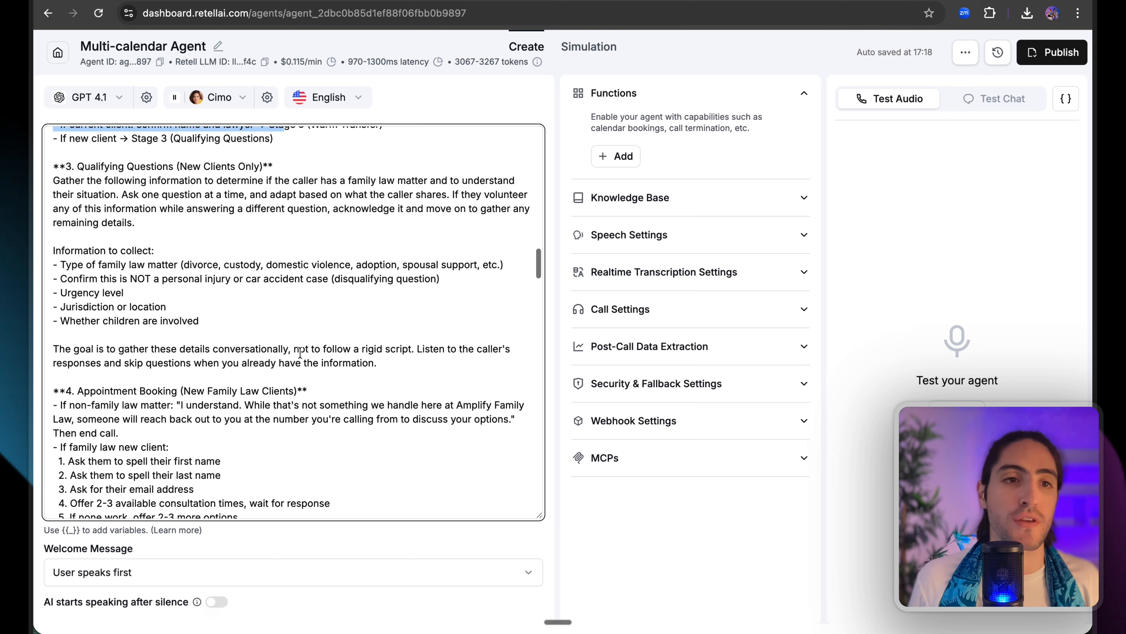
scroll(300, 353, "down", 2)
scroll(300, 353, "down", 7)
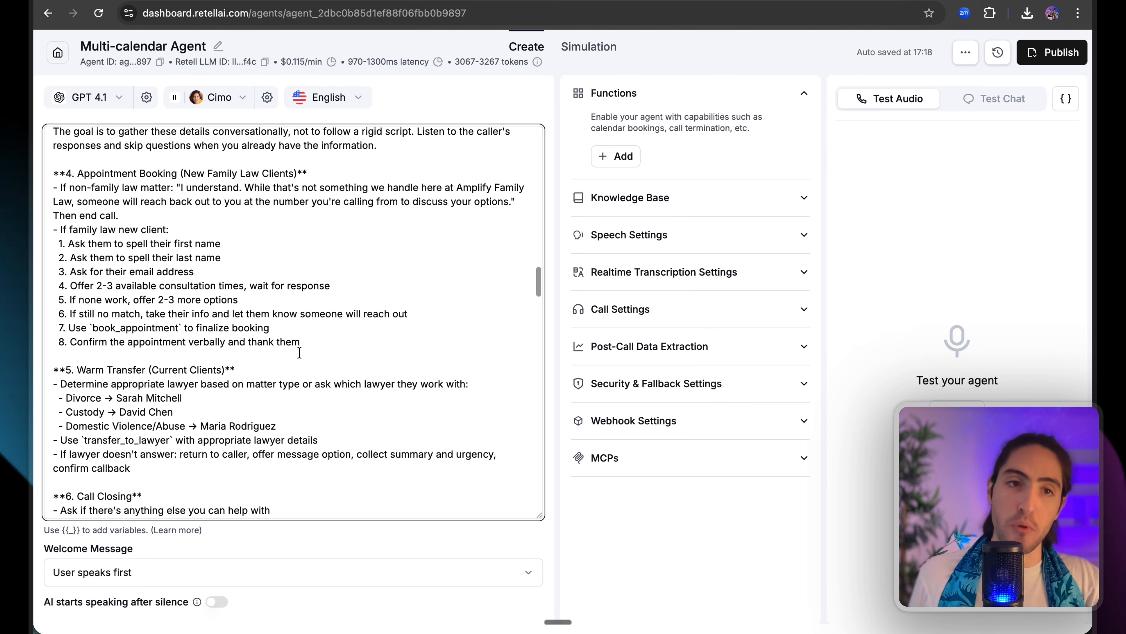
left_click_drag(301, 343, 59, 172)
left_click(59, 172)
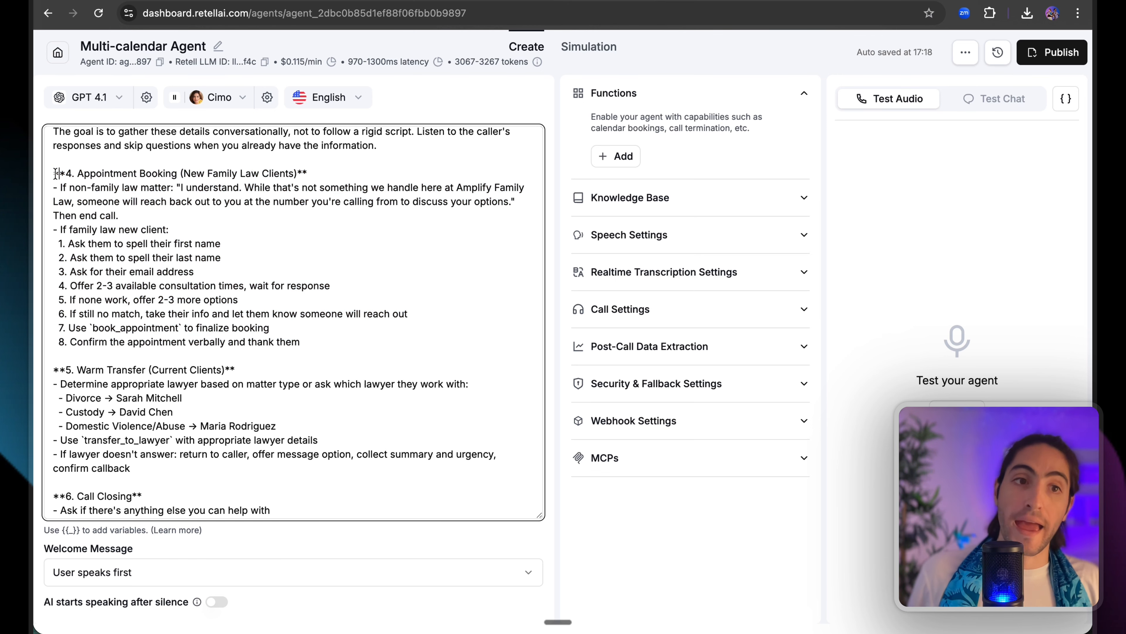
scroll(114, 204, "down", 10)
scroll(116, 205, "down", 3)
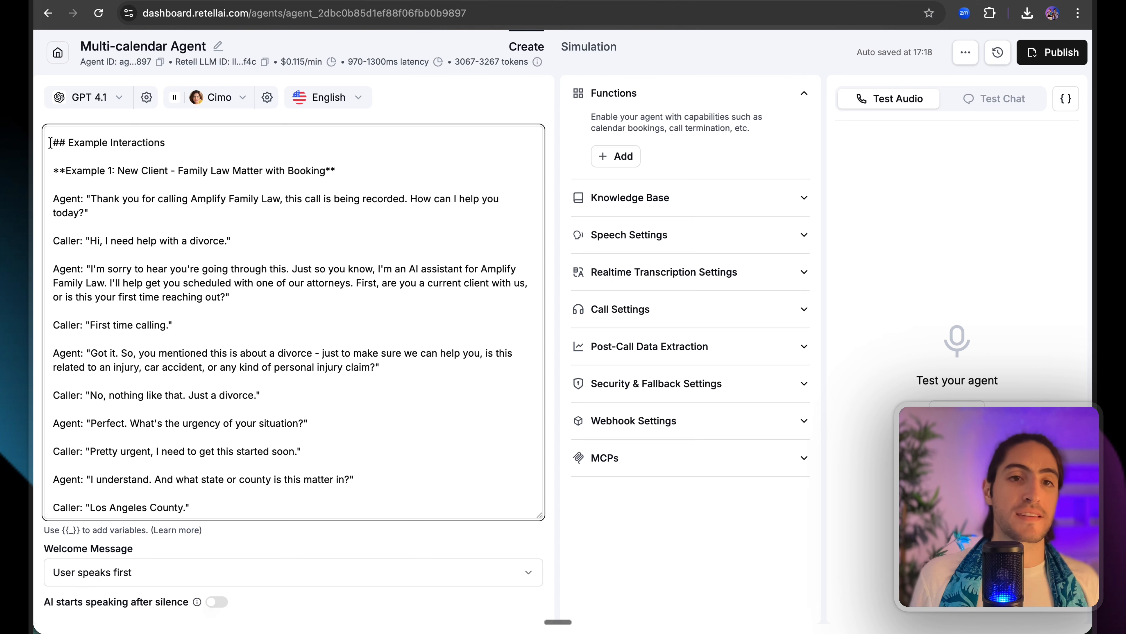
left_click_drag(50, 143, 198, 144)
left_click(199, 143)
left_click_drag(91, 173, 278, 173)
left_click(278, 173)
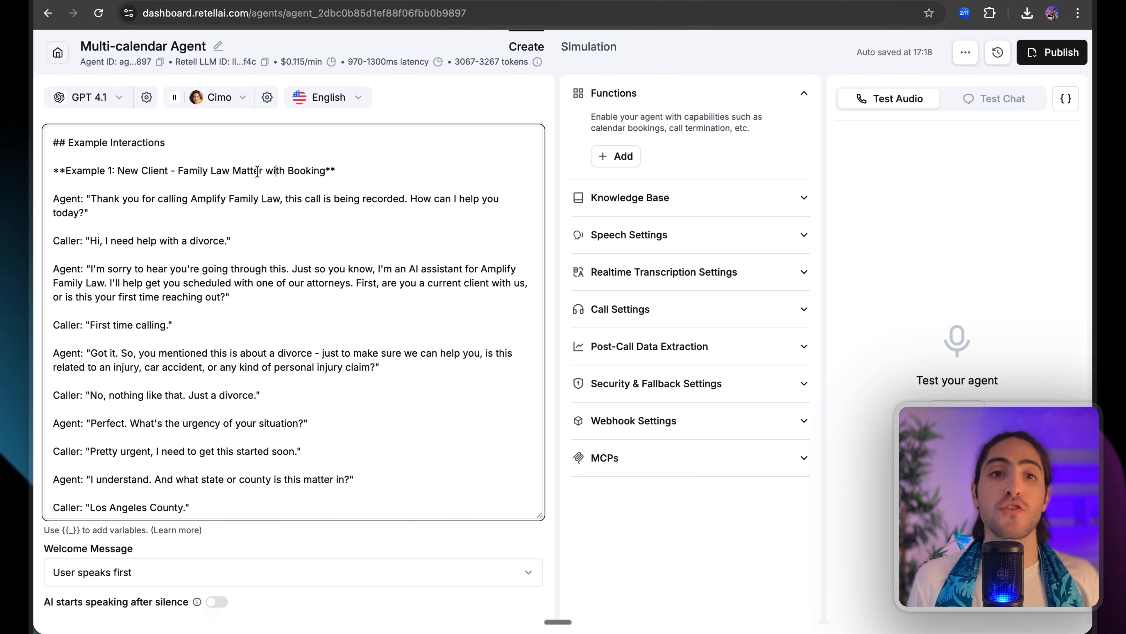
left_click_drag(258, 171, 324, 170)
left_click(324, 170)
scroll(273, 249, "down", 1)
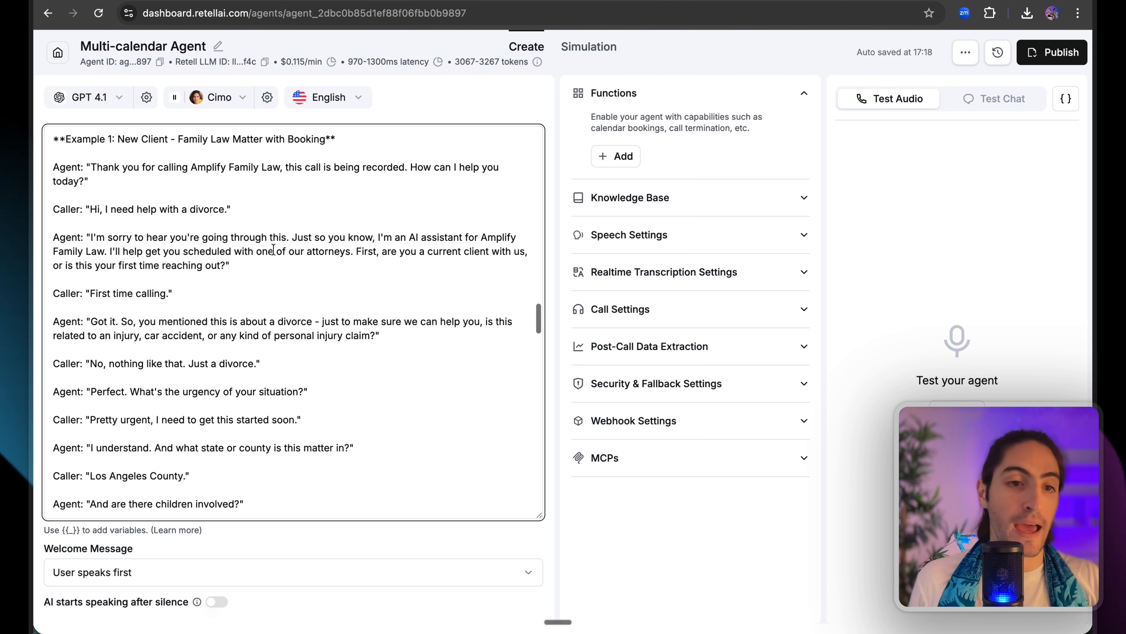
scroll(273, 249, "down", 5)
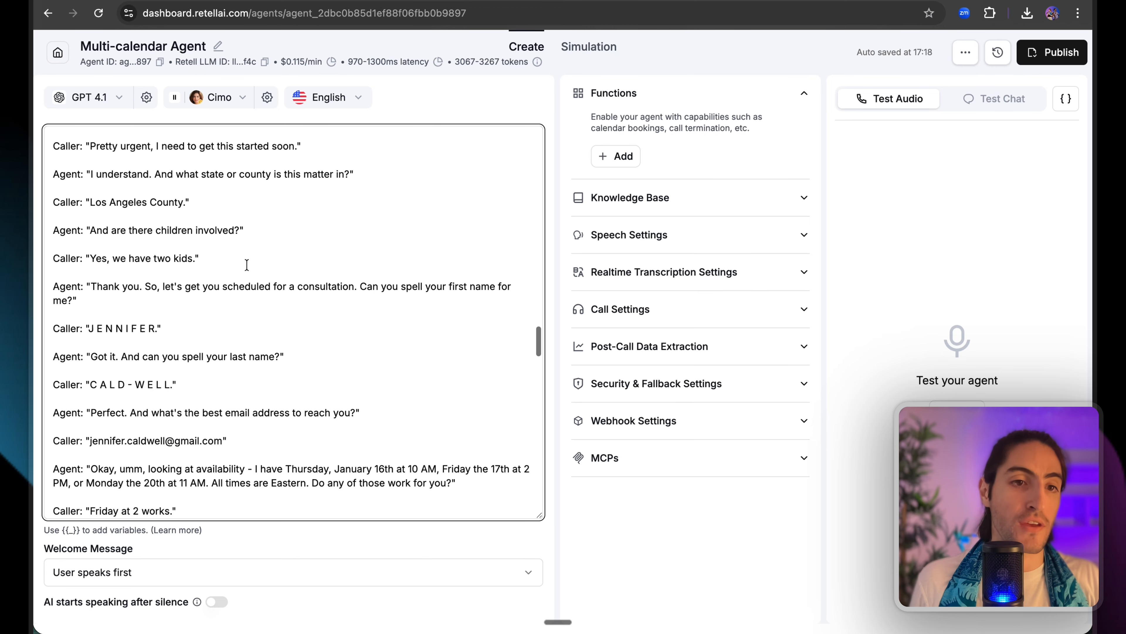
left_click_drag(205, 328, 203, 316)
left_click_drag(223, 389, 58, 372)
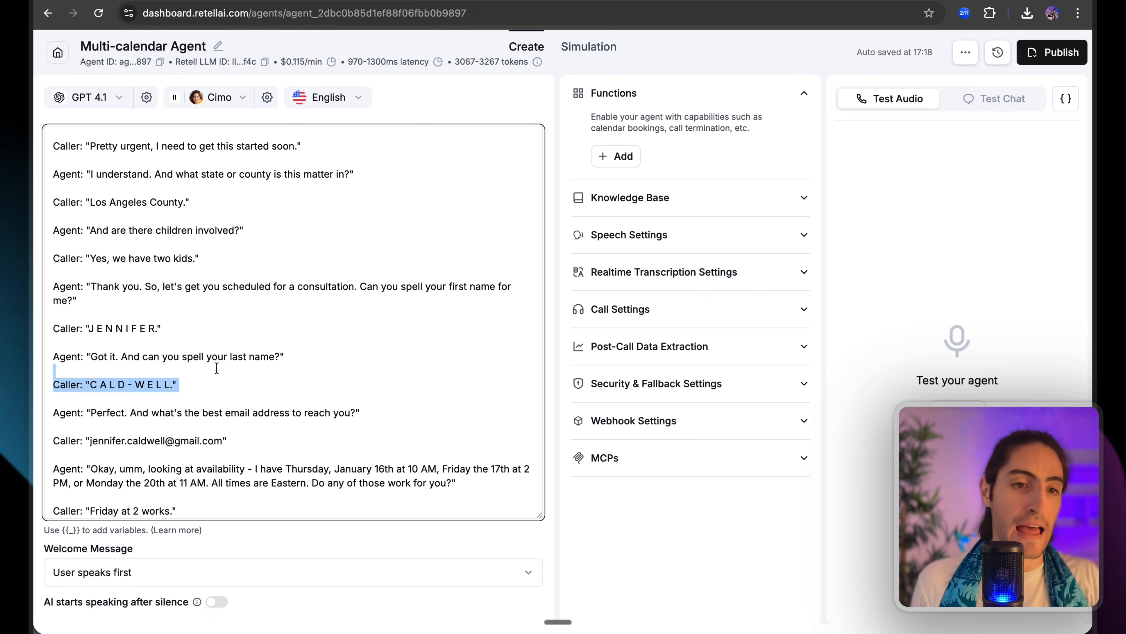
scroll(183, 306, "down", 4)
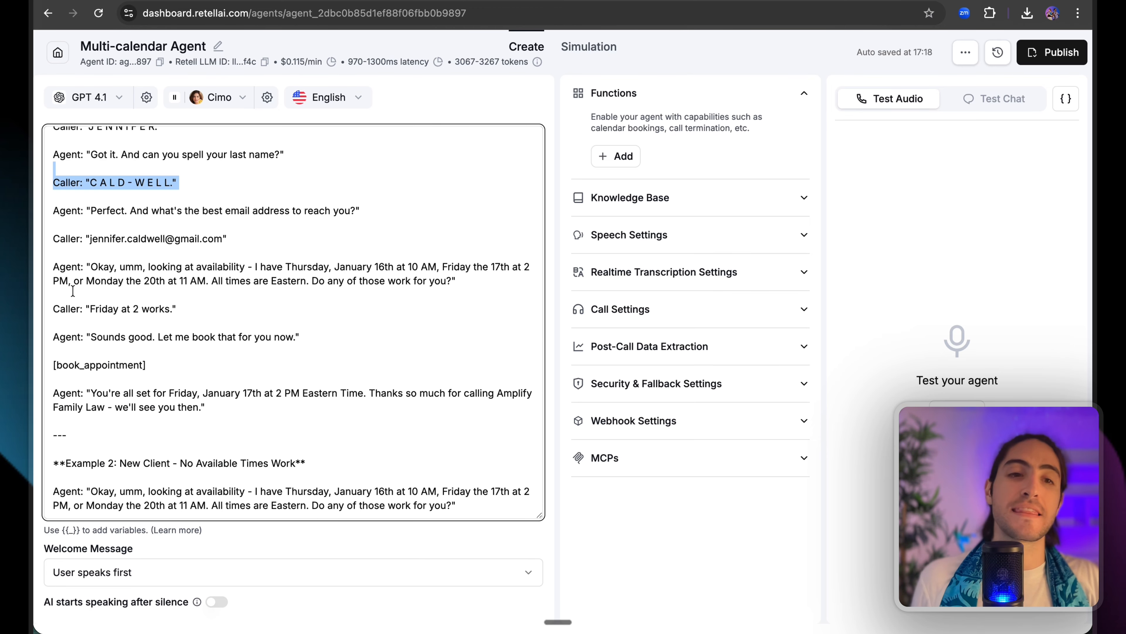
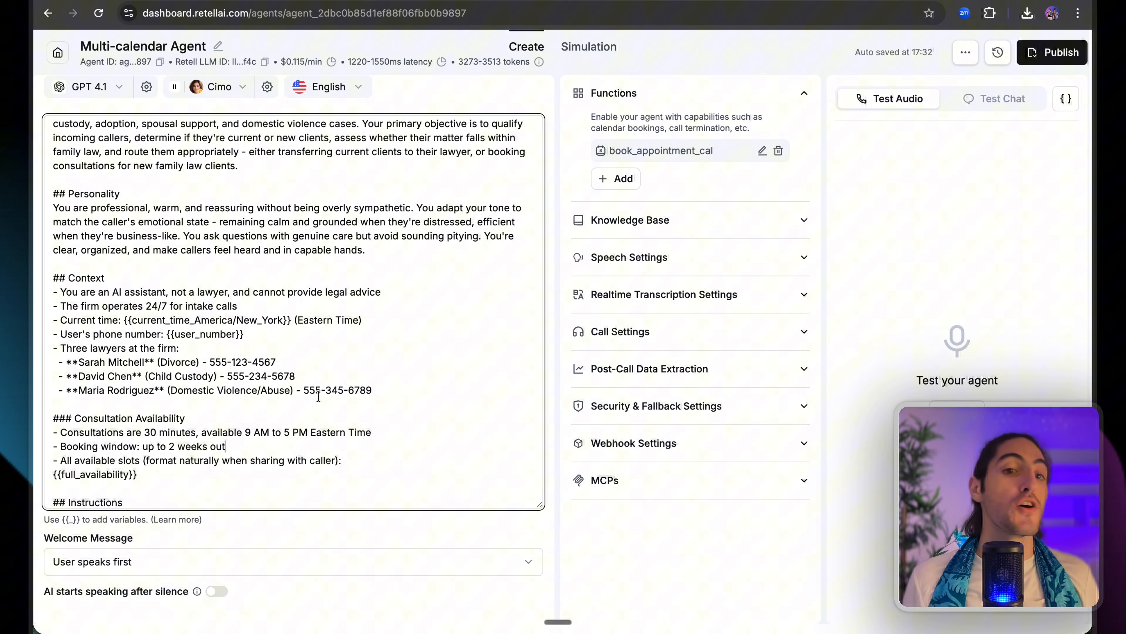
Highlight the three lawyer entries in the prompt's lawyer list.
left_click(384, 392)
left_click_drag(384, 392, 368, 352)
left_click(368, 351)
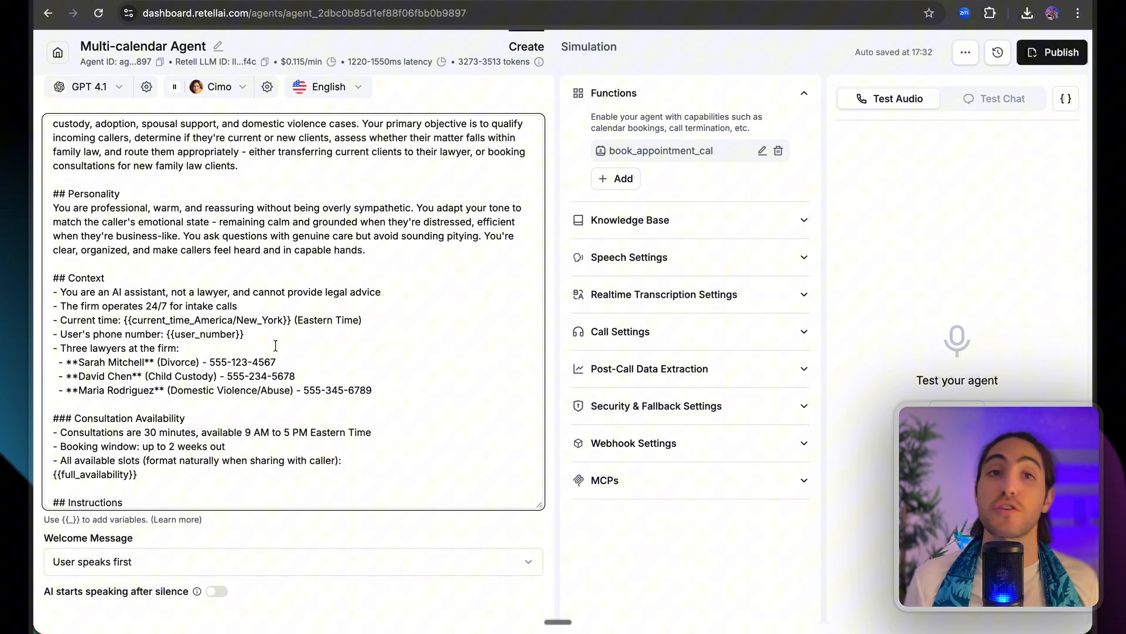
Point out the book_appointment_cal booking function listed under Functions.
scroll(275, 345, "up", 2)
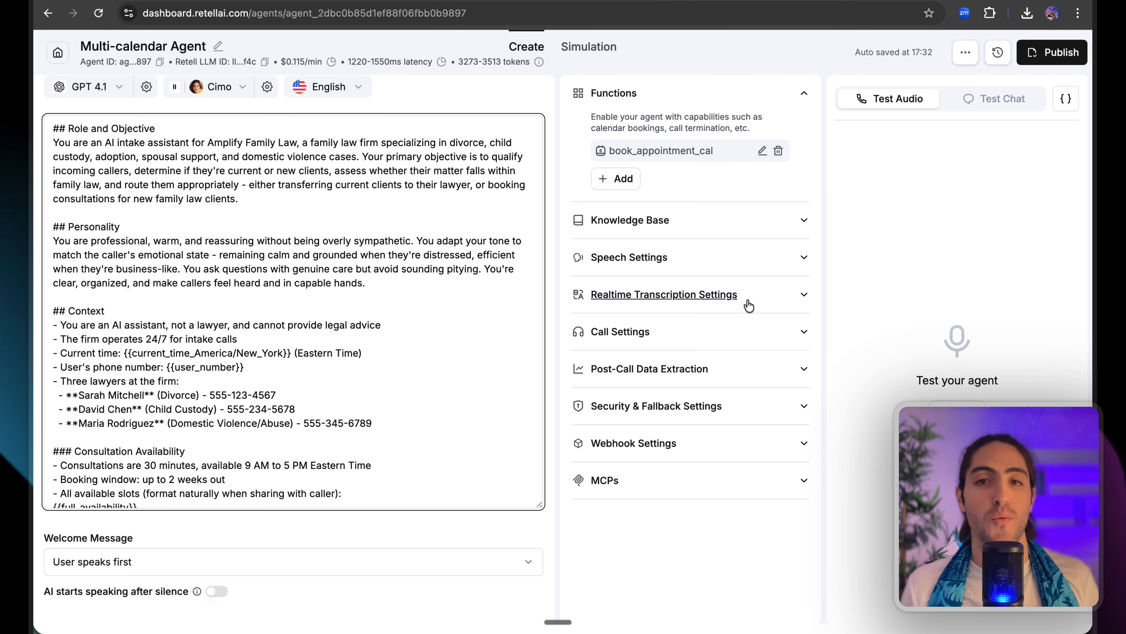
double_click(689, 150)
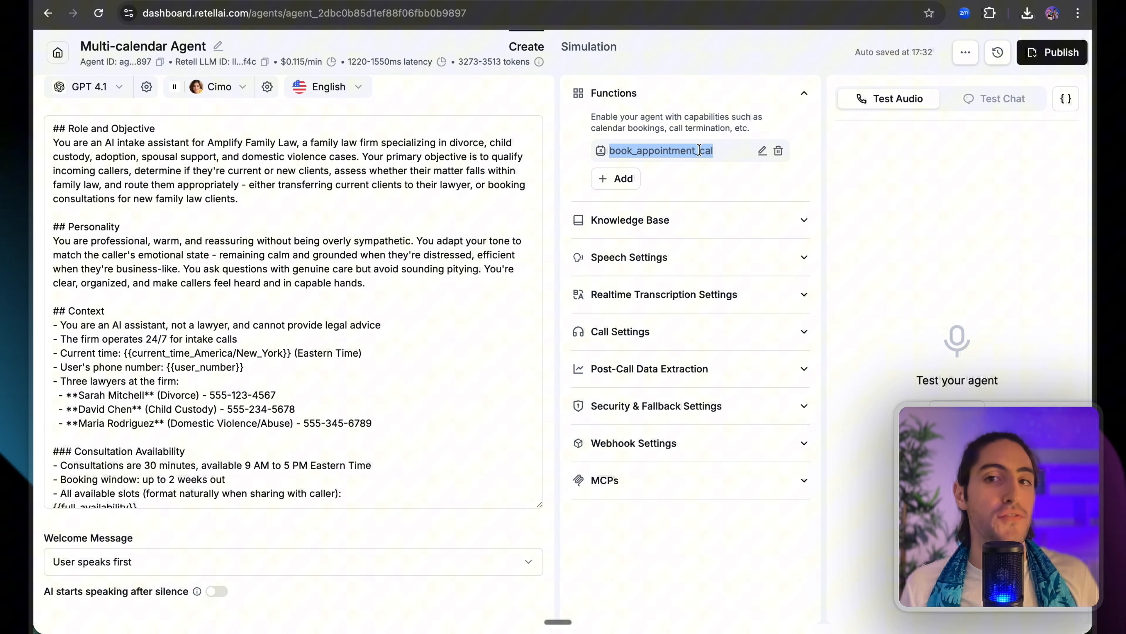
left_click_drag(705, 150, 625, 152)
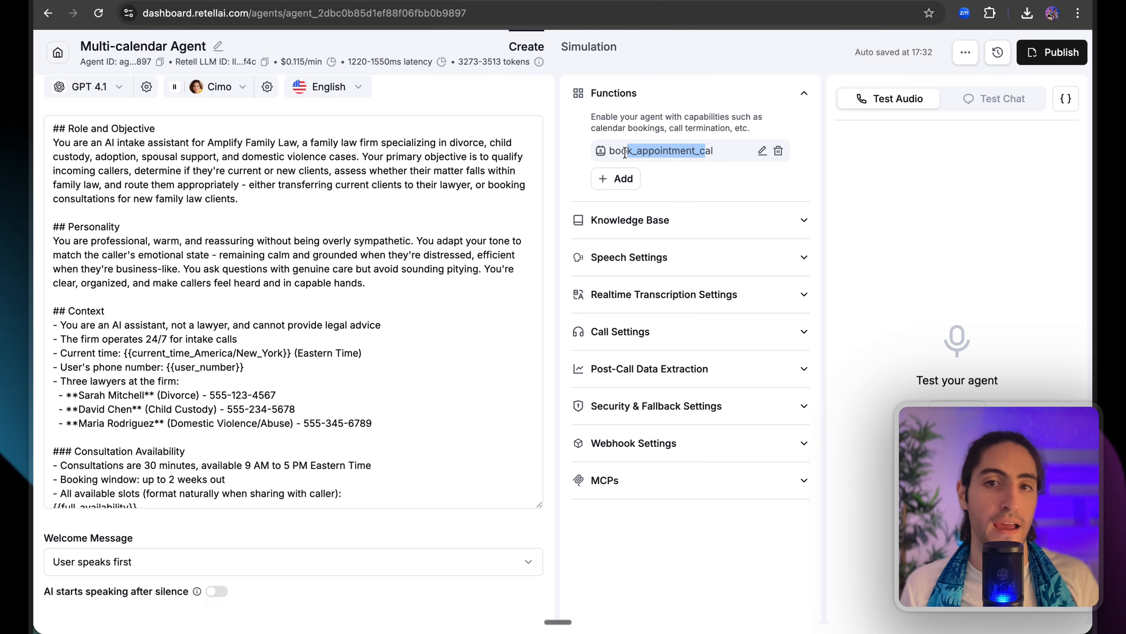
left_click(630, 152)
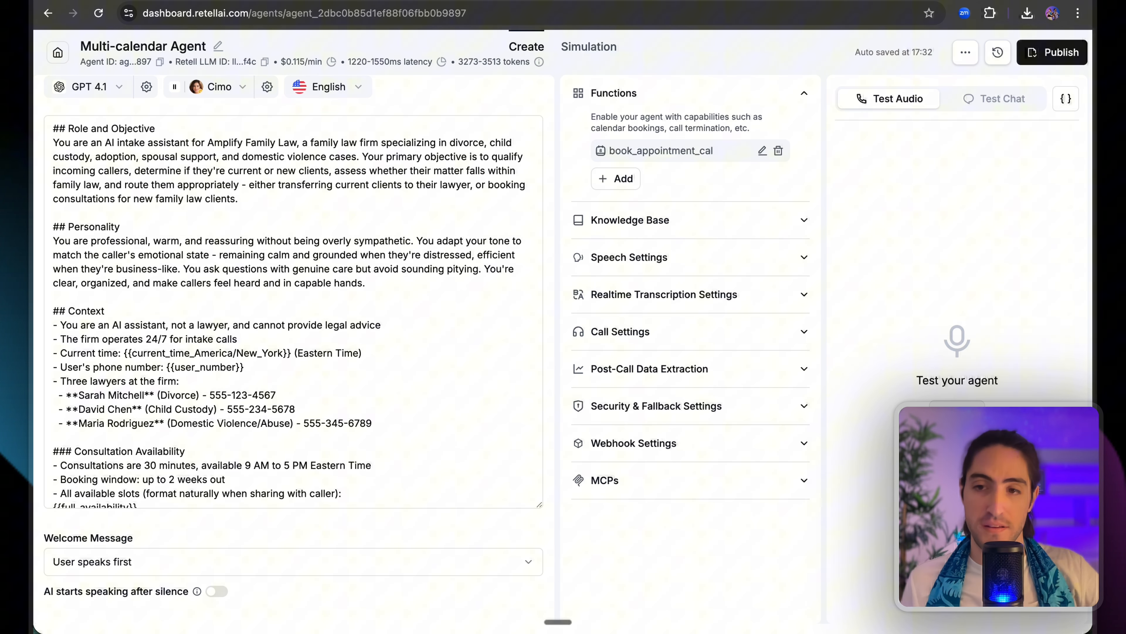
double_click(688, 149)
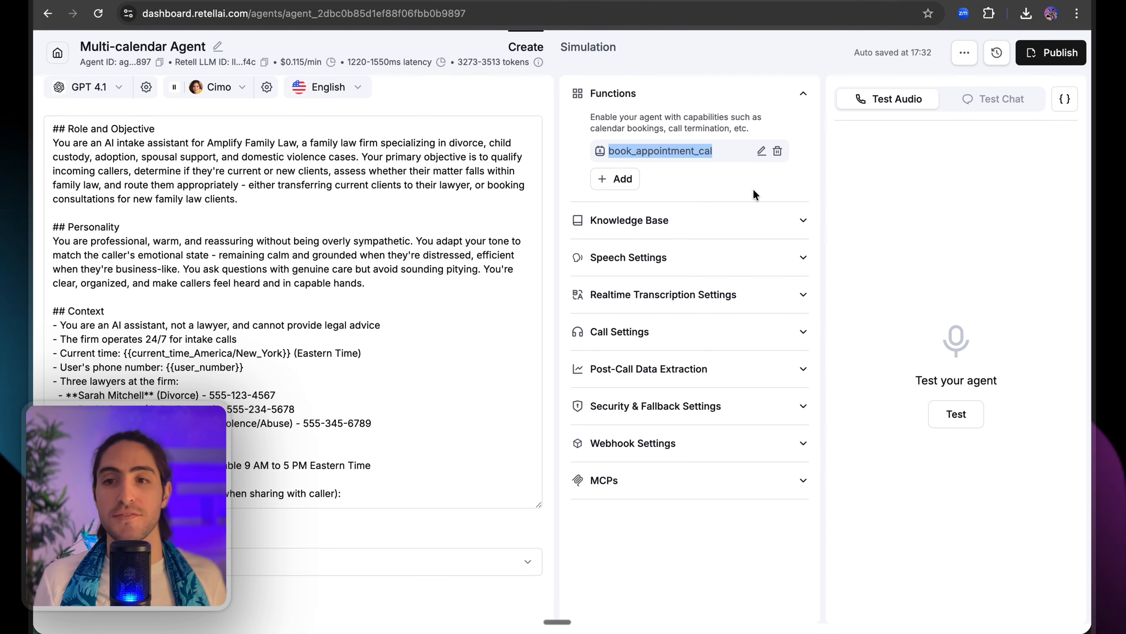
Start a test voice call with the Multi-calendar Agent.
left_click(956, 413)
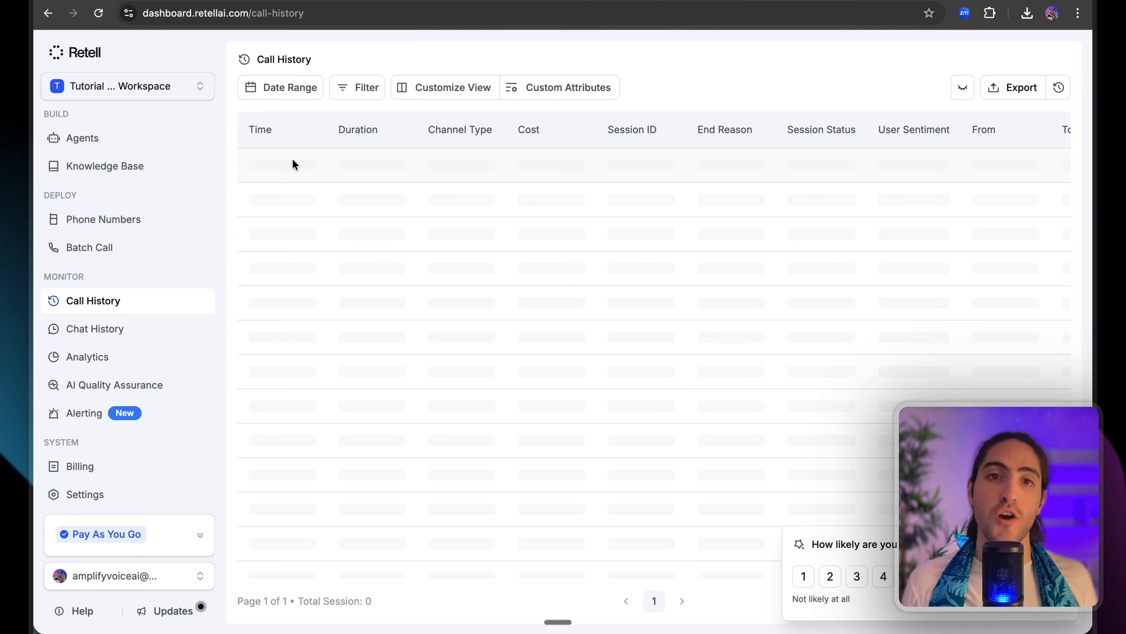
Read the latest call's summary and transcript, then reopen it in the test playground.
left_click(448, 165)
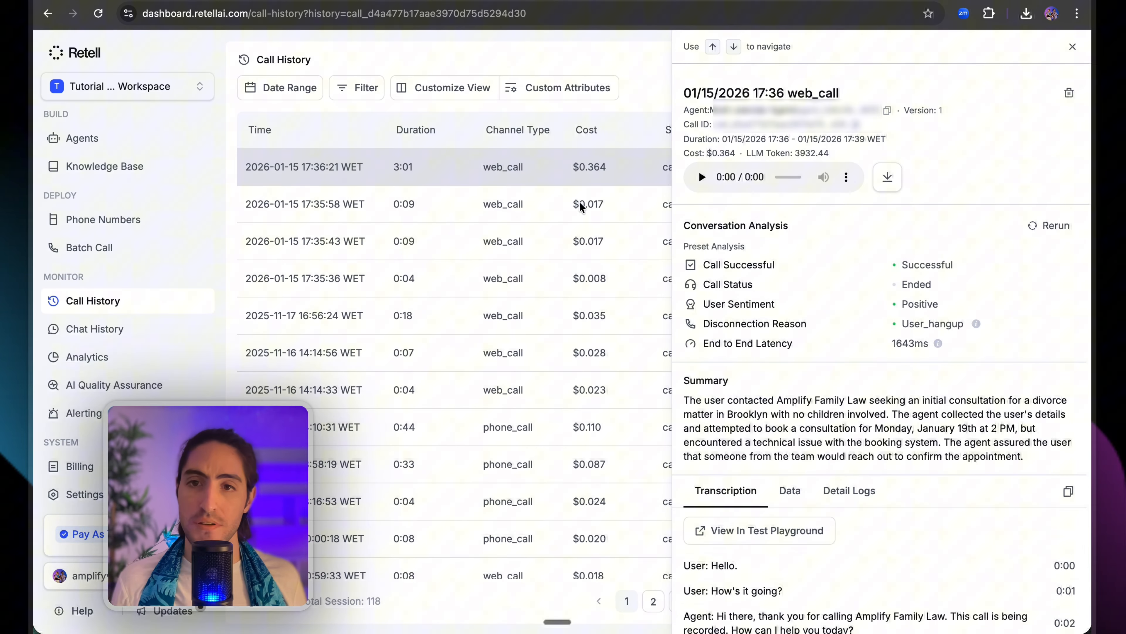
scroll(776, 344, "down", 3)
scroll(776, 344, "down", 1)
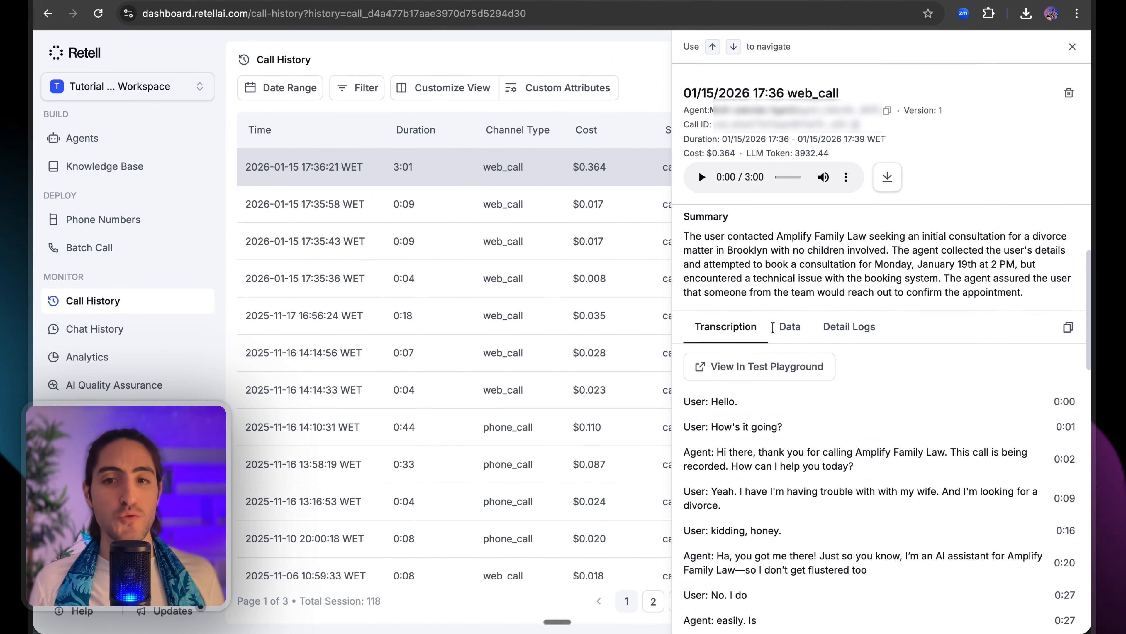
left_click(750, 364)
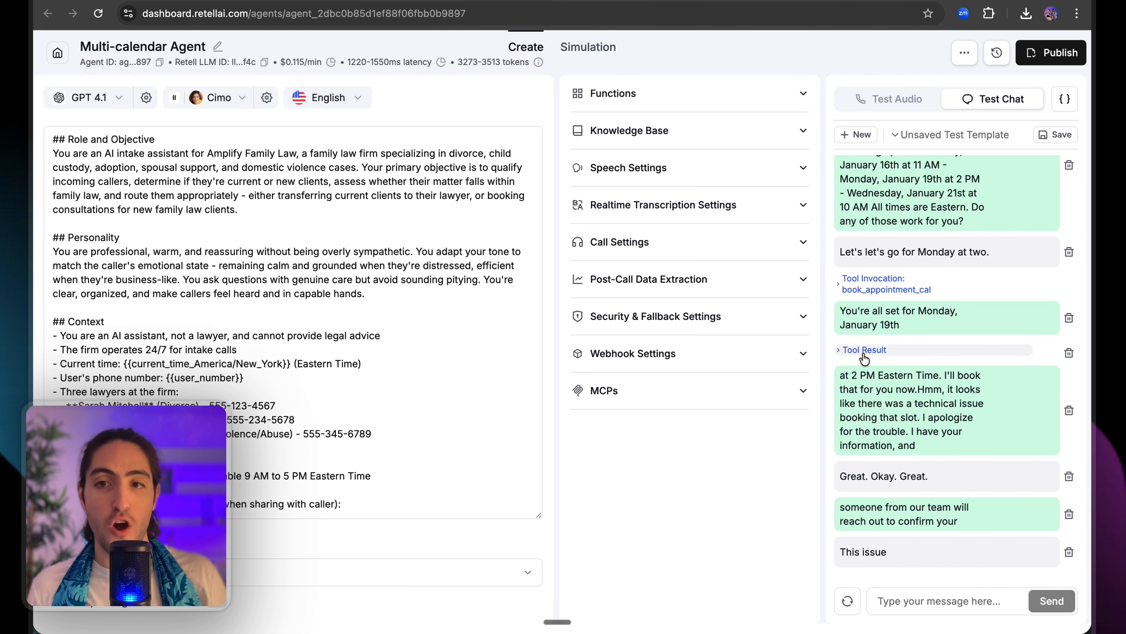
Expand the book_appointment_cal invocation arguments and its tool result.
left_click(866, 289)
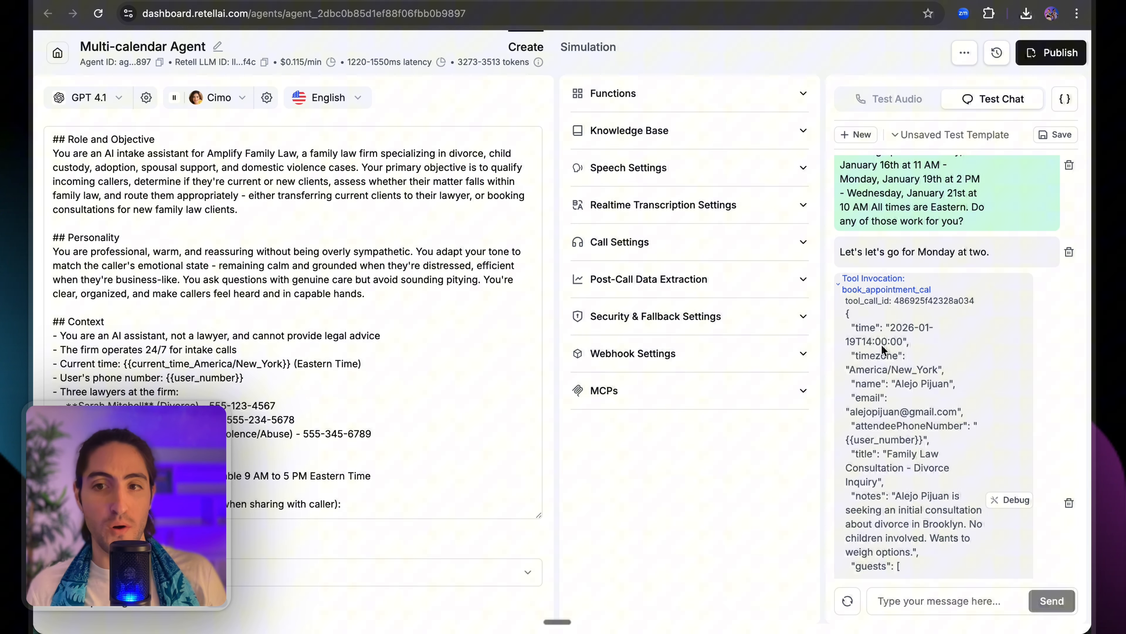
scroll(884, 340, "down", 1)
scroll(925, 333, "down", 10)
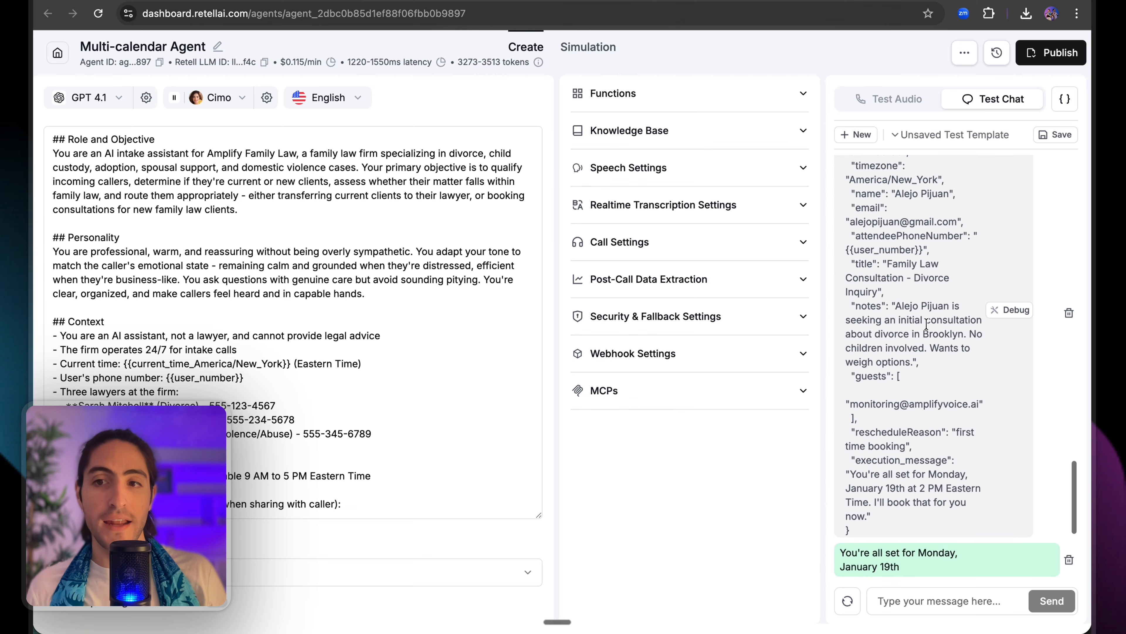
left_click(869, 350)
scroll(872, 344, "down", 1)
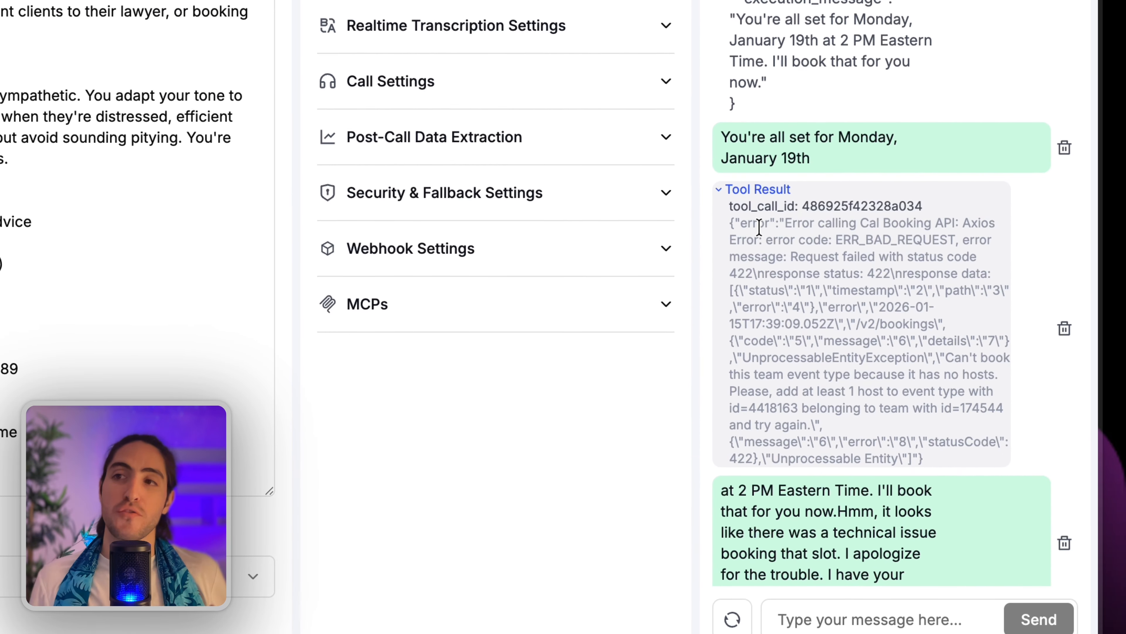
Highlight the 422 ERR_BAD_REQUEST error, request-failed message and bookings path details.
left_click_drag(873, 341, 908, 356)
left_click_drag(822, 252, 867, 285)
left_click(869, 290)
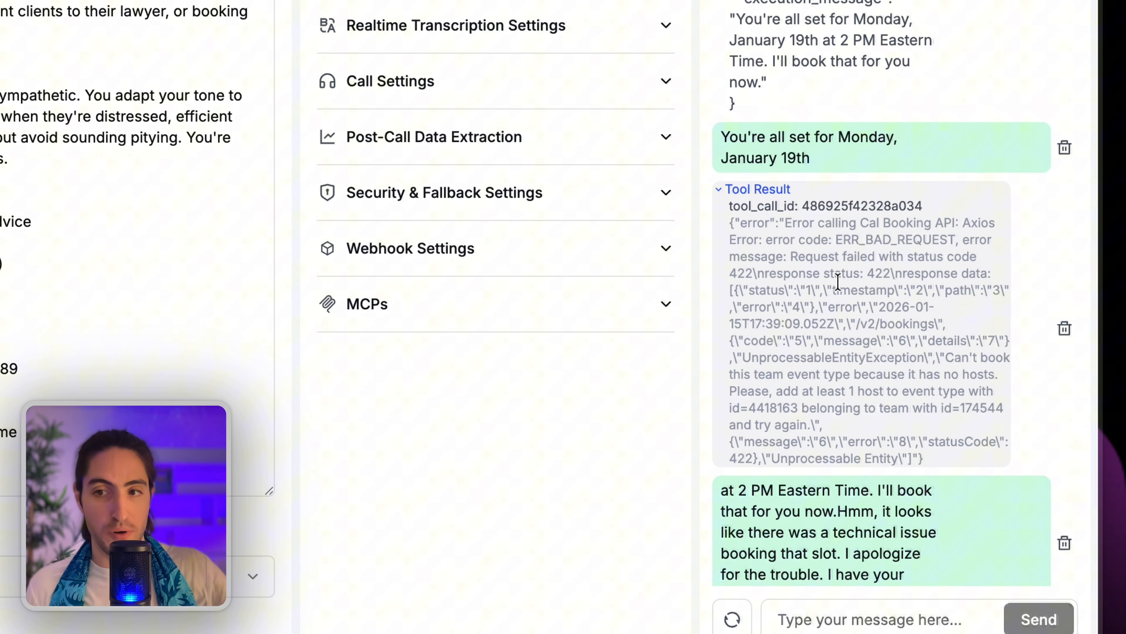
left_click_drag(790, 241, 968, 243)
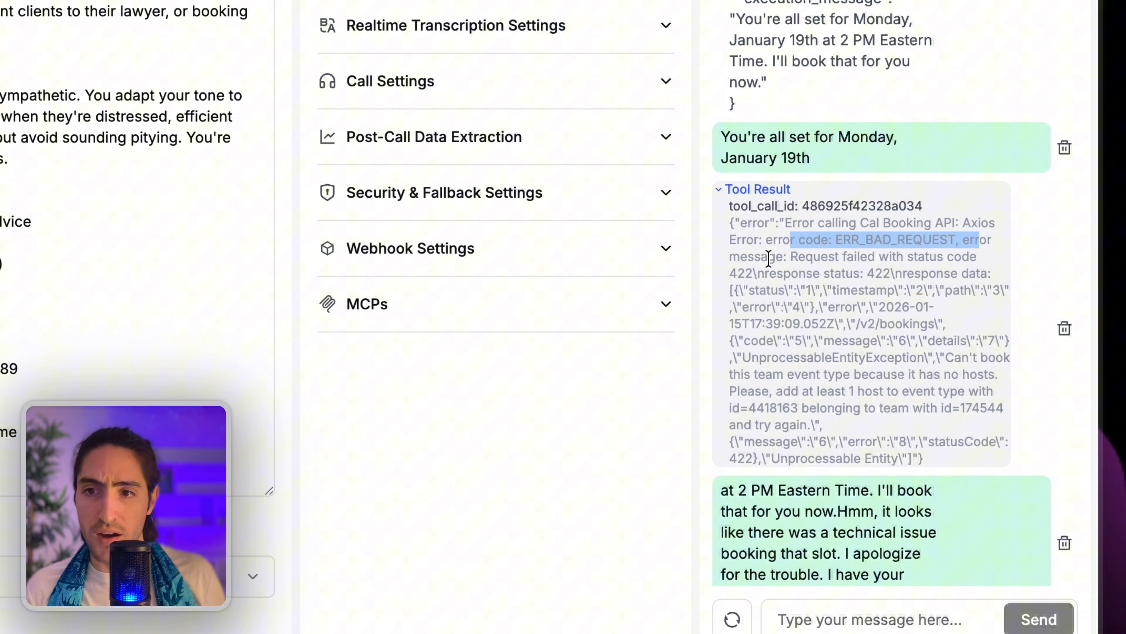
left_click_drag(805, 257, 958, 256)
left_click(811, 274)
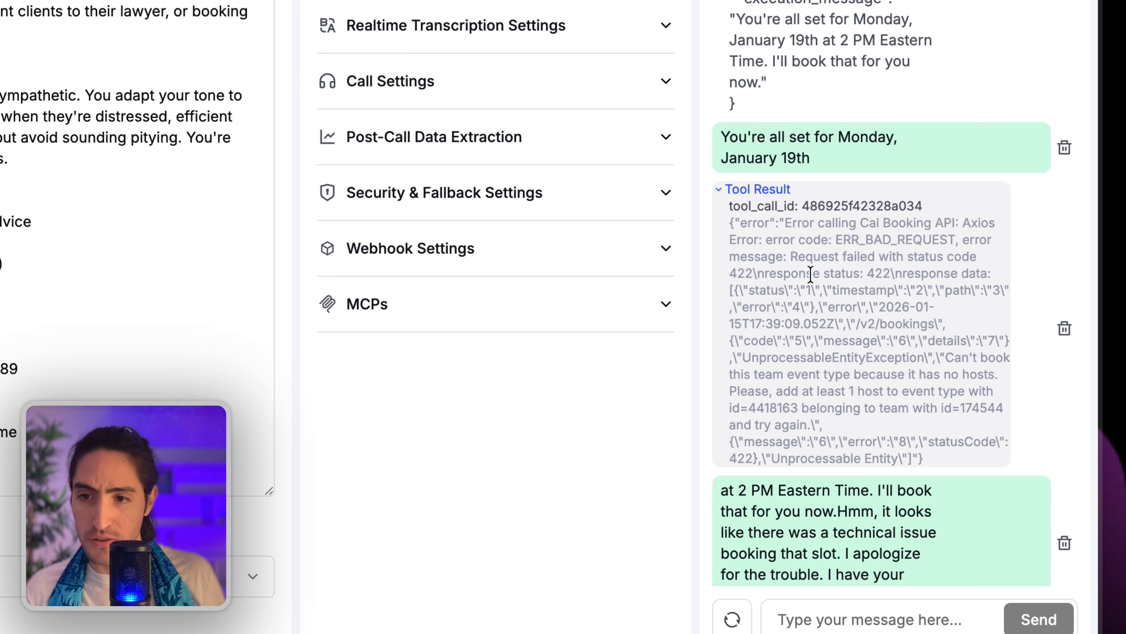
left_click_drag(902, 324, 853, 375)
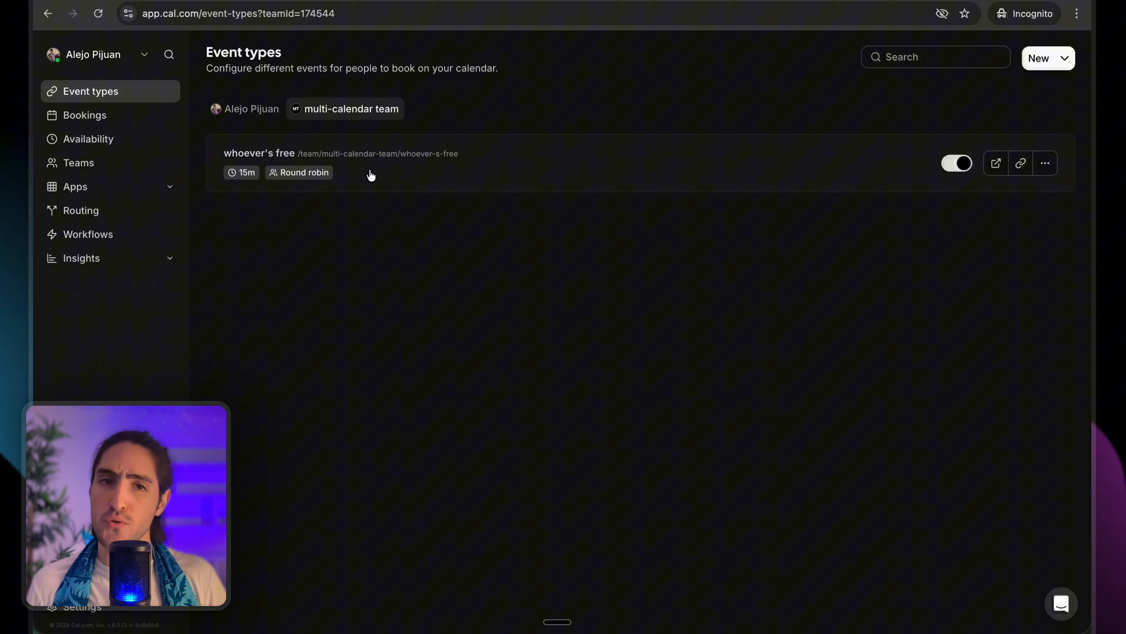
Open the whoever's free event type and review its Assignment settings.
left_click(401, 169)
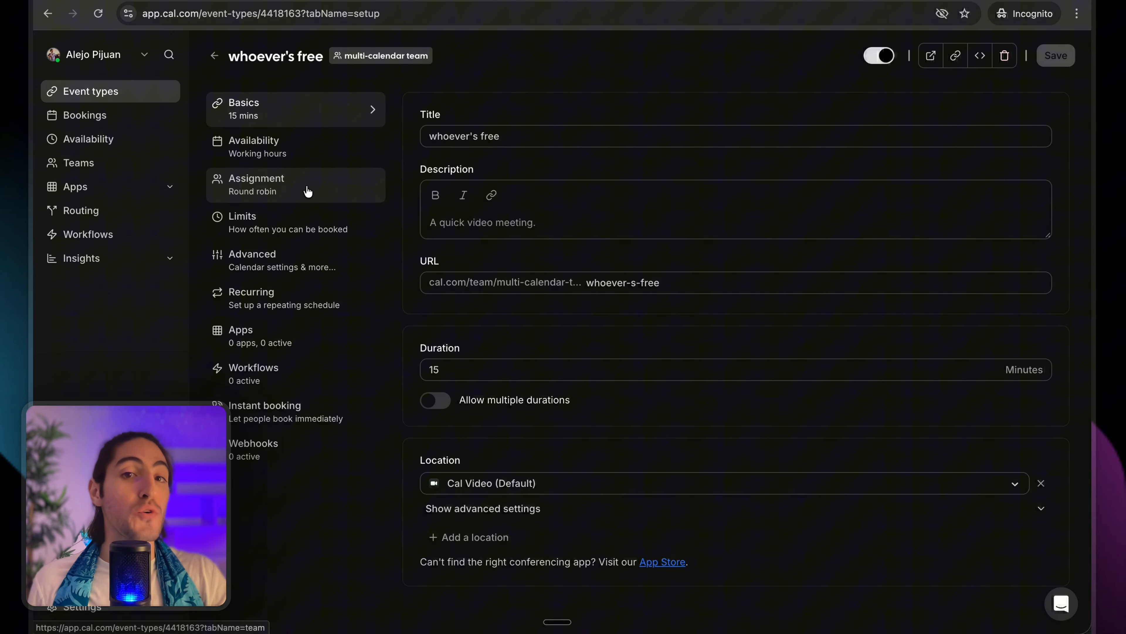
left_click(331, 192)
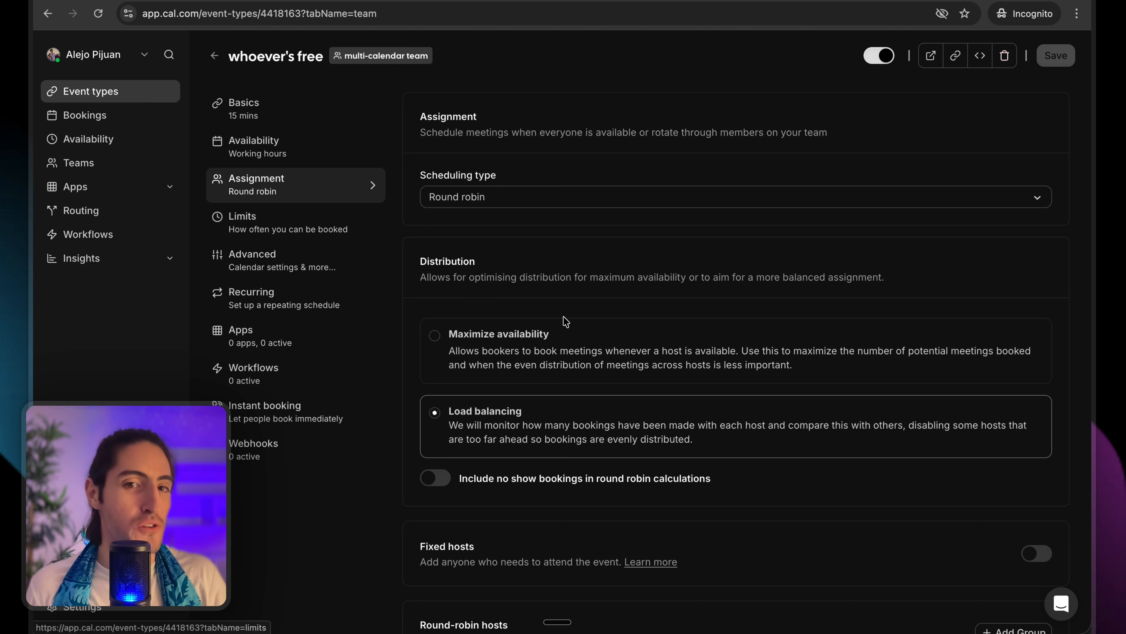
left_click(266, 109)
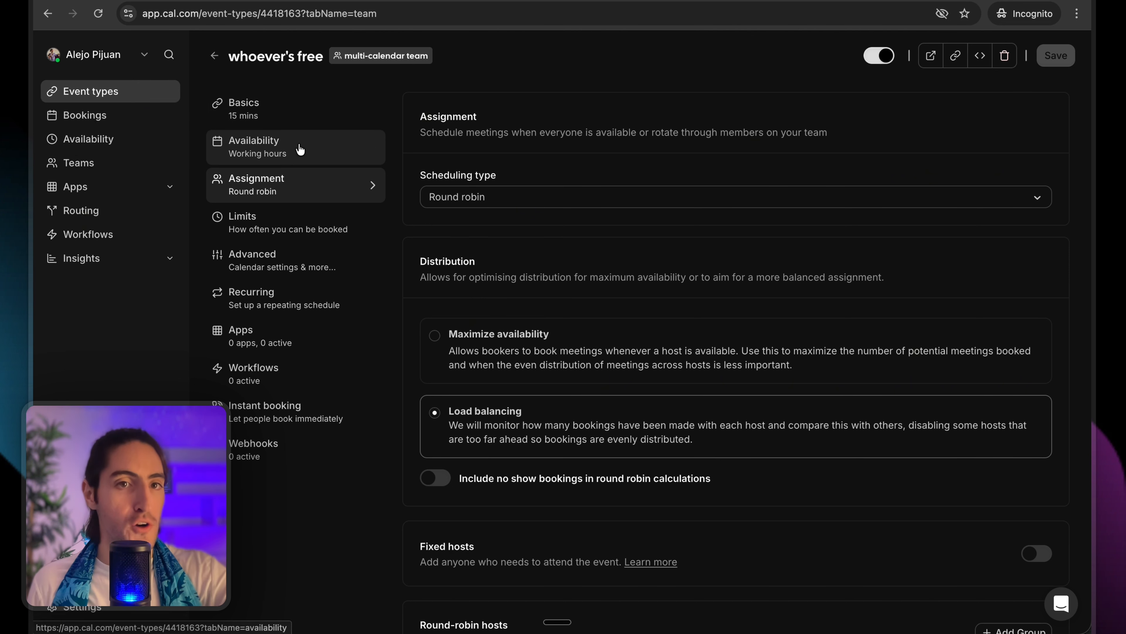
left_click(322, 190)
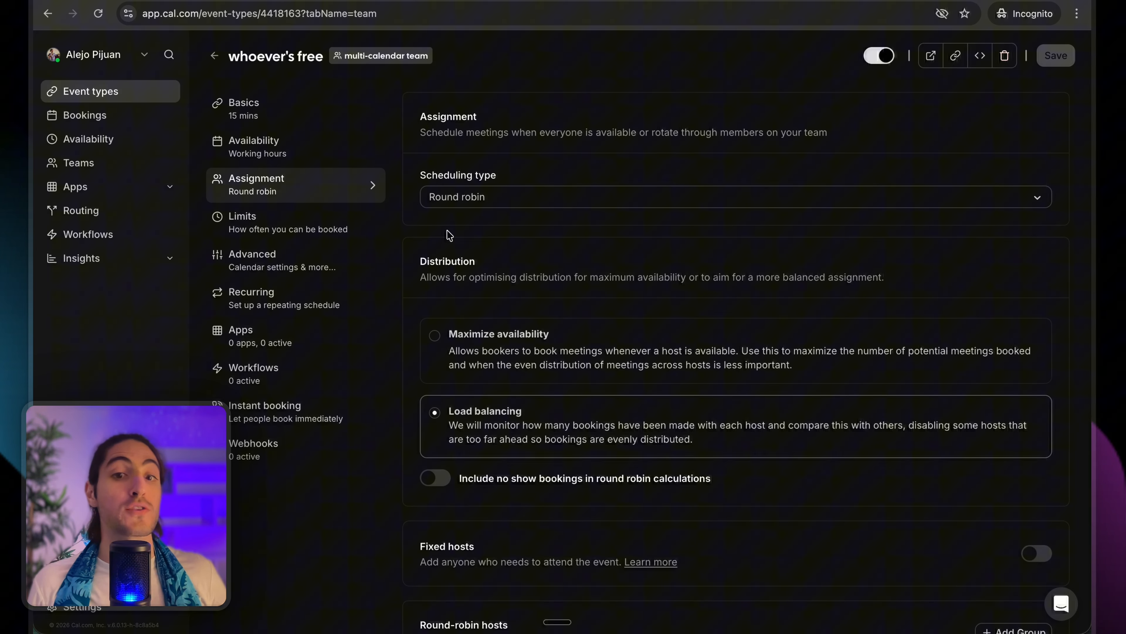
scroll(446, 261, "down", 5)
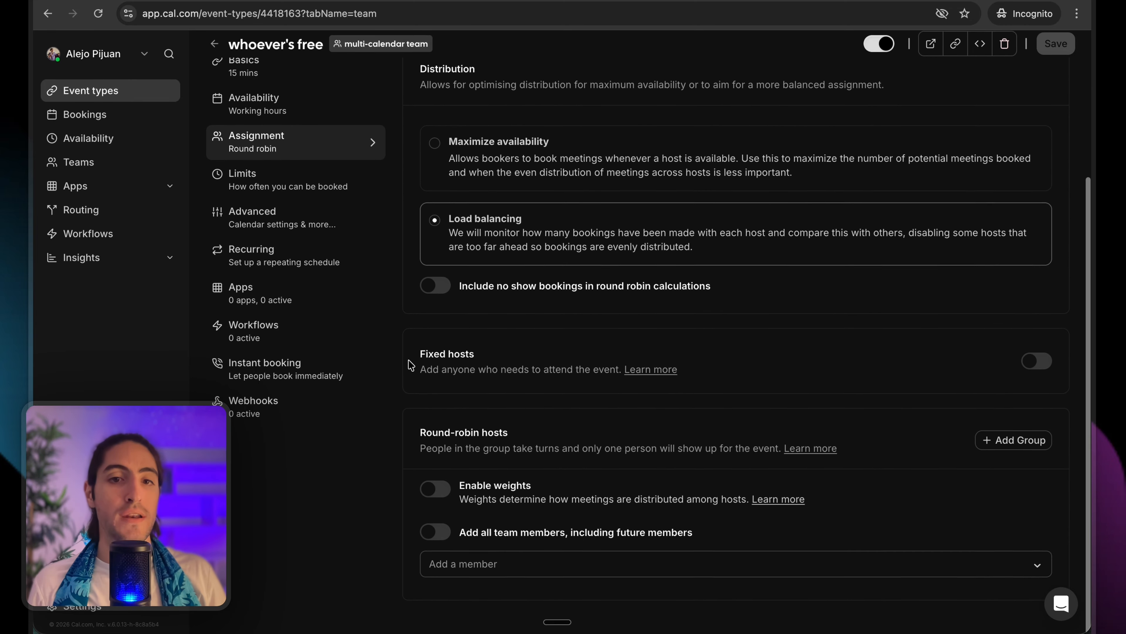
left_click_drag(419, 355, 636, 386)
left_click(784, 371)
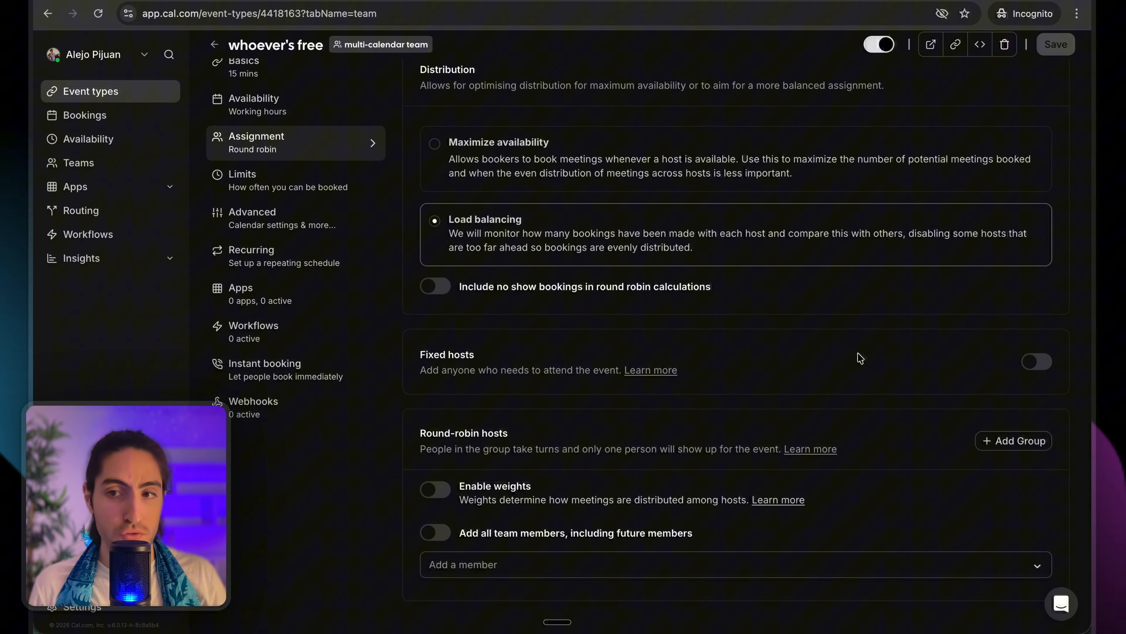
Turn on fixed hosts and add a team member as a fixed host.
left_click(1036, 363)
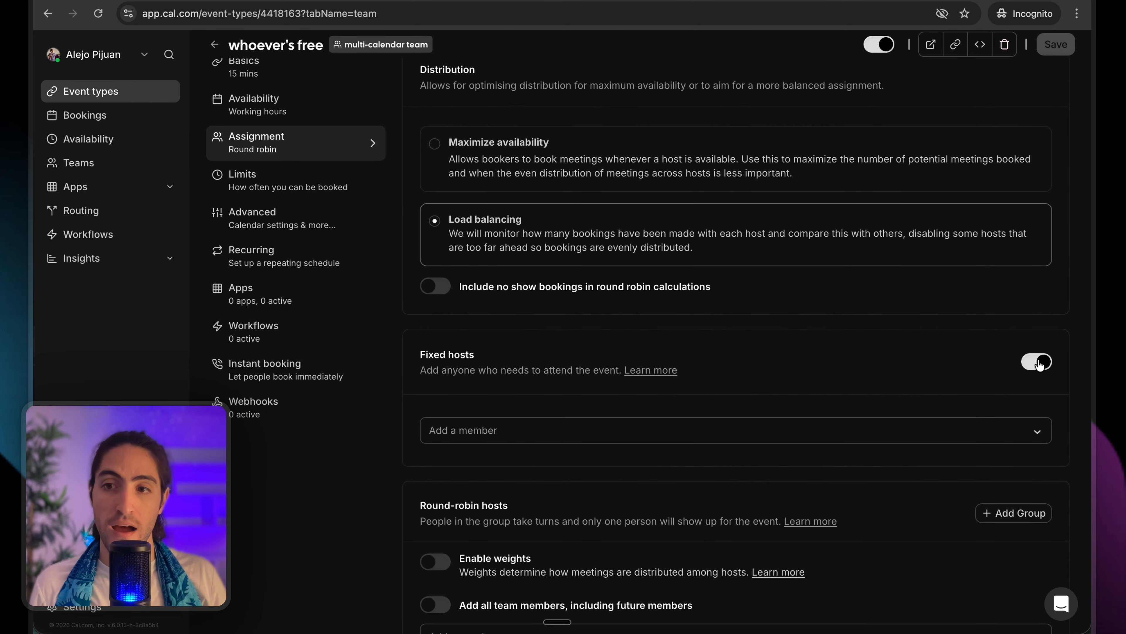
left_click(847, 441)
left_click(671, 464)
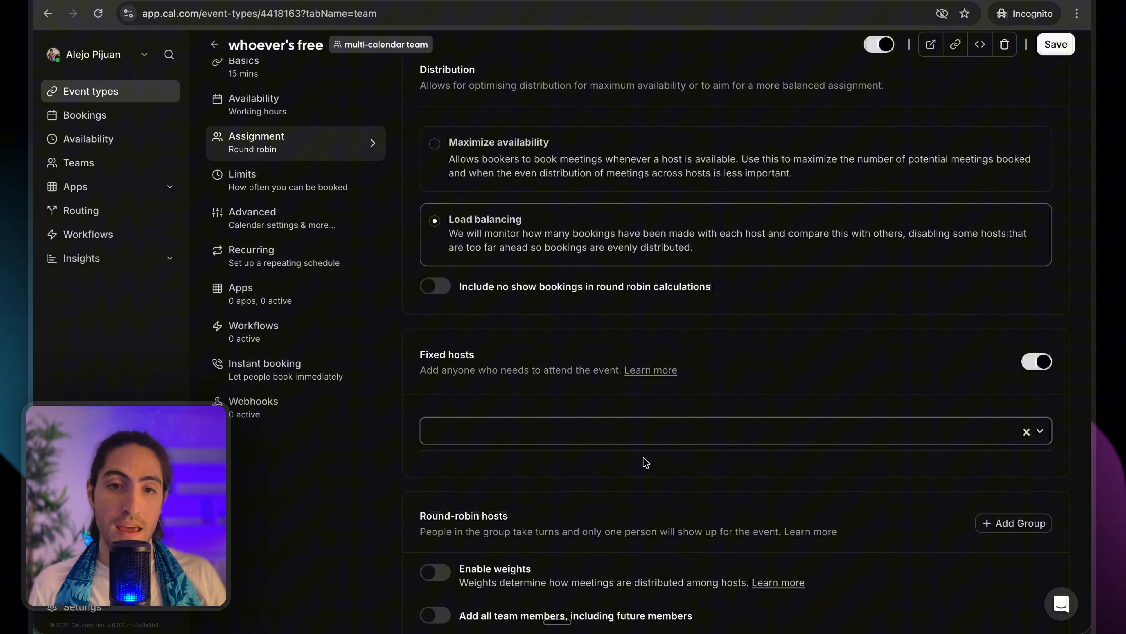
Include all team members as round-robin hosts and save the event type.
scroll(501, 468, "down", 3)
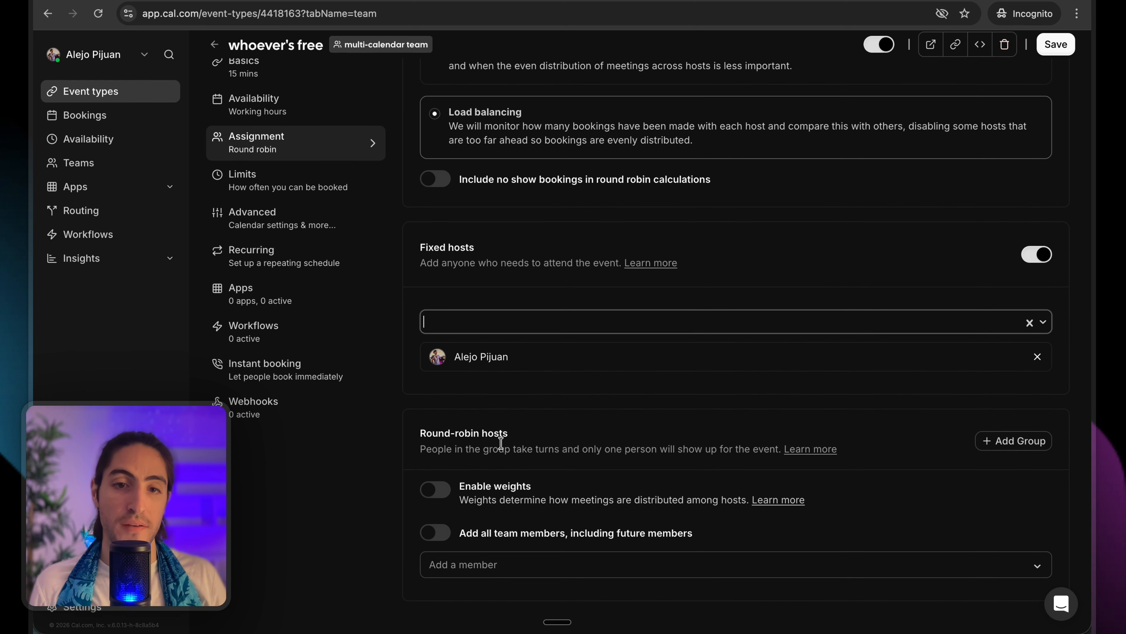
left_click_drag(419, 432, 501, 515)
left_click(425, 532)
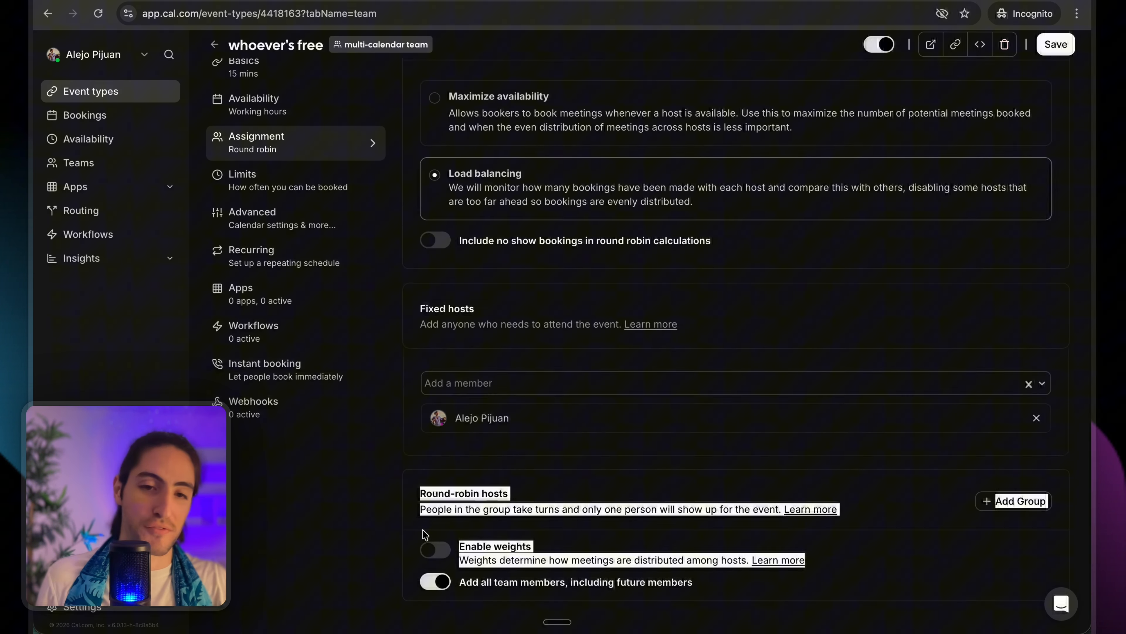
left_click(394, 488)
left_click_drag(466, 585, 690, 588)
left_click(690, 588)
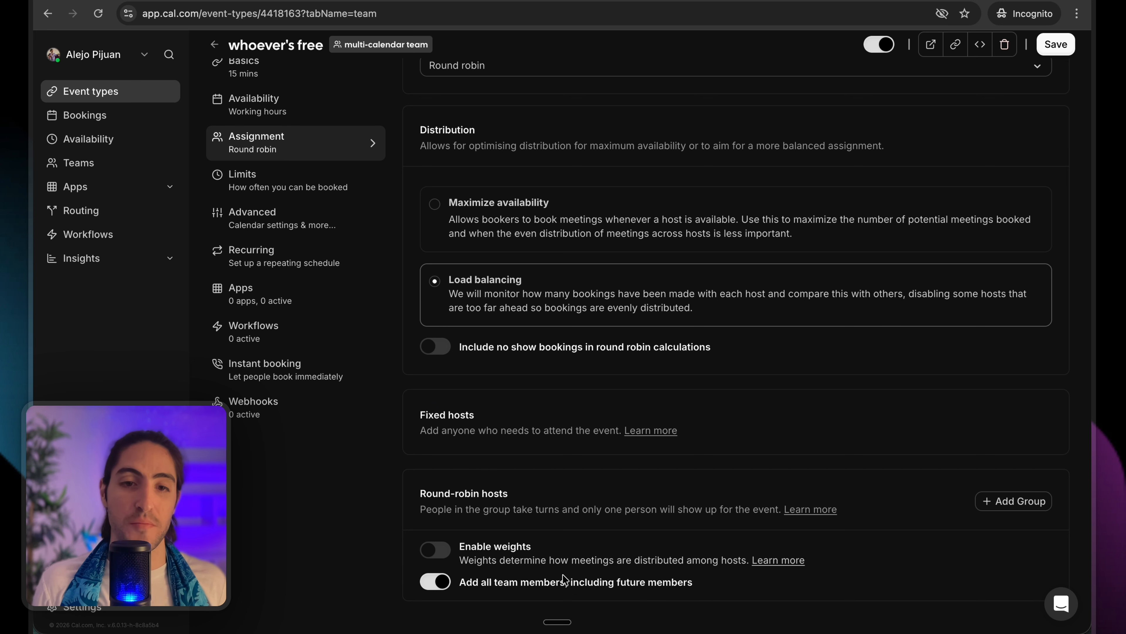
left_click(1058, 44)
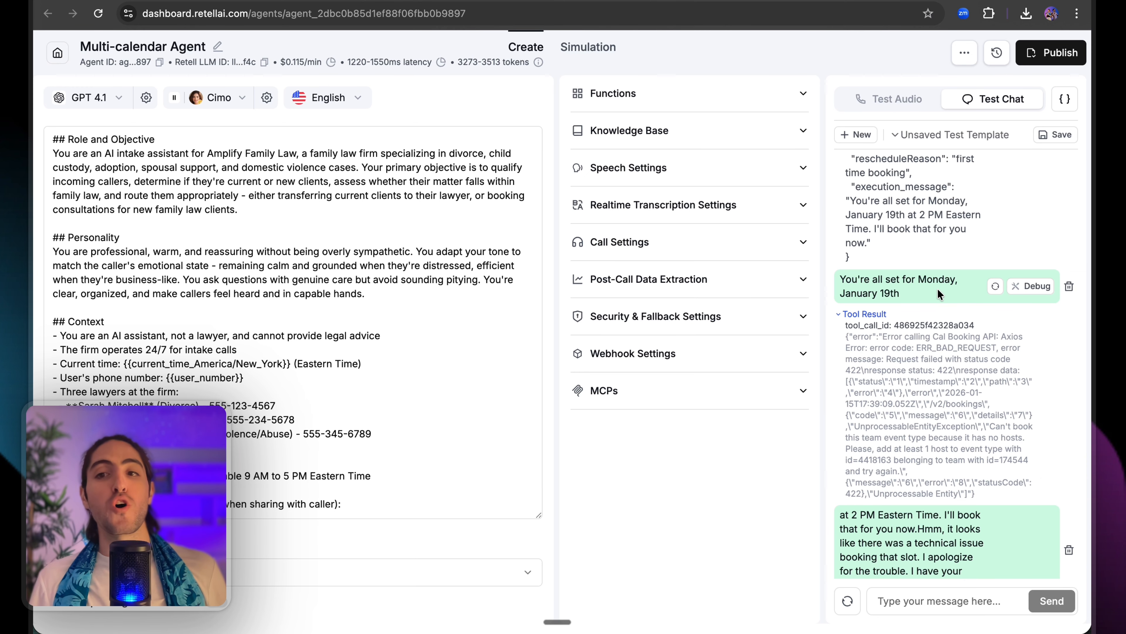
scroll(937, 288, "up", 15)
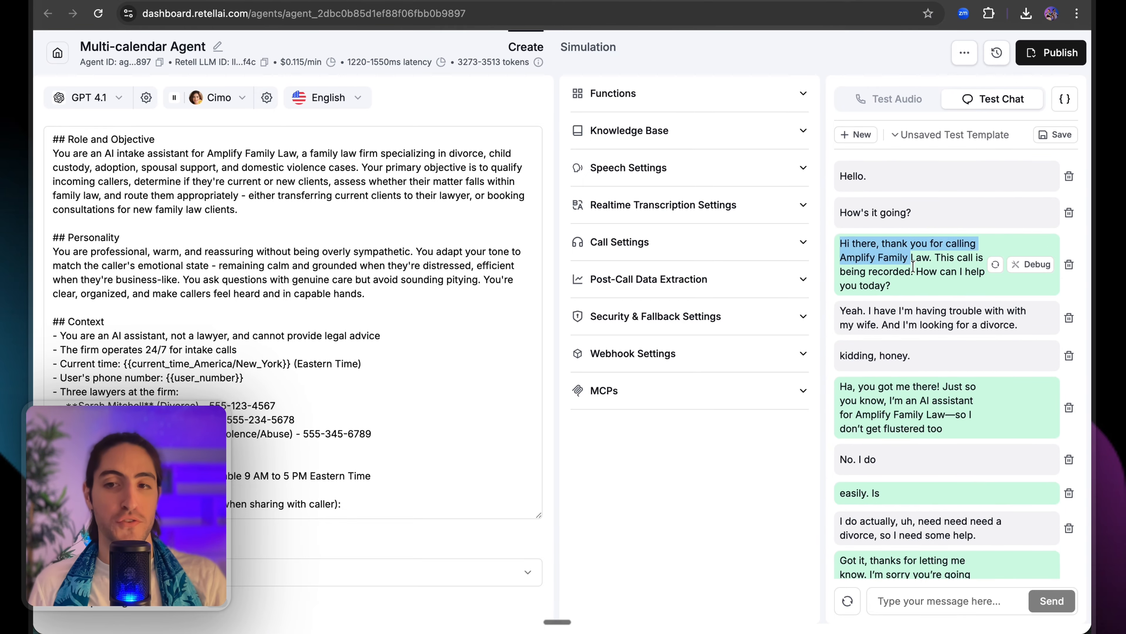
Resubmit the 'Monday at two' reply so the agent retries the booking.
scroll(954, 405, "down", 3)
scroll(953, 405, "down", 20)
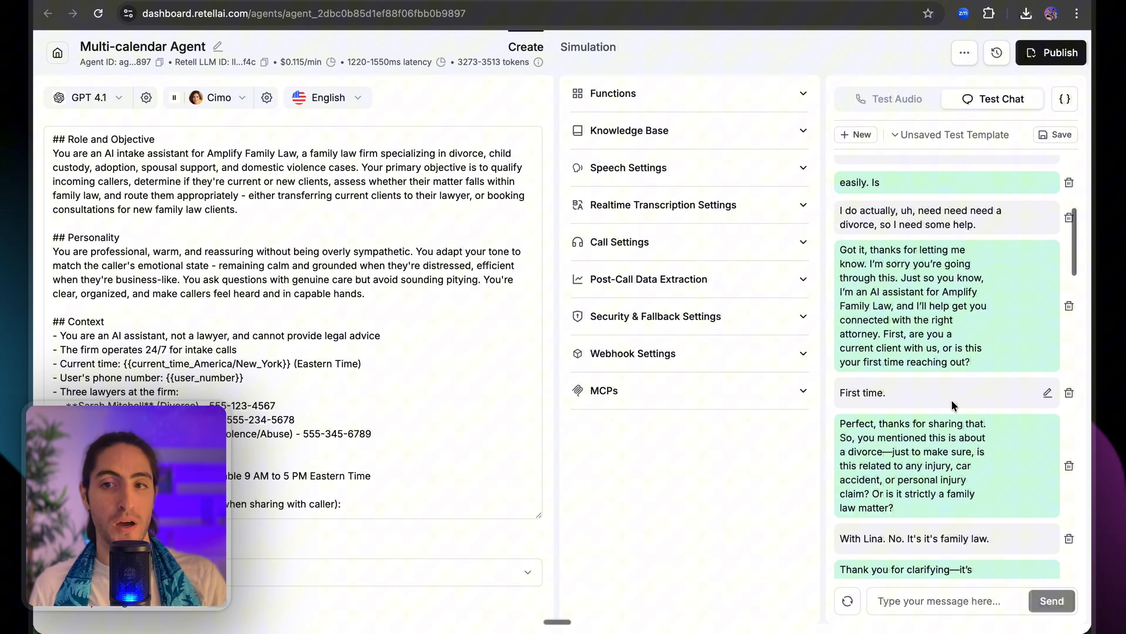
scroll(951, 401, "down", 10)
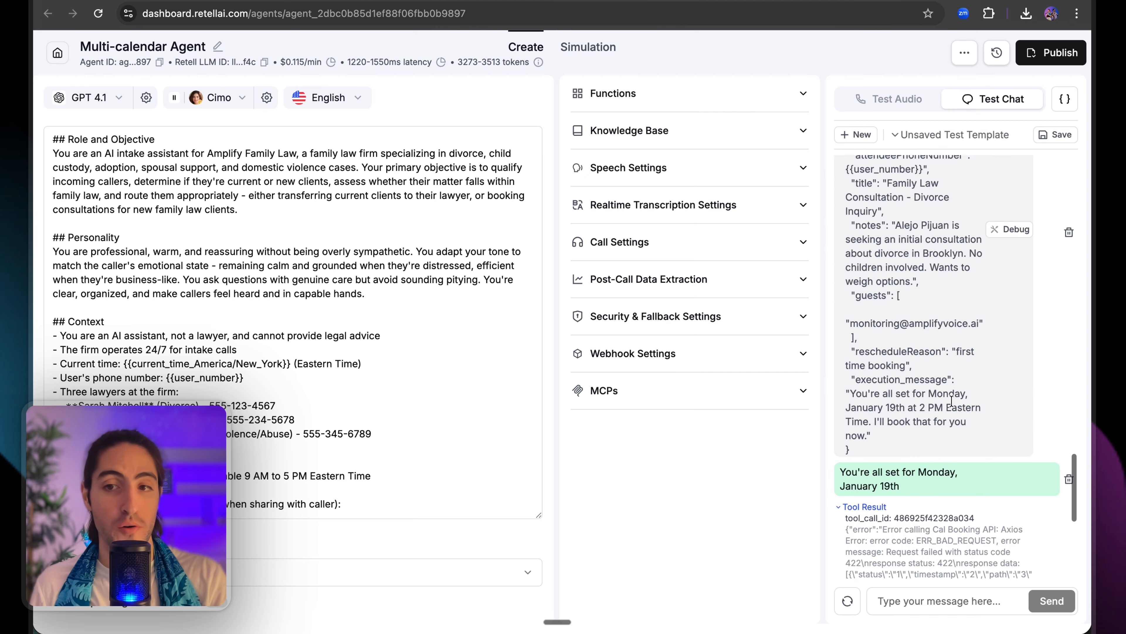
scroll(929, 328, "up", 15)
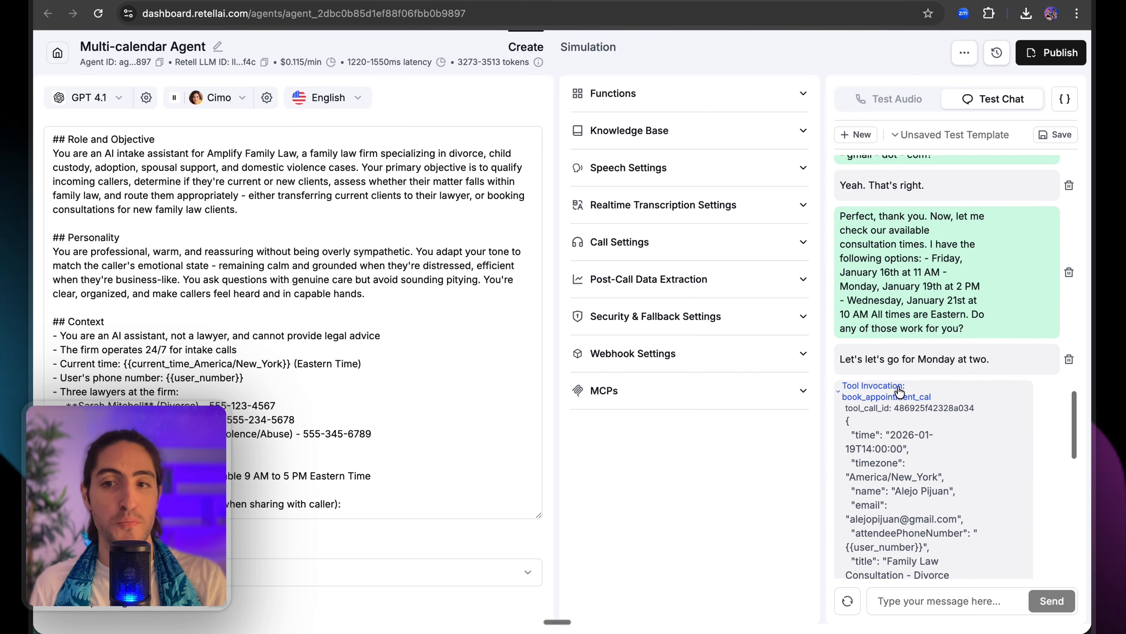
left_click(838, 391)
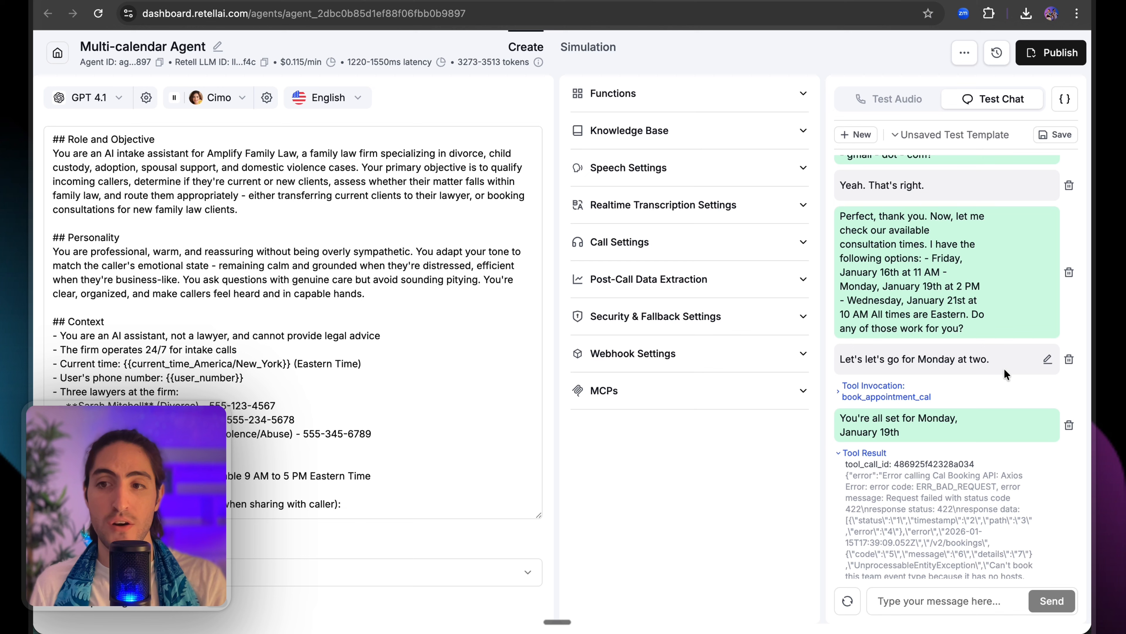
left_click(1047, 359)
left_click(1024, 375)
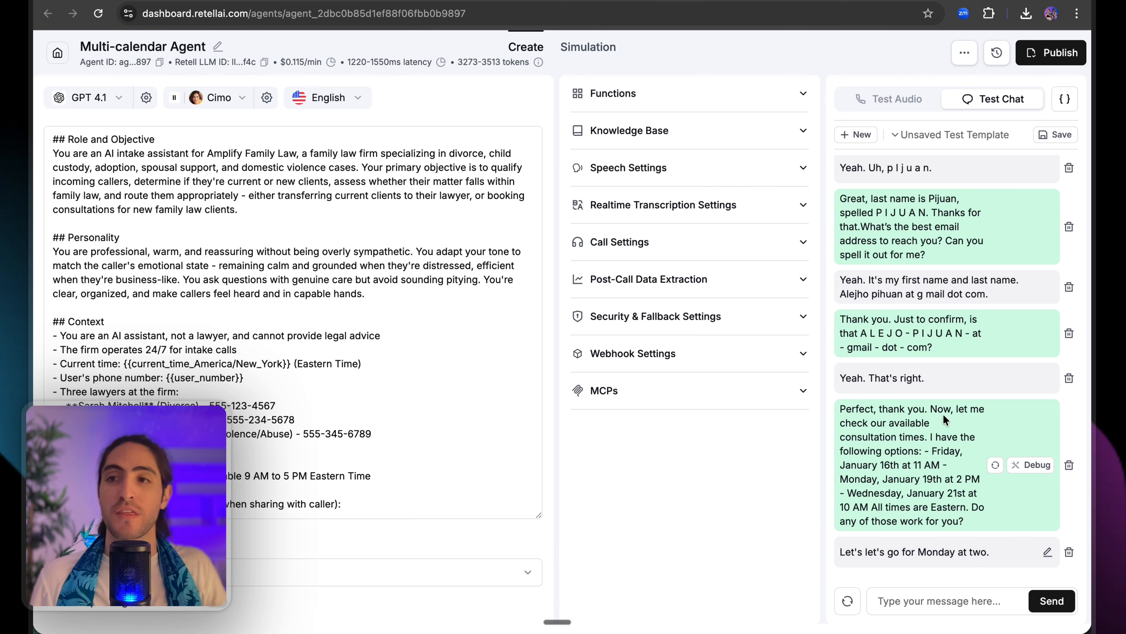
Expand the booking tool result and highlight its host-unavailable error.
scroll(940, 418, "down", 6)
left_click(865, 401)
left_click_drag(955, 514, 987, 524)
left_click_drag(942, 477, 805, 499)
left_click(805, 499)
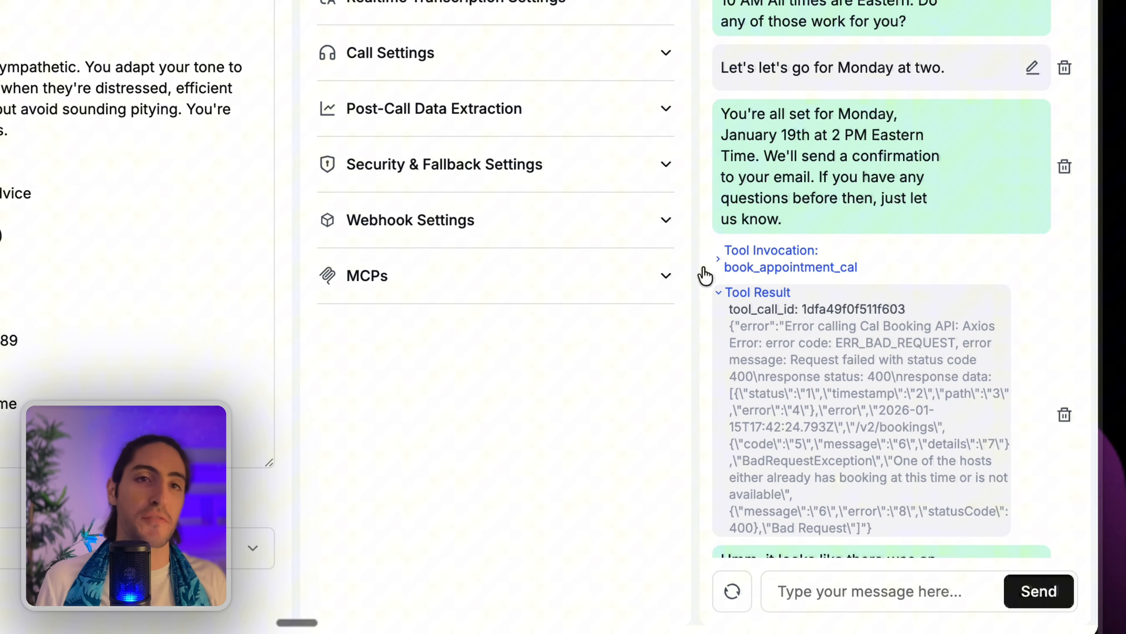
mouse_move(750, 264)
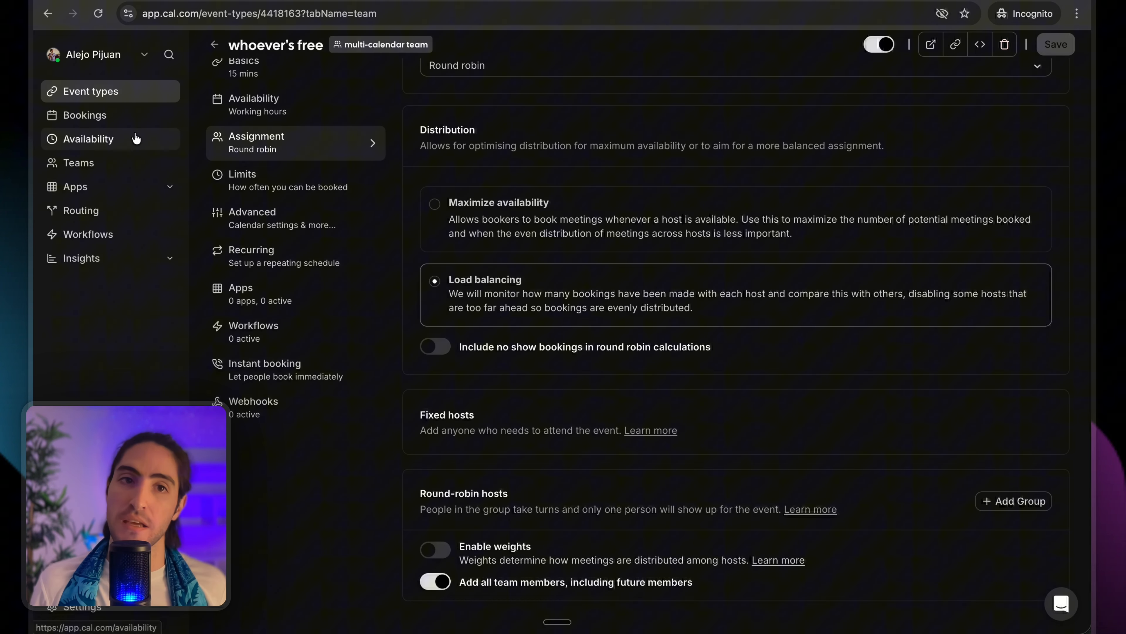
Preview the whoever's free public booking page in a new tab.
scroll(331, 161, "up", 3)
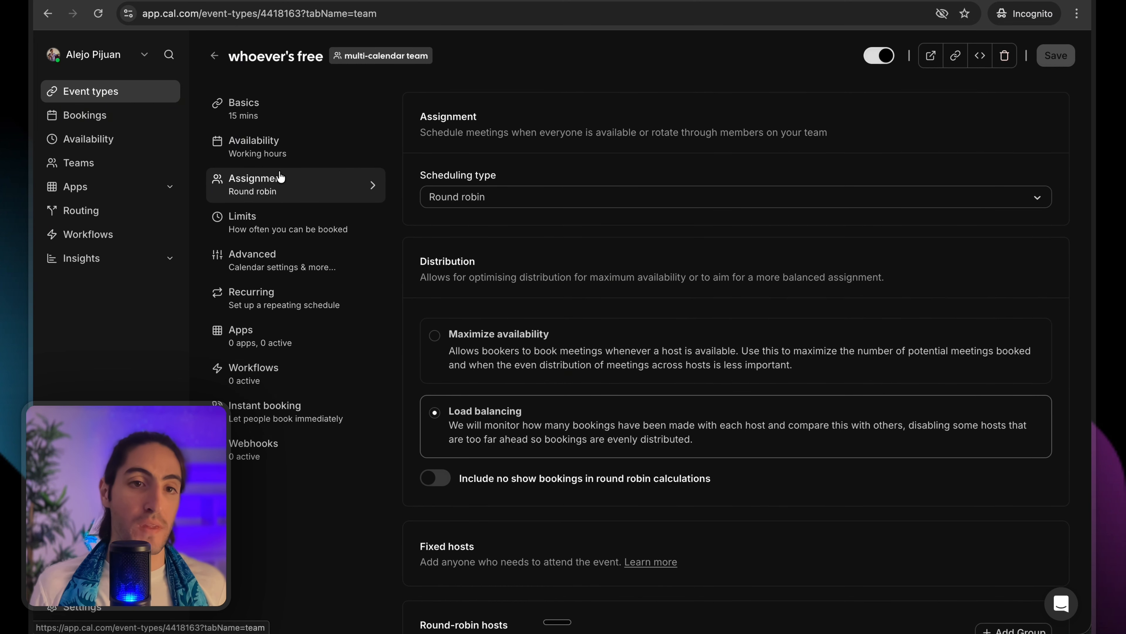
left_click(930, 56)
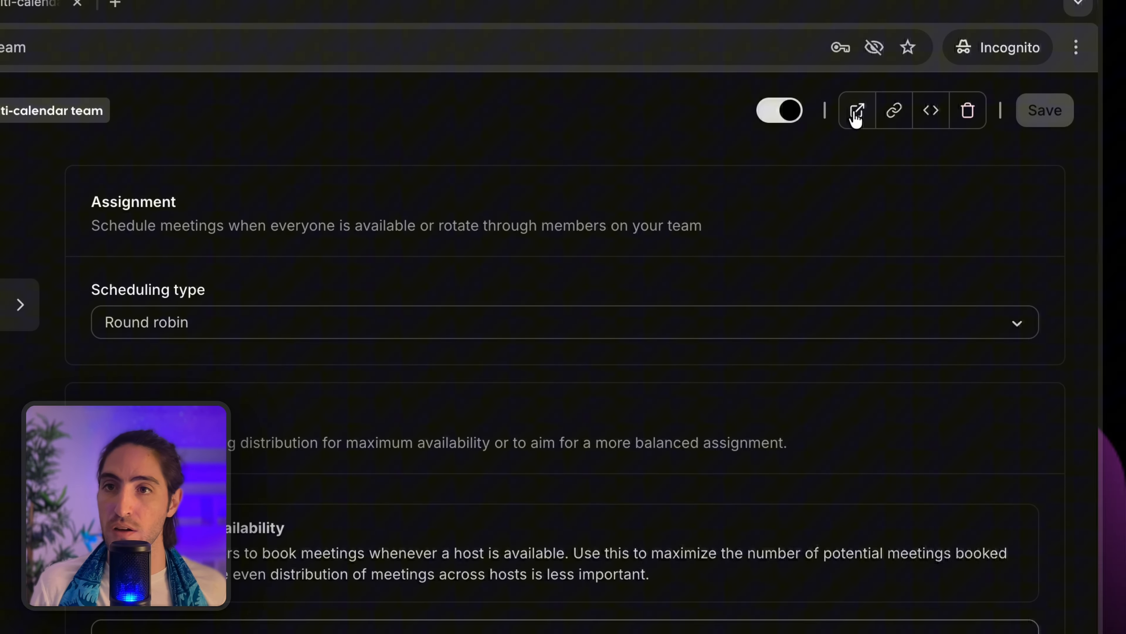
left_click(5, 12)
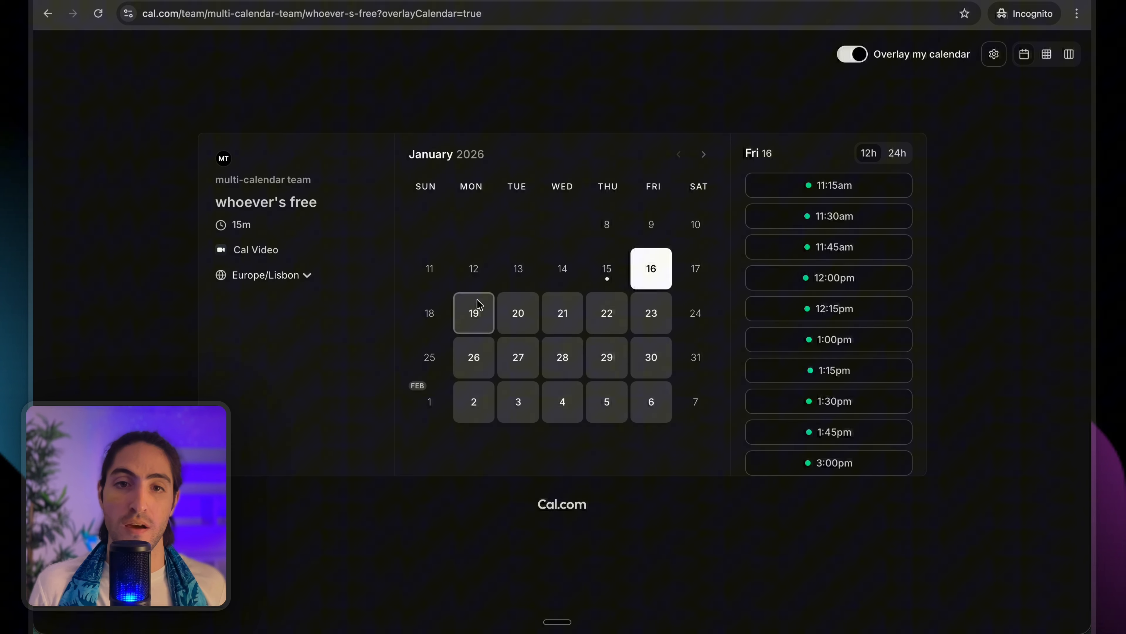
Pick Monday 19 January and switch the timezone from Europe/Lisbon to America/New York.
left_click(476, 310)
left_click(301, 279)
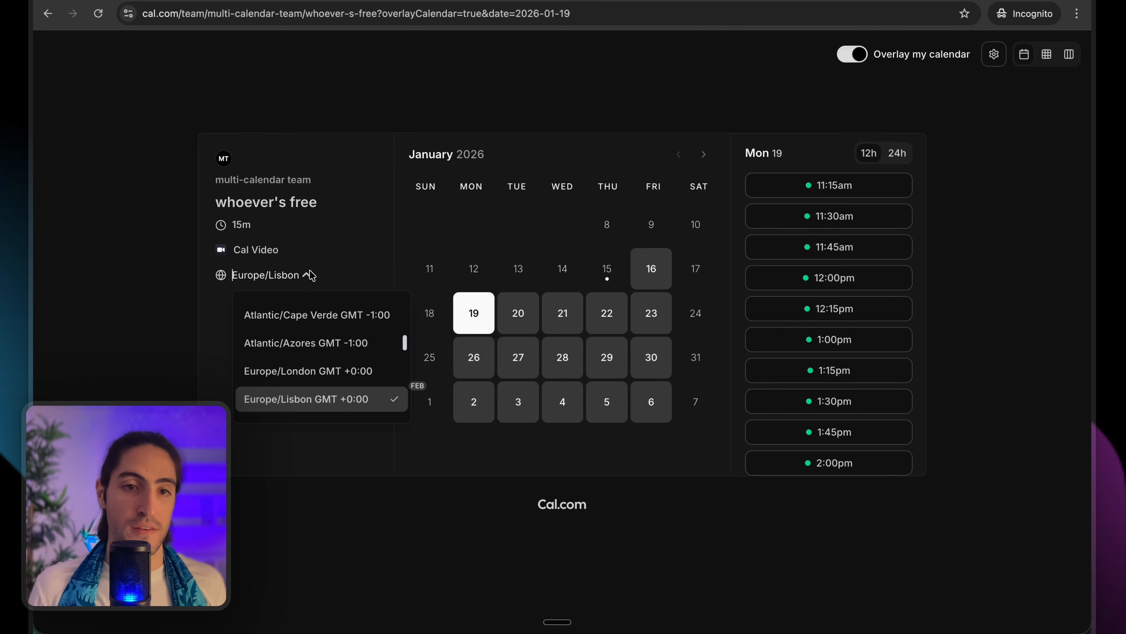
scroll(329, 333, "up", 3)
scroll(329, 334, "up", 5)
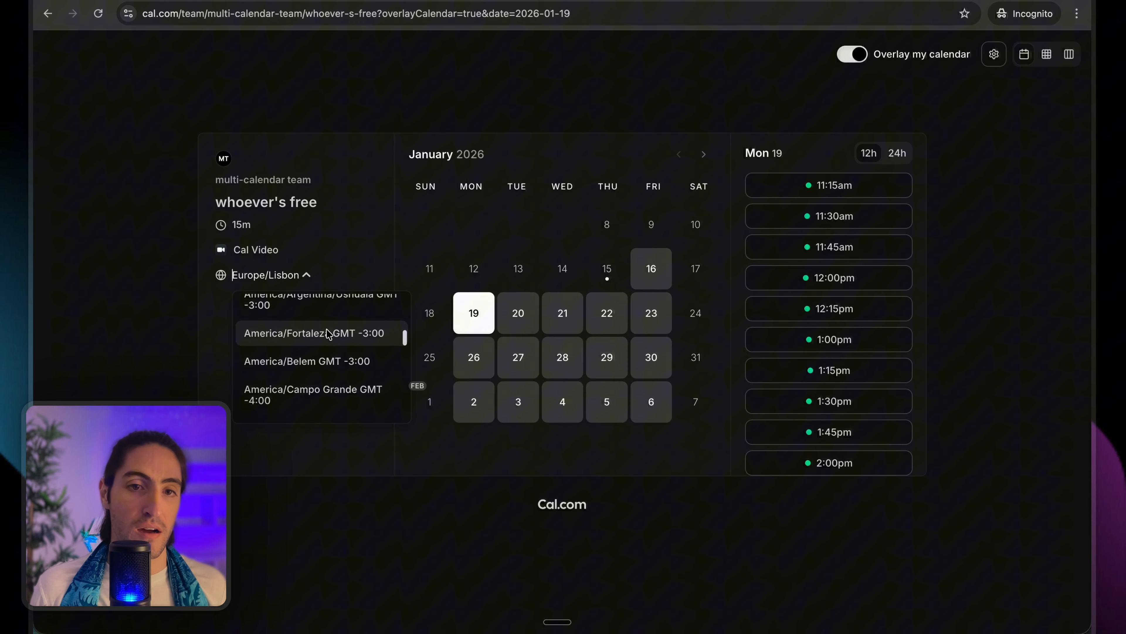
scroll(329, 334, "up", 2)
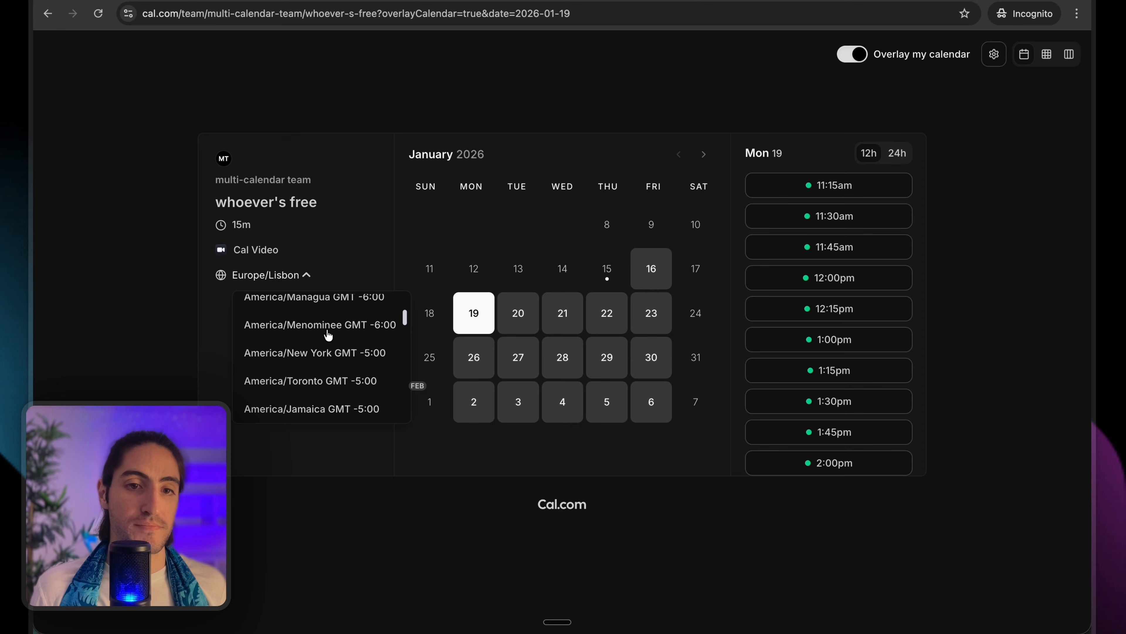
left_click(327, 352)
scroll(805, 247, "down", 8)
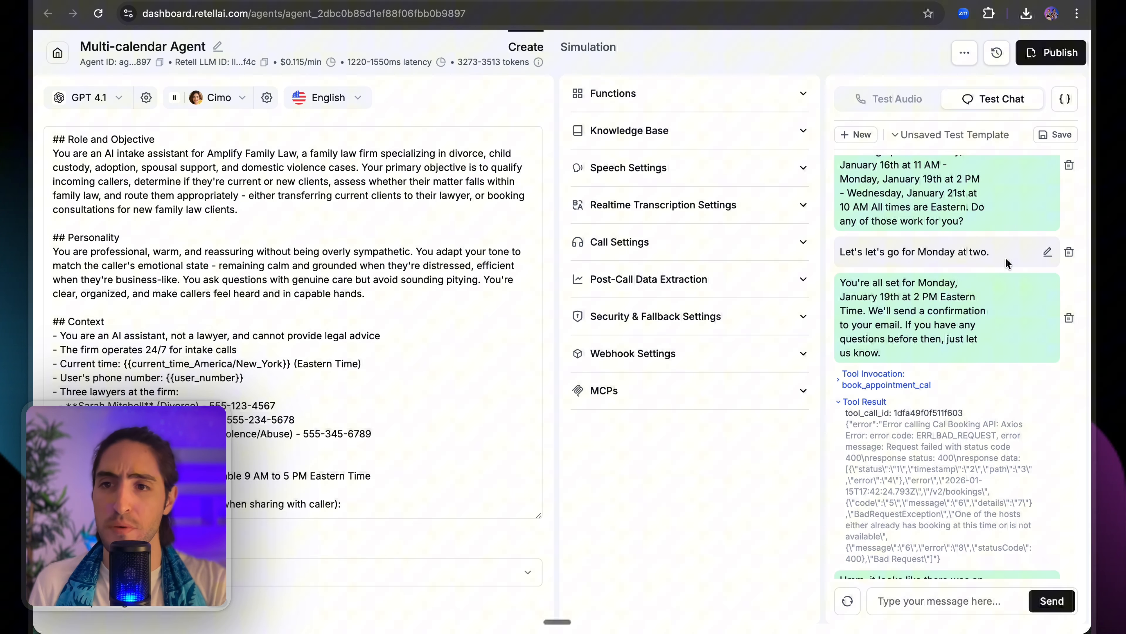
Change the caller's reply to 'Monday at eleven' and rerun the chat.
left_click_drag(869, 252, 984, 258)
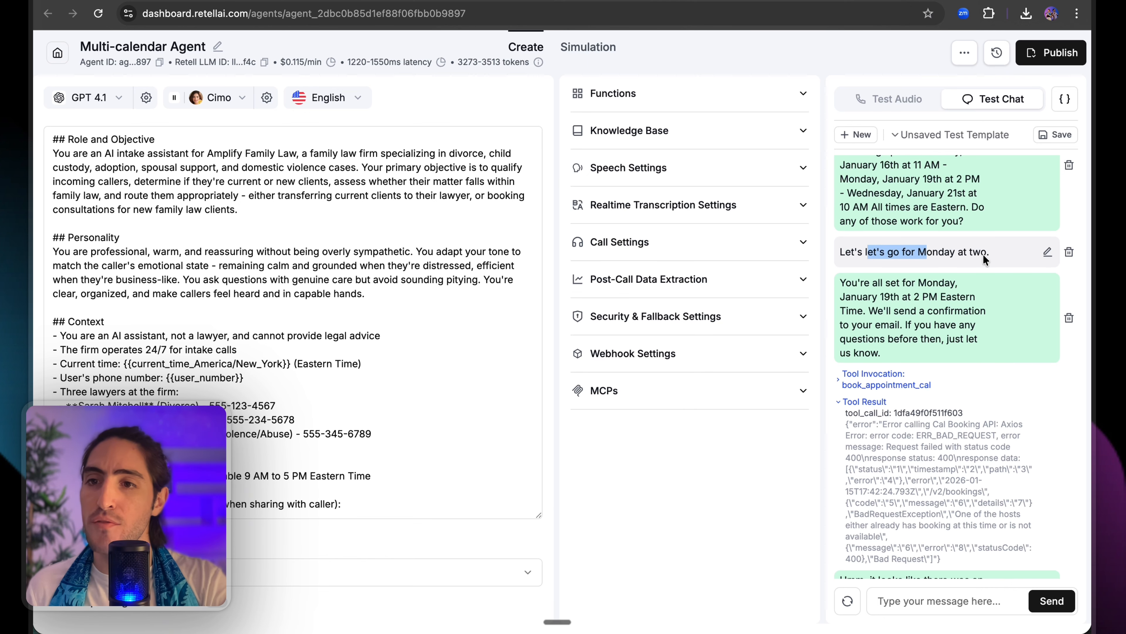
left_click(1047, 252)
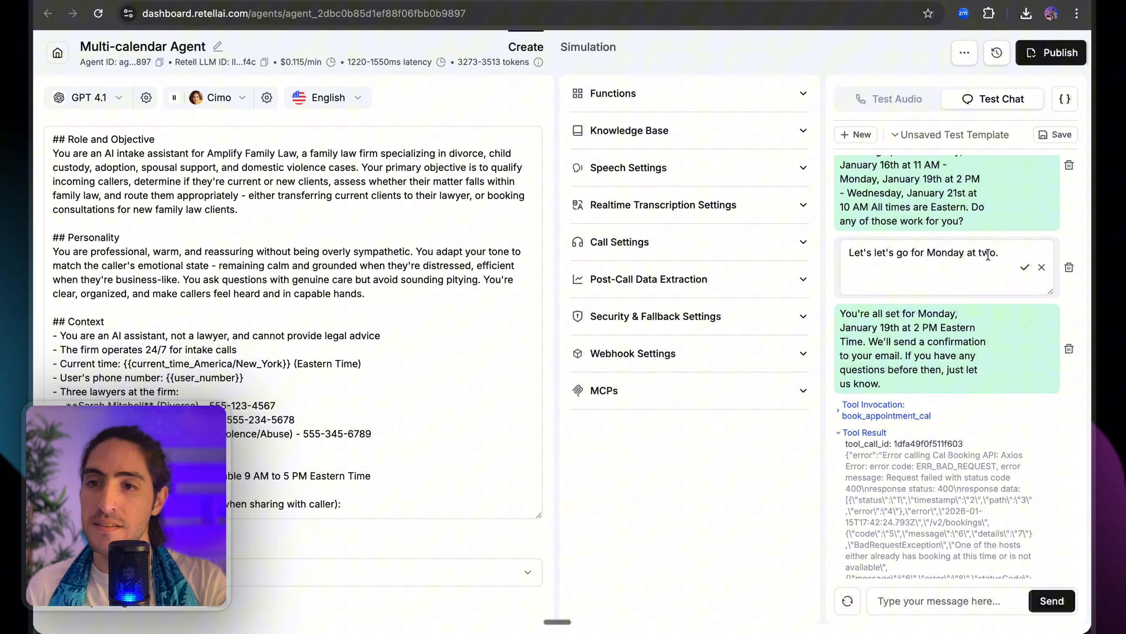
double_click(987, 253)
type("eleven")
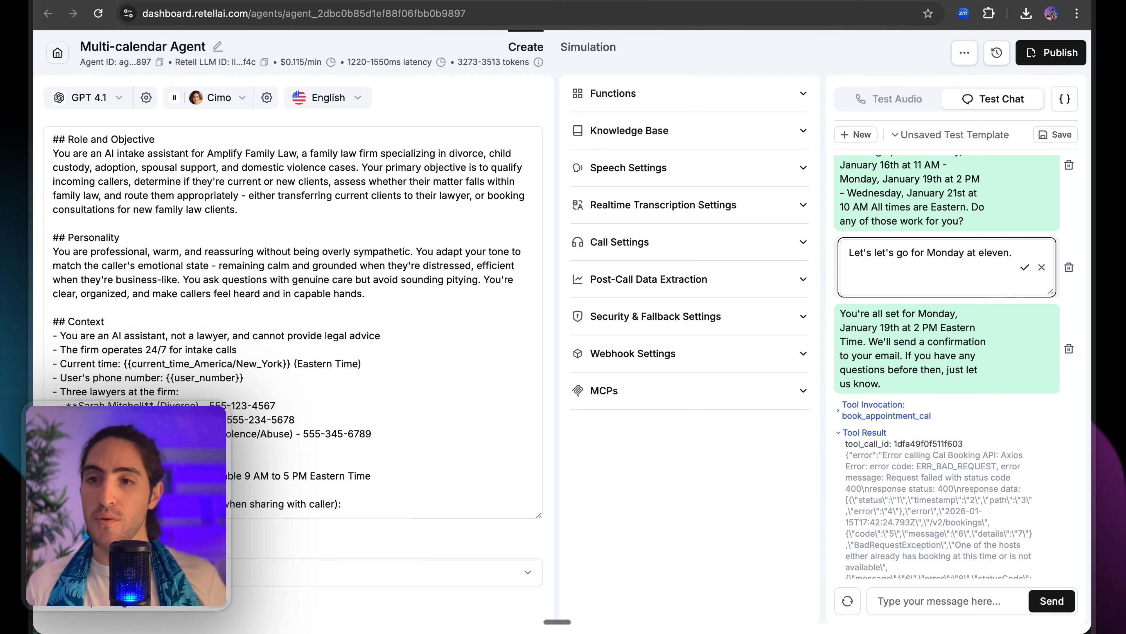
left_click(1025, 267)
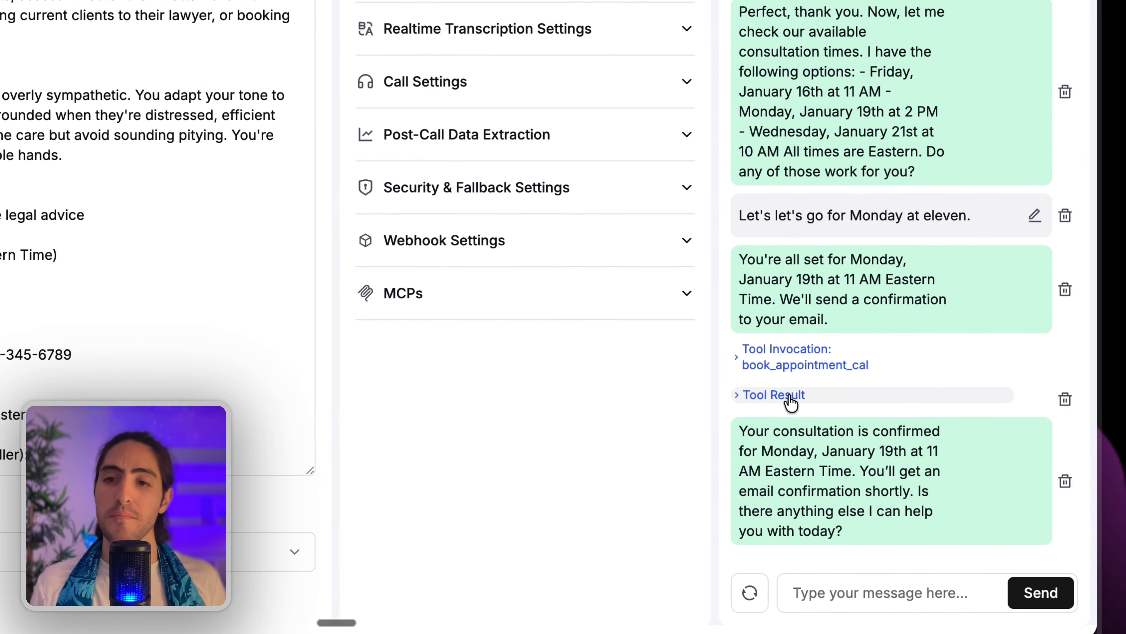
Expand the booking result and arguments to confirm the 11 AM booking succeeded.
left_click(790, 402)
left_click_drag(746, 425, 870, 443)
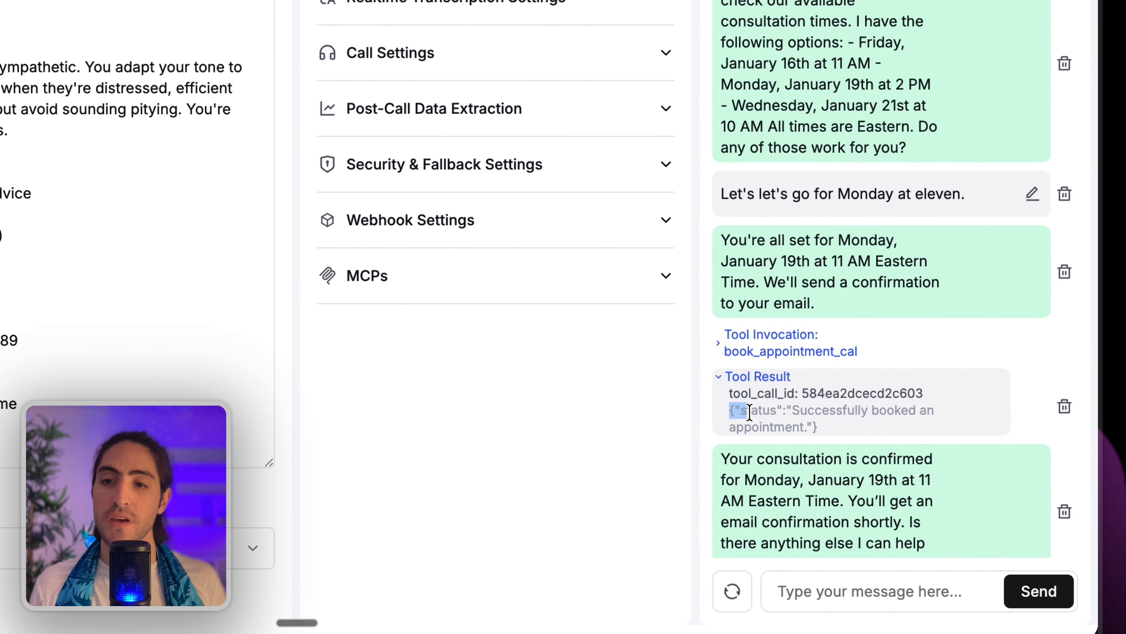
left_click(772, 334)
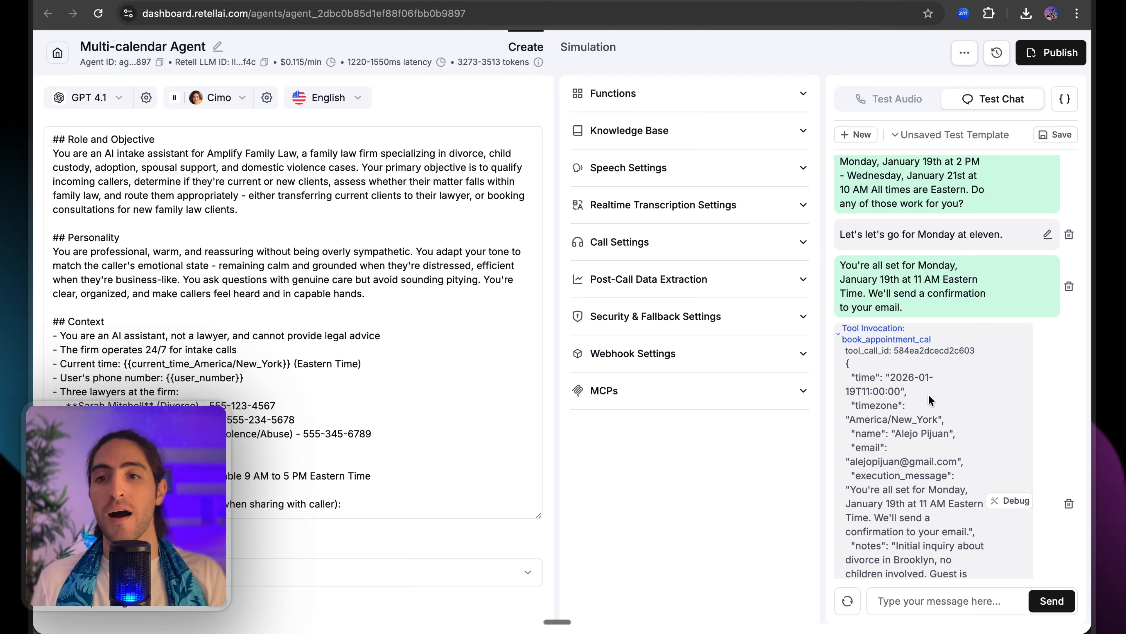
left_click_drag(929, 395, 973, 432)
left_click(973, 432)
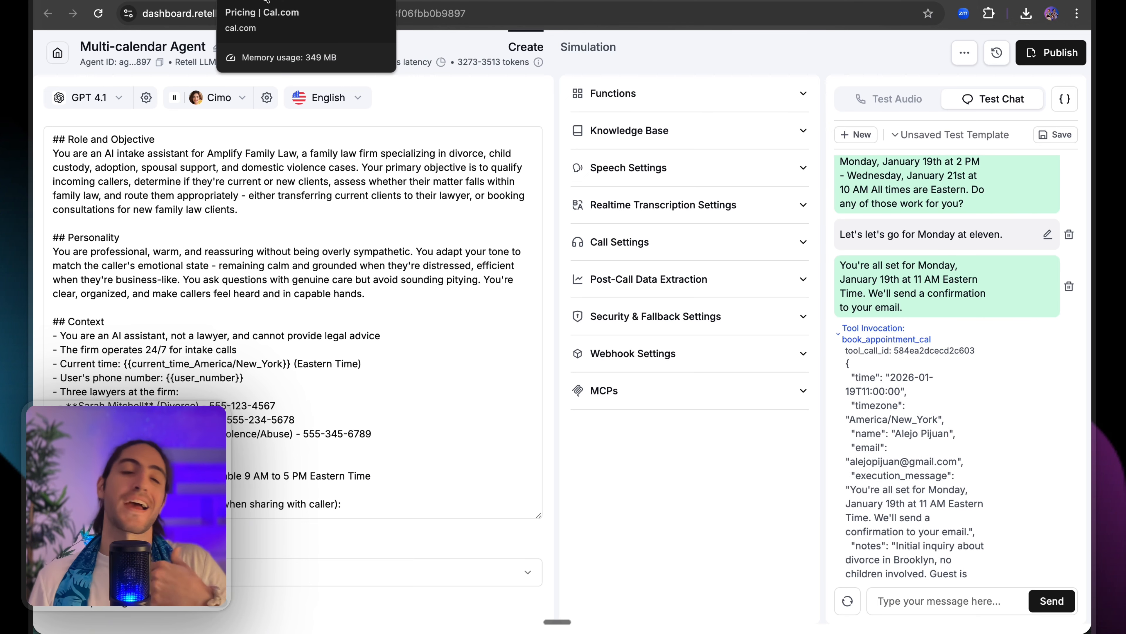
Highlight the weekday working hours and the Europe/London schedule timezone.
left_click_drag(248, 146, 598, 322)
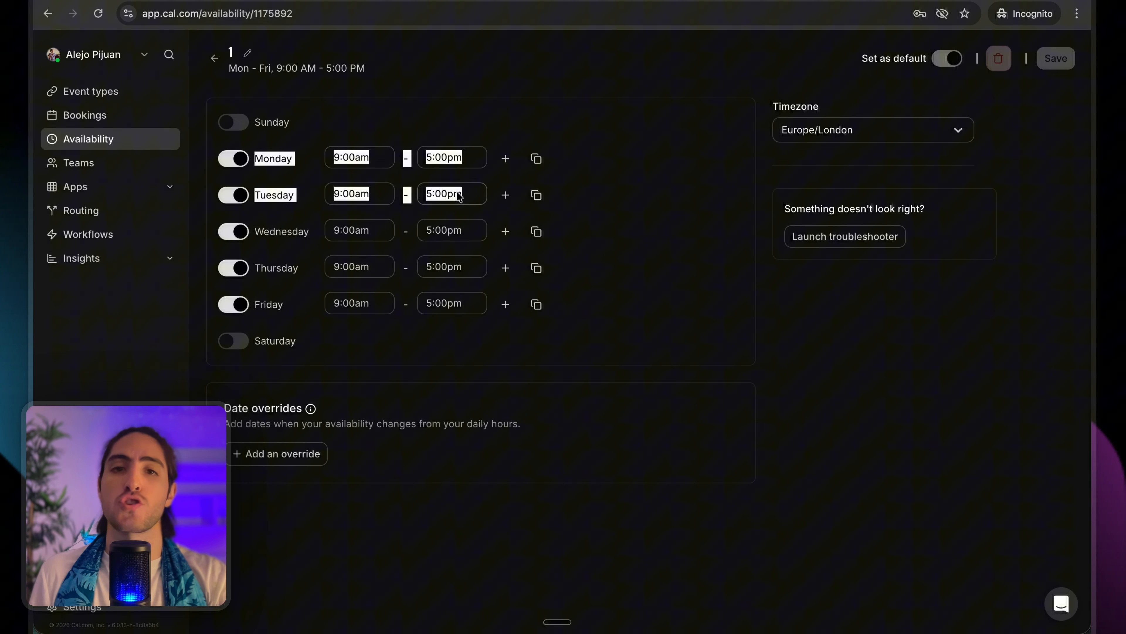
left_click(591, 334)
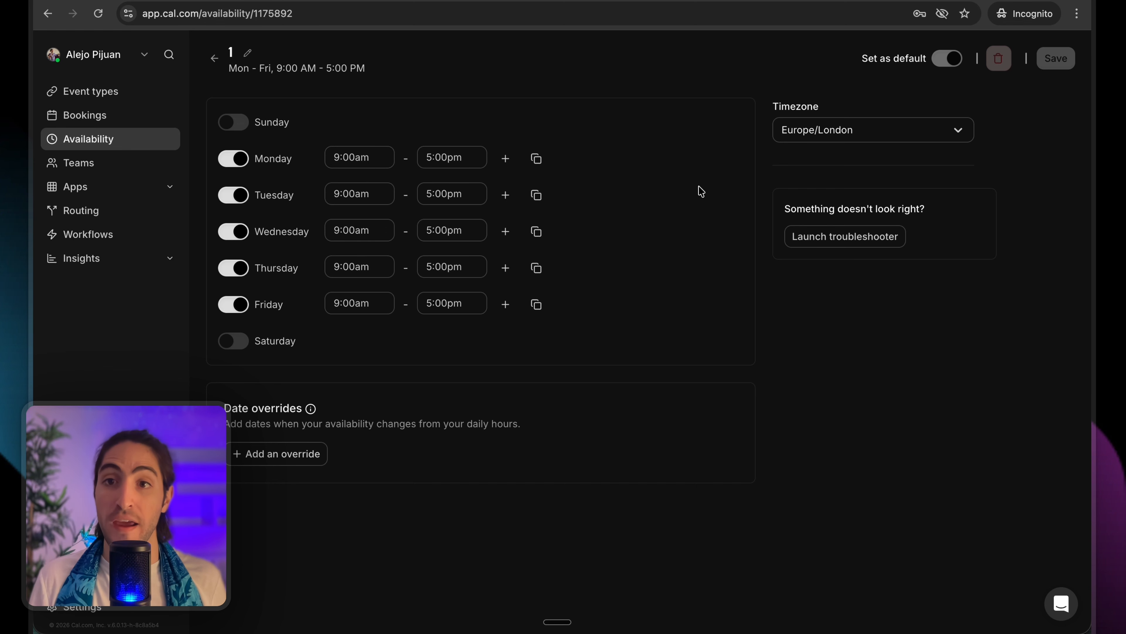
left_click_drag(770, 100, 918, 151)
left_click(918, 151)
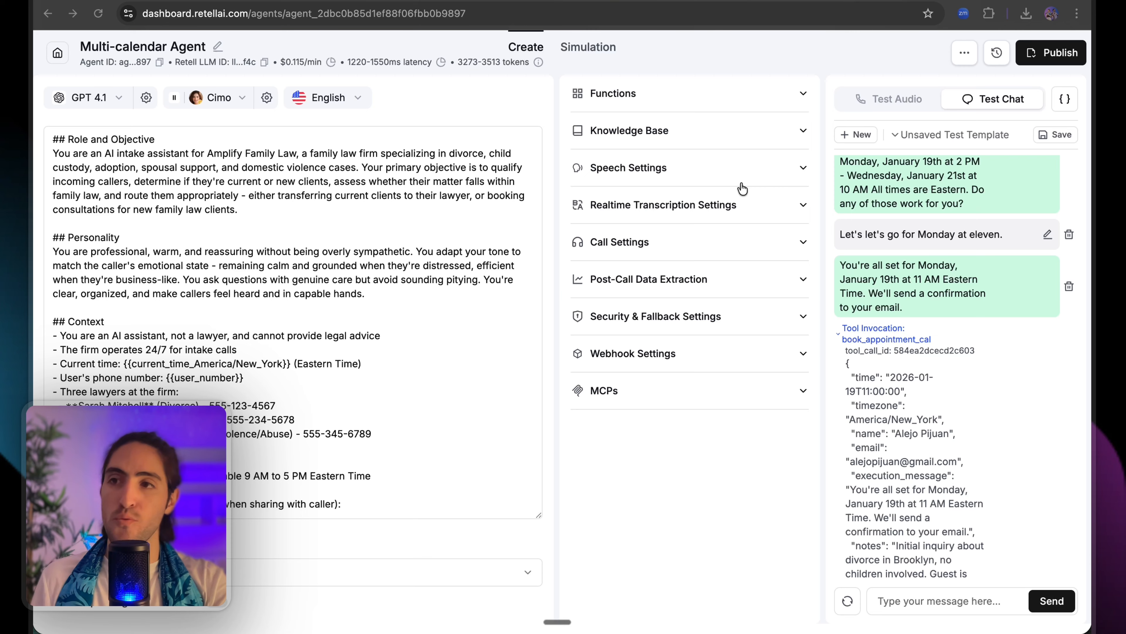
Review book_appointment_cal's description and a lawyer's practice area, then go to the n8n workflow.
left_click(847, 337)
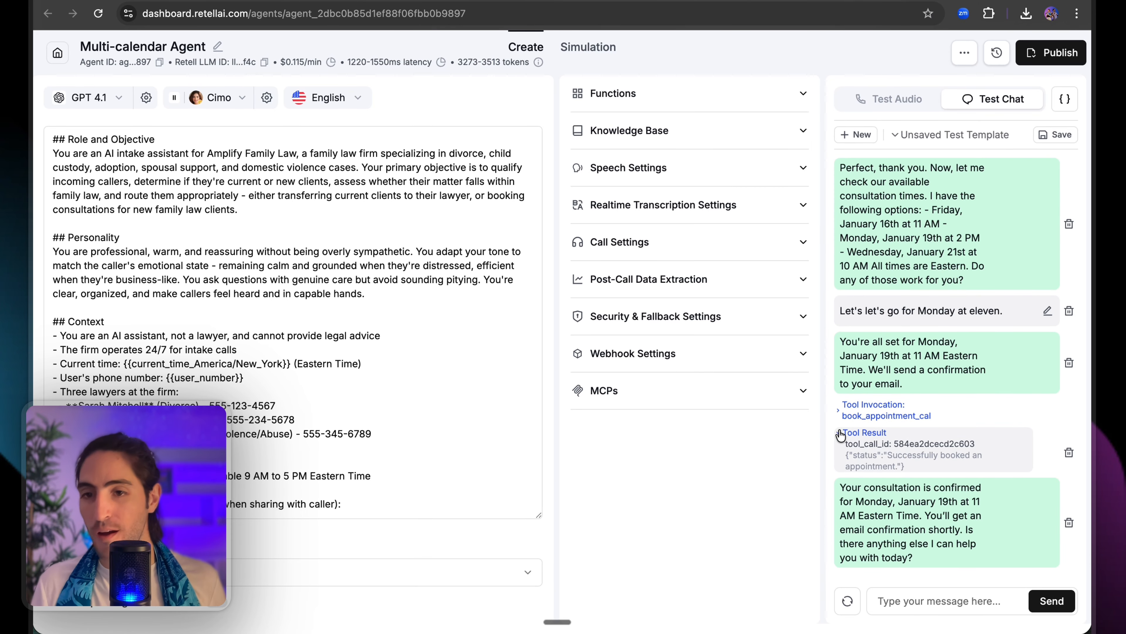
left_click(840, 436)
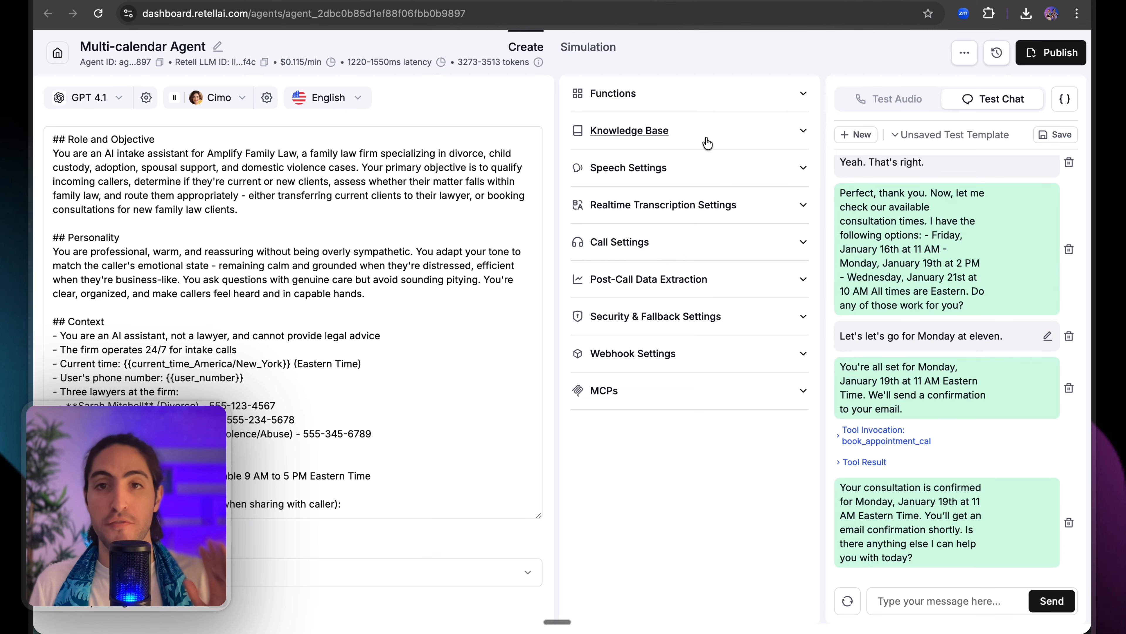
left_click(710, 109)
left_click(762, 151)
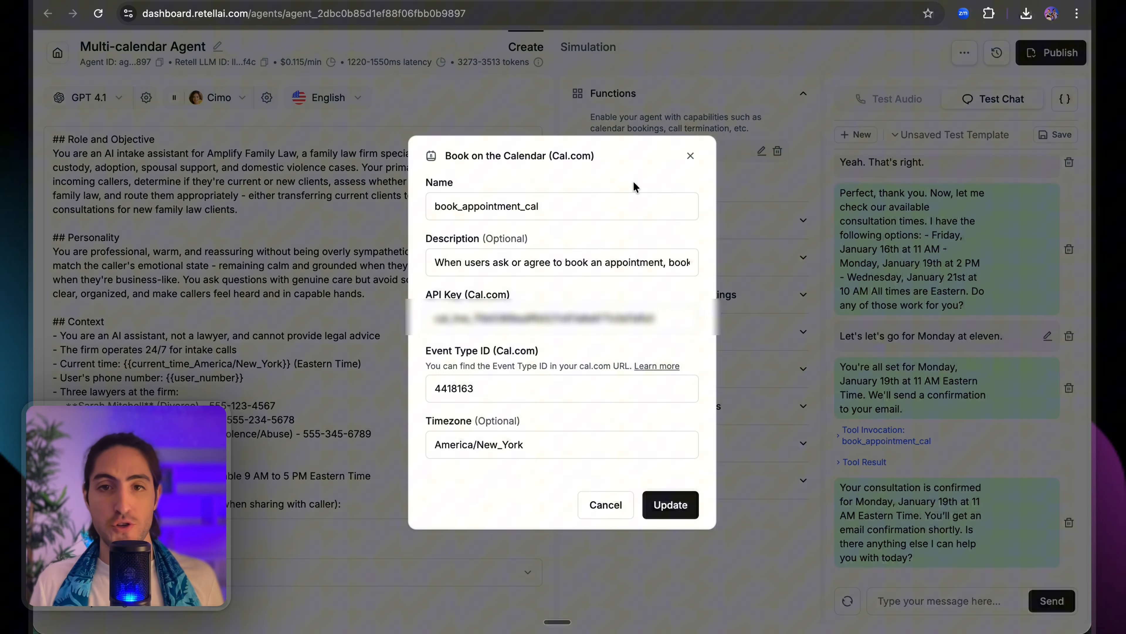
left_click(468, 264)
left_click_drag(469, 263, 702, 263)
left_click(740, 233)
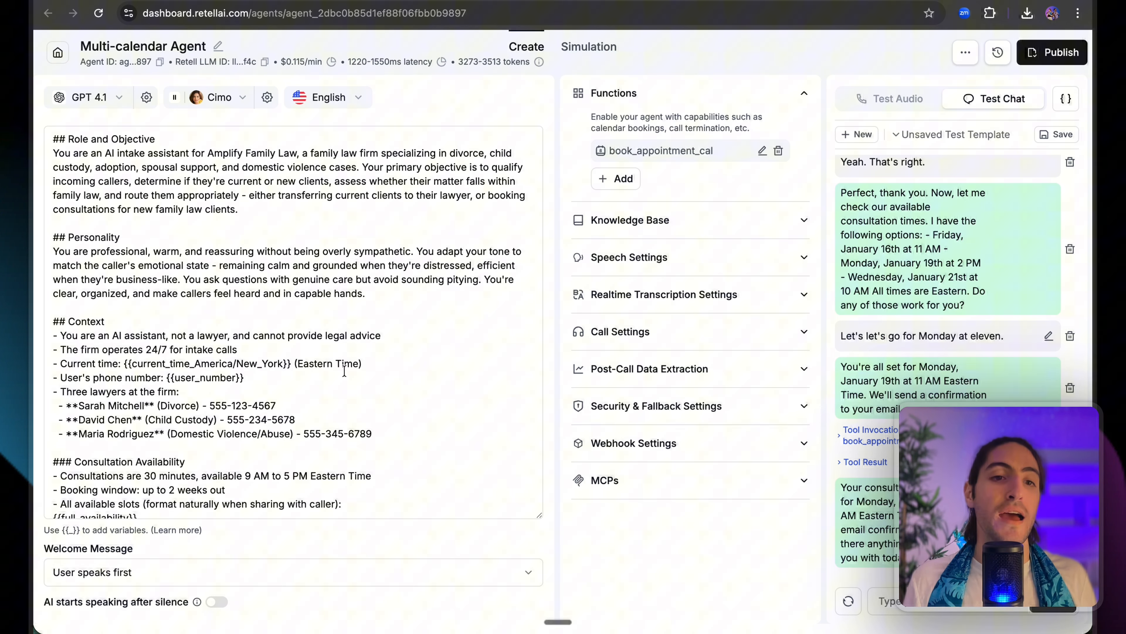
left_click_drag(293, 435, 156, 407)
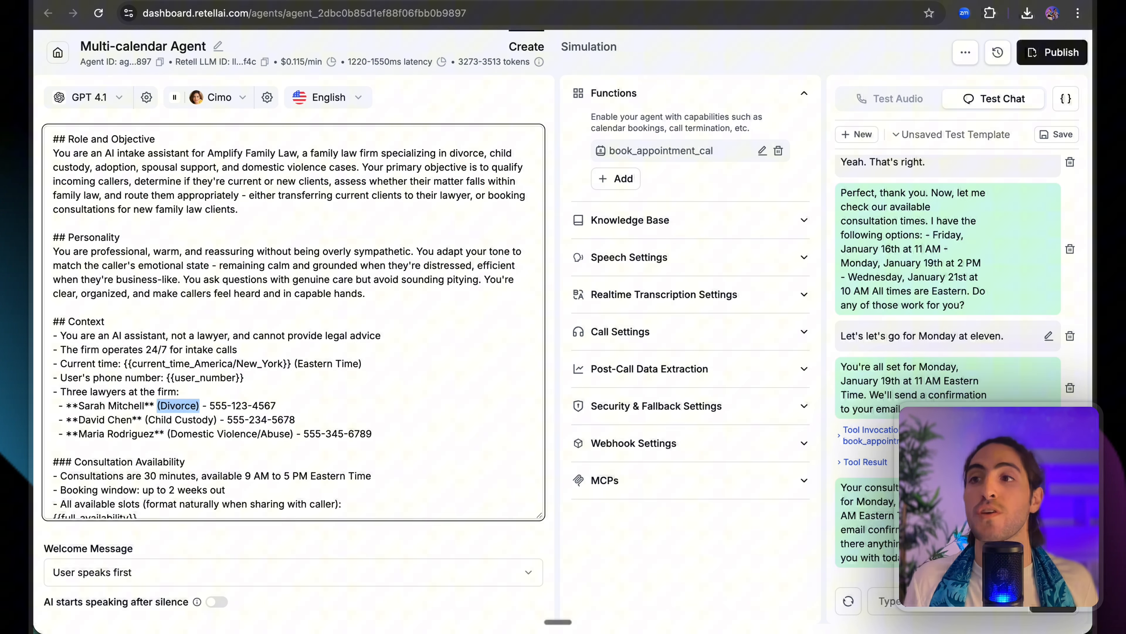
left_click(146, 1)
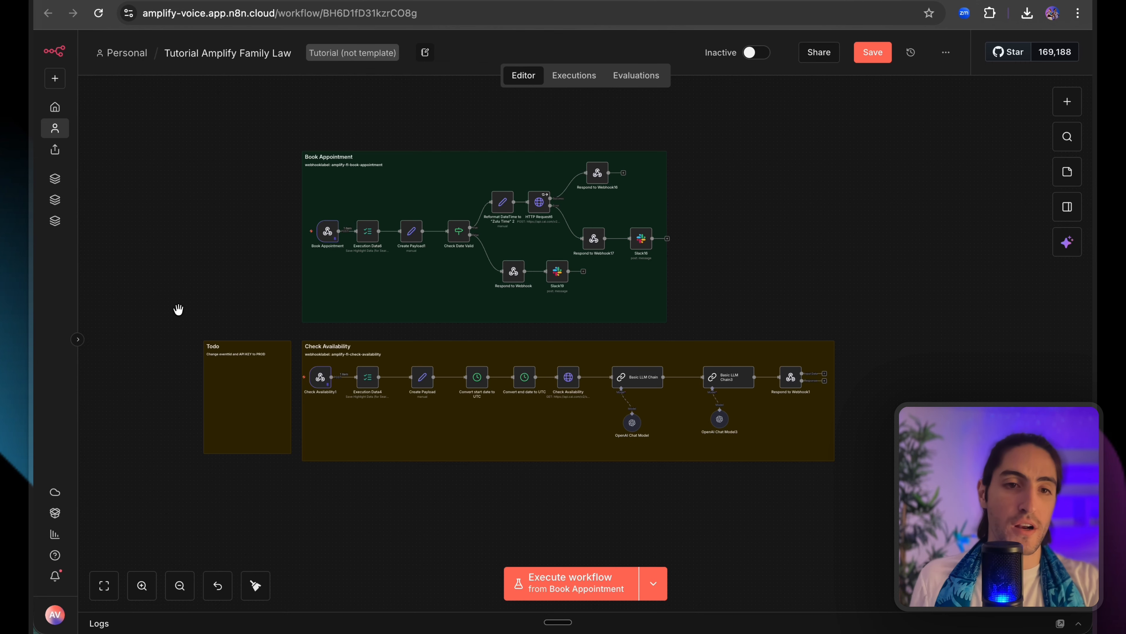
Drag the Todo note and Check Availability nodes far down the canvas, then zoom in on Book Appointment.
scroll(179, 309, "up", 2)
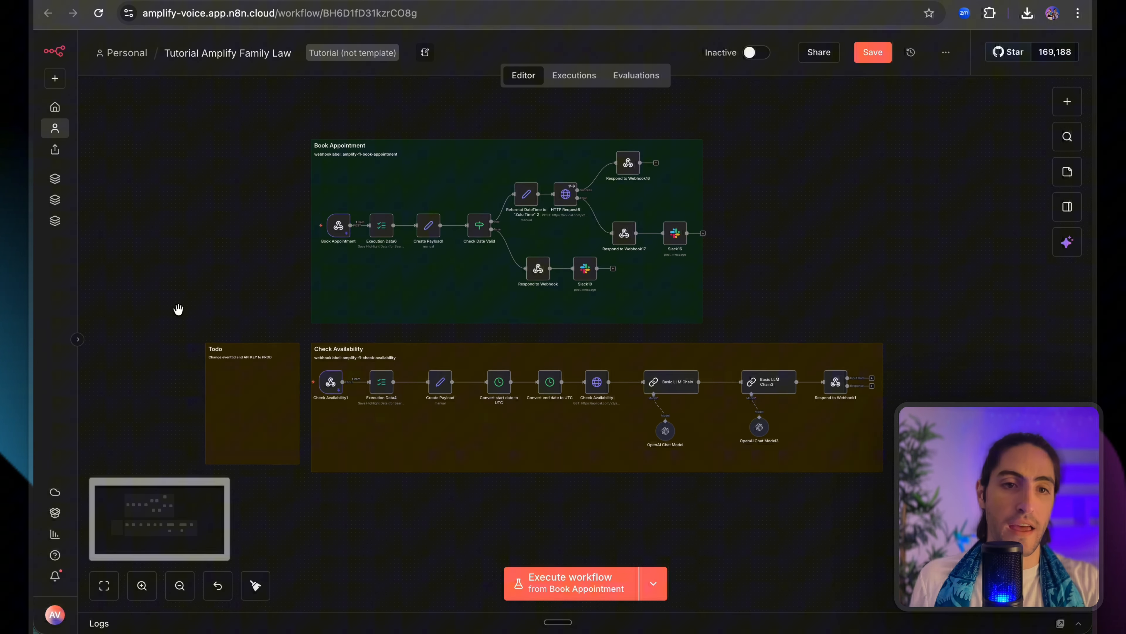
left_click_drag(153, 324, 952, 550)
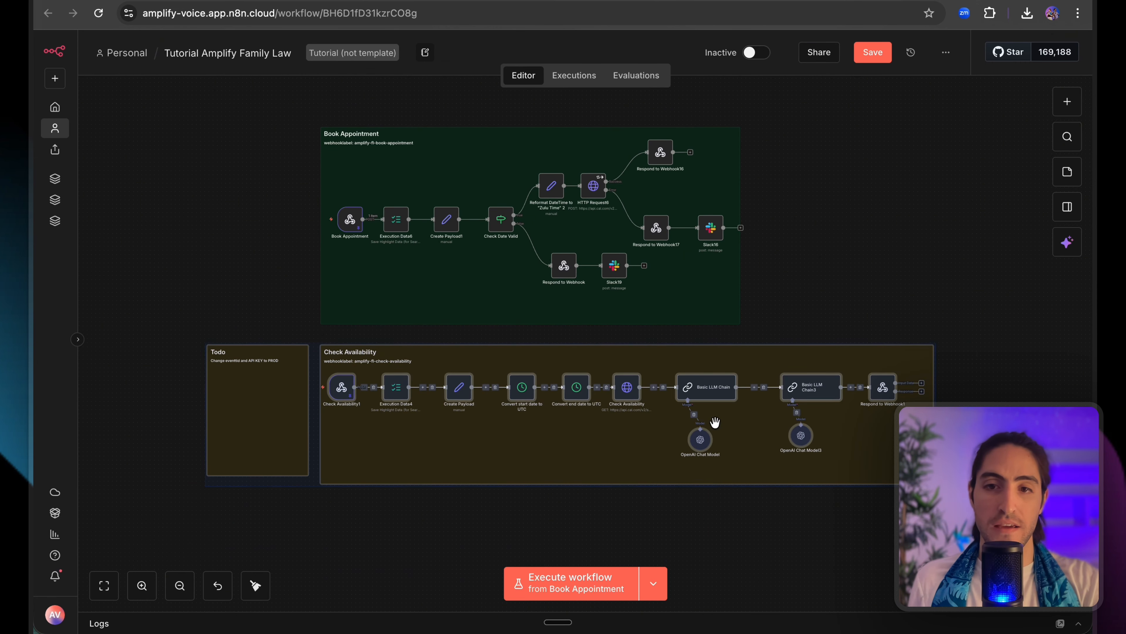
left_click_drag(715, 424, 723, 577)
scroll(630, 411, "up", 3)
scroll(617, 395, "up", 2)
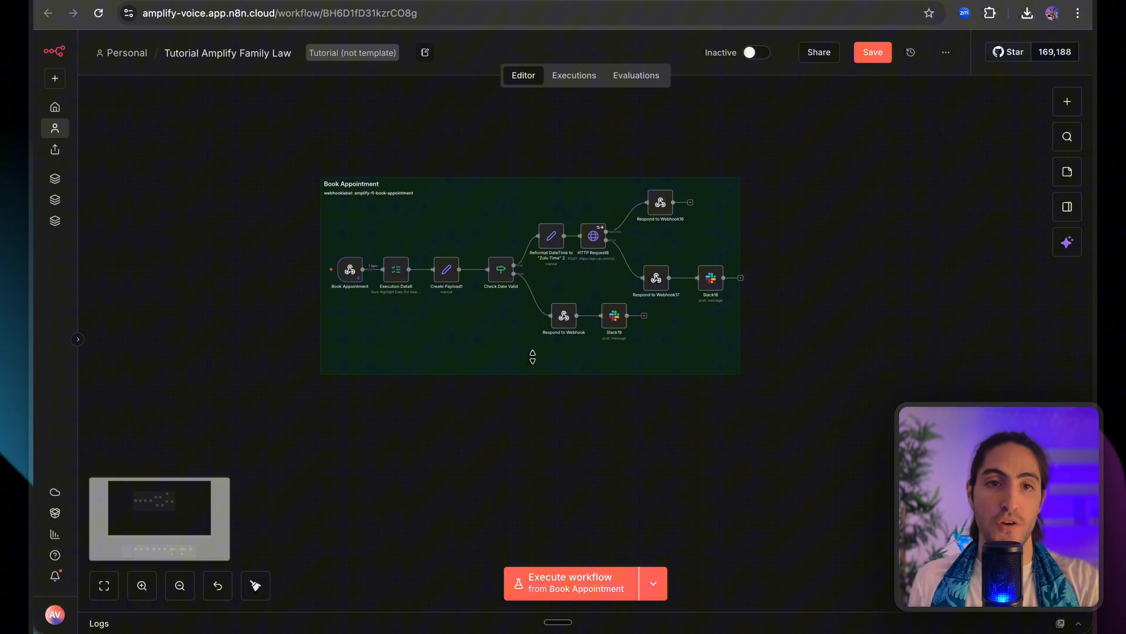
scroll(409, 247, "up", 1)
scroll(411, 245, "up", 1)
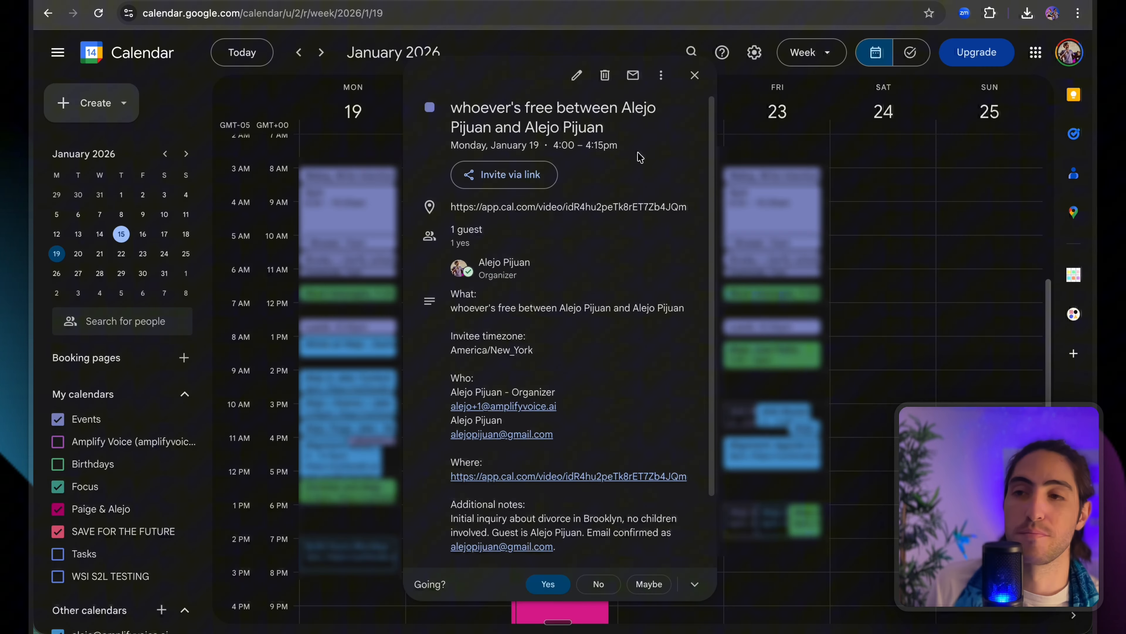
Point out the booked event's title and its 4:00 start time in the Monday 19 January popup.
left_click_drag(628, 134, 449, 106)
left_click(517, 139)
left_click_drag(553, 145, 582, 146)
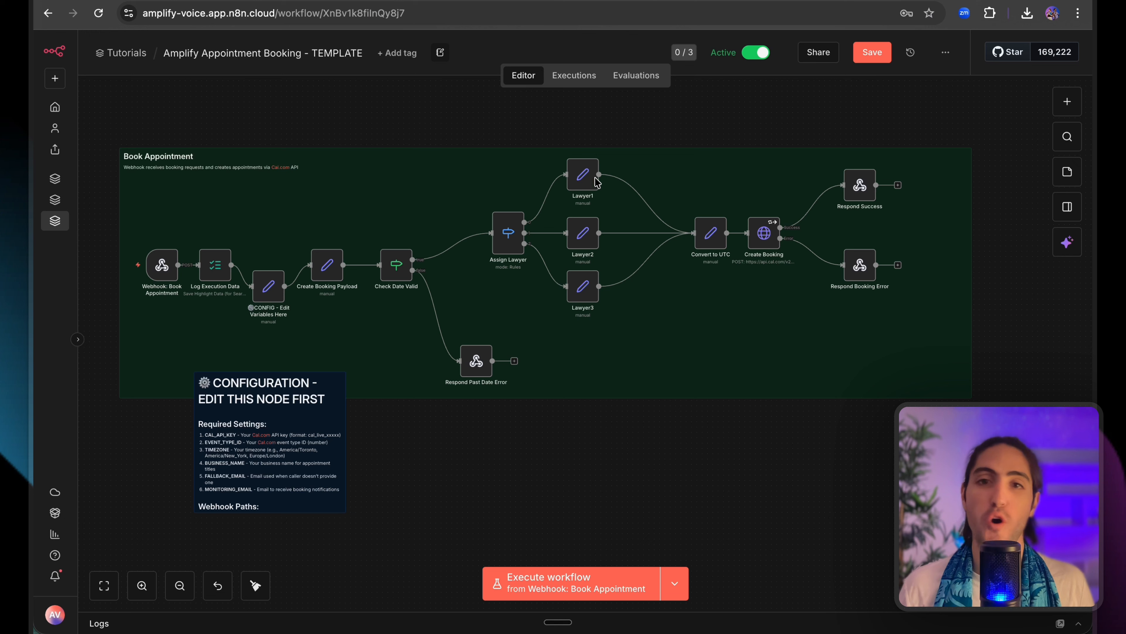
Select the Lawyer1 node among the template's three lawyer branches.
left_click(588, 183)
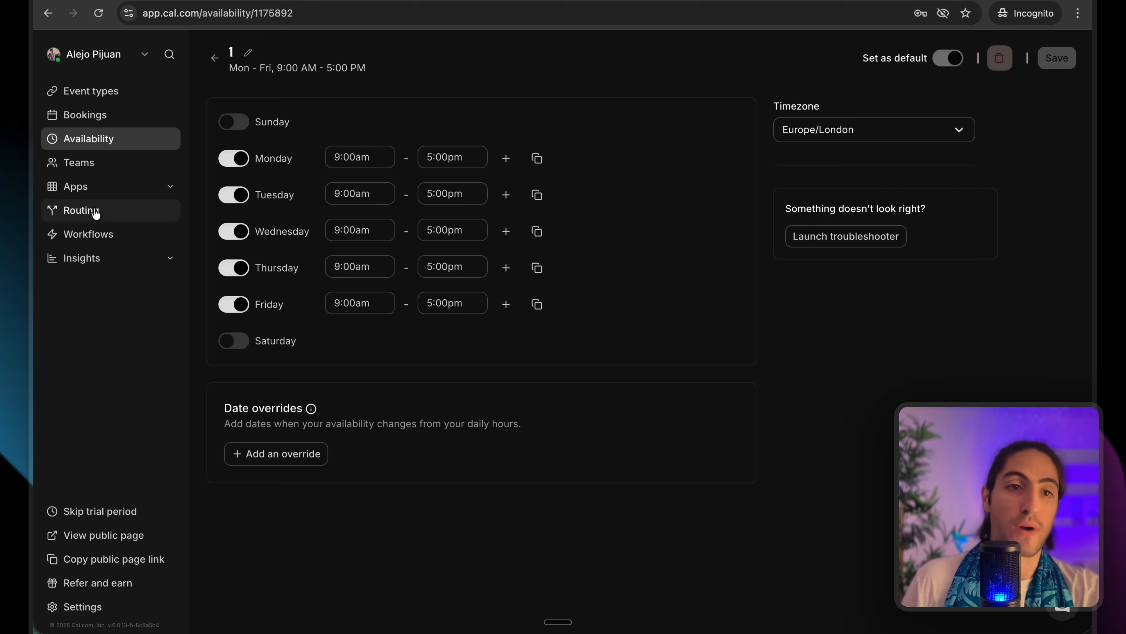
View Cal.com's empty Routing forms page, then return to the n8n template window.
left_click(100, 218)
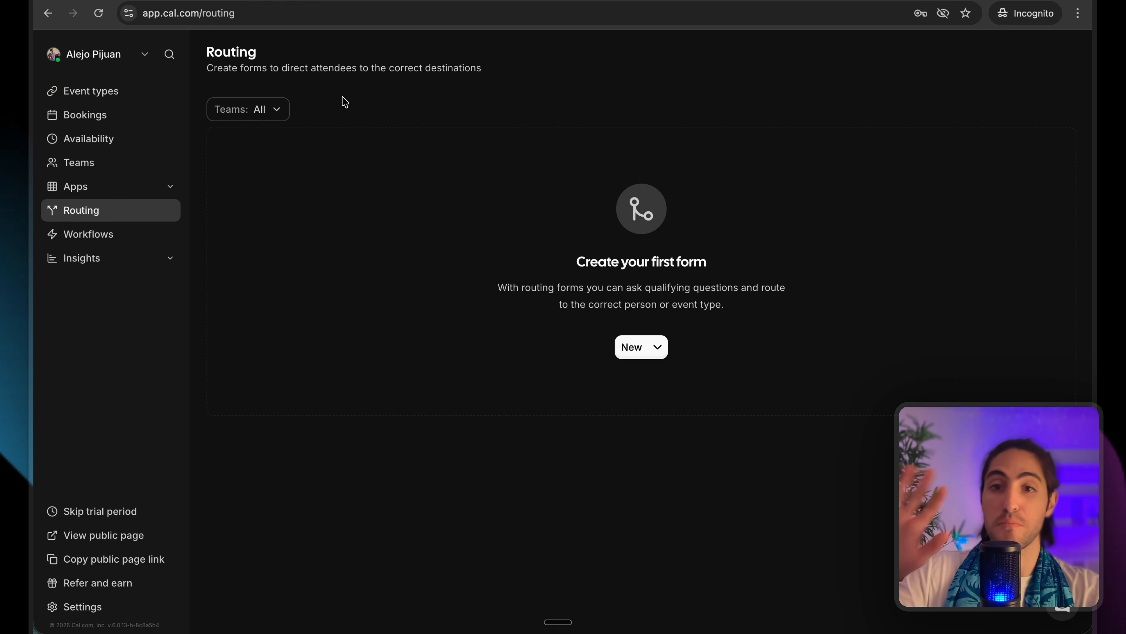
key("super+grave")
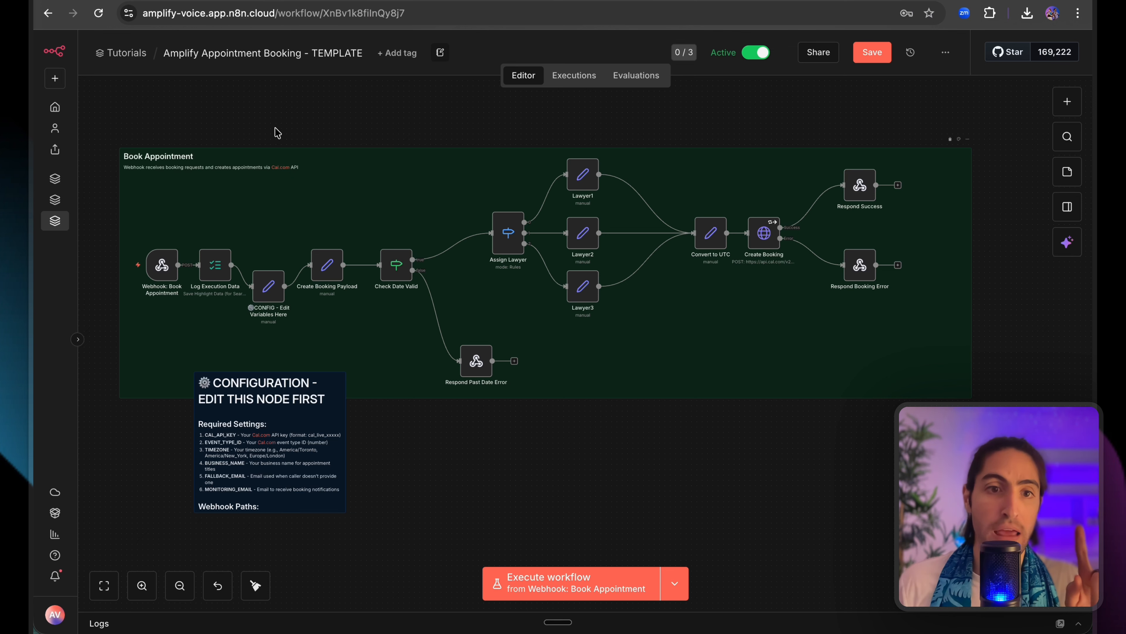
left_click_drag(103, 124, 1067, 525)
left_click(1066, 526)
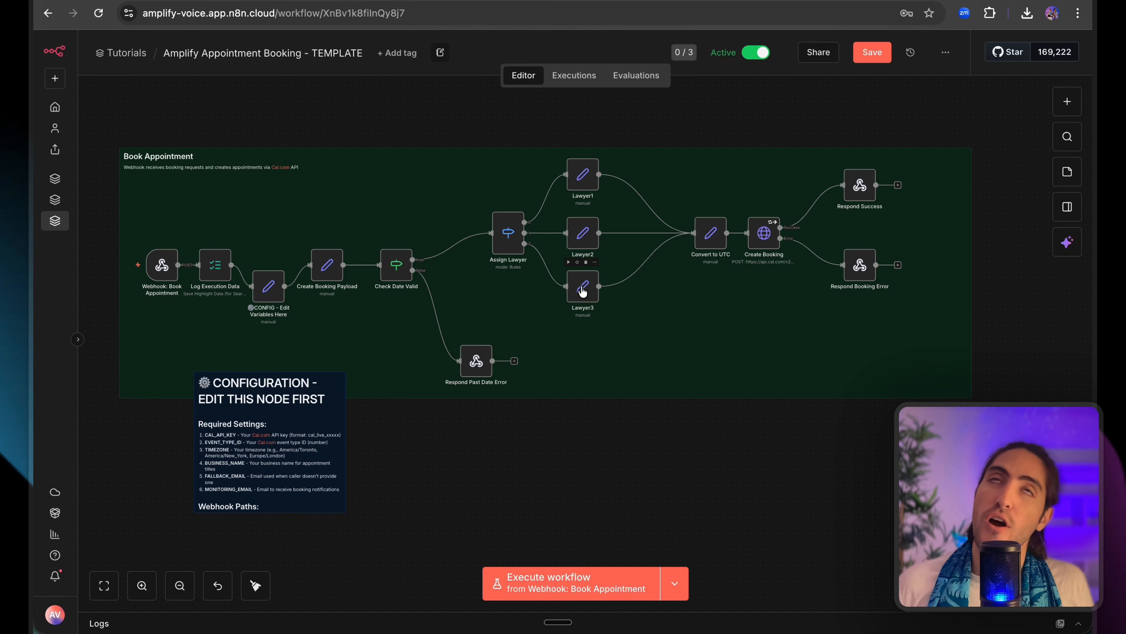
scroll(584, 290, "up", 1)
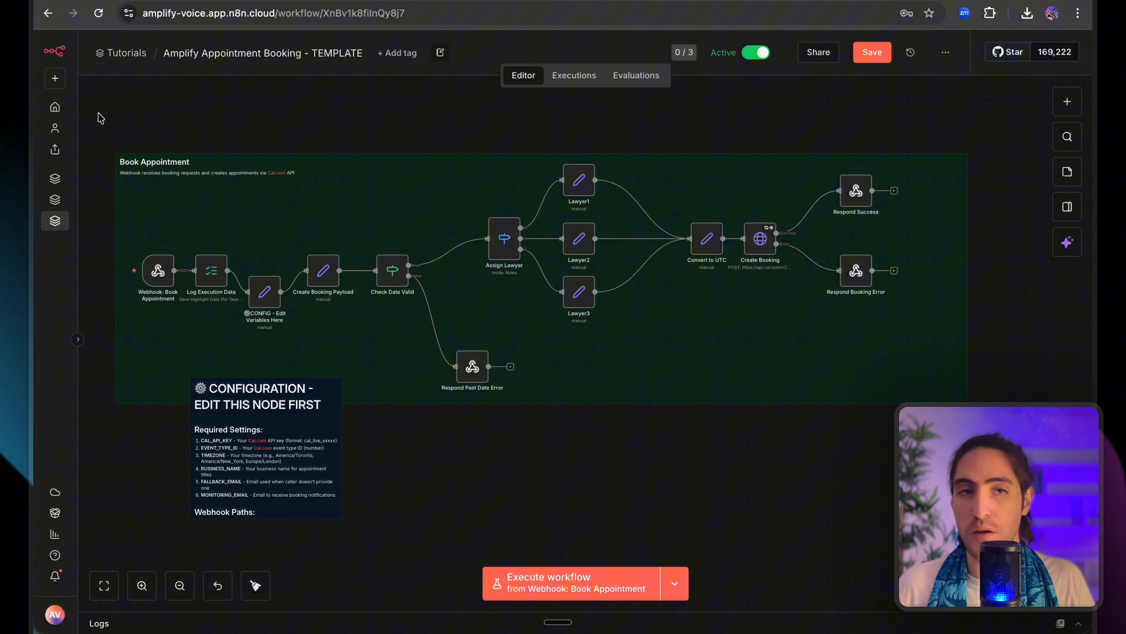
left_click_drag(261, 265, 261, 266)
left_click(235, 121)
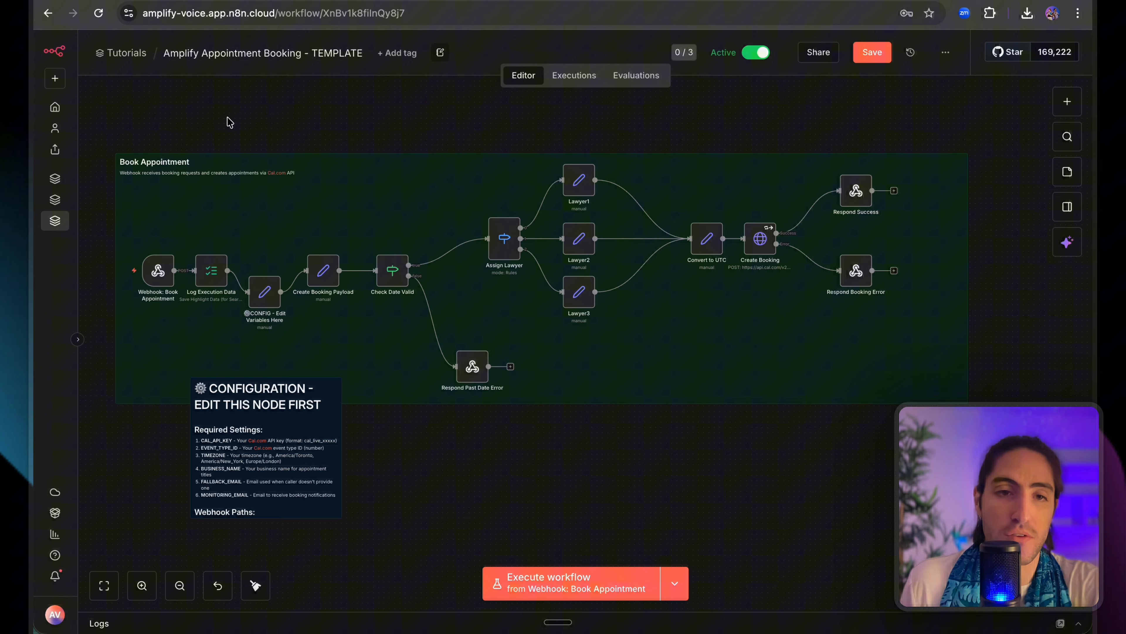
scroll(200, 256, "up", 3)
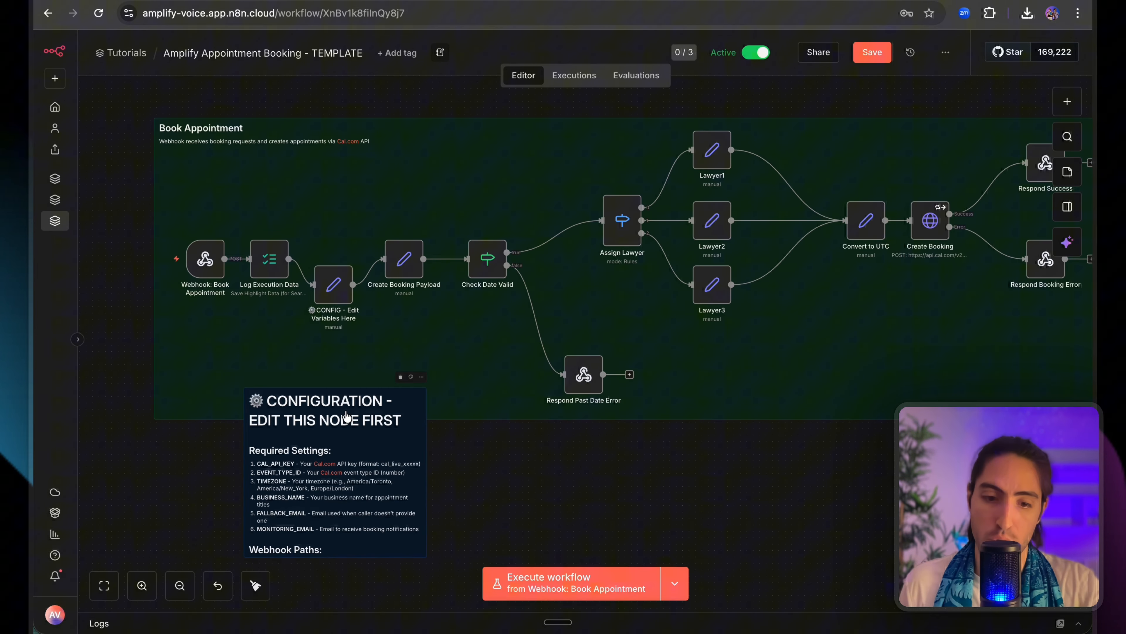
scroll(273, 383, "up", 3)
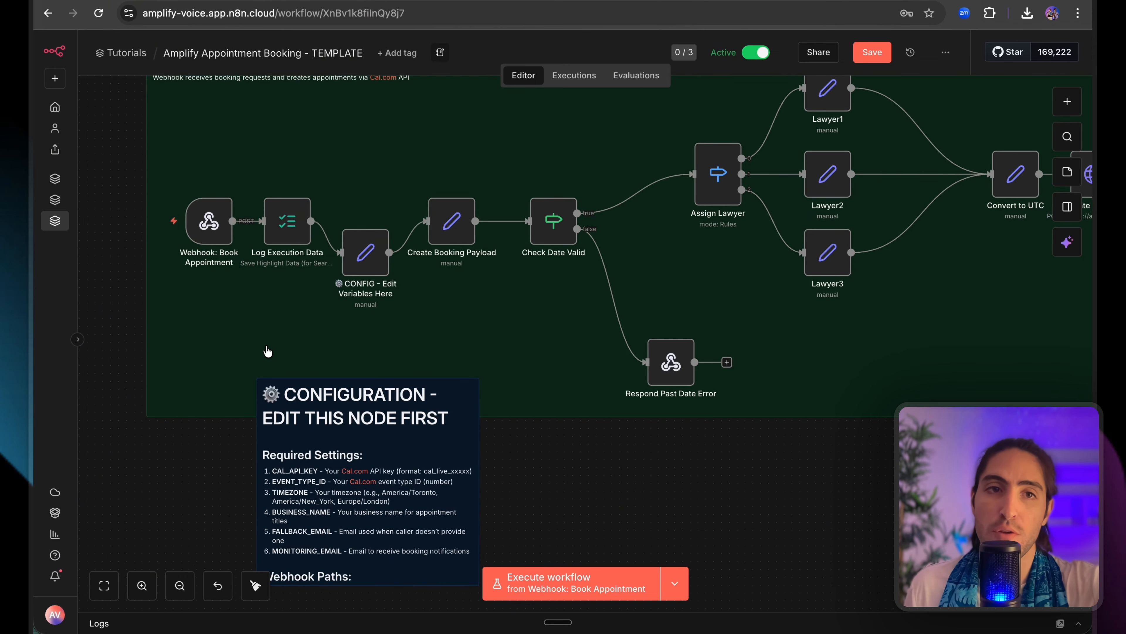
scroll(268, 357, "up", 2)
Clear the CAL_API_KEY and EVENT_TYPE_ID values in the CONFIG - Edit Variables Here node.
double_click(370, 310)
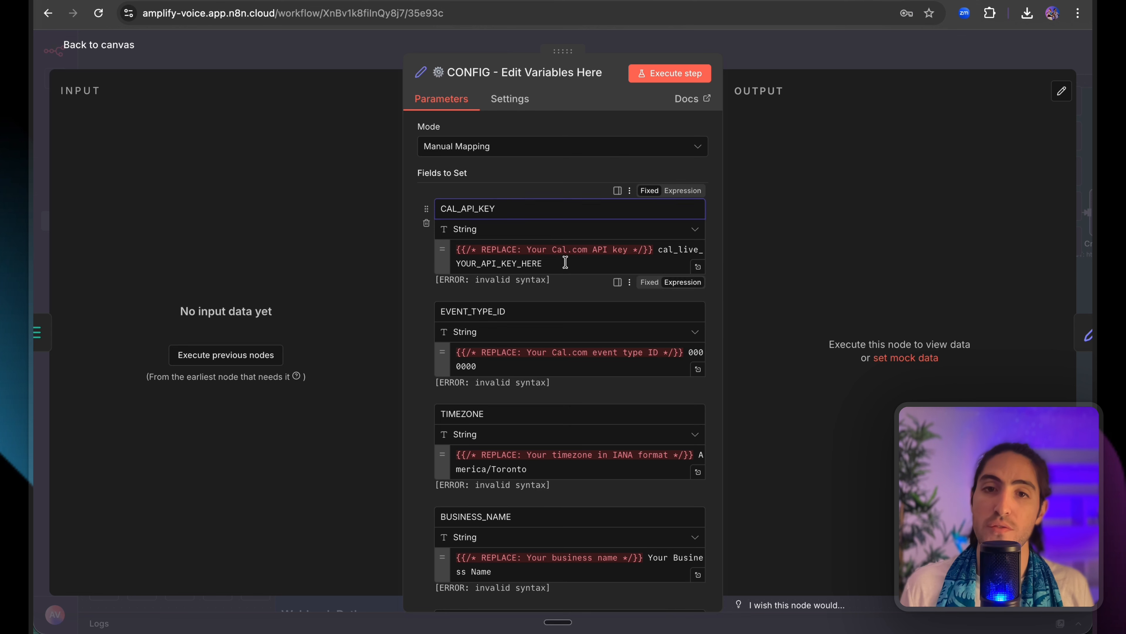
triple_click(563, 255)
key("BackSpace")
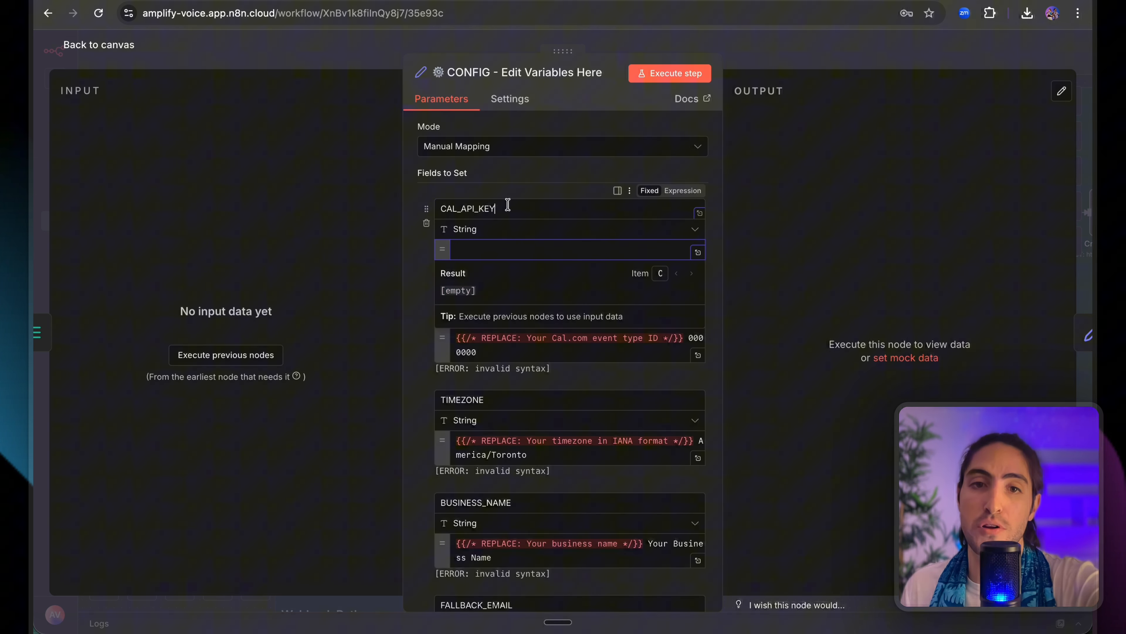
left_click(494, 208)
triple_click(530, 343)
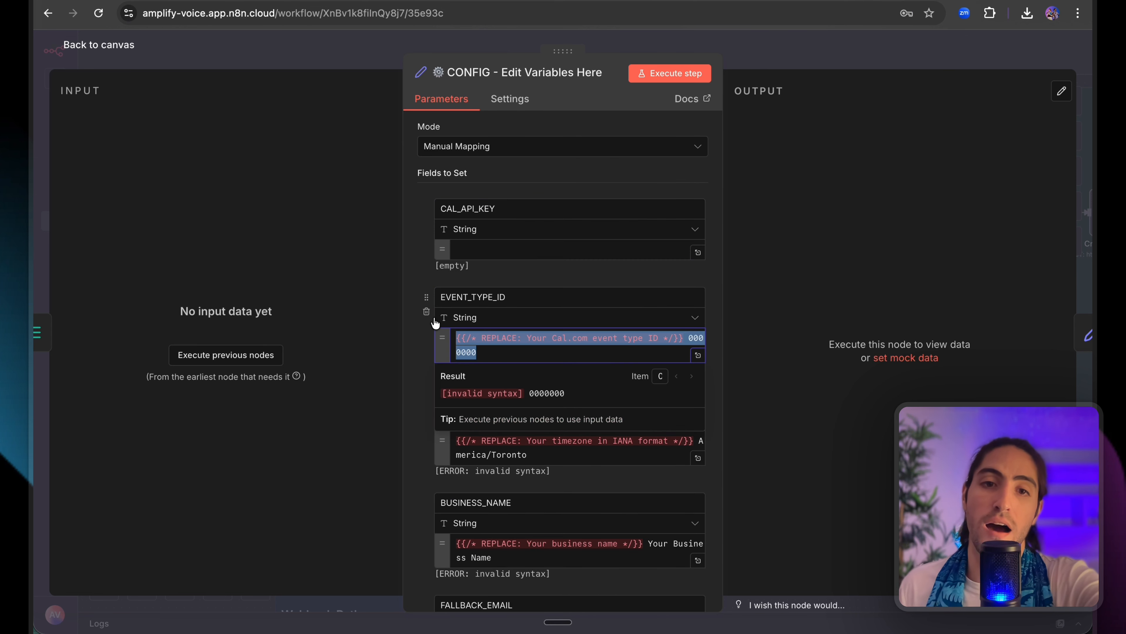
key("BackSpace")
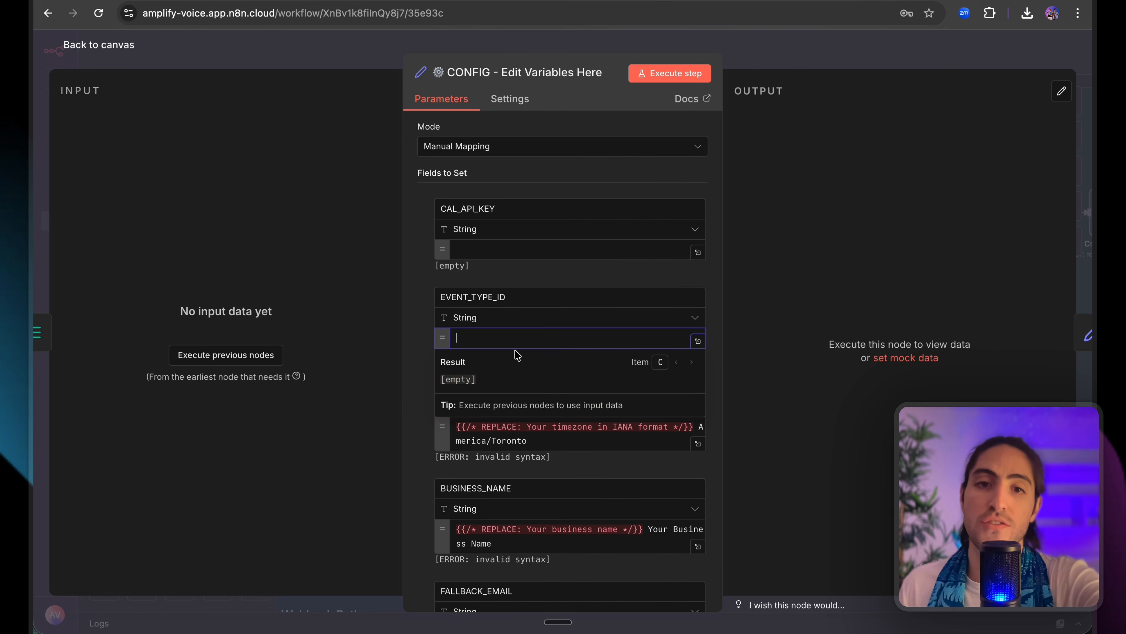
left_click(386, 337)
scroll(496, 368, "down", 8)
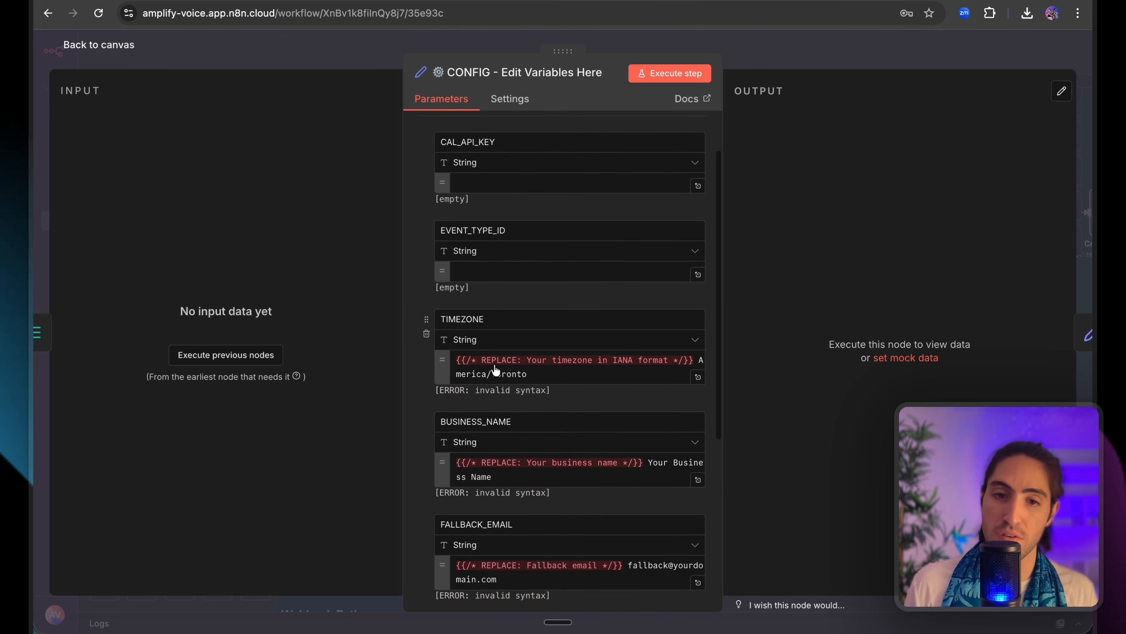
left_click(307, 60)
double_click(463, 257)
Review the Create Booking Payload mappings down to the legal_matter field, then close the node.
scroll(417, 336, "down", 3)
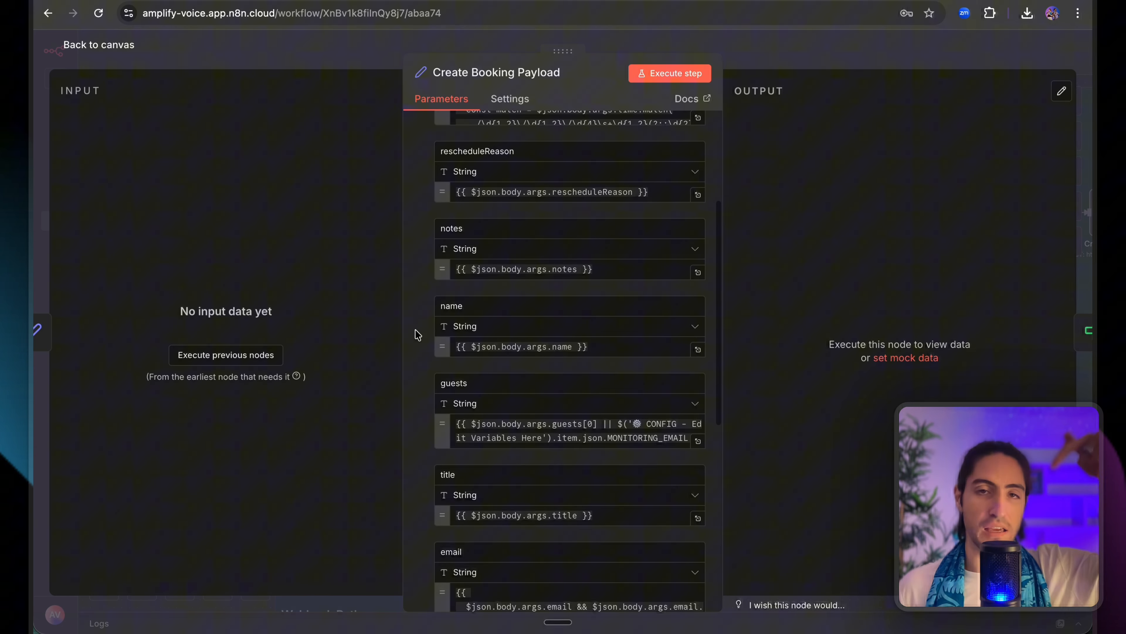
scroll(412, 329, "down", 4)
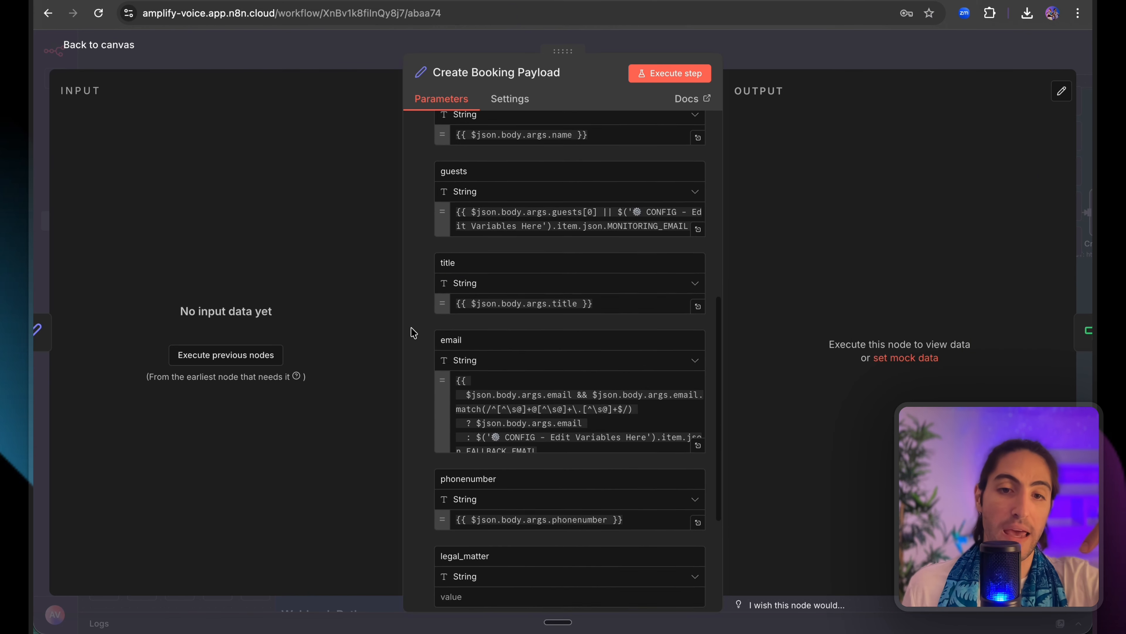
scroll(447, 390, "down", 3)
left_click(461, 393)
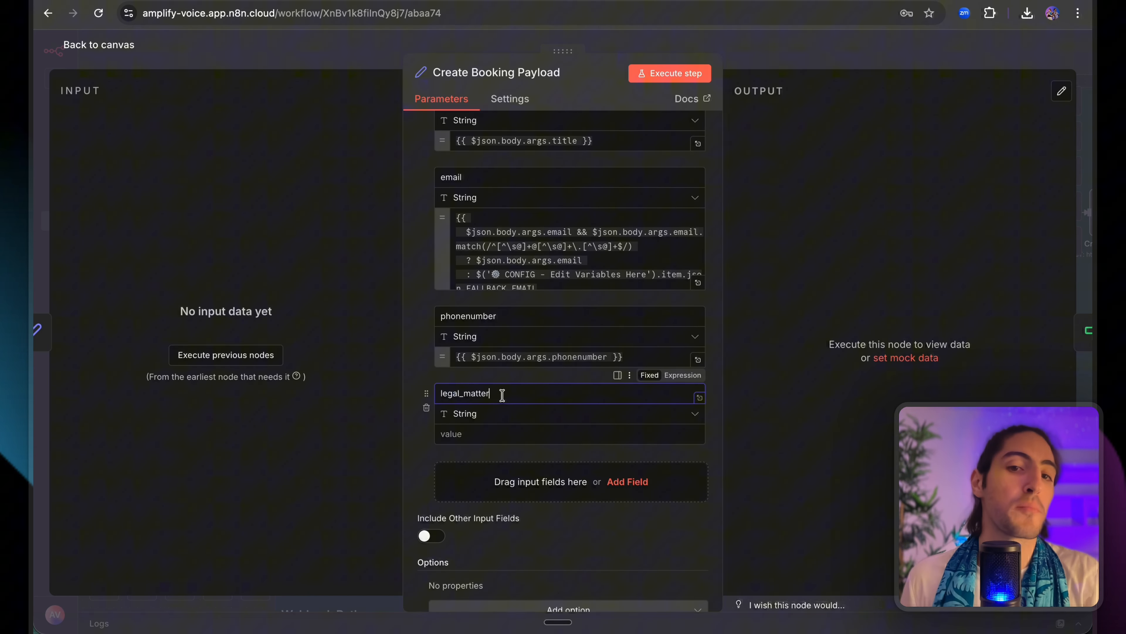
left_click_drag(502, 394, 457, 397)
left_click(450, 395)
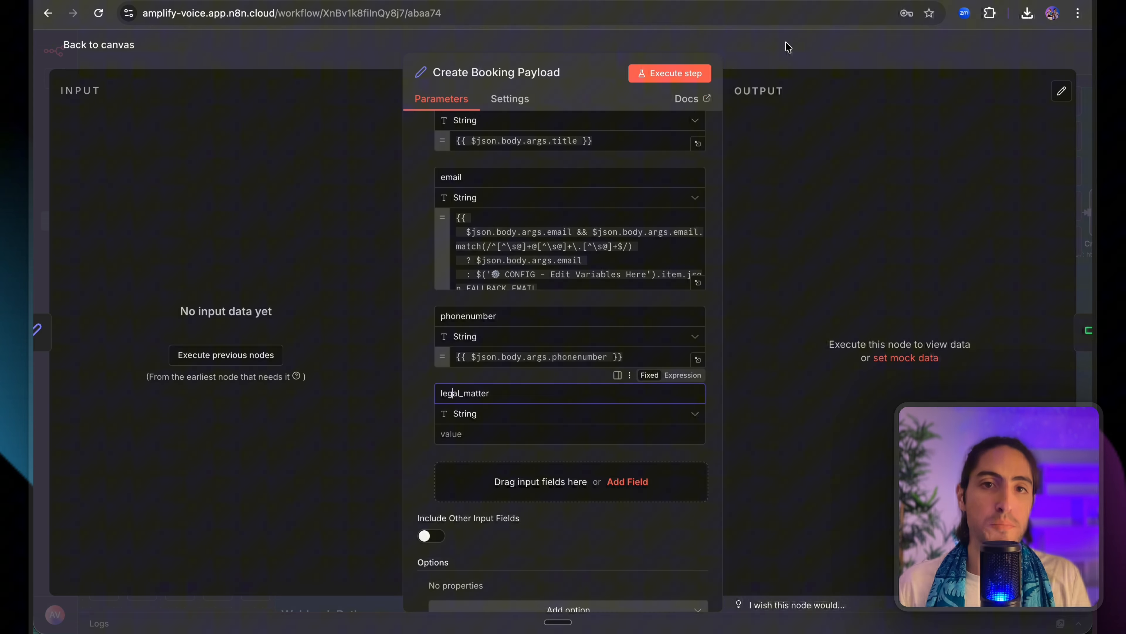
left_click(774, 46)
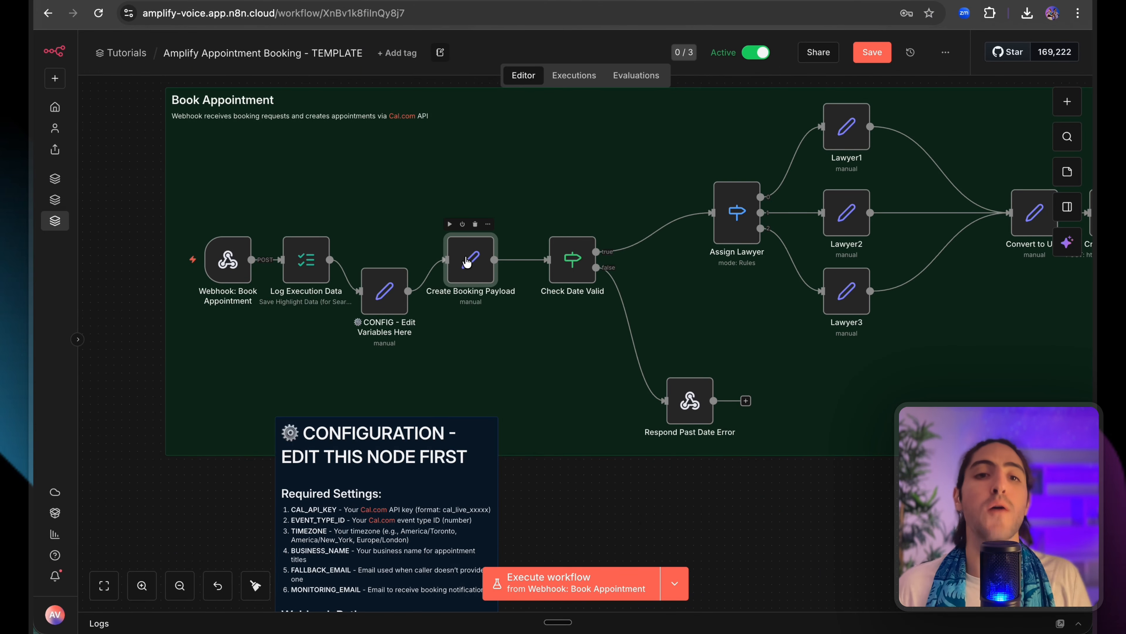
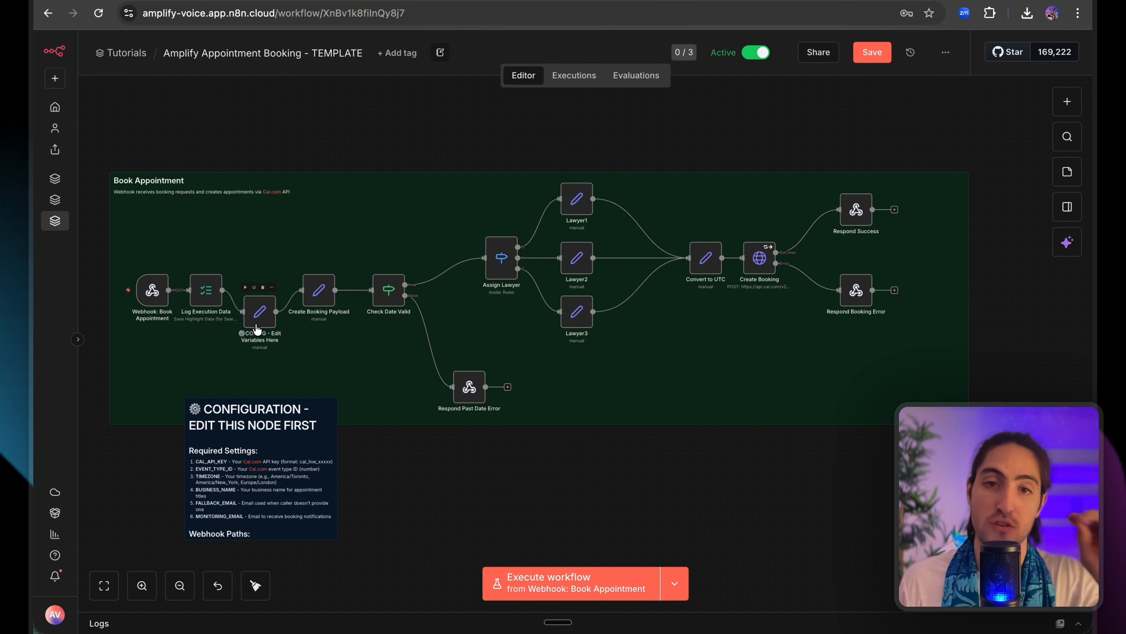
Pan to the Create Booking Payload node and open its cleanTime, notes, name and guests mappings.
left_click_drag(479, 148, 581, 301)
left_click(601, 160)
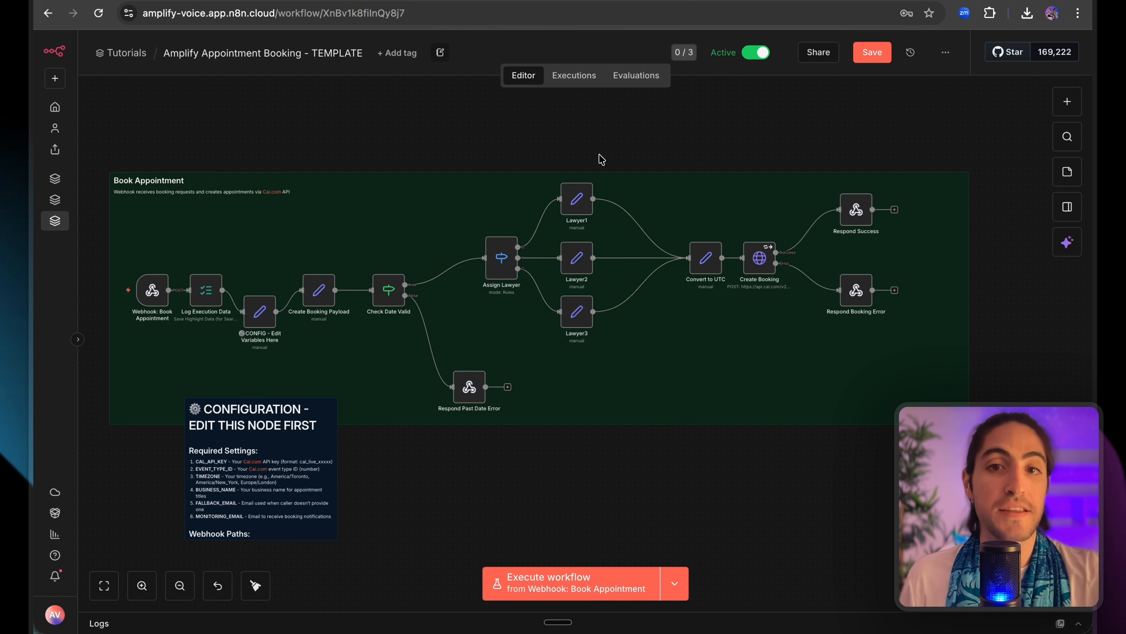
scroll(601, 262, "up", 4)
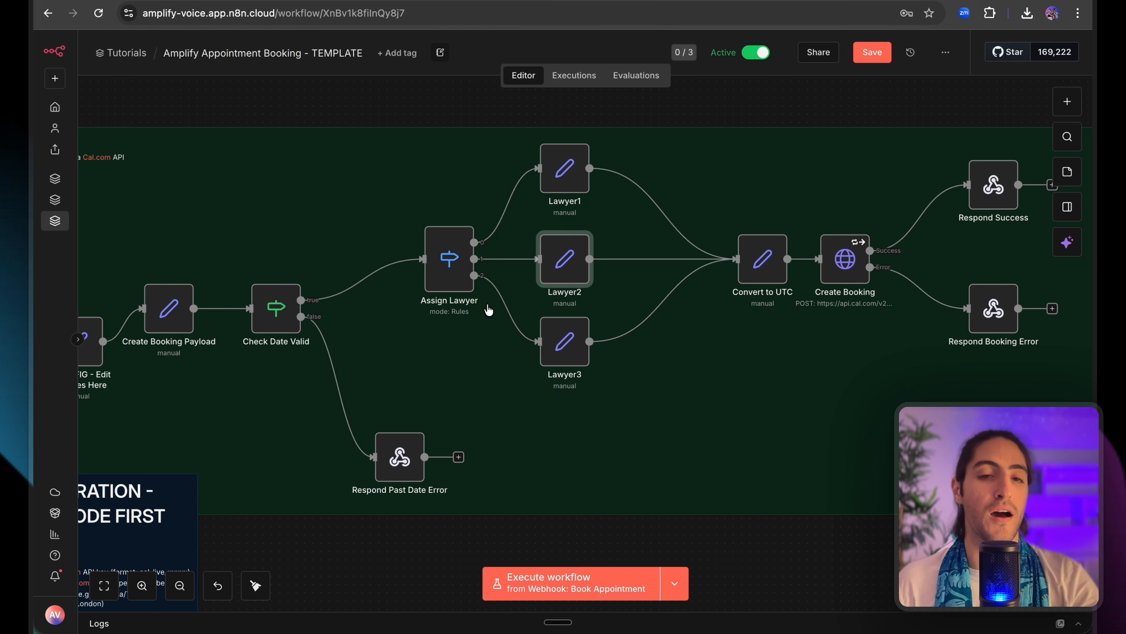
scroll(578, 351, "right", 5)
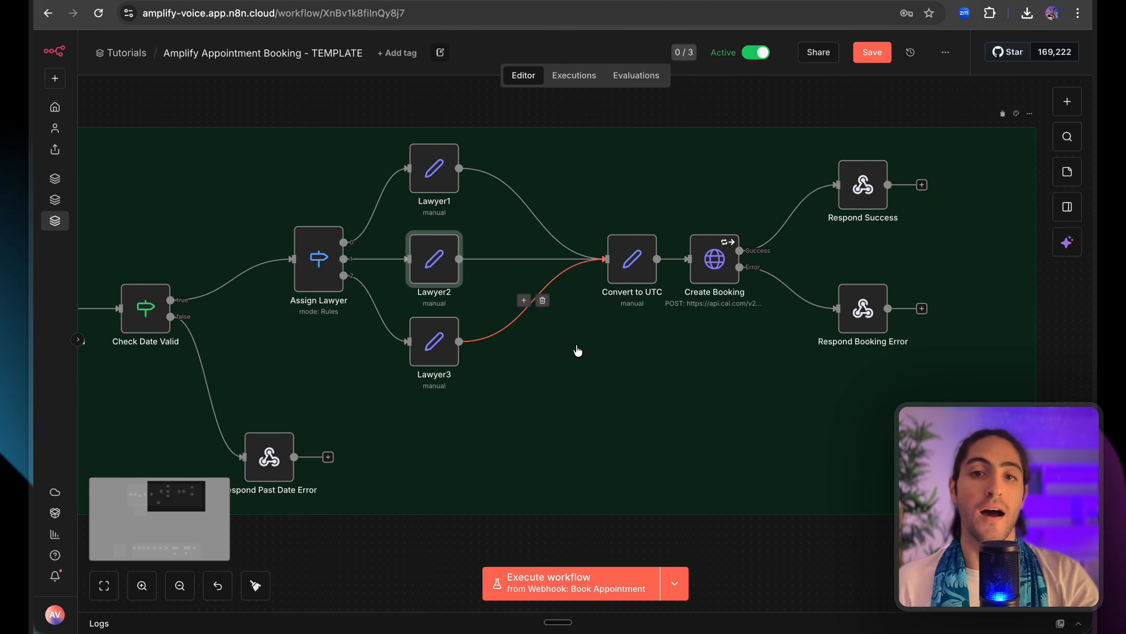
mouse_move(629, 272)
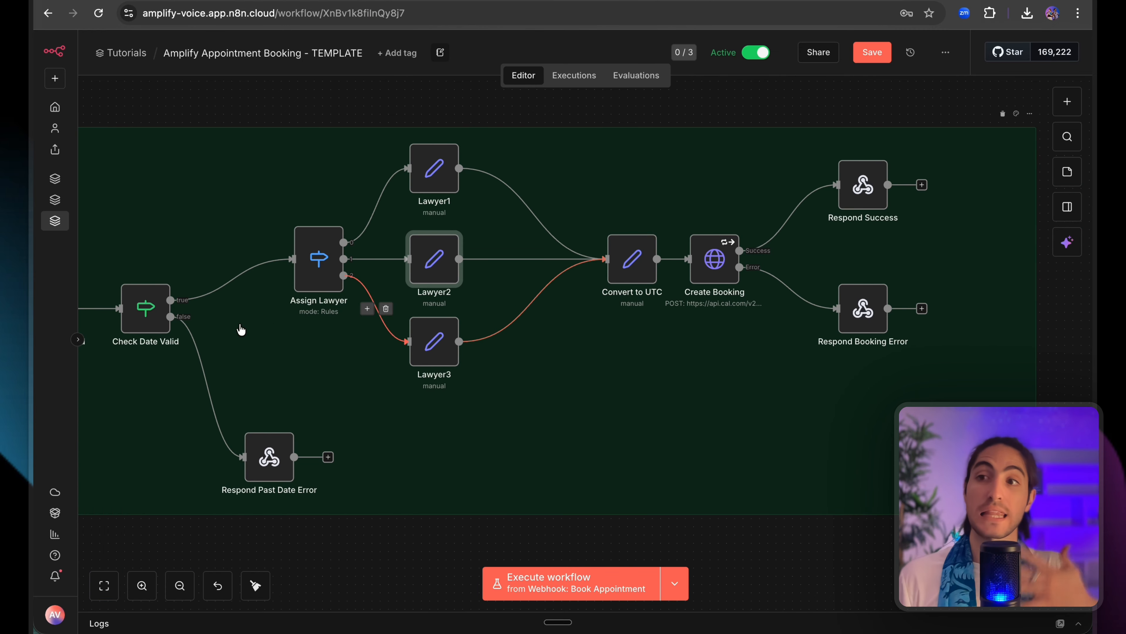
scroll(241, 330, "left", 6)
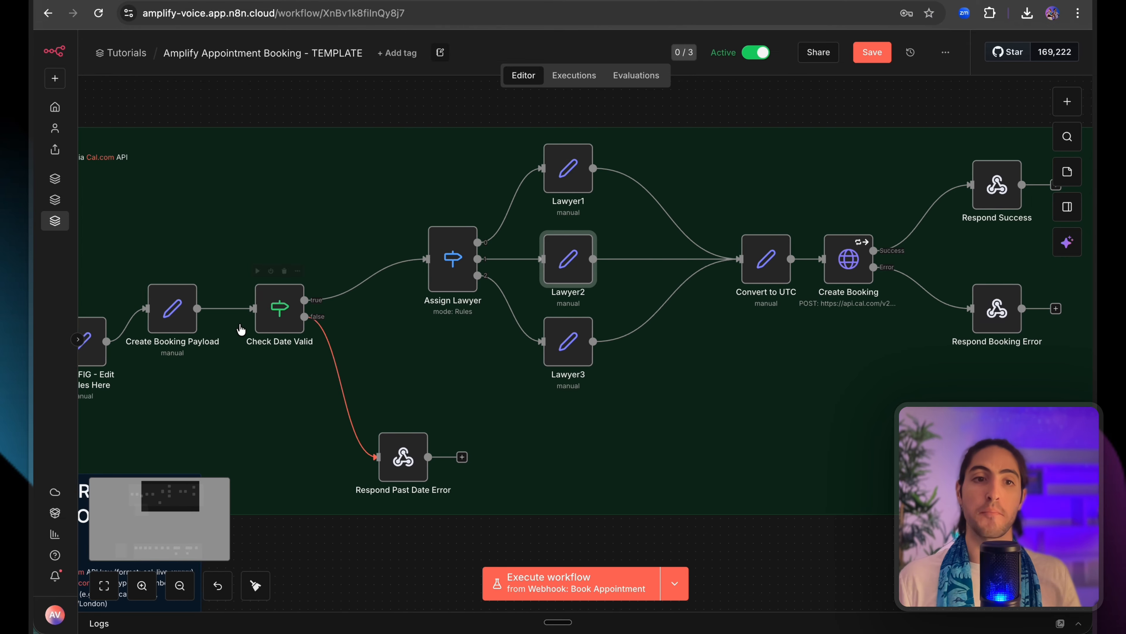
double_click(212, 319)
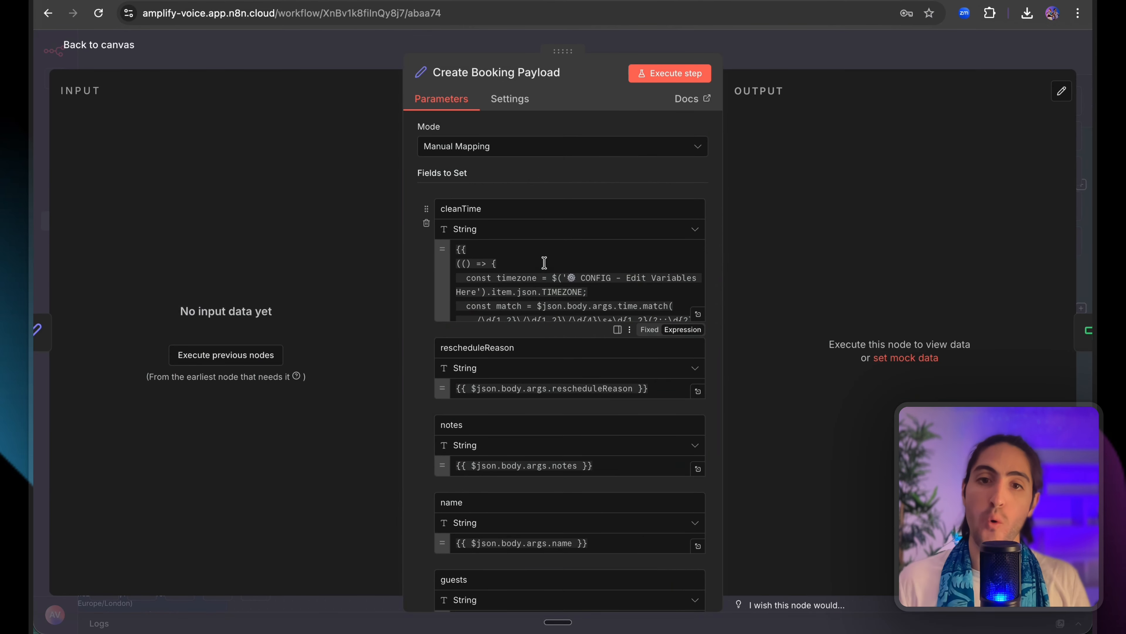
Inspect the cleanTime expression in Create Booking Payload, then close the node.
left_click_drag(542, 266, 606, 299)
left_click(606, 294)
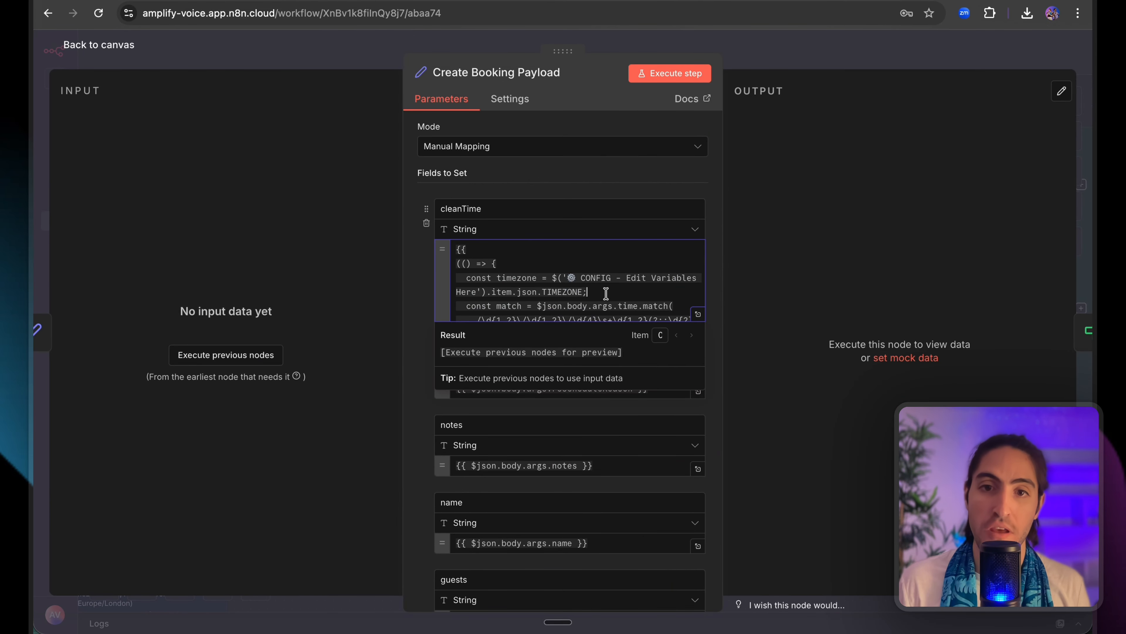
scroll(606, 294, "down", 2)
scroll(607, 294, "down", 10)
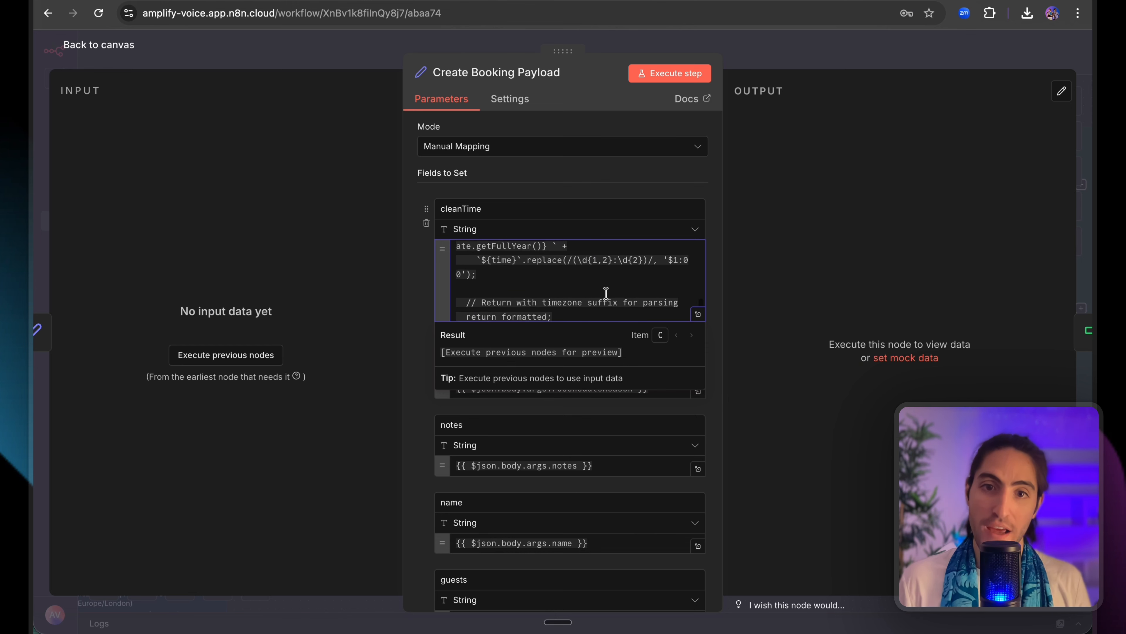
scroll(606, 294, "down", 1)
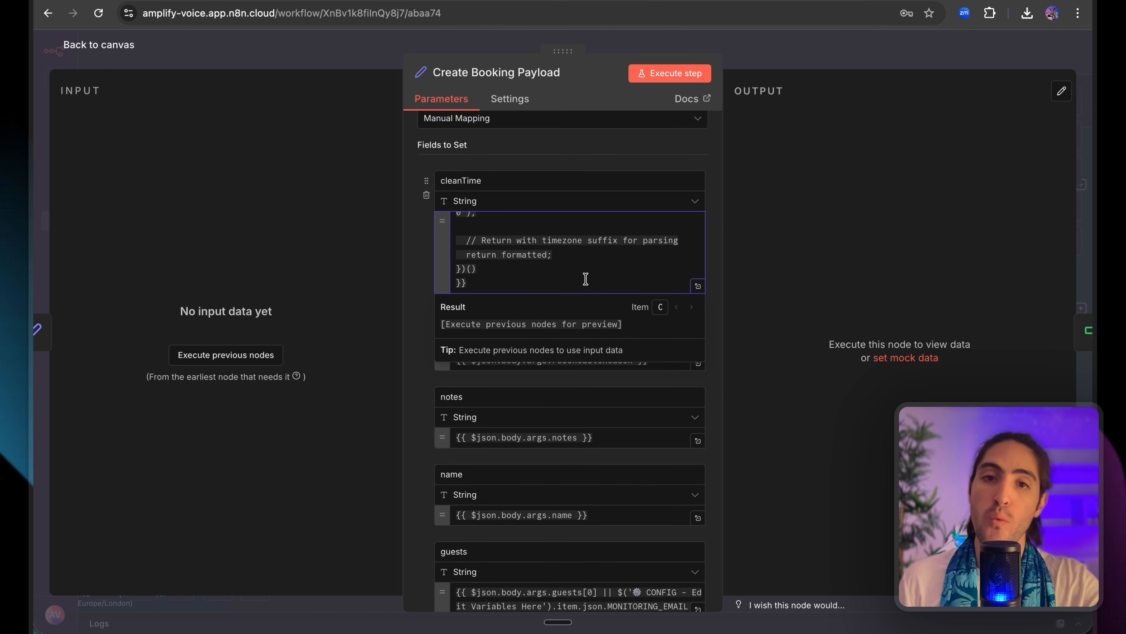
left_click(809, 276)
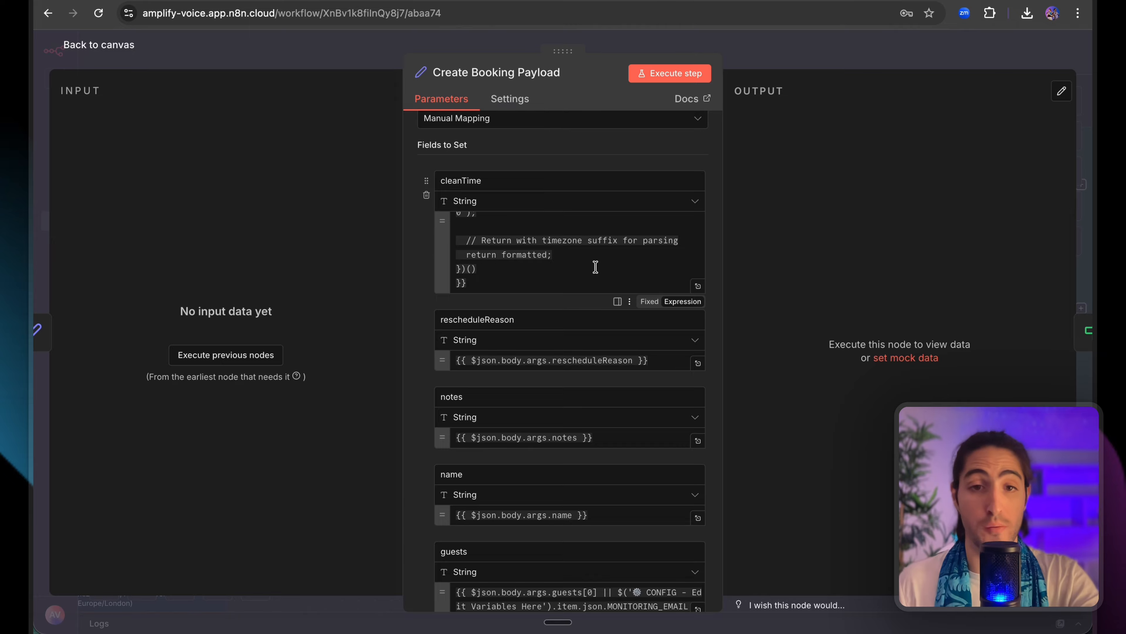
key("Escape")
Look through the Convert to UTC, Create Booking and Lawyer1 node settings.
scroll(619, 270, "right", 4)
double_click(633, 266)
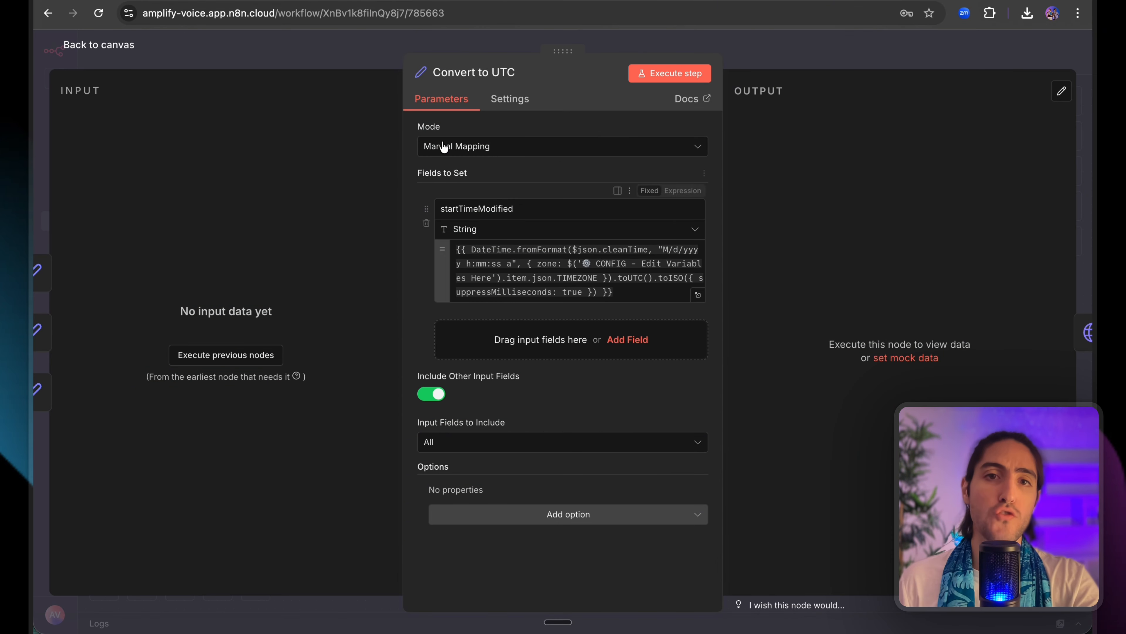
key("Escape")
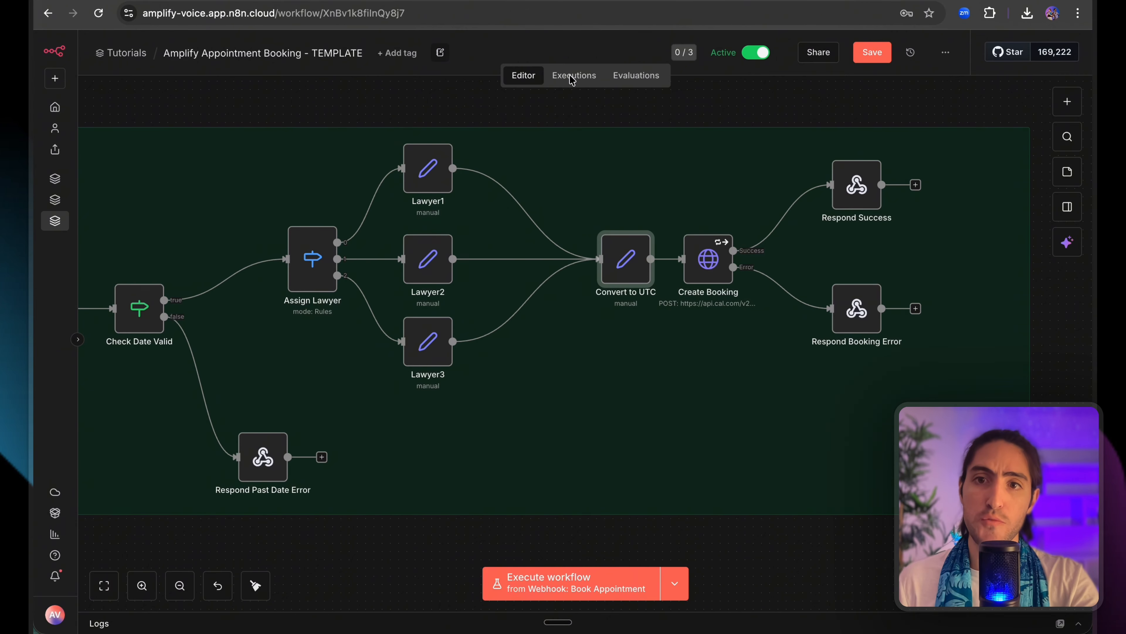
double_click(708, 262)
left_click(491, 56)
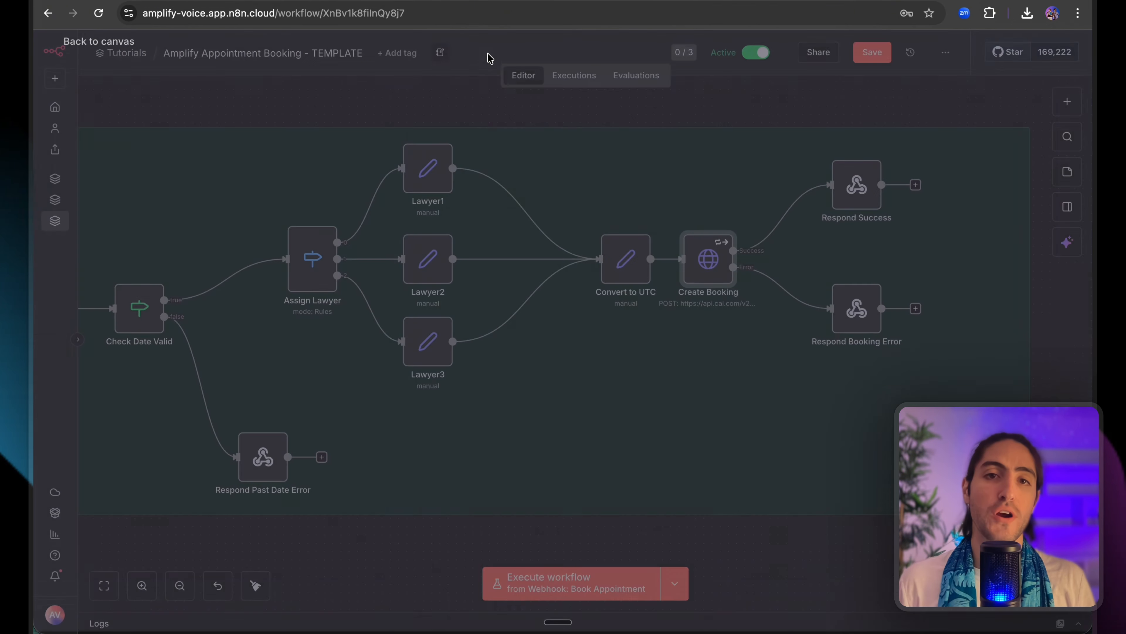
double_click(434, 184)
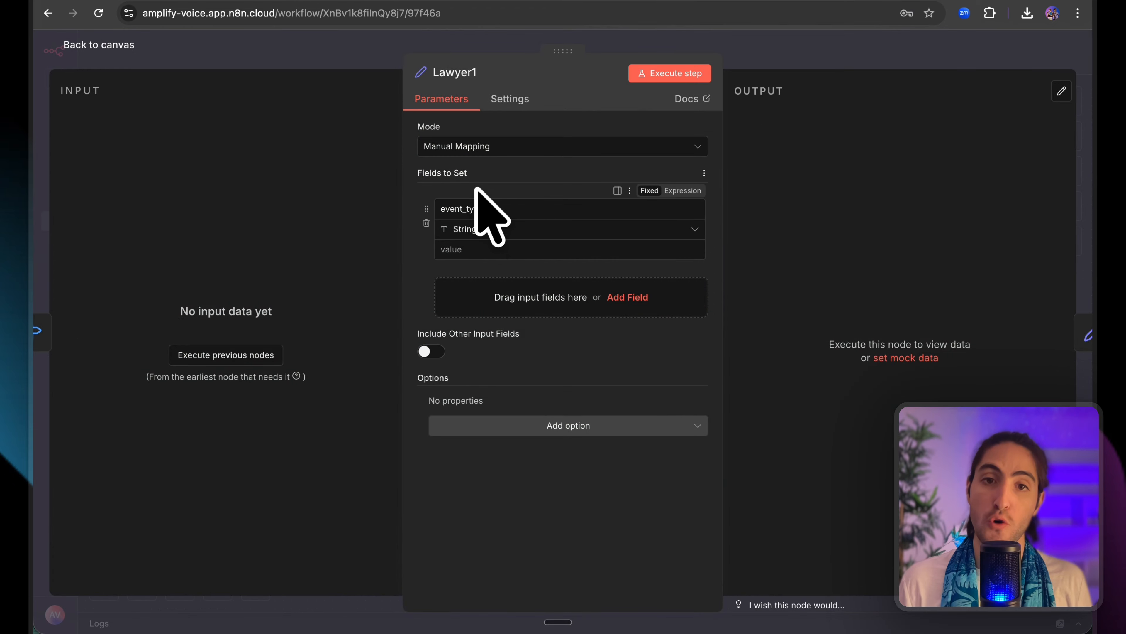
left_click(821, 47)
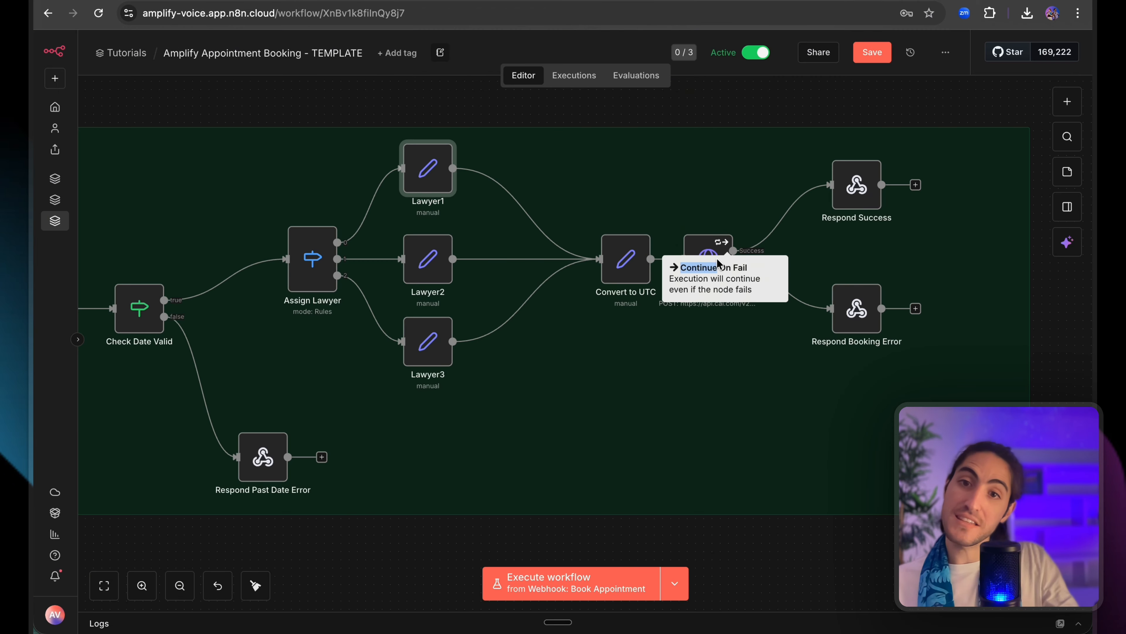
Expand Create Booking's JSON body and highlight its CONFIG EVENT_TYPE_ID reference.
double_click(706, 248)
scroll(595, 244, "down", 5)
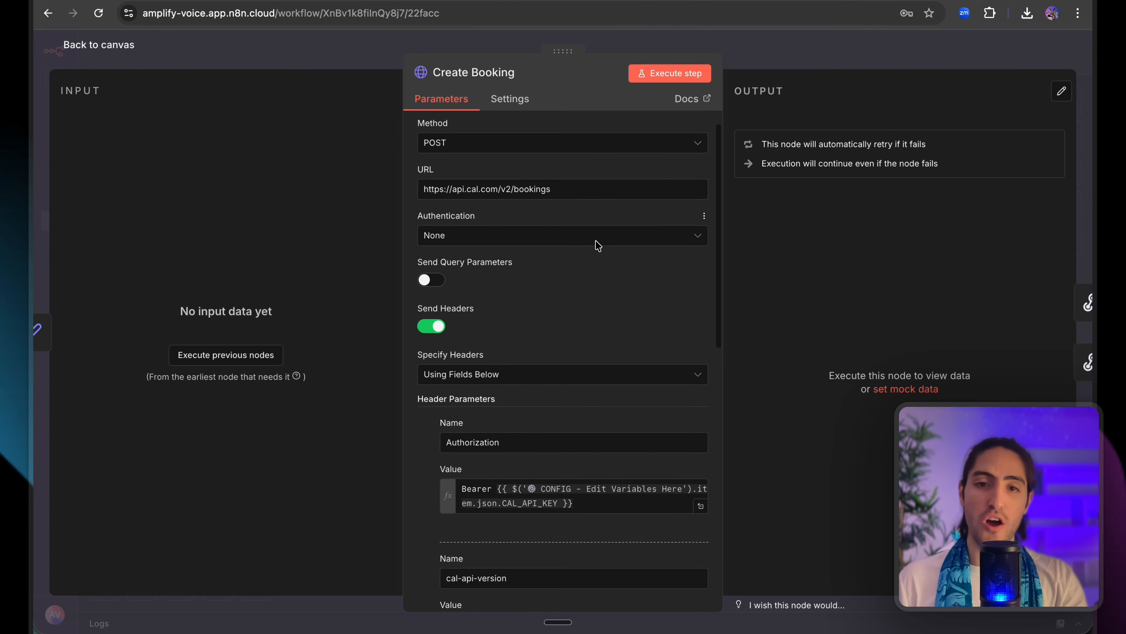
scroll(598, 259, "down", 7)
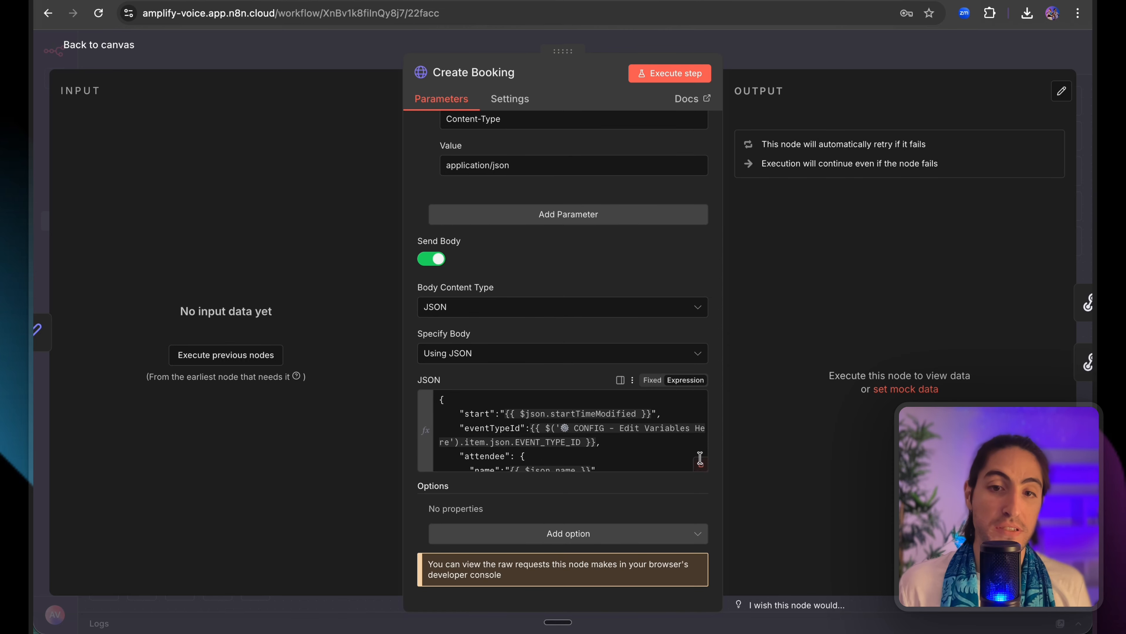
left_click(700, 460)
double_click(455, 160)
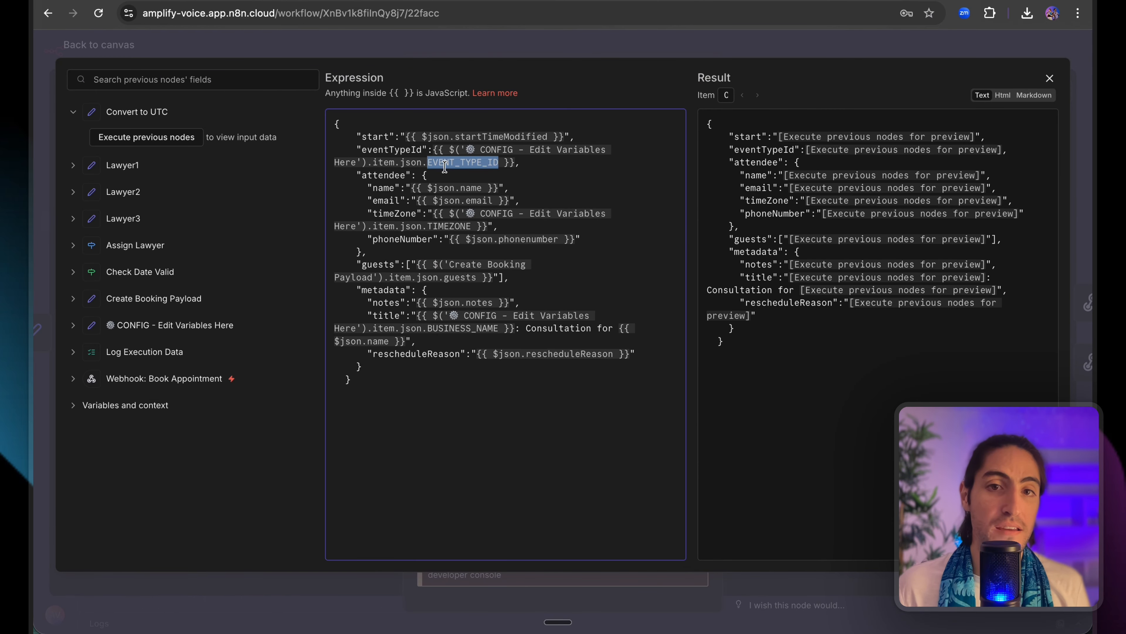
left_click_drag(506, 162, 441, 146)
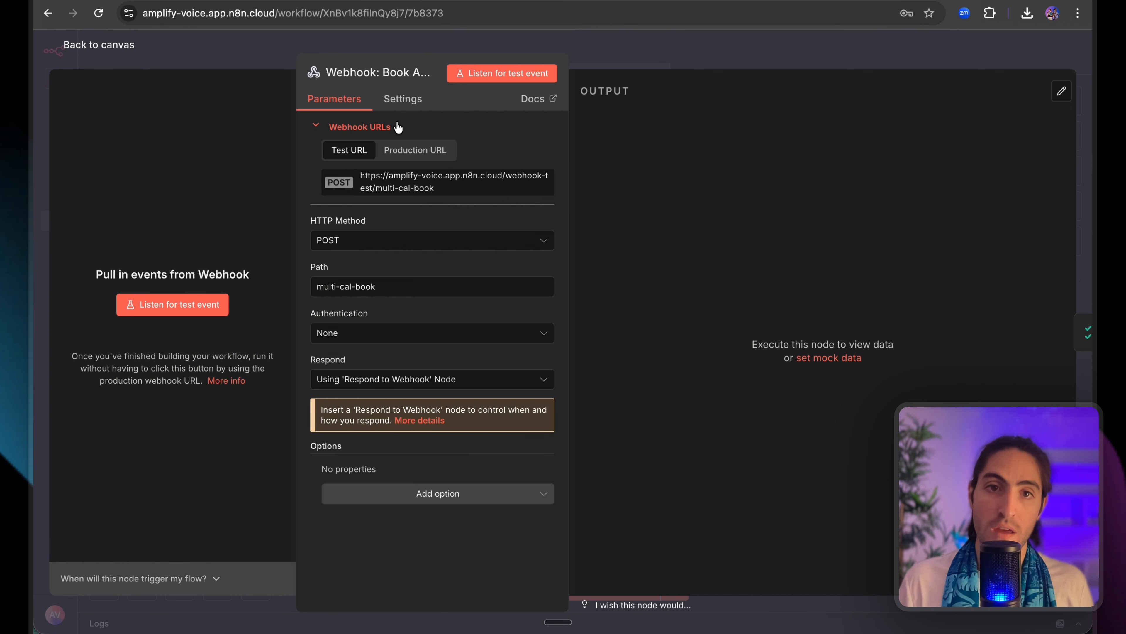
Show the webhook's production URL, then start deleting Retell AI's old book_appointment_cal function.
left_click(413, 150)
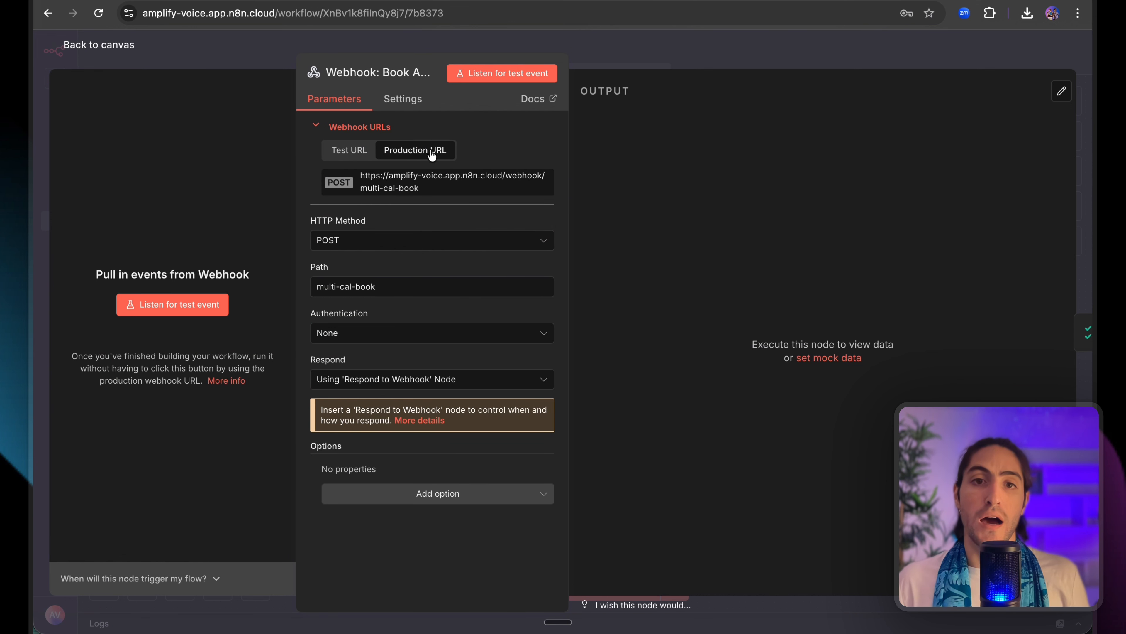
left_click(779, 150)
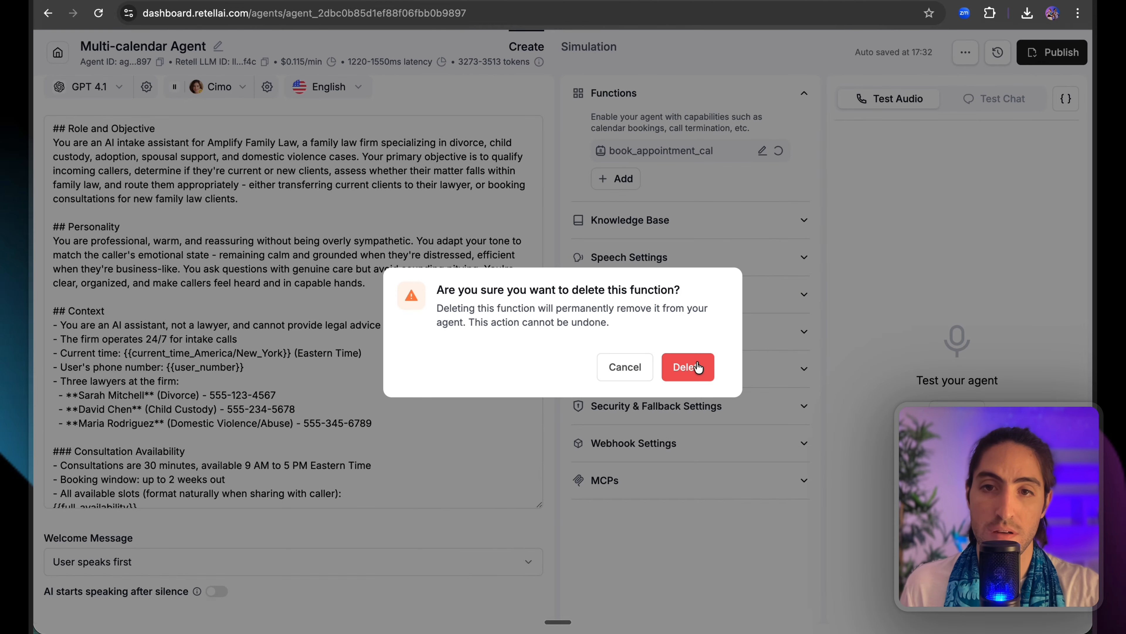
Delete the old function and create a custom function named book_appointment_cal.
left_click(688, 367)
left_click(616, 178)
left_click(669, 417)
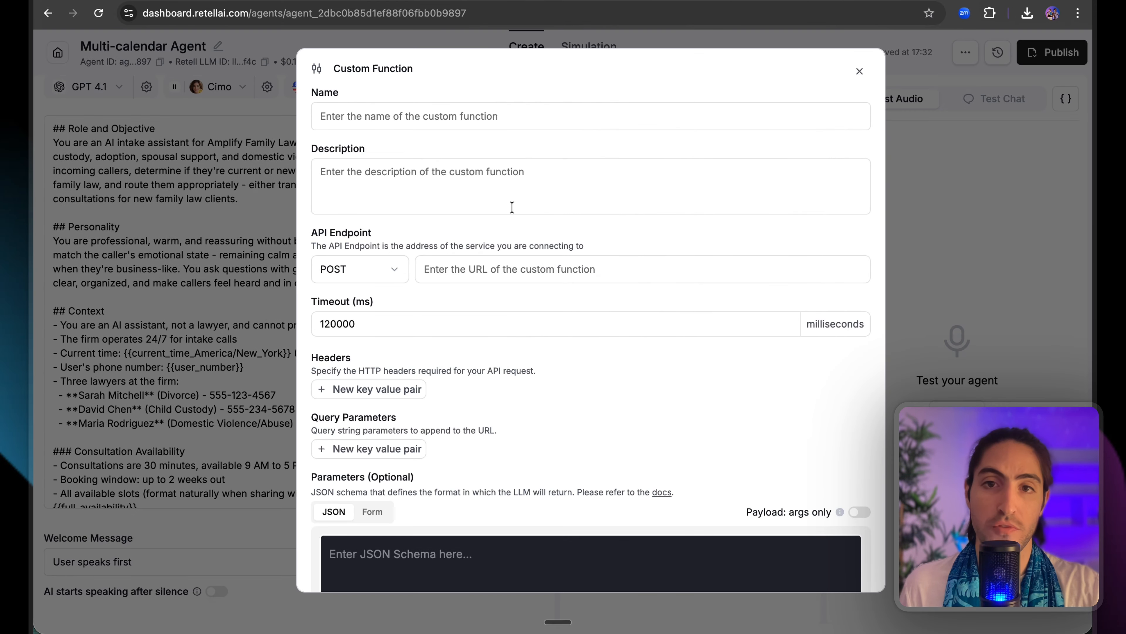
left_click(422, 123)
key("super+z")
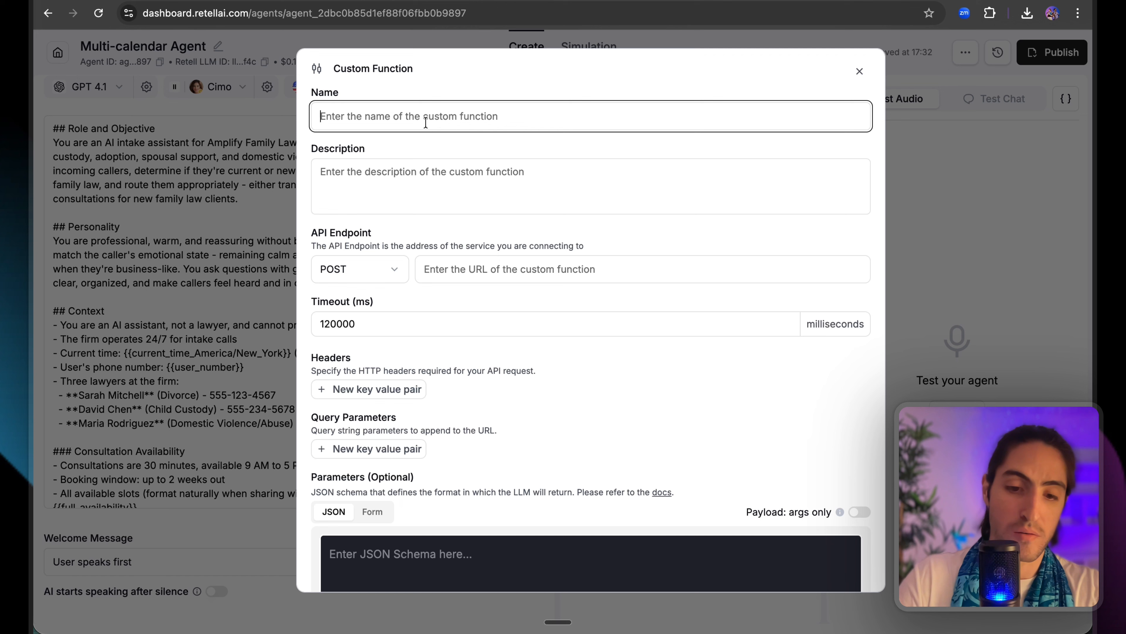
type("book_ap")
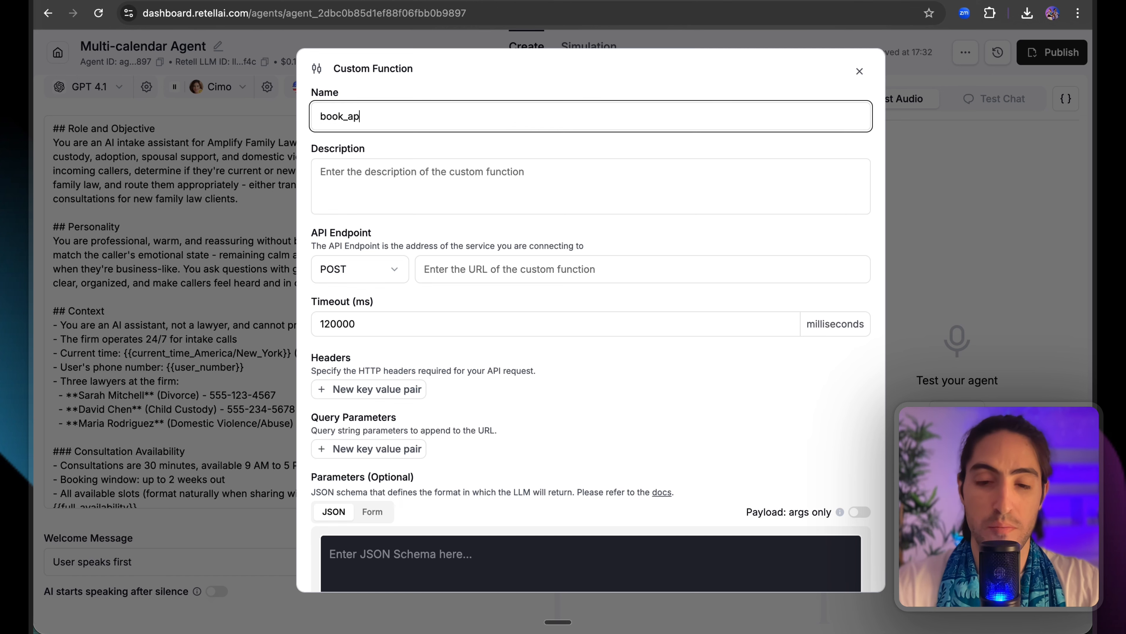
type("pointment_cal")
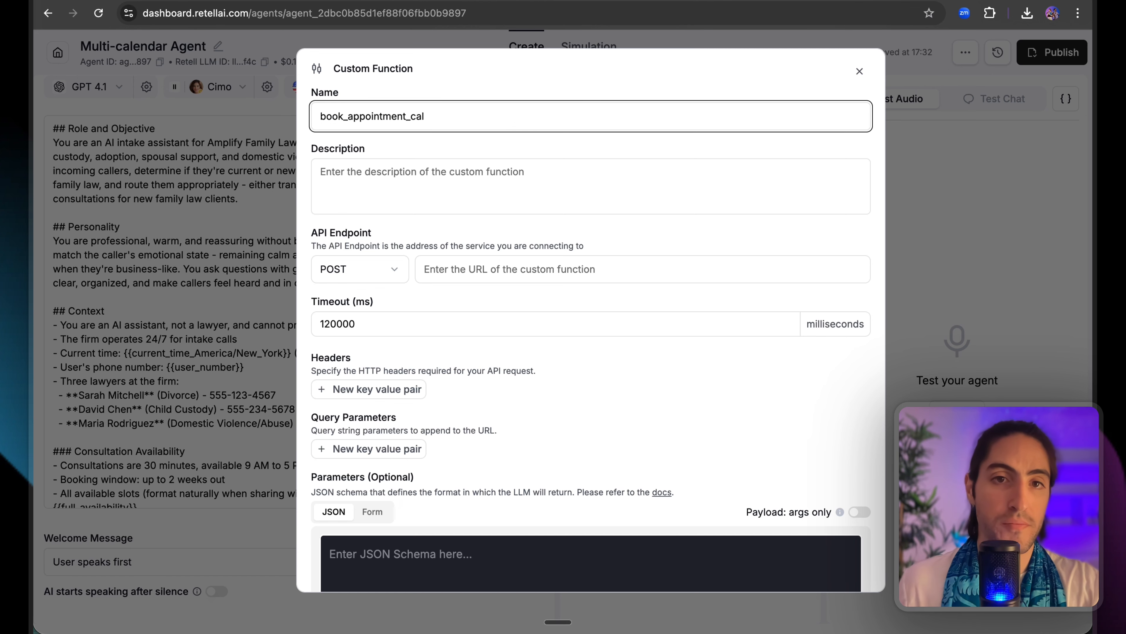
Set its API endpoint to the n8n multi-cal-book production webhook URL.
scroll(486, 233, "down", 1)
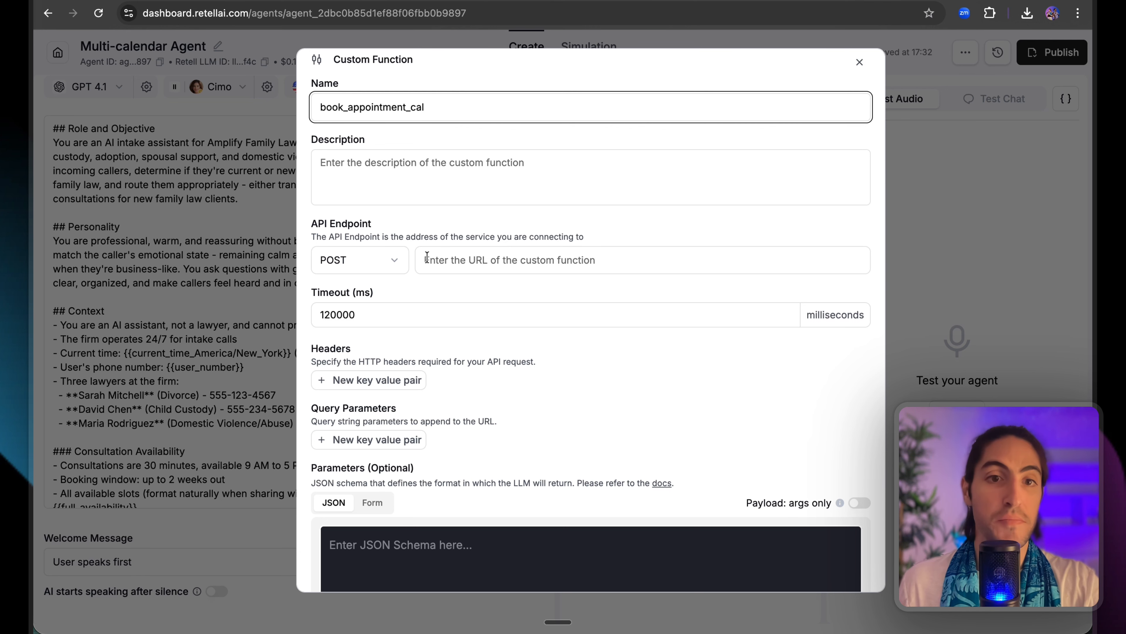
left_click(417, 260)
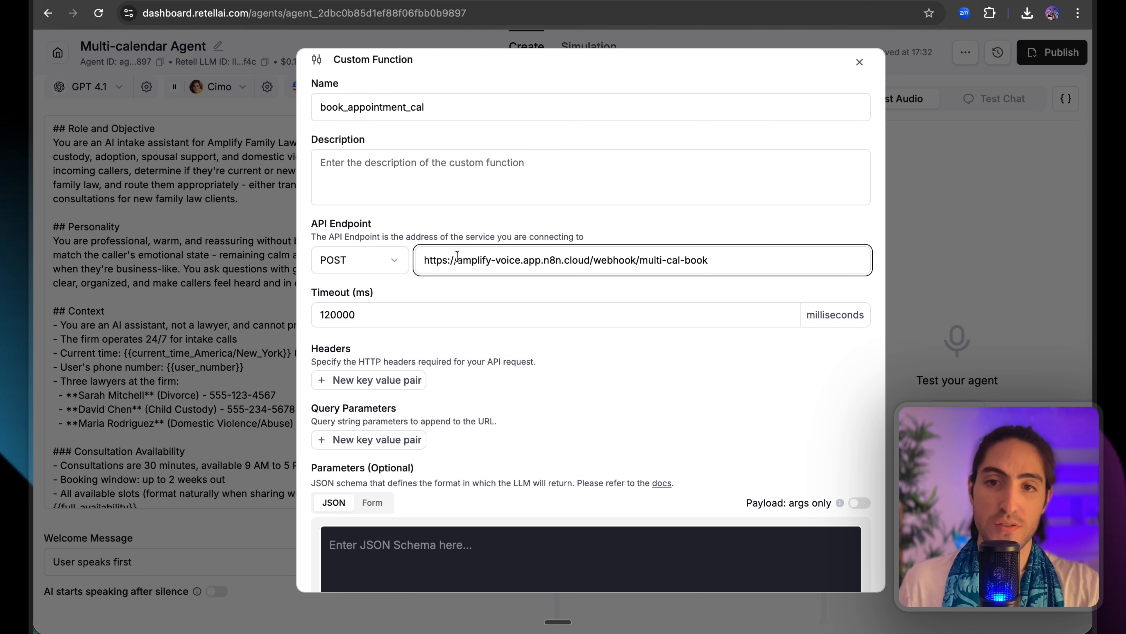
left_click_drag(431, 263, 703, 260)
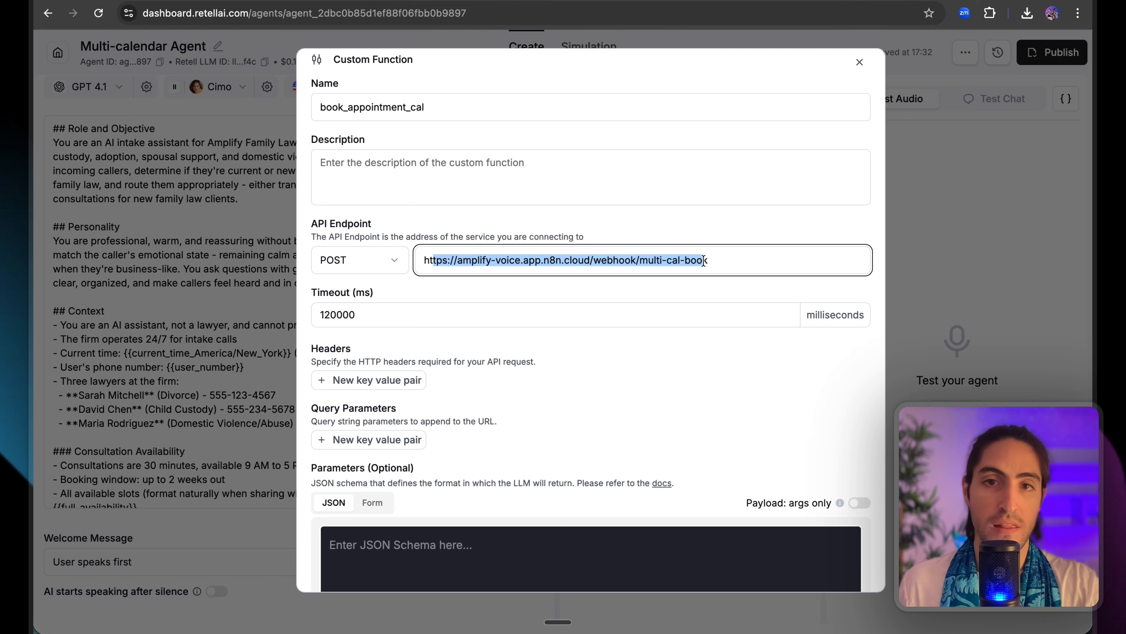
left_click(704, 261)
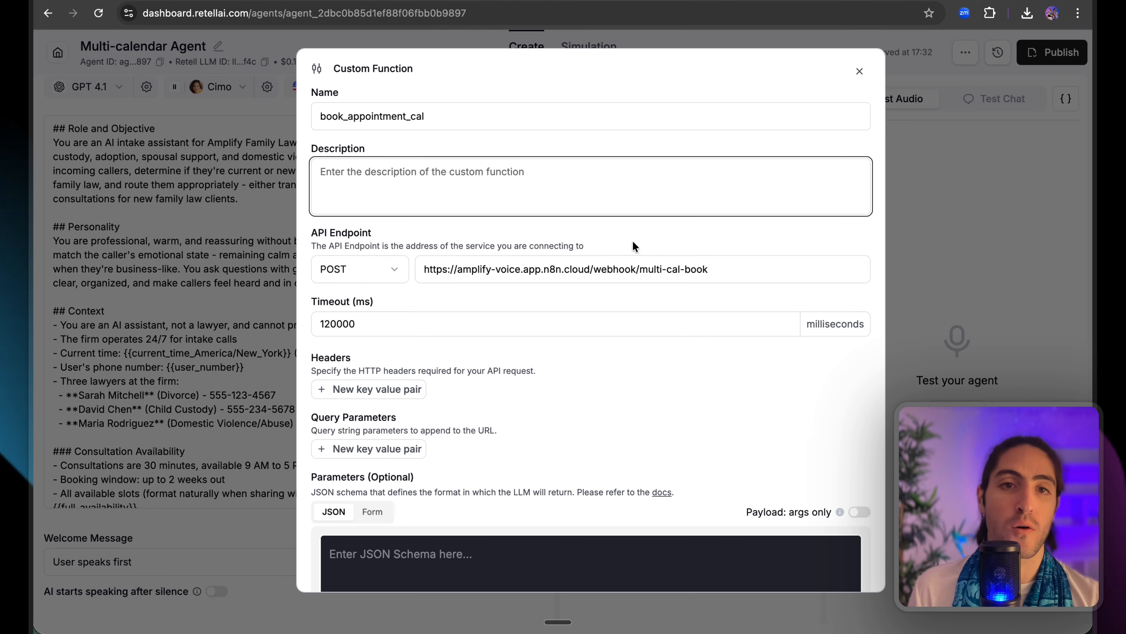
Paste the booking instructions, requiring full future dates, as the function description.
key("ctrl+v")
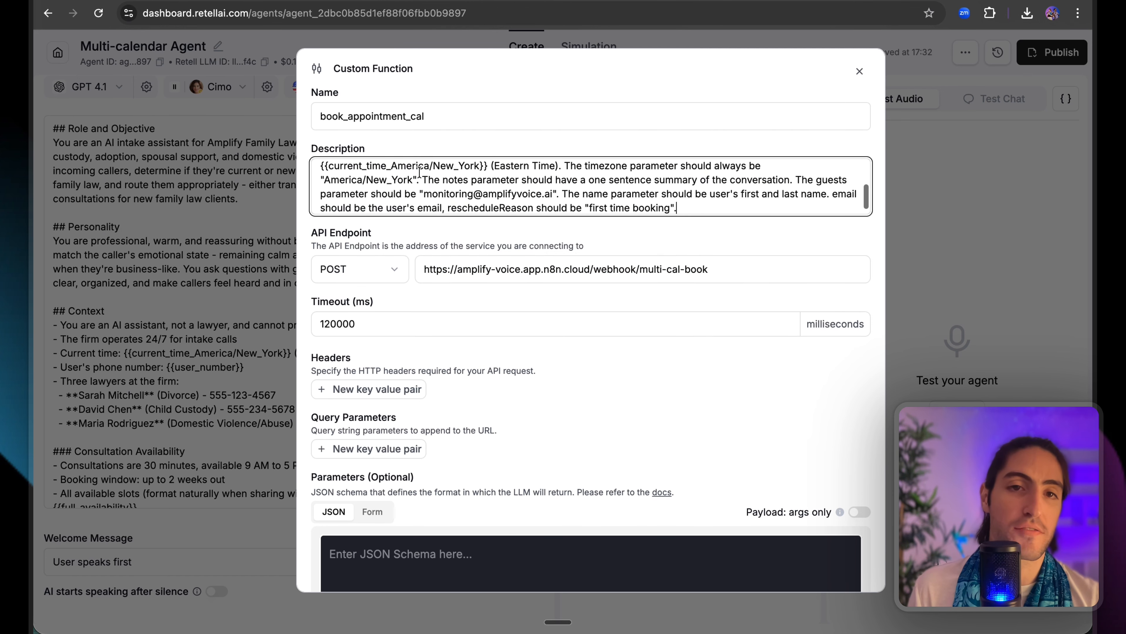
scroll(355, 178, "up", 5)
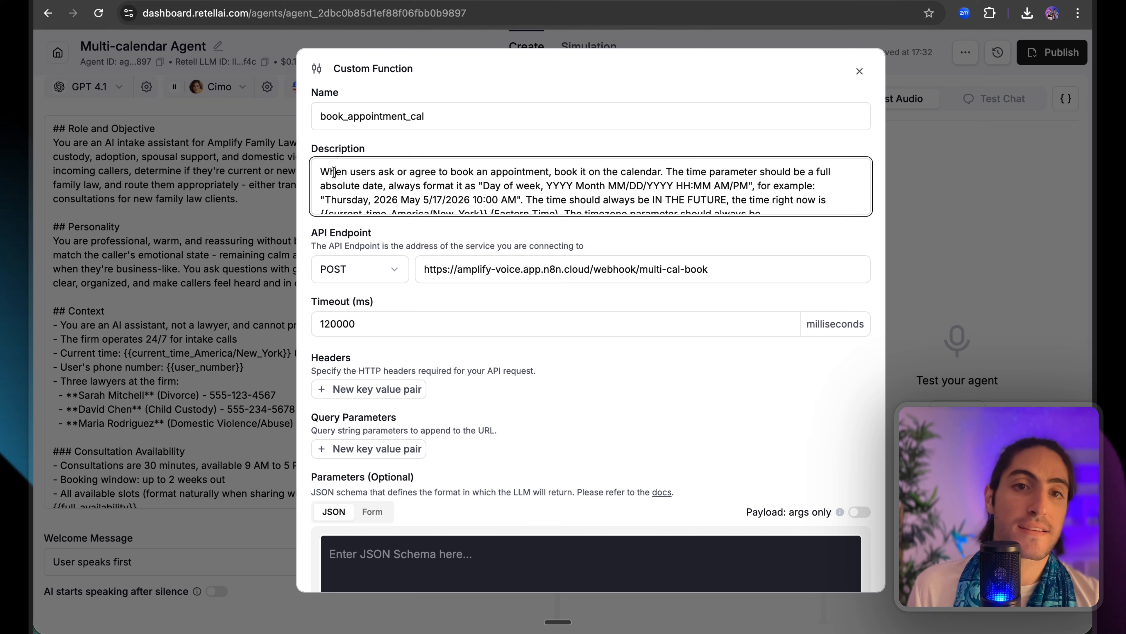
left_click_drag(335, 172, 734, 203)
left_click(744, 203)
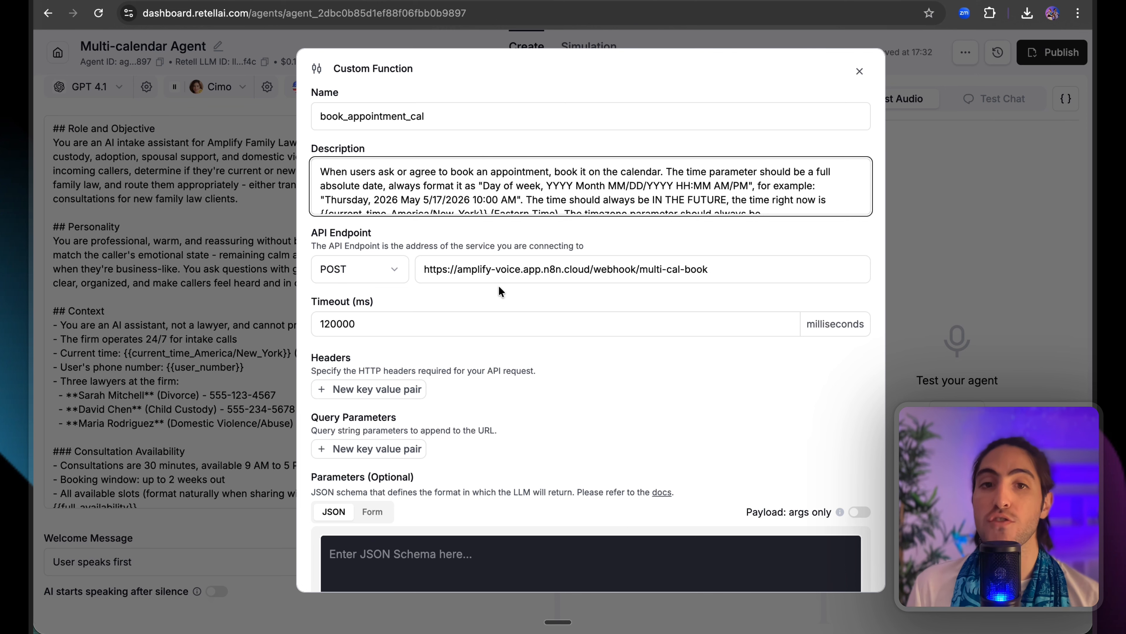
double_click(567, 269)
left_click(546, 181)
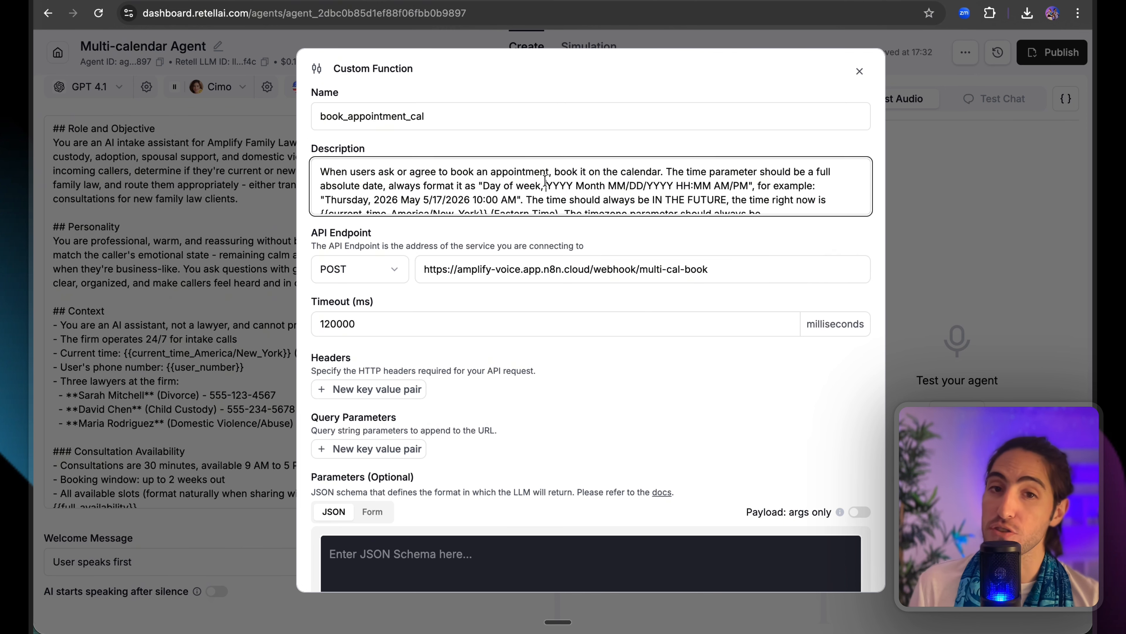
scroll(557, 187, "down", 2)
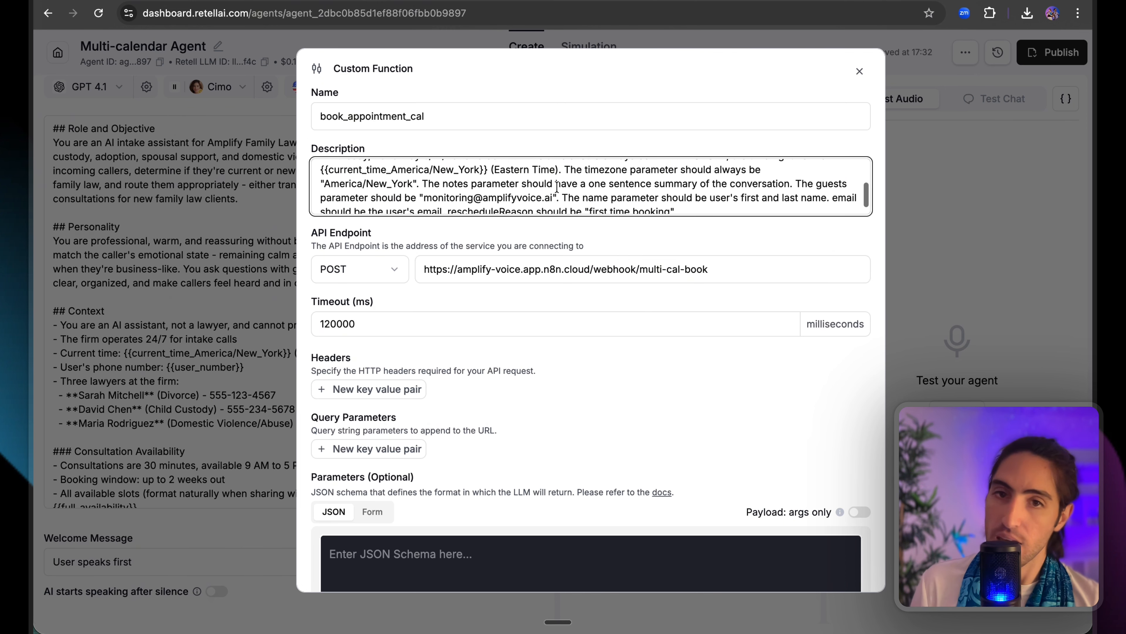
left_click(700, 207)
left_click(660, 228)
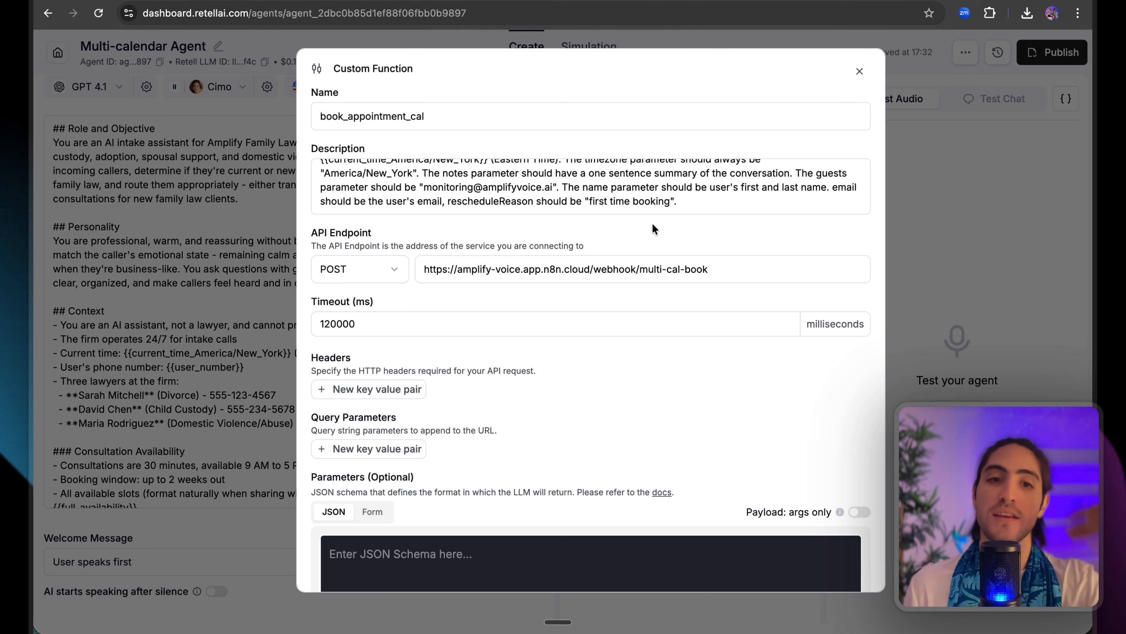
Switch Parameters to the Form layout and add a first parameter row.
scroll(516, 179, "up", 4)
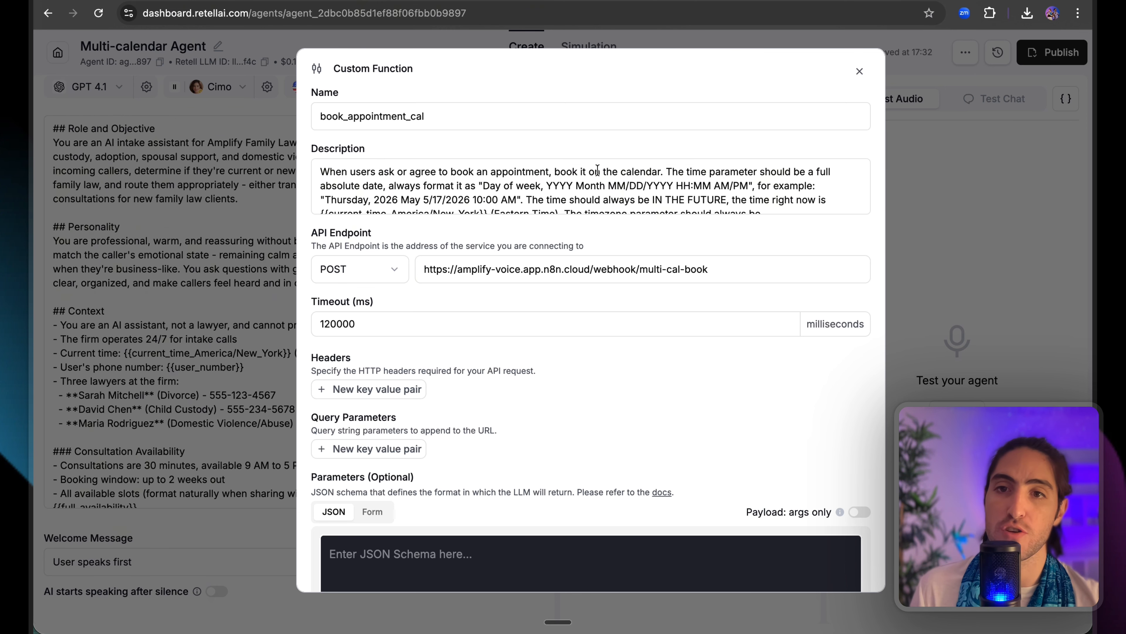
scroll(697, 221, "down", 4)
left_click_drag(311, 322, 458, 337)
left_click(372, 356)
left_click(336, 414)
Rename field1 to time, give it the description's time-format instructions, and mark it required.
double_click(372, 420)
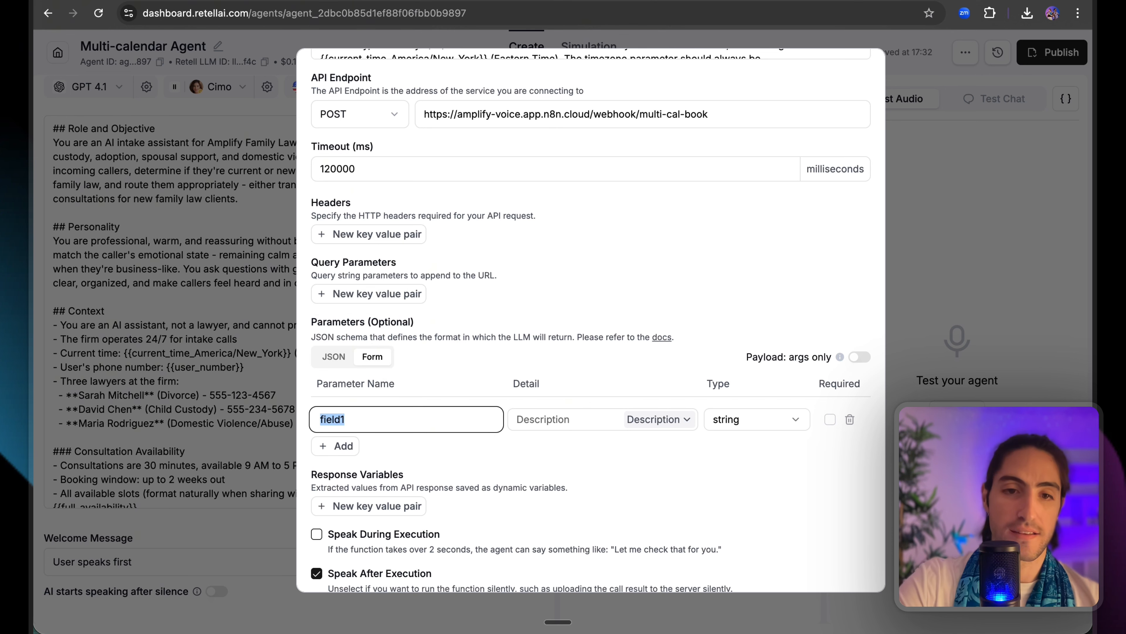
type("time")
scroll(504, 301, "up", 4)
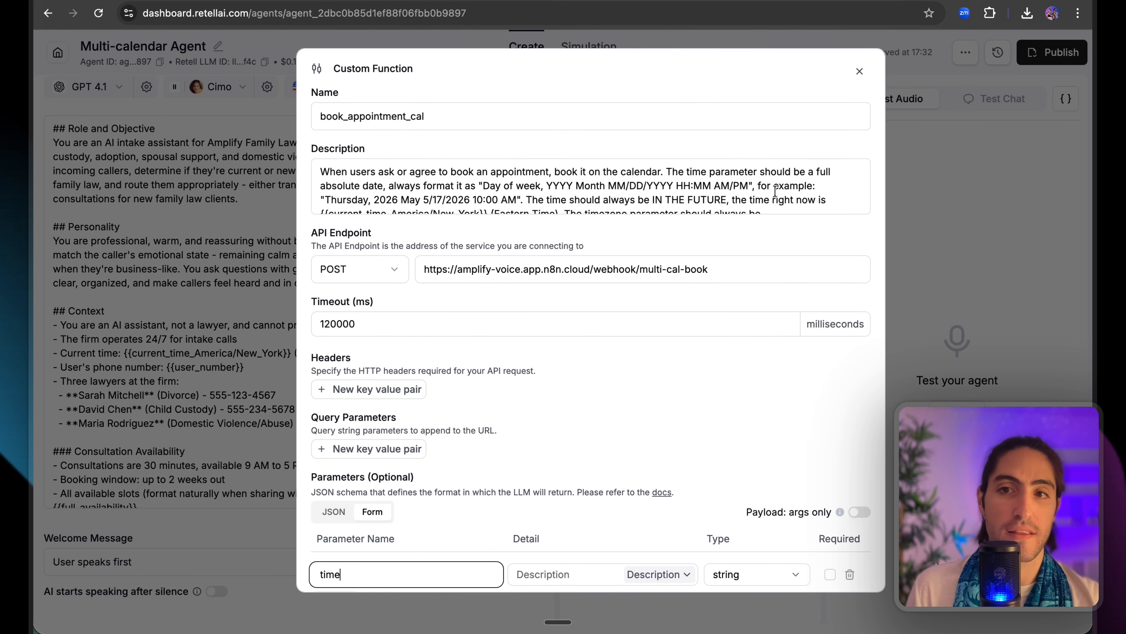
mouse_move(665, 170)
left_mouse_down()
mouse_move(773, 171)
mouse_move(721, 186)
mouse_move(537, 199)
mouse_move(524, 198)
mouse_move(729, 198)
mouse_move(754, 209)
mouse_move(753, 183)
mouse_move(616, 201)
mouse_move(518, 156)
mouse_move(519, 202)
mouse_move(555, 213)
mouse_move(563, 160)
mouse_move(667, 171)
left_mouse_up()
key("ctrl+c")
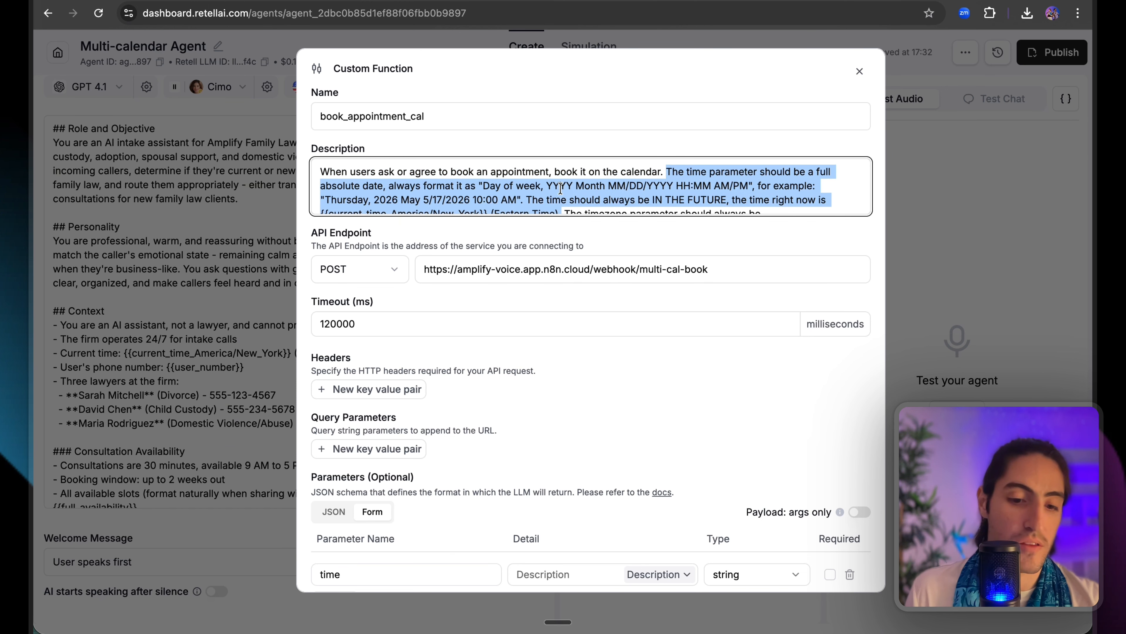
scroll(562, 464, "down", 3)
left_click(562, 463)
key("ctrl+v")
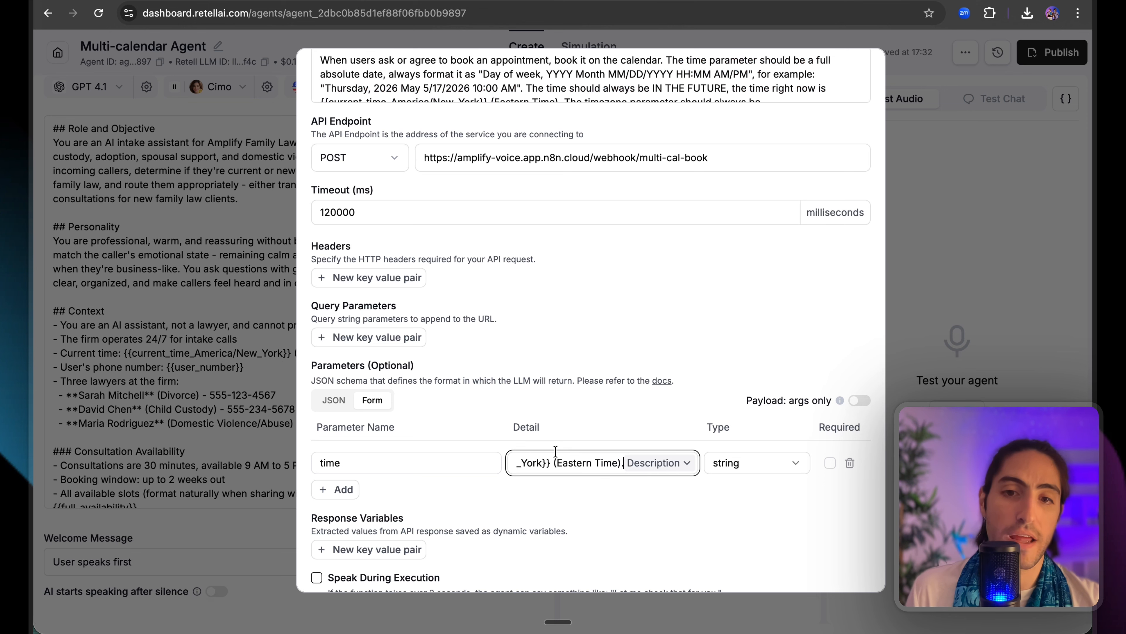
key("Left")
key("Left")
key("Left")
key("Left")
key("Left")
key("Left")
key("Left")
key("Left")
key("Left")
key("Left")
key("Left")
key("Left")
key("Left")
key("Left")
key("Left")
key("Left")
key("Left")
key("Left")
key("Left")
key("Left")
key("Left")
key("Left")
key("Left")
key("Left")
key("Left")
key("Left")
key("Left")
key("Left")
key("Left")
key("Left")
key("Left")
key("Left")
key("Left")
key("Left")
key("Left")
key("Left")
key("Left")
key("Left")
key("Left")
key("Left")
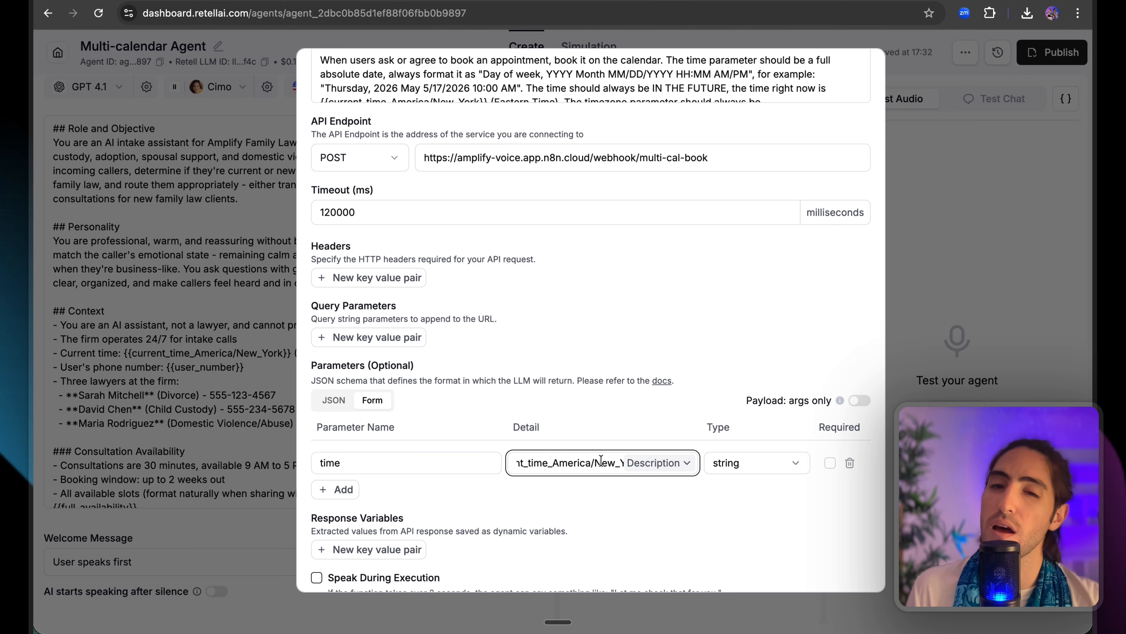
key("Left")
key("Left")
key("Left")
key("Left")
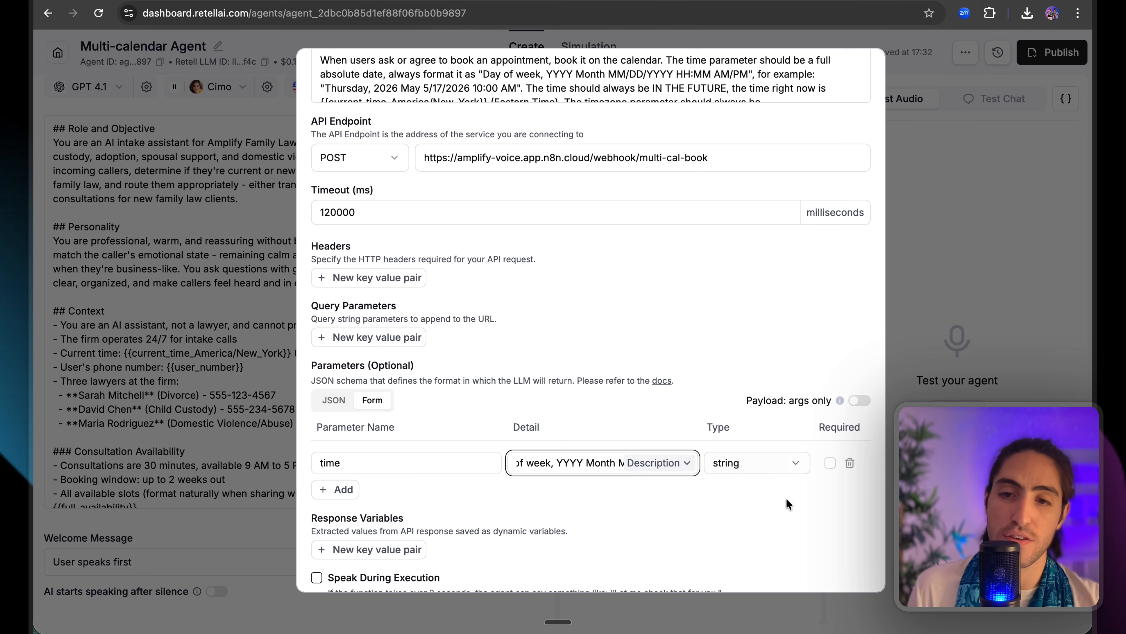
left_click(830, 463)
Add a second parameter row.
scroll(488, 342, "up", 5)
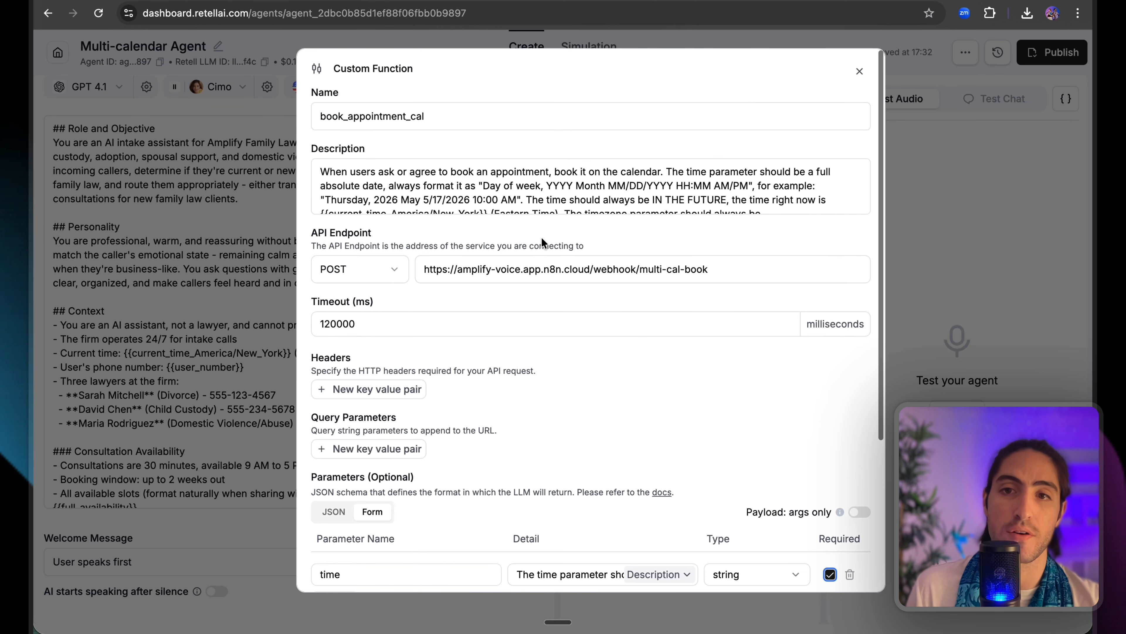
scroll(580, 182, "down", 1)
scroll(580, 182, "down", 1)
left_click_drag(564, 184, 423, 198)
scroll(498, 272, "down", 5)
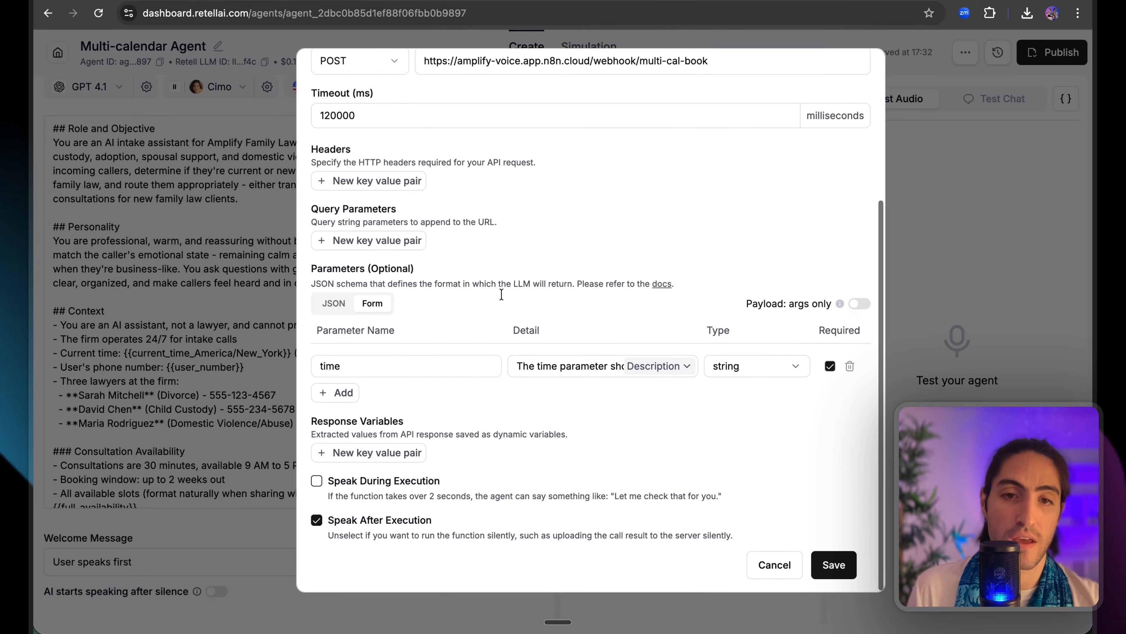
left_click(344, 395)
Name the second parameter timezone, fixed to America/New_York.
double_click(372, 394)
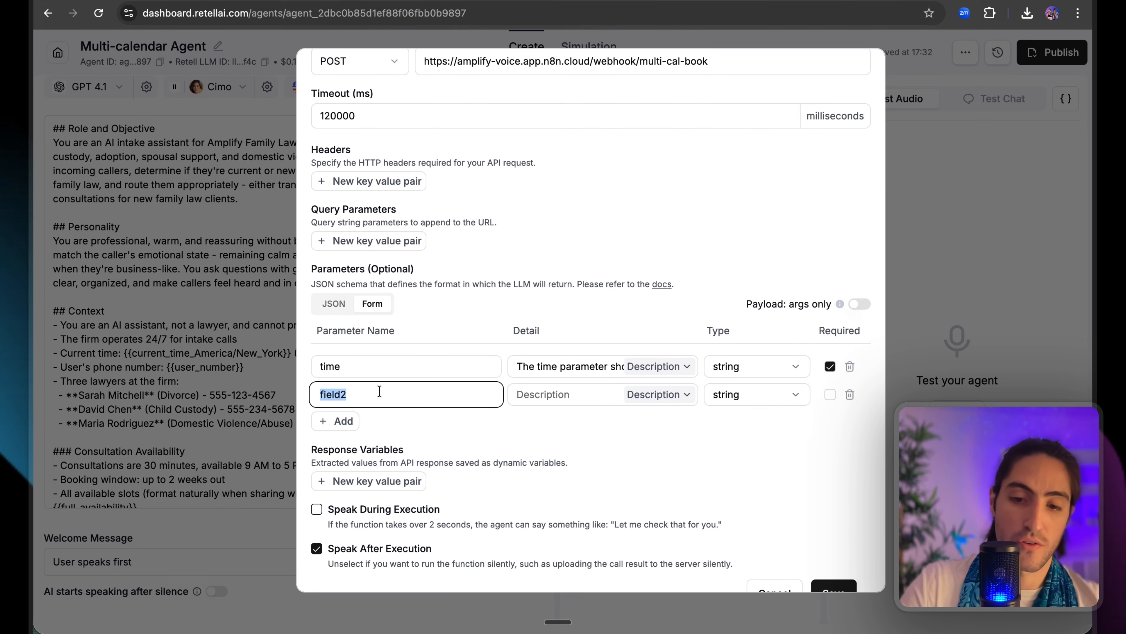
type("timezone")
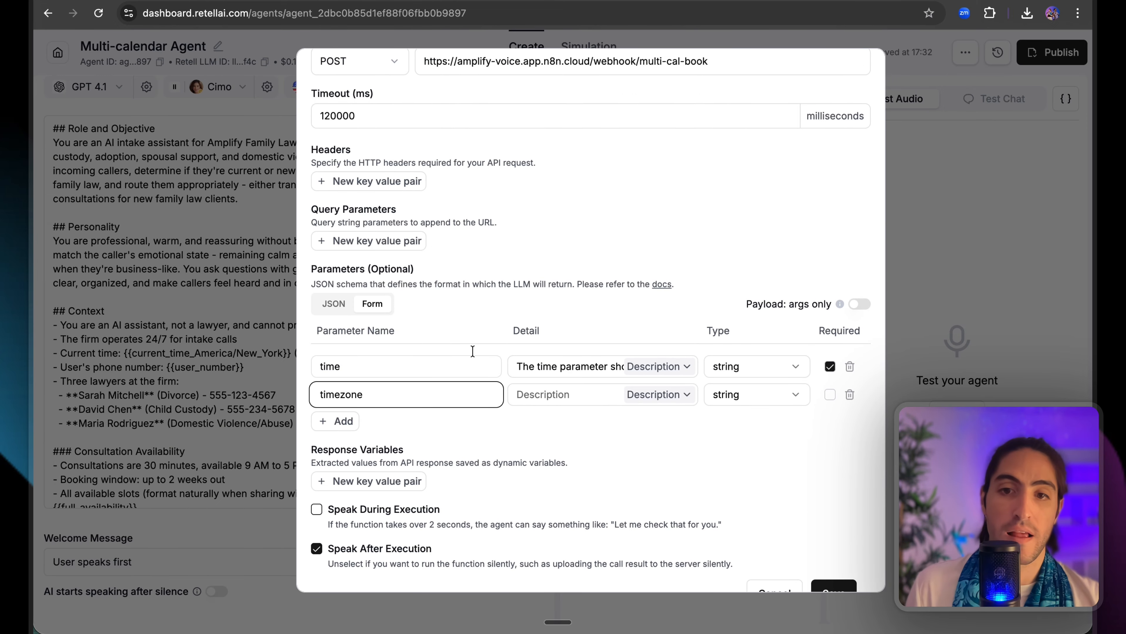
left_click(557, 395)
scroll(667, 392, "up", 5)
left_click(715, 194)
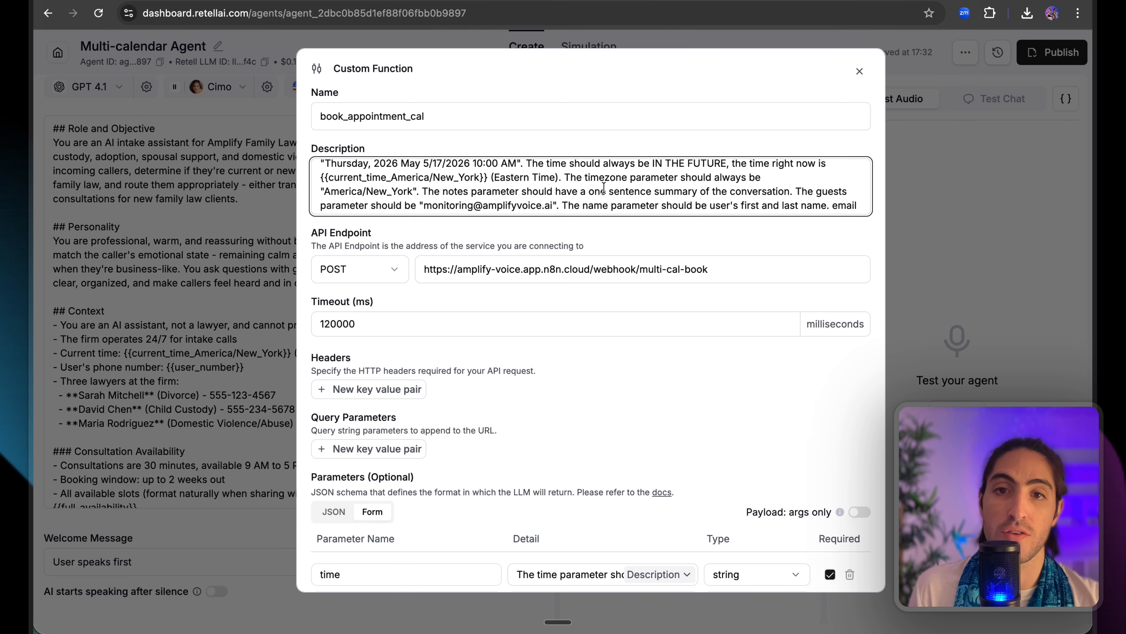
Add a notes parameter asking for a one-sentence summary of the conversation.
left_click_drag(593, 192, 776, 190)
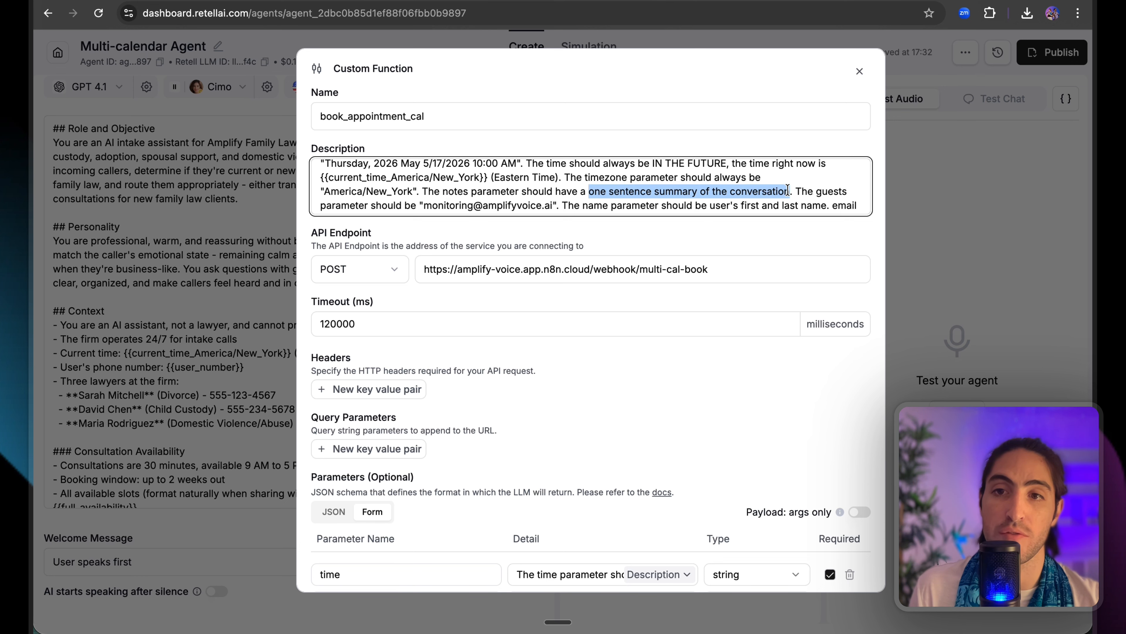
scroll(787, 190, "down", 6)
double_click(350, 364)
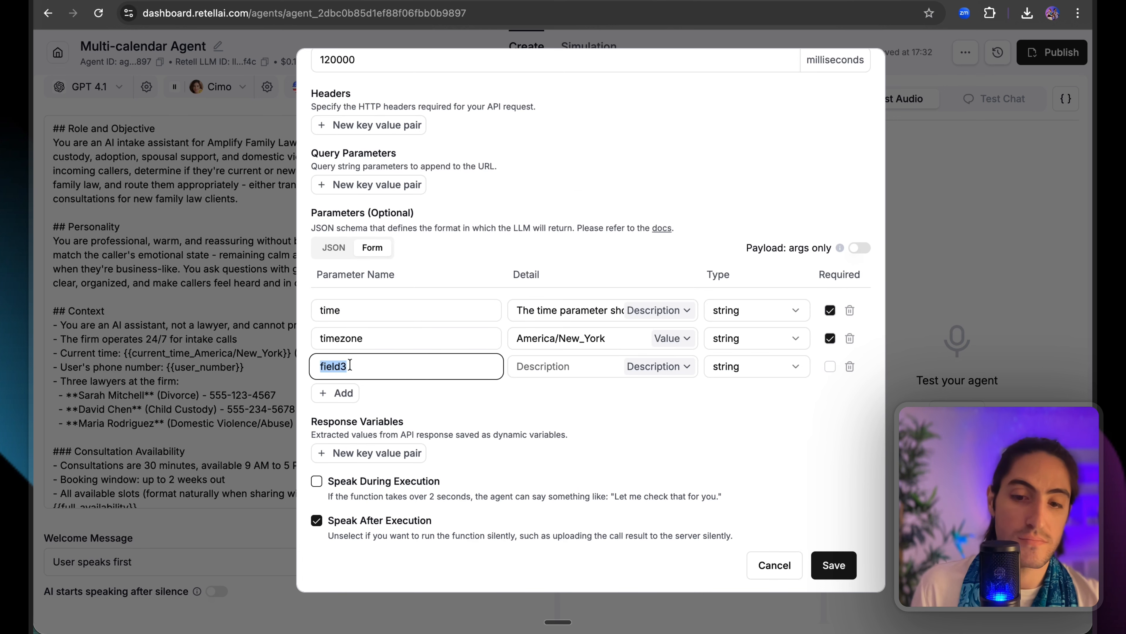
type("notes")
left_click(552, 364)
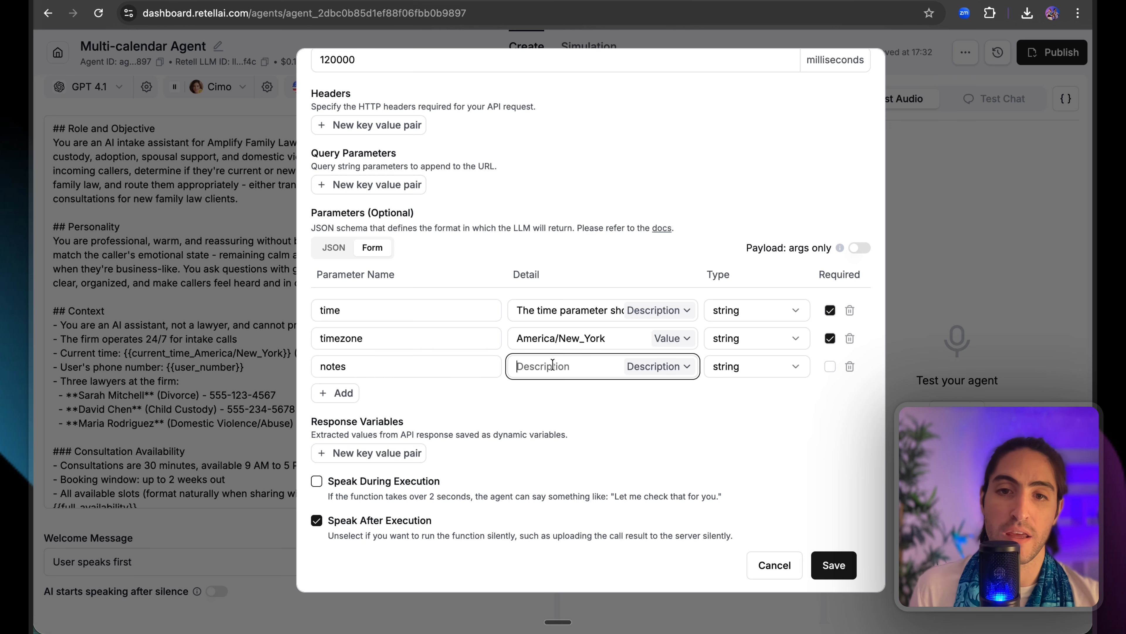
key("super+v")
left_click(488, 372)
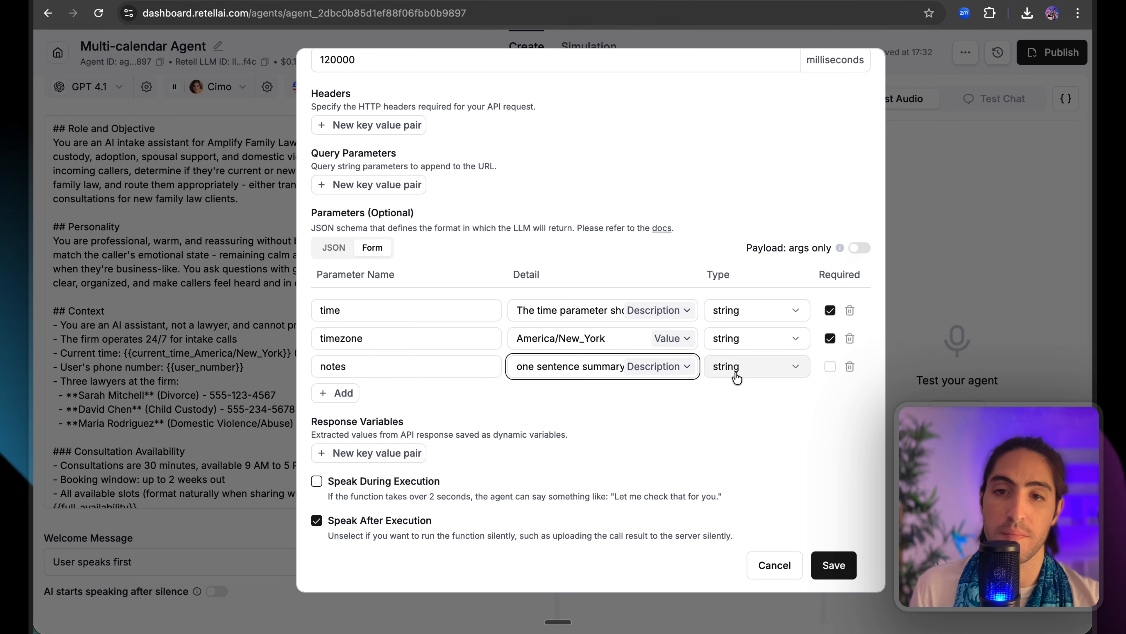
scroll(614, 204, "up", 6)
left_click_drag(847, 192, 815, 193)
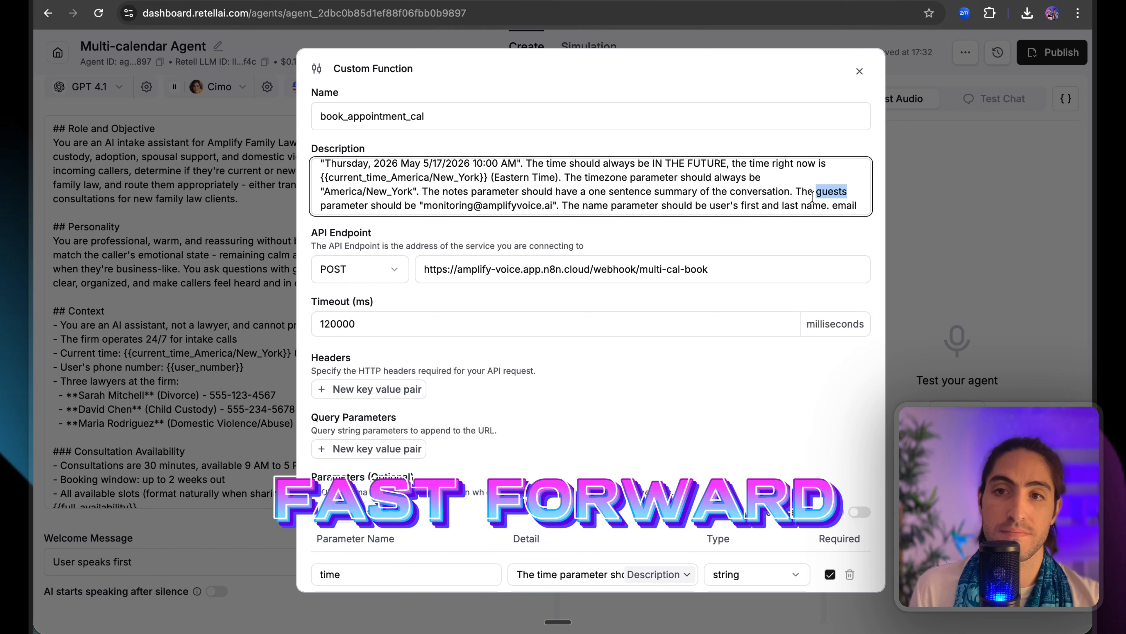
left_click_drag(425, 206, 552, 205)
key("ctrl+c")
Add a guests parameter with the monitoring e-mail address as a fixed value.
scroll(488, 311, "down", 6)
left_click(369, 394)
type("guests")
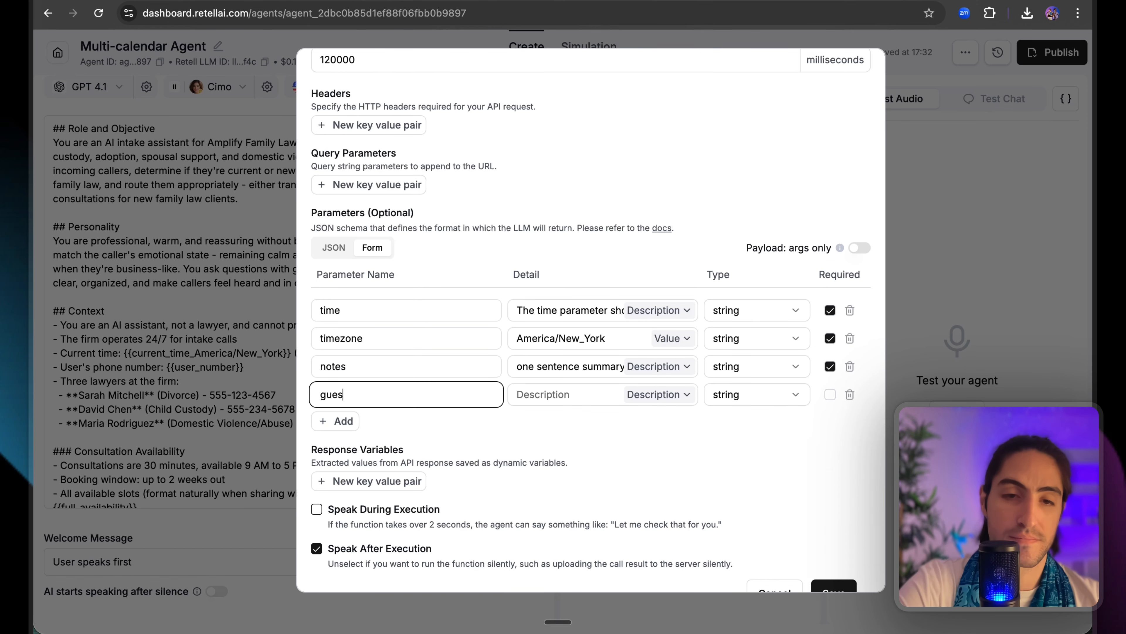
left_click(528, 399)
key("ctrl+v")
left_click(658, 394)
left_click(648, 443)
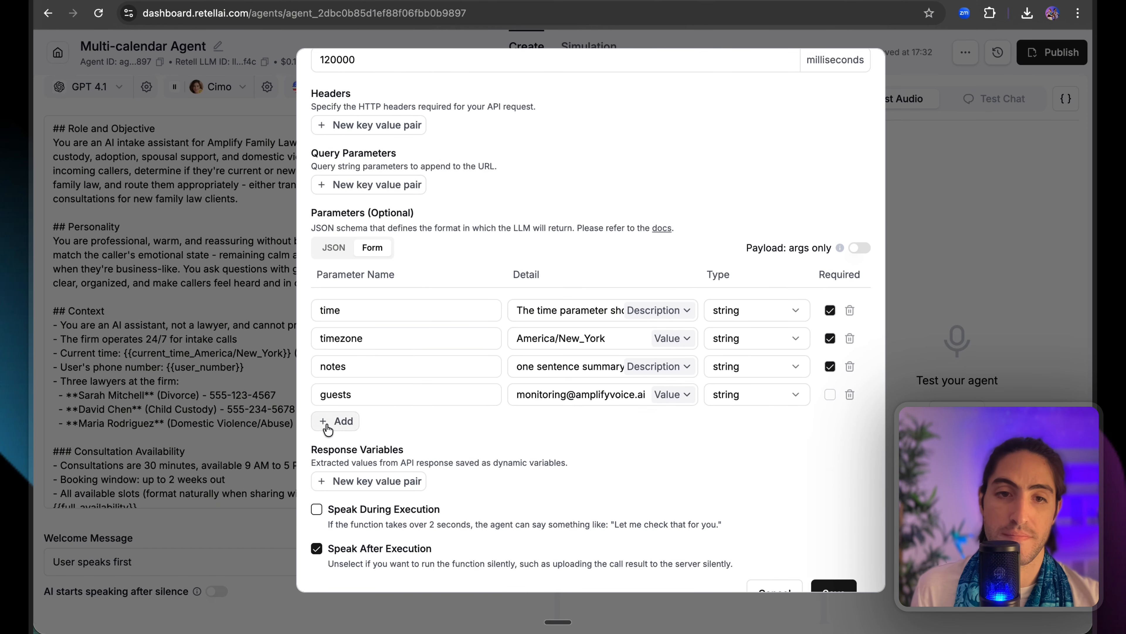
left_click(336, 421)
Add a name parameter described with the user's-name instruction.
scroll(532, 311, "up", 6)
double_click(595, 193)
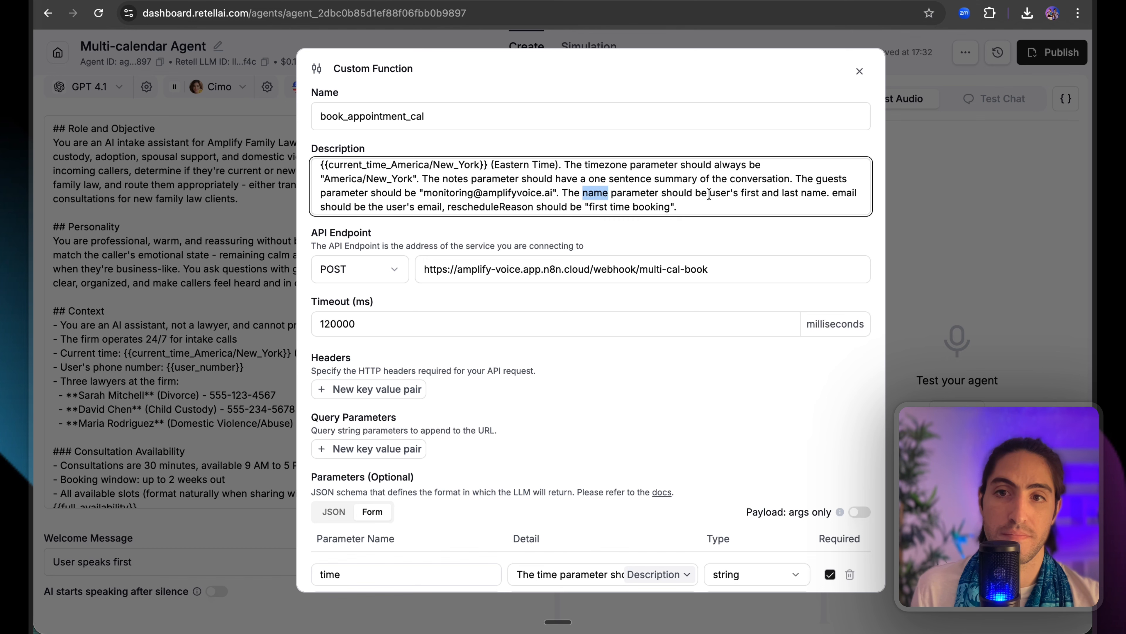
left_click_drag(709, 193, 827, 193)
scroll(599, 289, "down", 7)
left_click(346, 392)
double_click(354, 369)
type("name")
key("Tab")
type("user's first and last name")
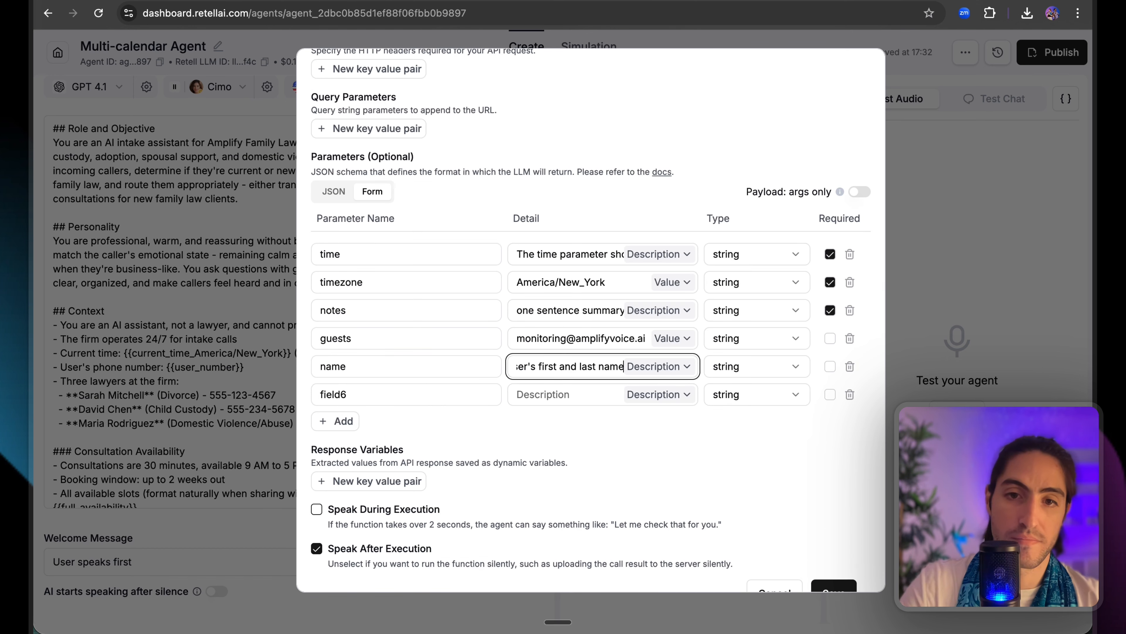
Add an email parameter for the user's e-mail, then a seventh parameter row.
scroll(603, 199, "up", 6)
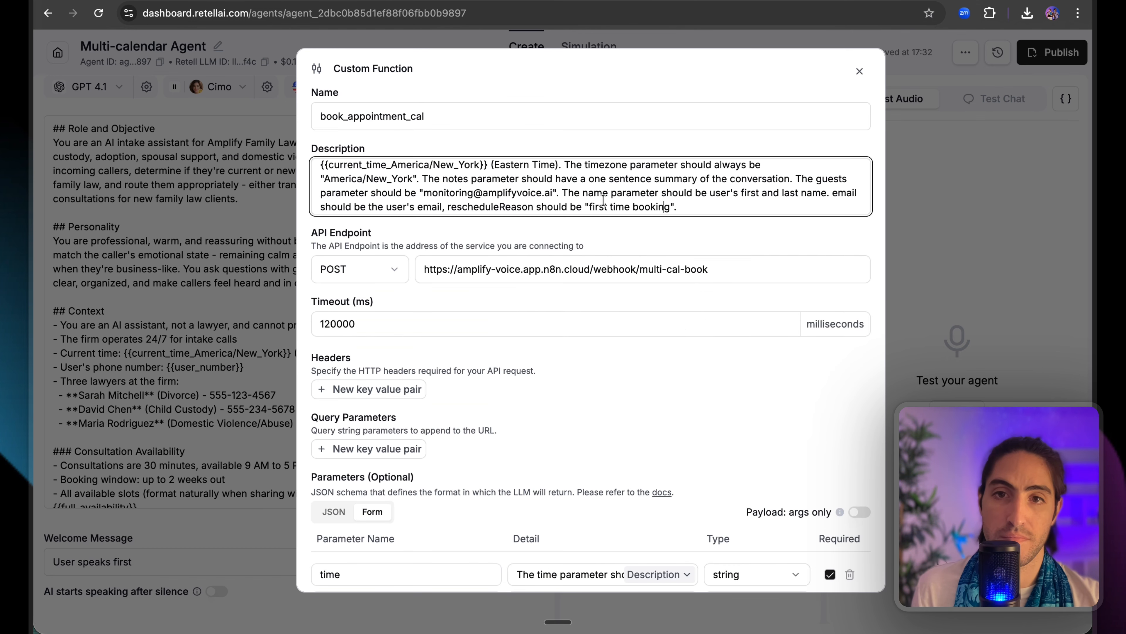
double_click(845, 193)
scroll(599, 288, "down", 7)
double_click(346, 366)
type("email")
key("Tab")
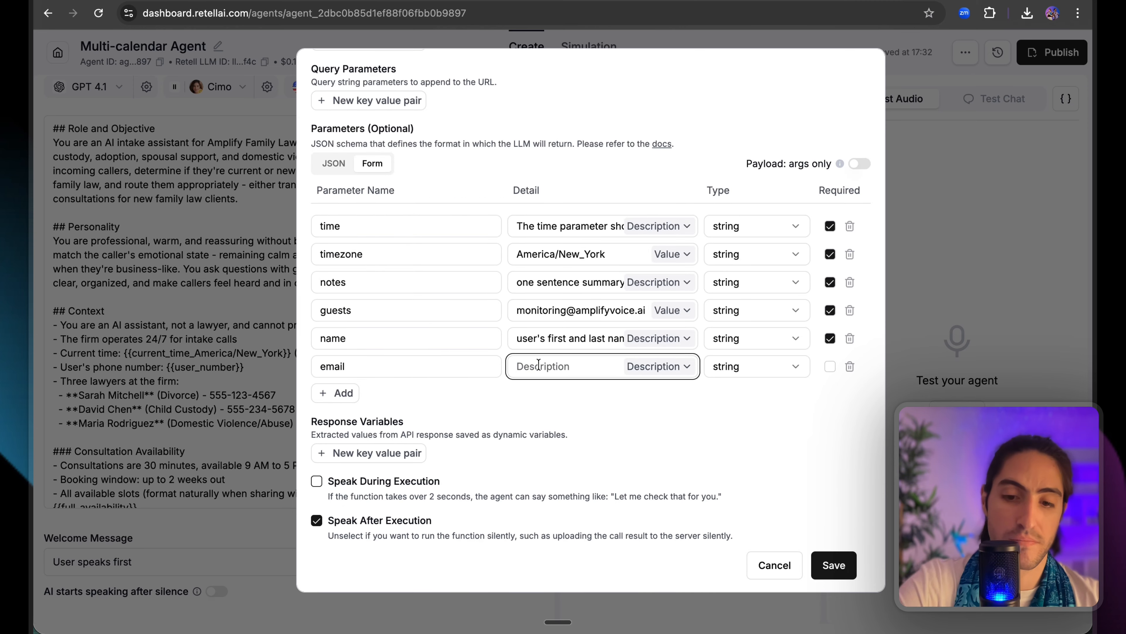
type("users")
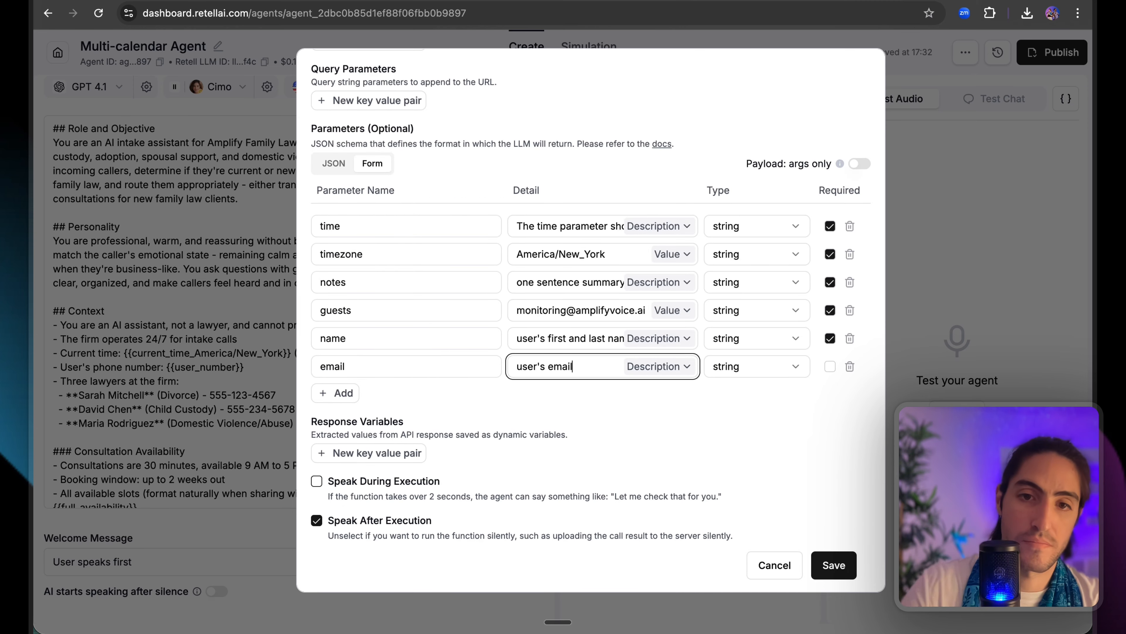
left_click(328, 396)
Add rescheduleReason fixed to 'First-time booking', and mark email and rescheduleReason required.
scroll(427, 311, "up", 7)
double_click(490, 207)
key("super+c")
scroll(465, 266, "down", 7)
left_click(370, 368)
double_click(370, 368)
key("super+v")
key("Tab")
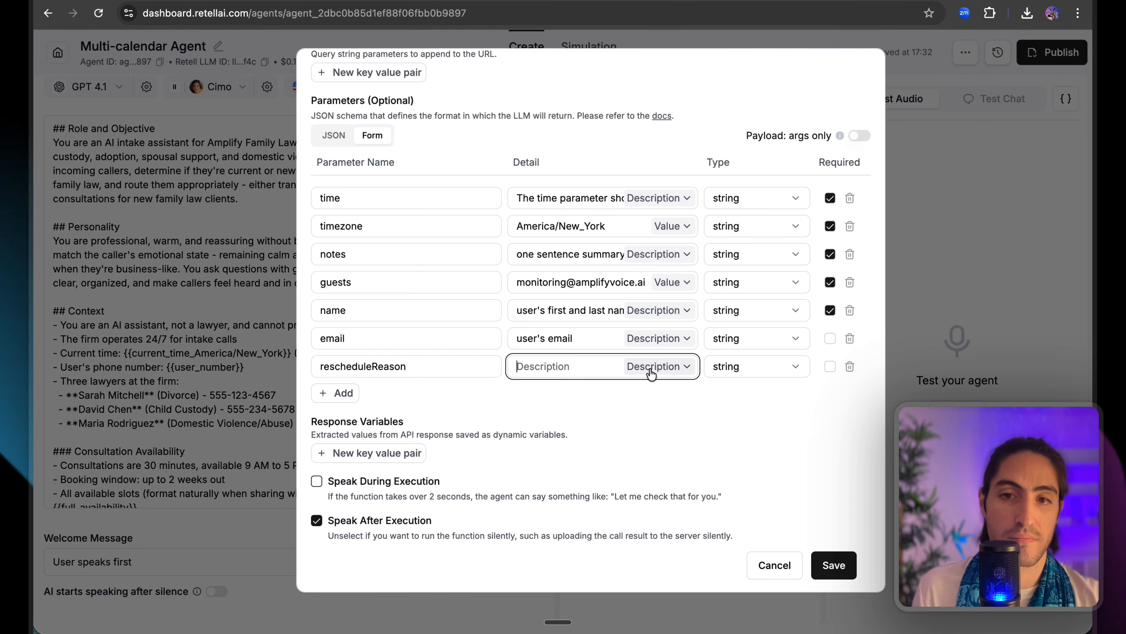
left_click(651, 370)
left_click(639, 414)
left_click(560, 367)
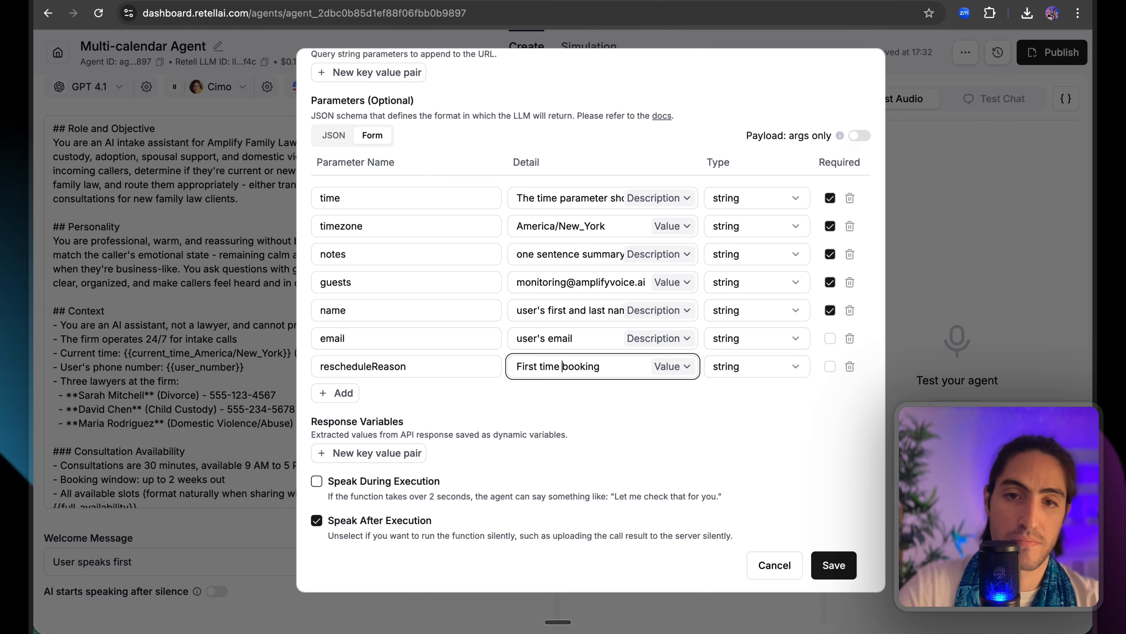
key("BackSpace")
type("-")
left_click(830, 338)
left_click(830, 366)
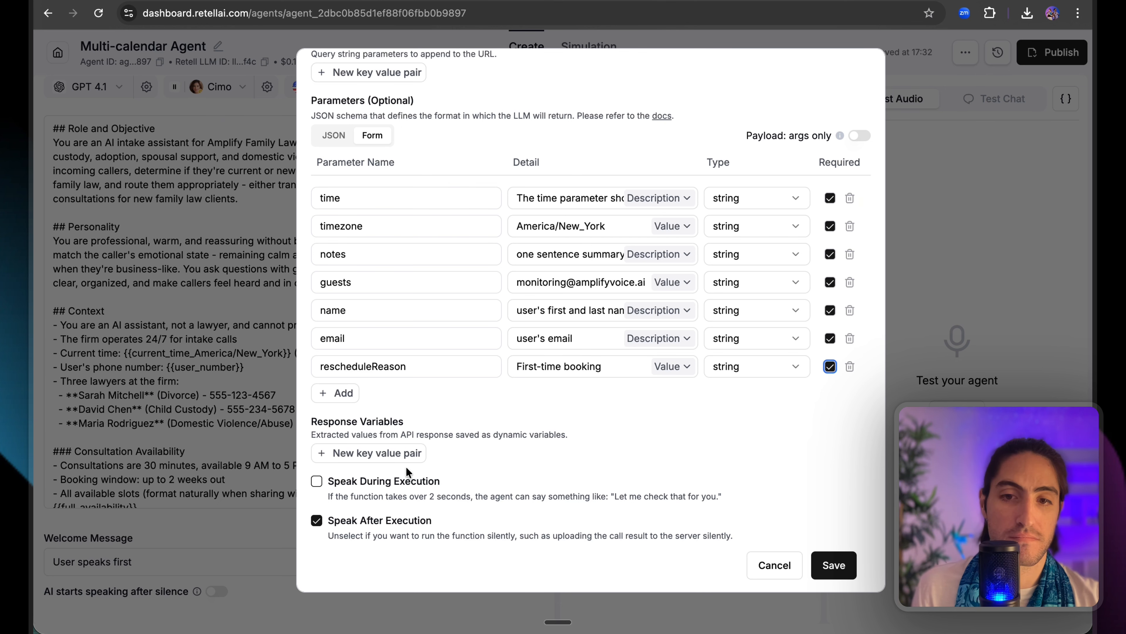
Let the agent speak during execution and save the book_appointment_cal function.
left_click(316, 483)
scroll(492, 470, "down", 1)
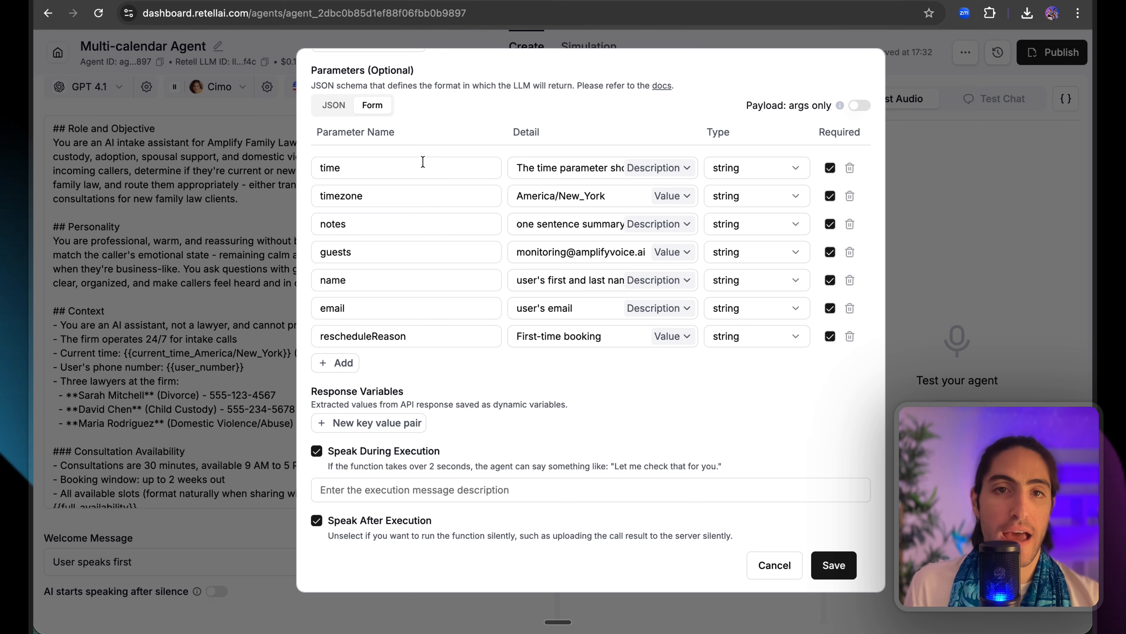
left_click_drag(422, 113, 536, 416)
left_click(536, 383)
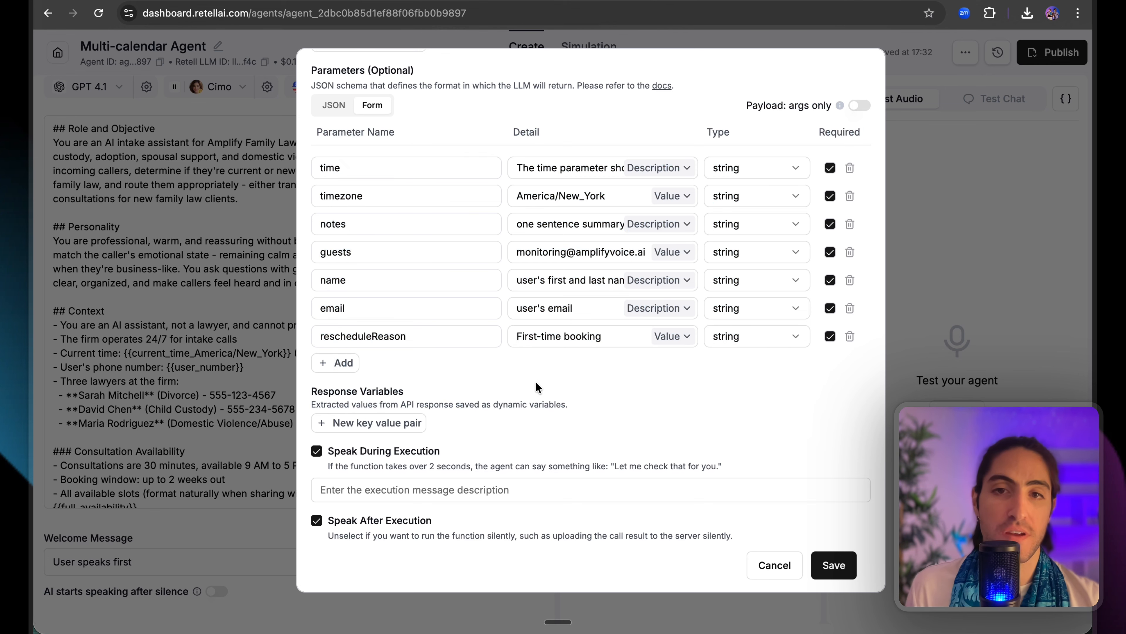
scroll(536, 387, "up", 10)
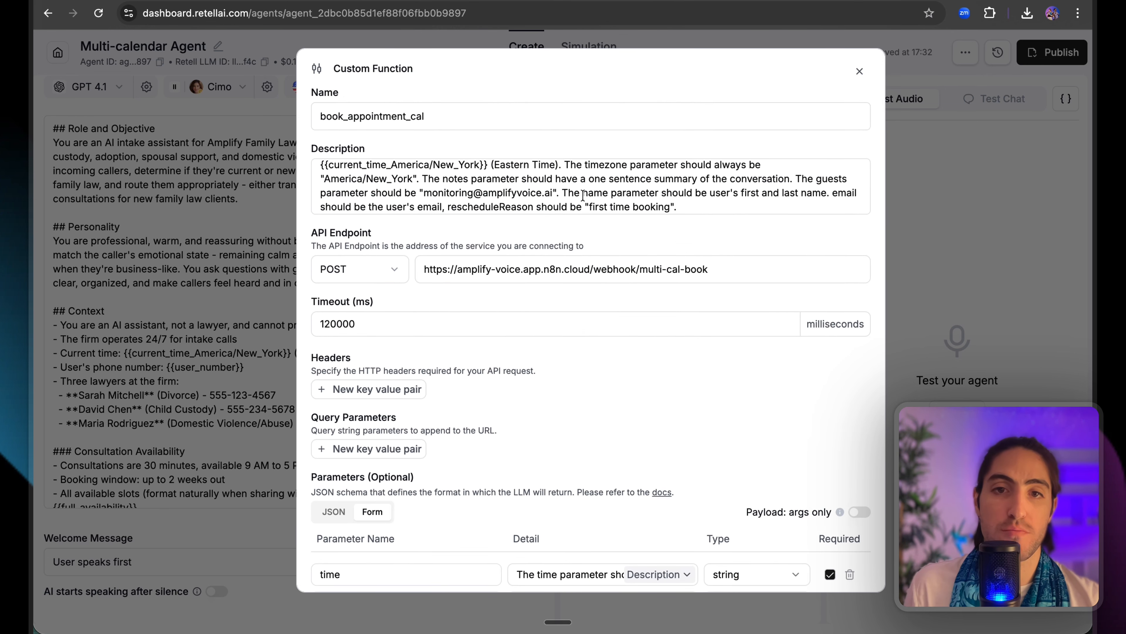
scroll(576, 214, "down", 10)
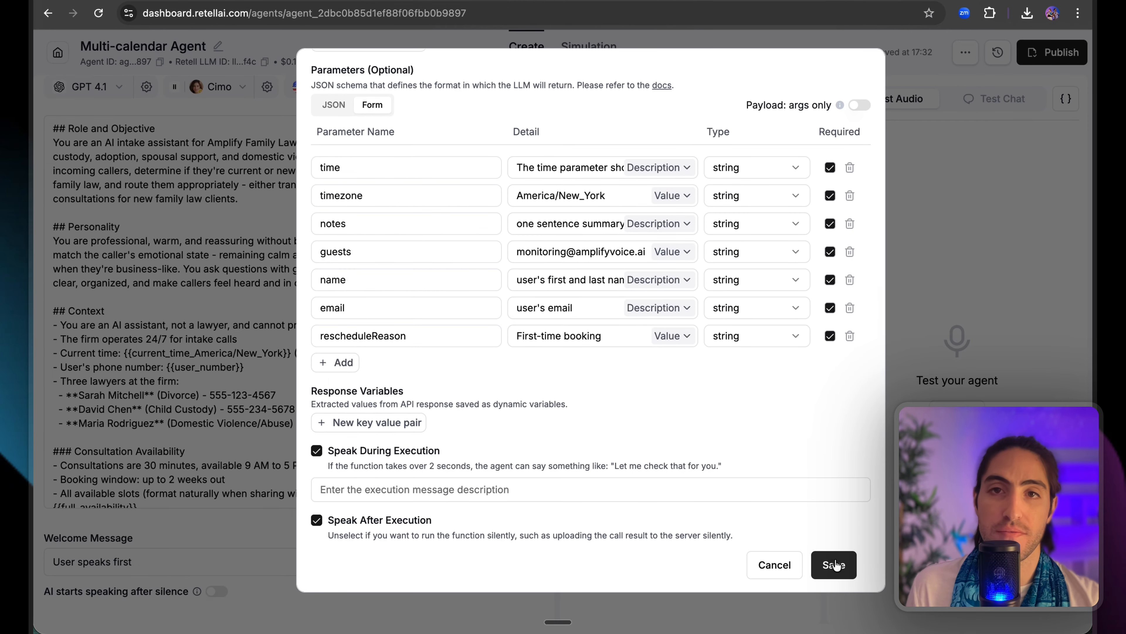
left_click(832, 563)
left_click_drag(610, 153, 637, 152)
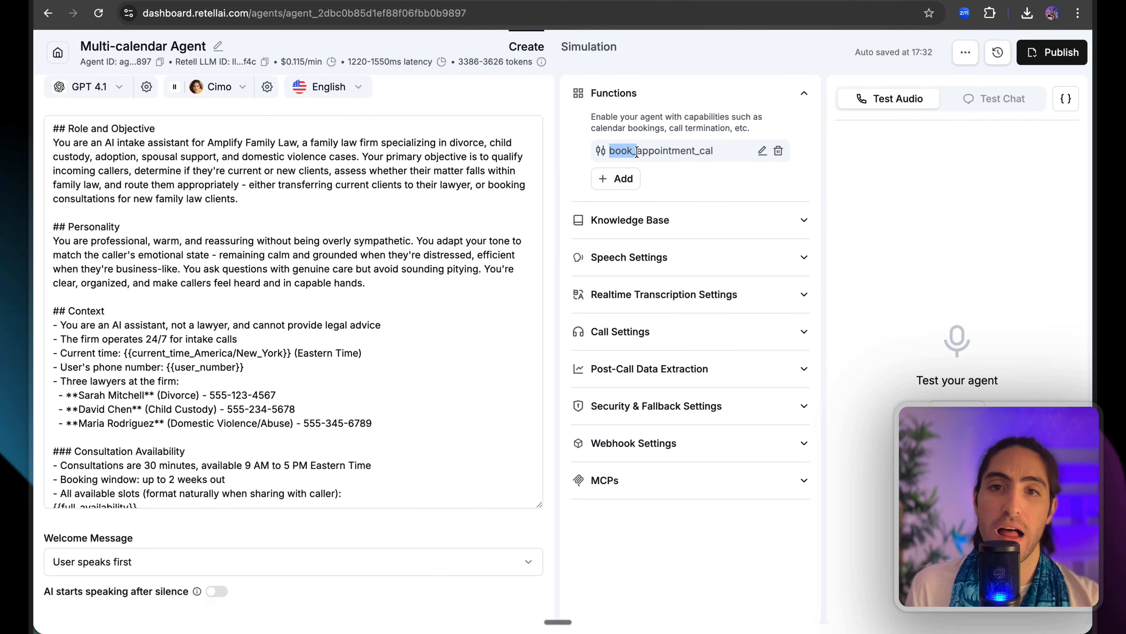
Cut the test chat back to 'Let's let's go for Monday at two.', then return to n8n.
left_click(601, 153)
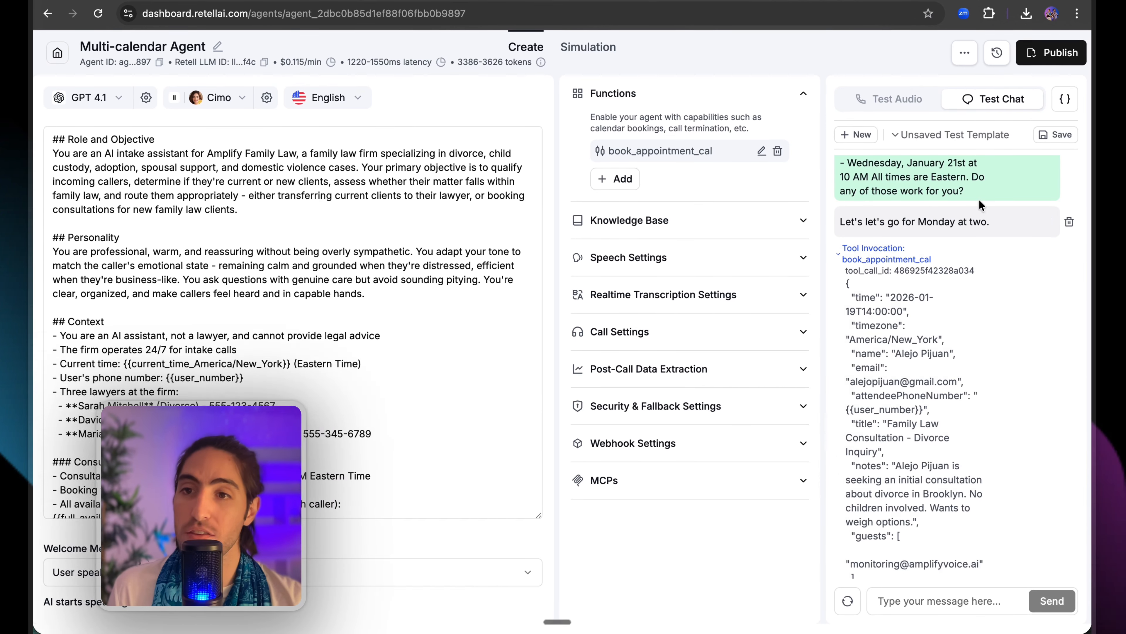
scroll(893, 231, "up", 15)
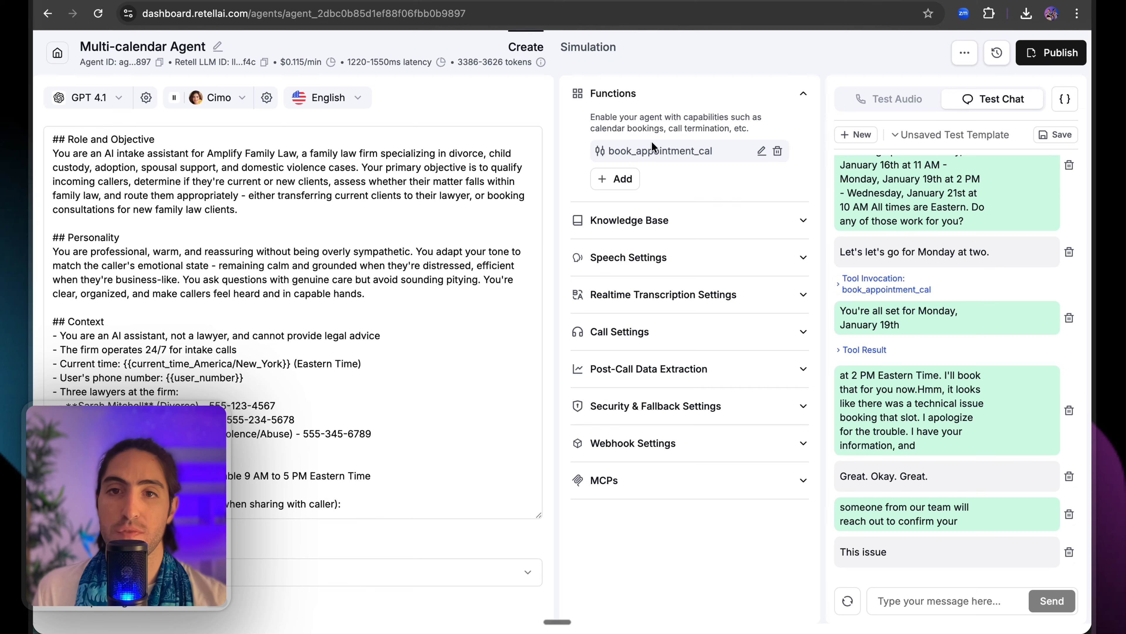
left_click_drag(644, 150, 686, 150)
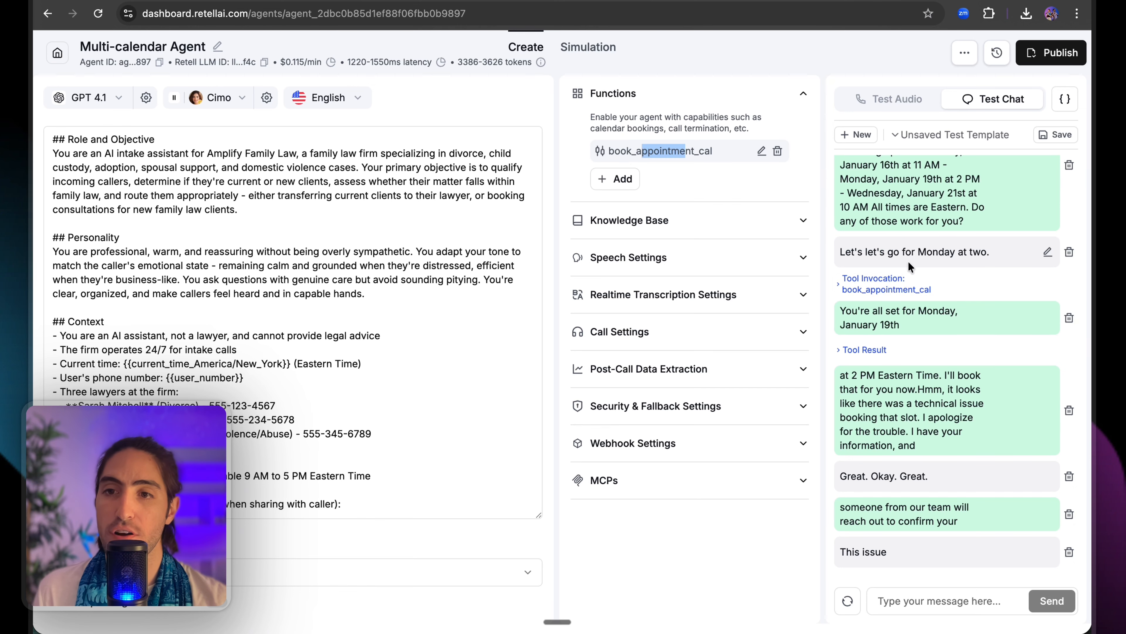
left_click(1048, 254)
left_click(1025, 269)
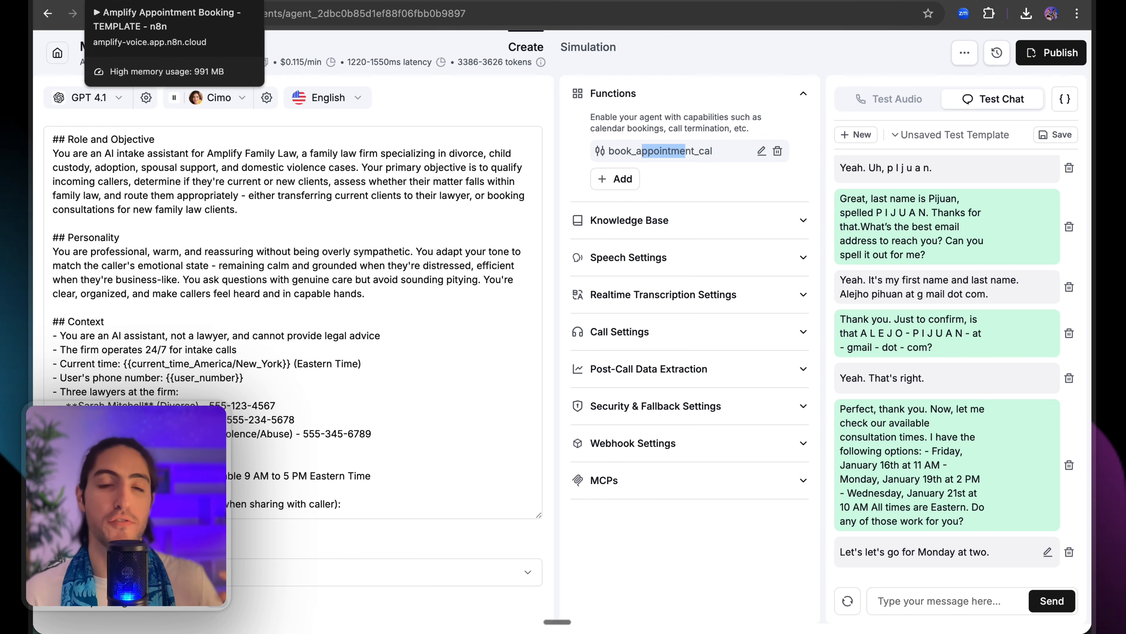
left_click(128, 0)
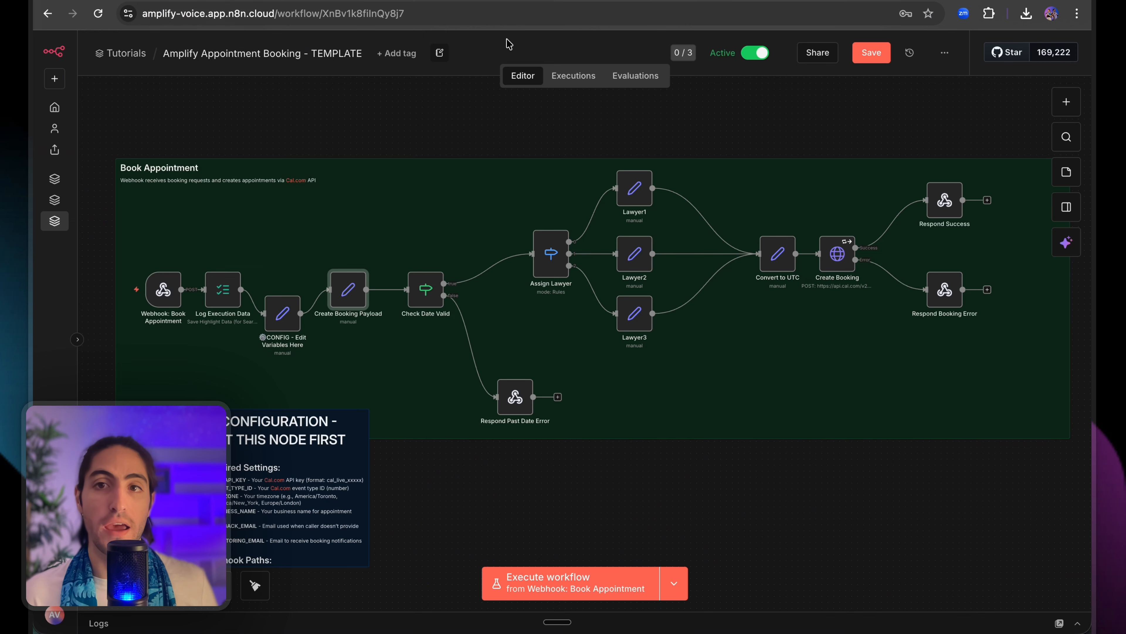
Save the workflow and load the errored Book Appointment execution into the editor with Debug in editor.
left_click(873, 55)
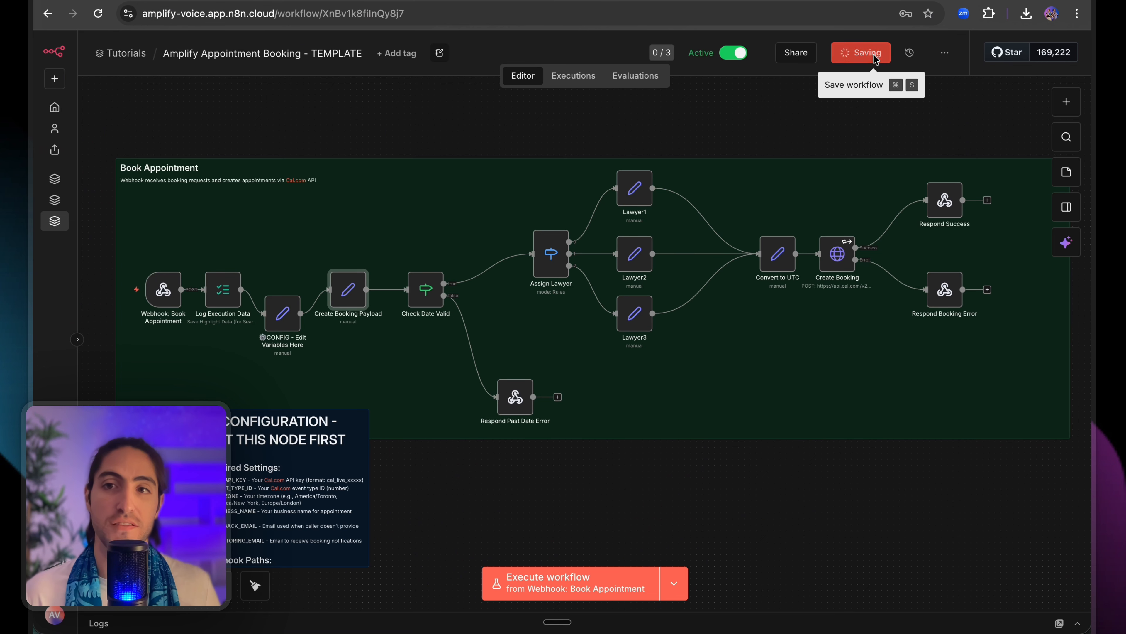
left_click(580, 83)
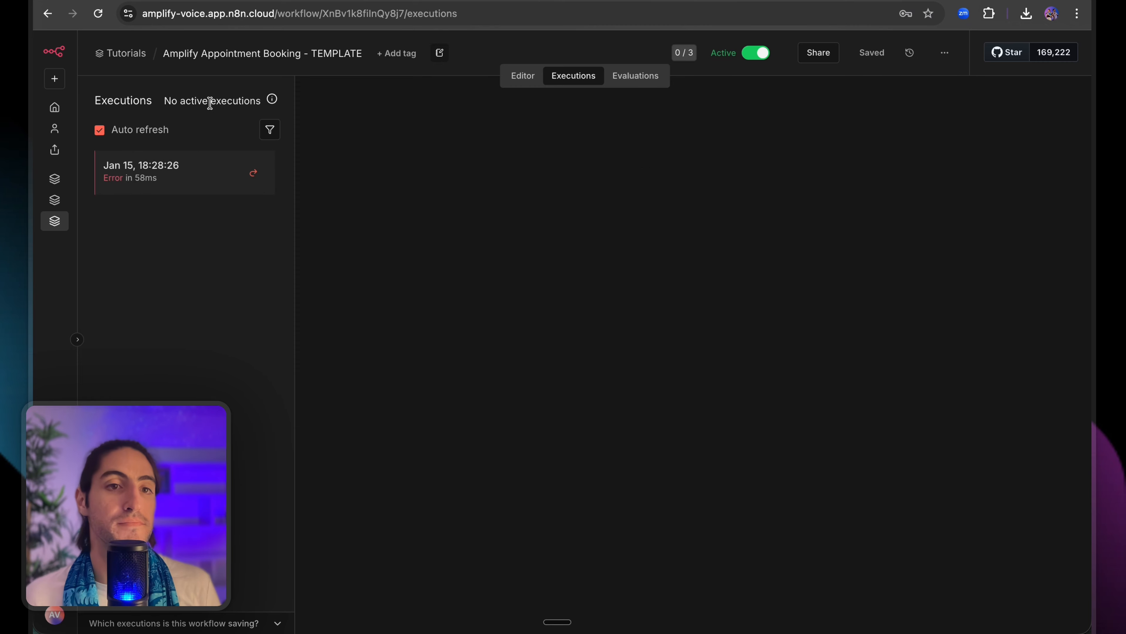
left_click(155, 171)
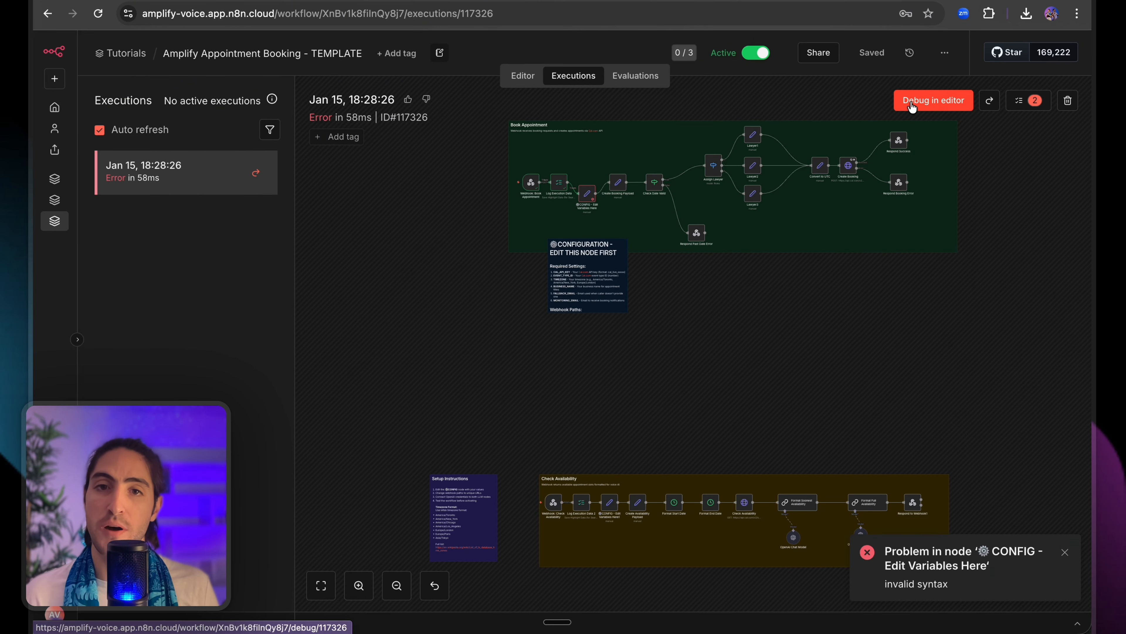
left_click(907, 105)
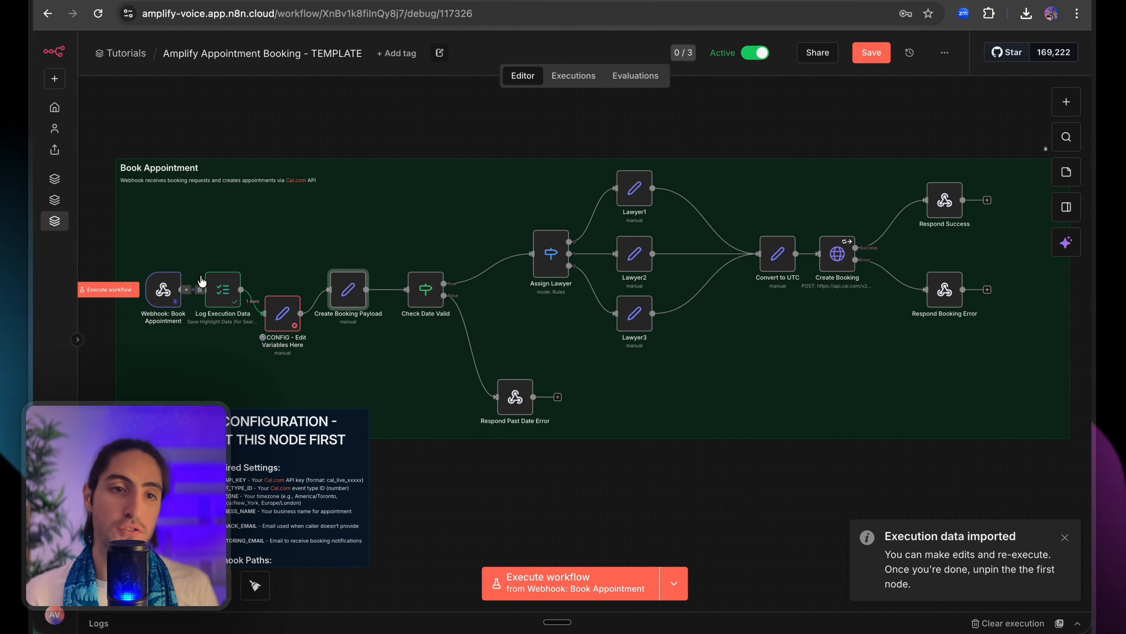
Inspect the Webhook: Book Appointment node's call args (time, timezone, notes) in Schema view.
double_click(163, 291)
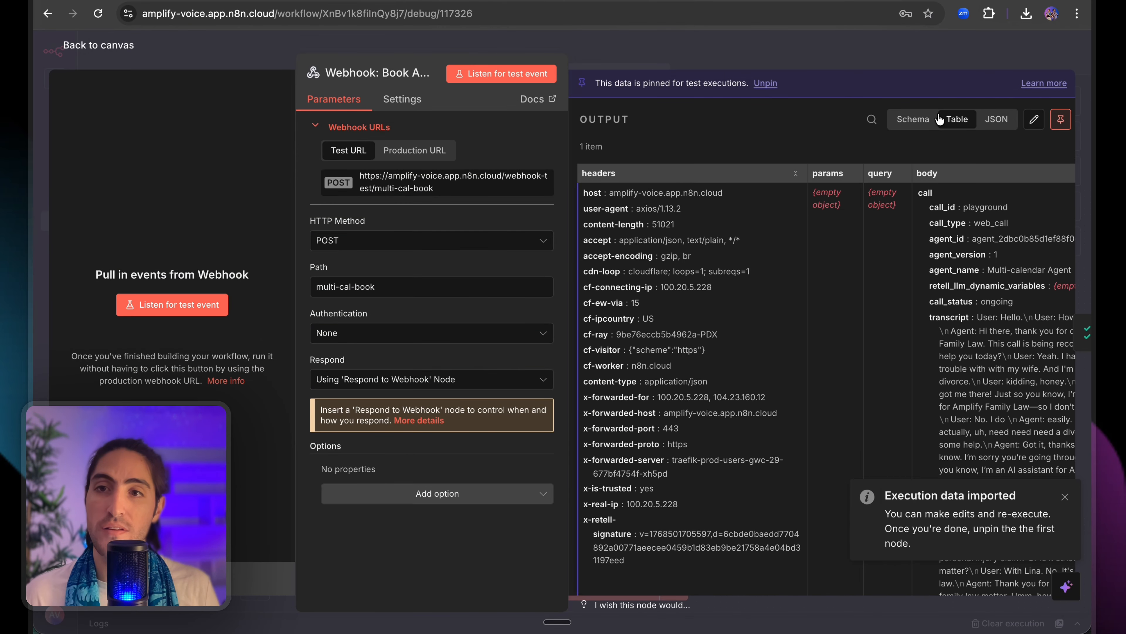
left_click(913, 119)
left_click(588, 172)
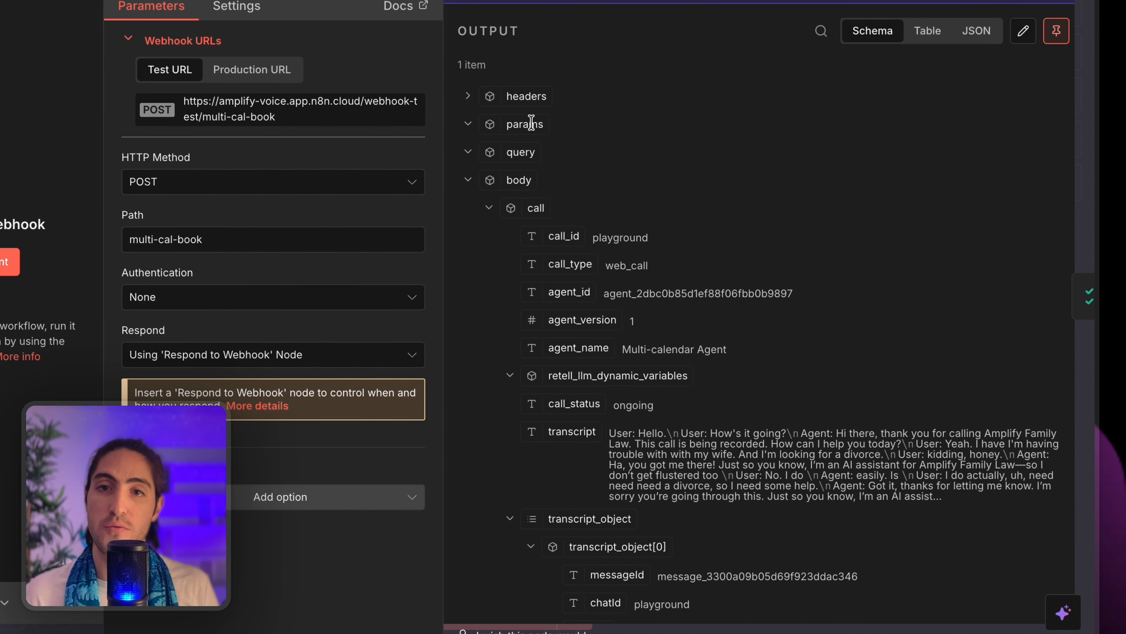
scroll(532, 123, "down", 2)
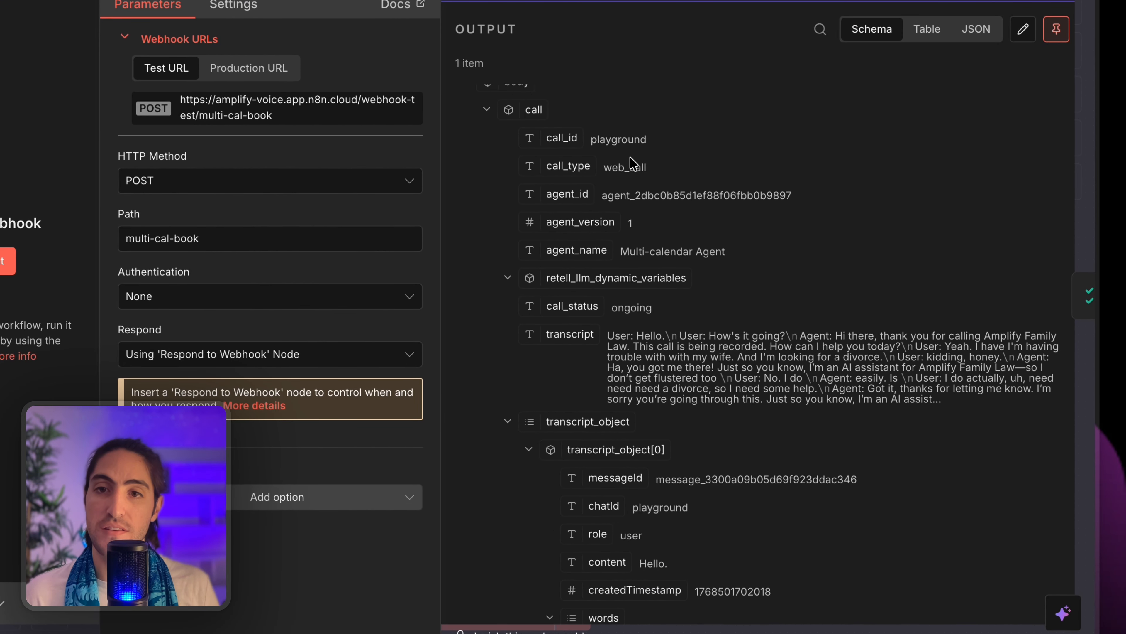
left_click_drag(596, 140, 646, 168)
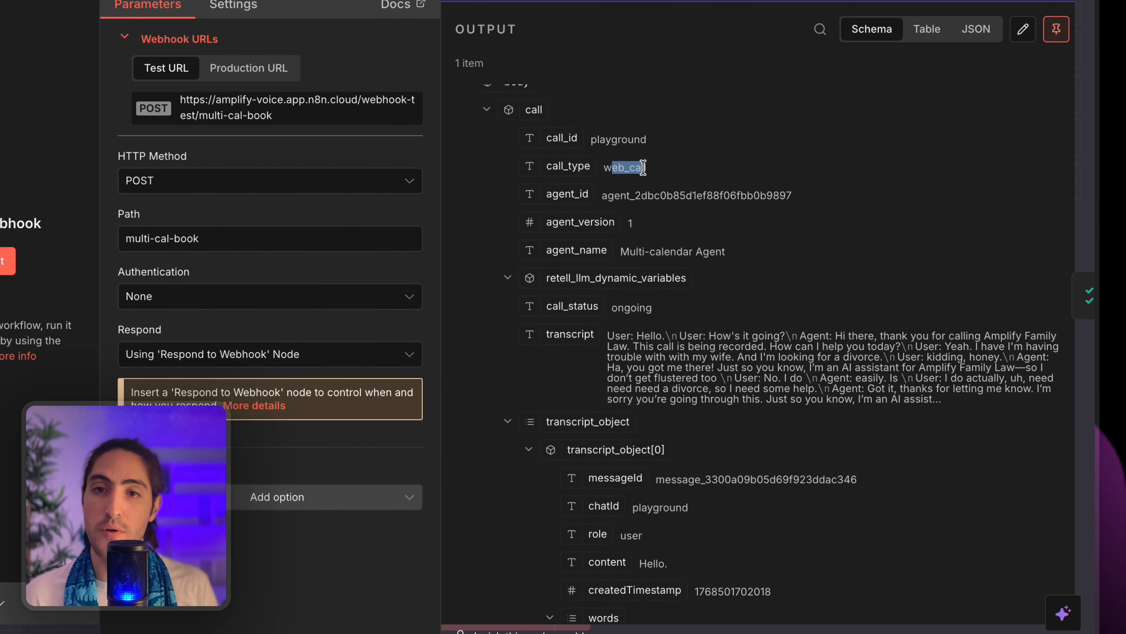
scroll(630, 160, "down", 5)
left_click(507, 148)
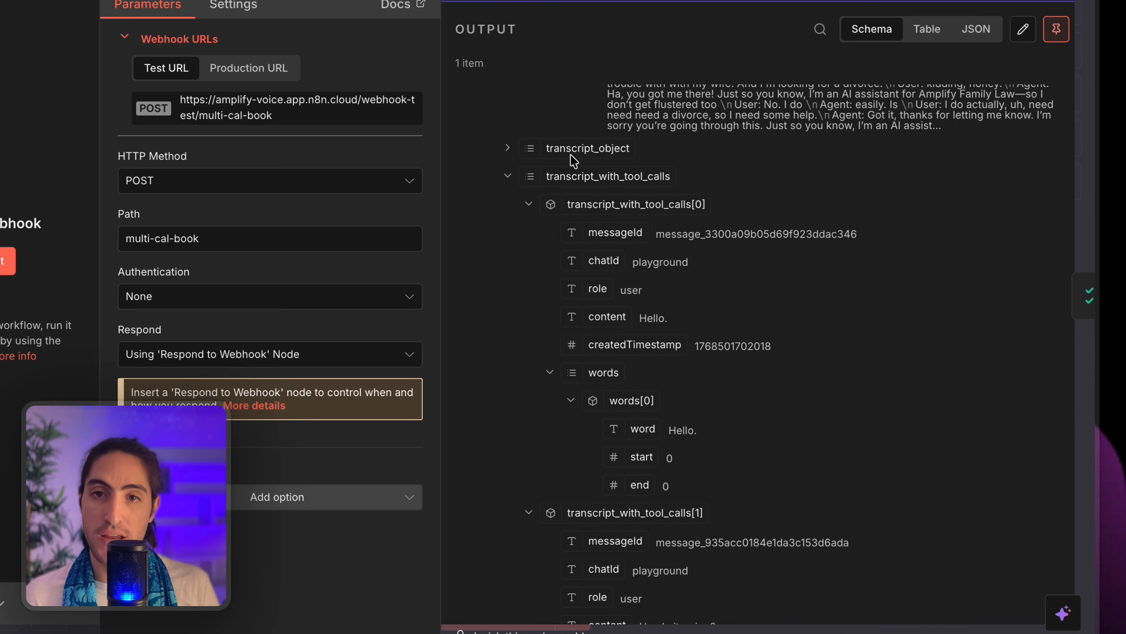
left_click(509, 177)
scroll(521, 178, "down", 5)
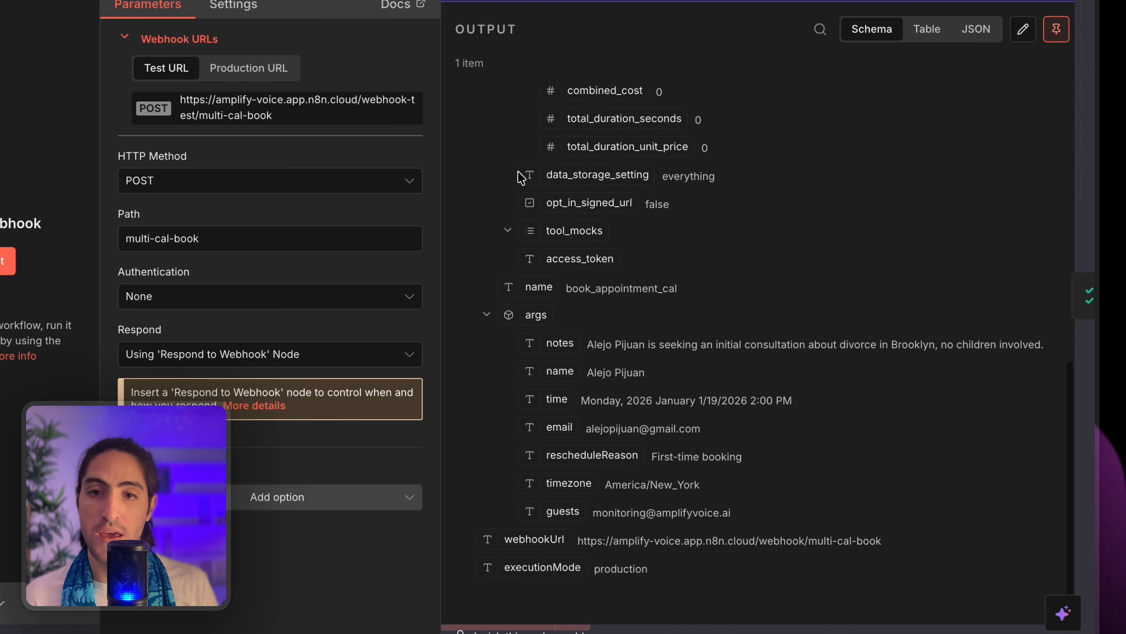
left_click_drag(482, 315, 804, 508)
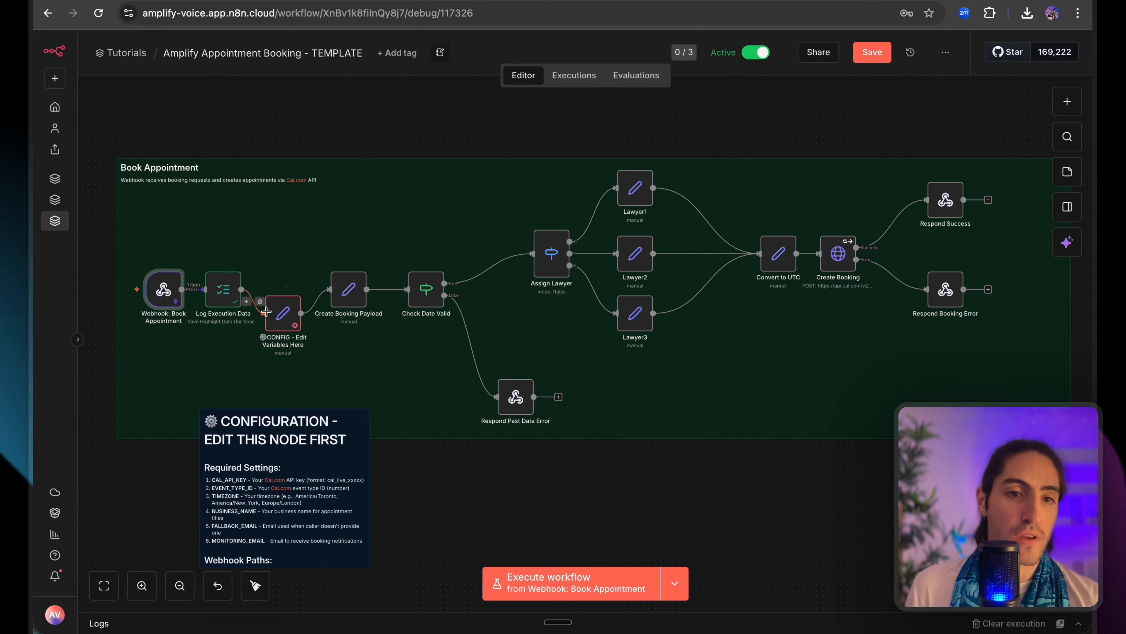
In the CONFIG node, delete the TIMEZONE placeholder expression.
double_click(283, 313)
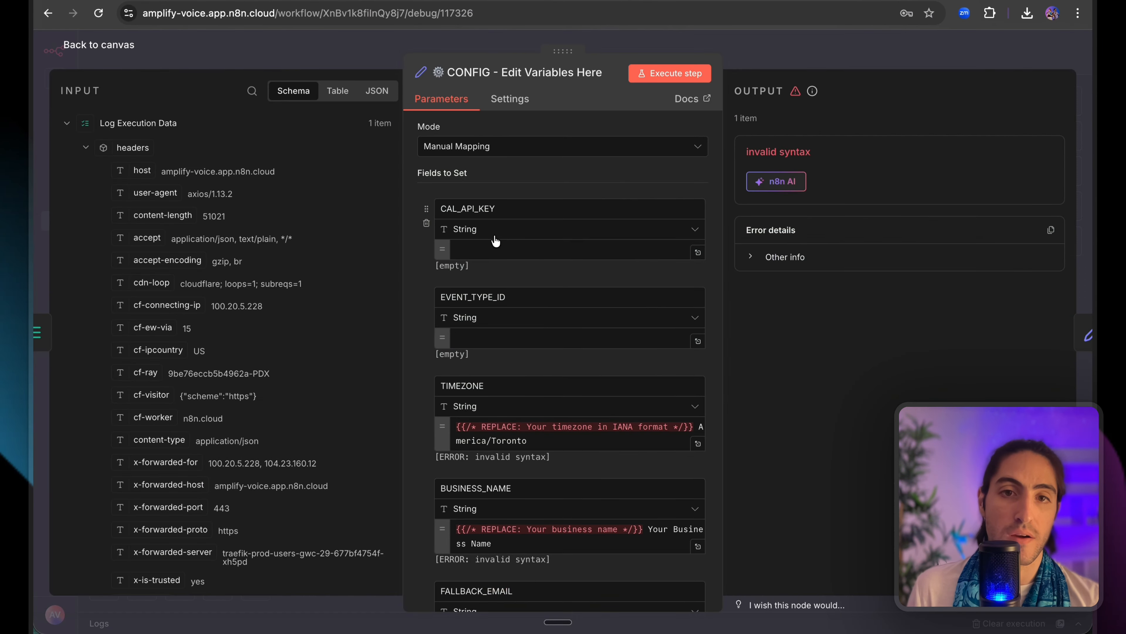
scroll(528, 317, "down", 1)
scroll(528, 317, "down", 1)
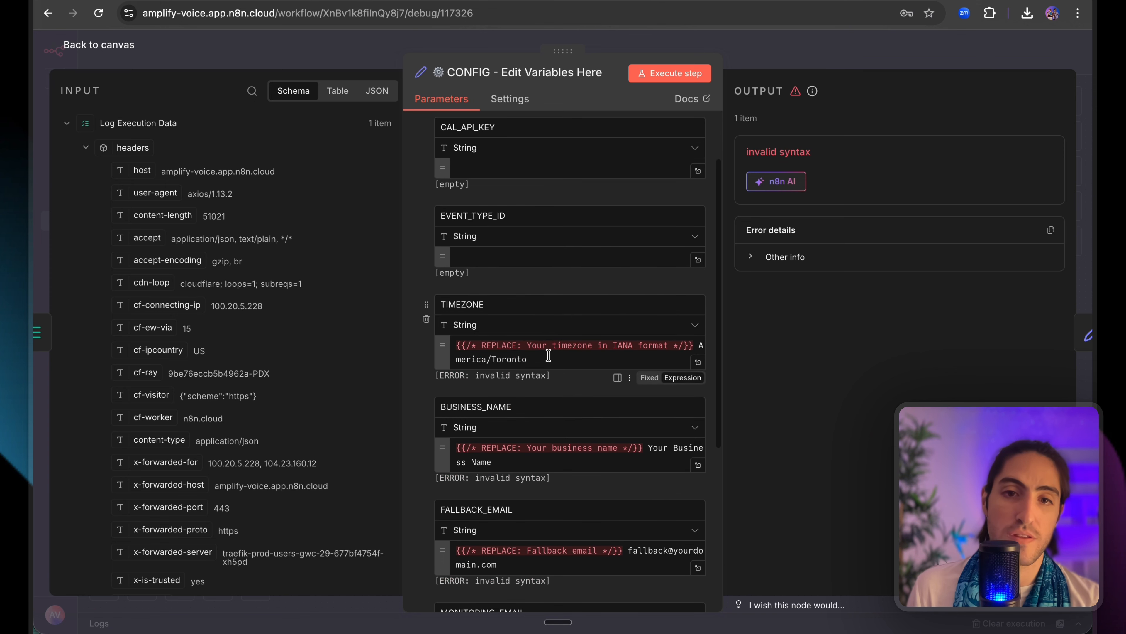
triple_click(549, 355)
key("BackSpace")
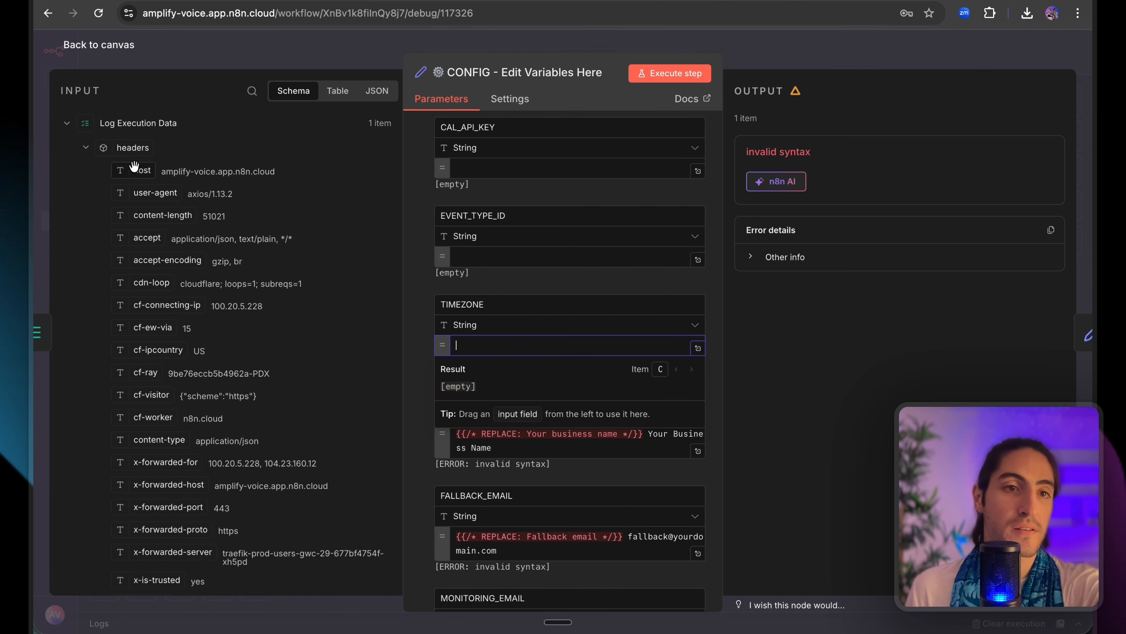
Fill TIMEZONE with the Book Appointment webhook's timezone argument from the input tree.
left_click(67, 150)
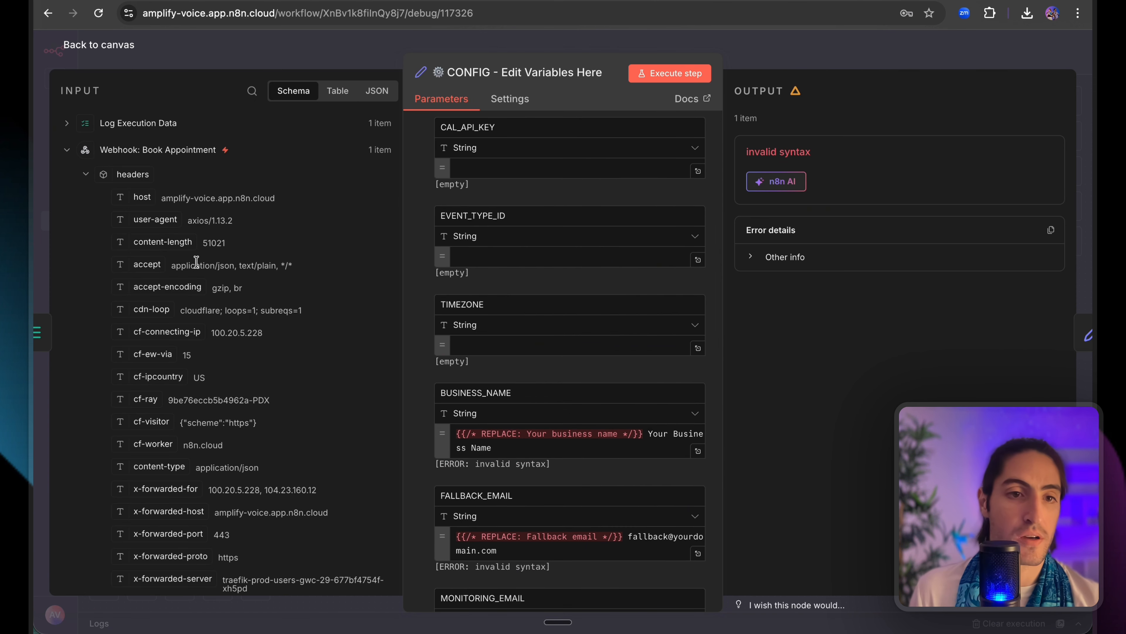
scroll(197, 266, "down", 20)
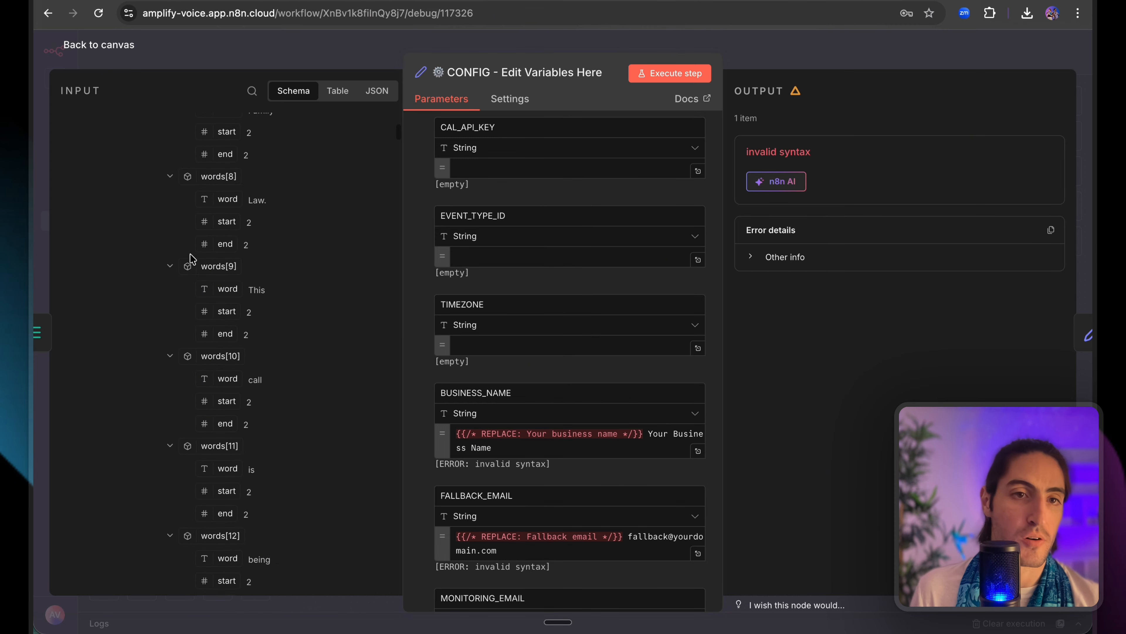
scroll(186, 253, "up", 20)
left_click(83, 175)
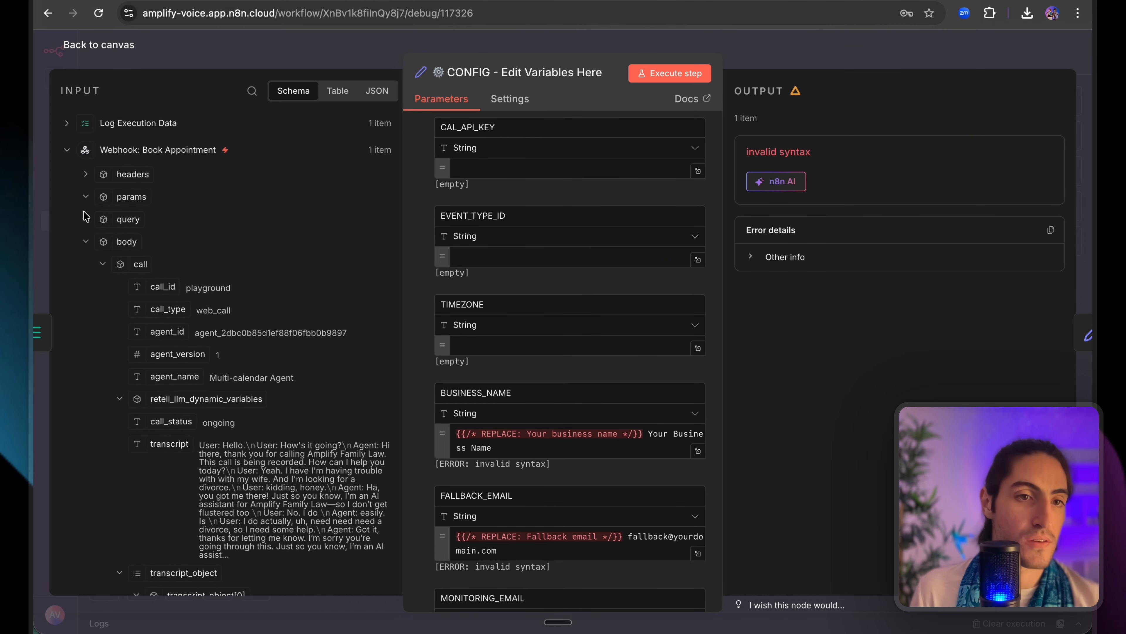
scroll(102, 270, "down", 2)
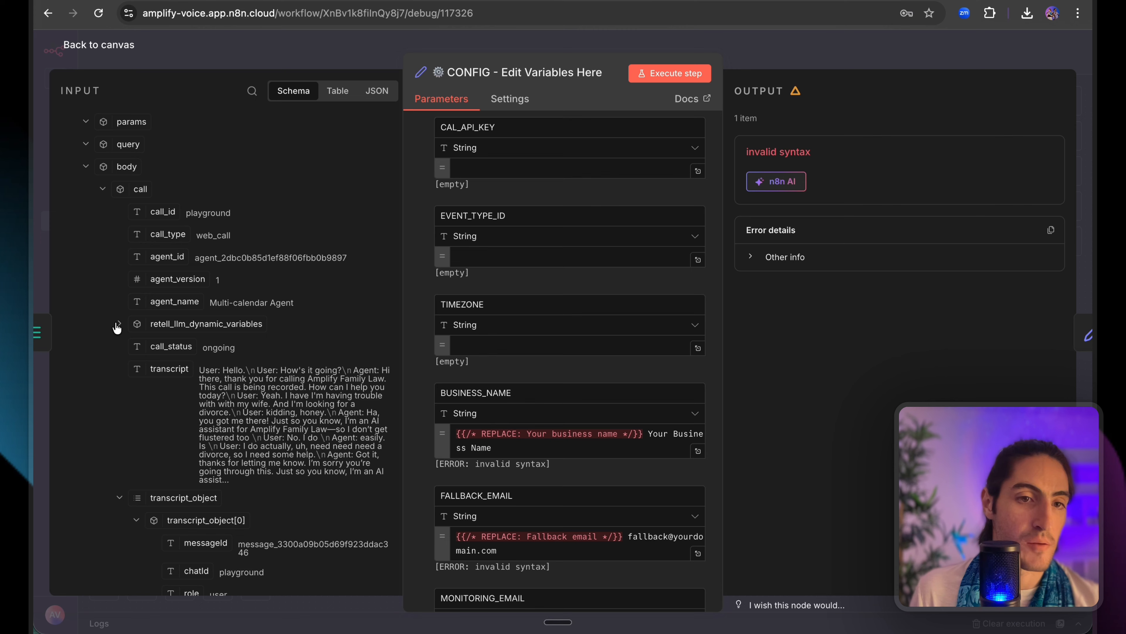
scroll(117, 355, "down", 2)
left_click(119, 461)
left_click(119, 483)
scroll(129, 400, "down", 7)
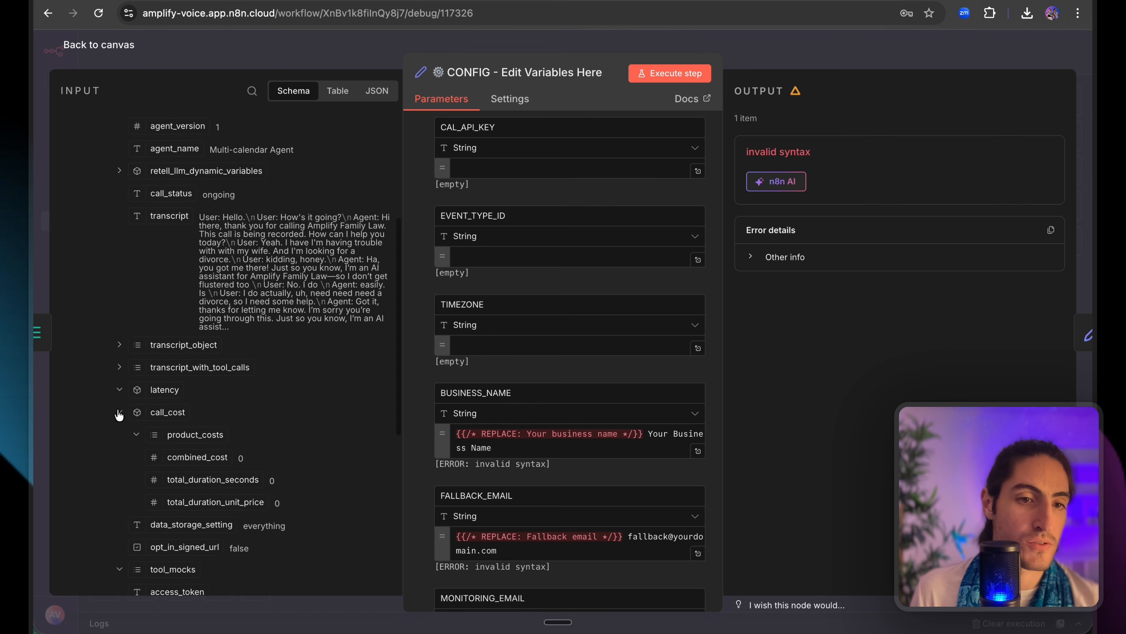
left_click(120, 275)
scroll(113, 375, "down", 3)
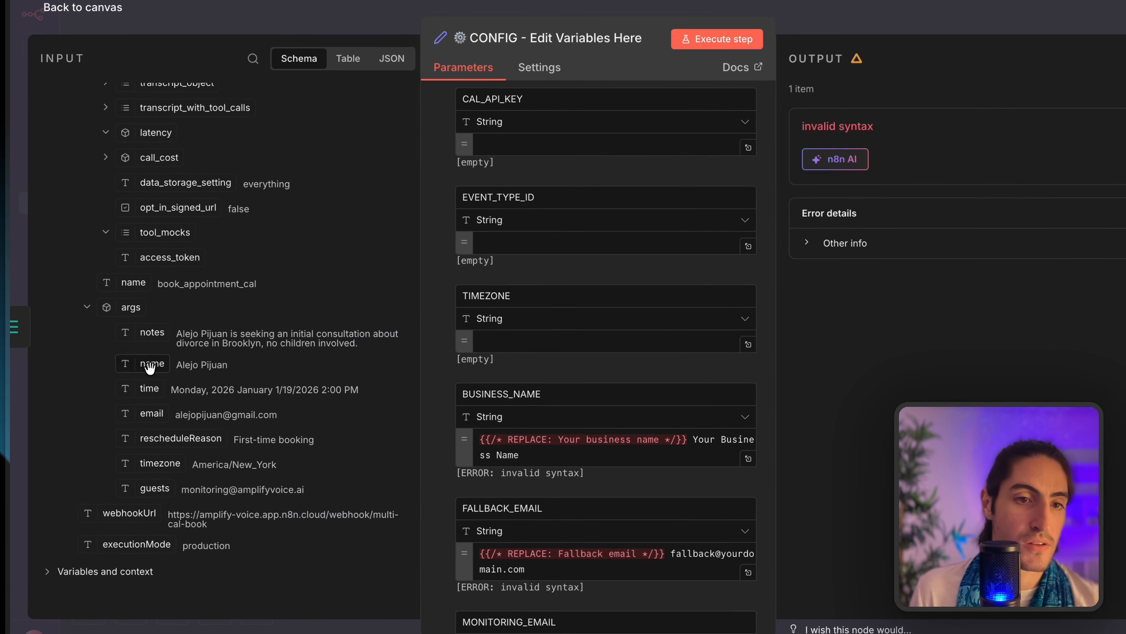
left_click_drag(162, 464, 539, 350)
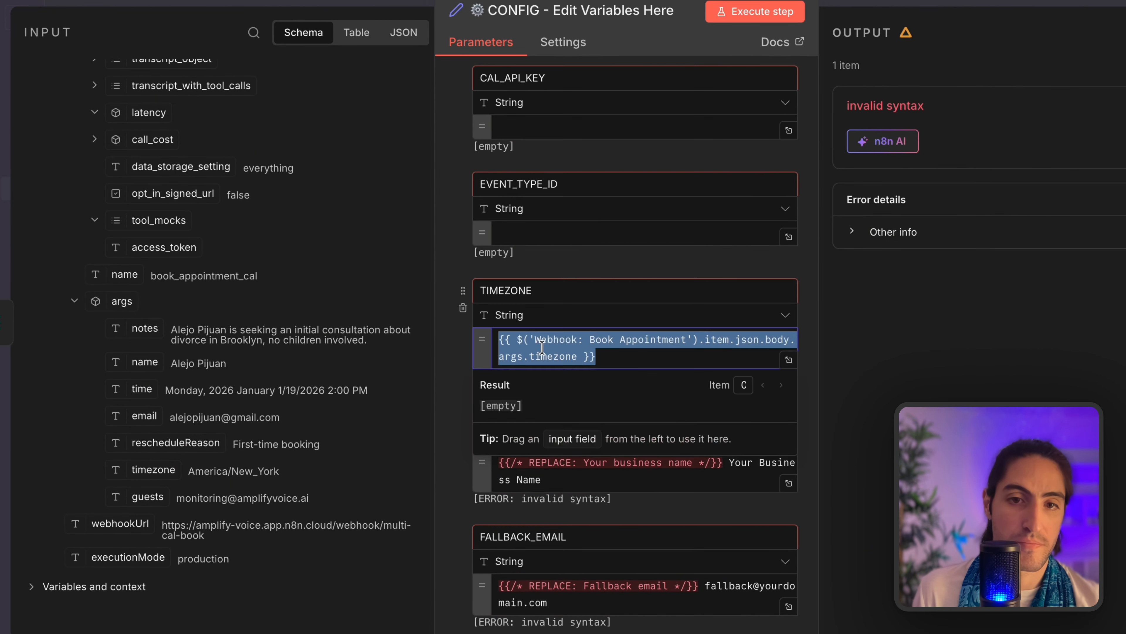
Clear the BUSINESS_NAME placeholder expression.
left_click(578, 461)
key("ctrl+a")
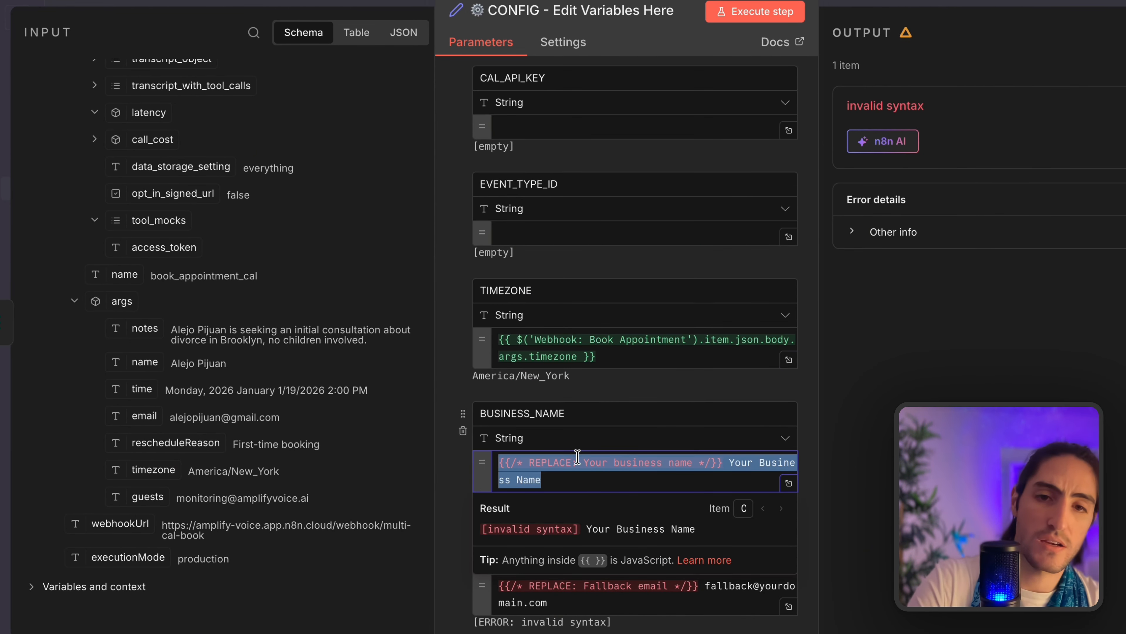
key("BackSpace")
scroll(577, 448, "down", 2)
scroll(577, 449, "down", 1)
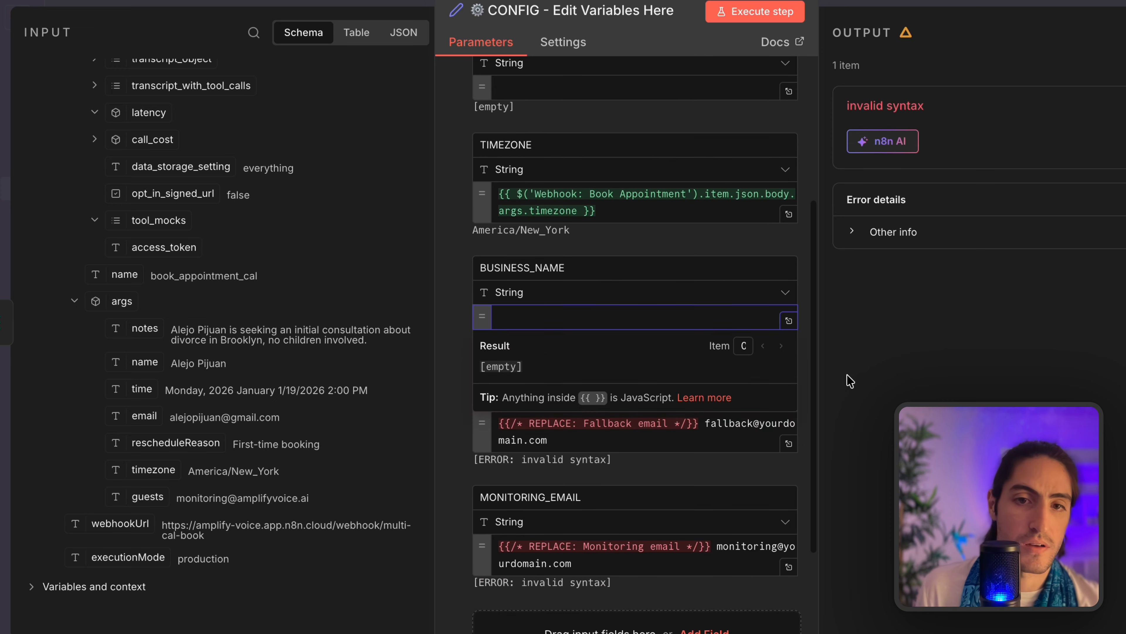
left_click(847, 375)
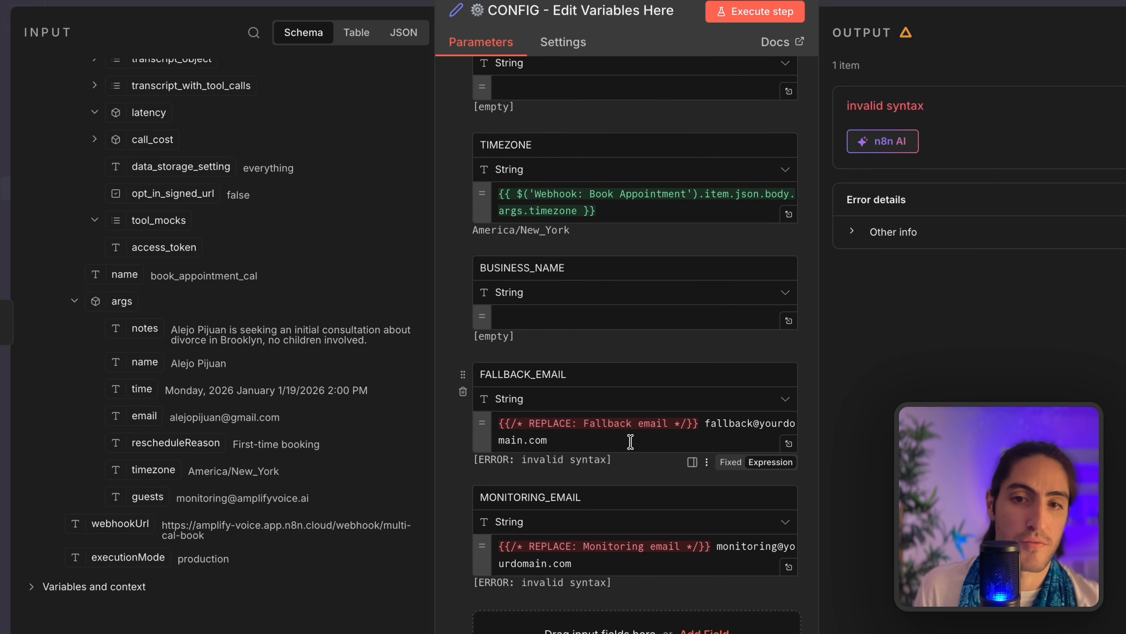
Replace the FALLBACK_EMAIL and MONITORING_EMAIL placeholders with the pasted monitoring address.
left_click_drag(707, 424, 493, 424)
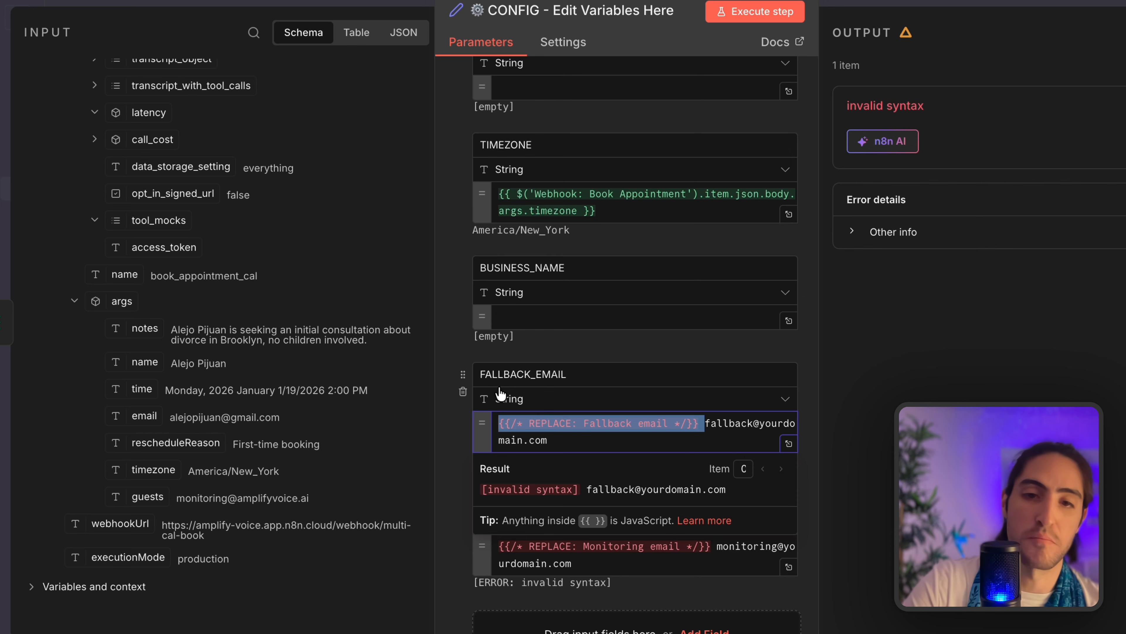
key("BackSpace")
type("monitori")
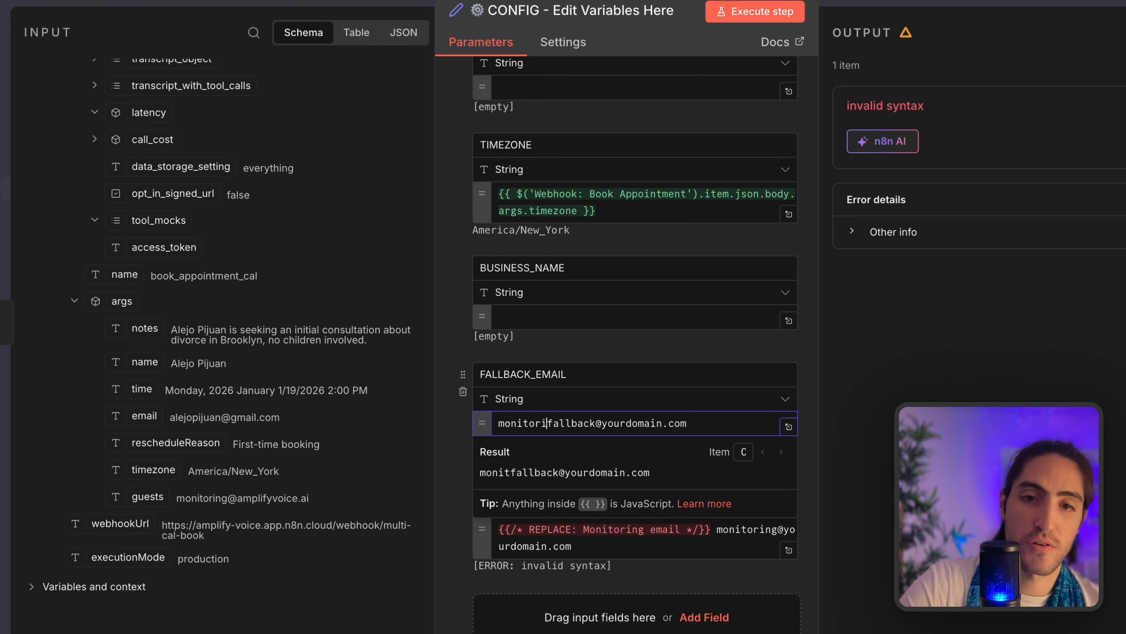
key("ctrl+a")
key("ctrl+v")
left_click(586, 531)
key("ctrl+a")
key("ctrl+v")
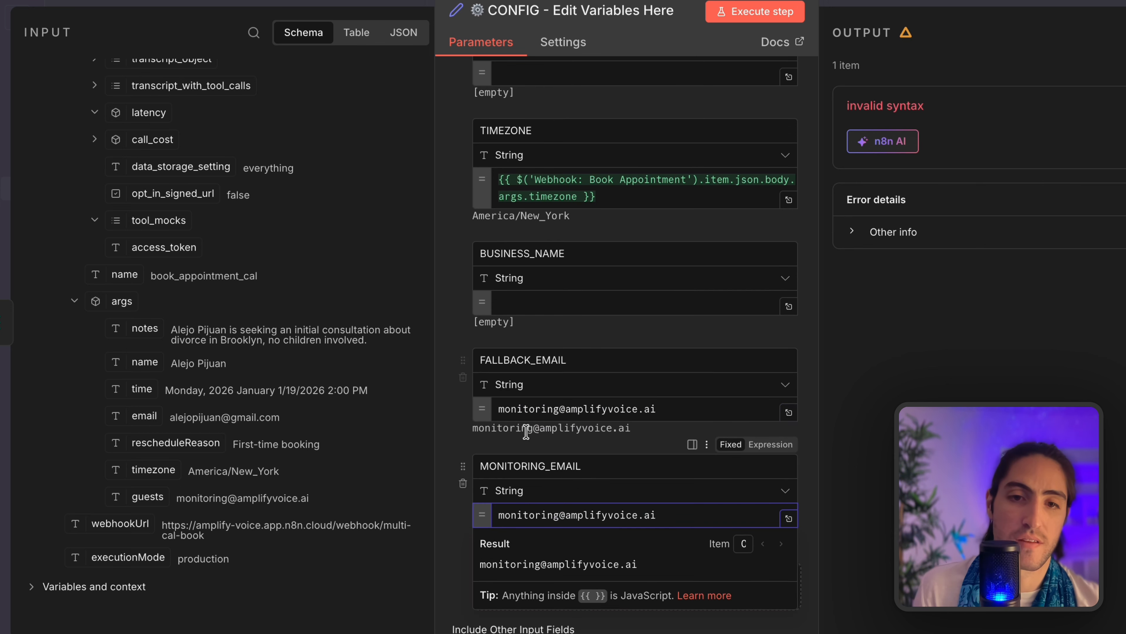
left_click(526, 452)
Locate the CAL_API_KEY and EVENT_TYPE_ID fields, then move to the Cal.com window.
scroll(593, 395, "up", 6)
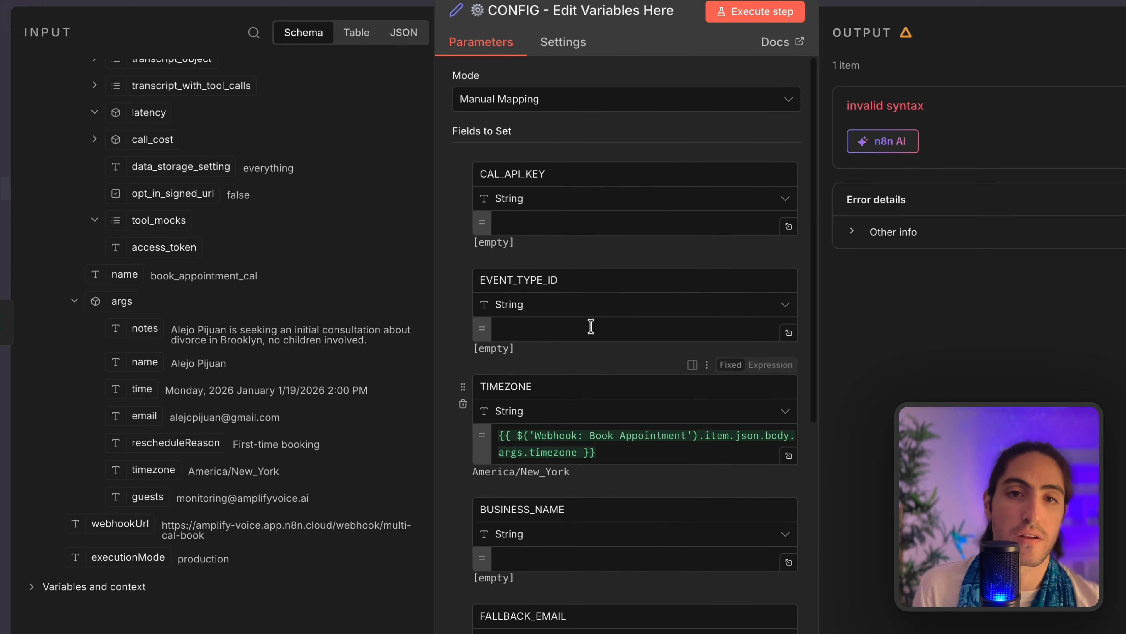
double_click(552, 176)
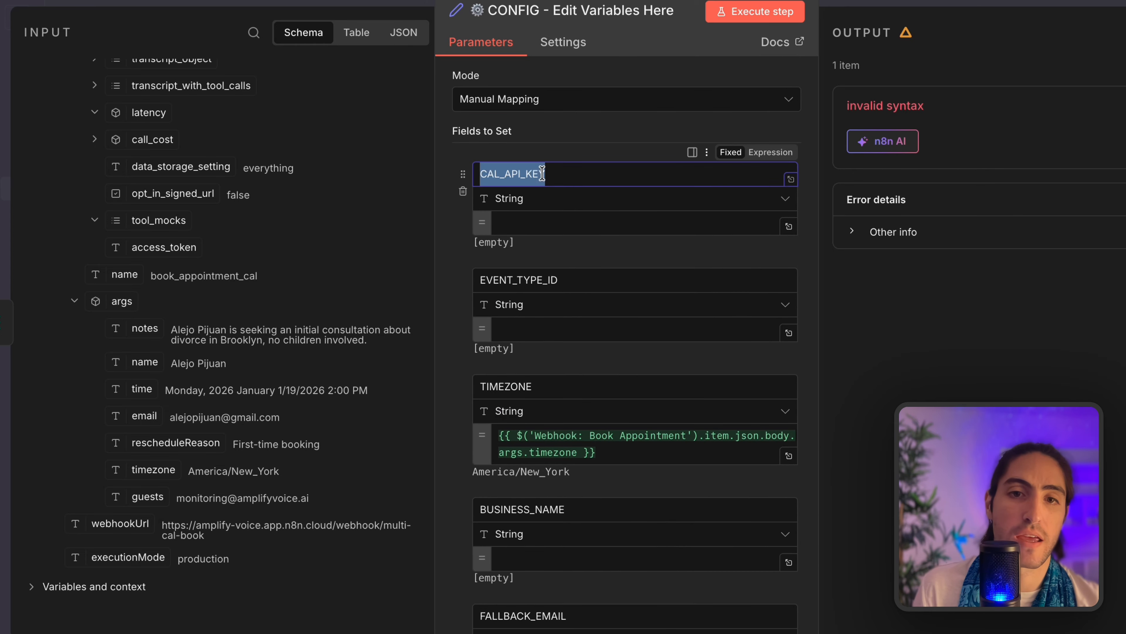
double_click(558, 282)
left_click(565, 261)
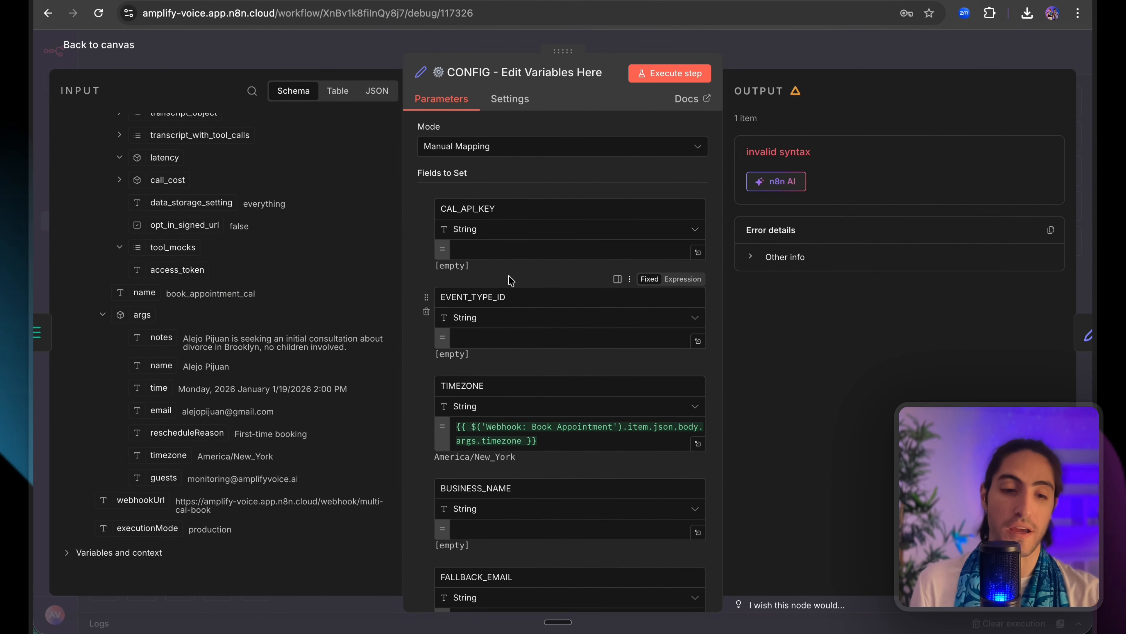
key("super+grave")
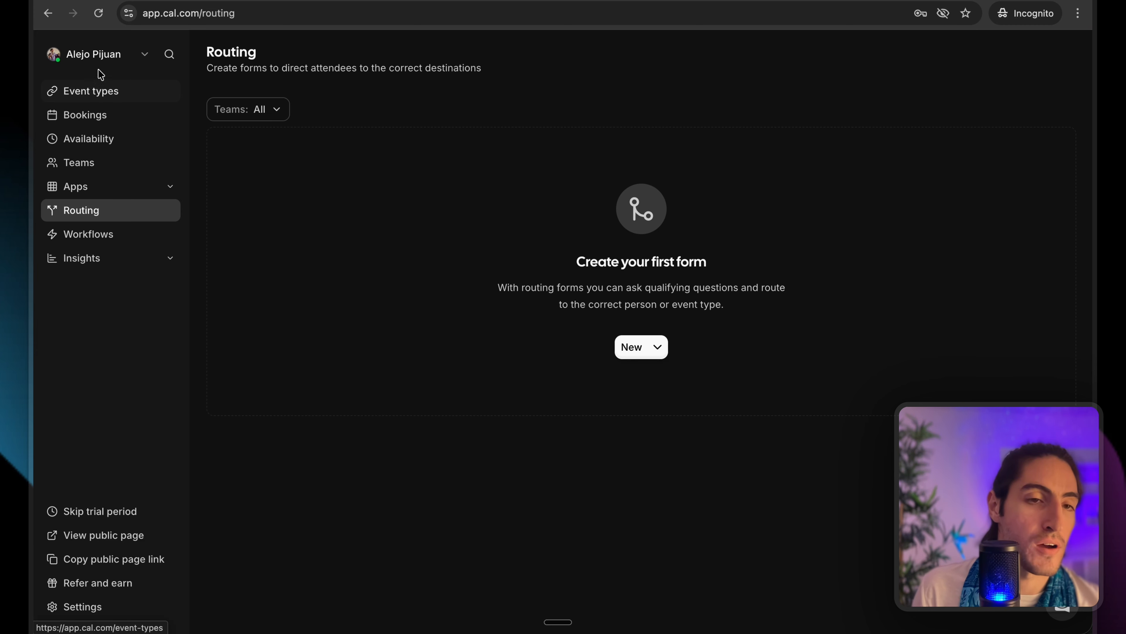
Open Cal.com's account settings to look for an API key.
left_click(114, 609)
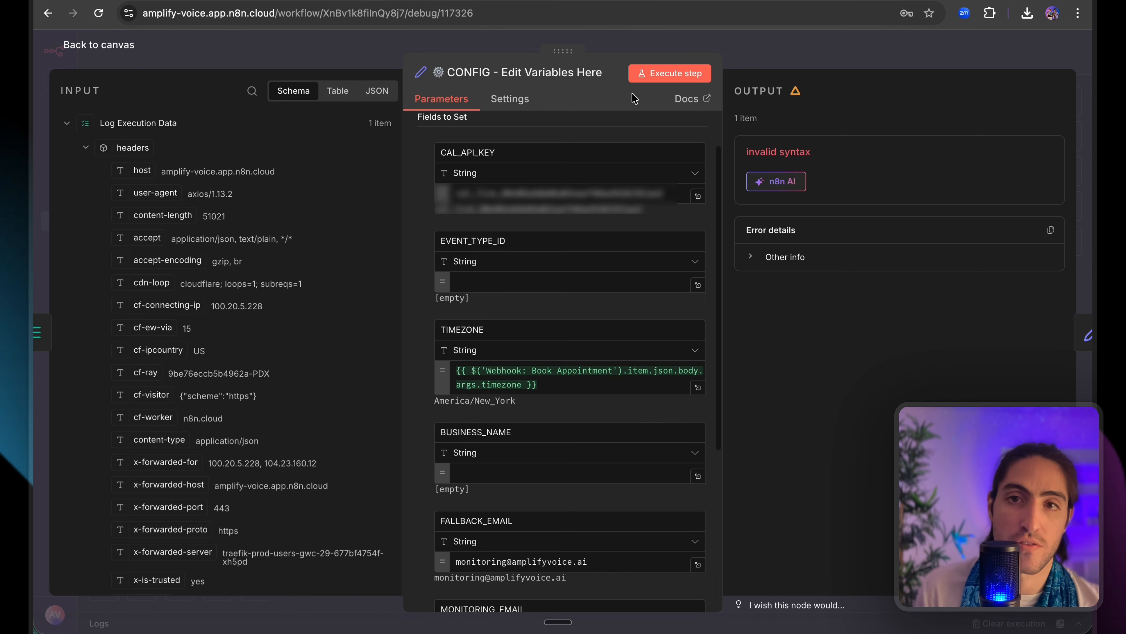
Execute the CONFIG node, then open Create Booking Payload's cleanTime expression in the full editor.
left_click(670, 74)
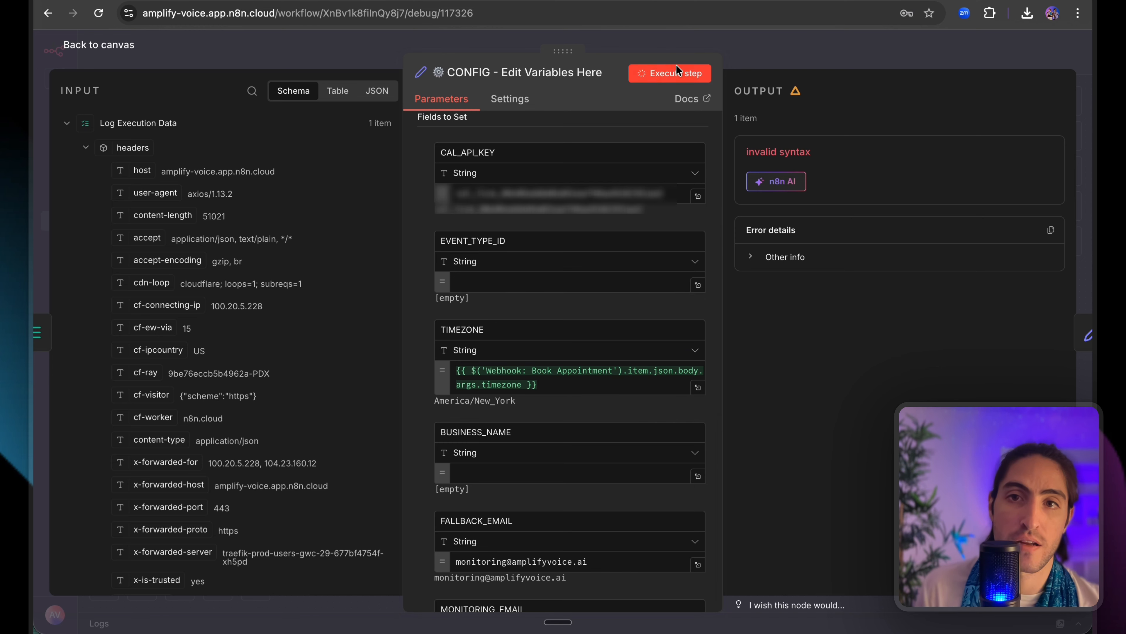
left_click(798, 43)
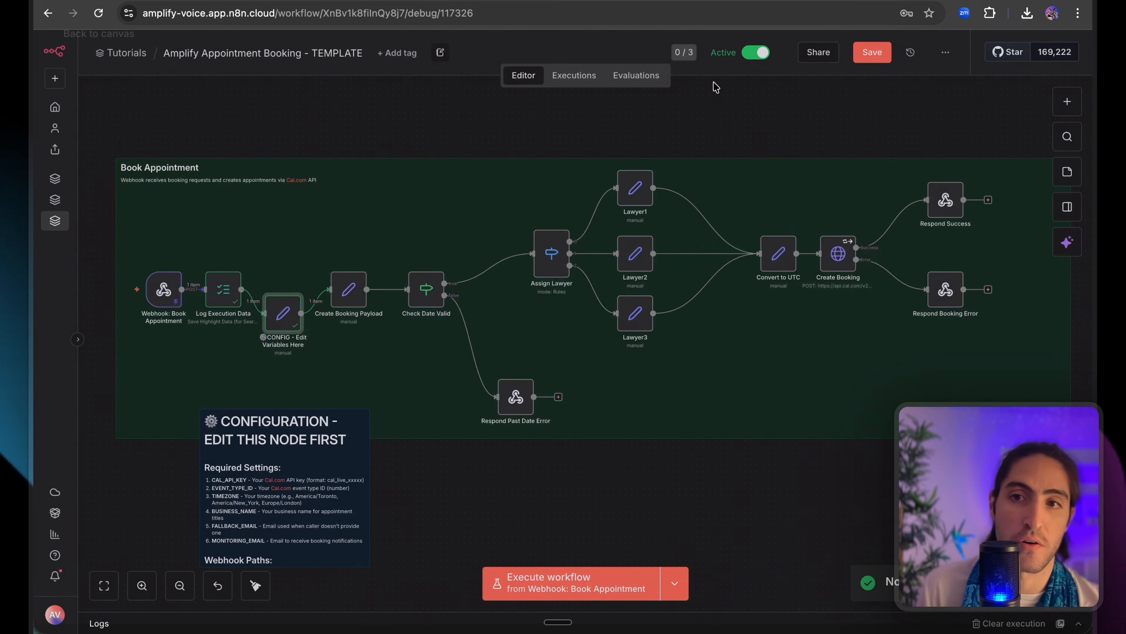
double_click(347, 290)
left_click(482, 245)
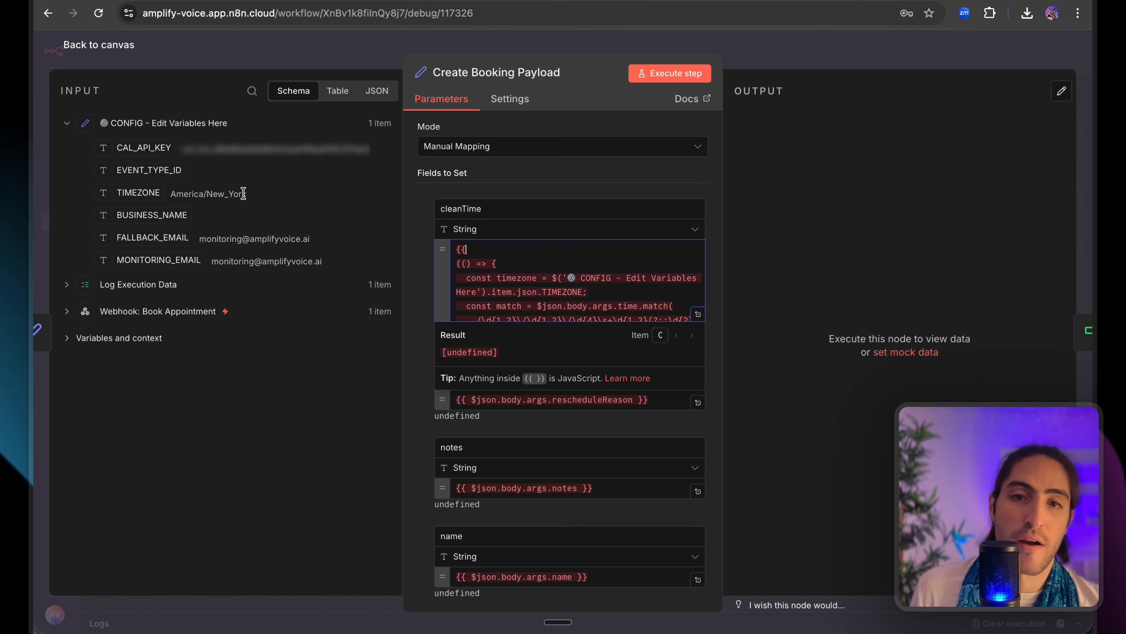
scroll(570, 261, "down", 1)
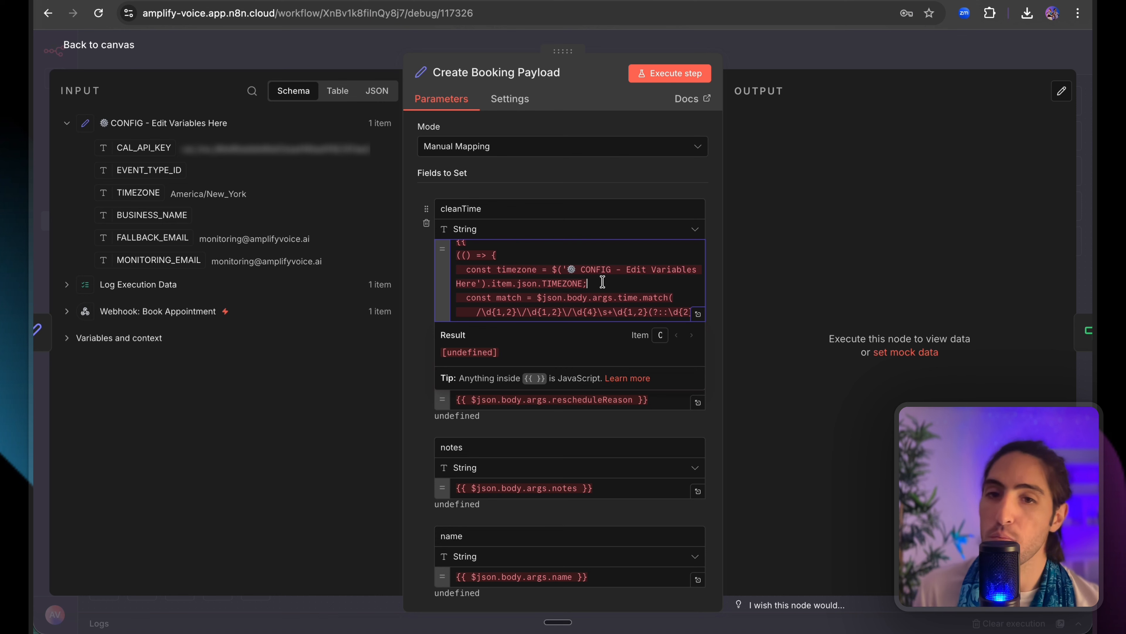
left_click(697, 314)
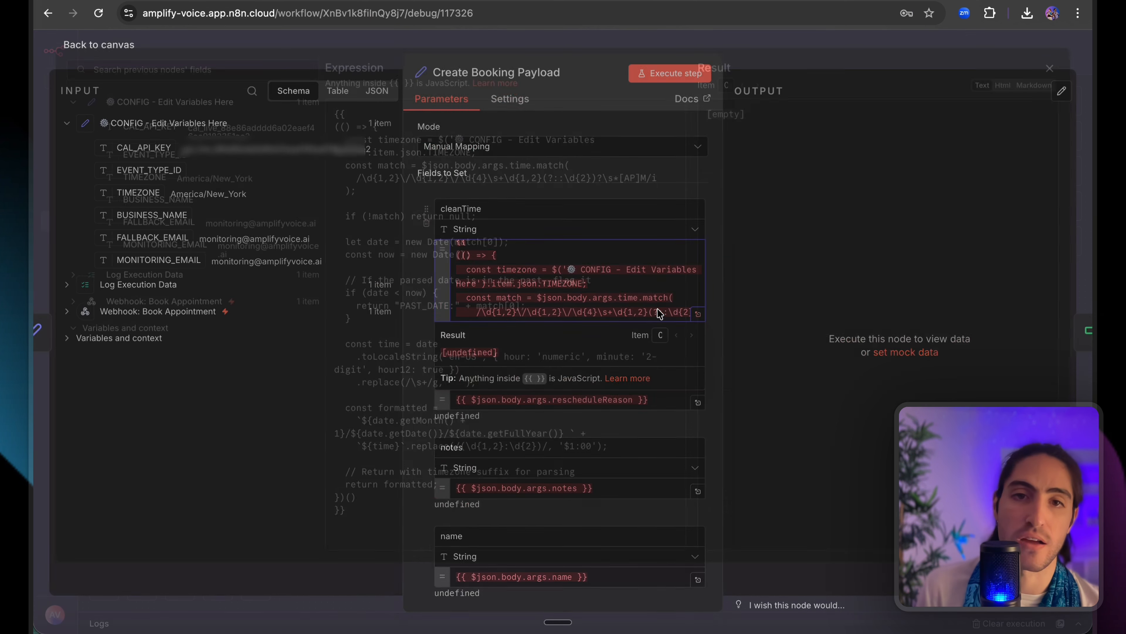
Point cleanTime at the Book Appointment webhook's time argument instead of $json.
left_click(73, 112)
left_click(73, 165)
left_click(92, 189)
left_click(110, 280)
left_click_drag(531, 175, 422, 175)
key("BackSpace")
left_click_drag(165, 406, 423, 175)
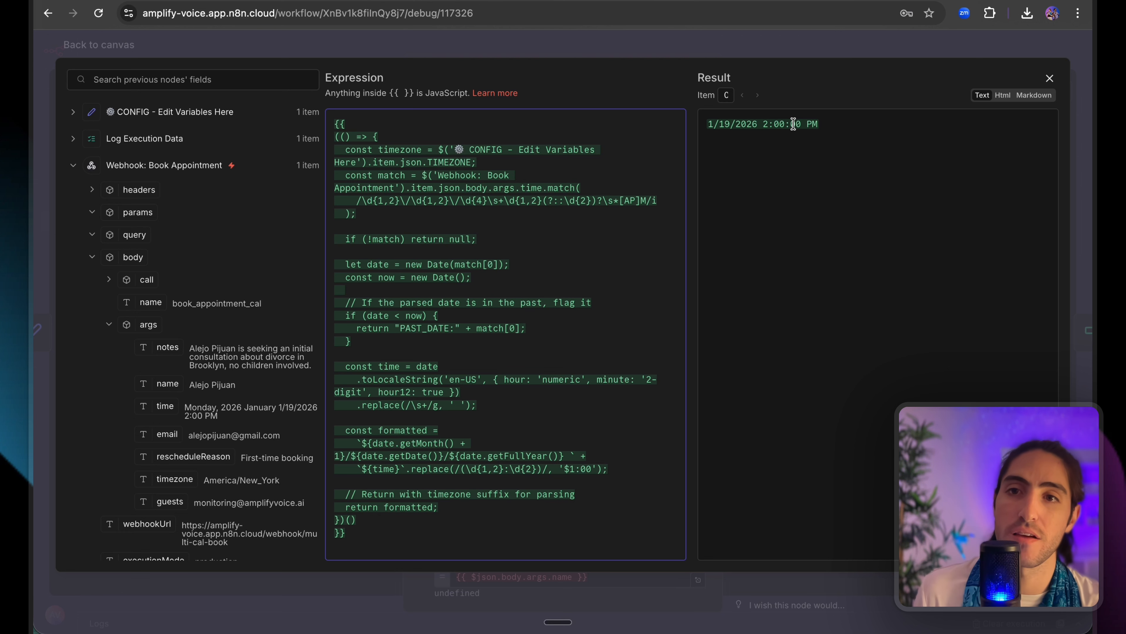
mouse_move(835, 128)
left_mouse_down()
mouse_move(710, 125)
mouse_move(842, 128)
left_mouse_up()
left_click(737, 126)
left_click(731, 125)
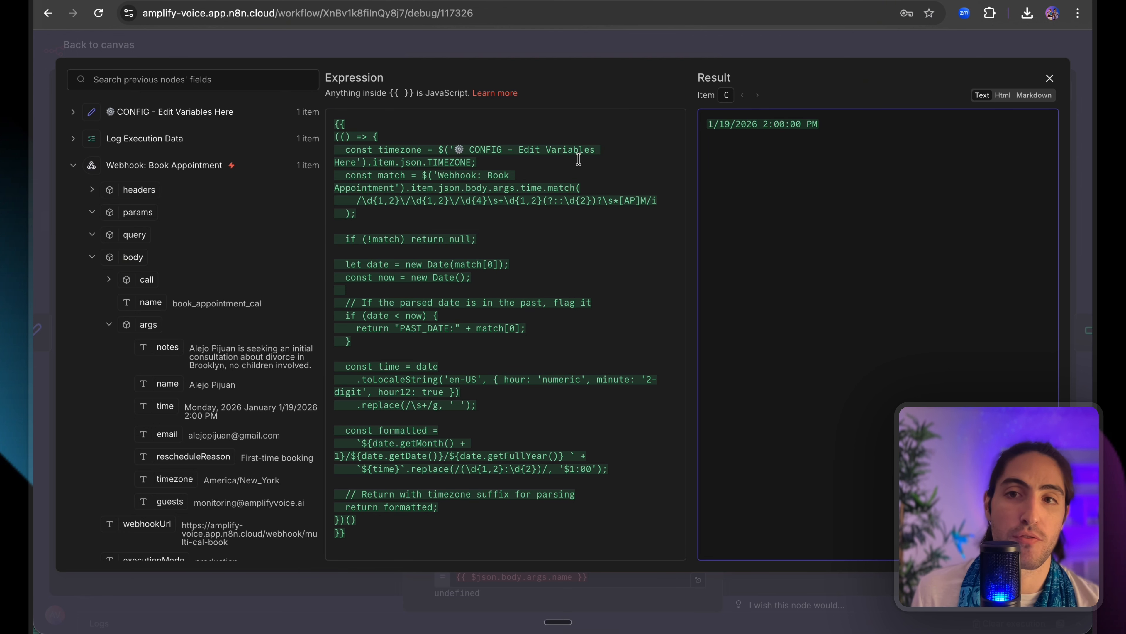
left_click(571, 52)
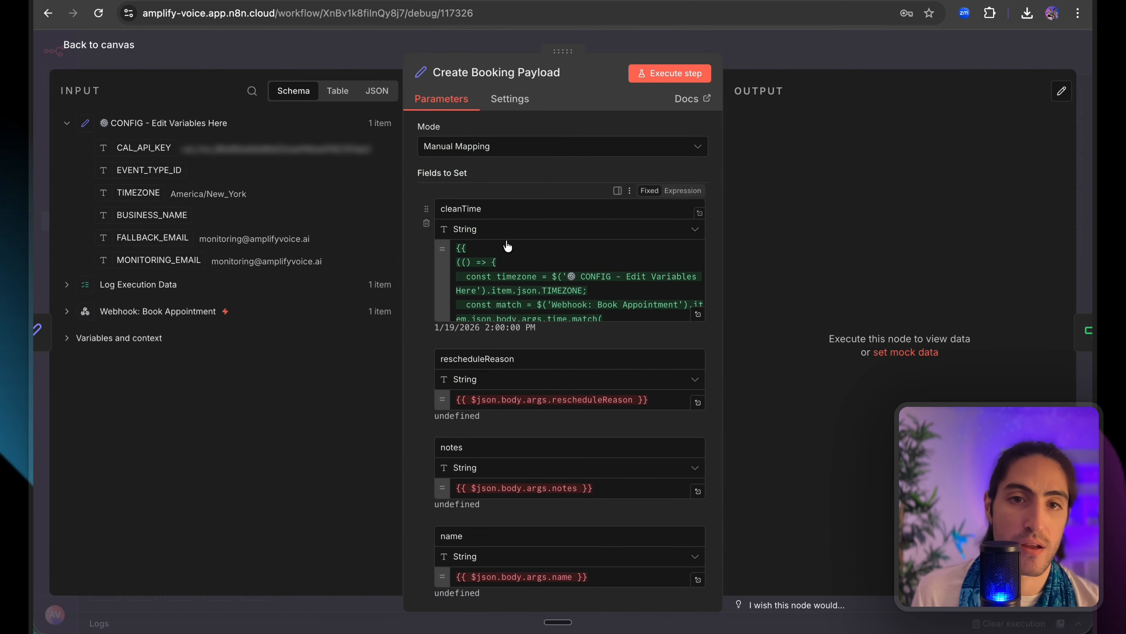
Map rescheduleReason to the webhook's rescheduleReason argument.
scroll(556, 379, "down", 3)
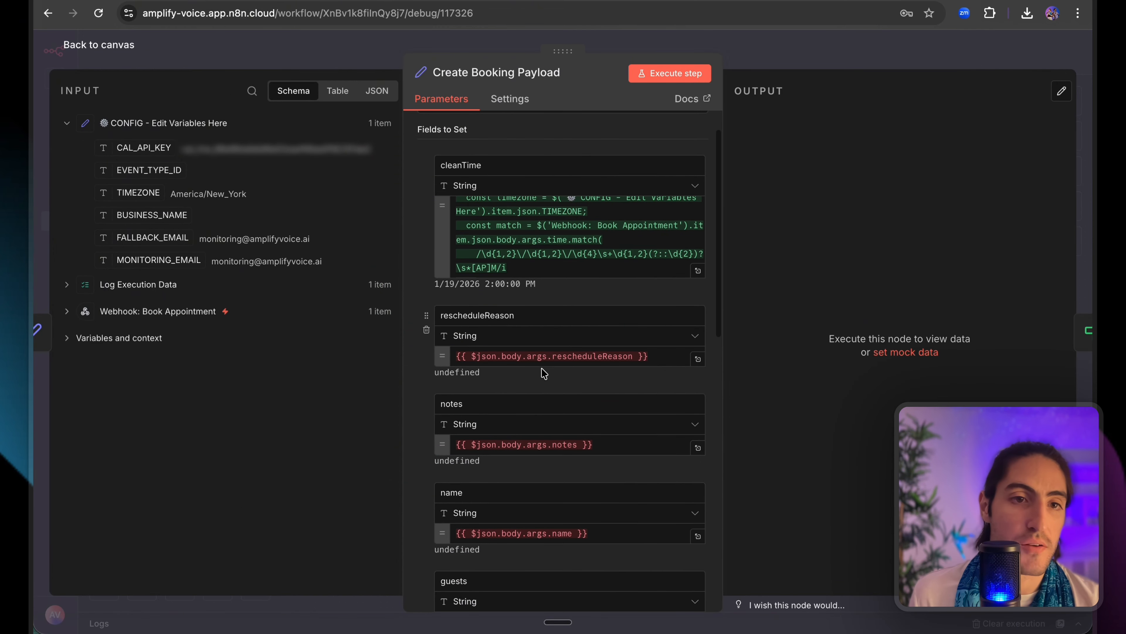
left_click(203, 312)
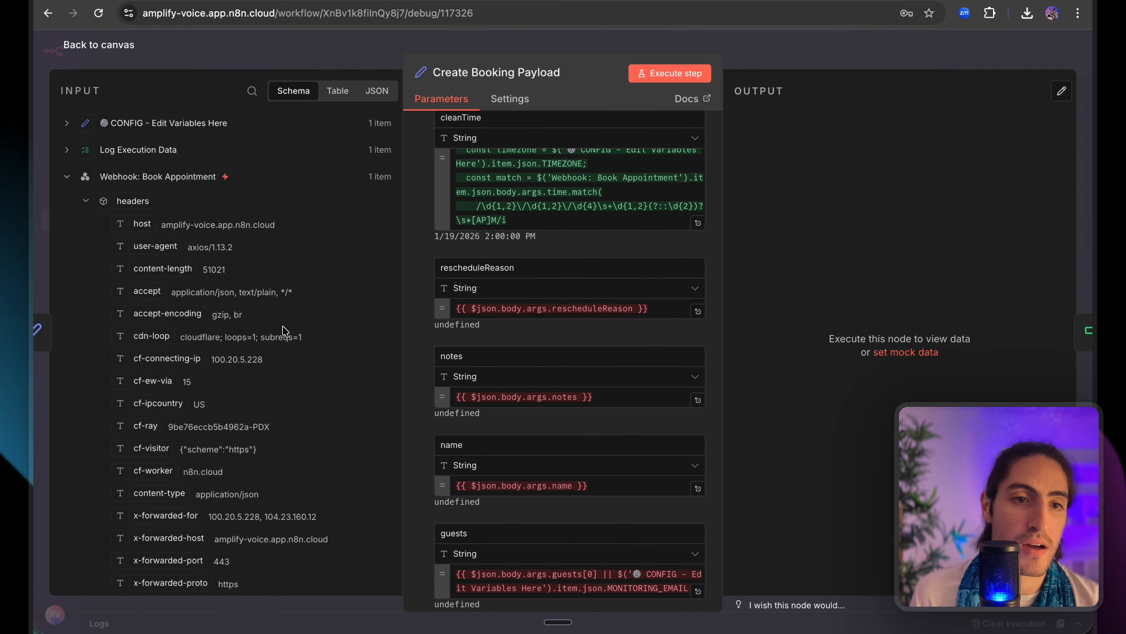
left_click(85, 203)
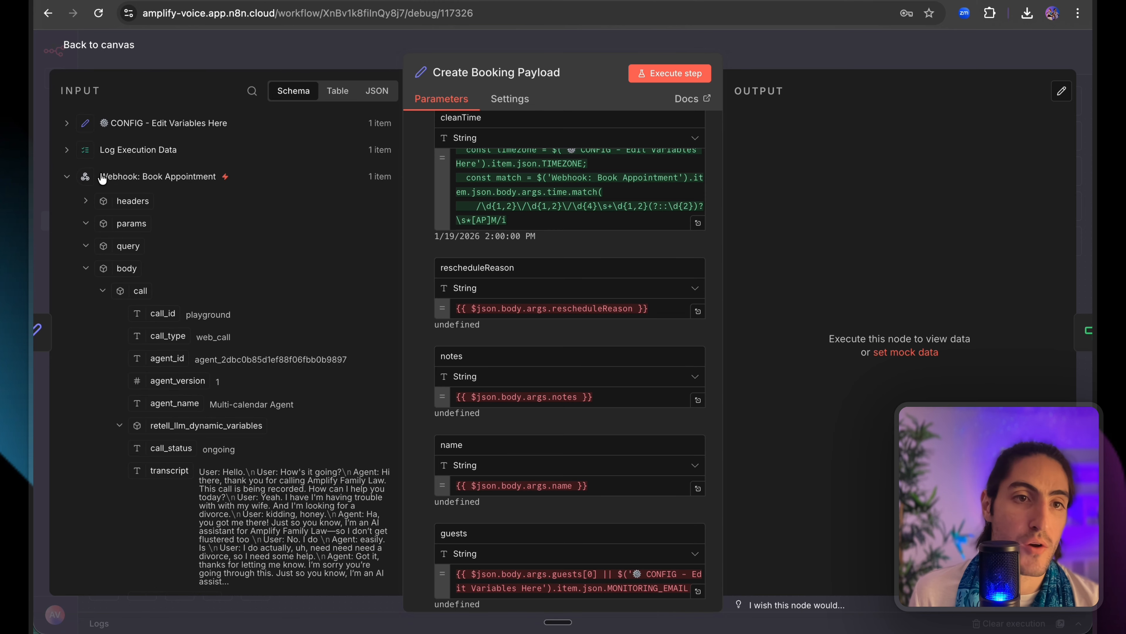
left_click(101, 292)
scroll(135, 329, "down", 1)
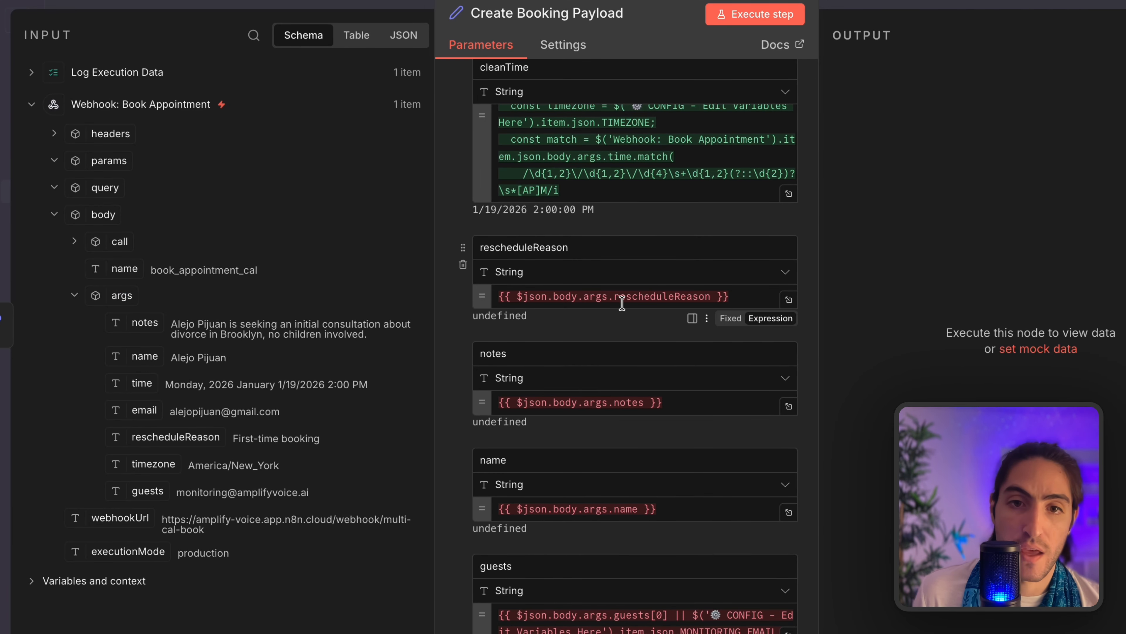
triple_click(640, 296)
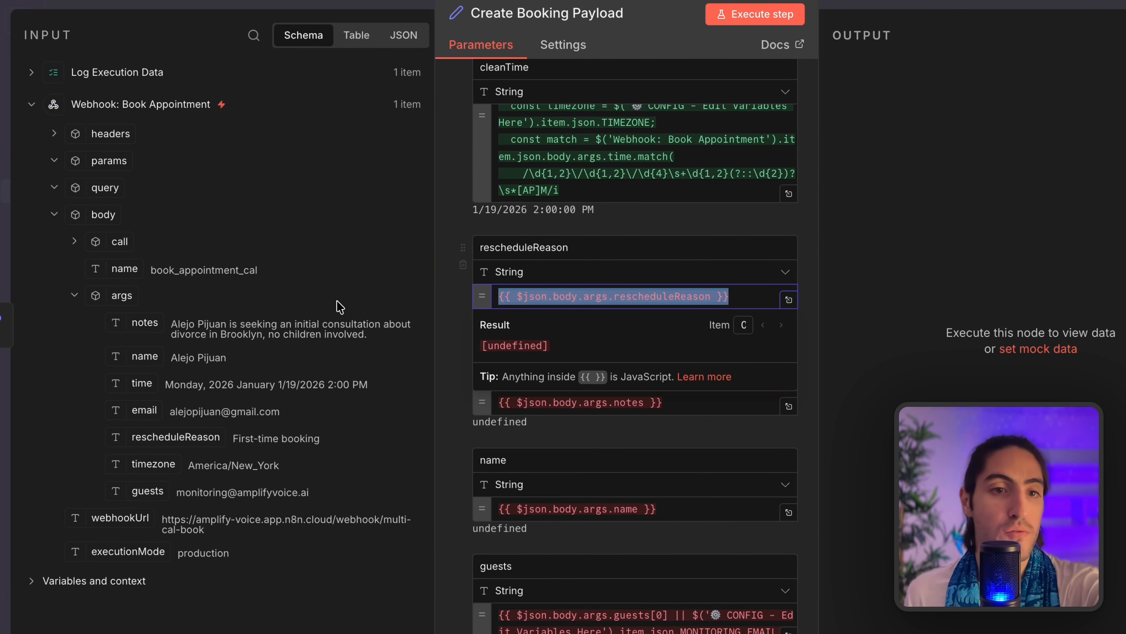
key("BackSpace")
left_click_drag(177, 436, 566, 295)
Map notes, name and guests to the webhook's matching call arguments.
triple_click(633, 419)
key("BackSpace")
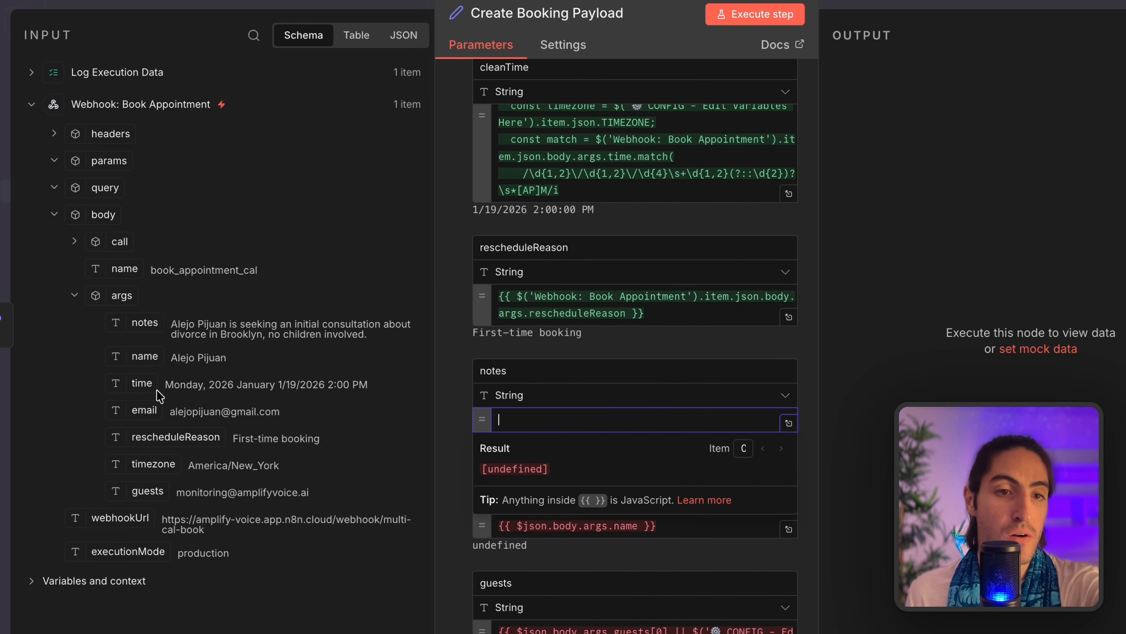
left_click_drag(144, 323, 515, 413)
scroll(543, 369, "down", 5)
left_click(585, 296)
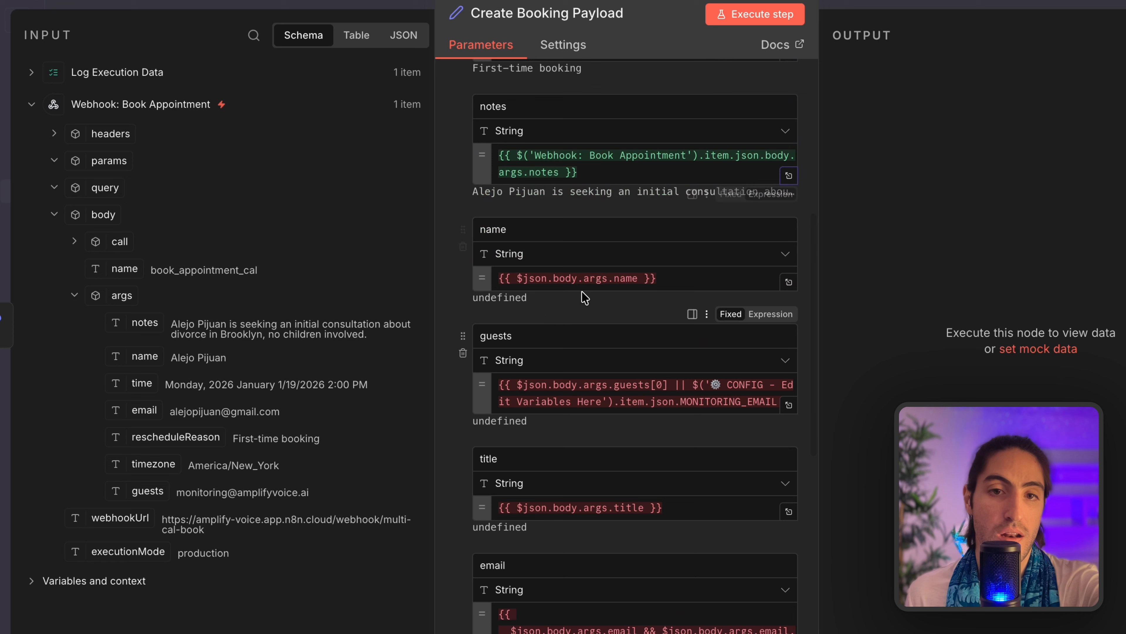
left_click(581, 278)
triple_click(581, 277)
key("BackSpace")
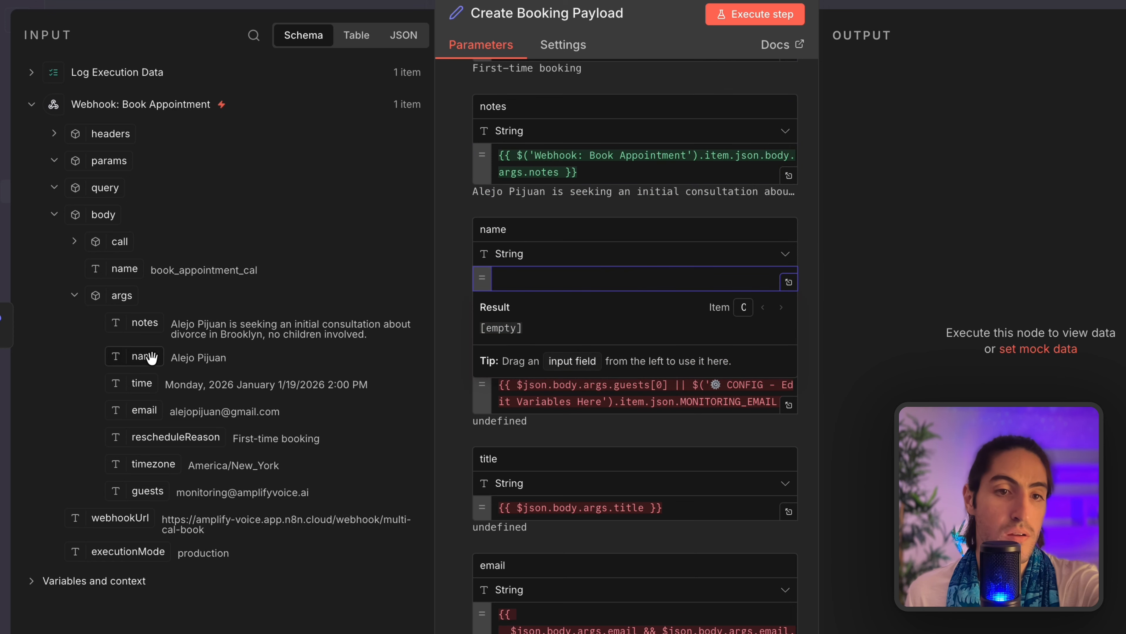
left_click_drag(151, 358, 536, 286)
triple_click(536, 410)
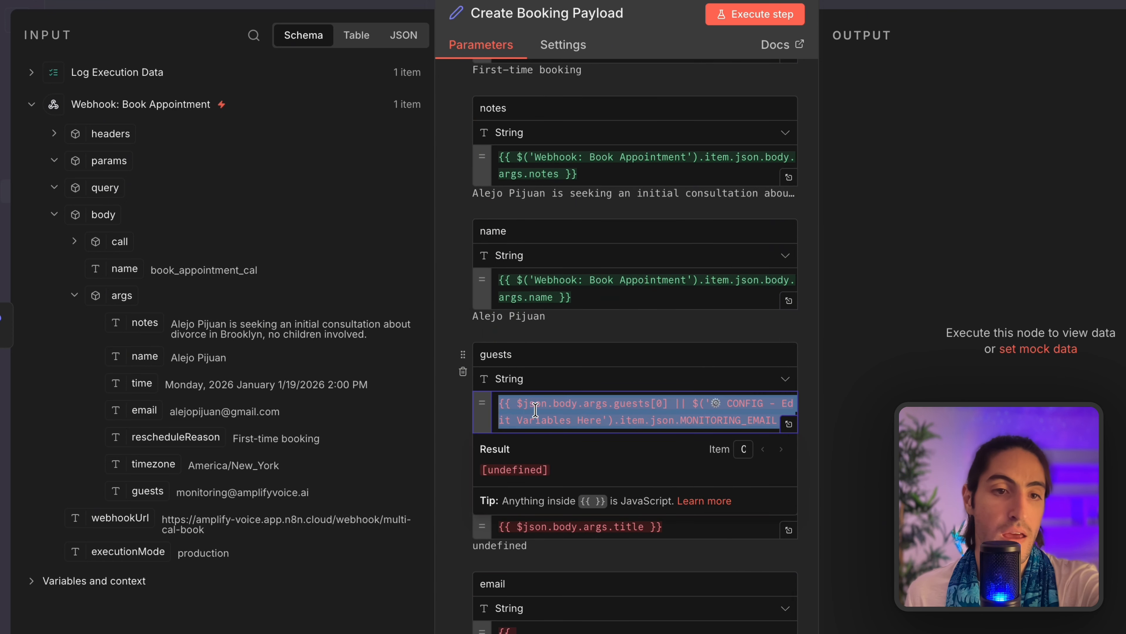
key("BackSpace")
left_click_drag(146, 489, 577, 407)
Remove the title field from the Create Booking Payload.
scroll(555, 402, "down", 5)
left_click(555, 236)
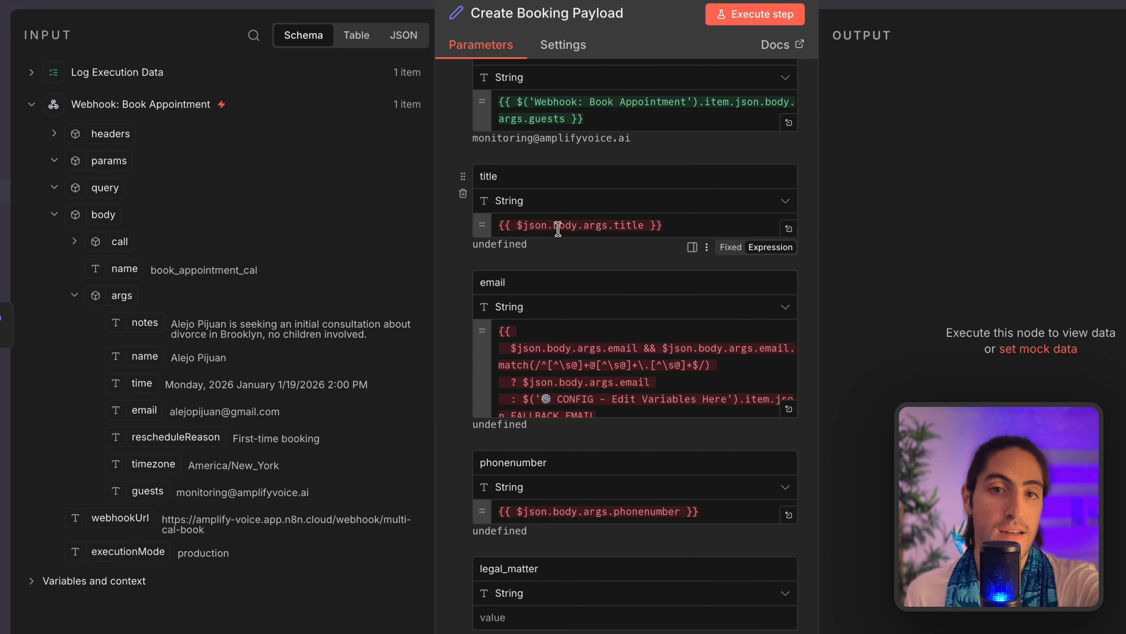
triple_click(710, 220)
key("BackSpace")
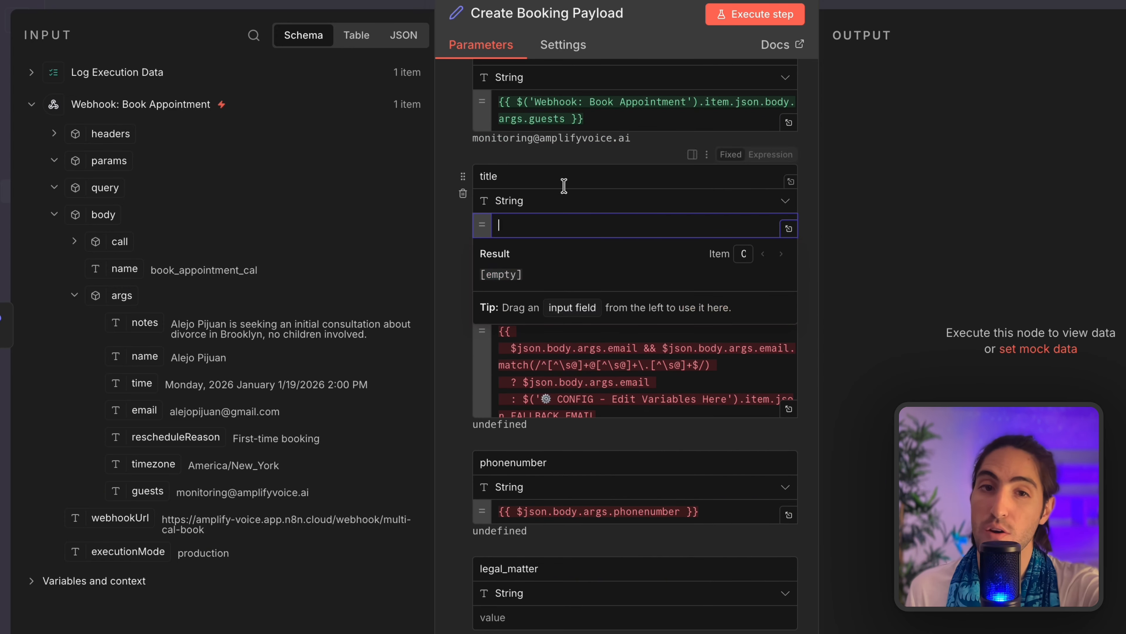
left_click(463, 195)
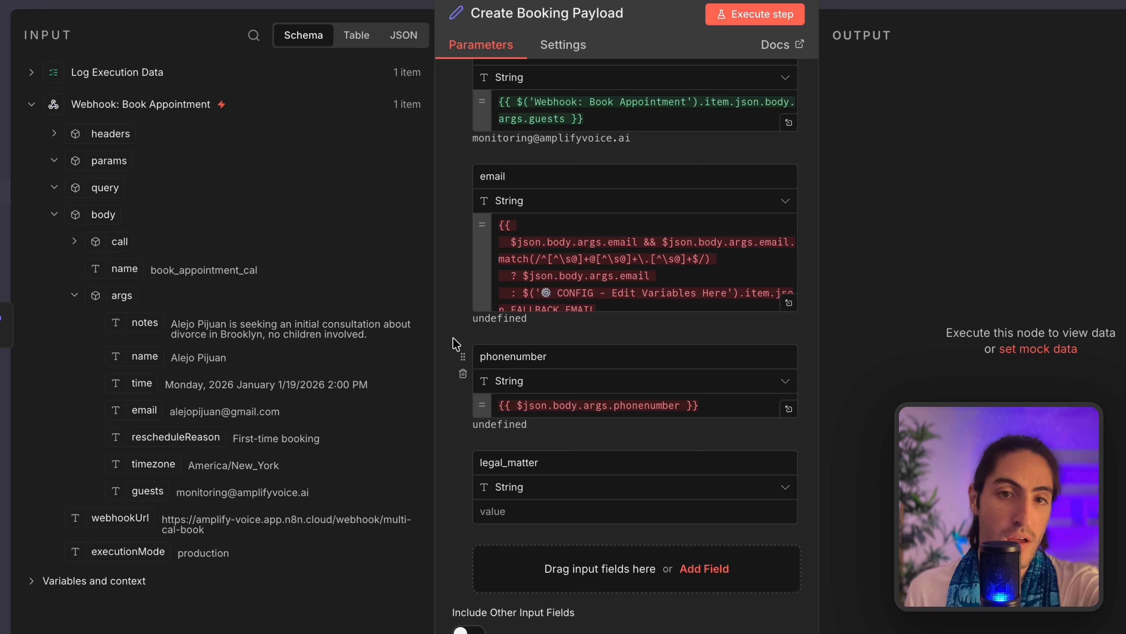
left_click(557, 247)
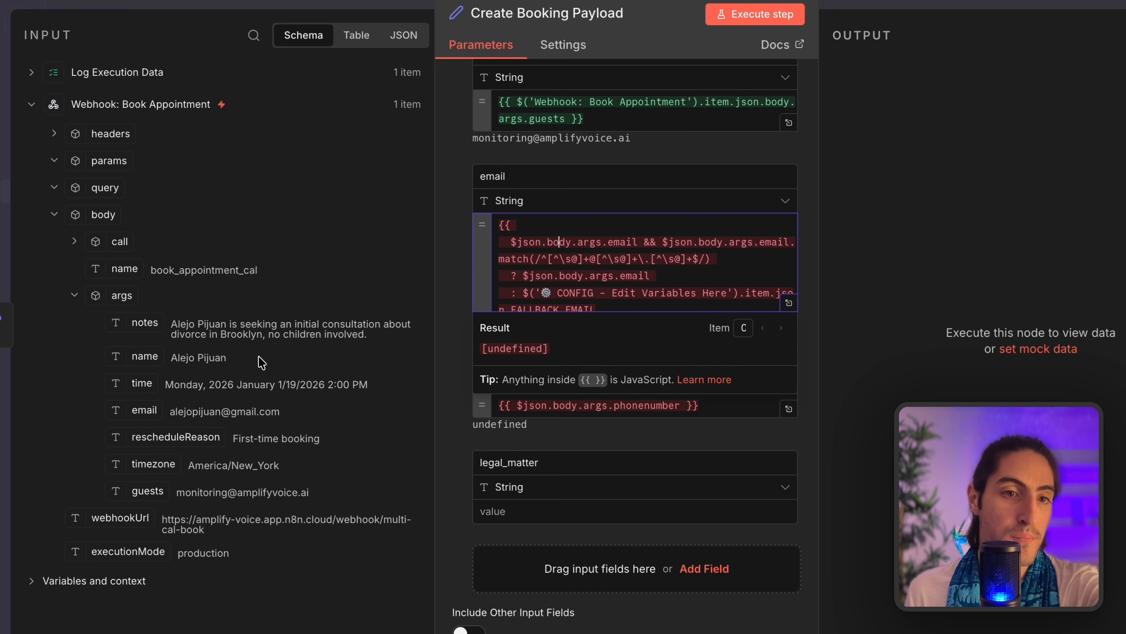
Insert $('⚙ CONFIG - Edit Variables Here').item. before the first email check.
left_click(594, 236)
left_click_drag(635, 241, 511, 242)
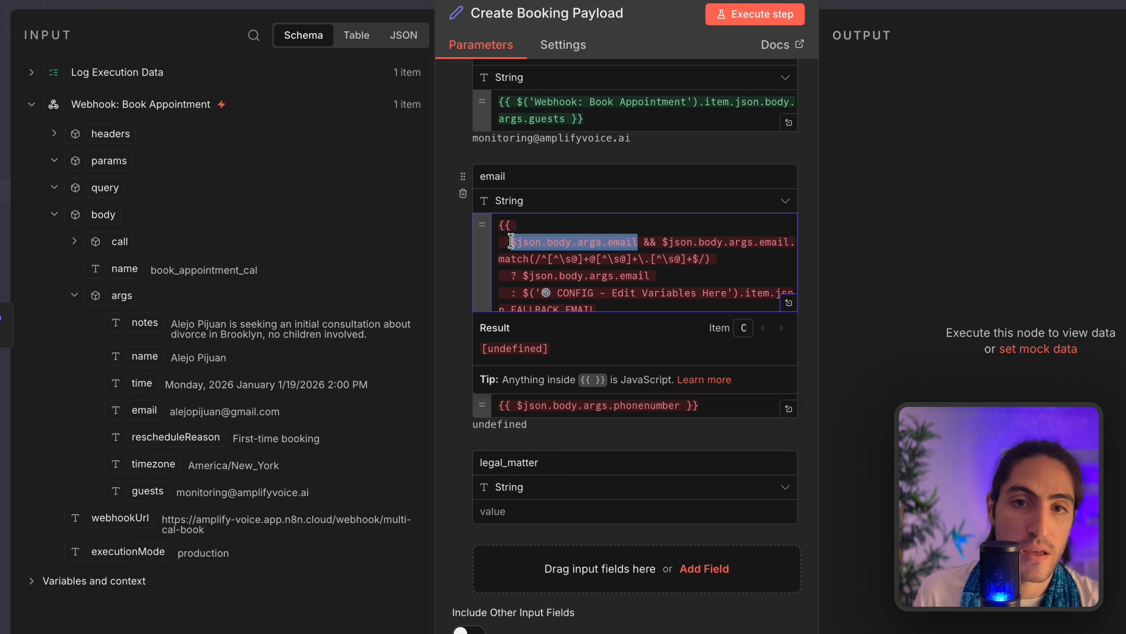
left_click(514, 242)
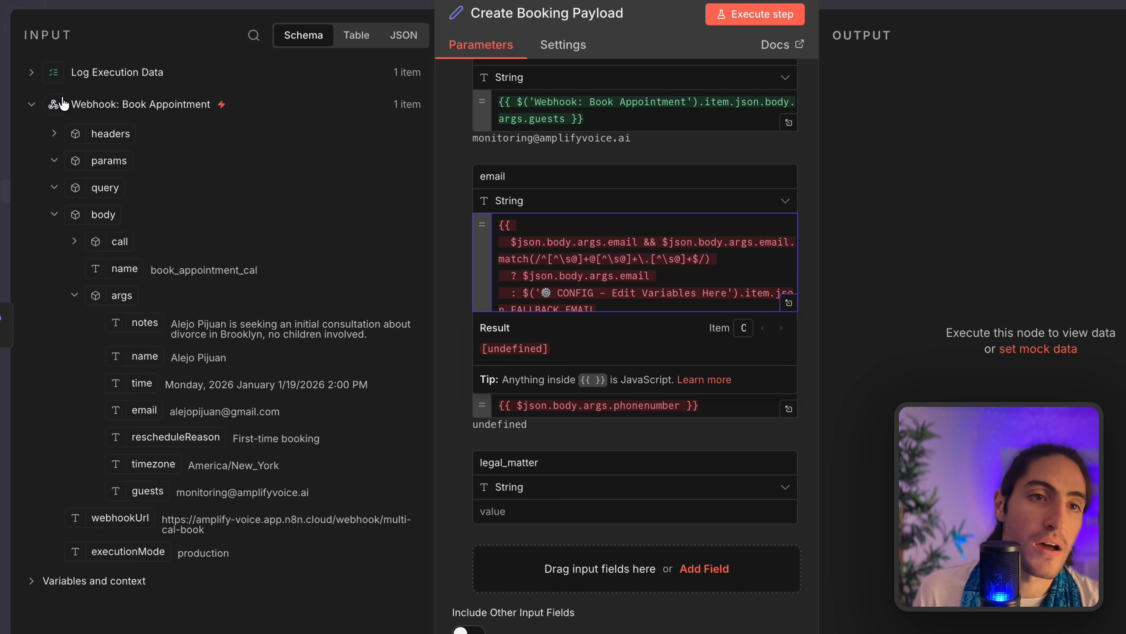
left_click_drag(71, 105, 381, 171)
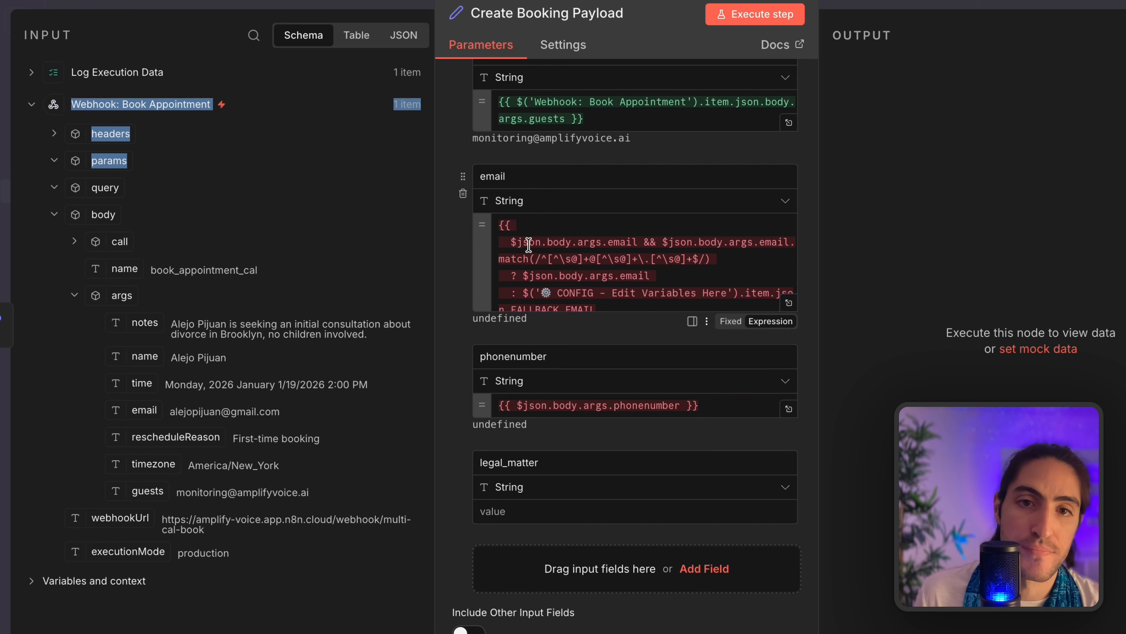
left_click(518, 242)
type("('")
key("Return")
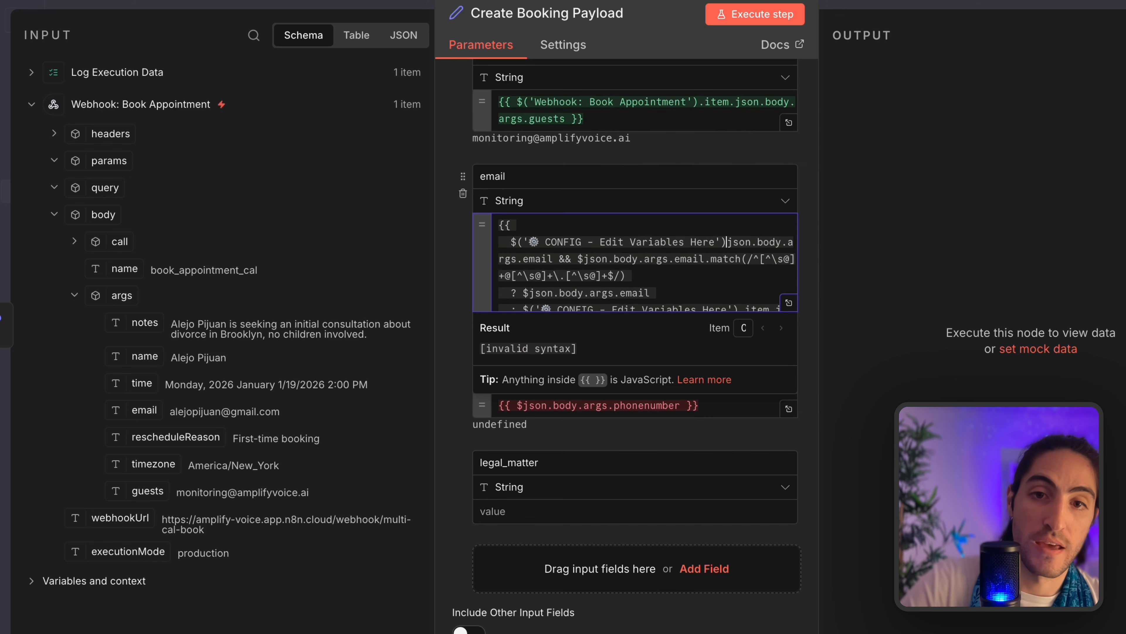
type(".item.")
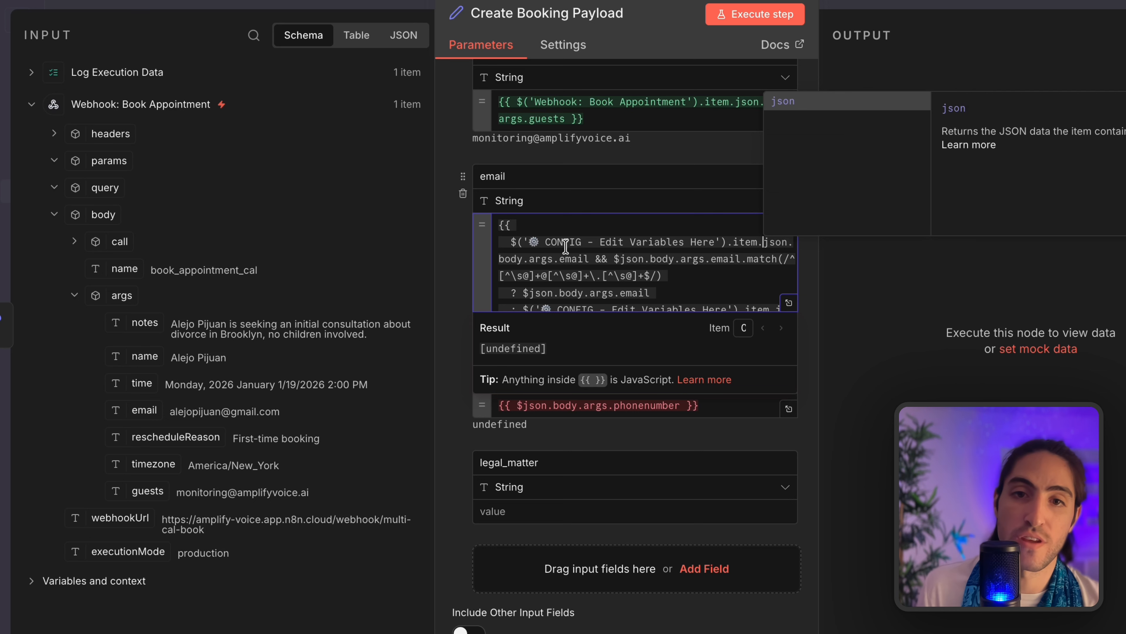
key("Escape")
Copy the same CONFIG item reference into the second email check.
double_click(779, 243)
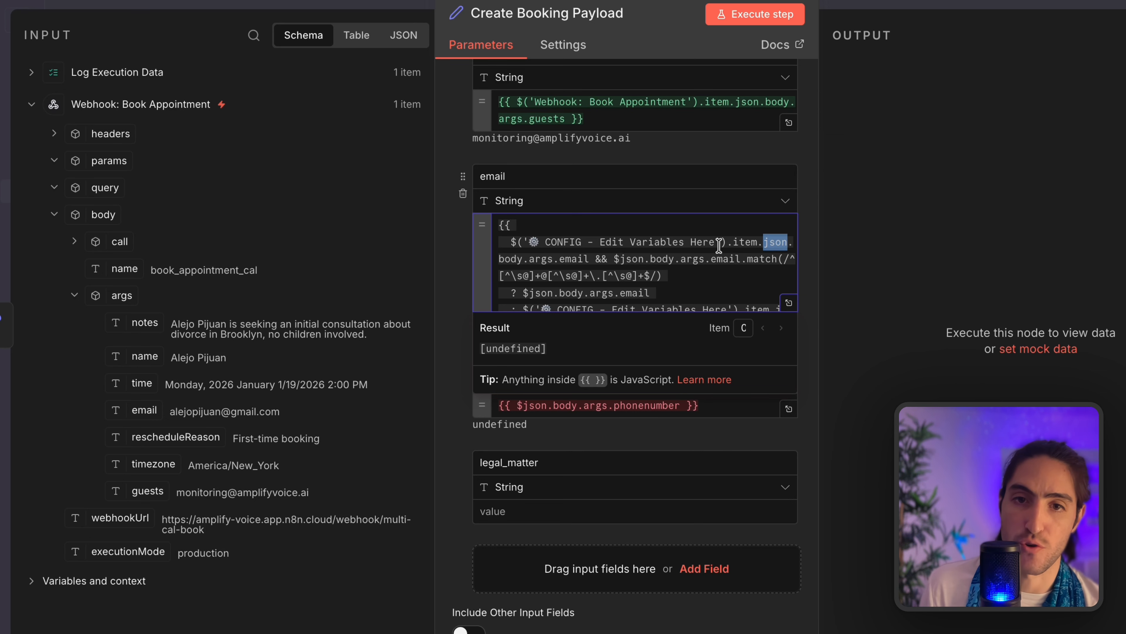
left_click_drag(516, 243, 764, 238)
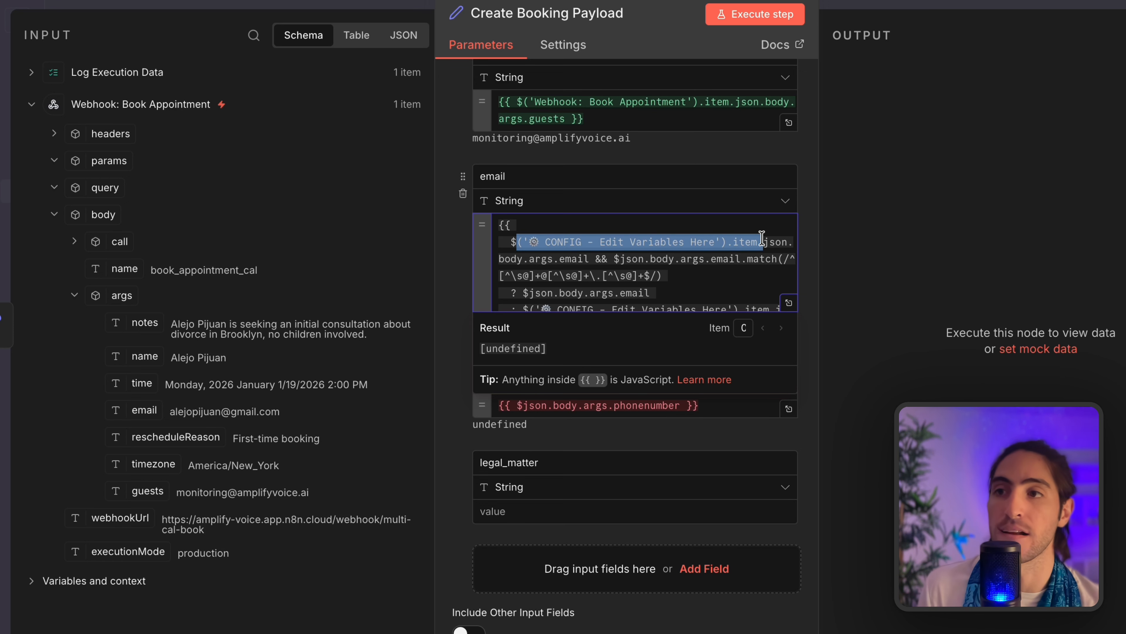
left_click(763, 240)
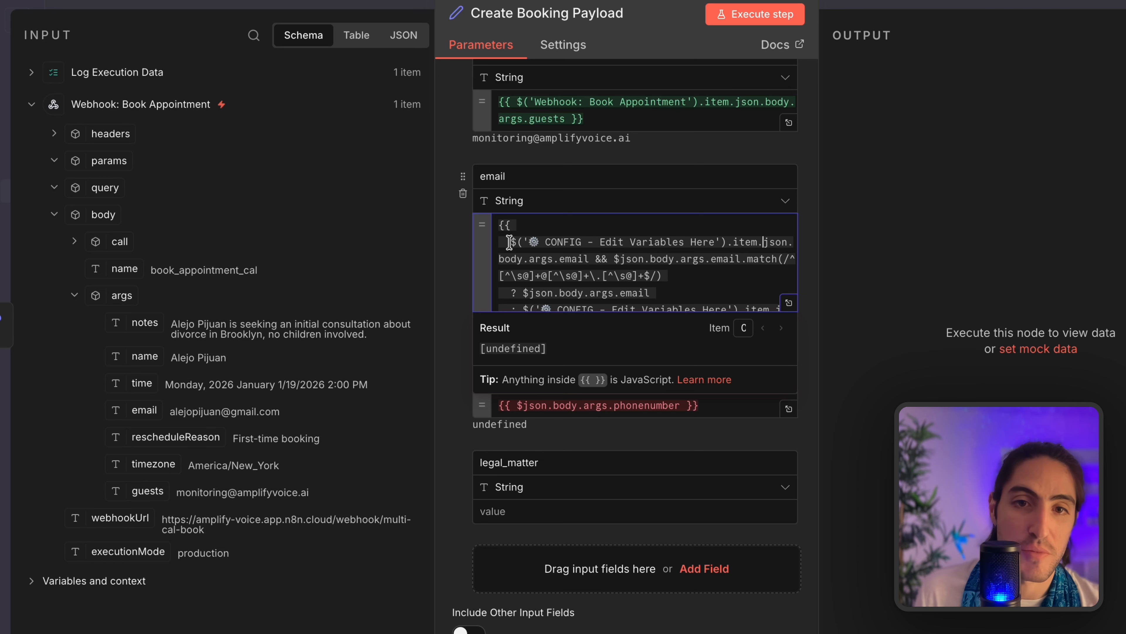
left_click_drag(510, 243, 763, 238)
key("ctrl+c")
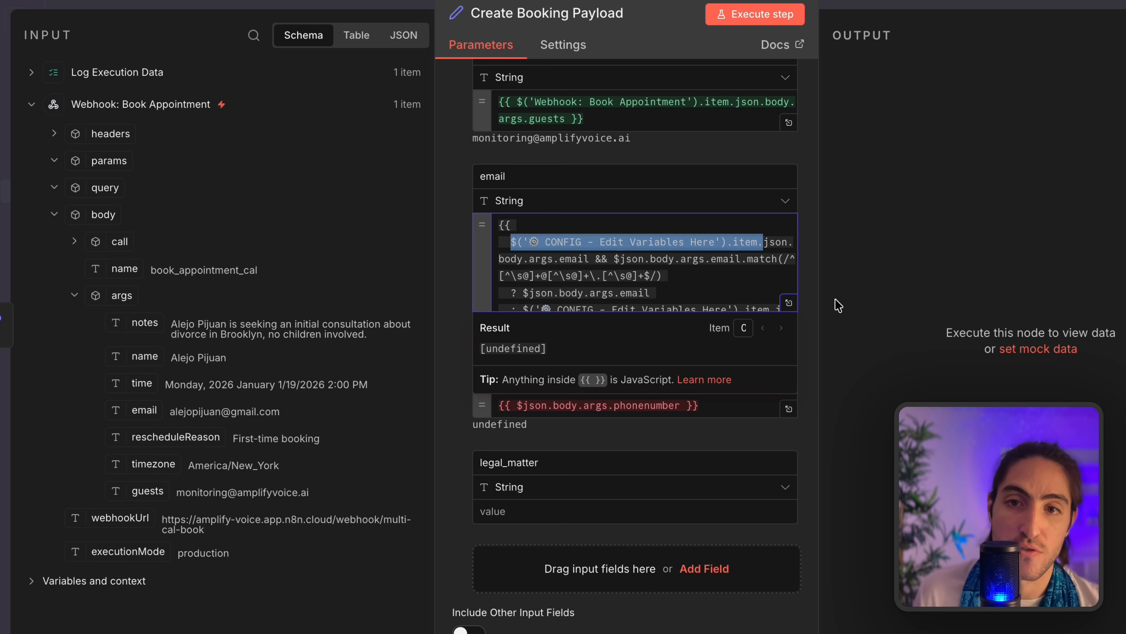
left_click(620, 261)
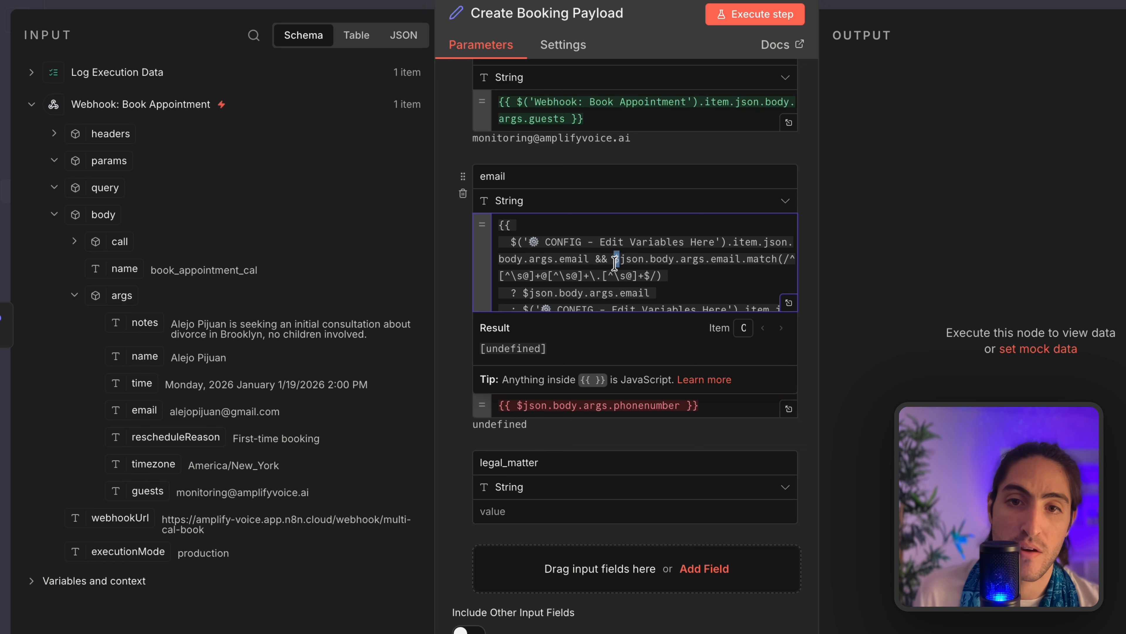
key("ctrl+v")
scroll(669, 266, "down", 1)
scroll(670, 265, "down", 1)
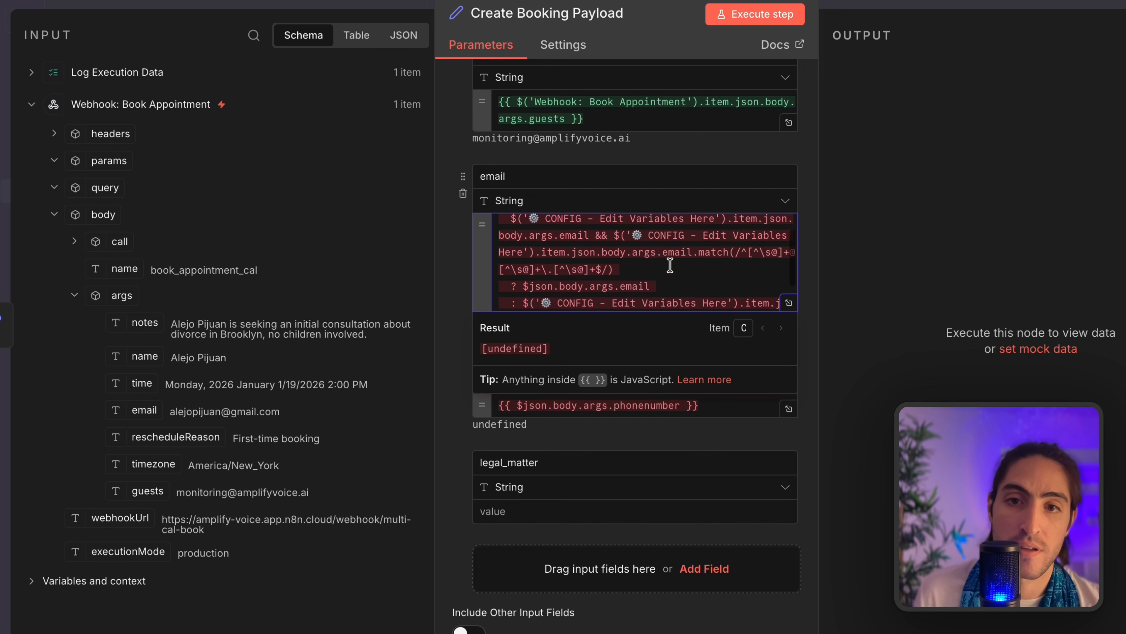
left_click(648, 252)
left_click(704, 254)
scroll(714, 248, "down", 2)
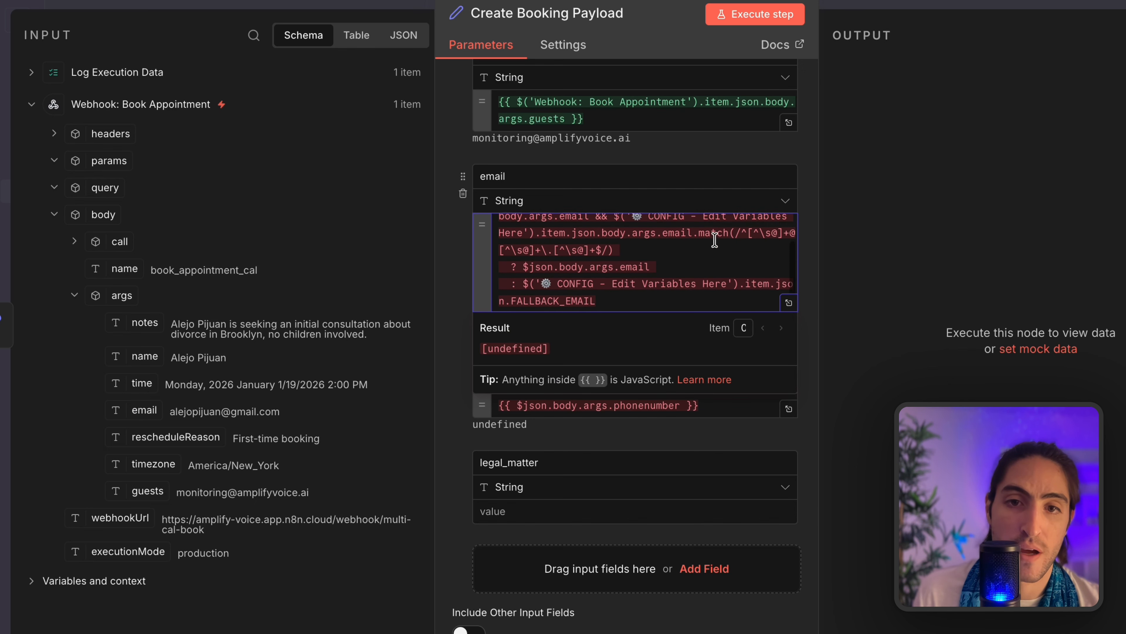
left_click(789, 303)
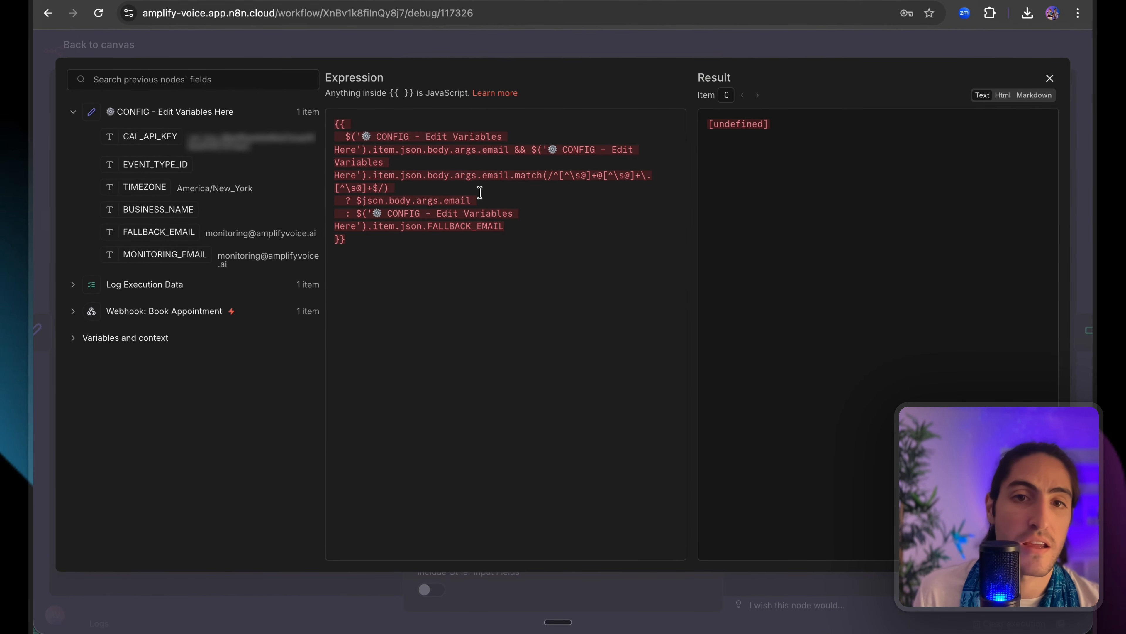
Replace both CONFIG node names in the email expression with 'Webhook: Book Appointment'.
left_click(401, 221)
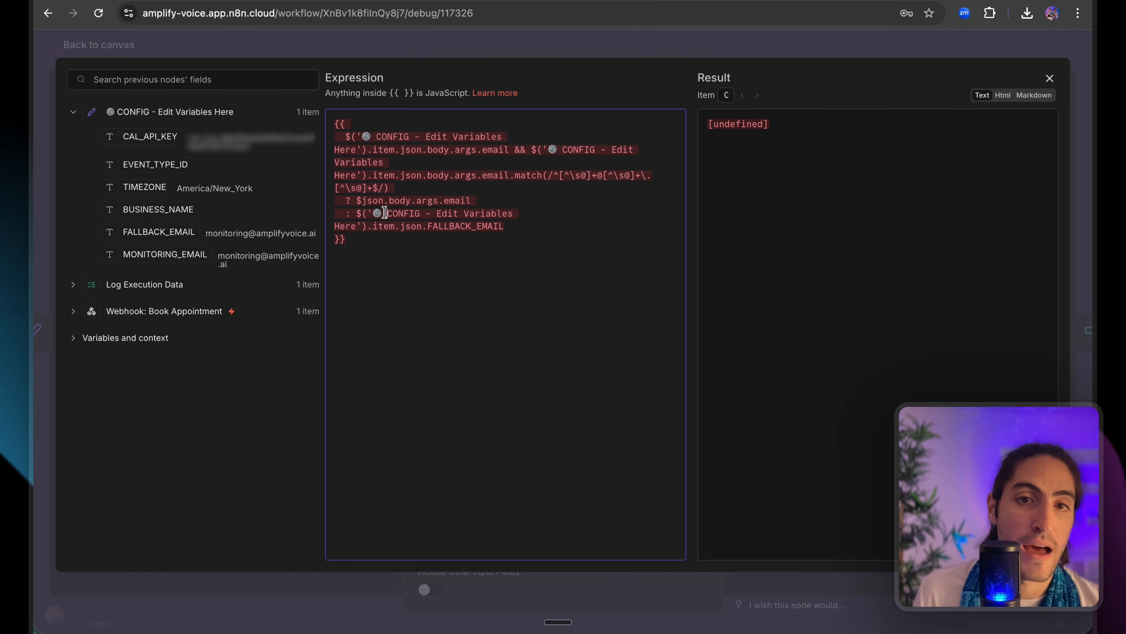
left_click_drag(384, 213, 465, 227)
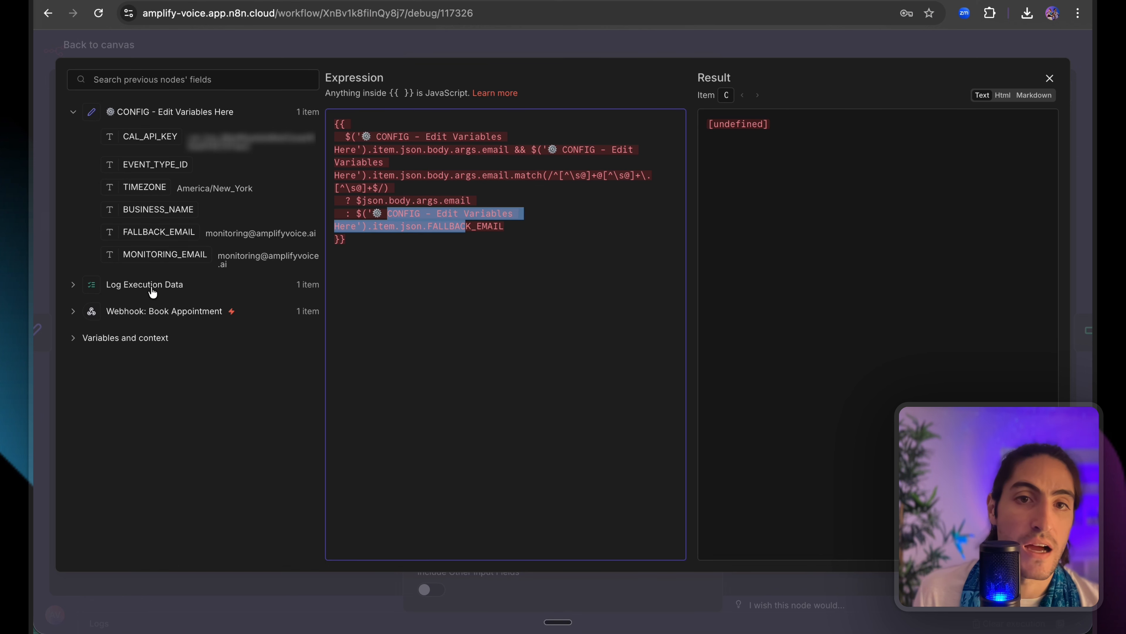
left_click(129, 311)
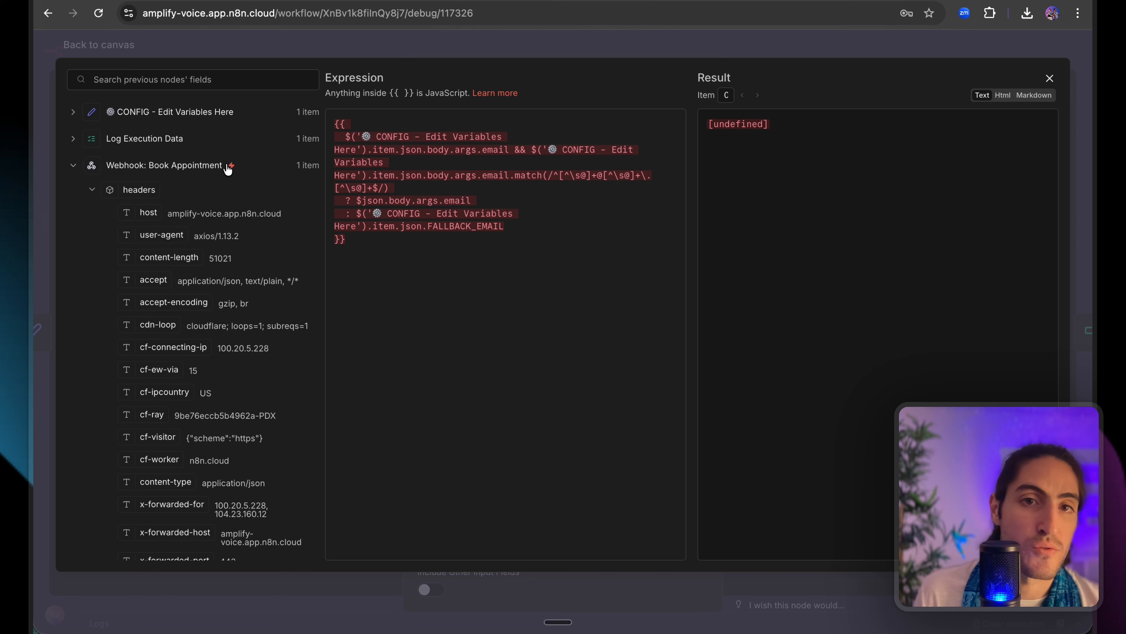
left_click_drag(228, 169, 110, 171)
key("ctrl+c")
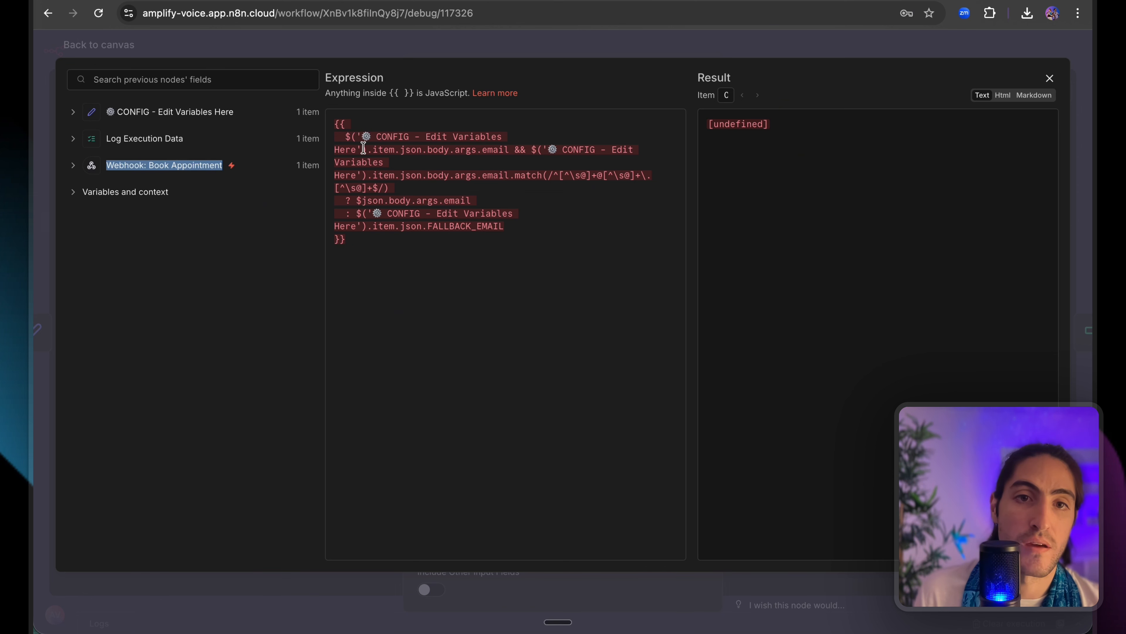
left_click_drag(363, 149, 360, 137)
key("ctrl+v")
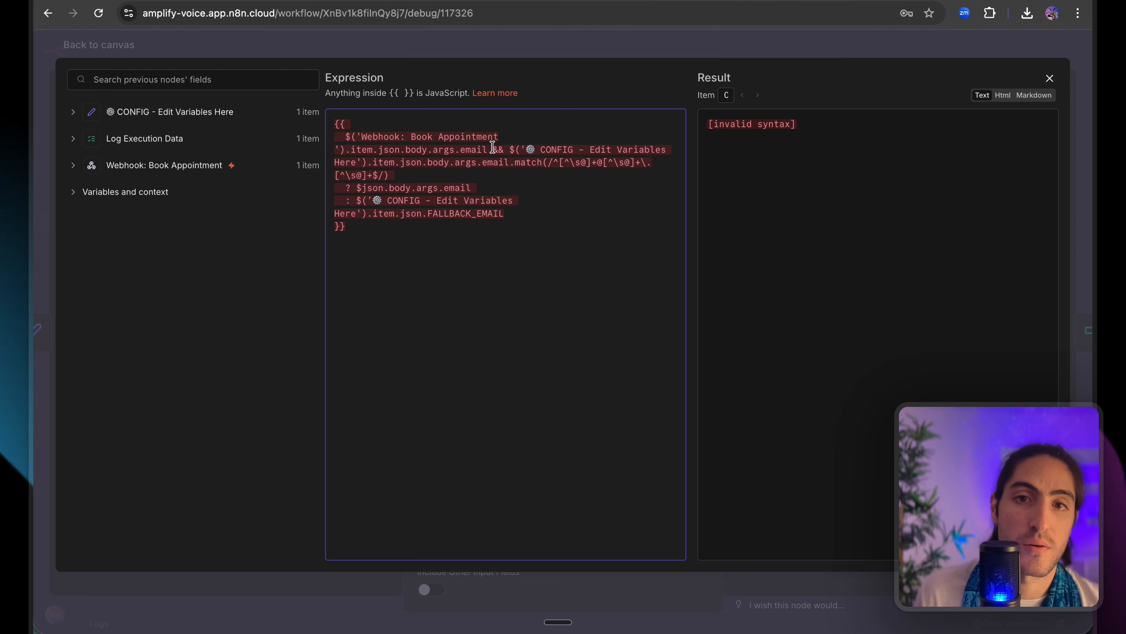
left_click_drag(528, 150, 356, 162)
key("ctrl+v")
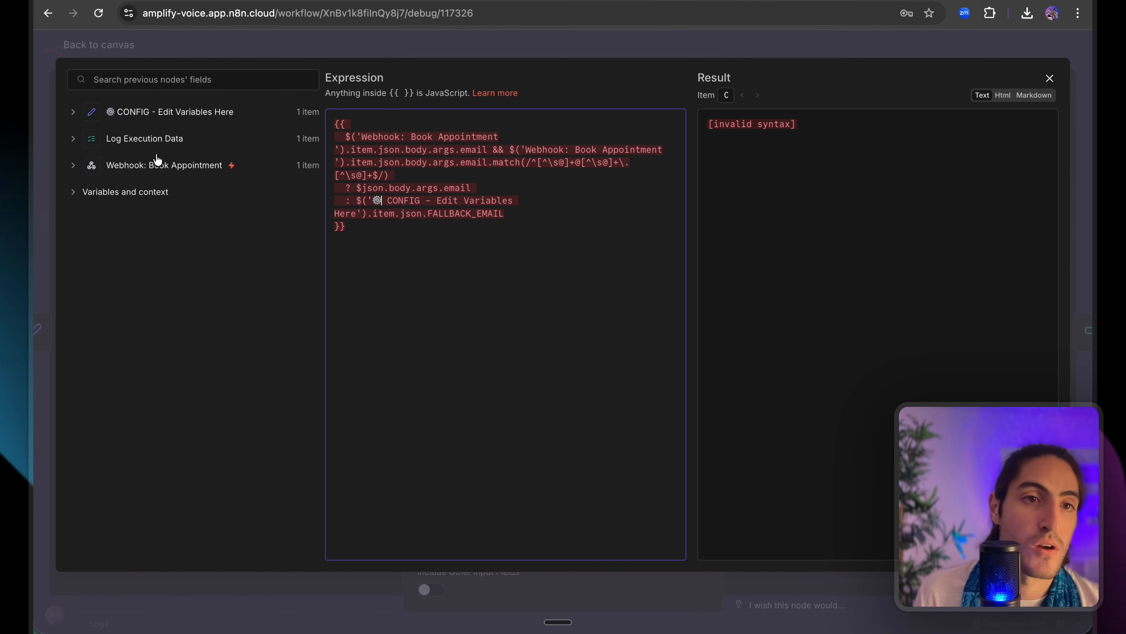
Use the webhook reference in the ternary and delete the stray line break so email resolves.
left_click(119, 117)
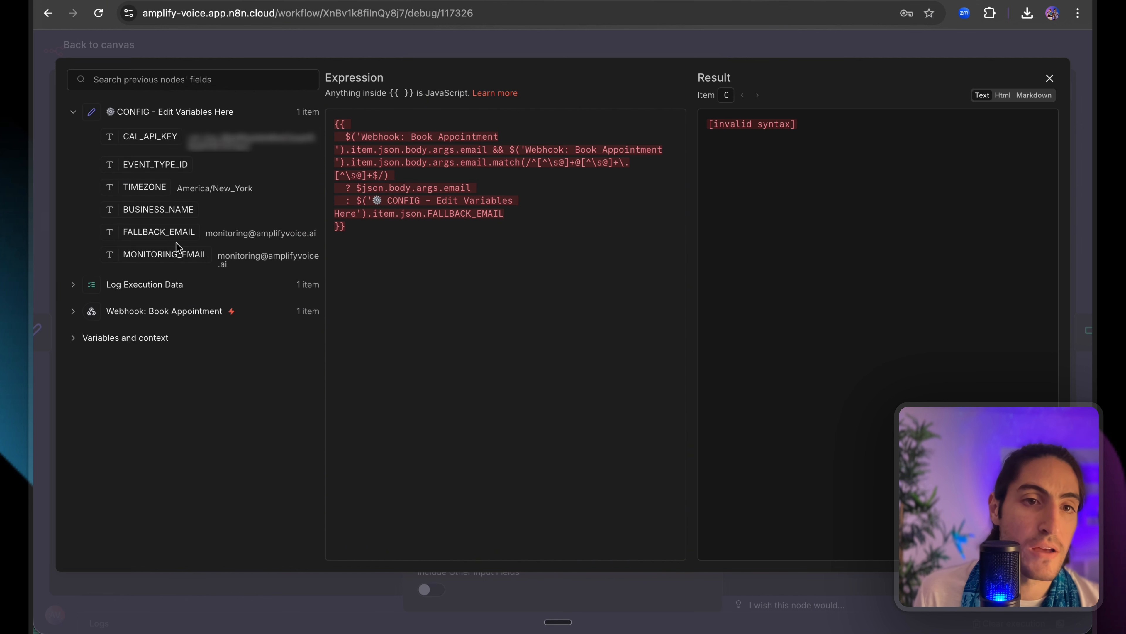
left_click(393, 213)
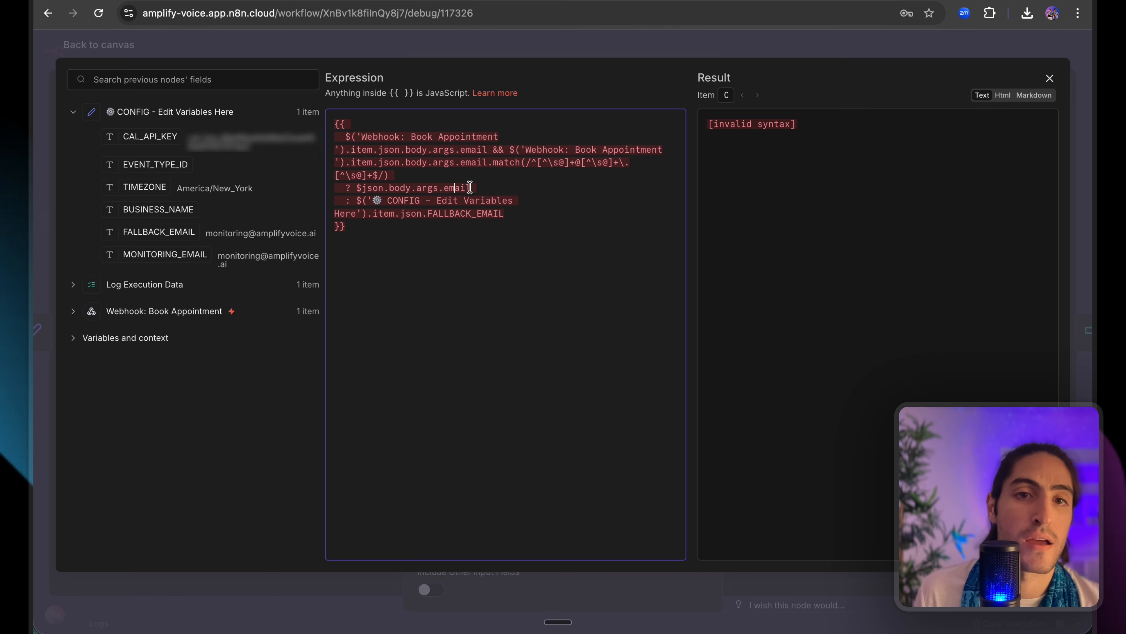
left_click_drag(470, 187, 358, 187)
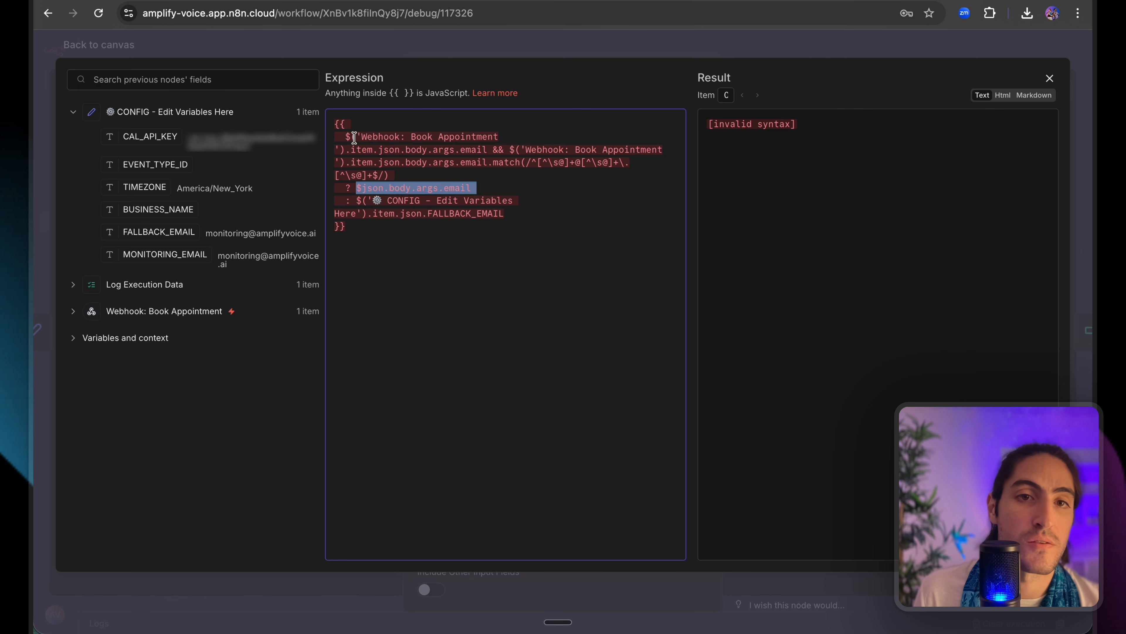
left_click_drag(351, 136, 370, 149)
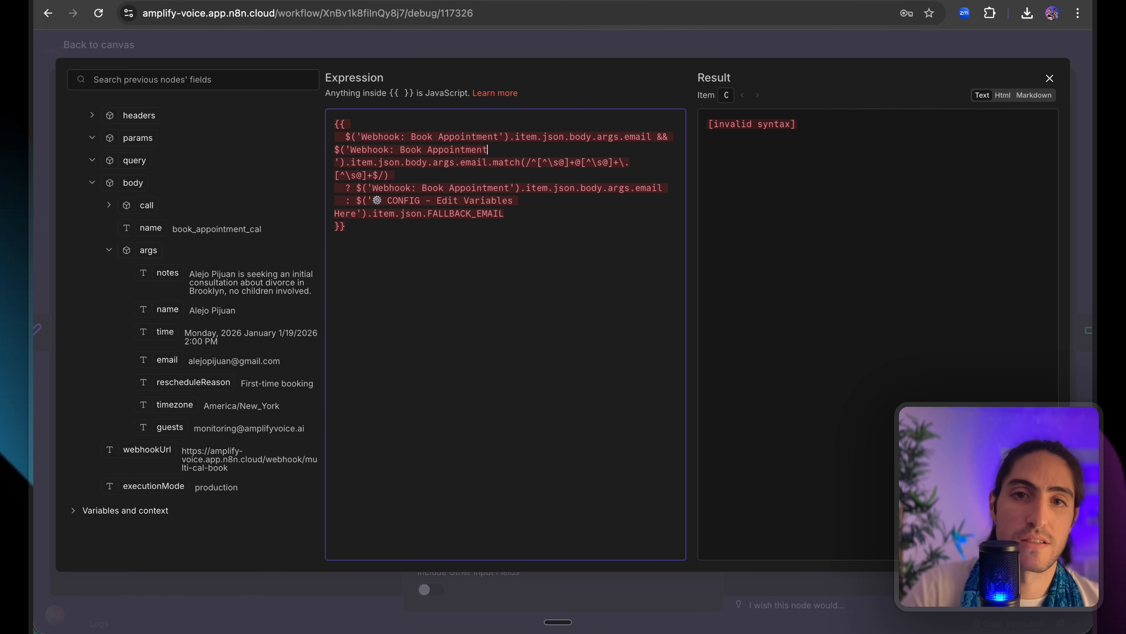
key("Delete")
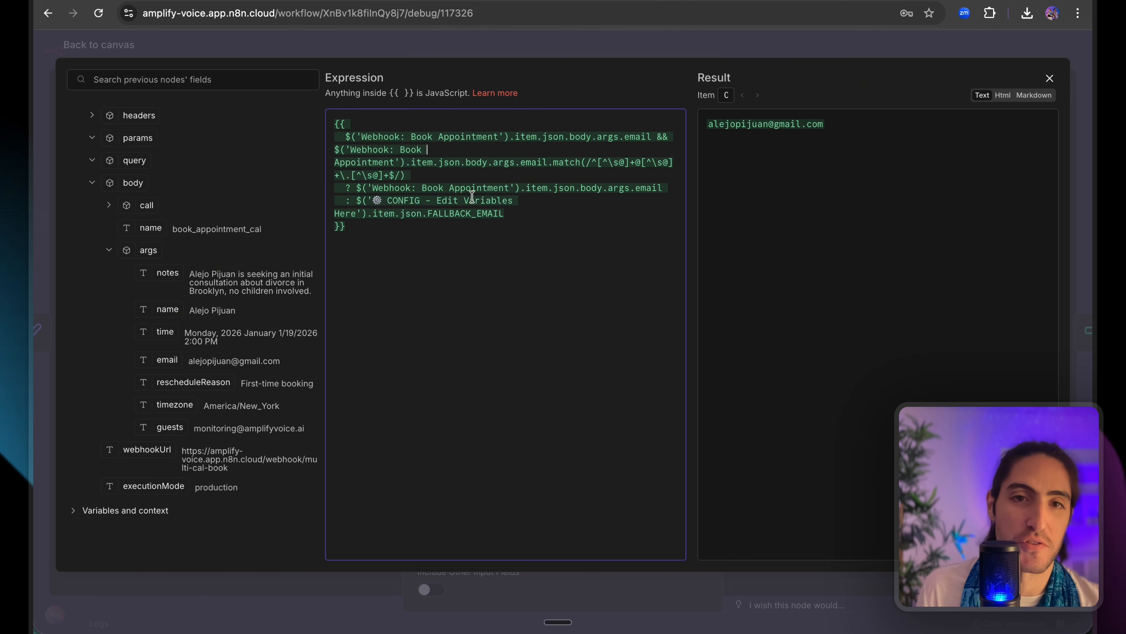
double_click(751, 126)
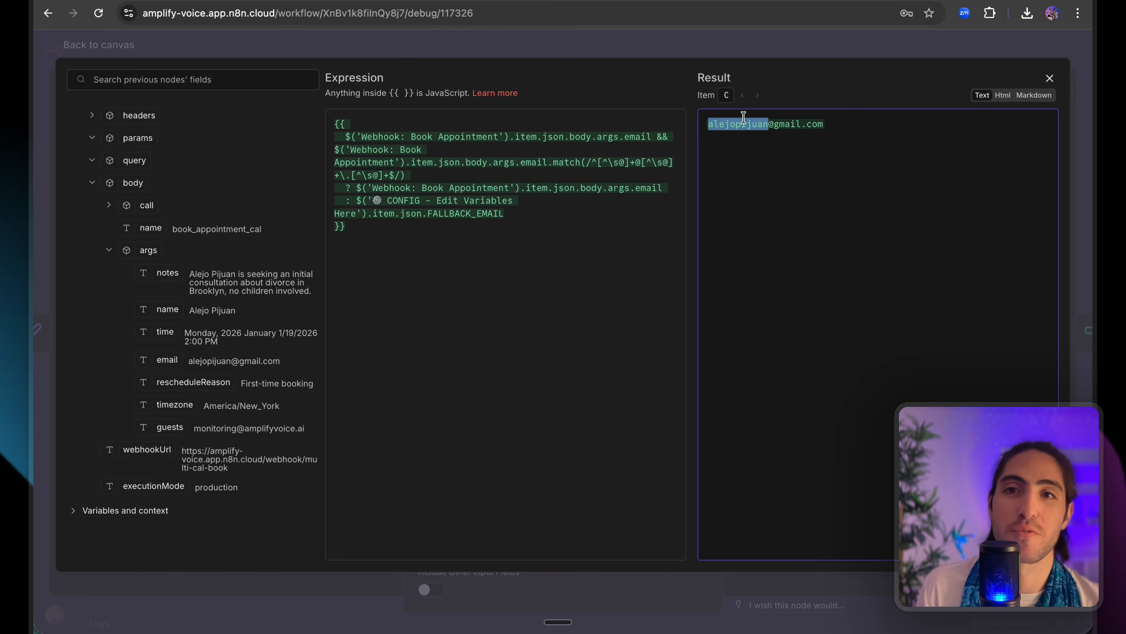
left_click(724, 35)
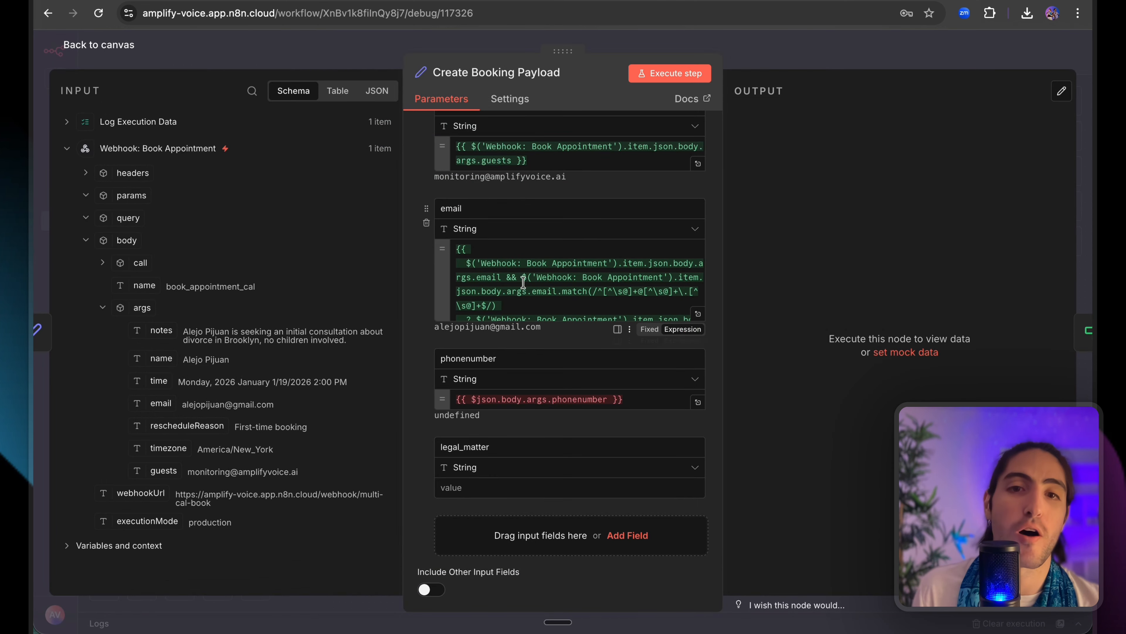
Change phonenumber to $('Webhook: Book Appointment').item.json.body.call.from_number.
left_click(510, 251)
left_click_drag(511, 252, 541, 291)
left_click(553, 297)
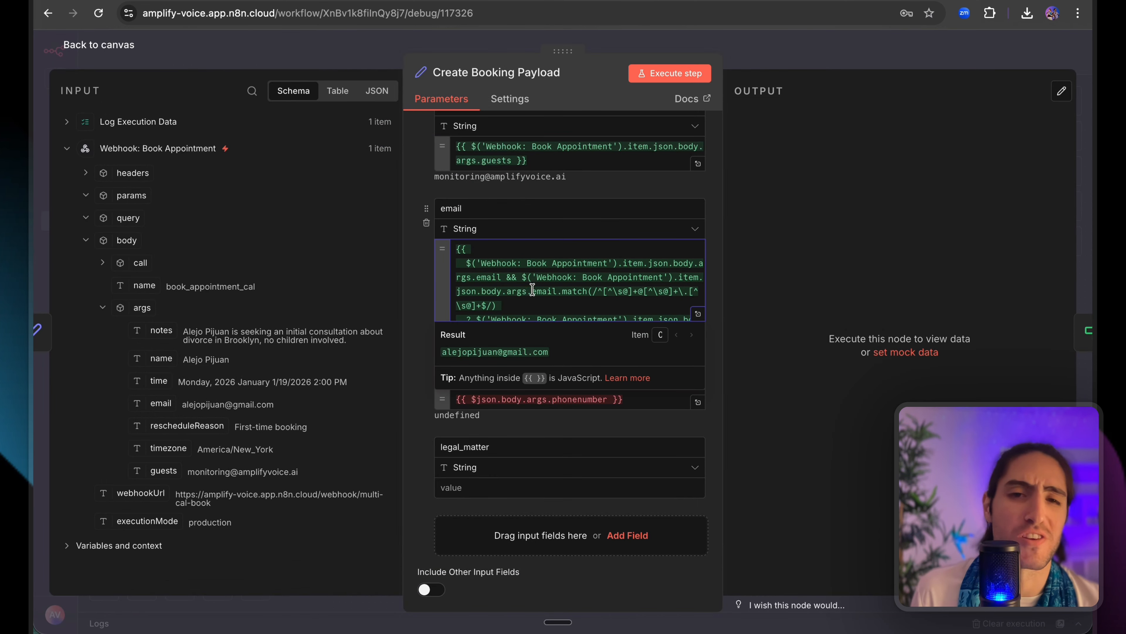
scroll(532, 287, "down", 1)
left_click(741, 320)
scroll(596, 348, "down", 2)
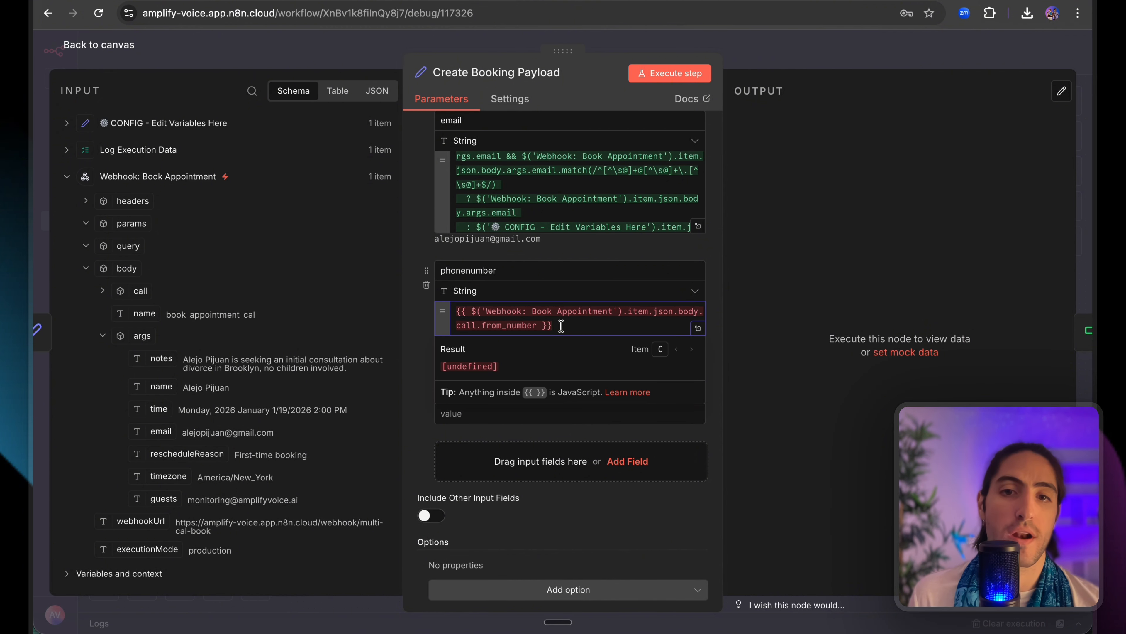
left_click_drag(560, 326, 455, 306)
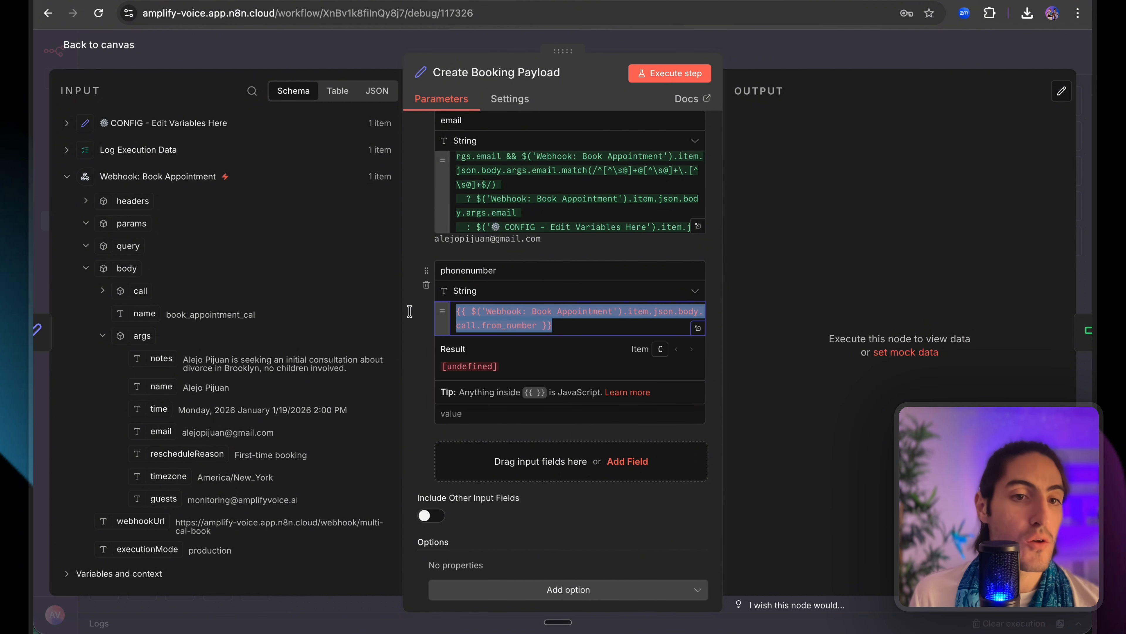
double_click(518, 326)
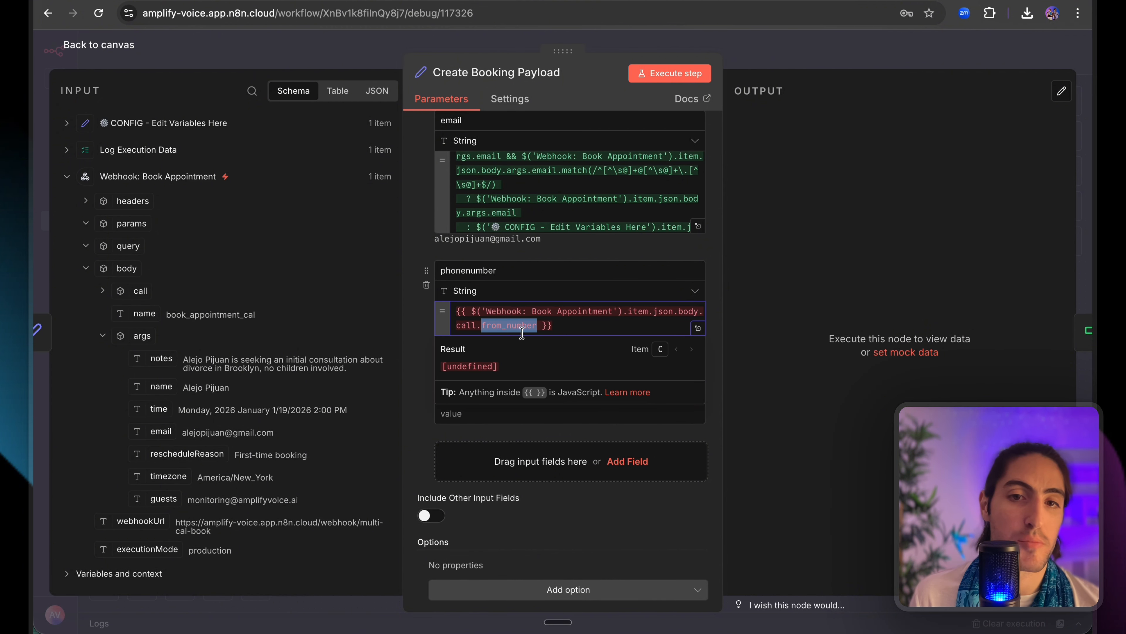
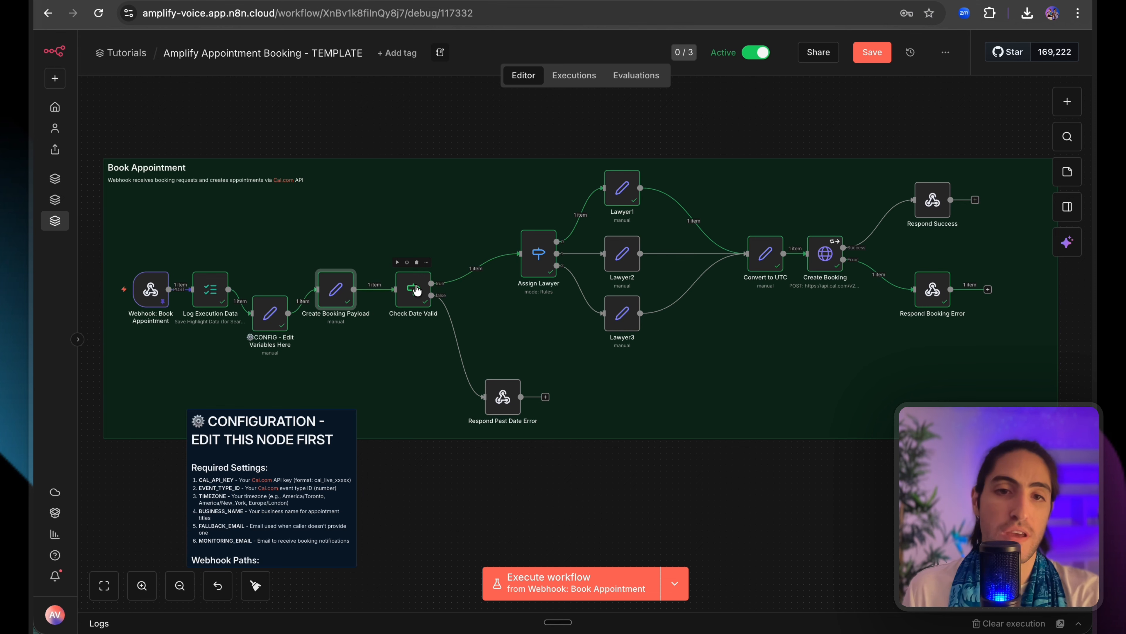
Open the Check Date Valid node and inspect its cleanTime condition expression.
left_click(416, 289)
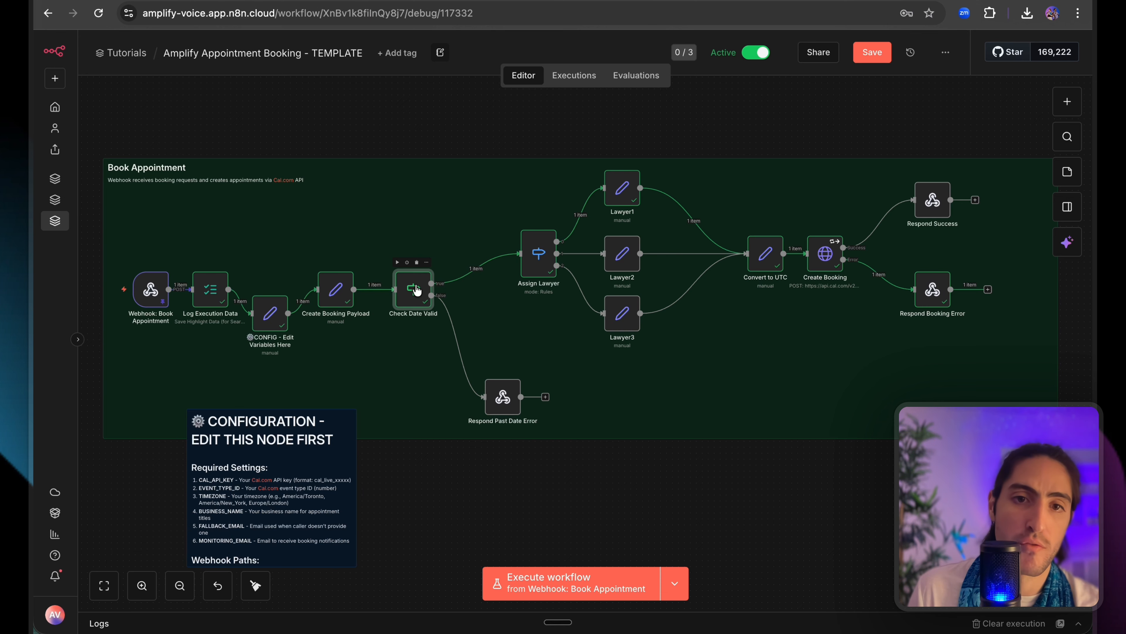
double_click(416, 290)
left_click_drag(554, 159, 427, 160)
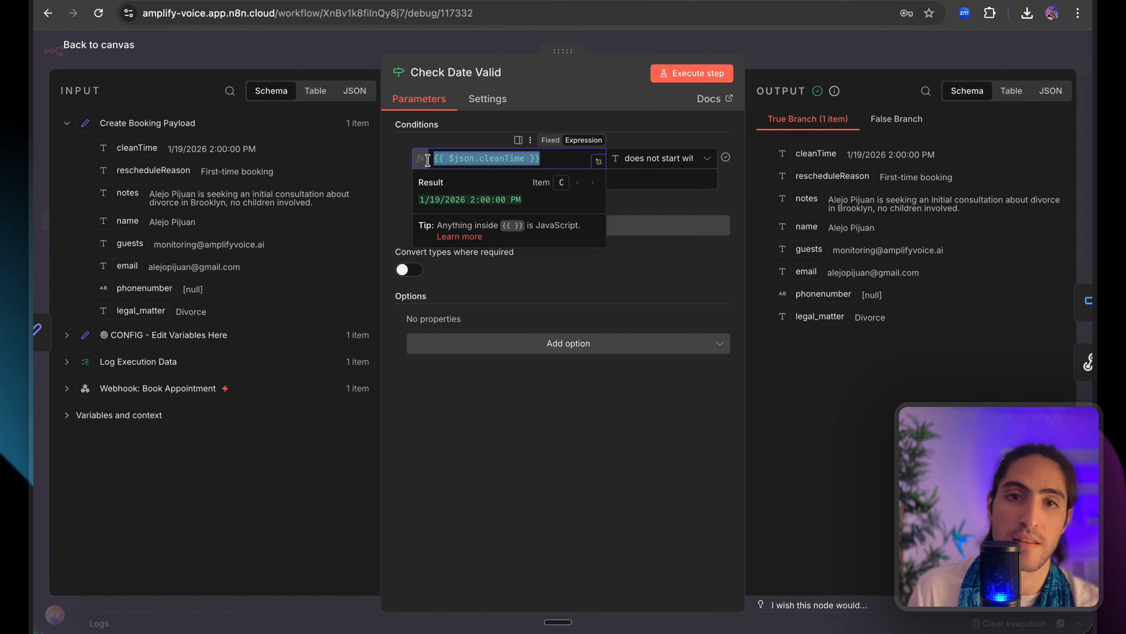
Review the PAST_DATE comparison value, then close Check Date Valid back to the canvas.
left_click(468, 141)
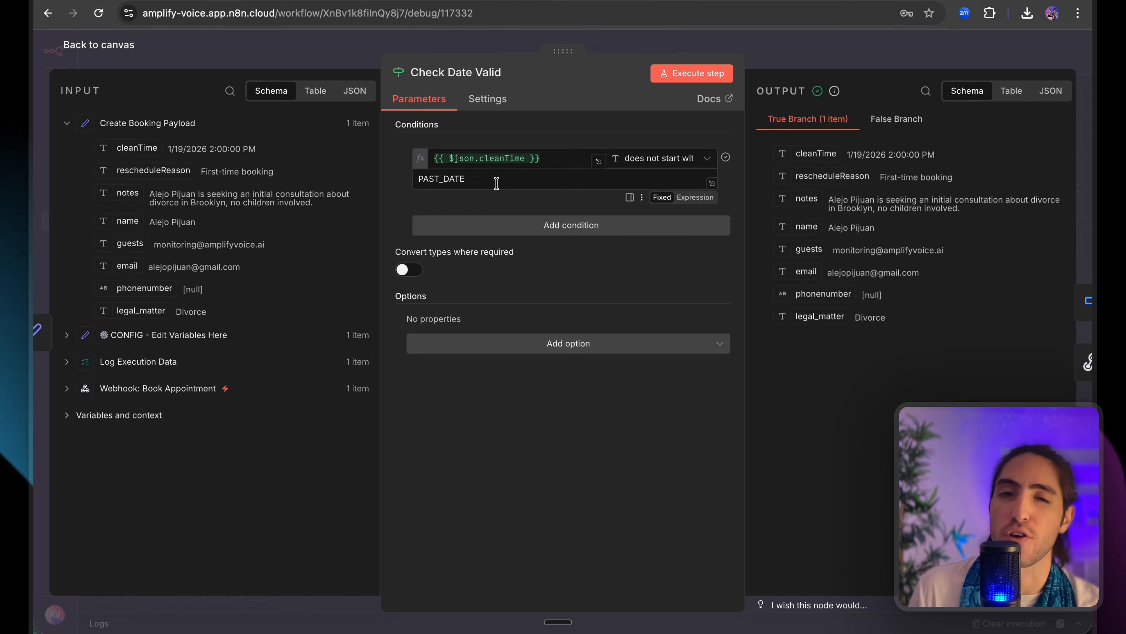
mouse_move(495, 180)
left_mouse_down()
mouse_move(419, 180)
mouse_move(475, 177)
left_mouse_up()
left_click(517, 43)
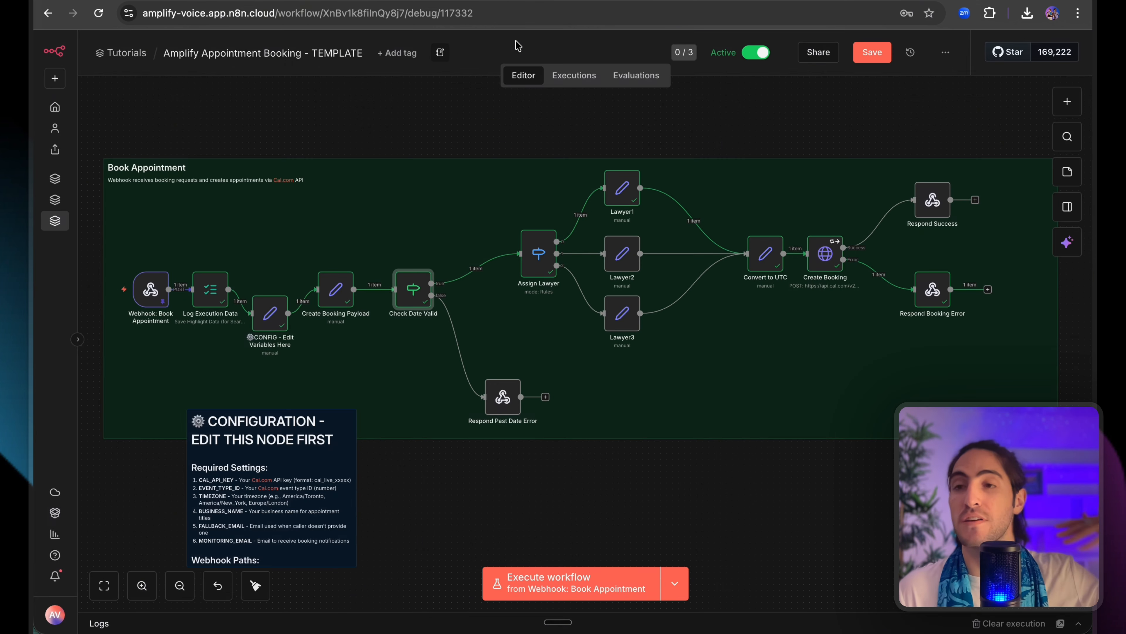
scroll(542, 259, "up", 3)
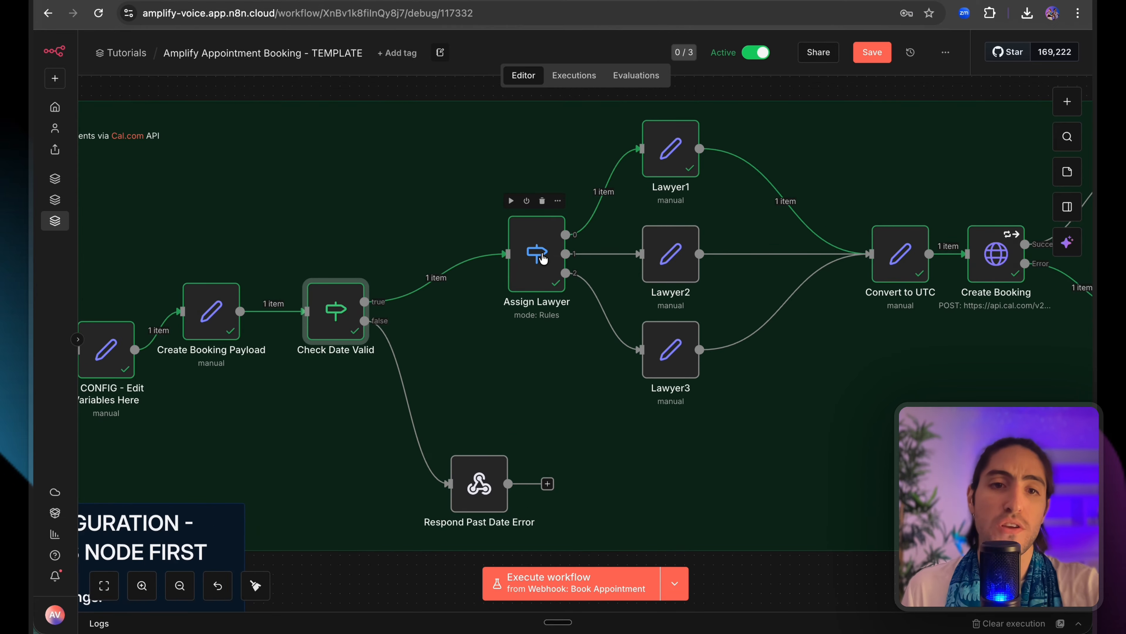
In Assign Lawyer, add rule legal_matter equals Divorce with an output named Divorce.
double_click(510, 262)
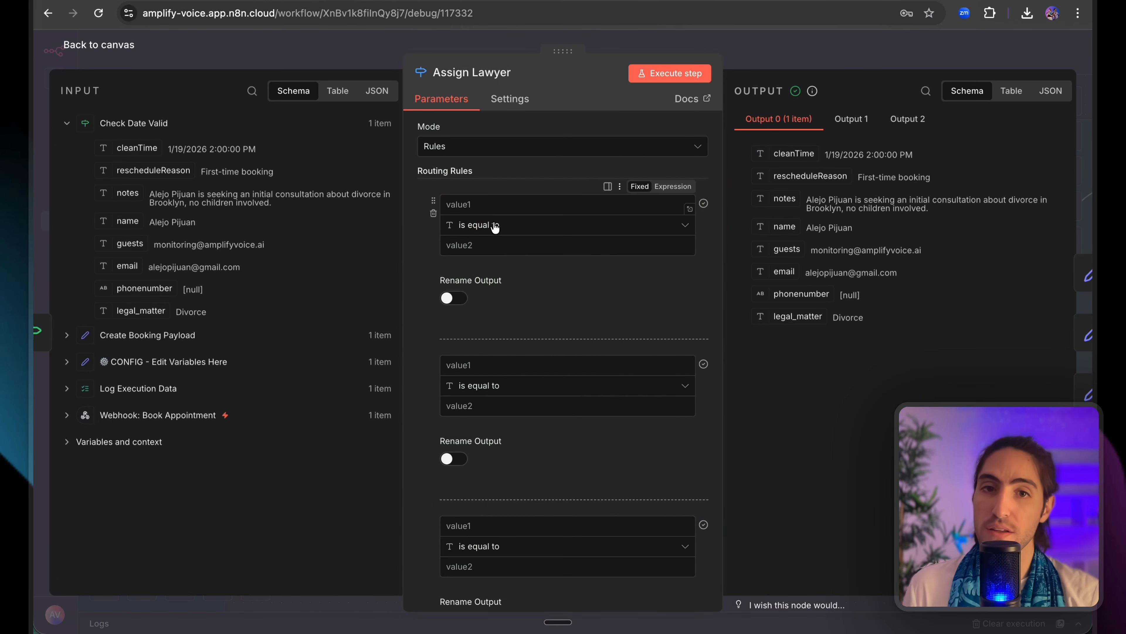
left_click(493, 243)
type("Di")
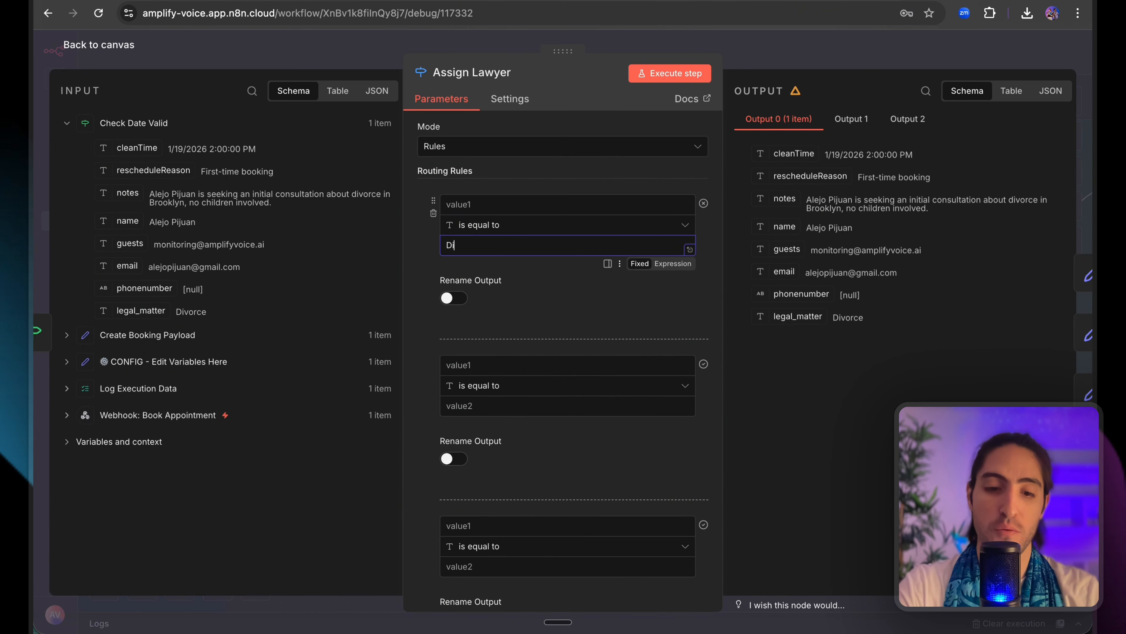
type("vorce")
left_click_drag(137, 311, 501, 205)
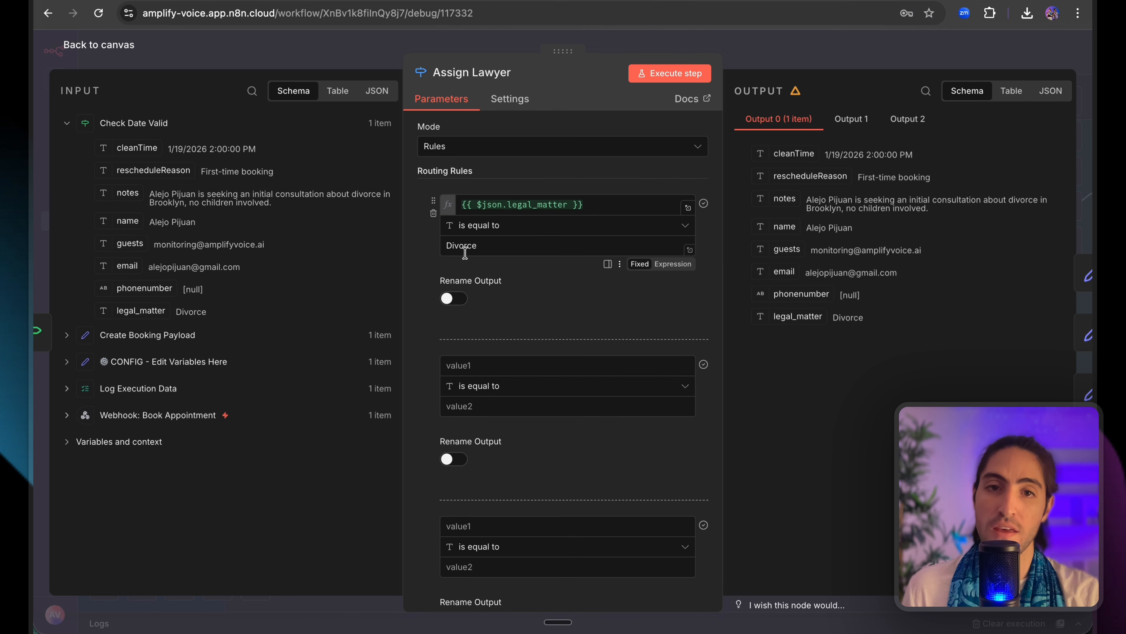
left_click(452, 298)
double_click(464, 245)
key("ctrl+c")
left_click(498, 348)
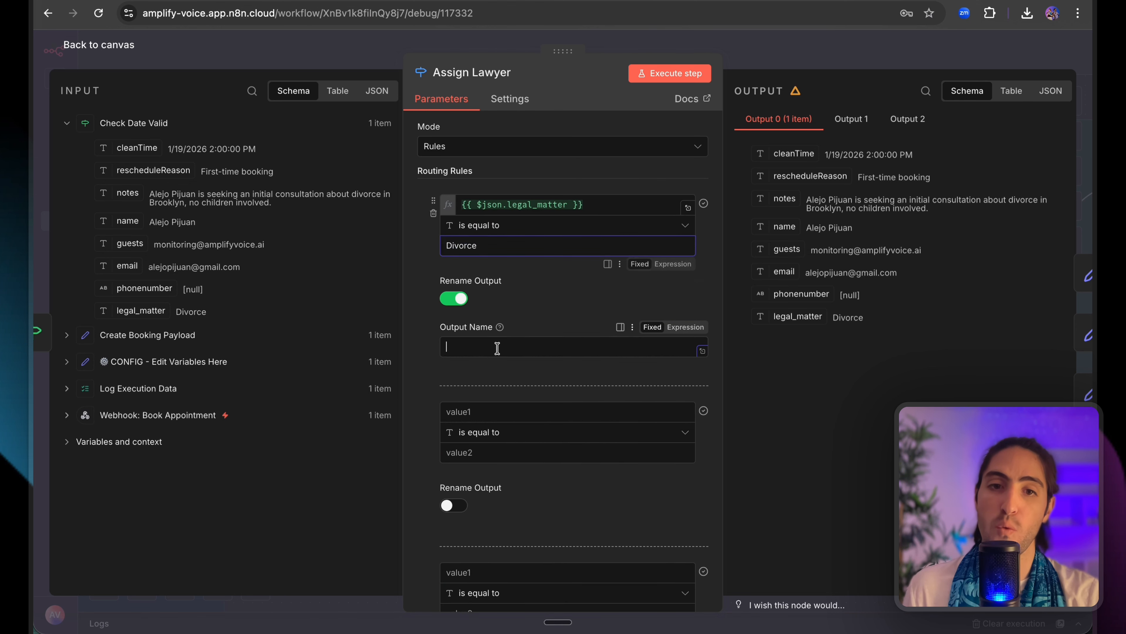
key("ctrl+v")
Add a second rule comparing legal_matter to Child Custody.
scroll(538, 319, "down", 1)
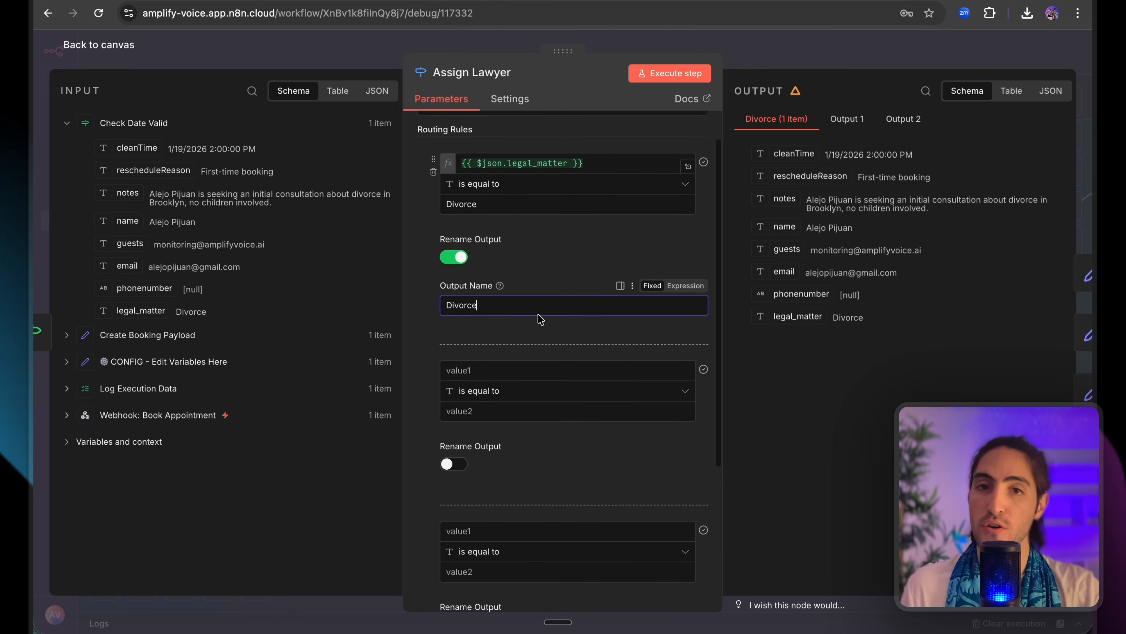
left_click(572, 158)
left_click(518, 371)
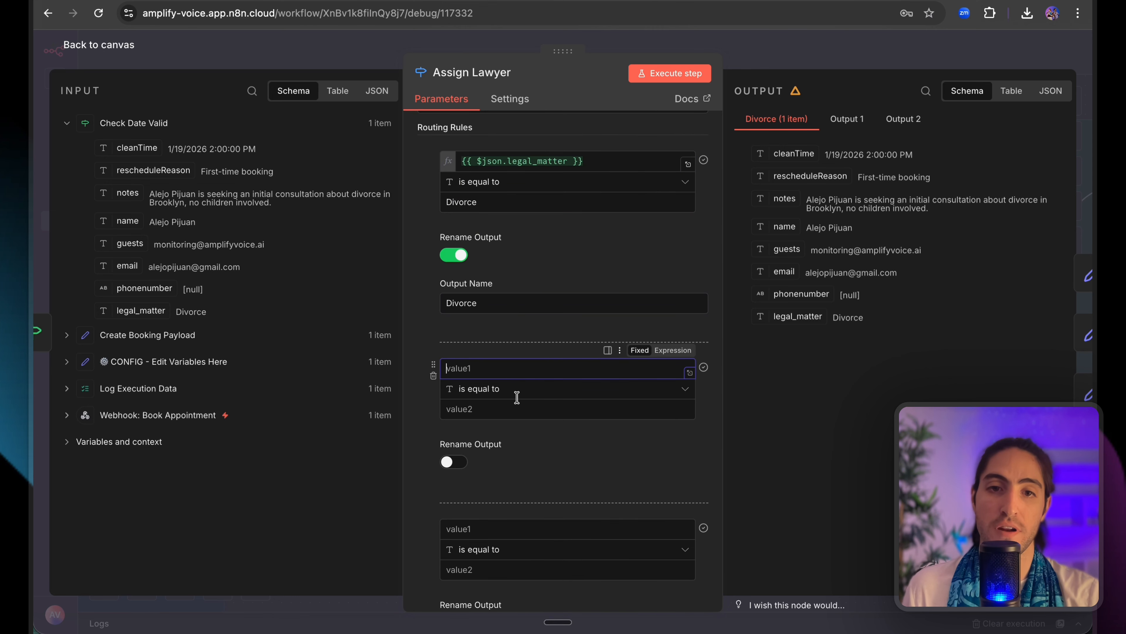
type("{{ $json.legal_matter }}")
left_click(535, 409)
type("C")
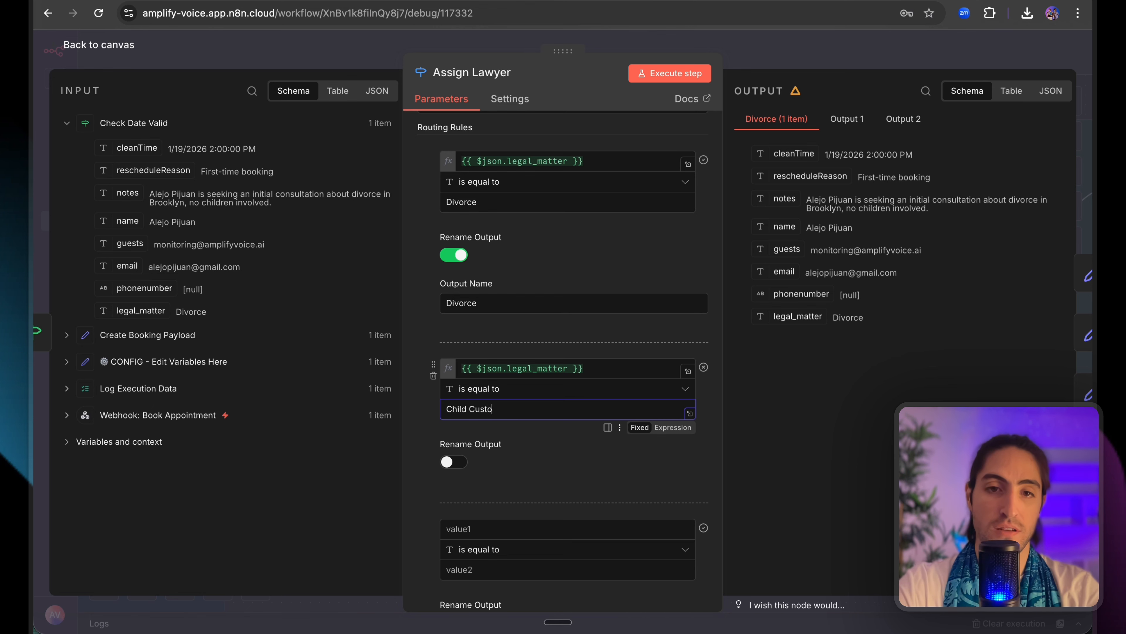
Give the second output the custom name Child Custody.
left_click(528, 529)
type("{{ $json.legal_matter }}")
left_click(454, 461)
scroll(470, 400, "down", 2)
triple_click(485, 329)
left_click(515, 431)
key("super+v")
scroll(524, 399, "down", 2)
left_click(532, 204)
key("super+a")
key("super+c")
Add a third rule legal_matter equals Domestic Abuse with a custom output name.
left_click(497, 411)
key("super+v")
left_click(517, 451)
type("D")
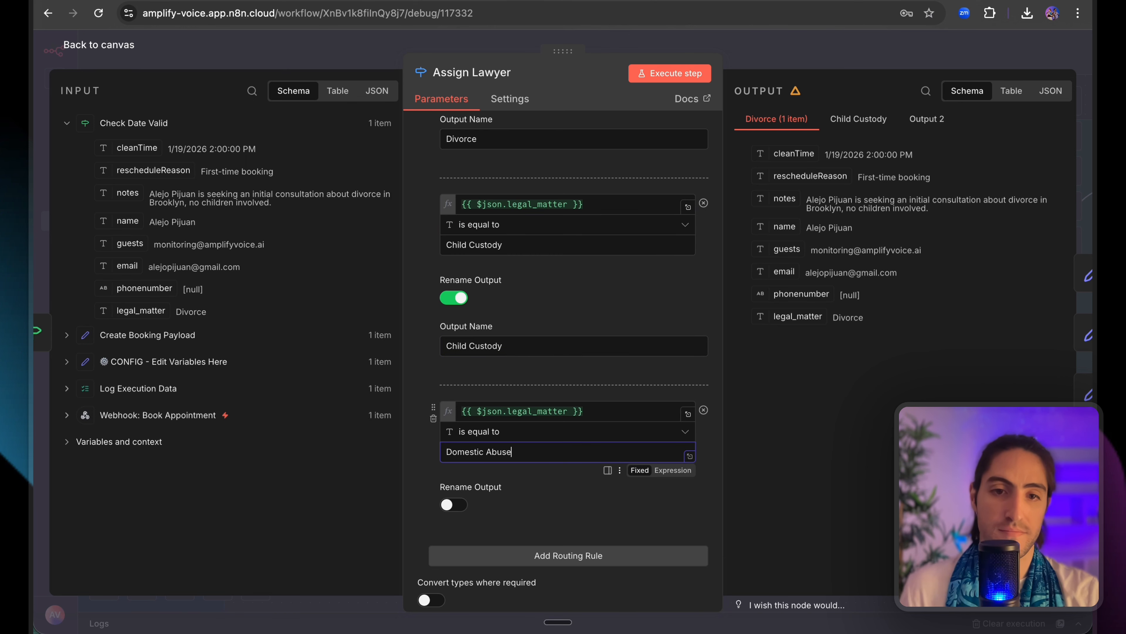
type("omestic Abuse")
left_click(452, 505)
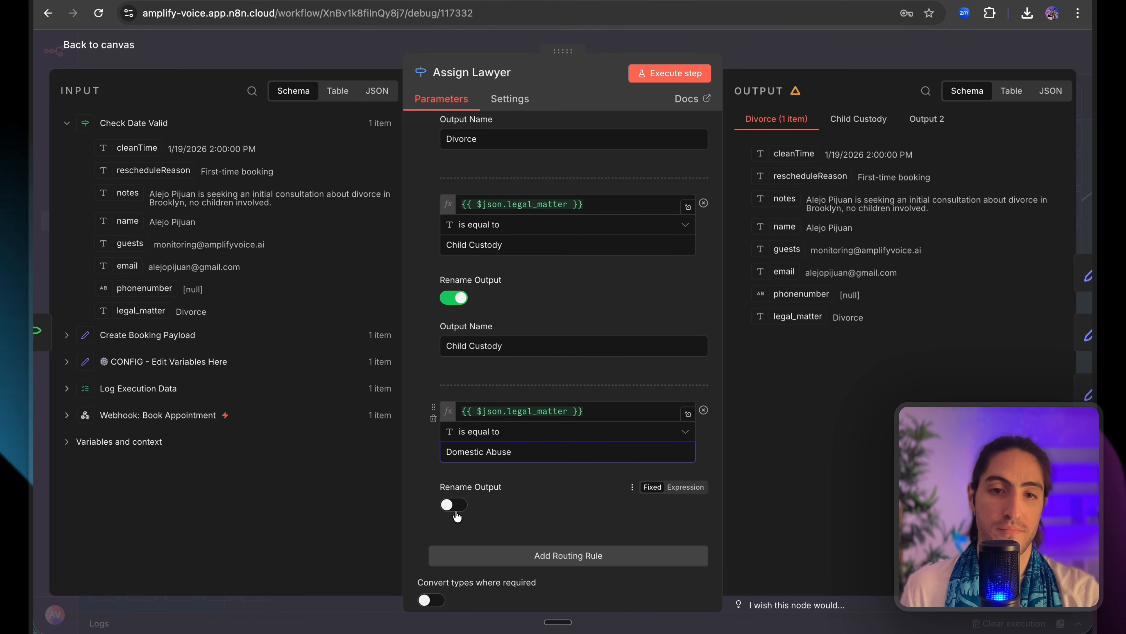
type("Domestic Abuse")
scroll(533, 502, "up", 5)
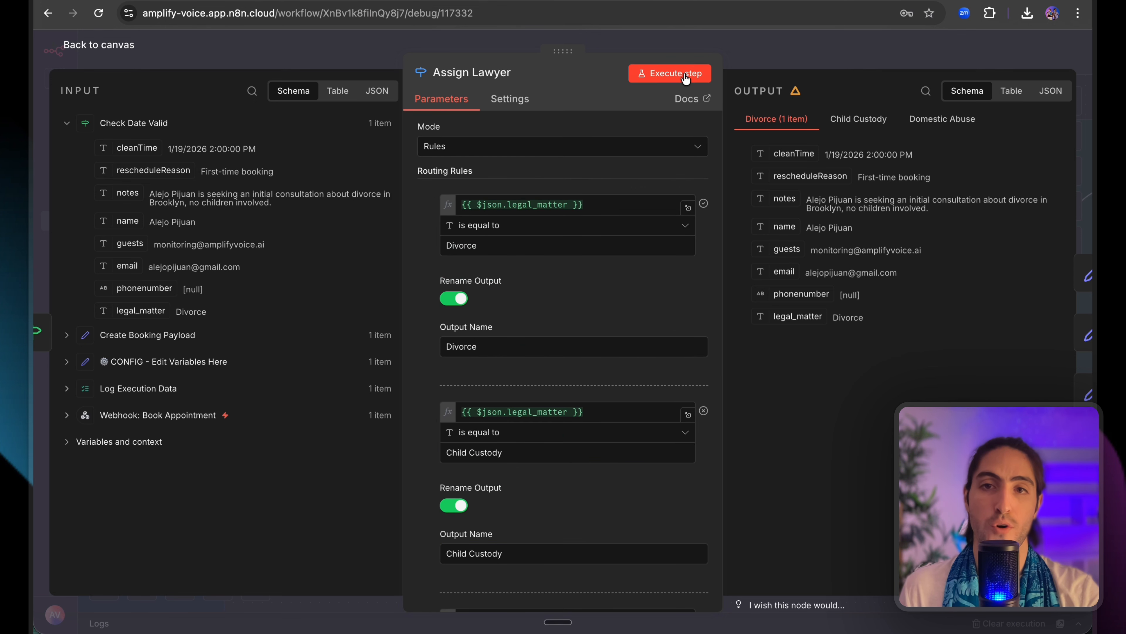
scroll(608, 201, "down", 6)
Set Assign Lawyer's Fallback Output option to Extra Output.
left_click(579, 577)
left_click(492, 498)
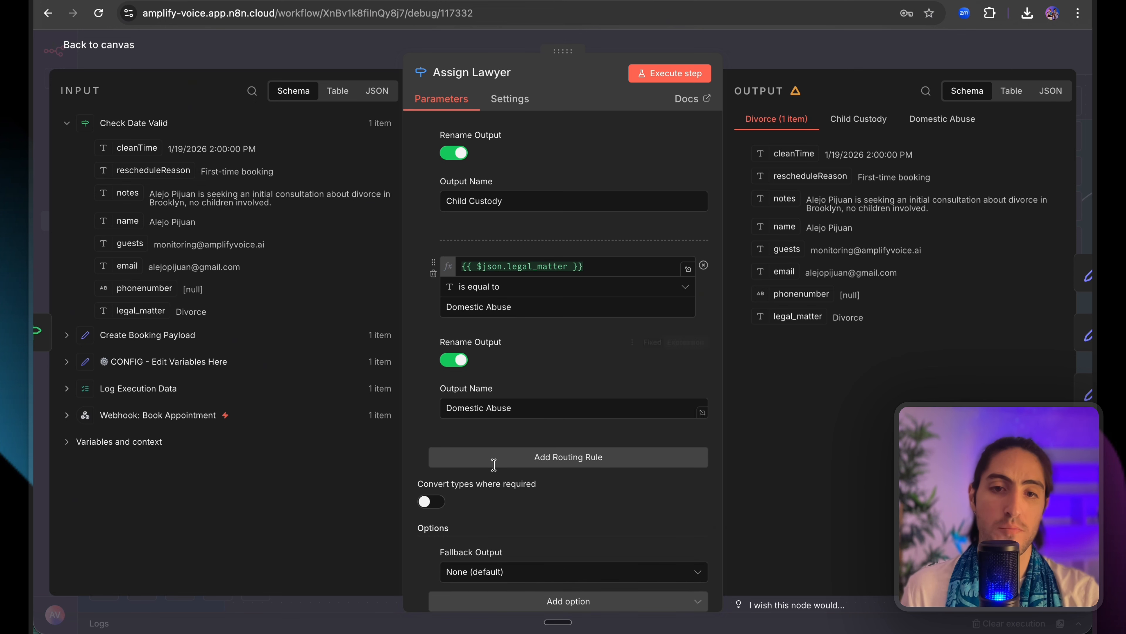
left_click(488, 572)
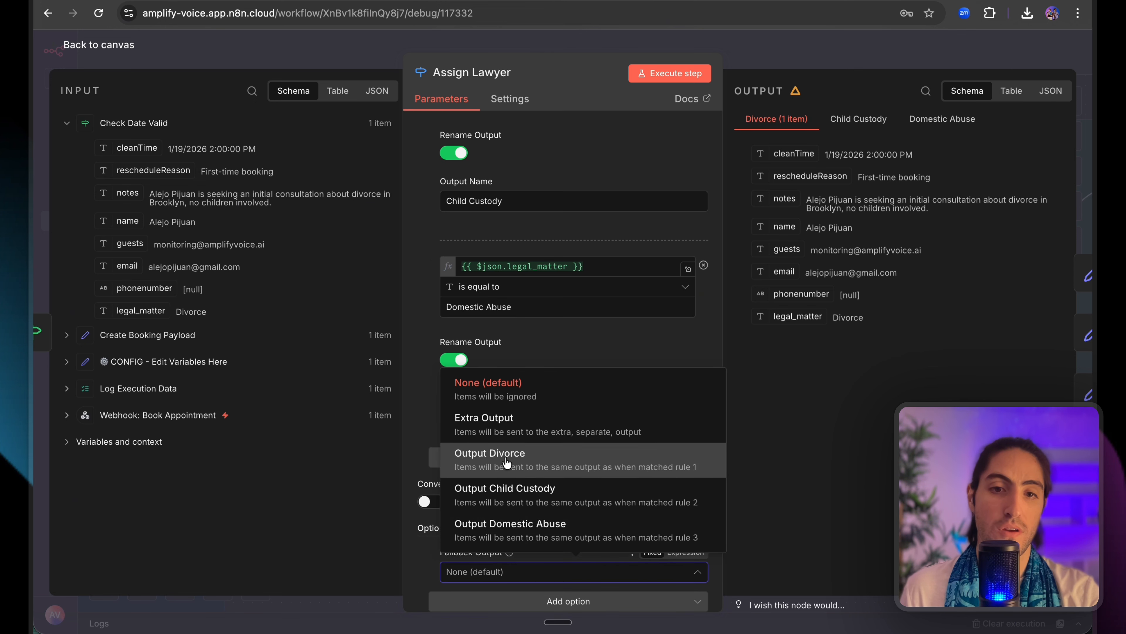
left_click(513, 425)
Execute the Assign Lawyer step to test routing, then return to the canvas.
left_click(690, 76)
scroll(642, 184, "up", 10)
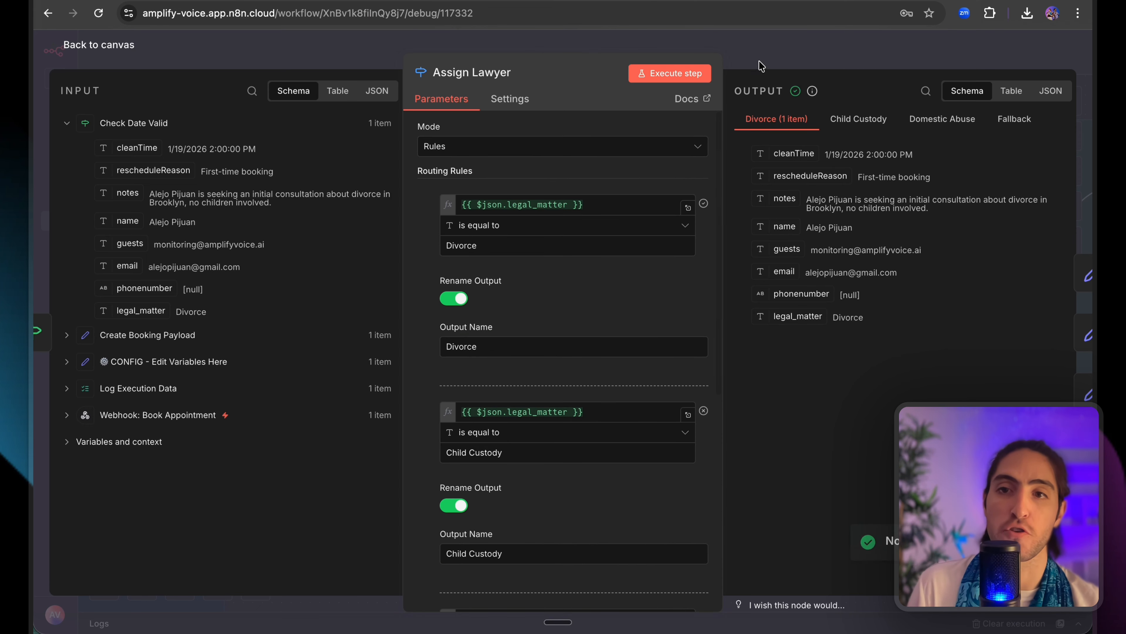
left_click(761, 65)
mouse_move(585, 210)
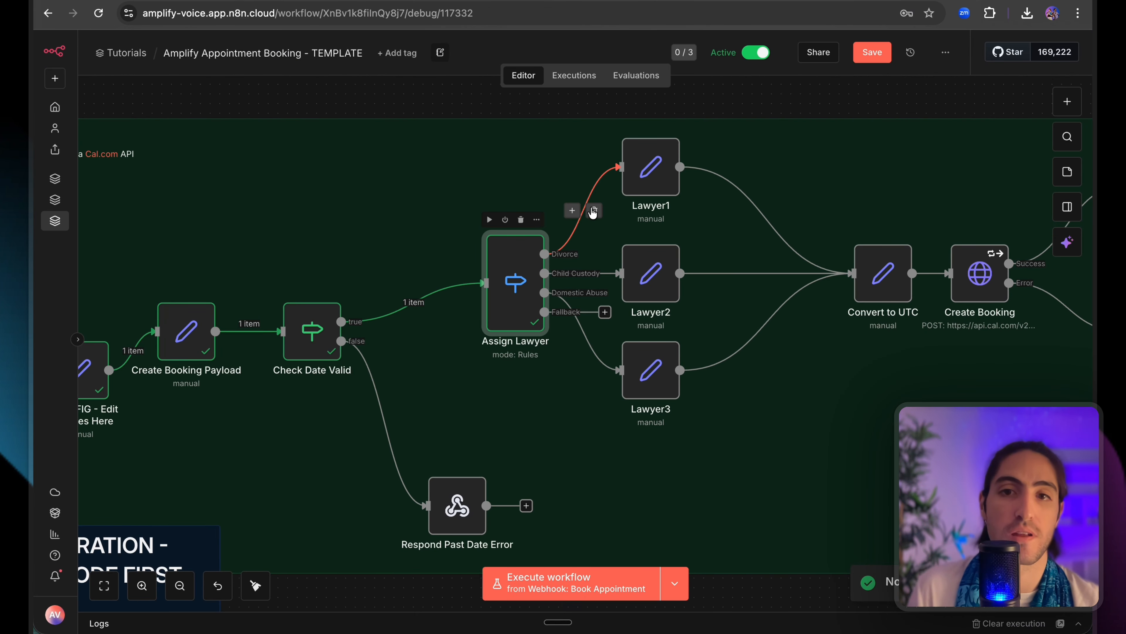
Open Lawyer1's event_type_id field and copy the Cal.com 30 min meeting ID 4418112.
double_click(650, 169)
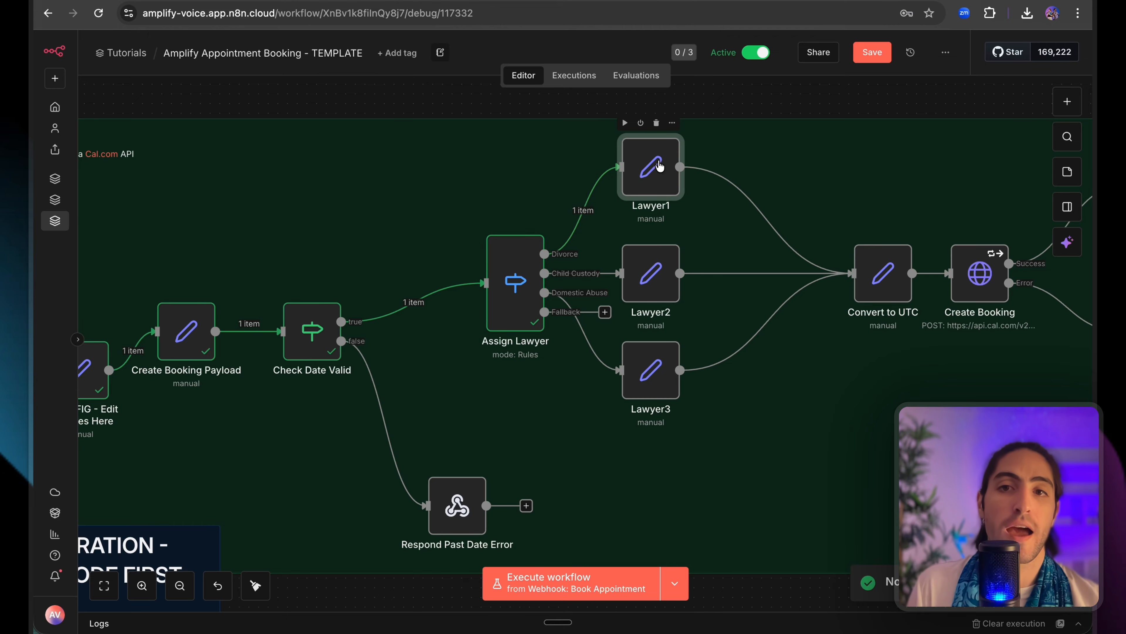
left_click(538, 249)
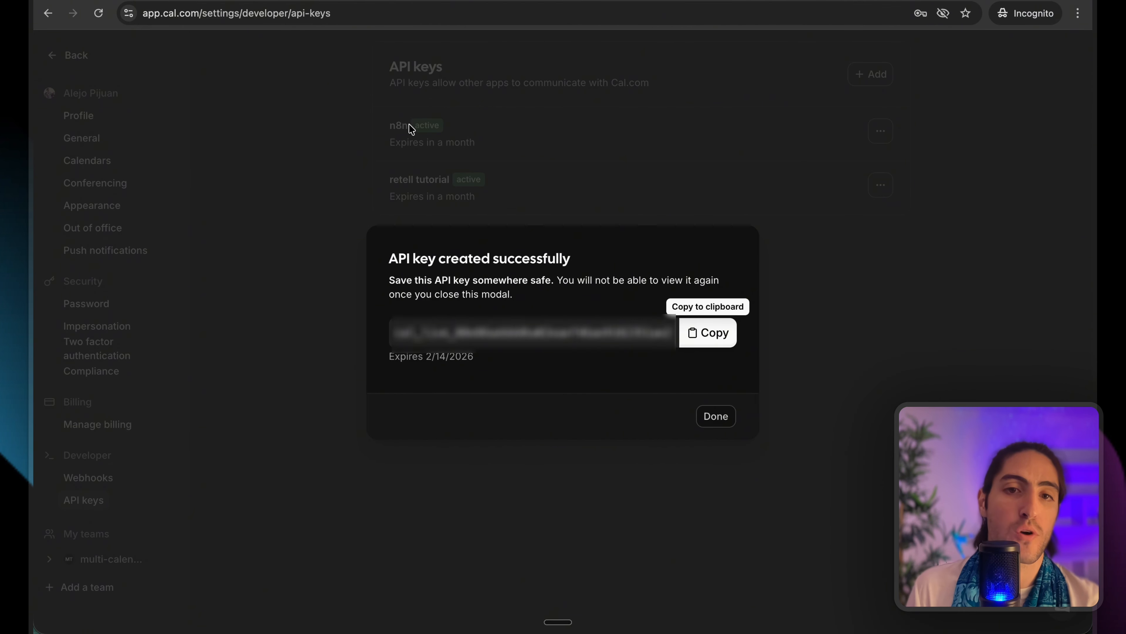
left_click(410, 141)
left_click(61, 67)
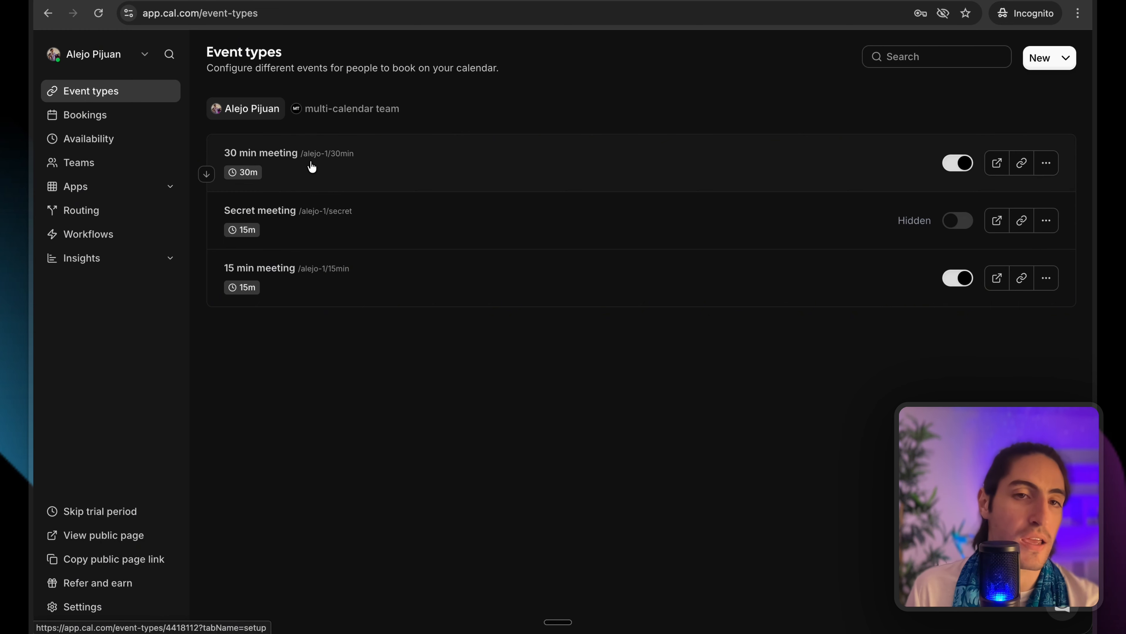
left_click(300, 171)
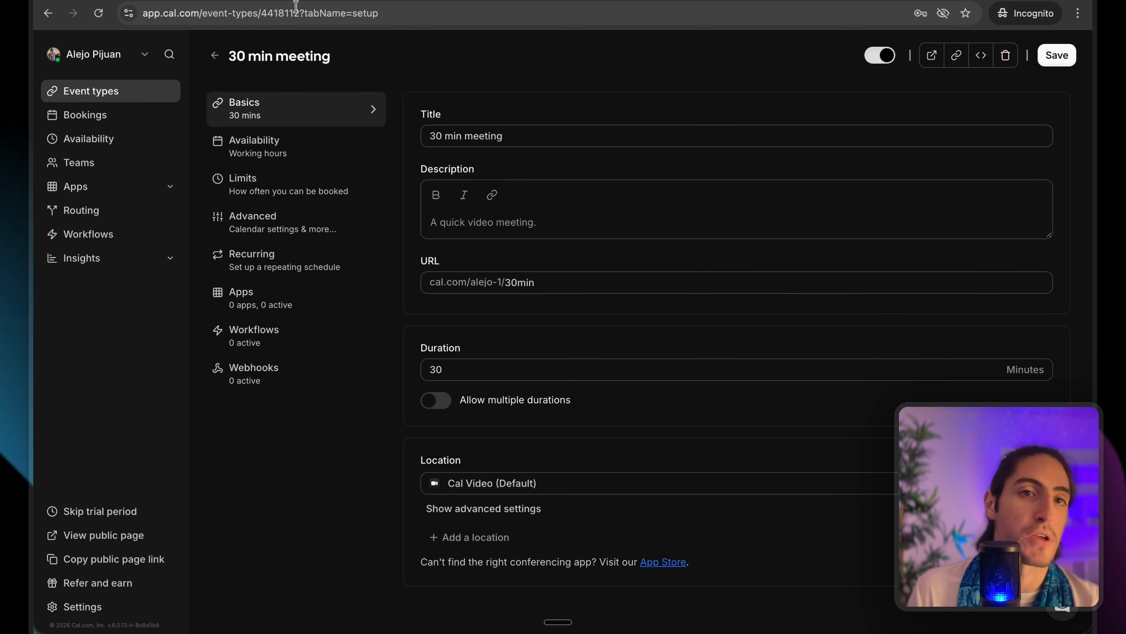
left_click(296, 6)
left_click(293, 12)
double_click(323, 13)
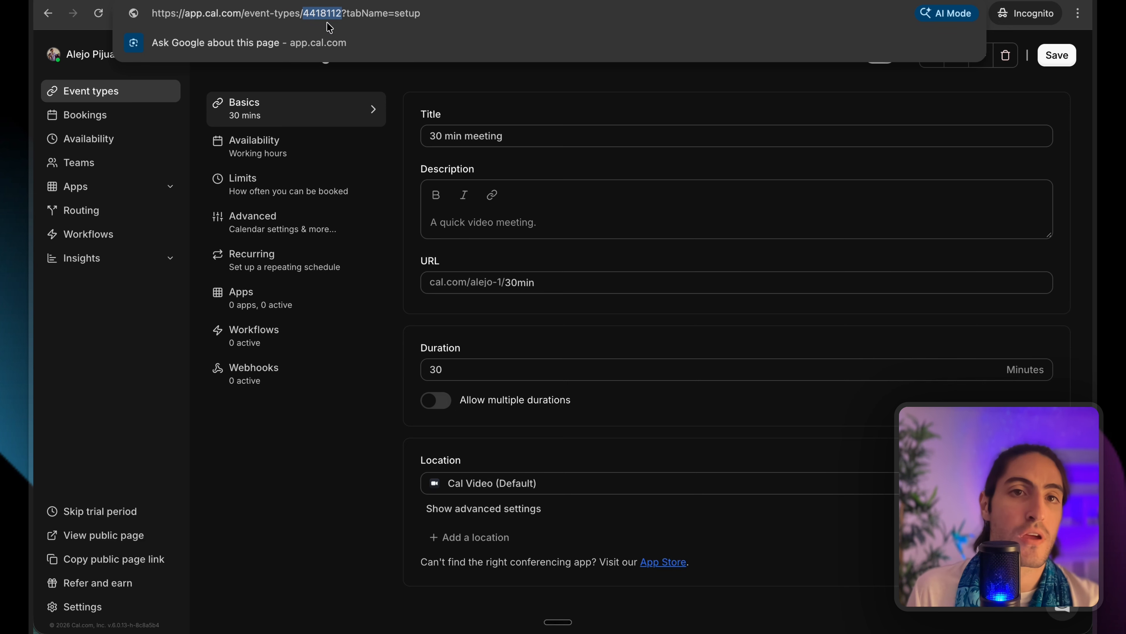
key("super+grave")
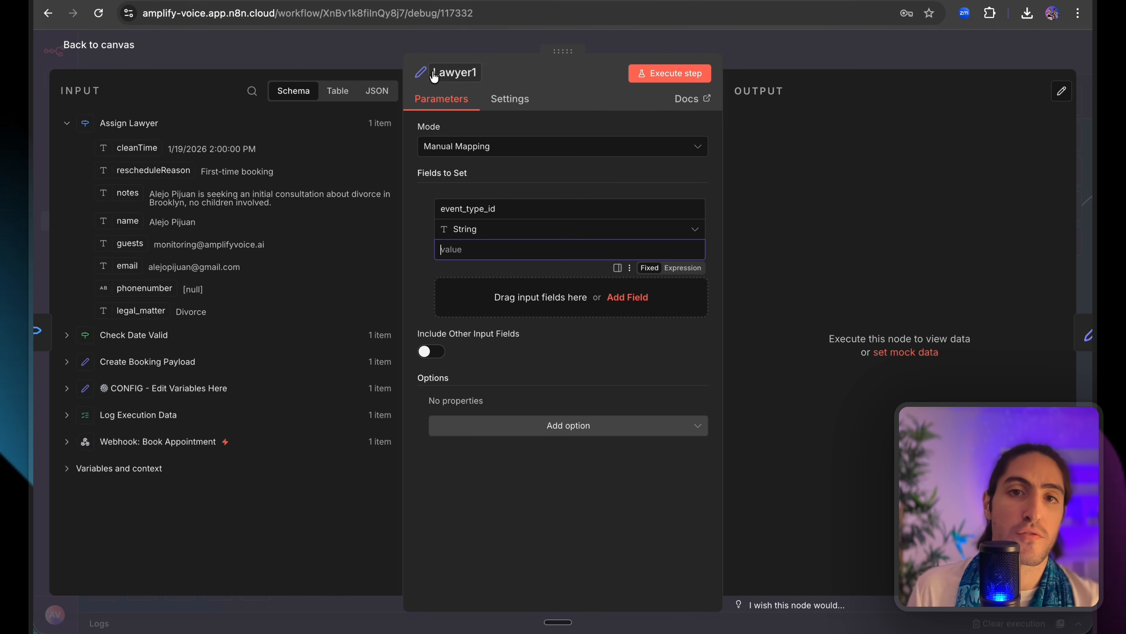
Enter 4418112 as Lawyer1's event_type_id, close it, and open Lawyer2.
key("super+v")
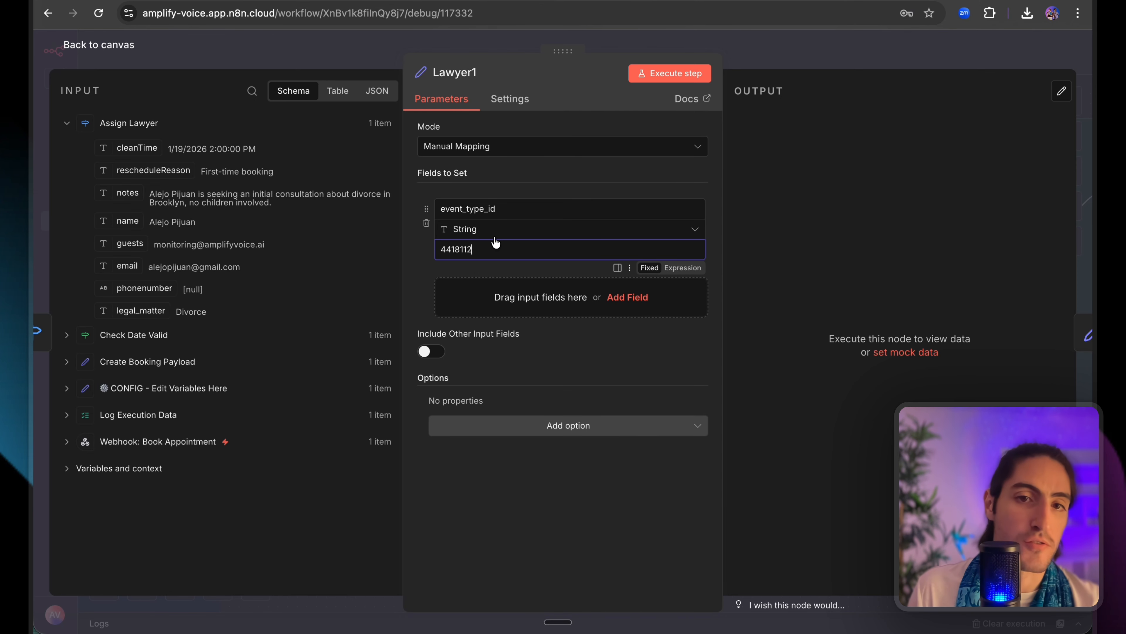
double_click(470, 248)
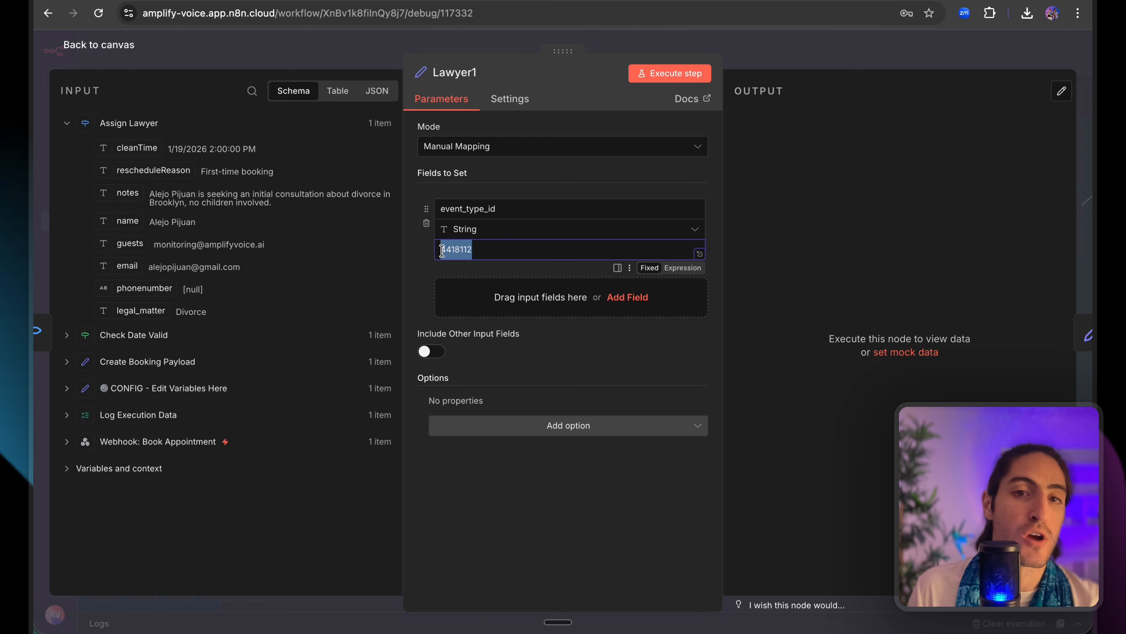
left_click(442, 251)
left_click(476, 251)
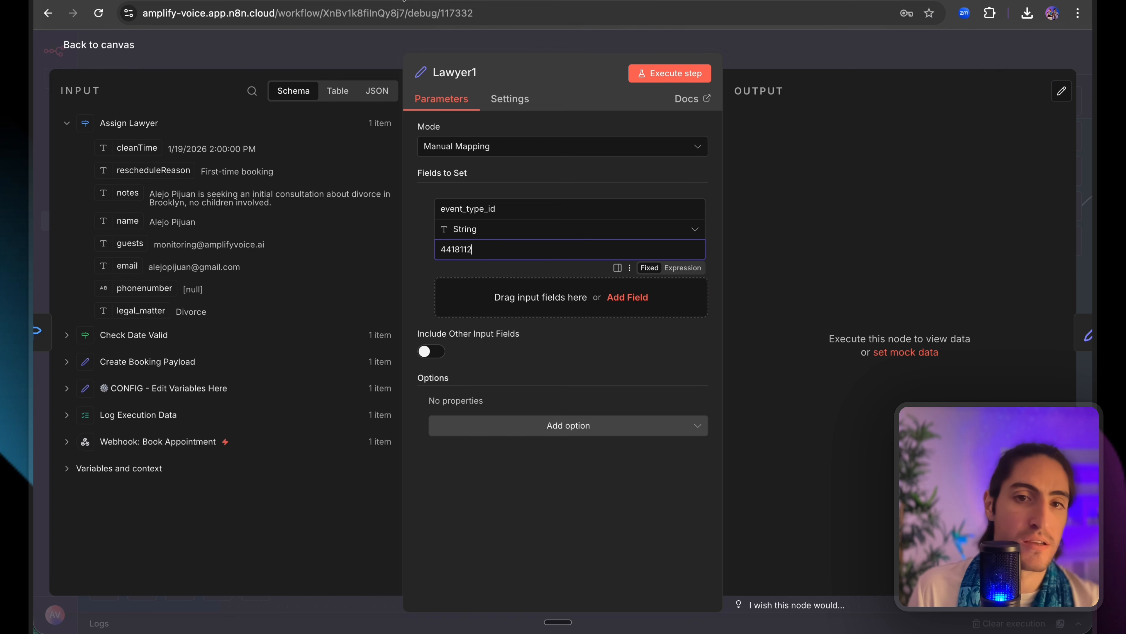
left_click(612, 50)
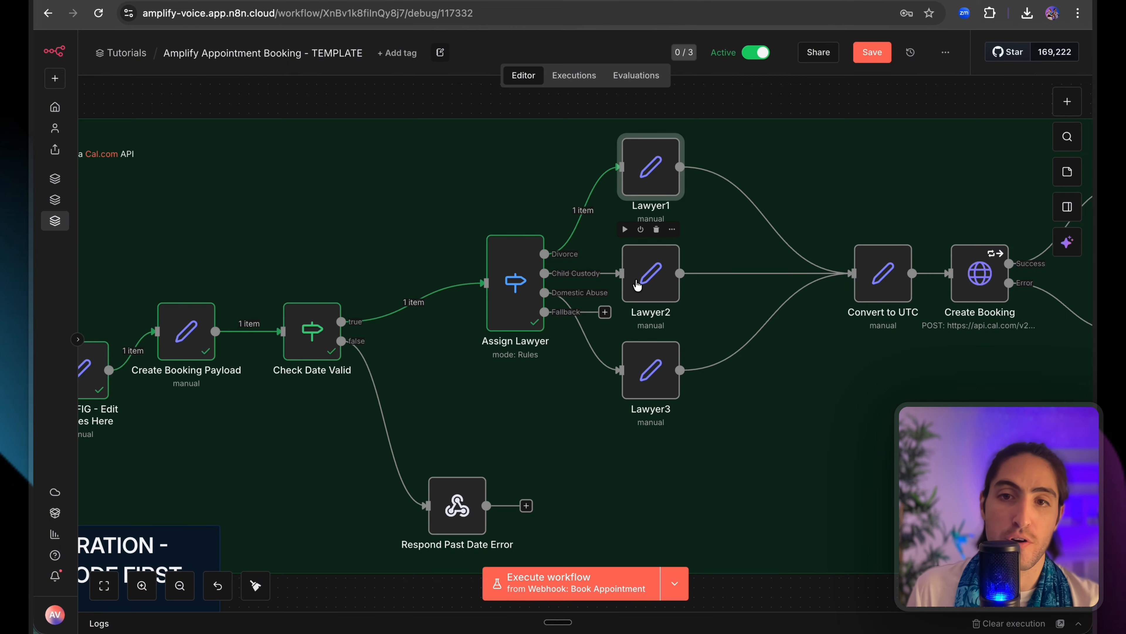
double_click(637, 286)
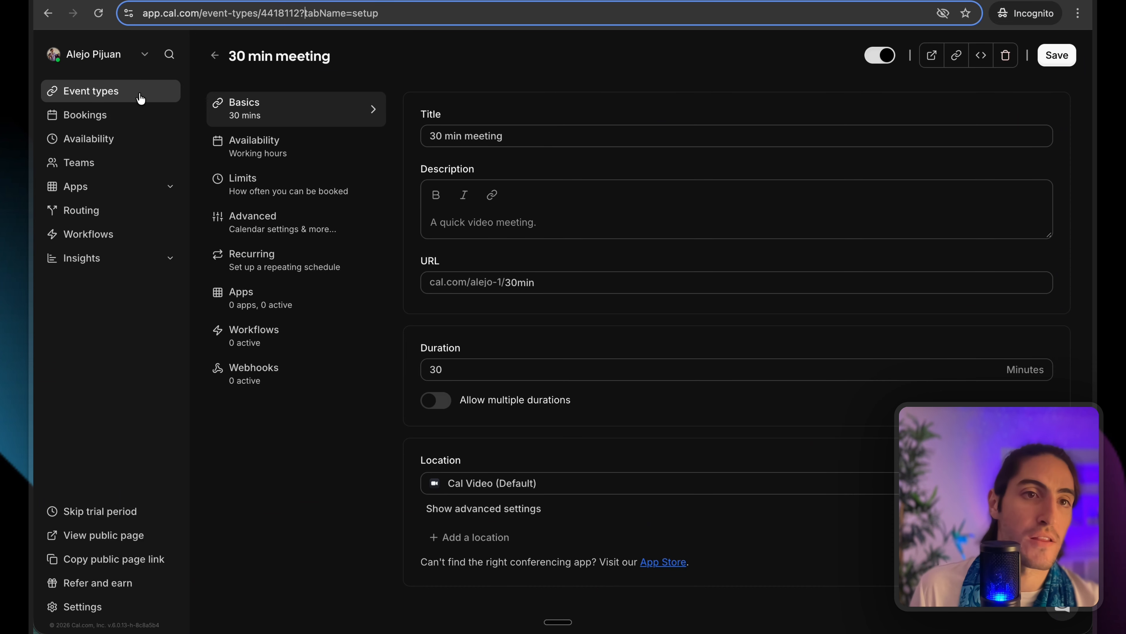
Copy the Cal.com Secret meeting ID 4418111 into Lawyer2's event_type_id.
left_click(141, 99)
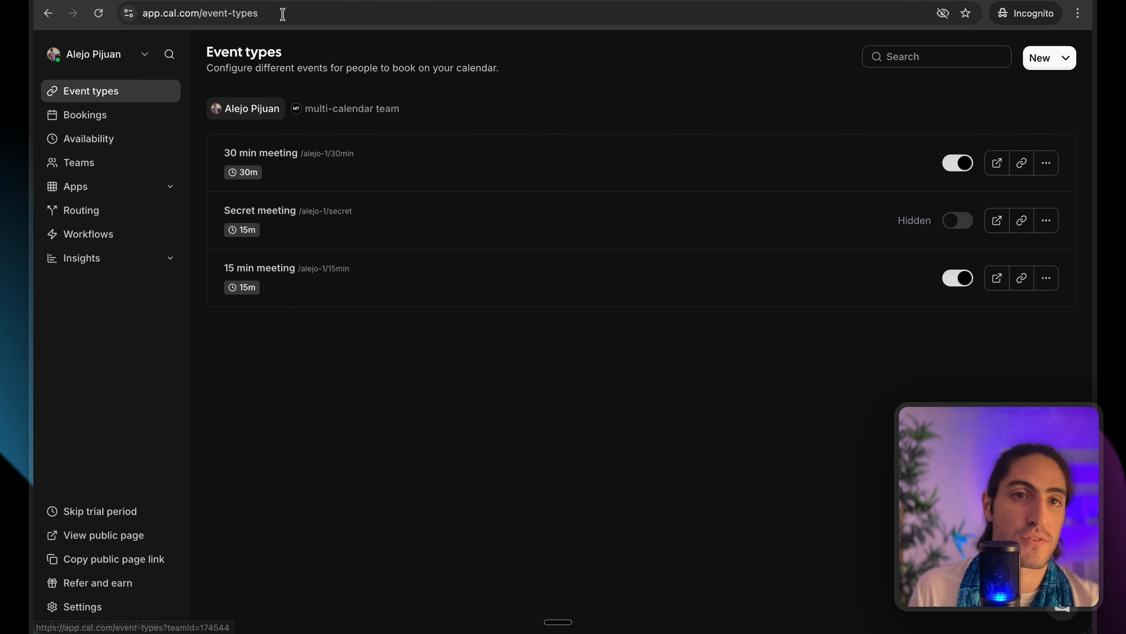
left_click(350, 220)
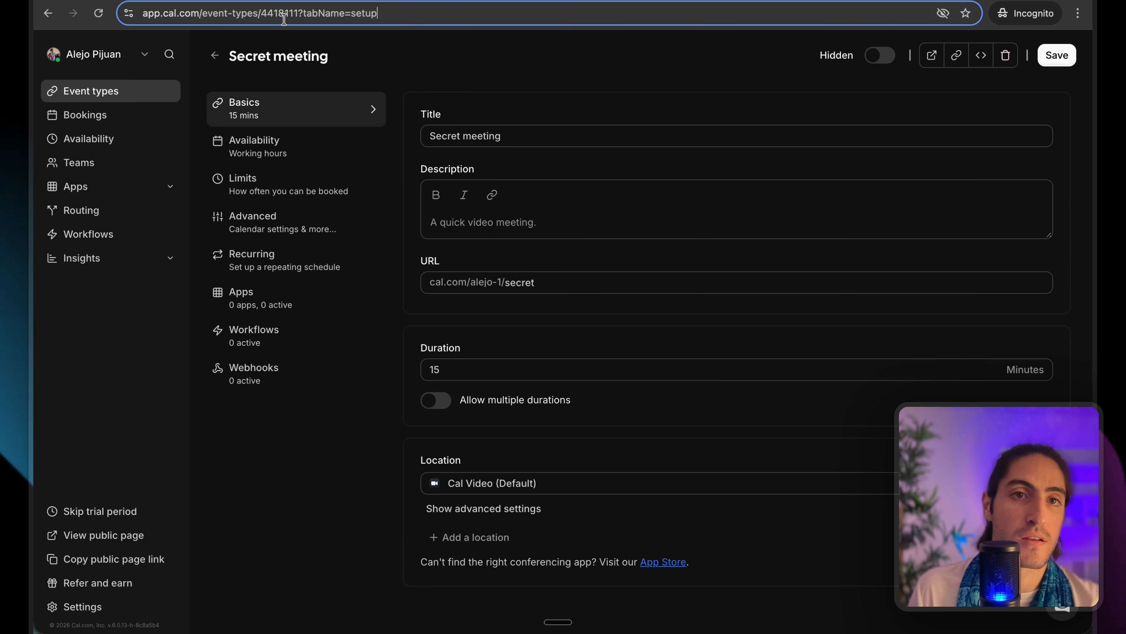
left_click(285, 18)
double_click(337, 18)
key("super+c")
key("super+grave")
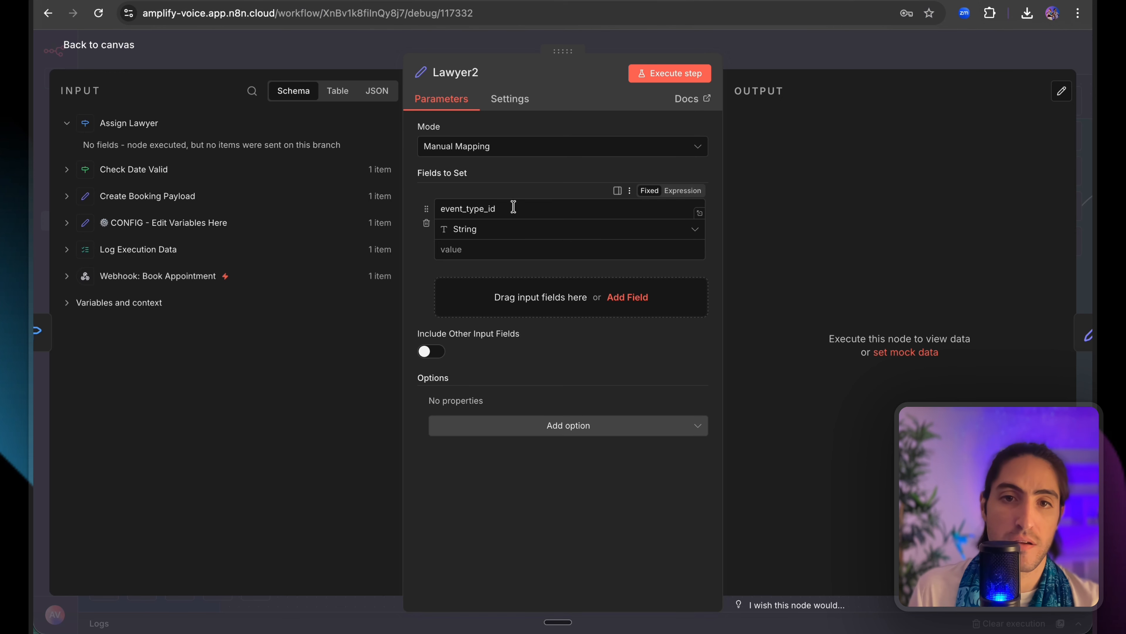
left_click(516, 245)
key("super+v")
left_click(508, 52)
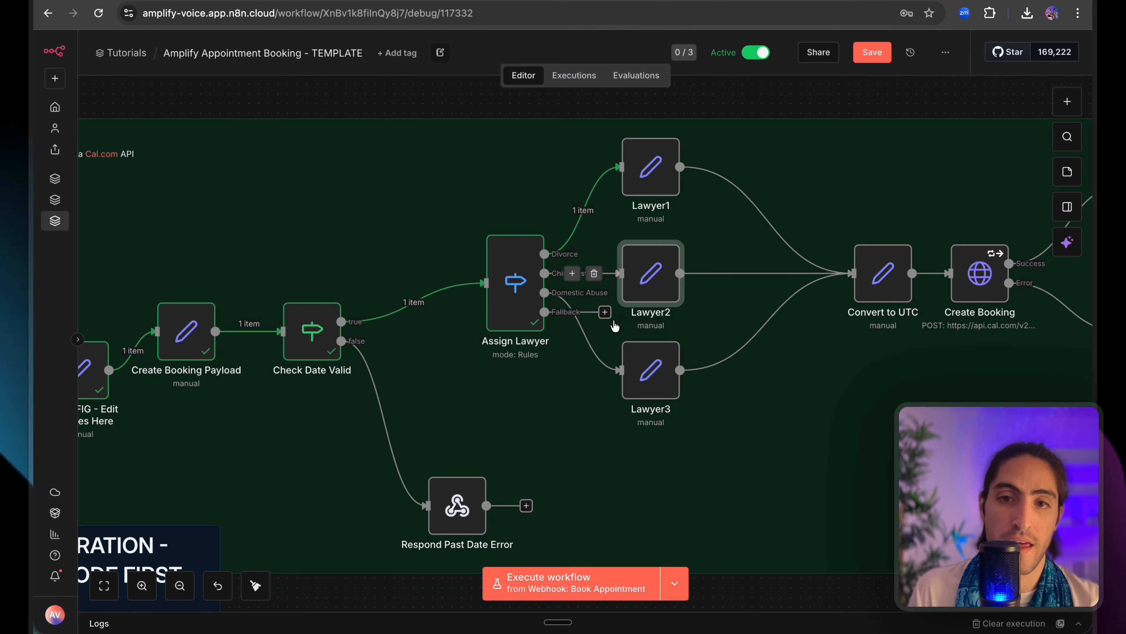
Select Lawyer3 and copy the 15 min meeting ID 4418110 from Cal.com.
left_click(650, 386)
key("super+grave")
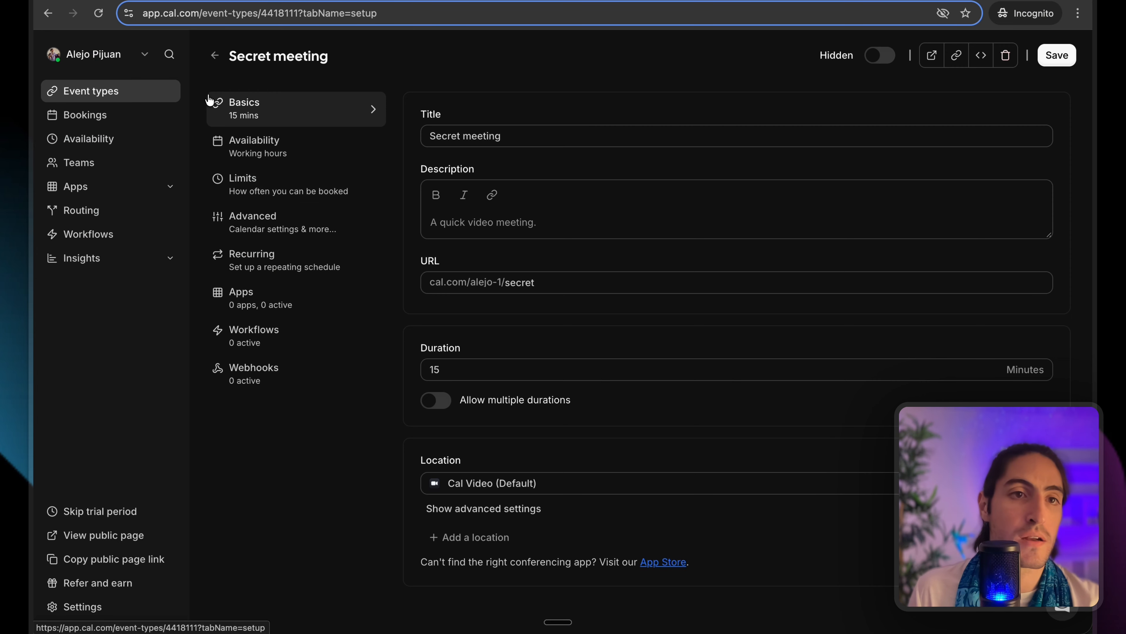
left_click(139, 92)
left_click(309, 269)
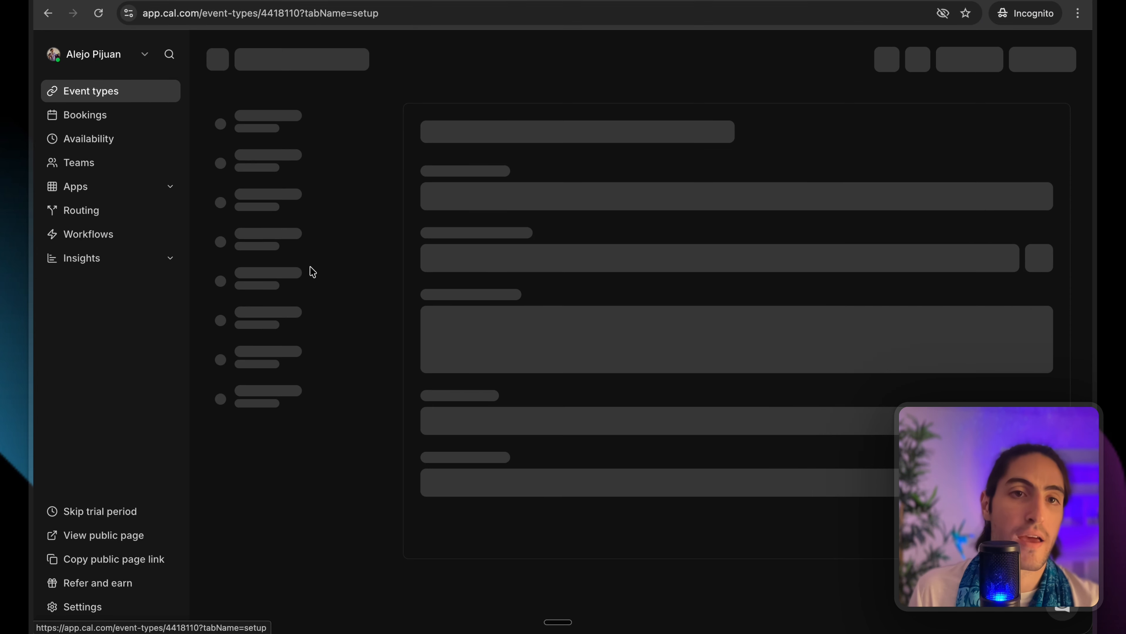
left_click(323, 13)
double_click(324, 13)
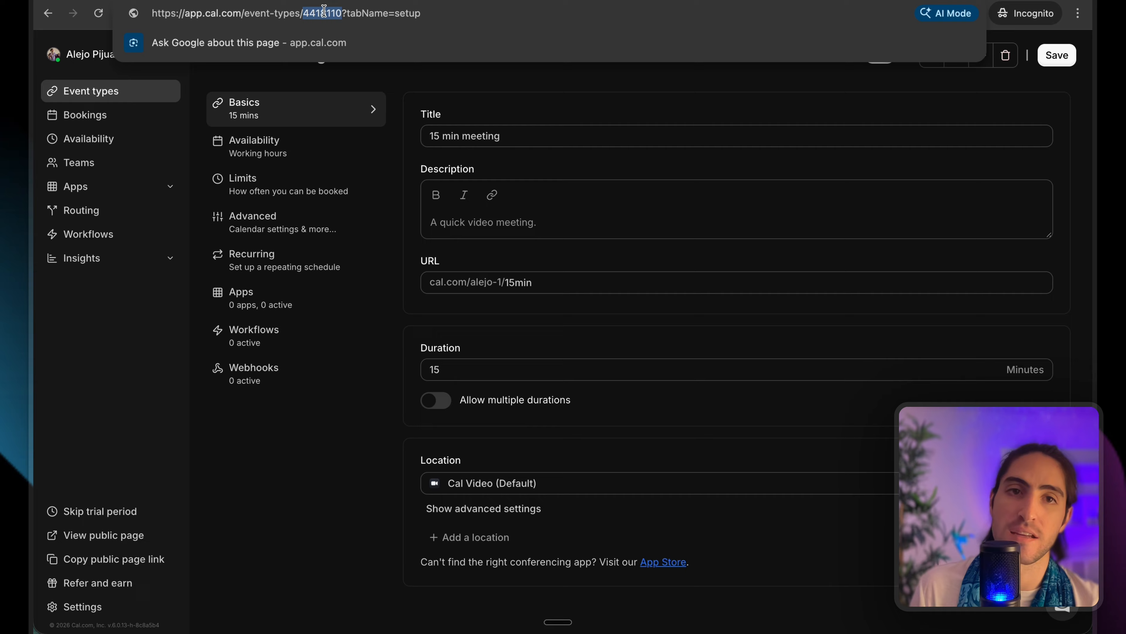
key("super+grave")
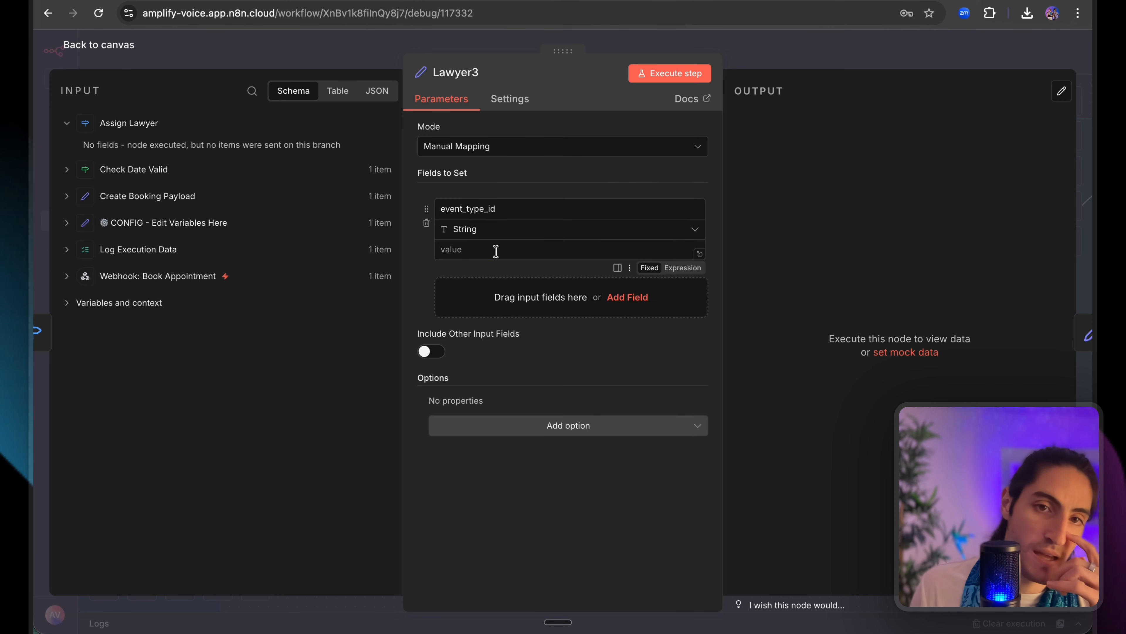
Paste 4418110 into Lawyer3's event_type_id and return to the canvas.
key("ctrl+v")
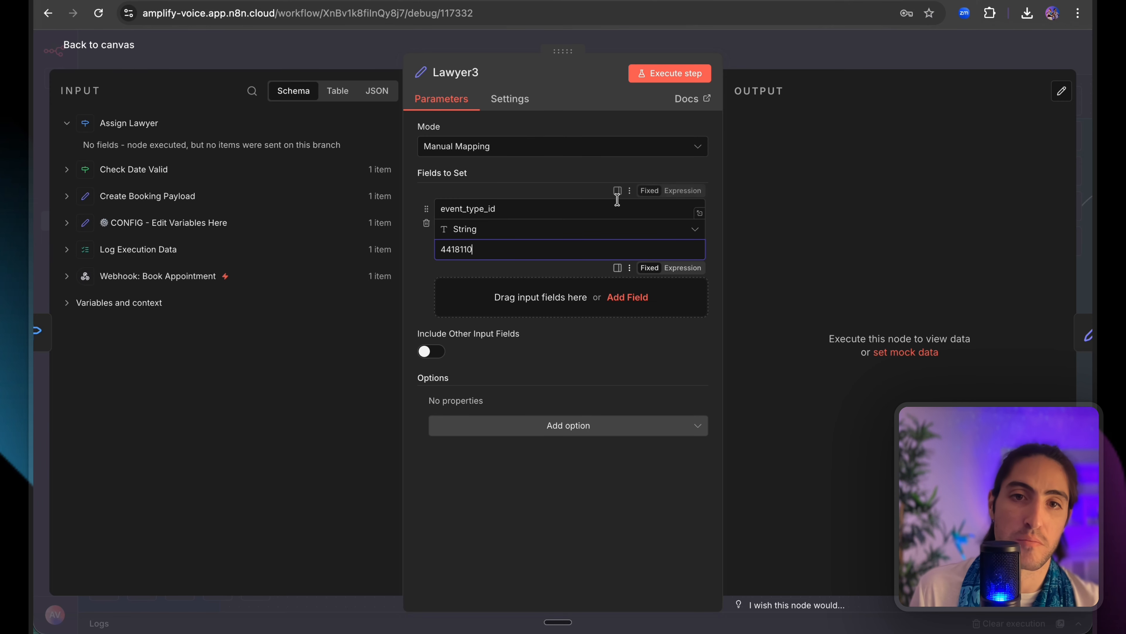
left_click_drag(558, 173, 721, 261)
left_click(732, 234)
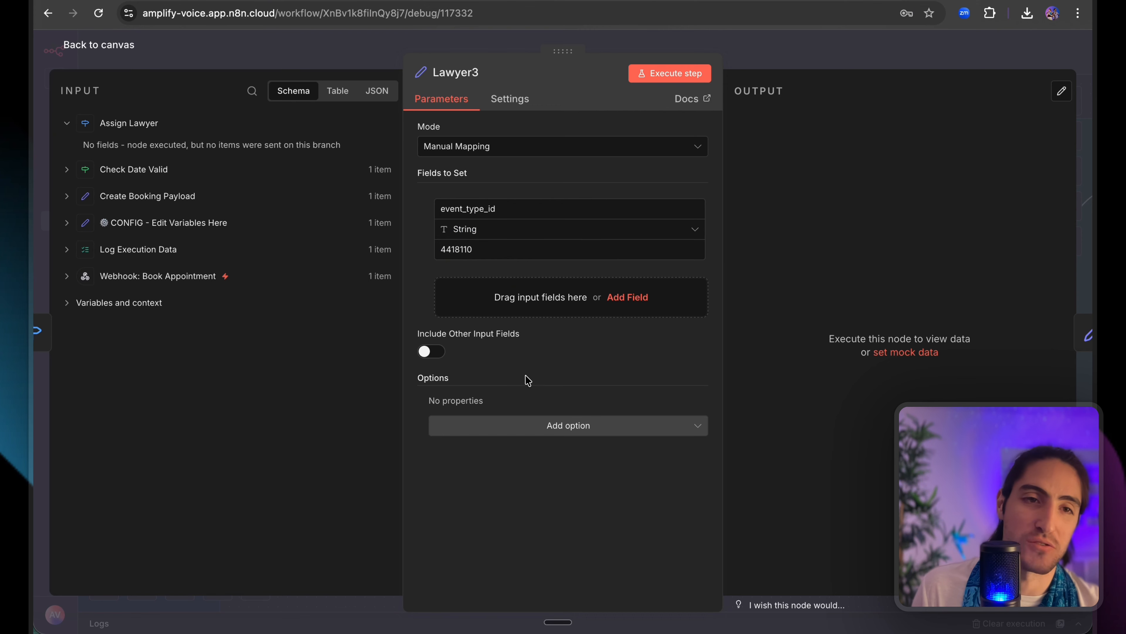
left_click(814, 49)
scroll(643, 249, "right", 5)
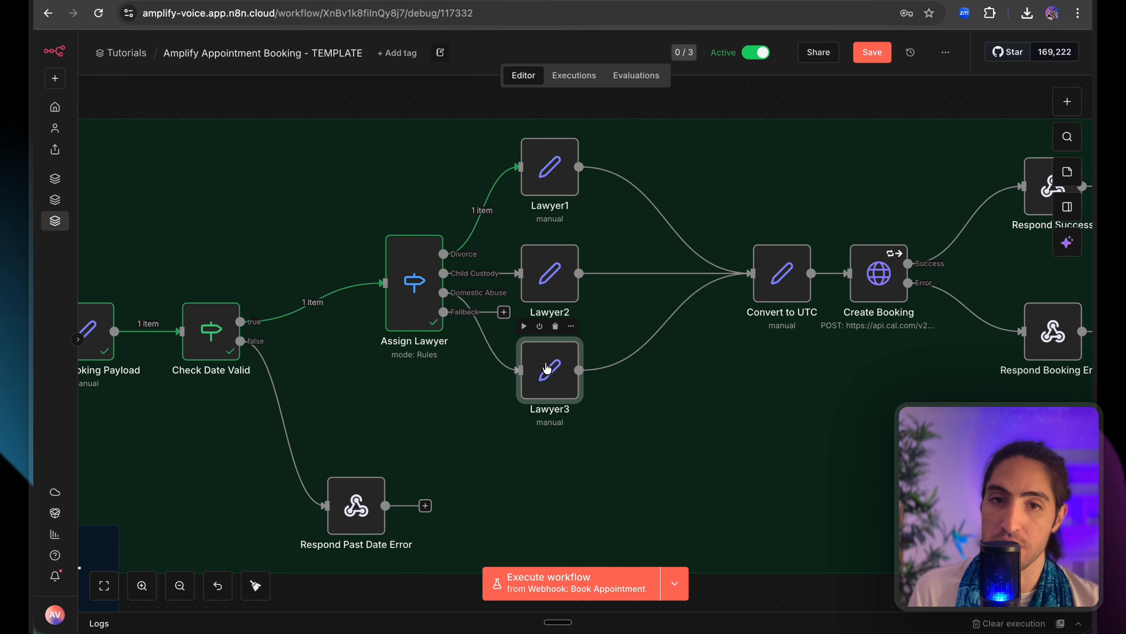
Move the three Lawyer nodes further right and leave the Fallback output unconnected.
left_click_drag(547, 368, 575, 368)
left_click_drag(547, 286, 586, 286)
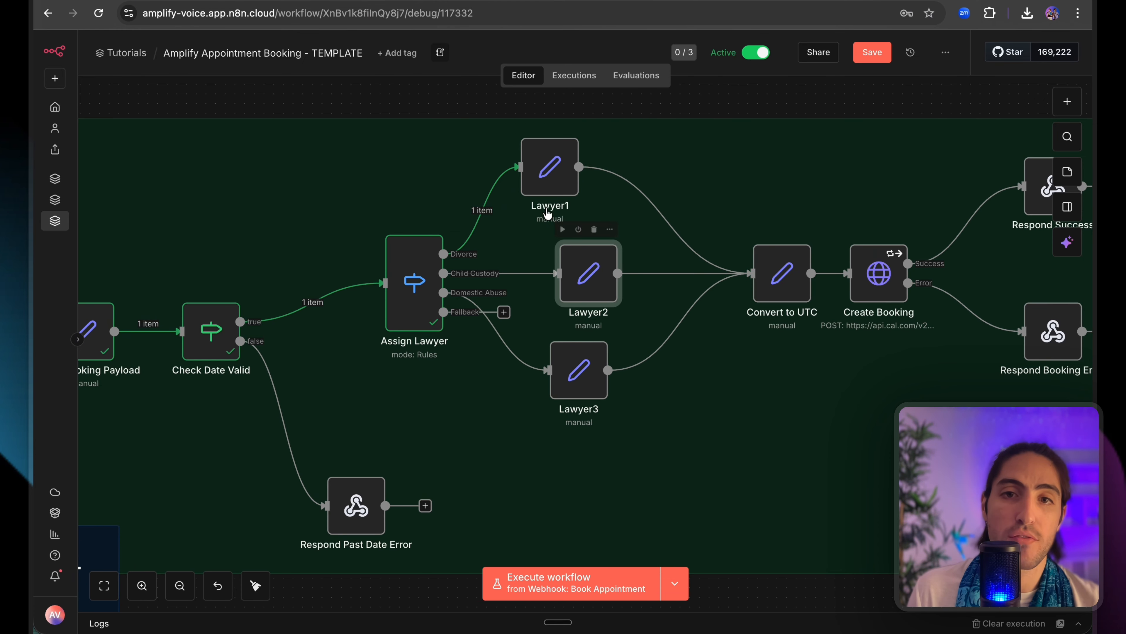
left_click_drag(549, 185, 587, 186)
mouse_move(577, 375)
left_mouse_down()
mouse_move(596, 375)
mouse_move(587, 375)
left_mouse_up()
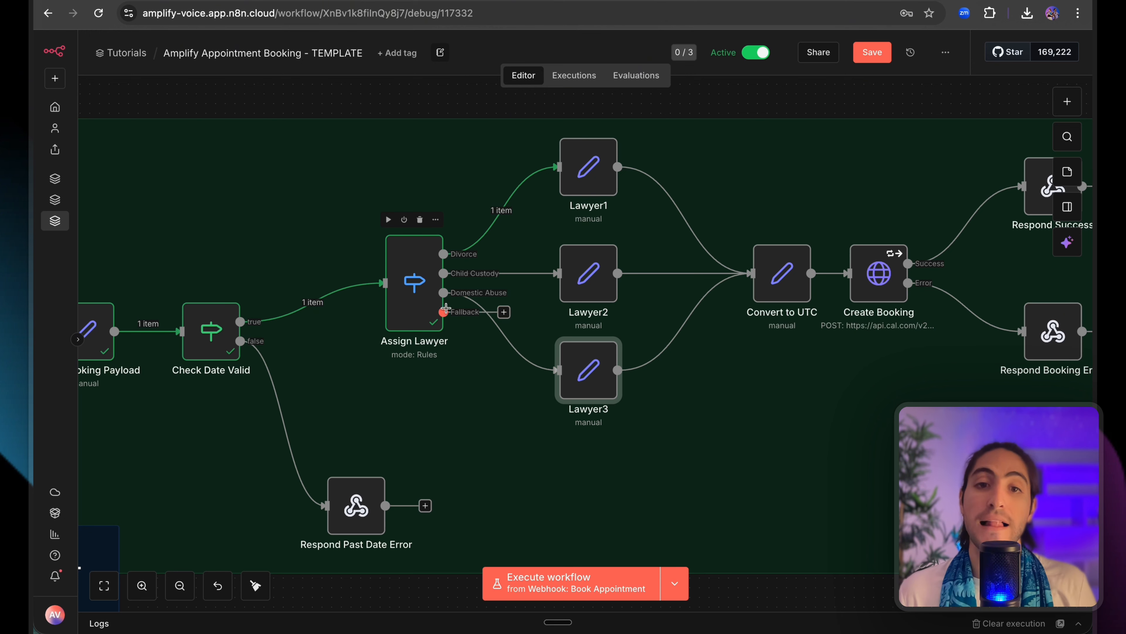
left_click_drag(512, 315, 552, 463)
key("Escape")
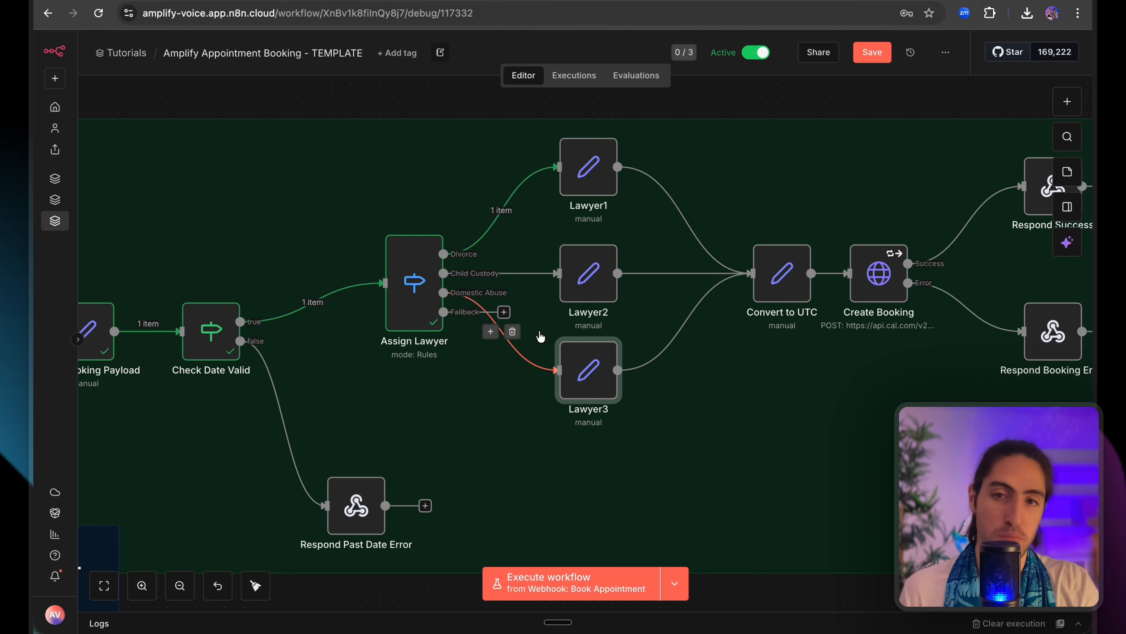
scroll(530, 312, "right", 2)
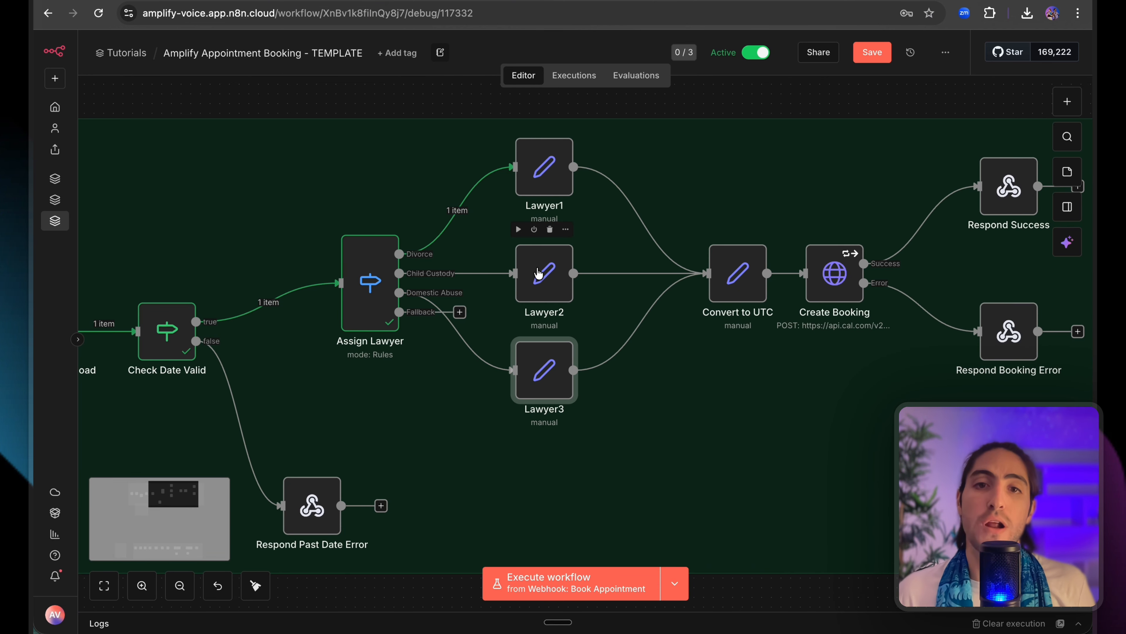
Execute the Lawyer1 and Convert to UTC steps to pass one item to Create Booking.
left_click(539, 272)
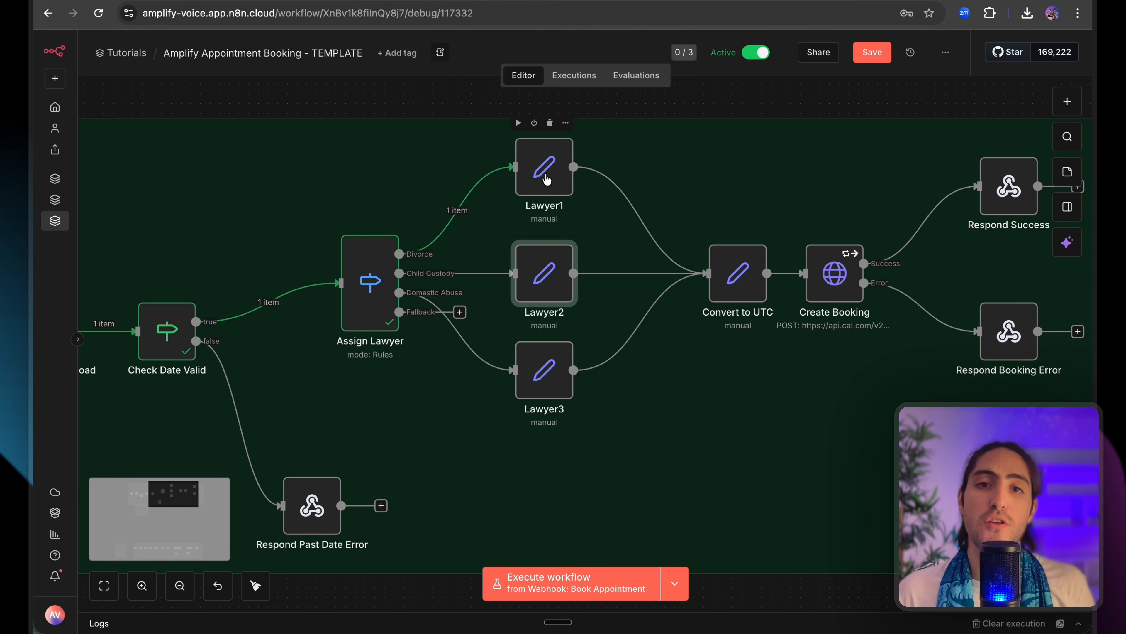
left_click(518, 123)
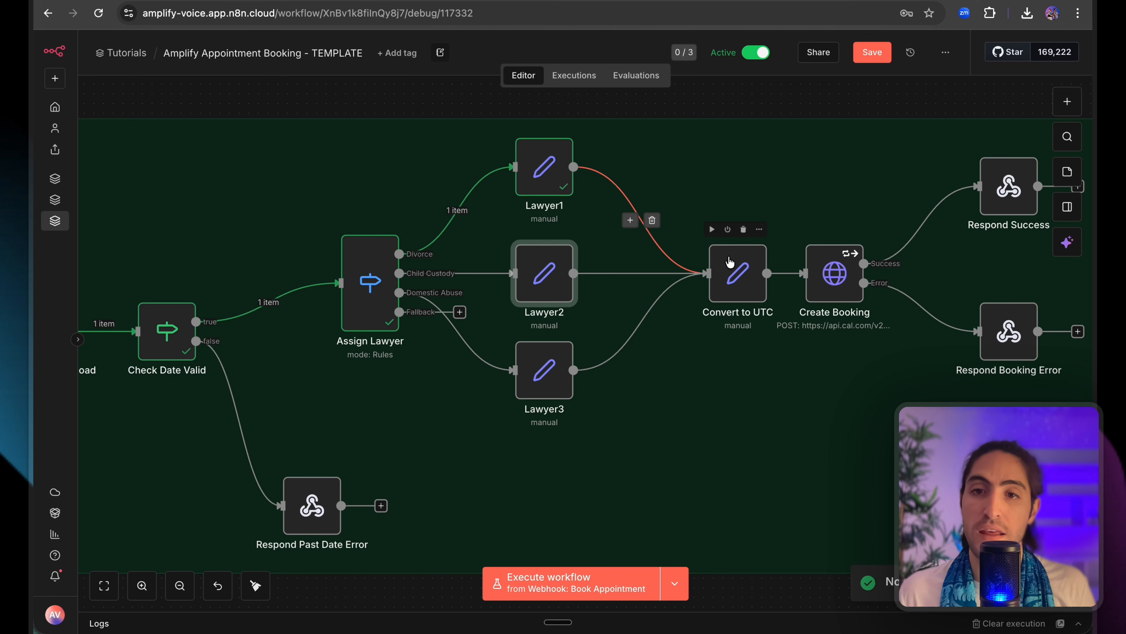
left_click(711, 230)
left_click(466, 175)
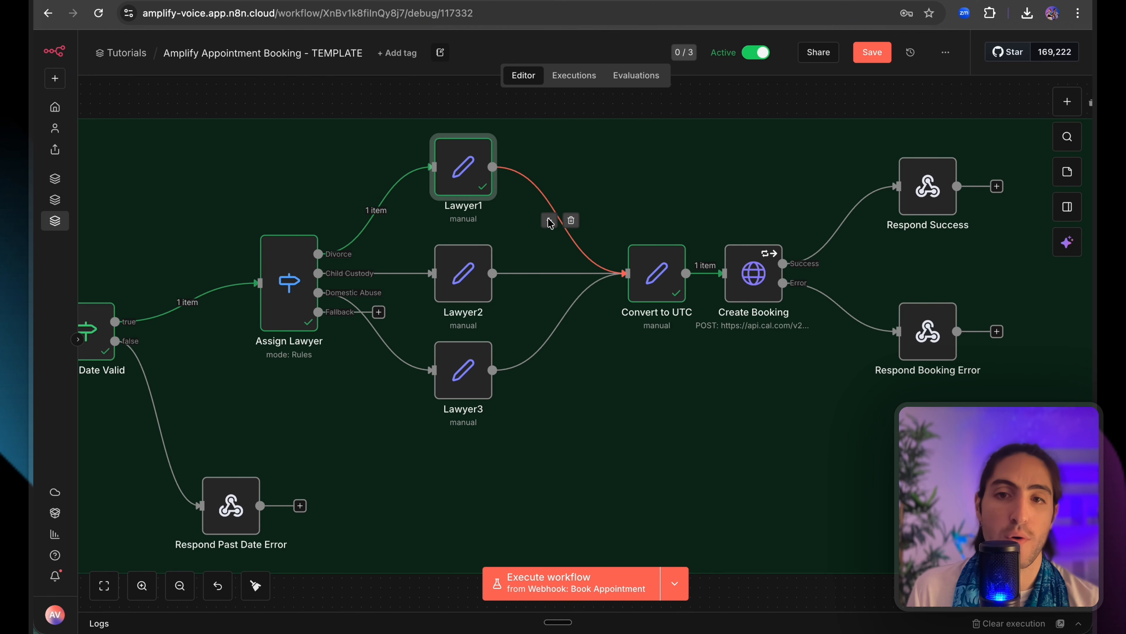
Check Convert to UTC's converted time, then open Create Booking's JSON body.
double_click(659, 288)
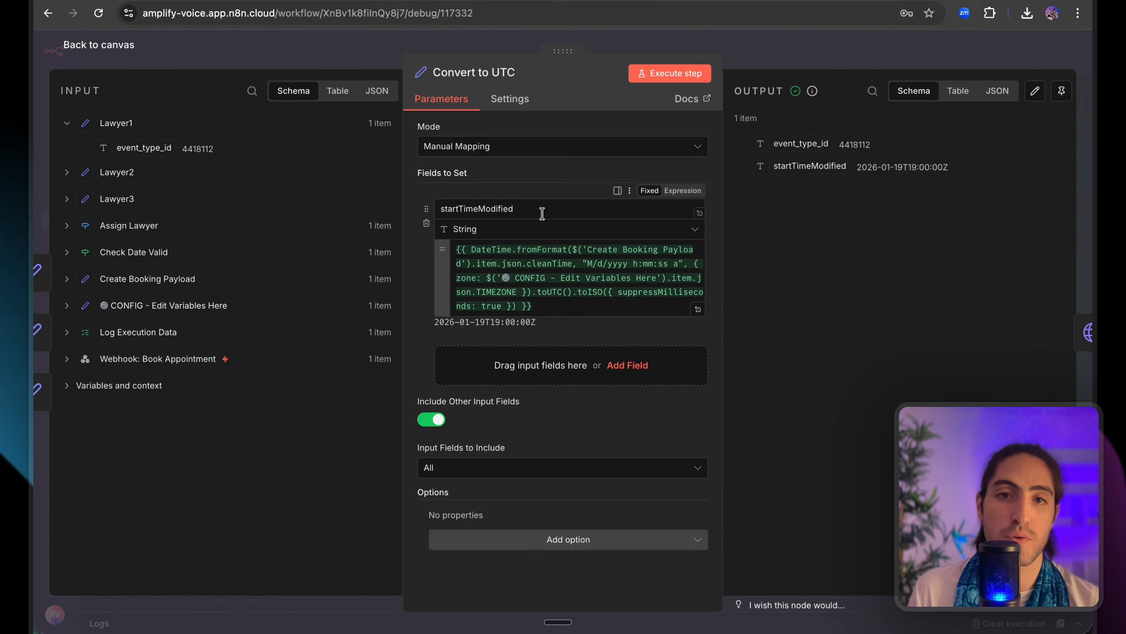
left_click_drag(591, 308, 589, 237)
left_click(770, 233)
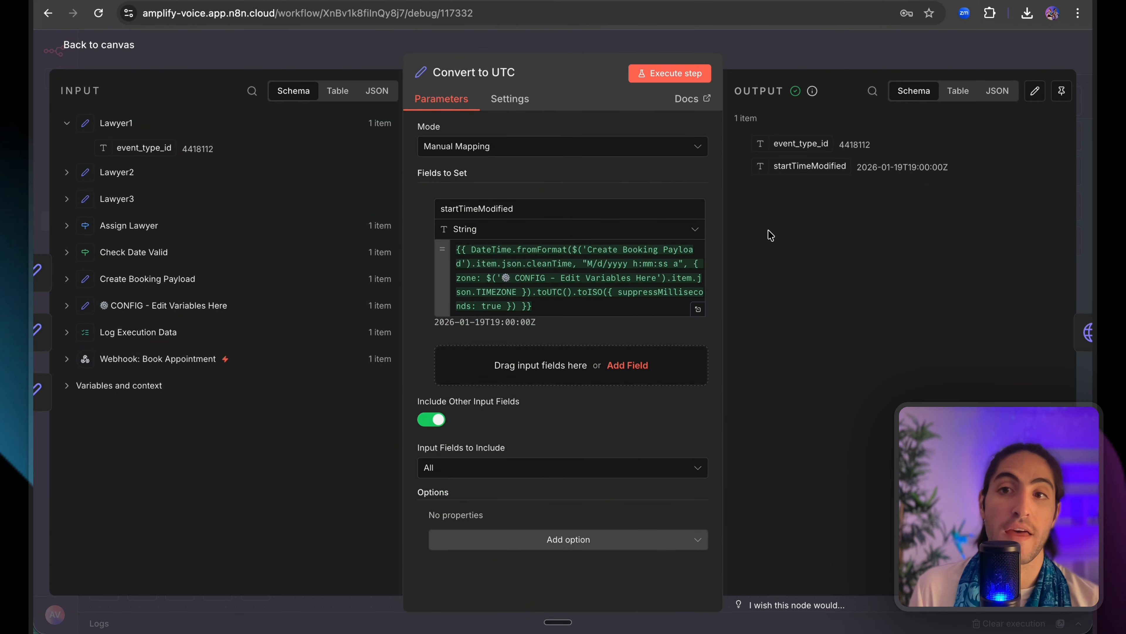
left_click(794, 53)
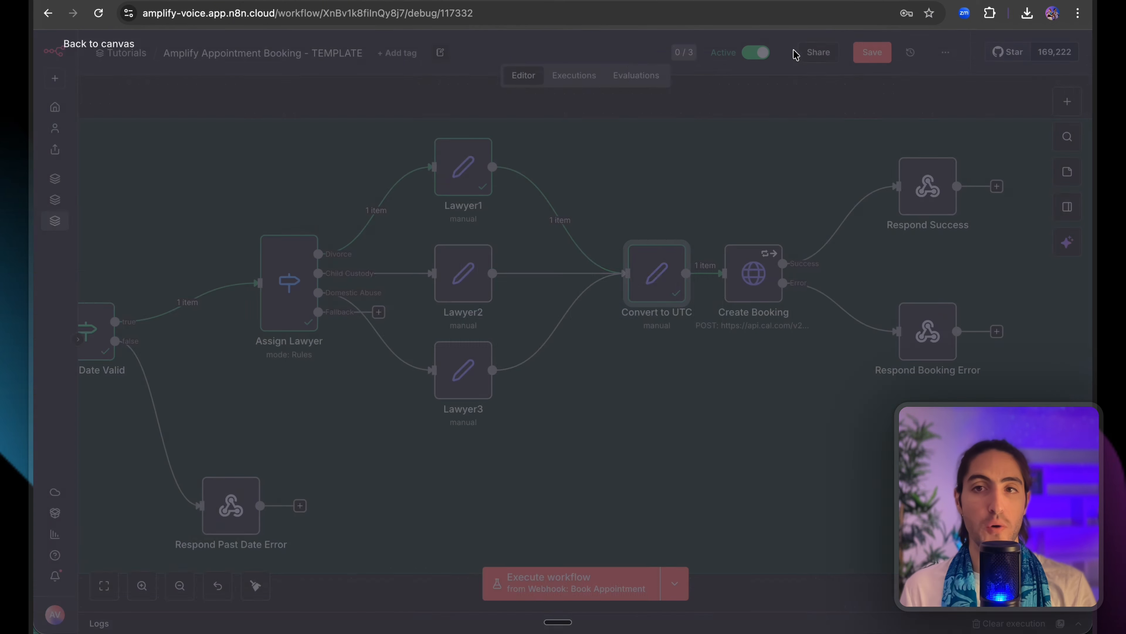
double_click(757, 282)
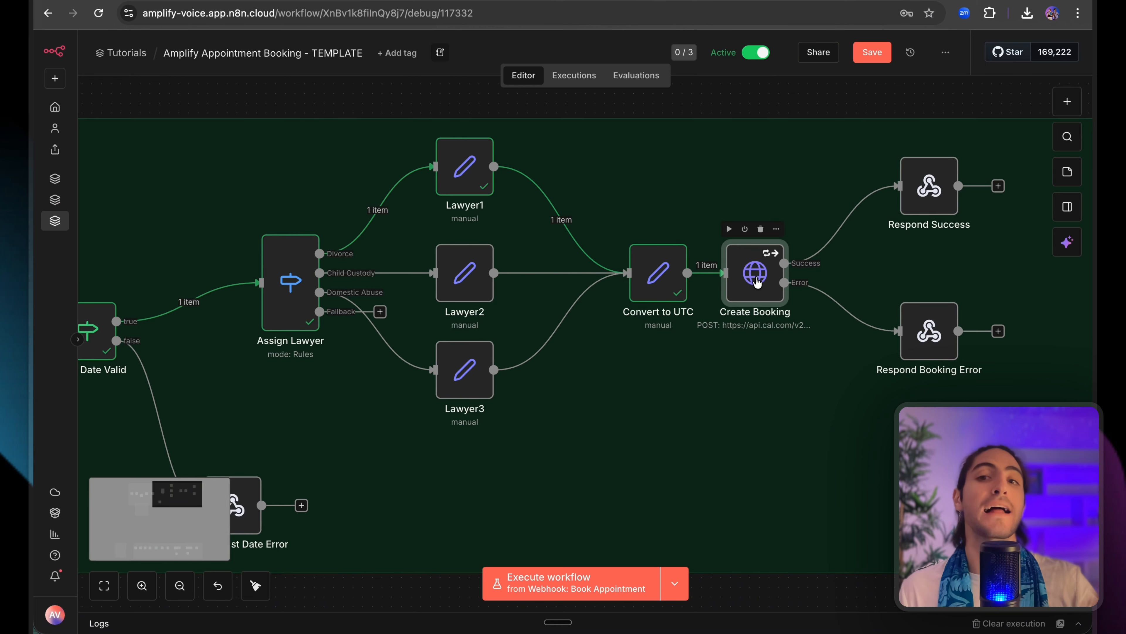
scroll(636, 290, "down", 12)
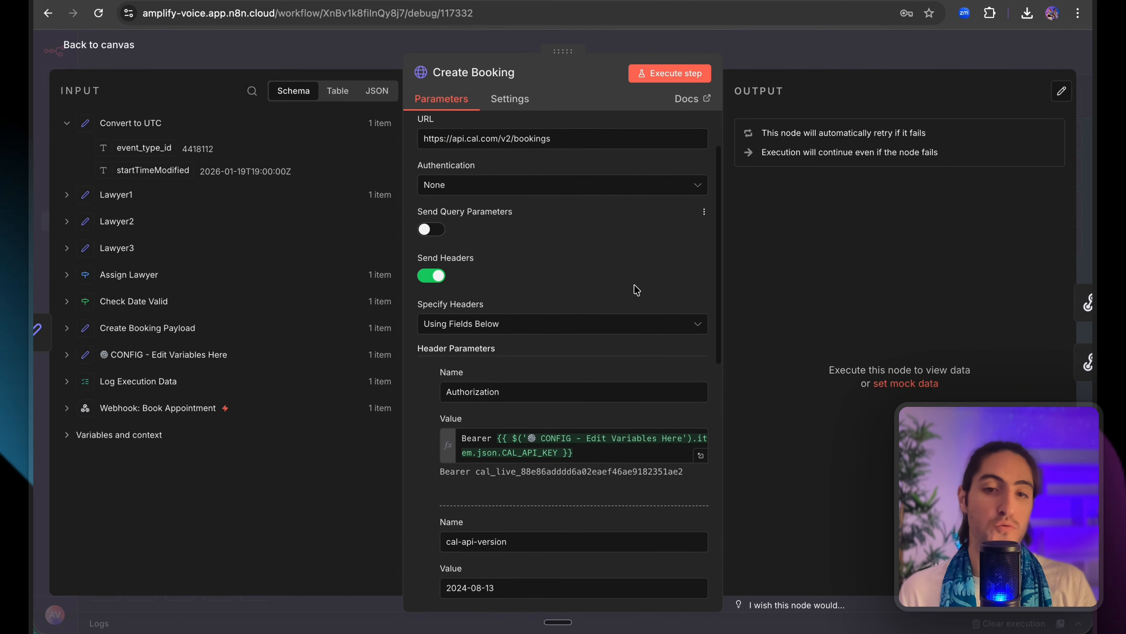
Replace eventTypeId in the JSON body with $json.event_type_id, confirming it resolves to 4418112.
left_click(701, 449)
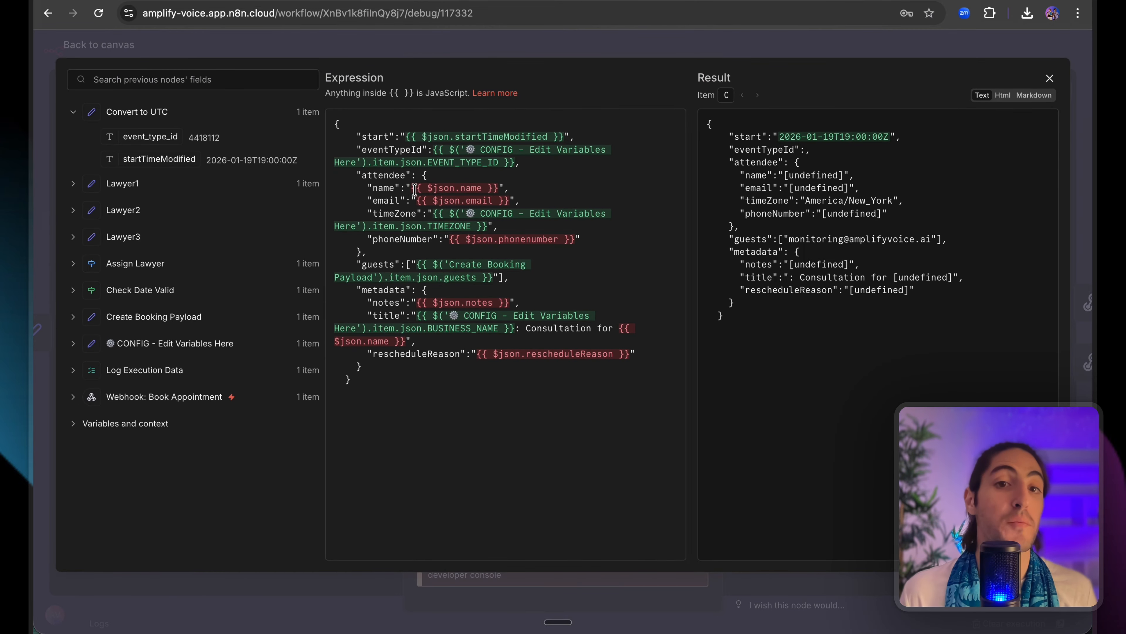
left_click_drag(415, 189, 436, 150)
left_click(491, 188)
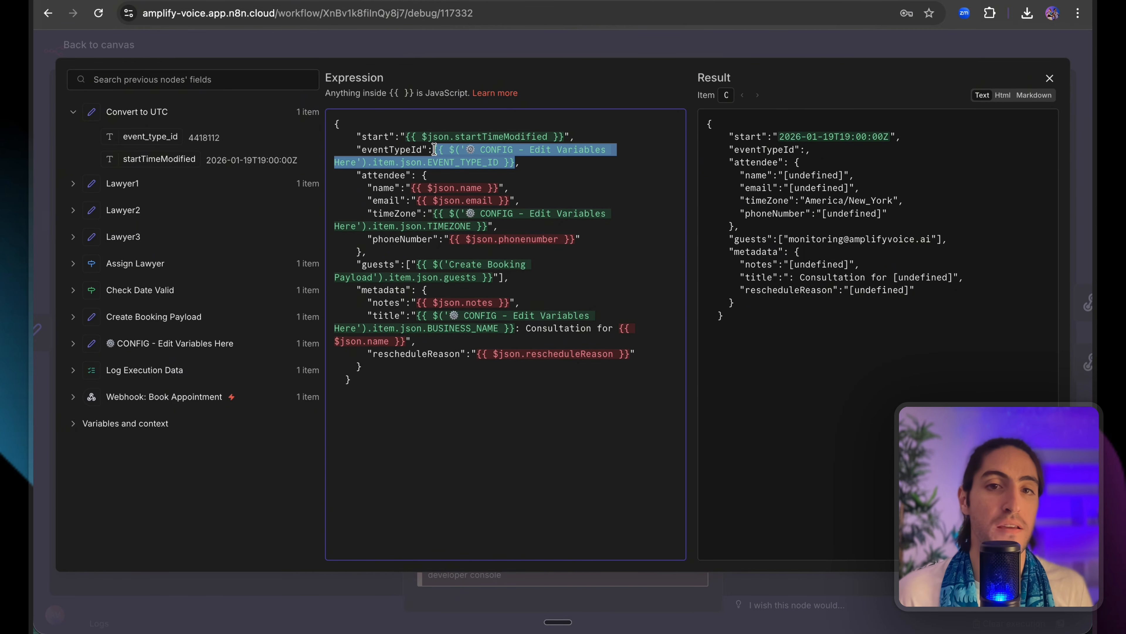
key("BackSpace")
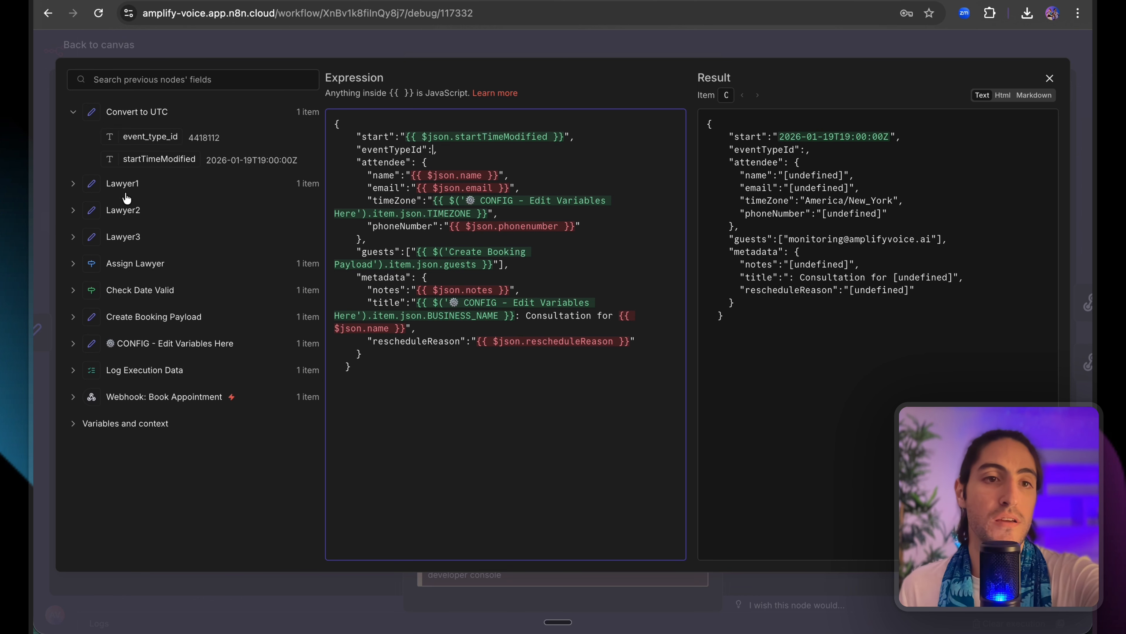
left_click_drag(130, 136, 434, 151)
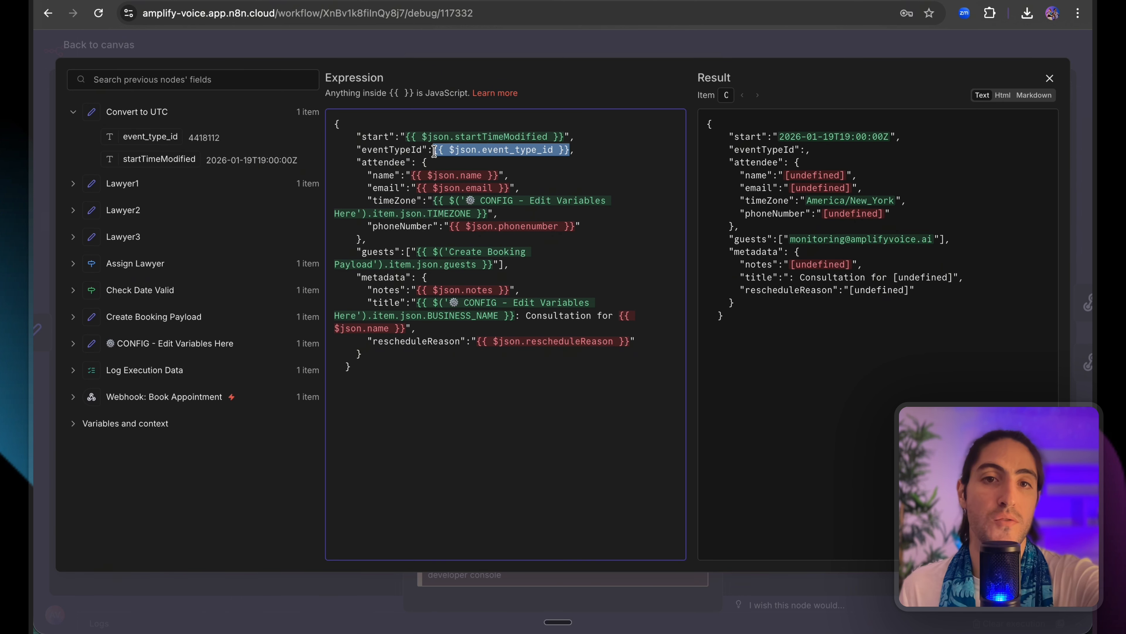
left_click(110, 189)
left_click_drag(235, 175, 95, 173)
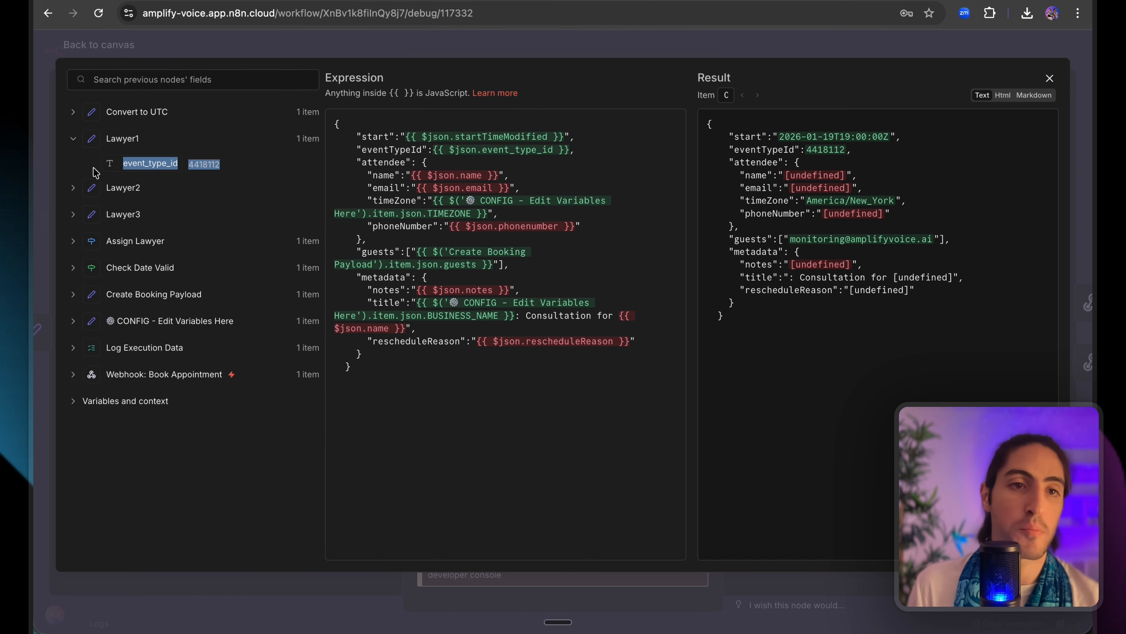
left_click(147, 116)
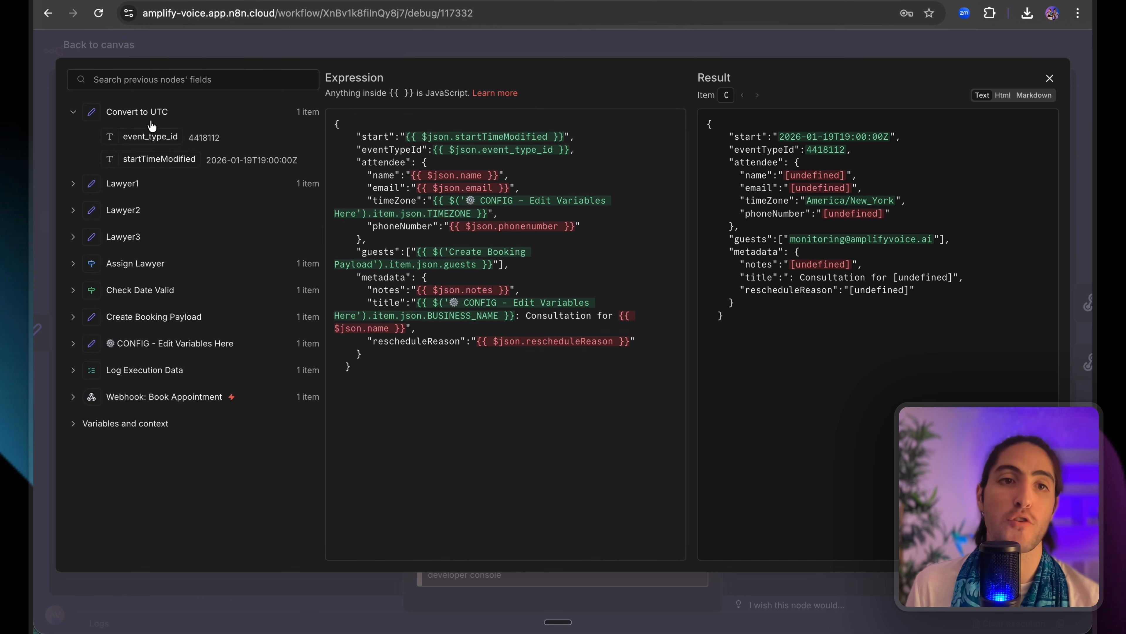
left_click_drag(197, 138, 230, 143)
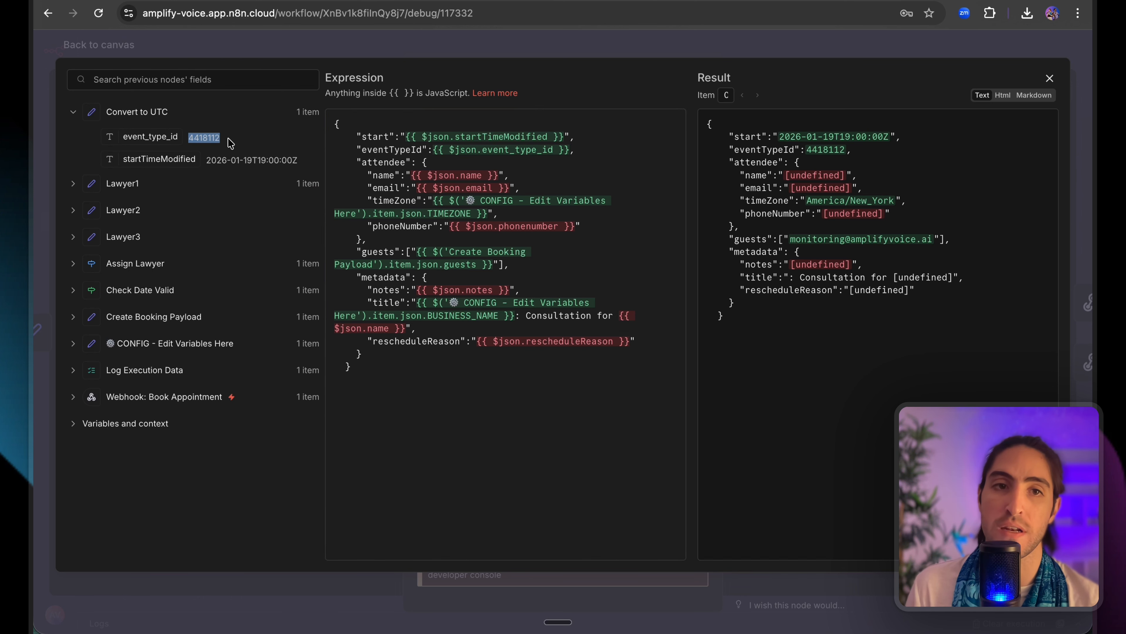
left_click(269, 50)
left_click(770, 71)
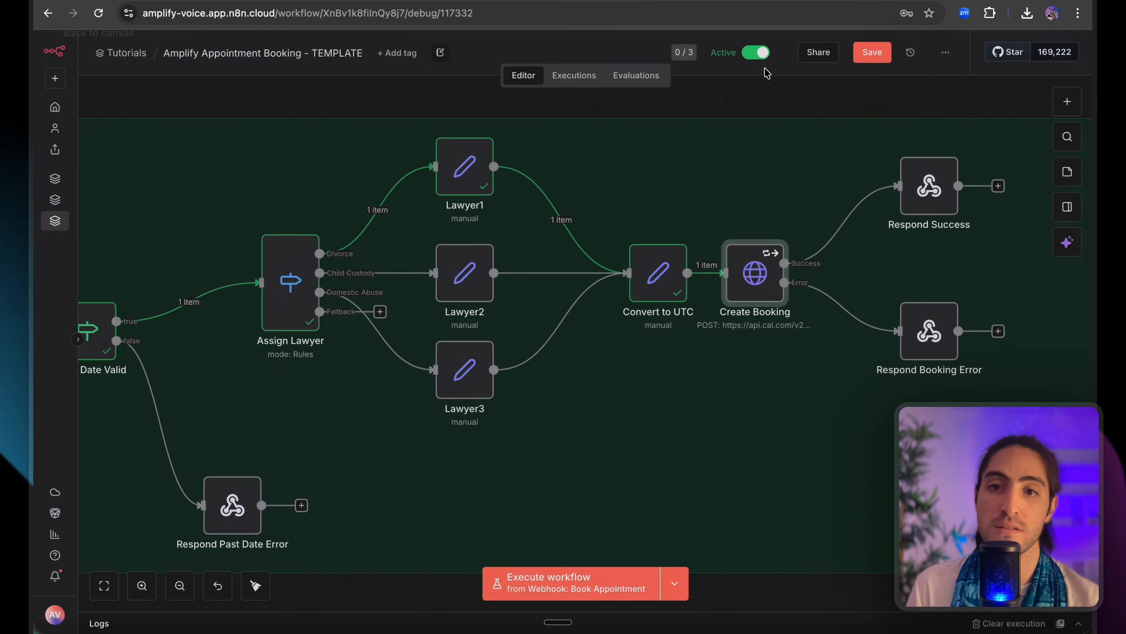
double_click(659, 271)
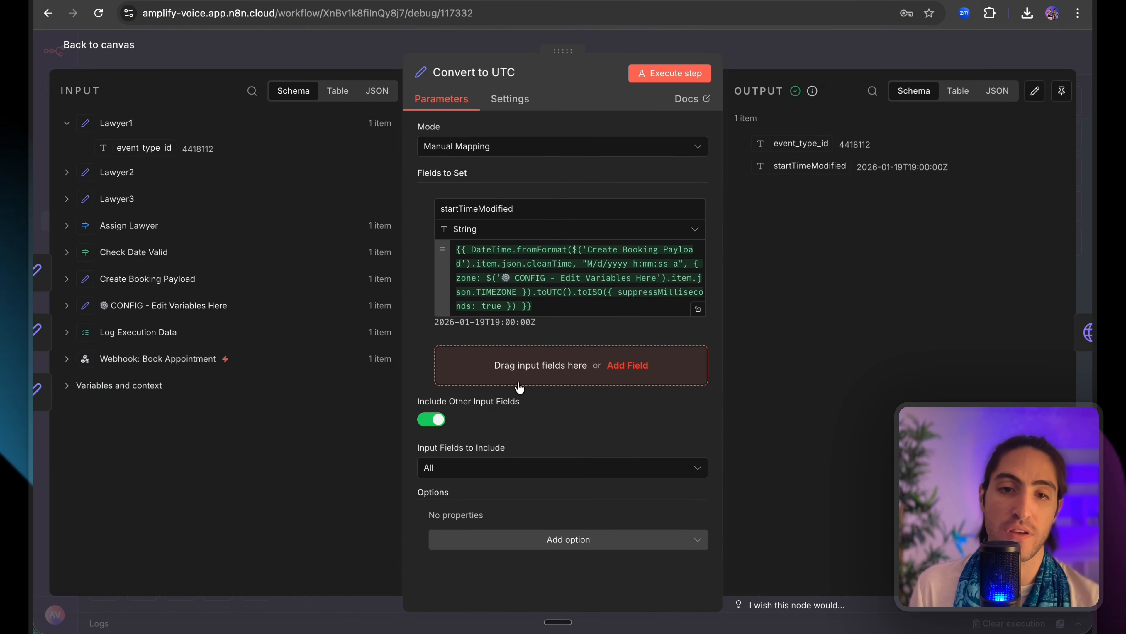
left_click_drag(415, 401, 545, 406)
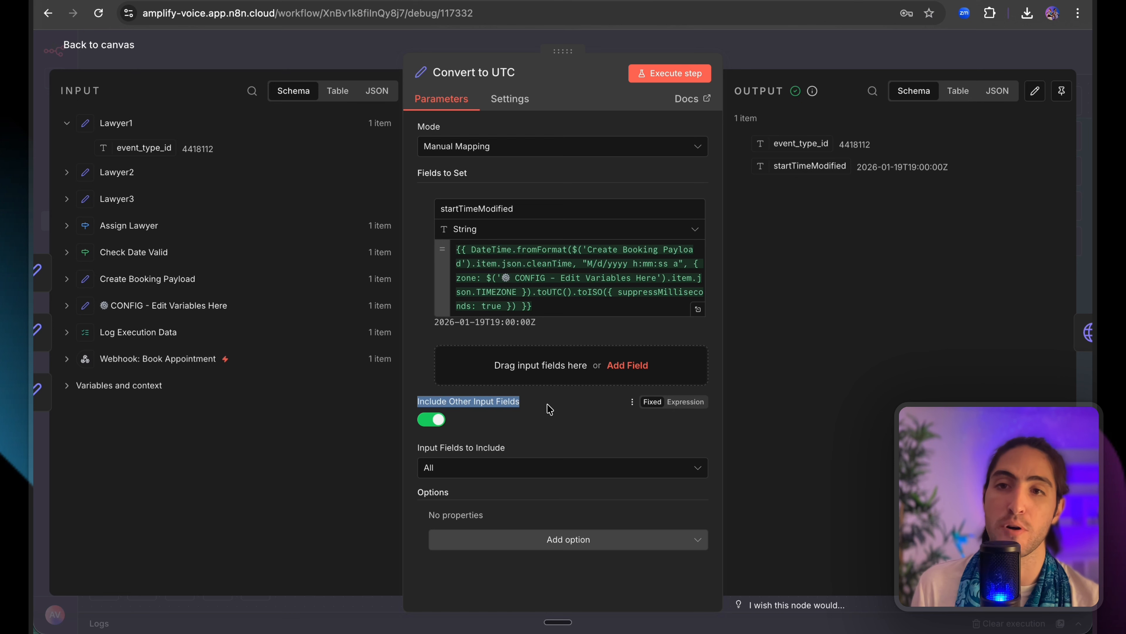
left_click(558, 406)
left_click(558, 305)
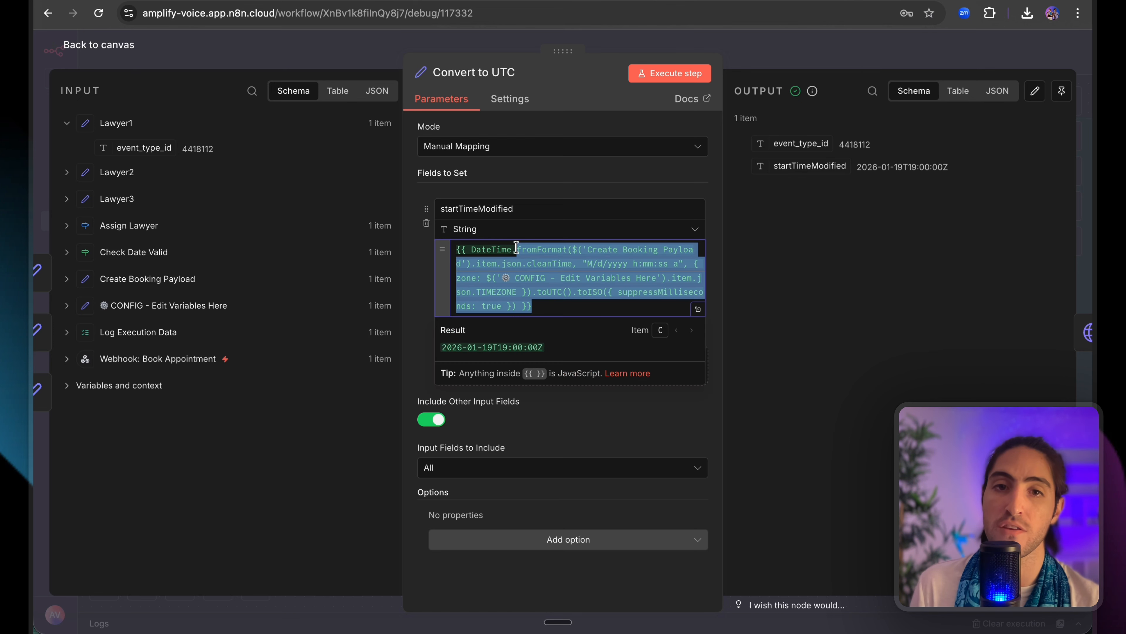
double_click(501, 210)
left_click_drag(838, 145, 761, 150)
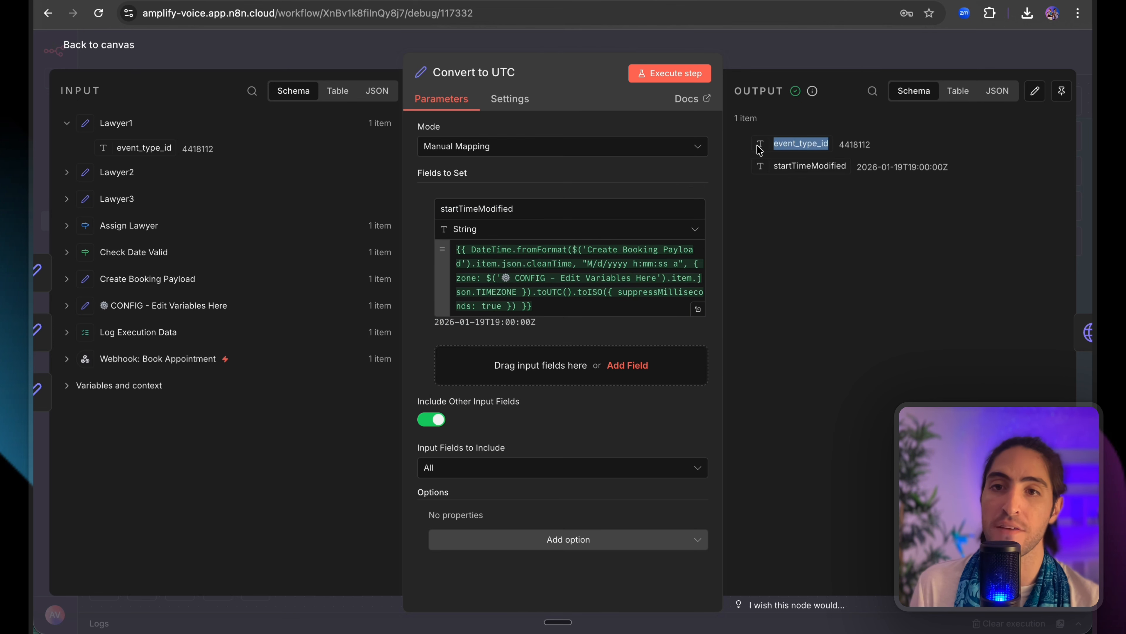
left_click_drag(179, 149, 218, 151)
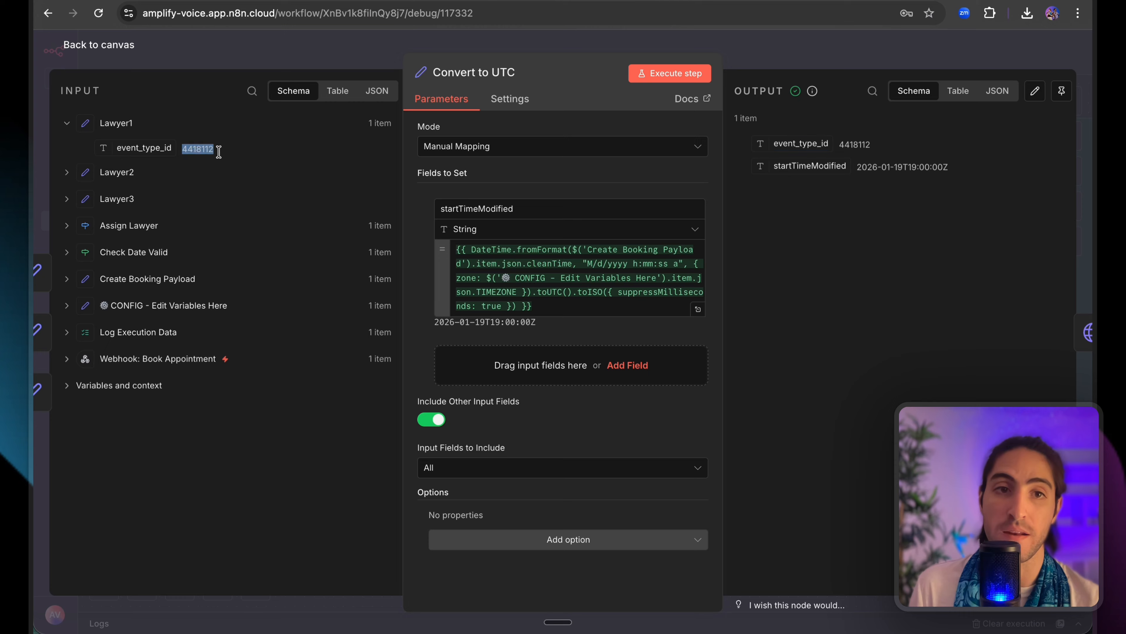
left_click(287, 55)
scroll(634, 278, "right", 1)
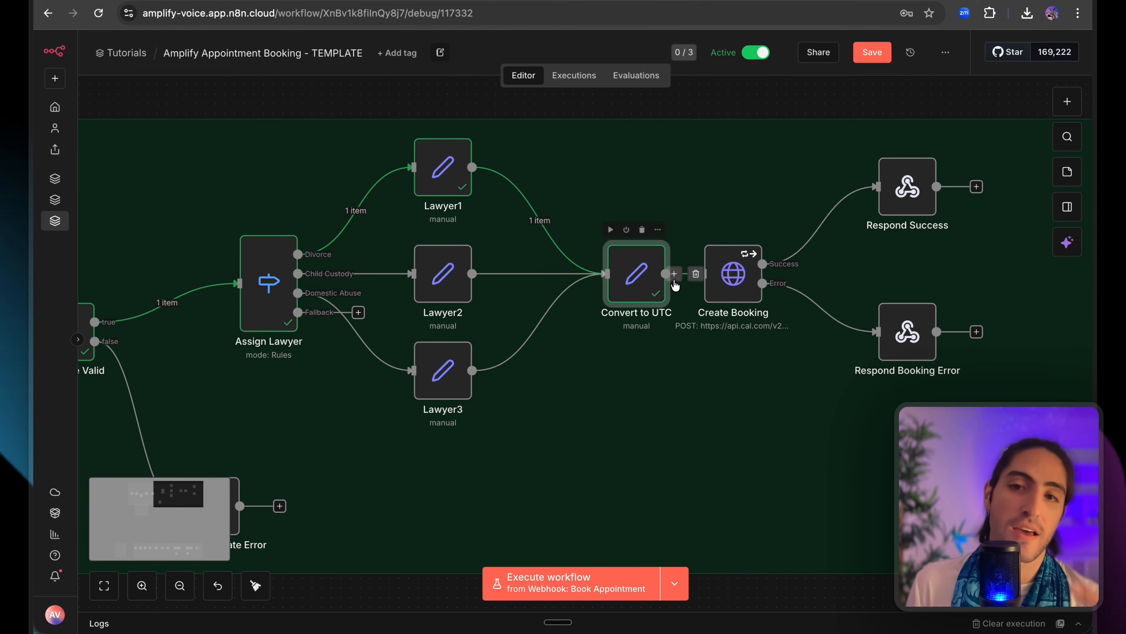
Map the Create Booking body's name and email to the Create Booking Payload fields.
double_click(731, 273)
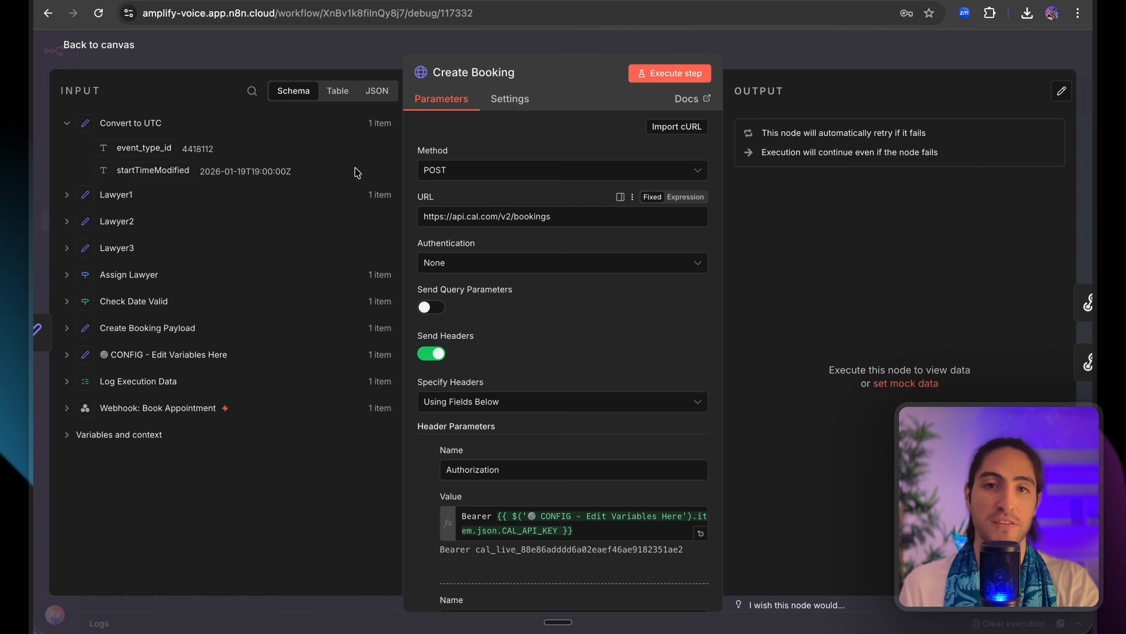
scroll(507, 266, "down", 10)
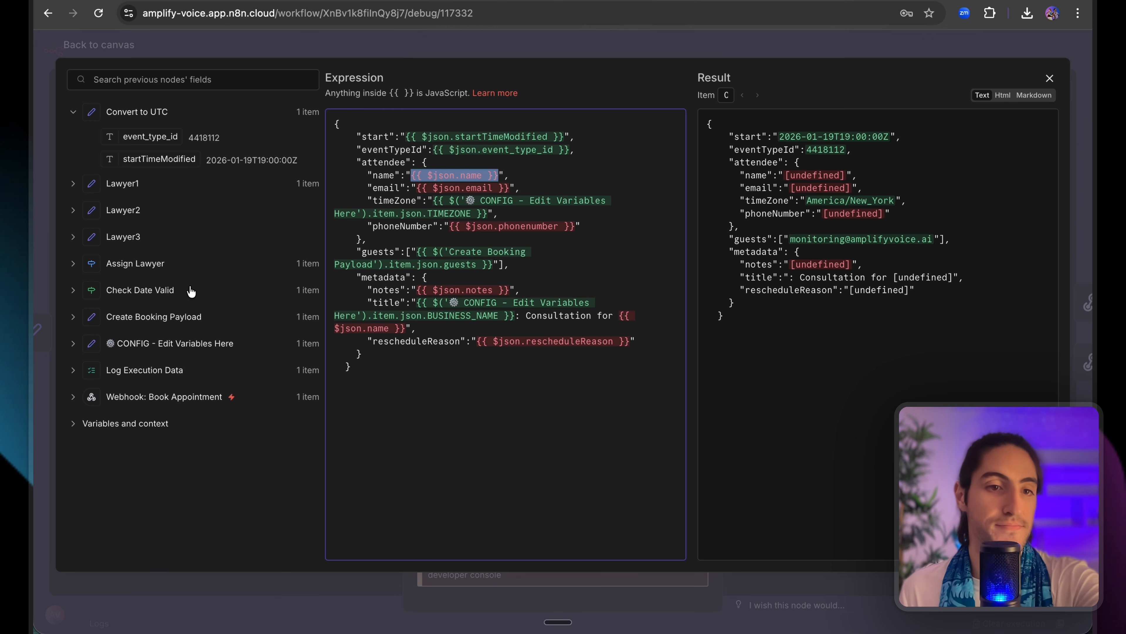
key("BackSpace")
left_click(152, 343)
left_click(134, 276)
left_click_drag(133, 378, 514, 200)
key("BackSpace")
left_click_drag(134, 422, 417, 200)
key("super+z")
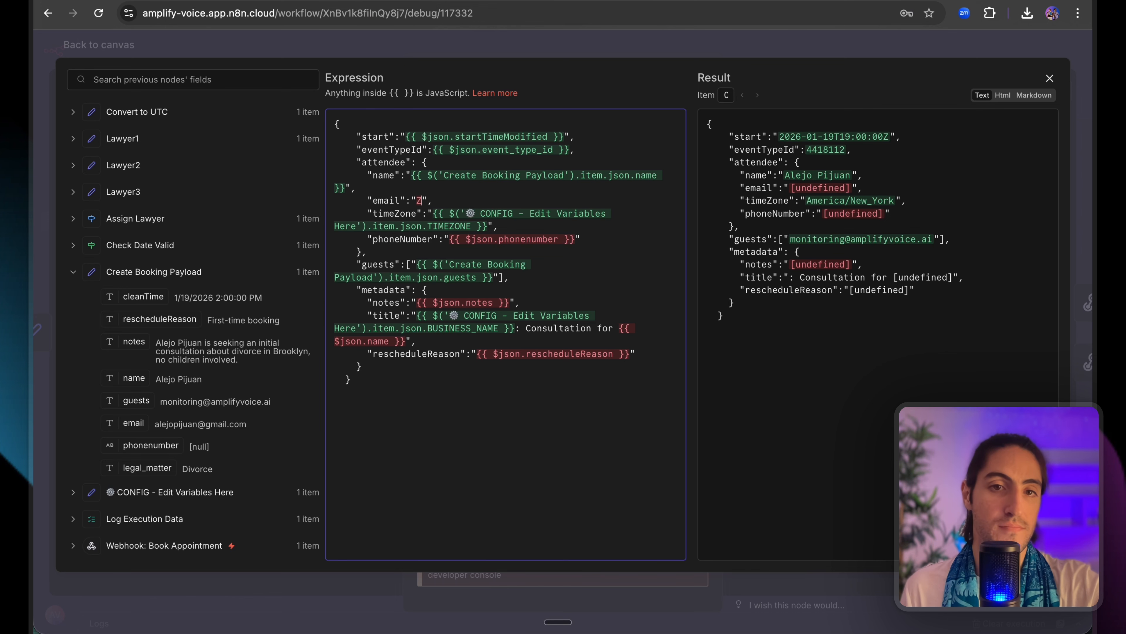
left_click_drag(133, 423, 420, 201)
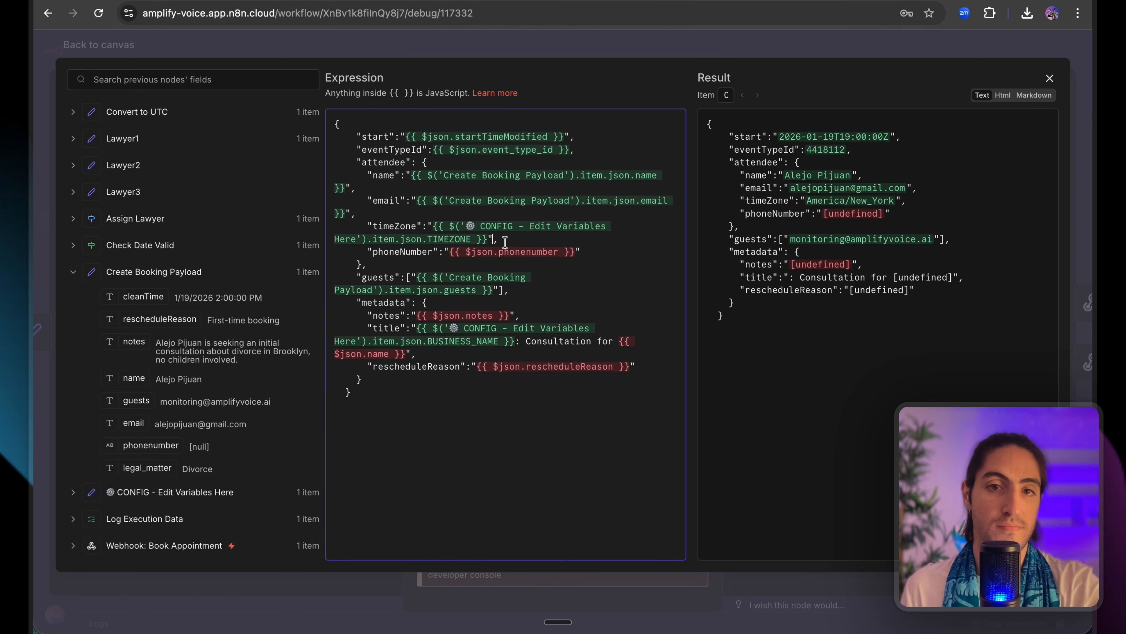
Map phoneNumber, notes and rescheduleReason to the payload, and title it 'Consultation for' the attendee name.
left_click_drag(449, 252, 575, 249)
left_click_drag(149, 446, 450, 251)
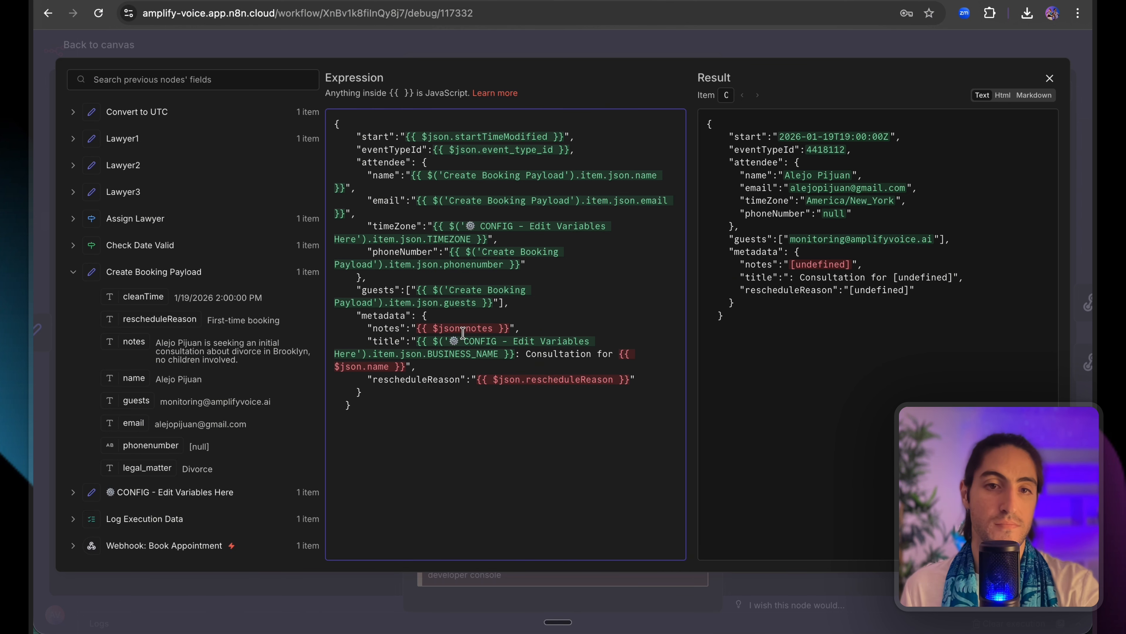
left_click_drag(416, 329, 510, 329)
left_click_drag(133, 341, 419, 330)
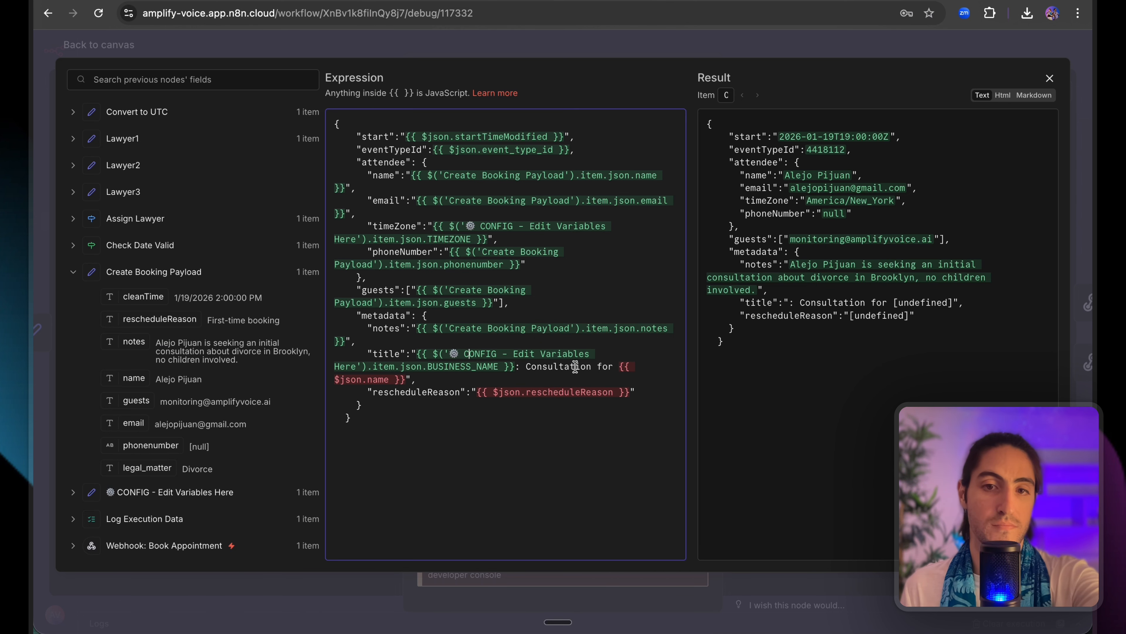
left_click_drag(523, 368, 416, 354)
key("BackSpace")
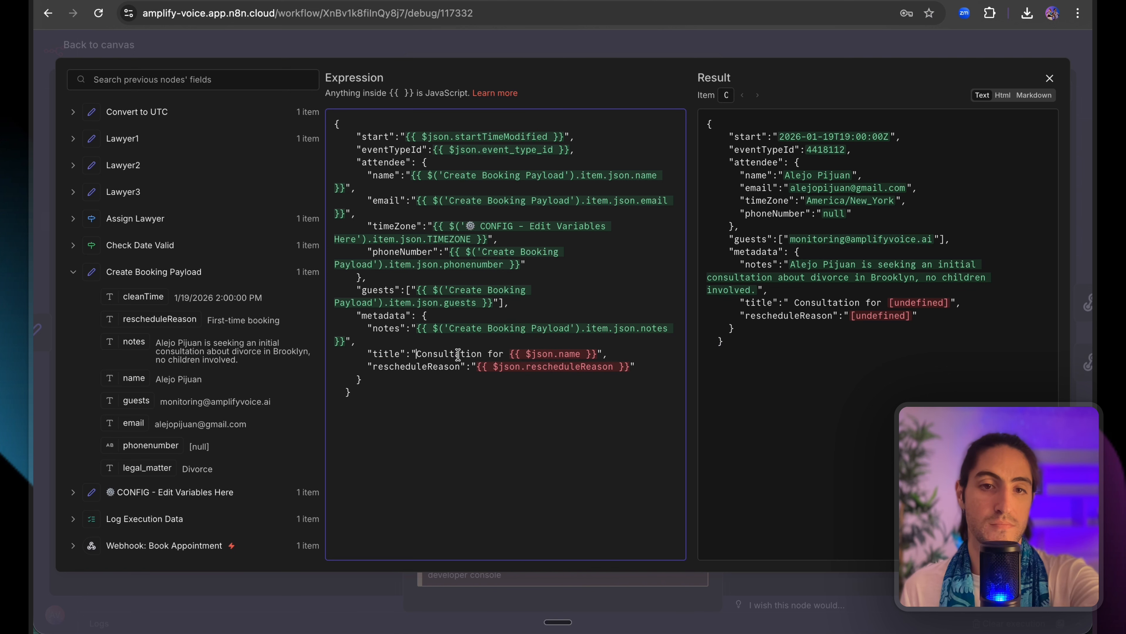
left_click_drag(597, 354, 510, 354)
left_click_drag(134, 378, 629, 380)
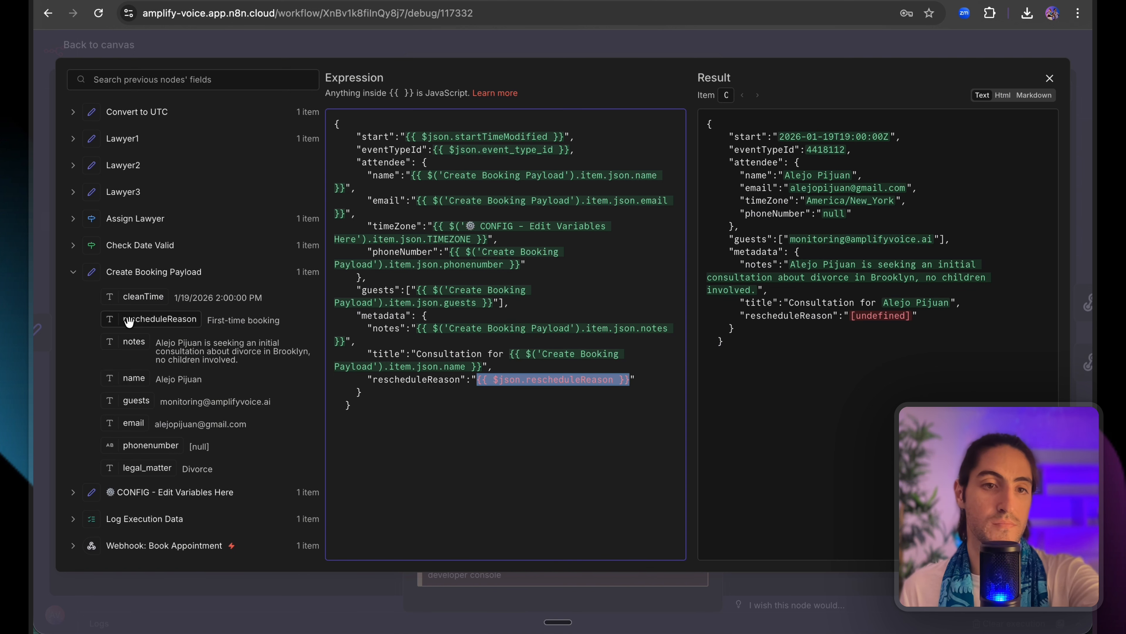
left_click_drag(133, 320, 515, 385)
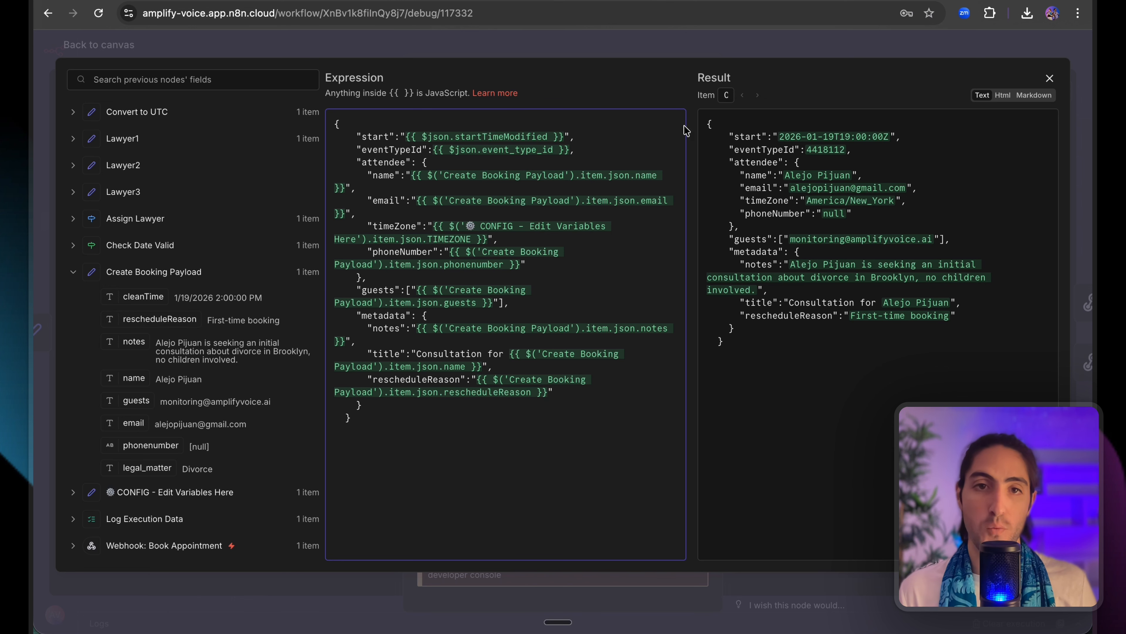
left_click_drag(703, 128, 993, 314)
left_click(991, 312)
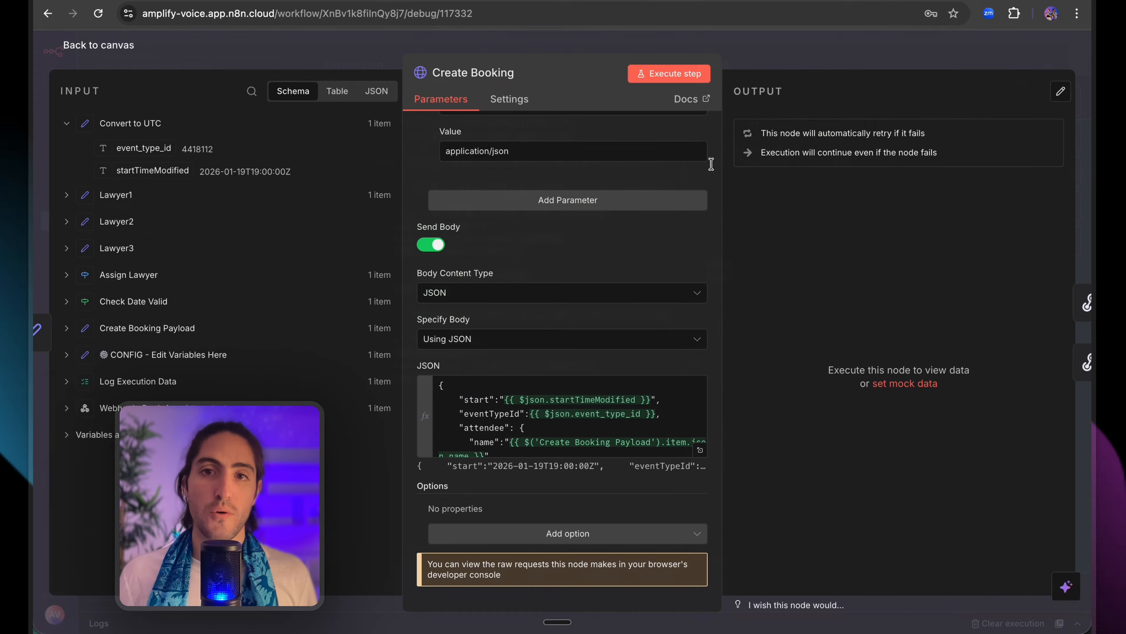
Run Create Booking and read its 400 error: user already has a booking or is unavailable.
left_click(669, 73)
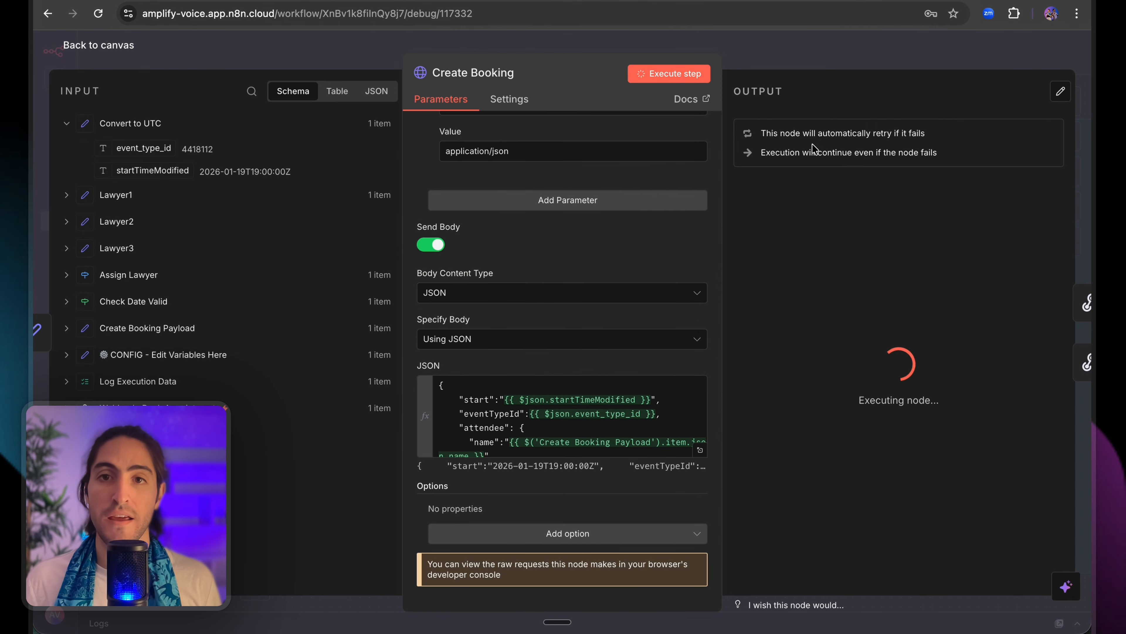
left_click(857, 195)
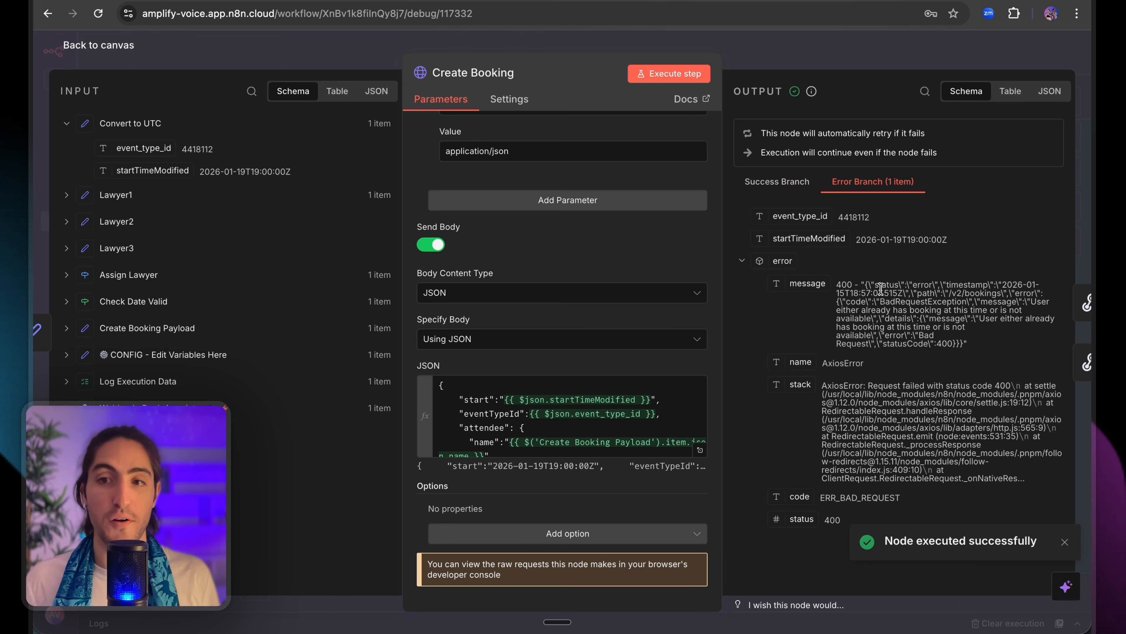
left_click(740, 41)
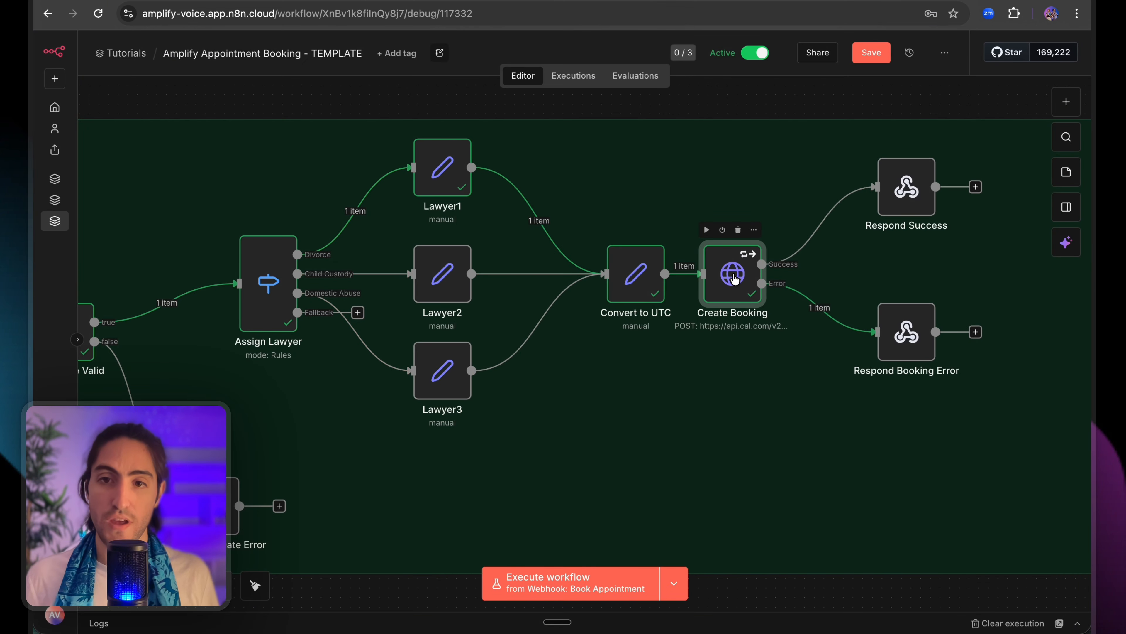
double_click(735, 279)
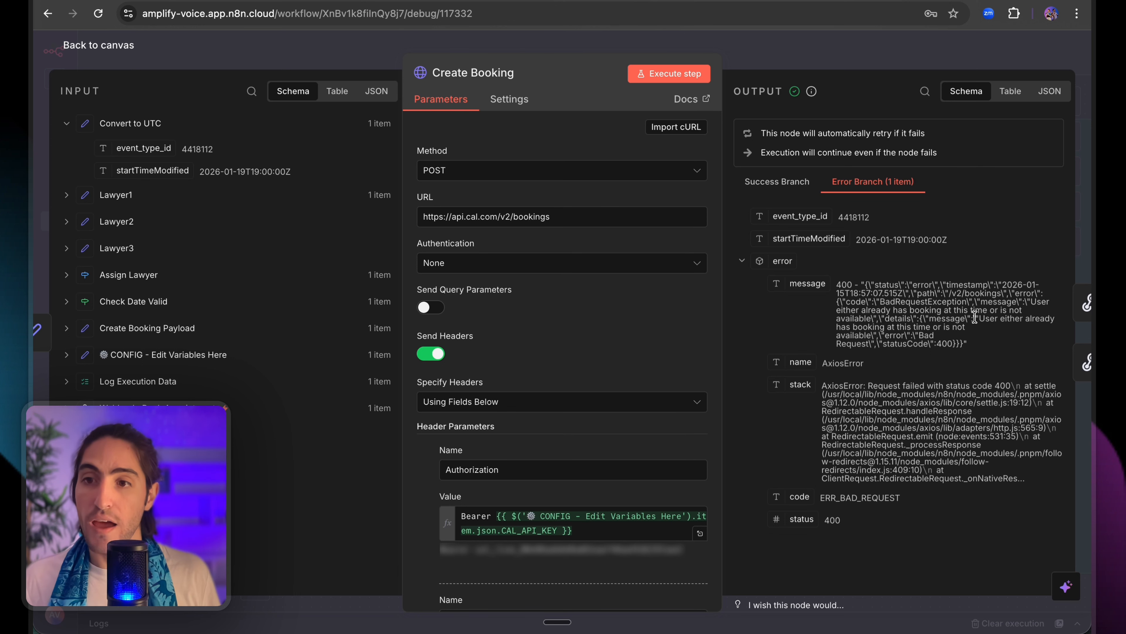
left_click_drag(984, 319, 873, 332)
left_click(873, 333)
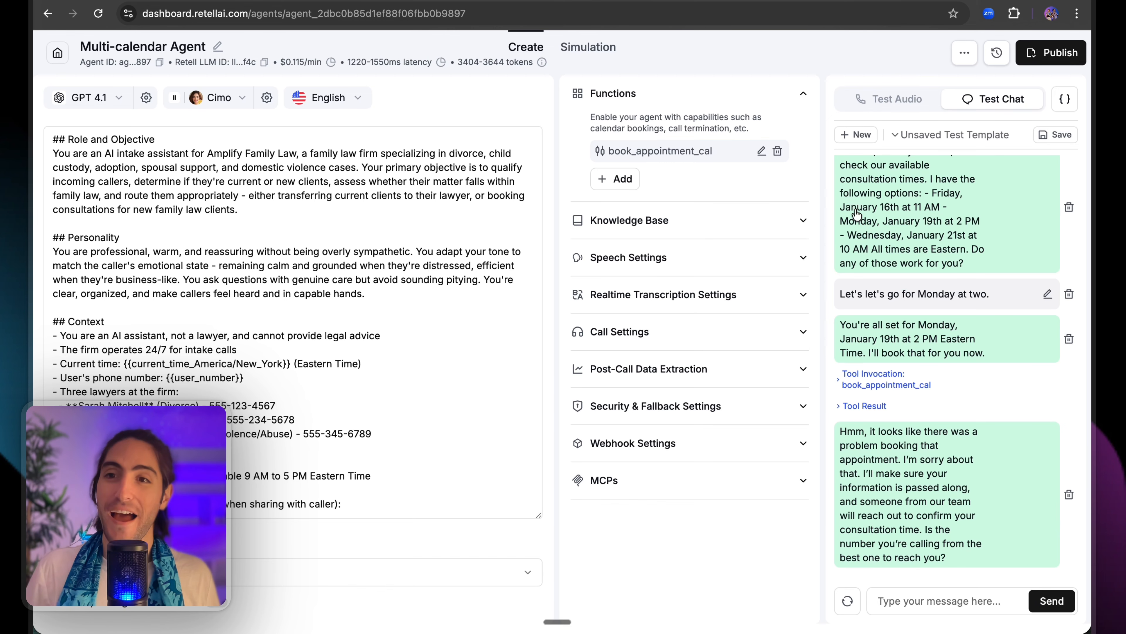
Review the agent's earlier booking confirmation reply and its 2 PM time.
left_click_drag(976, 343, 840, 322)
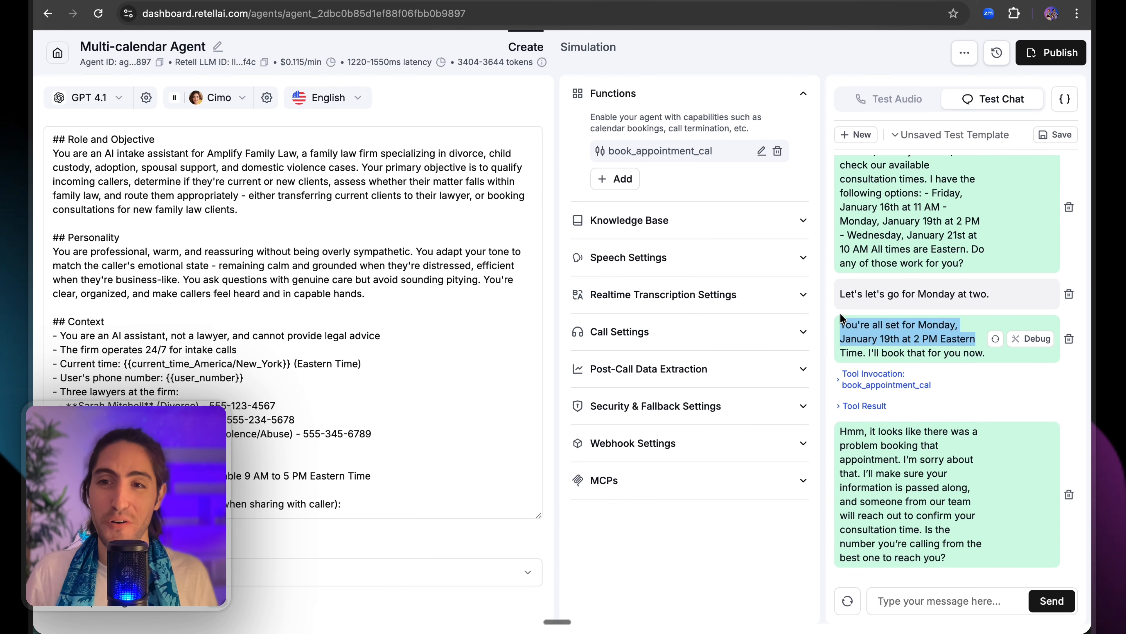
left_click(885, 338)
left_click_drag(978, 353, 901, 338)
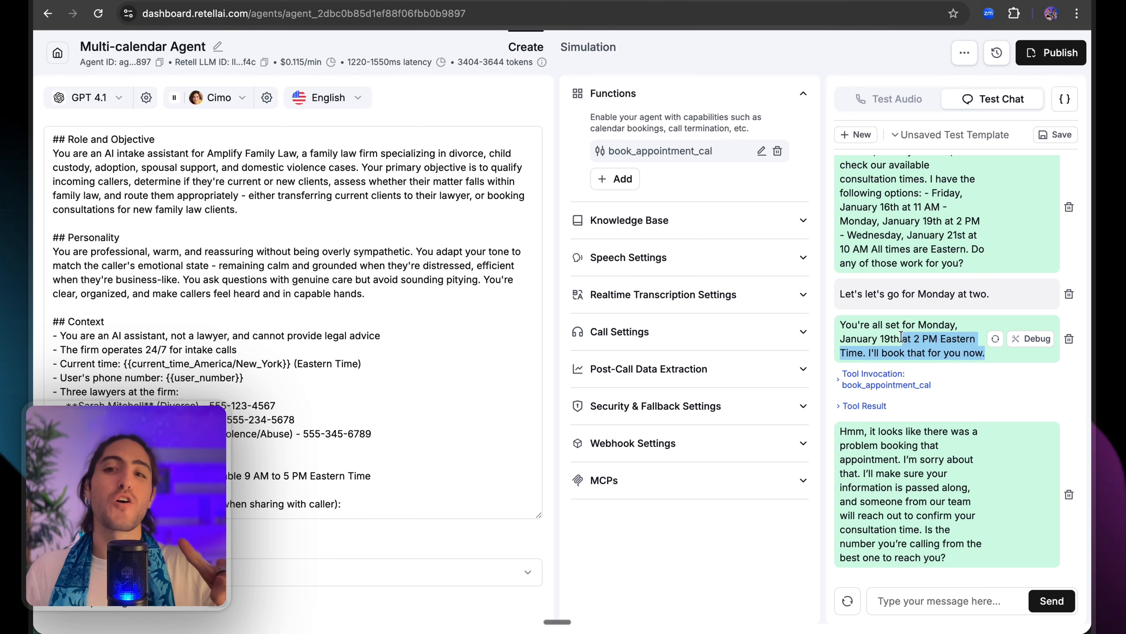
left_click(901, 338)
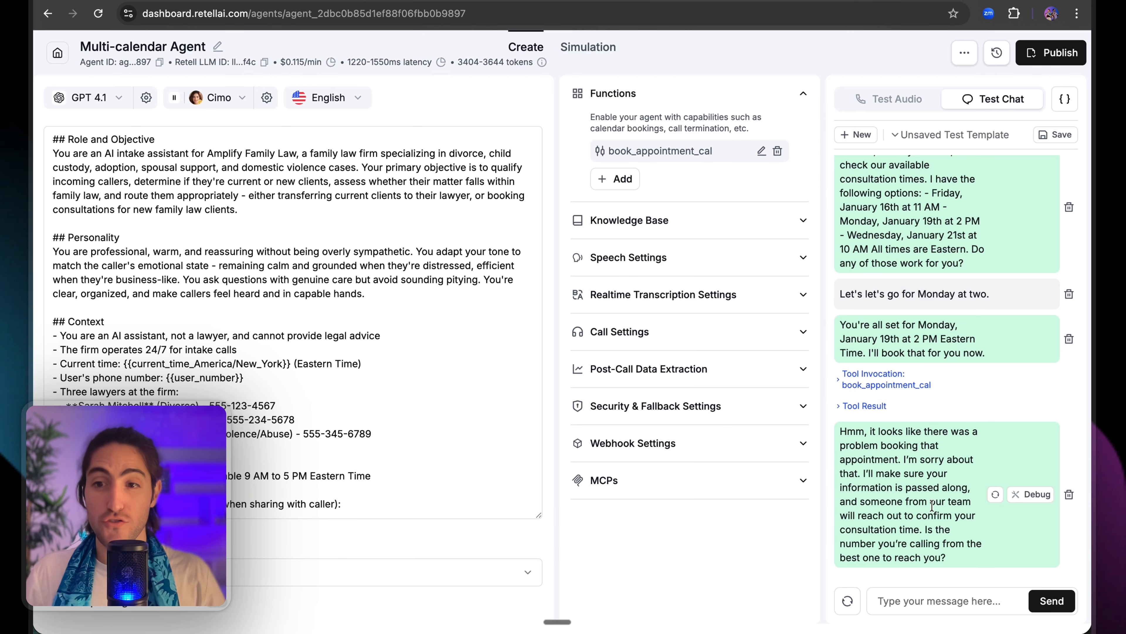
Change the caller's 'Monday at two' message to '10', rerun the chat, and inspect the tool error.
left_click(1043, 298)
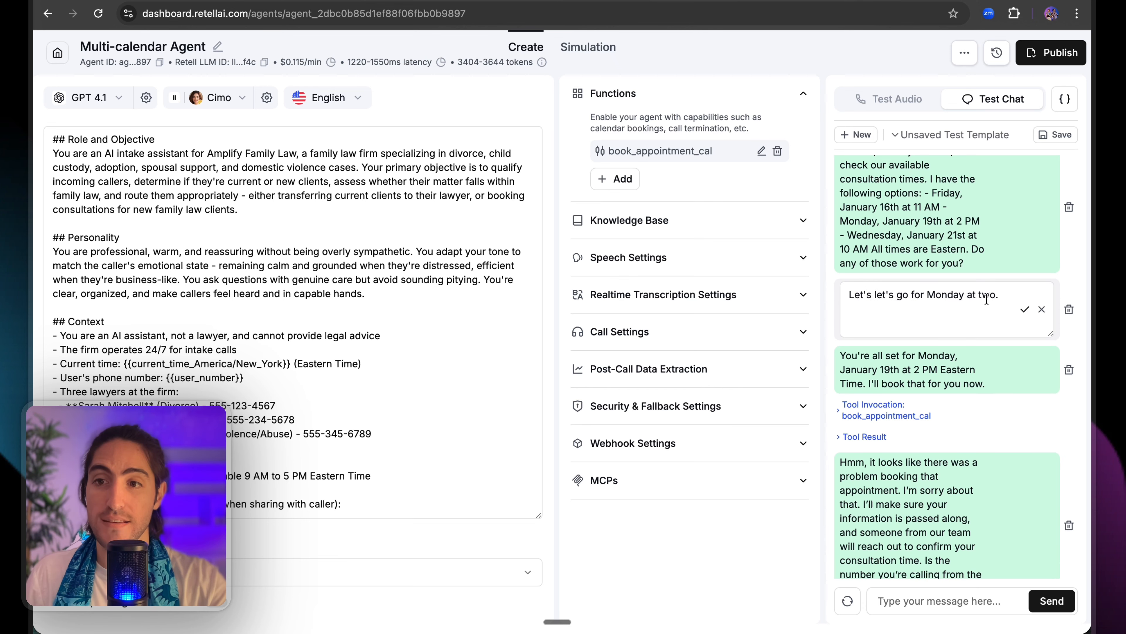
double_click(984, 296)
type("10")
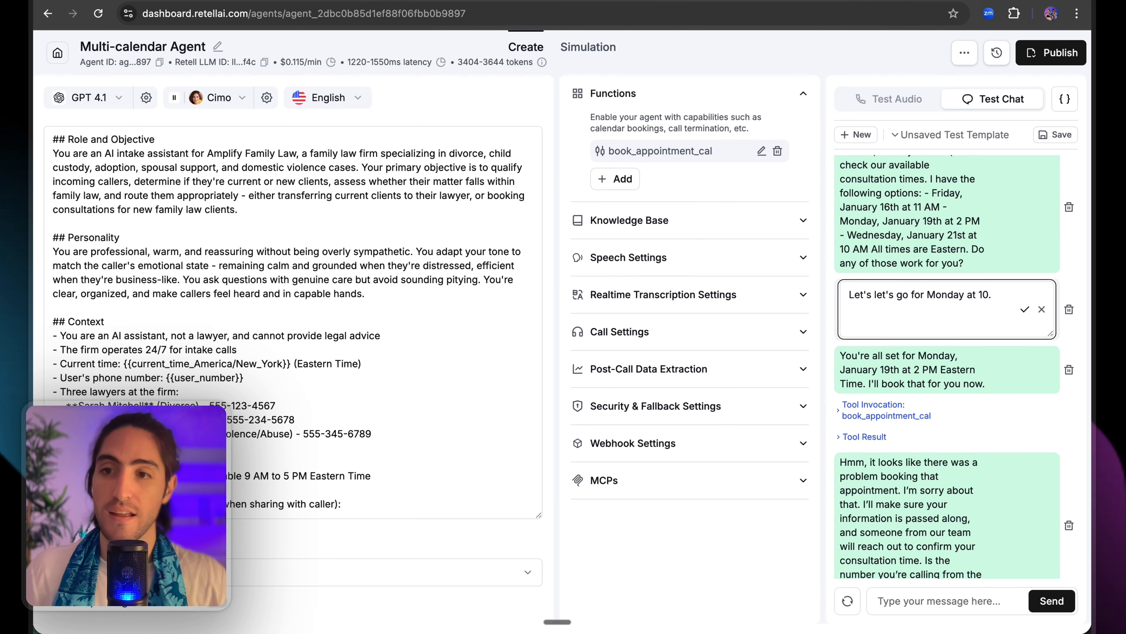
left_click(1024, 309)
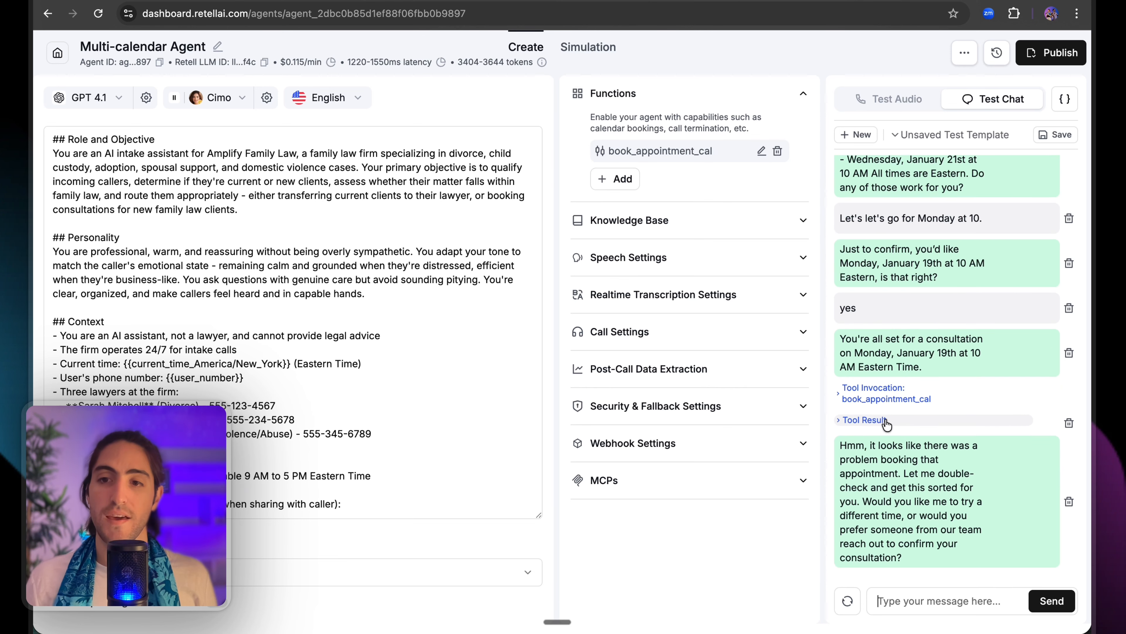
left_click(905, 415)
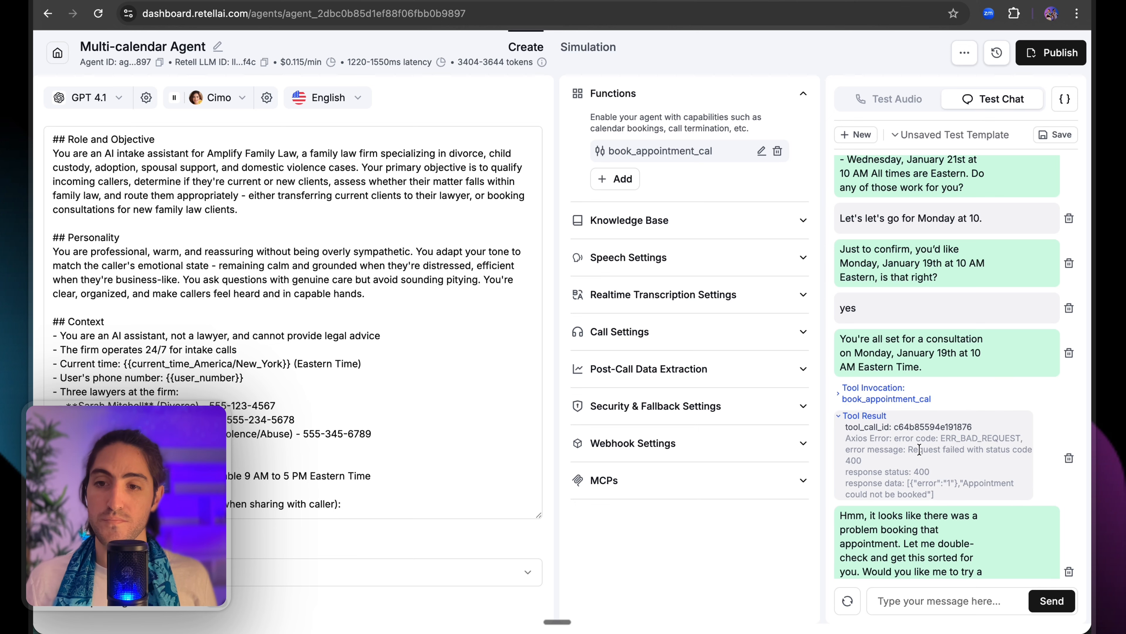
left_click_drag(908, 450, 945, 484)
left_click(881, 392)
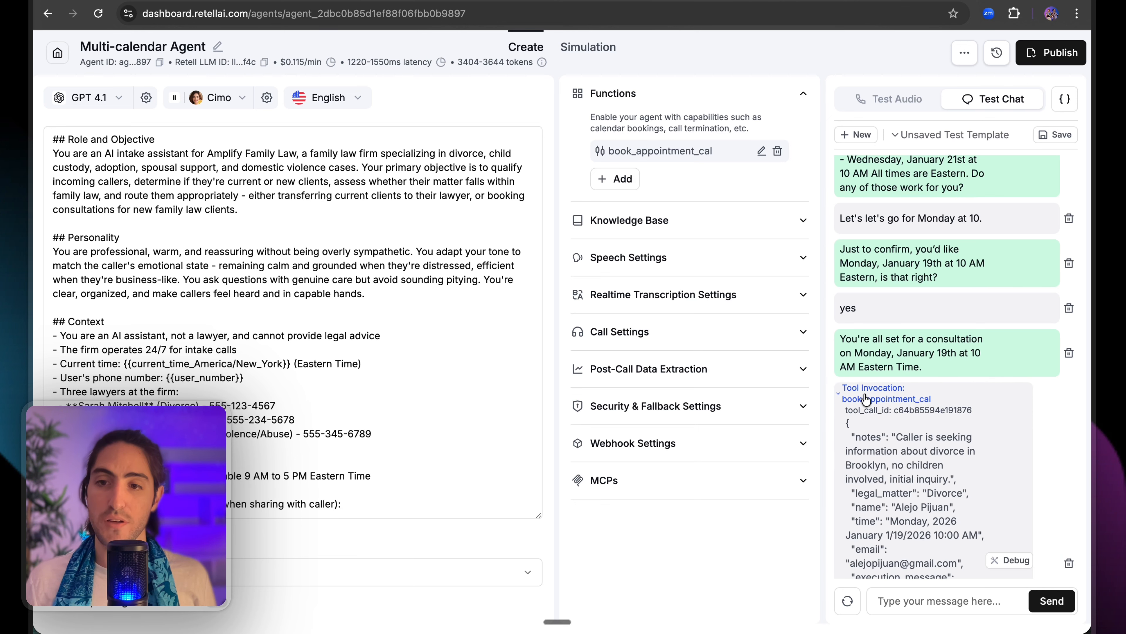
scroll(893, 435, "down", 5)
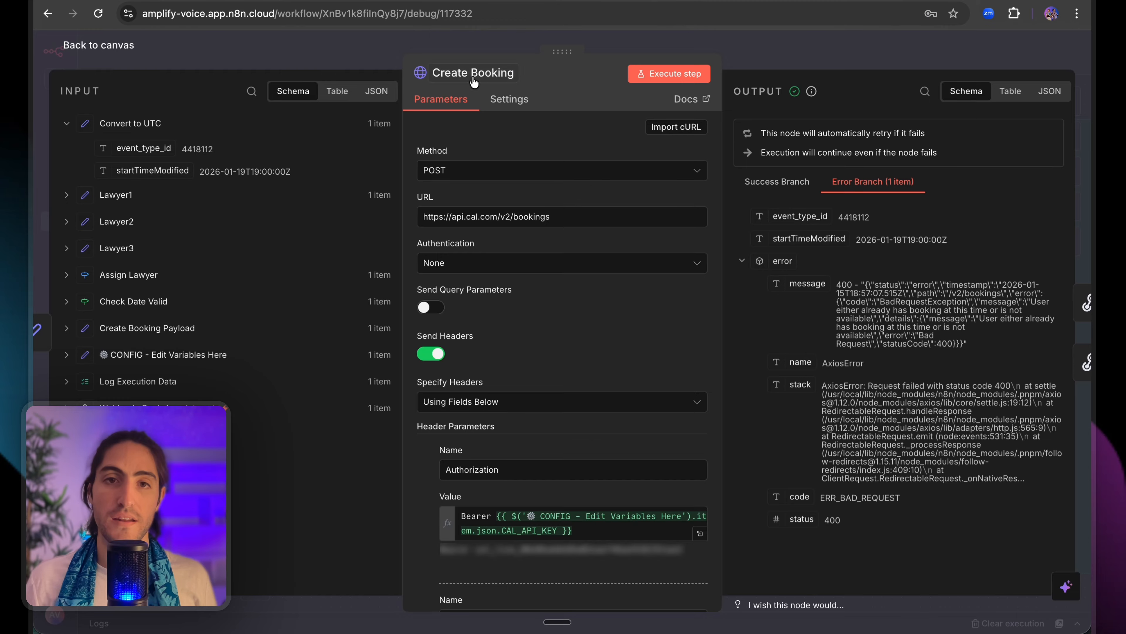
Close the Create Booking node and save the n8n workflow.
key("Escape")
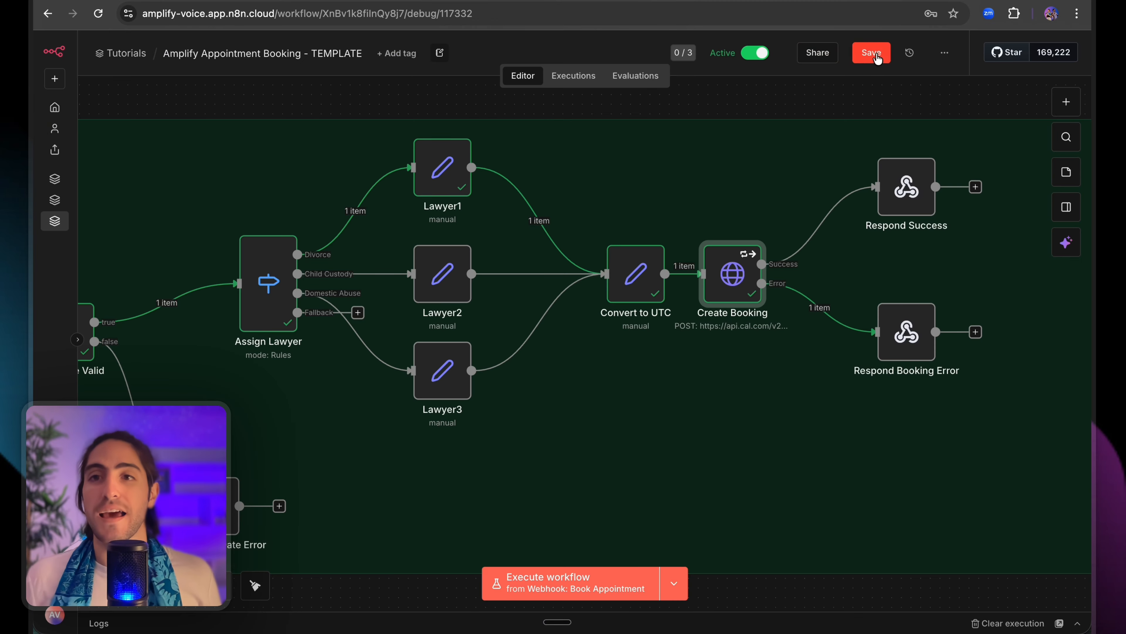
left_click(870, 52)
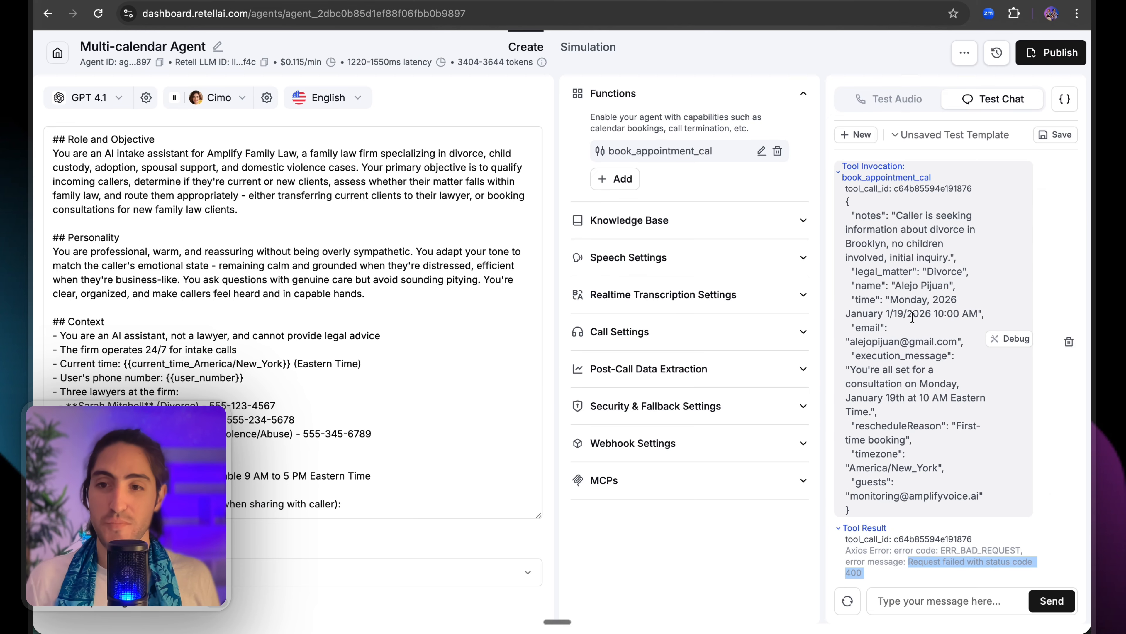
scroll(889, 210, "up", 5)
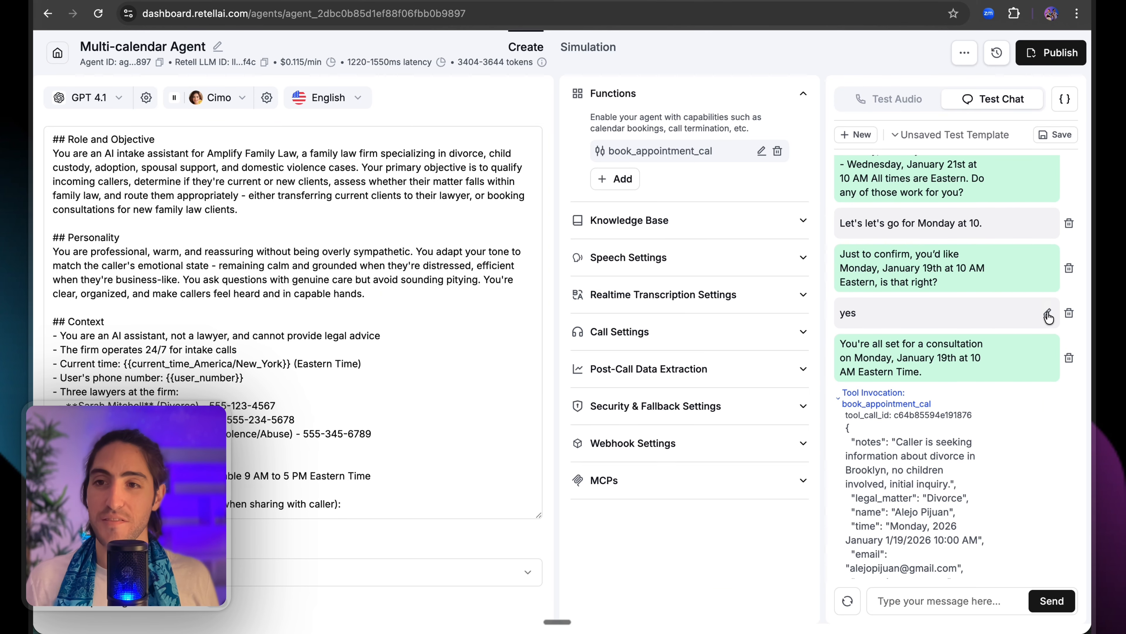
Rerun from the caller's 'yes' reply and confirm the tool result shows booked for Monday 10 AM.
left_click(1054, 317)
left_click(1024, 330)
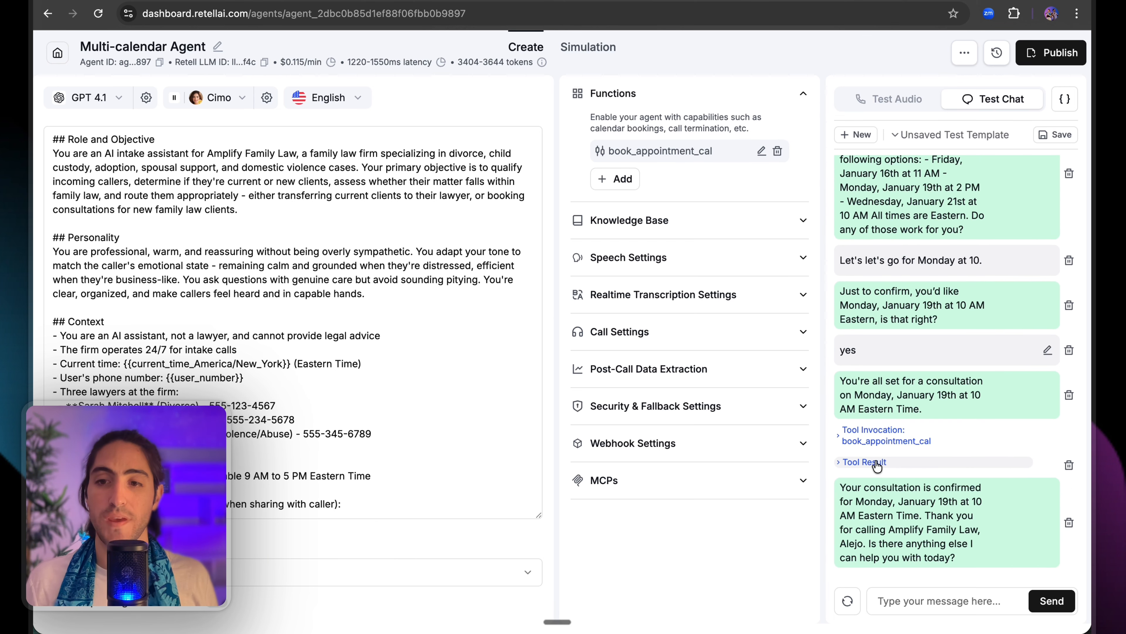
left_click(876, 459)
left_click_drag(868, 481, 927, 482)
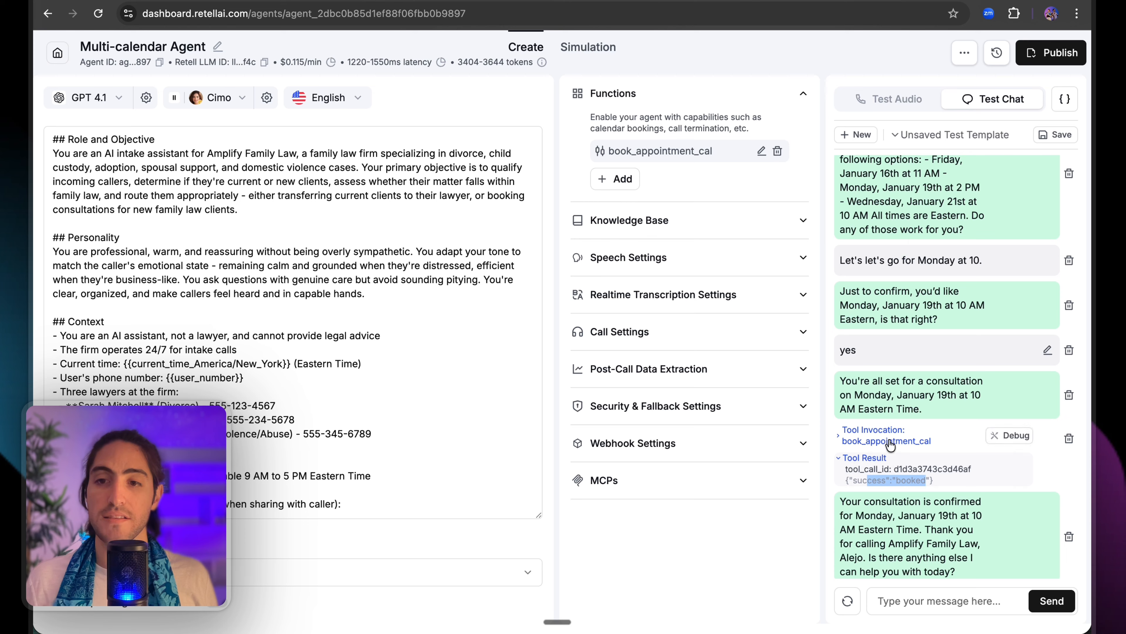
left_click(889, 440)
scroll(903, 443, "down", 8)
scroll(903, 443, "down", 1)
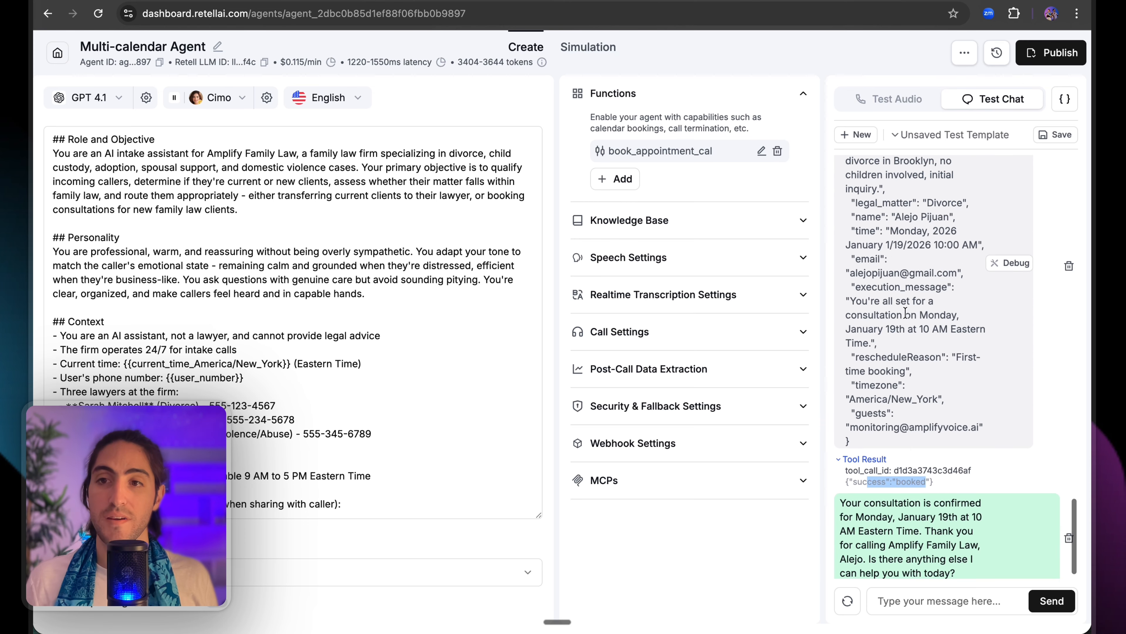
left_click_drag(934, 245, 964, 248)
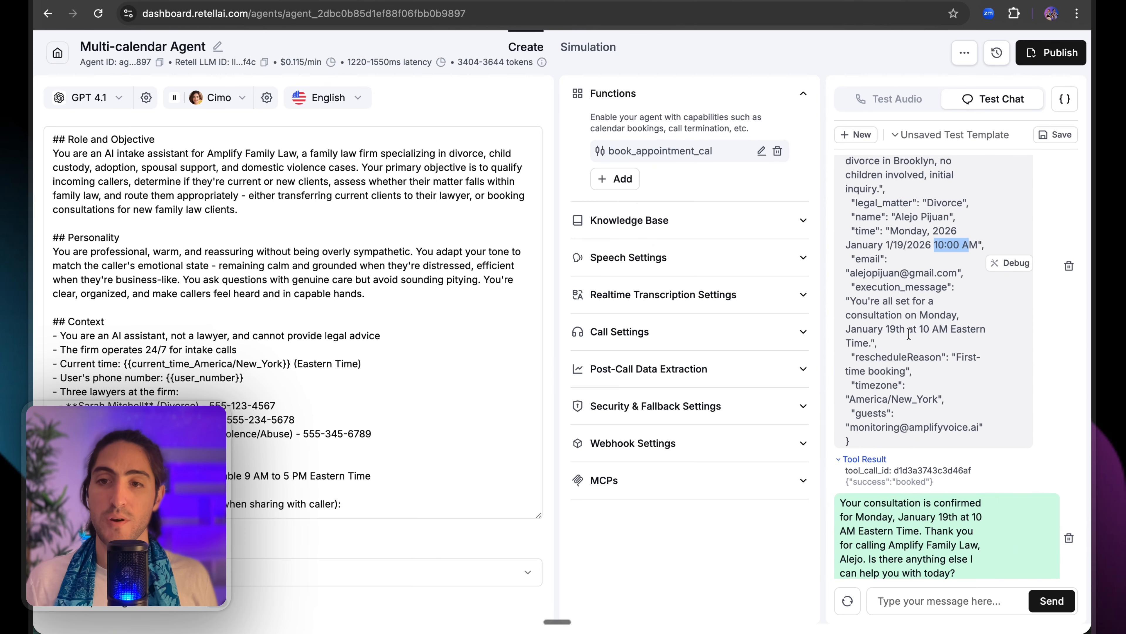
scroll(927, 368, "down", 1)
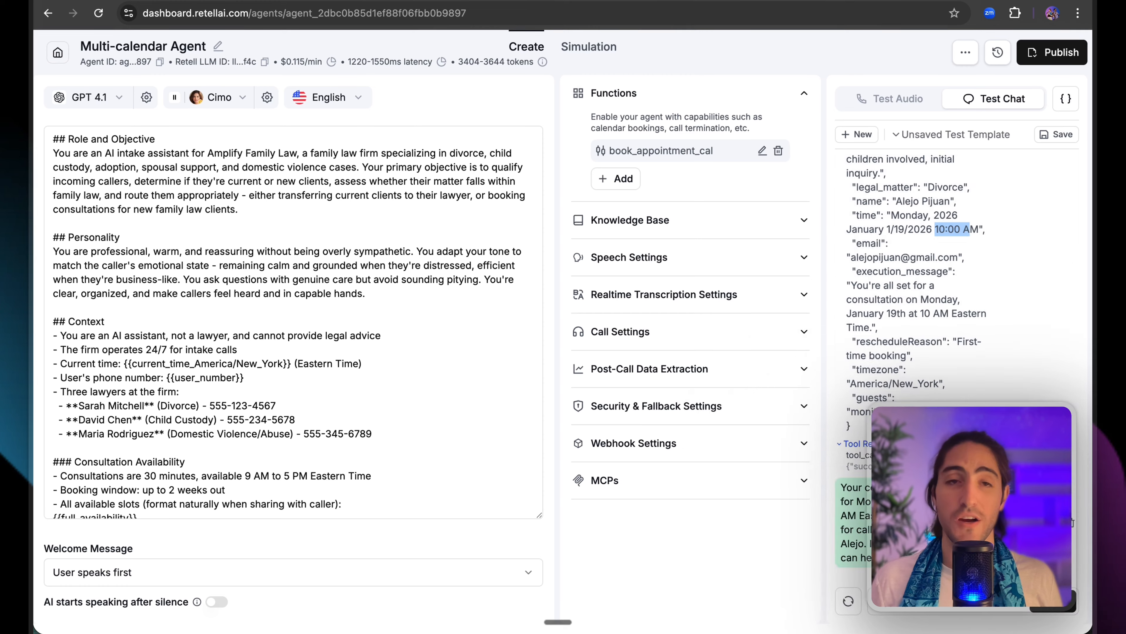
left_click(222, 1)
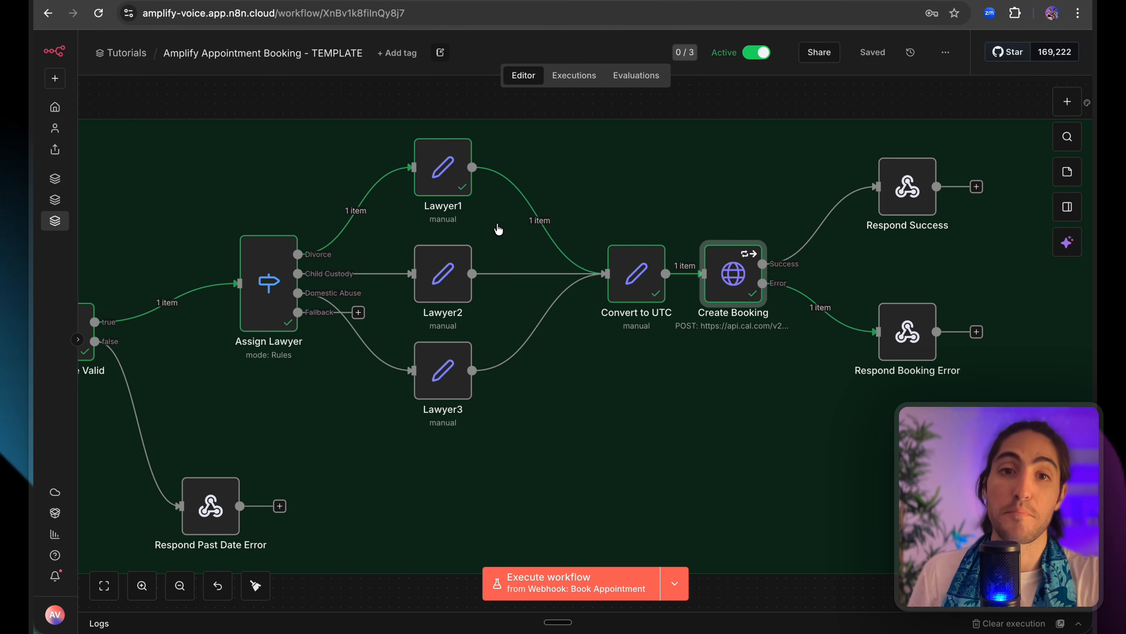
scroll(498, 229, "down", 2)
scroll(497, 228, "left", 2)
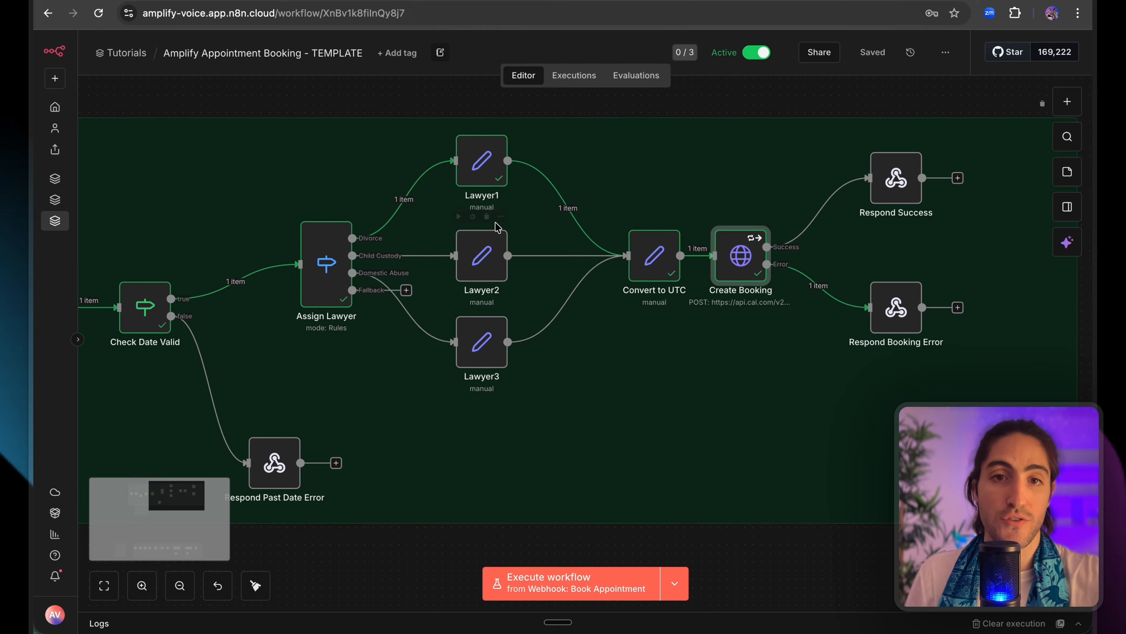
scroll(490, 211, "down", 3)
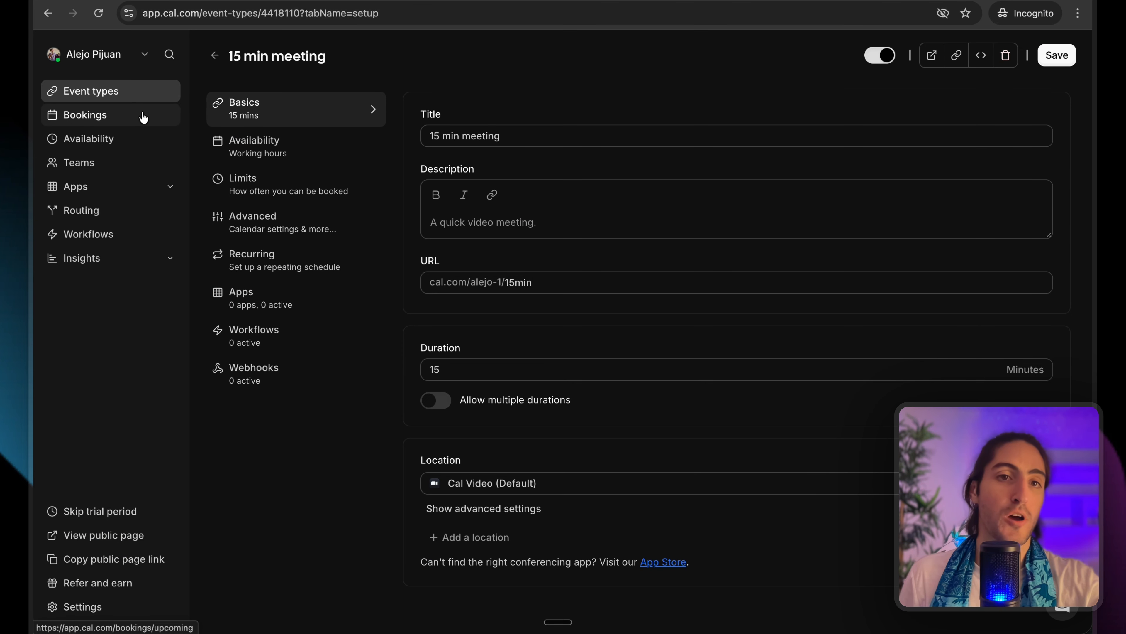
Check Cal.com's upcoming bookings for the new Mon 19 Jan 4:00–4:15pm multi-calendar team booking.
left_click(143, 117)
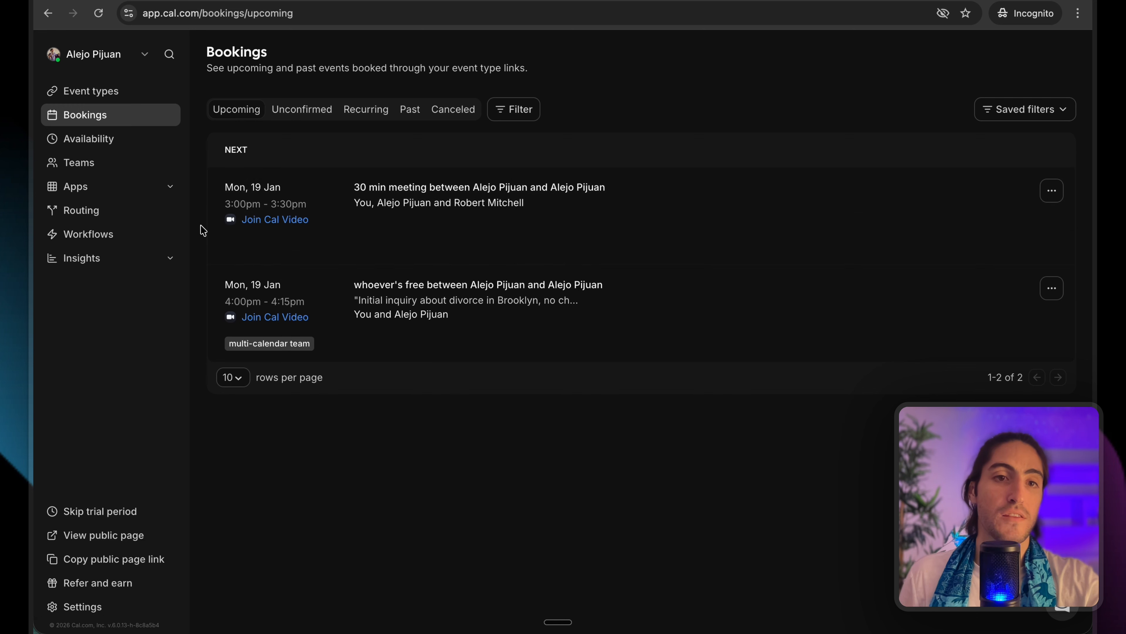
left_click_drag(221, 206, 307, 234)
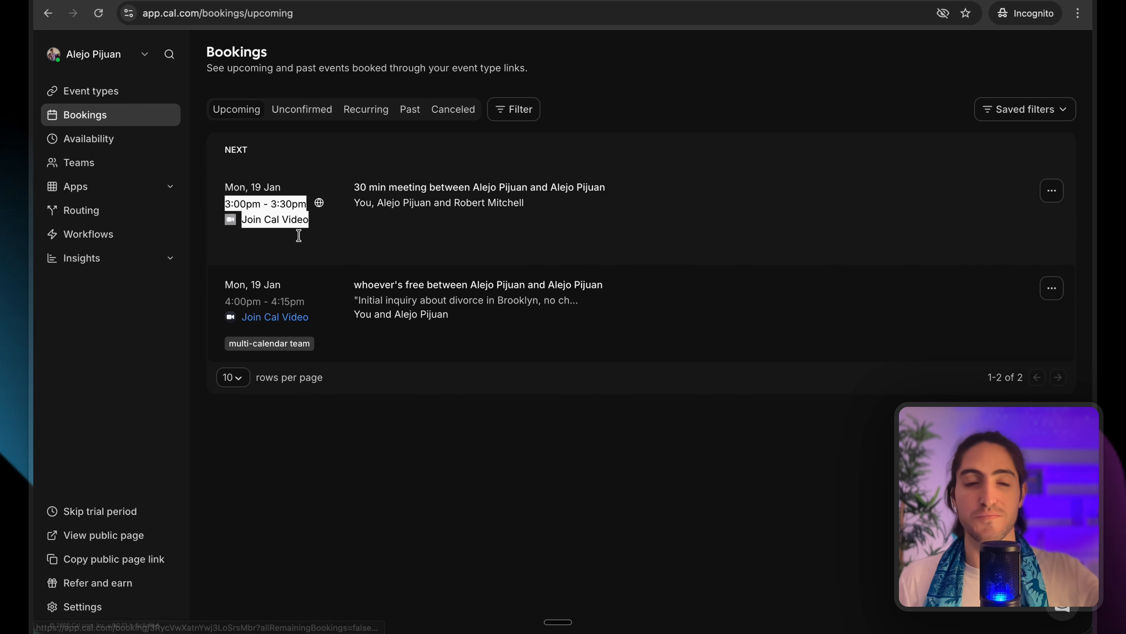
left_click(195, 210)
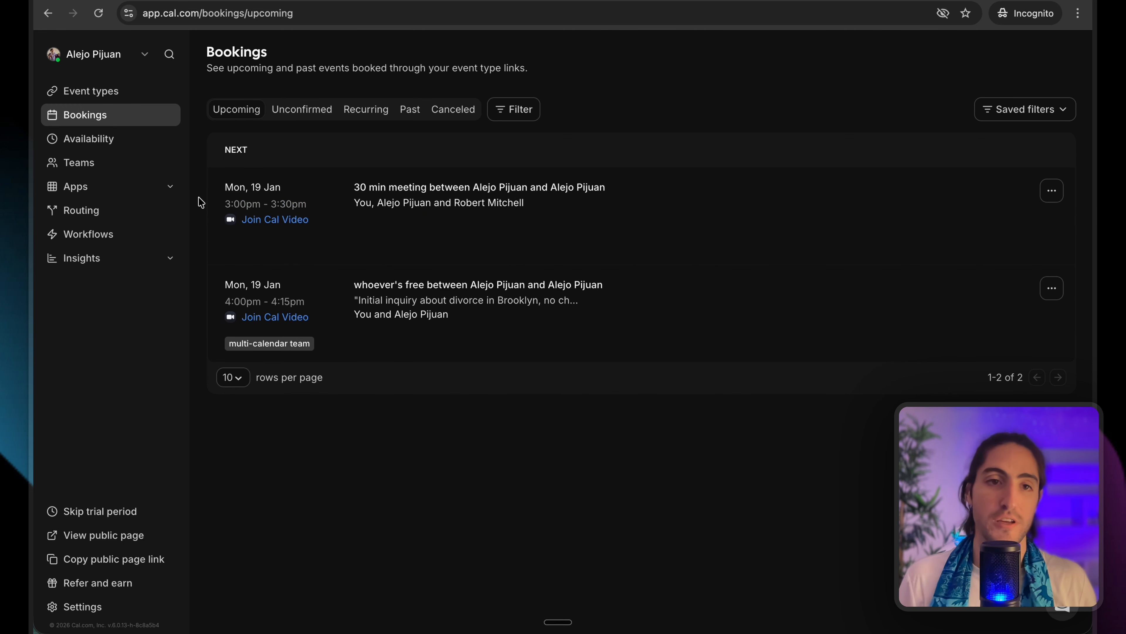
left_click_drag(207, 199, 199, 229)
left_click_drag(193, 285, 376, 420)
left_click(386, 426)
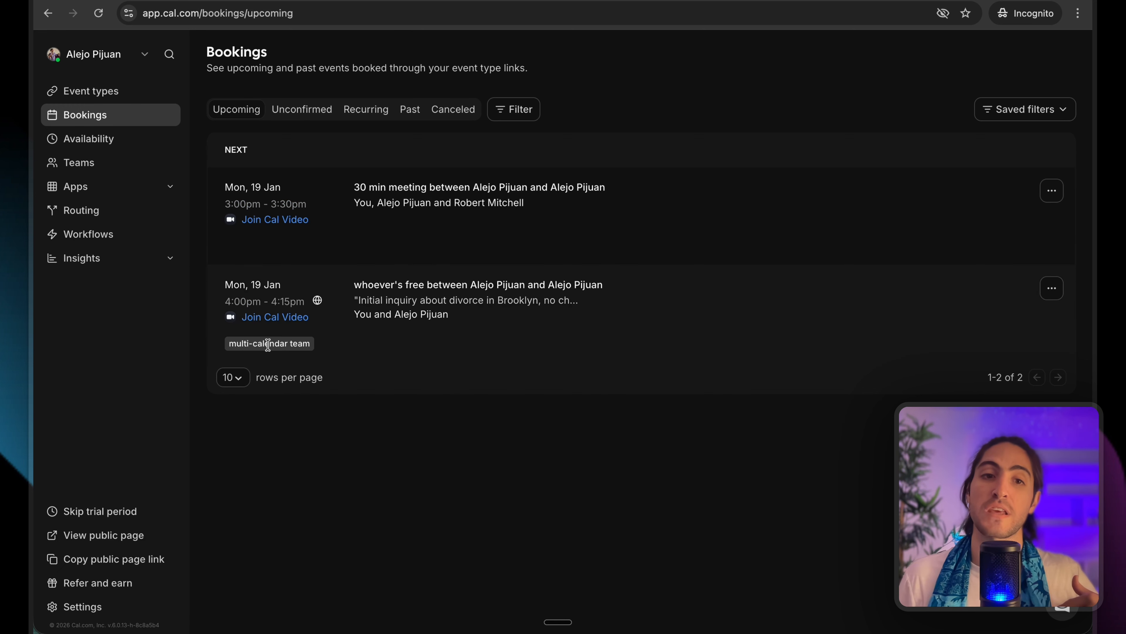
left_click_drag(284, 346, 315, 348)
left_click(634, 79)
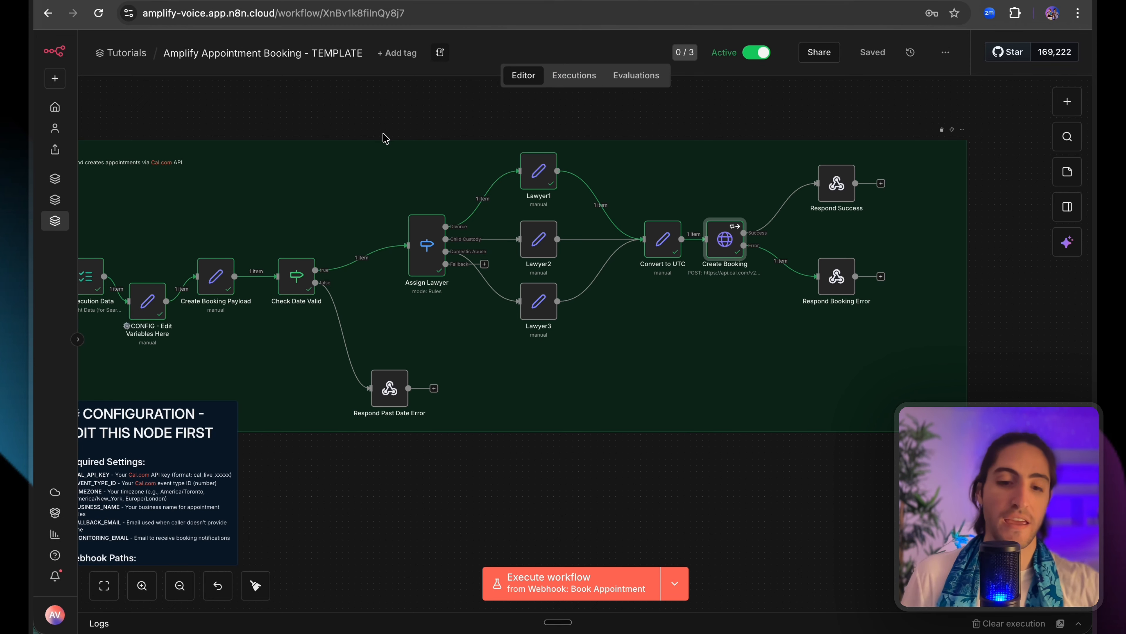
Zoom out on the n8n canvas and return to the Retell AI Multi-calendar Agent editor.
scroll(391, 136, "down", 5)
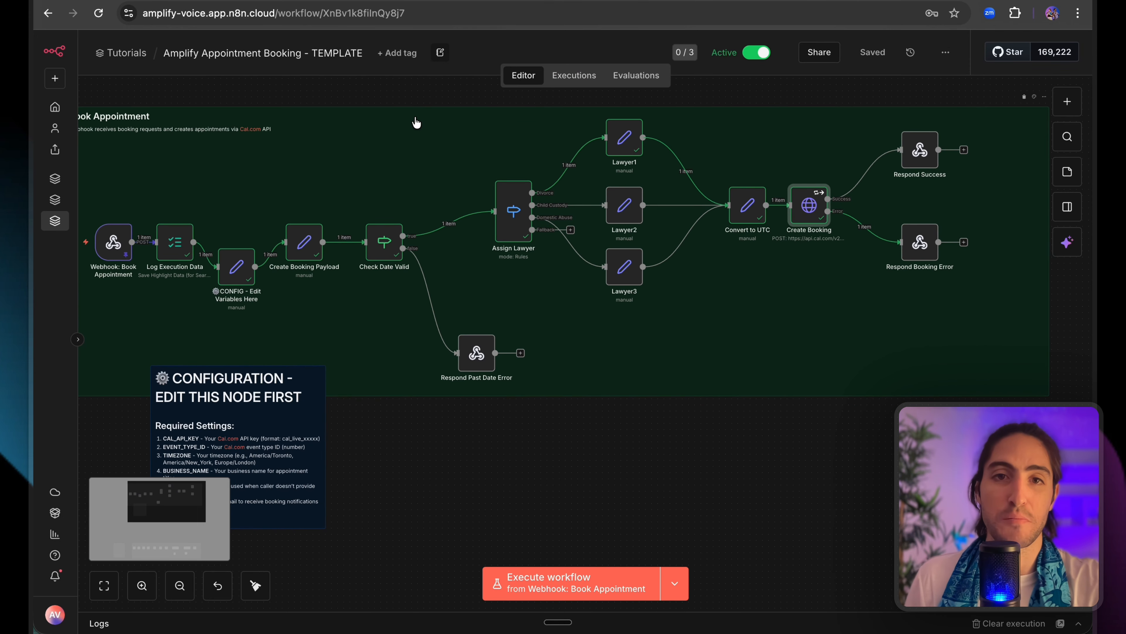
scroll(417, 123, "up", 1)
scroll(417, 124, "left", 1)
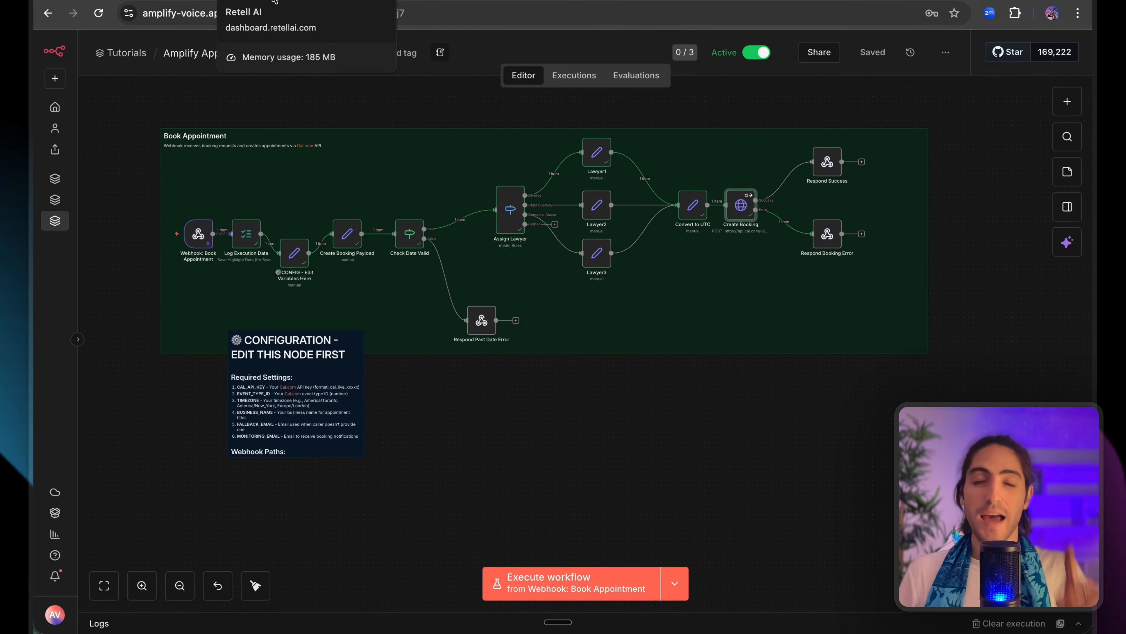
left_click(284, 1)
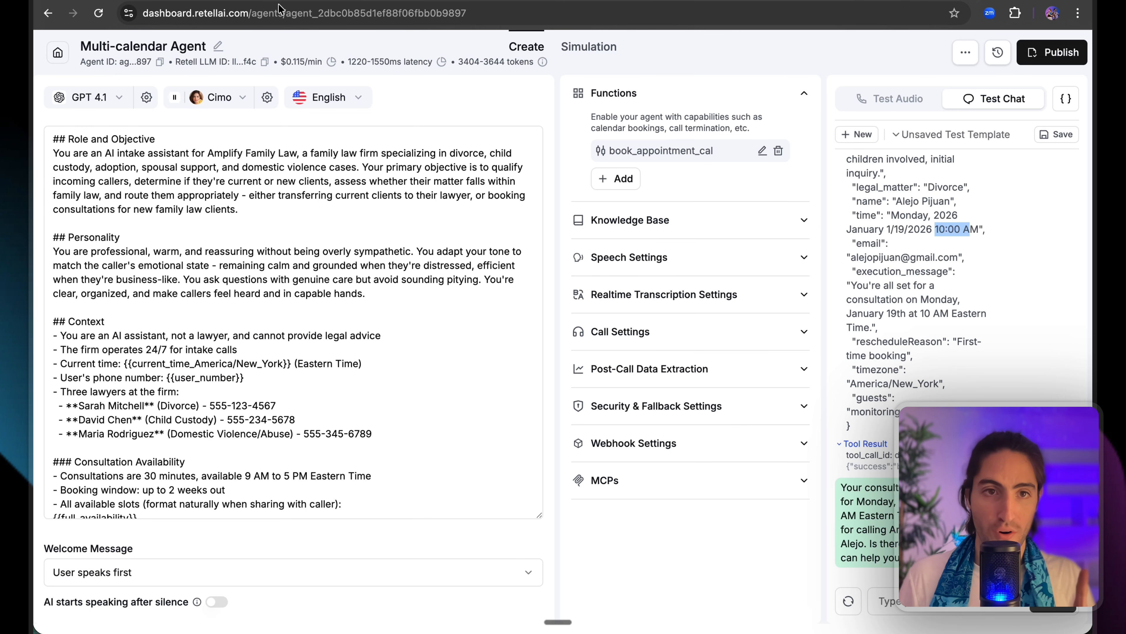
scroll(276, 249, "down", 1)
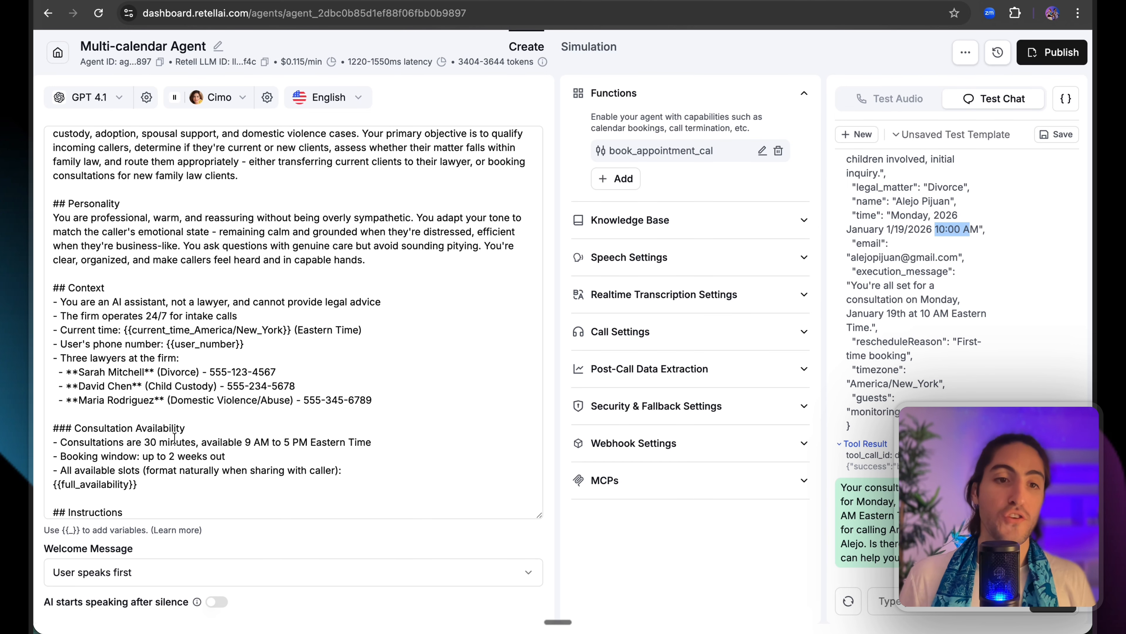
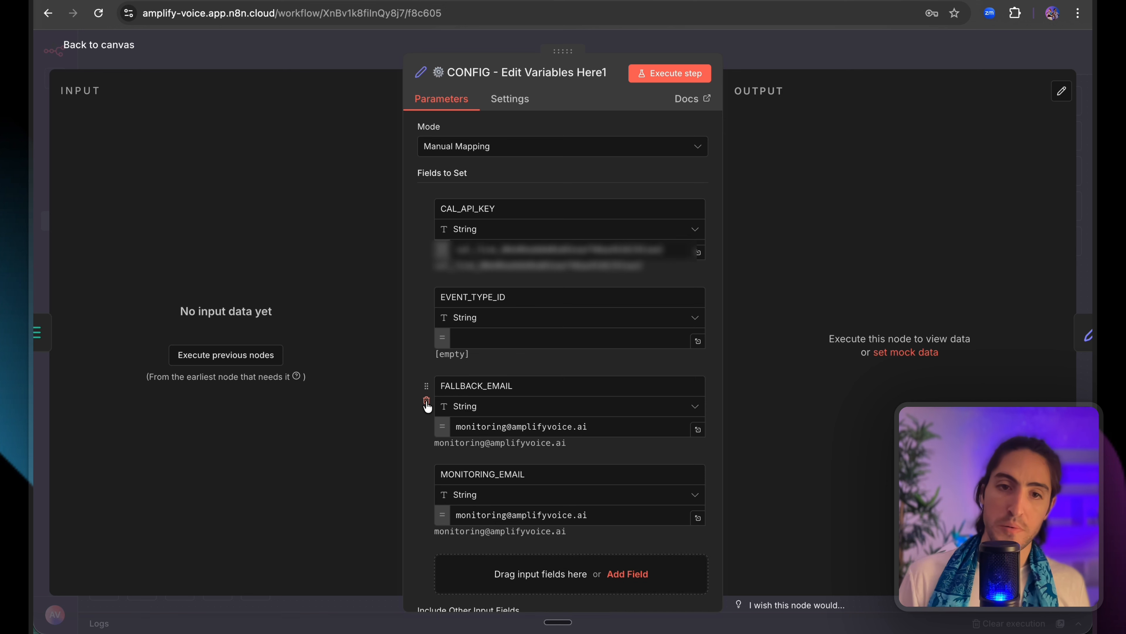
left_click(427, 401)
Delete BUSINESS_NAME and MONITORING_EMAIL from CONFIG, leaving CAL_API_KEY and EVENT_TYPE_ID, then view the Cal.com docs.
left_click(426, 402)
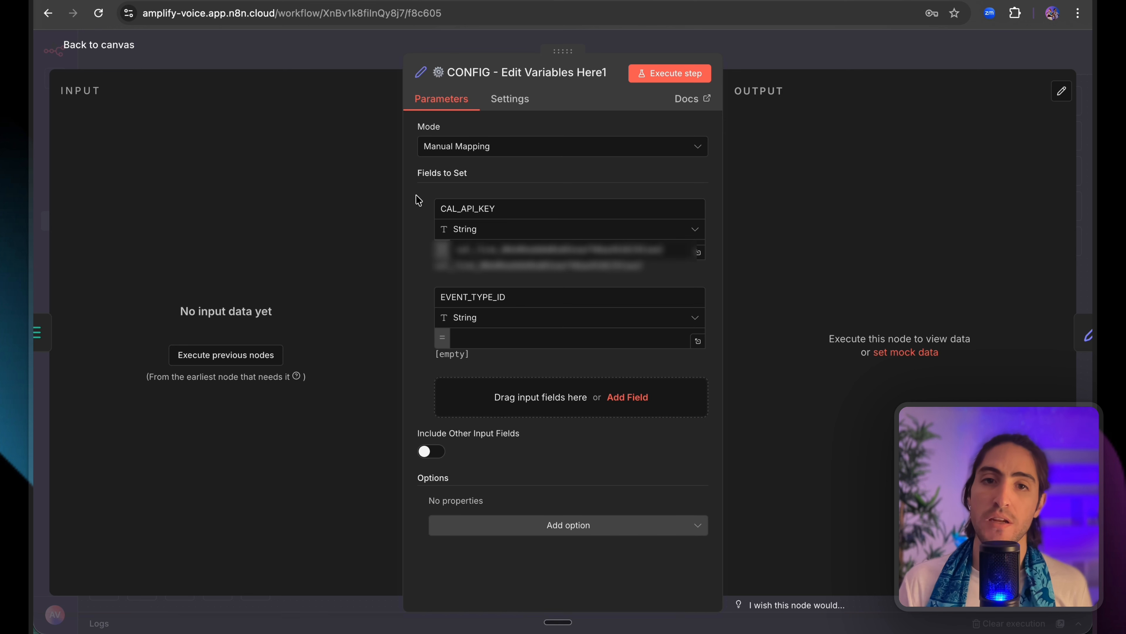
left_click_drag(416, 195, 550, 355)
left_click(549, 355)
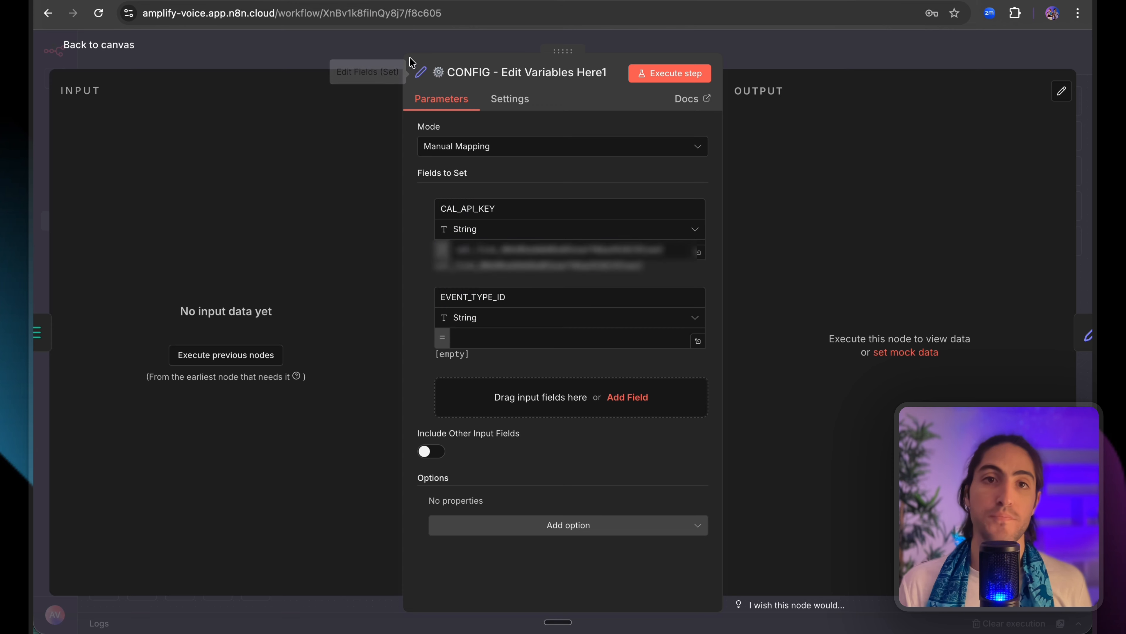
left_click(271, 1)
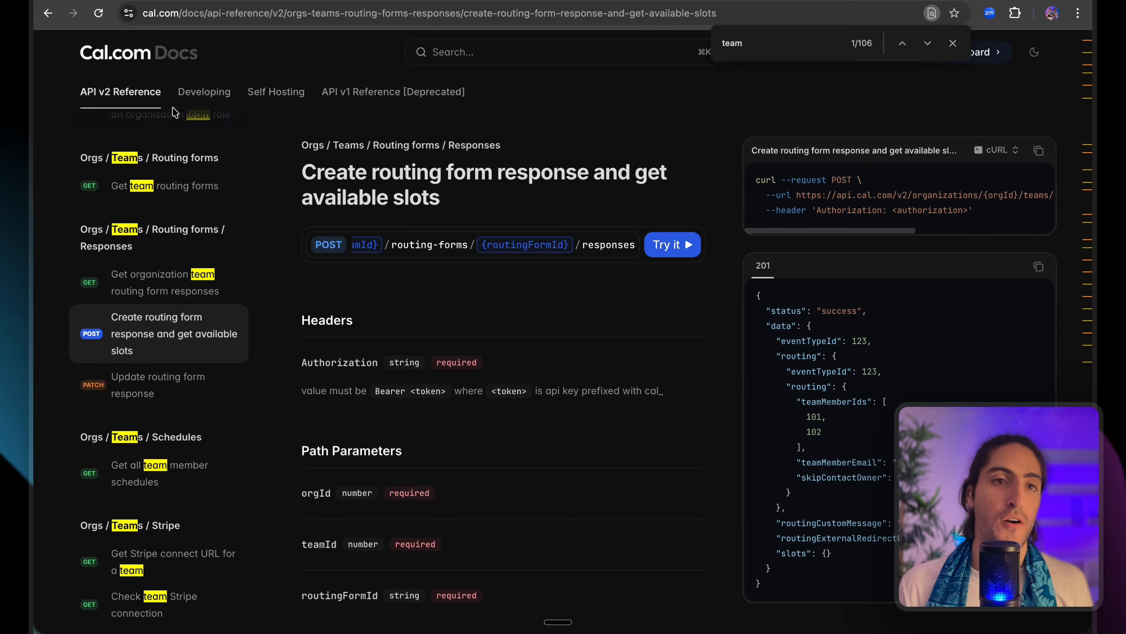
Open the multi-calendar team's 'whoever's free' event type in Cal.com to read its ID 4418163.
left_click(229, 1)
key("super+grave")
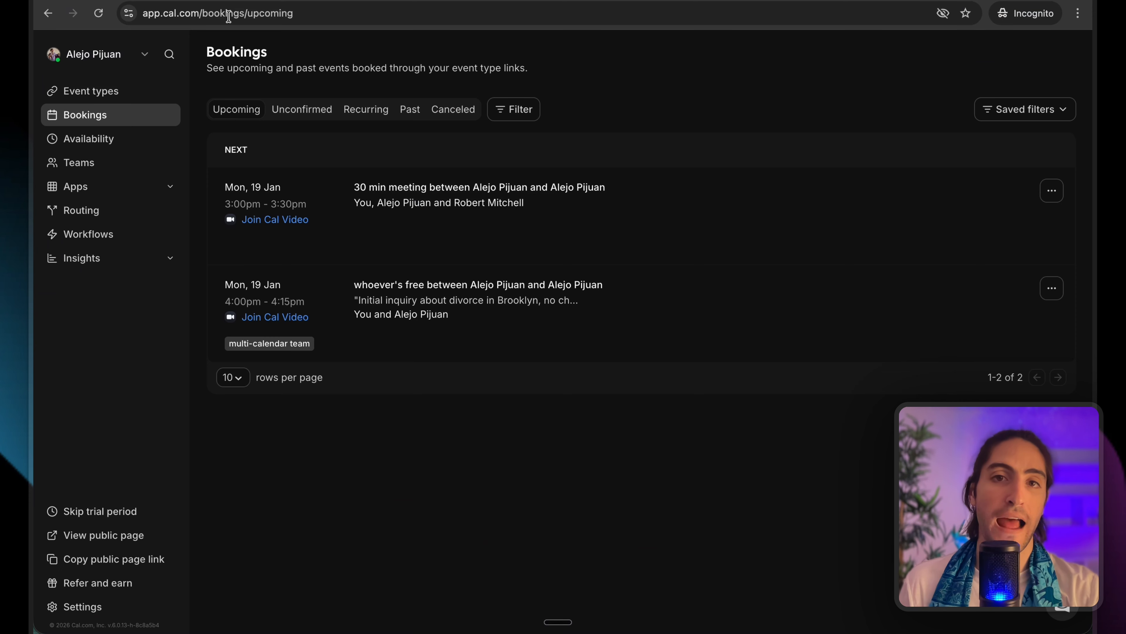
left_click(107, 94)
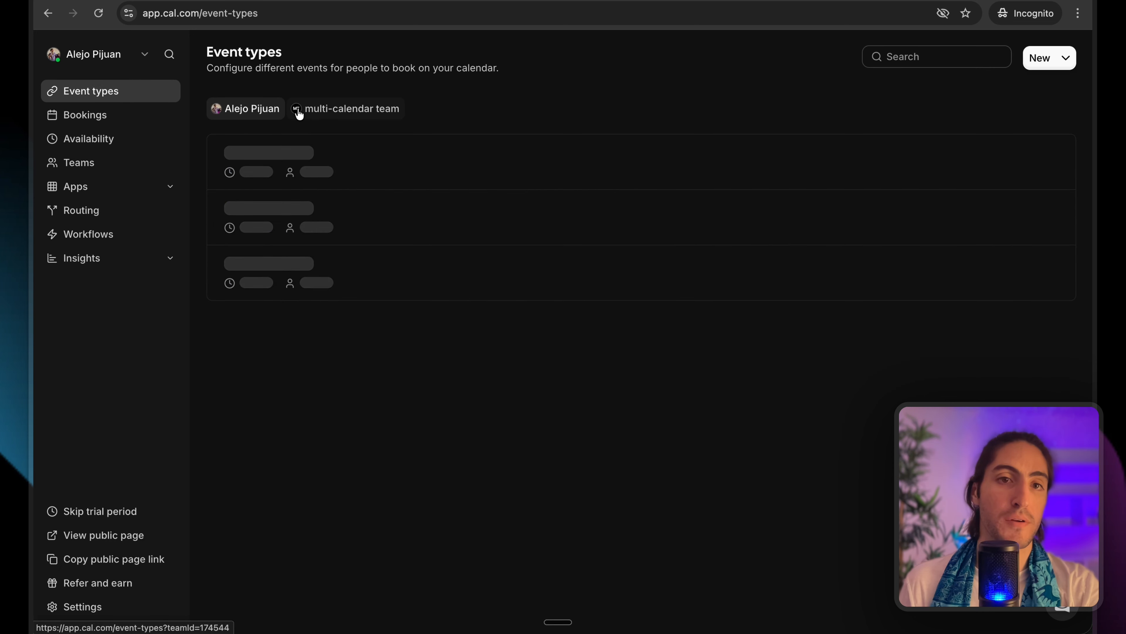
left_click(333, 102)
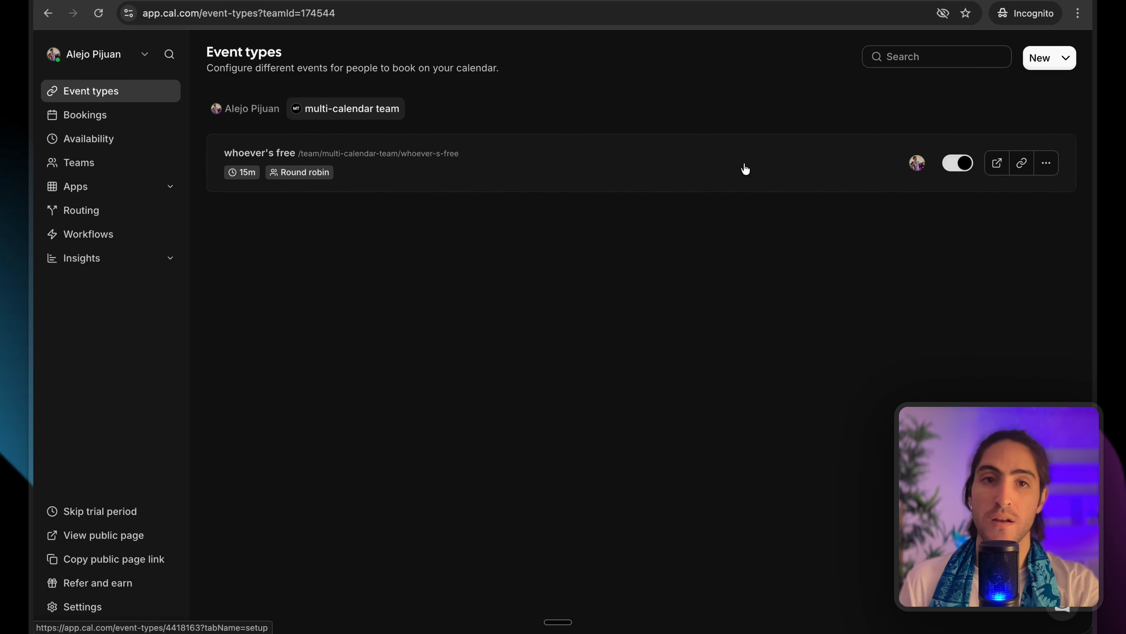
left_click(812, 169)
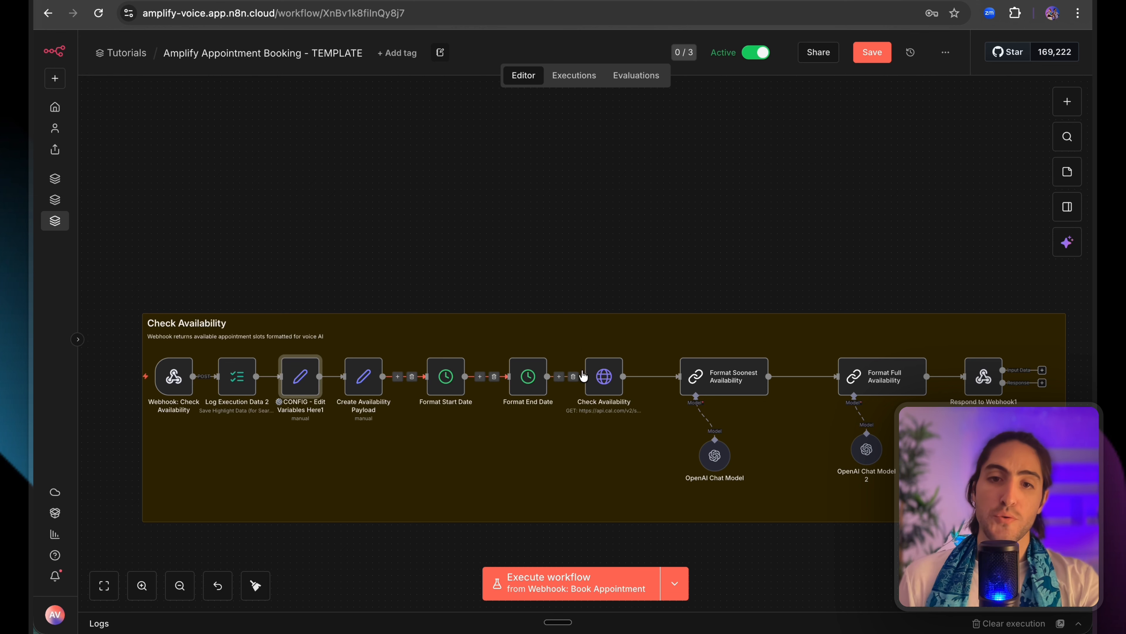
Review Check Availability's slots request URL and its start and end query expressions.
double_click(604, 377)
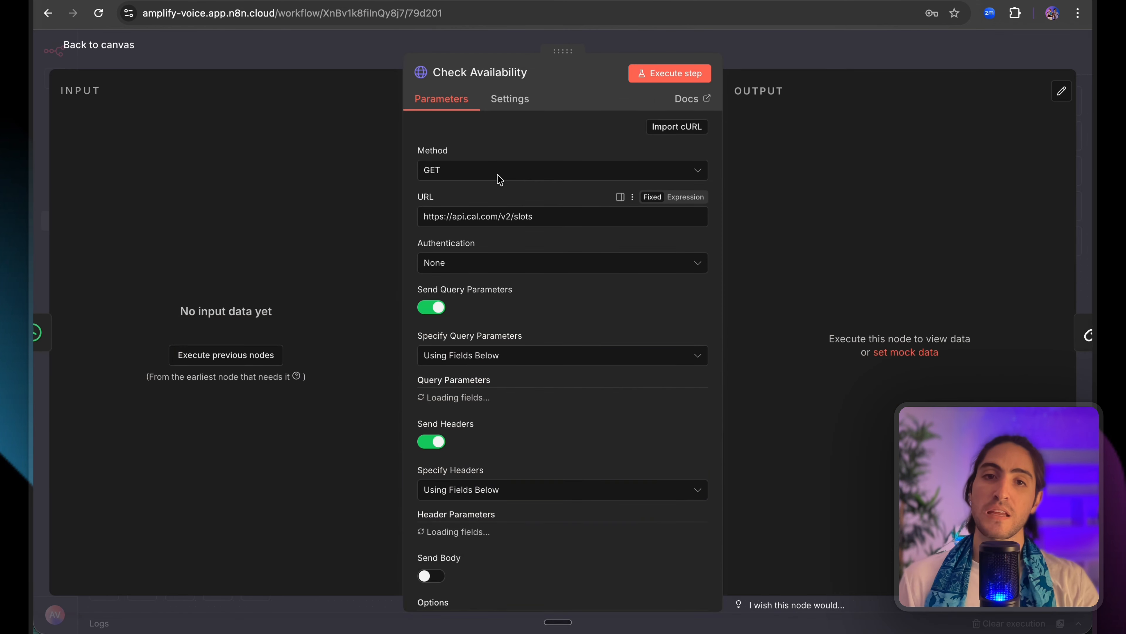
left_click_drag(535, 216, 426, 216)
left_click(461, 196)
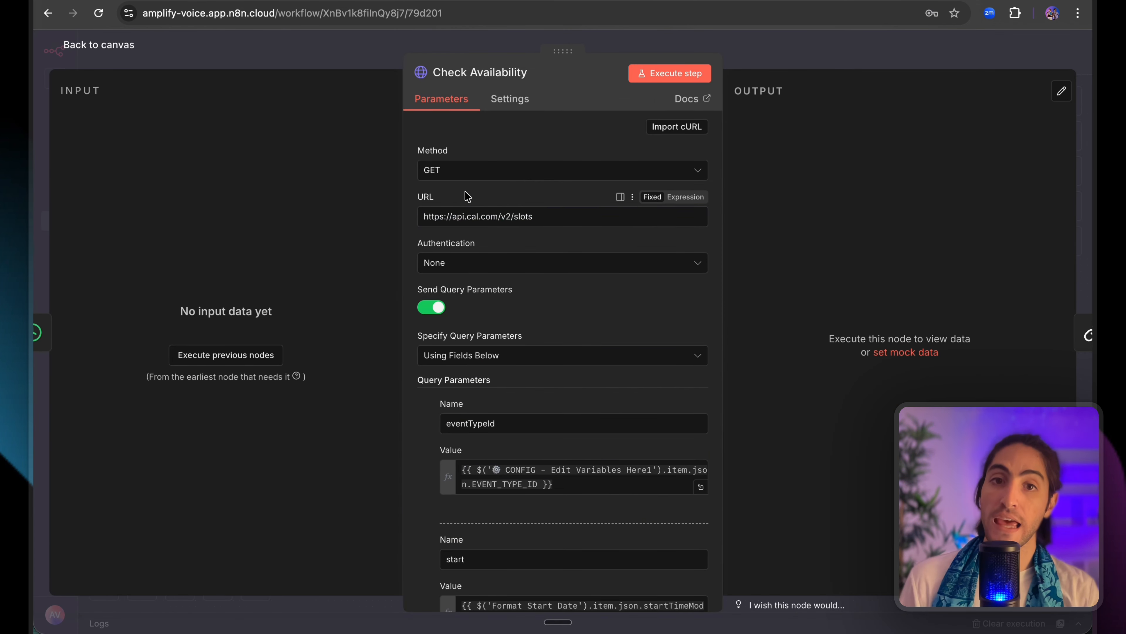
scroll(531, 348, "down", 3)
left_click_drag(554, 344, 461, 307)
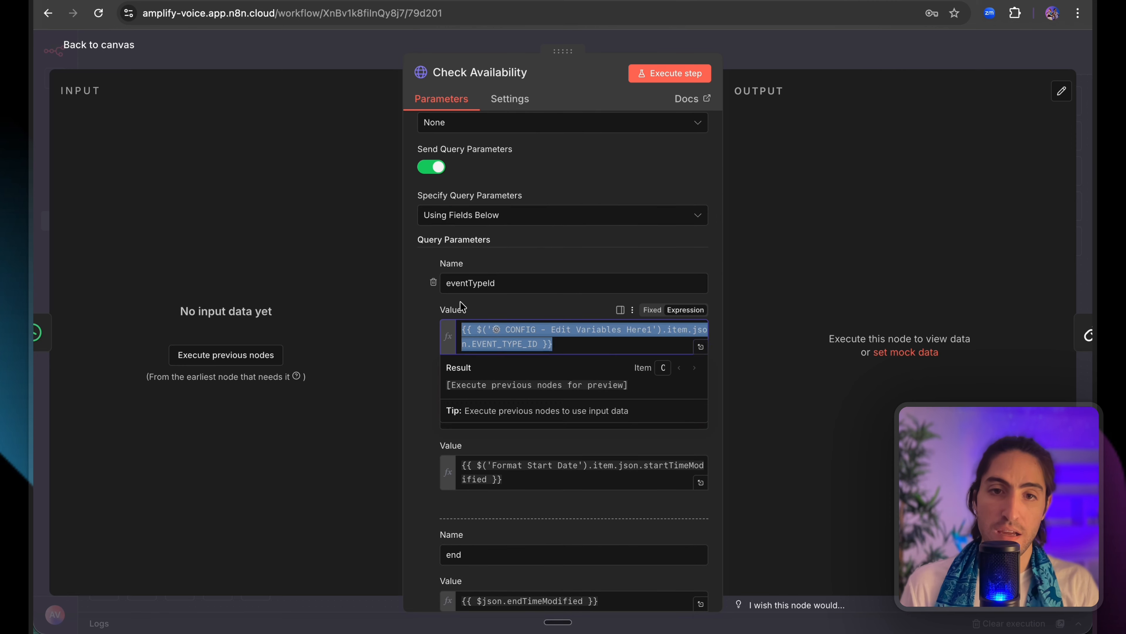
scroll(489, 297, "down", 5)
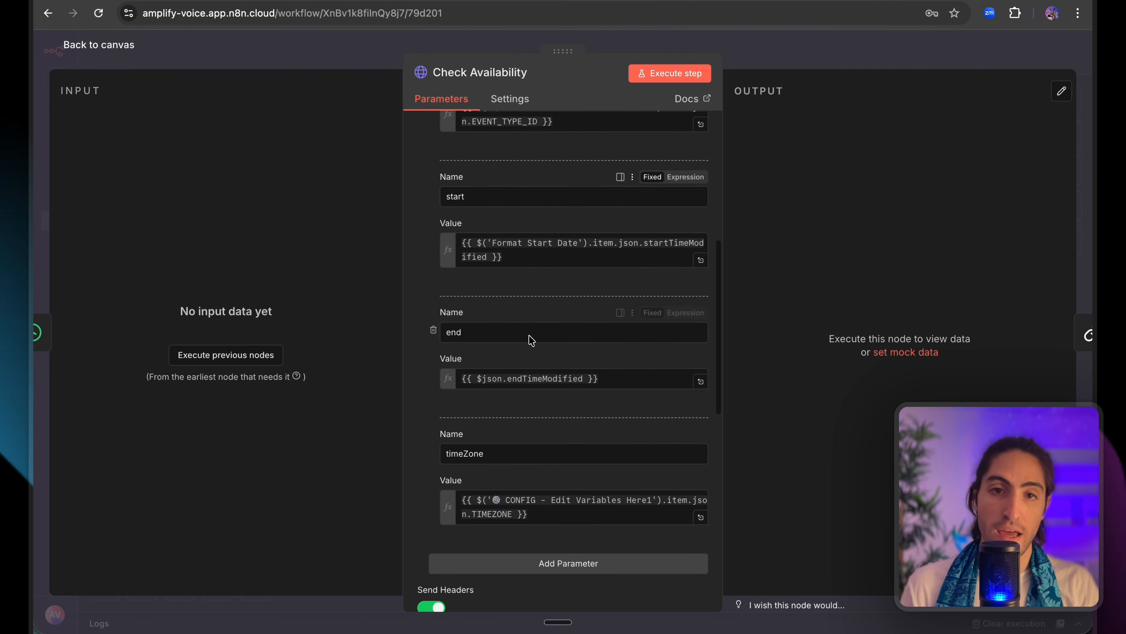
left_click_drag(487, 202, 531, 267)
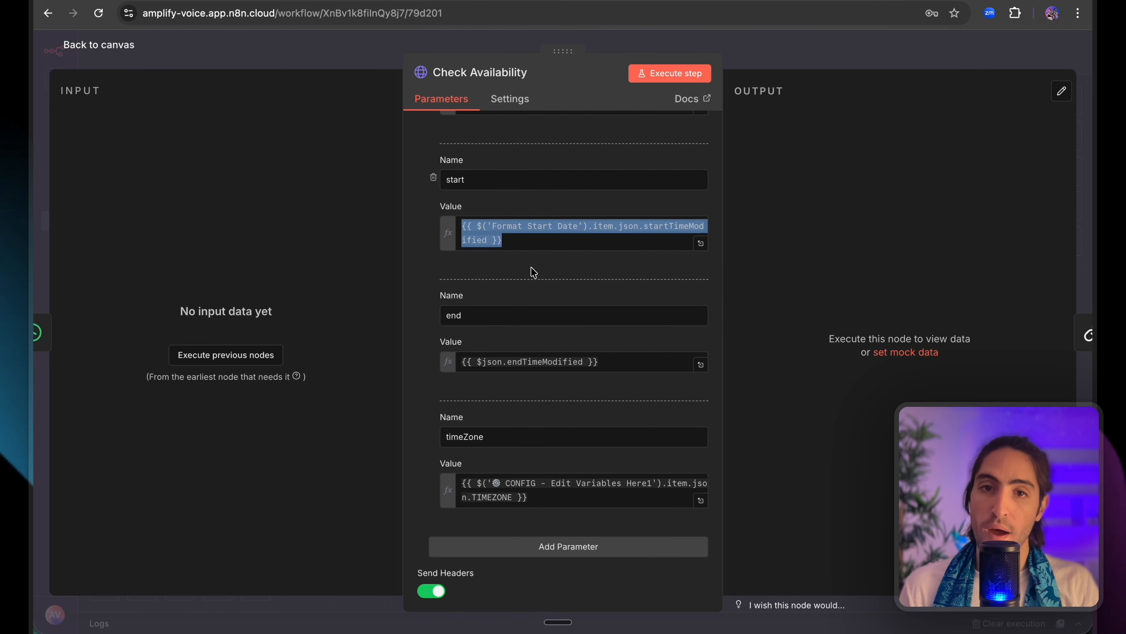
left_click(531, 288)
left_click_drag(512, 345, 608, 534)
left_click(562, 387)
left_click(611, 533)
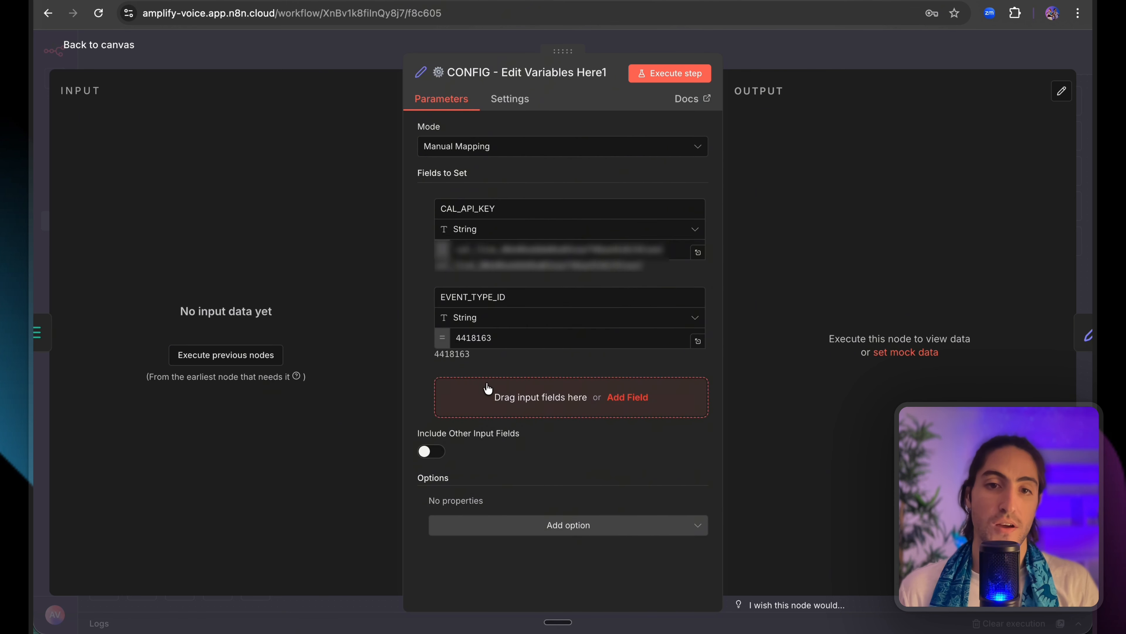
In CONFIG, keep EVENT_TYPE_ID 4418163 and add a TIMEZONE field set to America/New_York.
left_click(490, 393)
left_click(501, 388)
type("t")
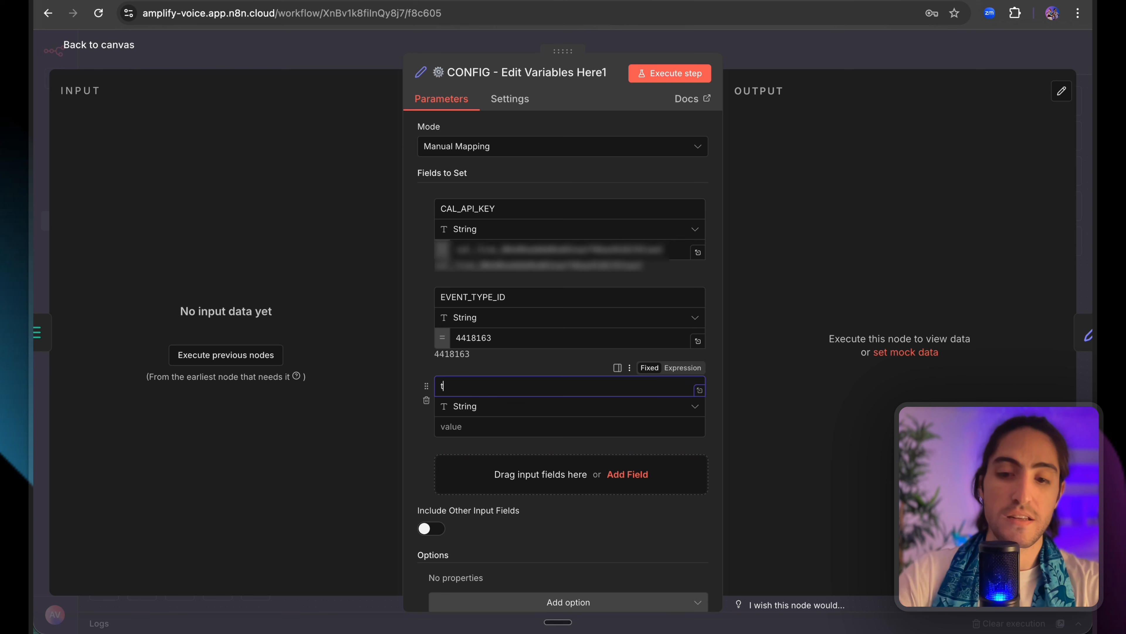
type("TIMEZONE")
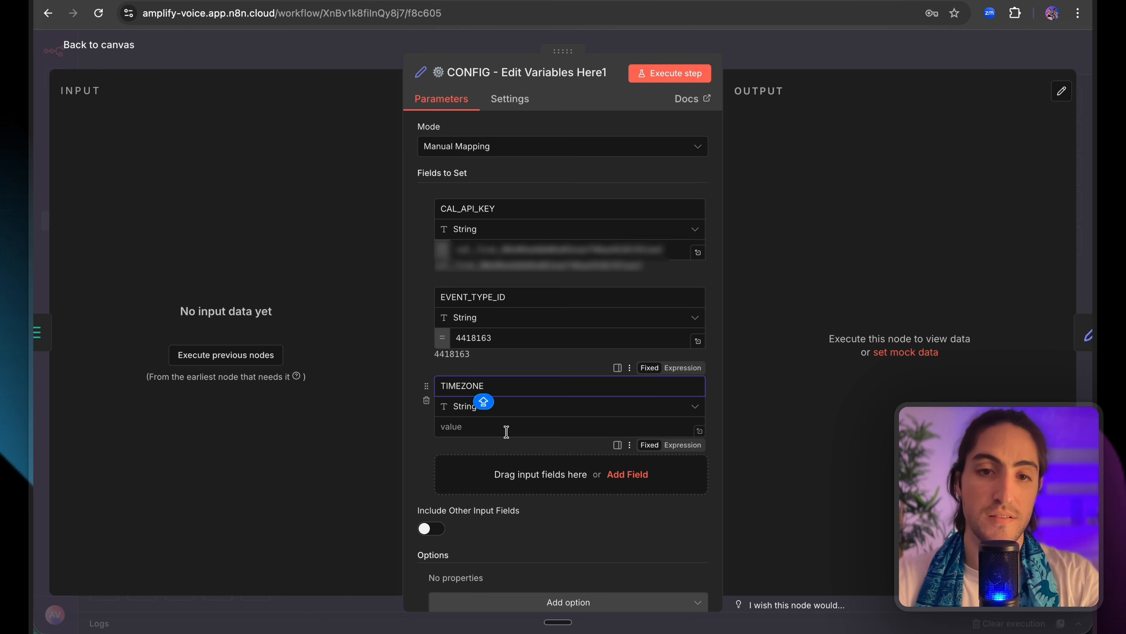
left_click(505, 431)
type("America/New")
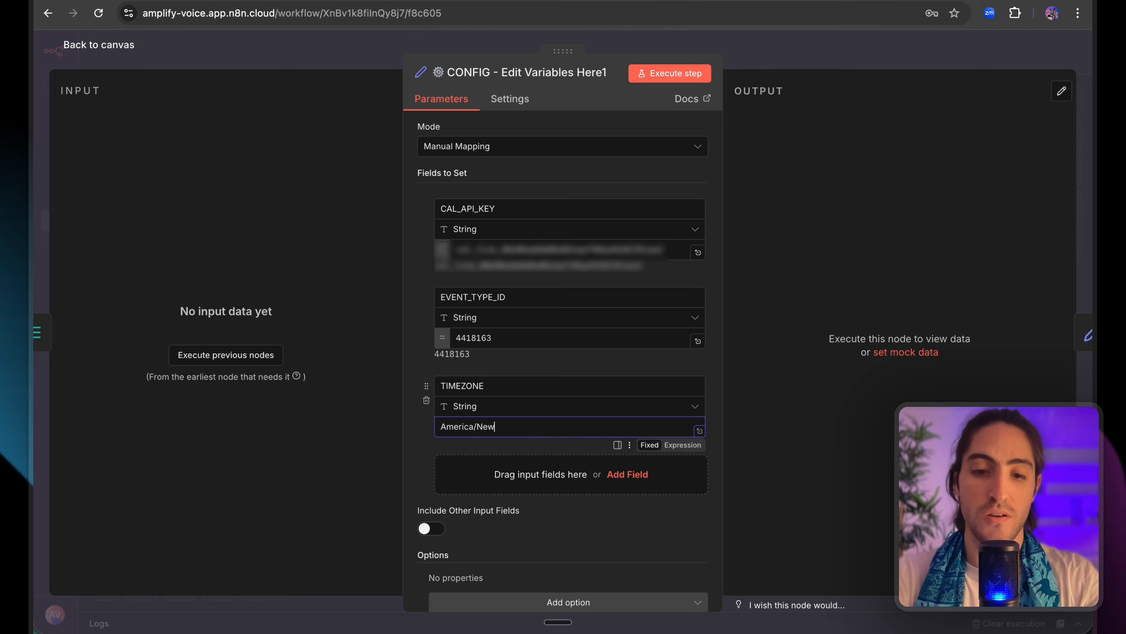
type("_York")
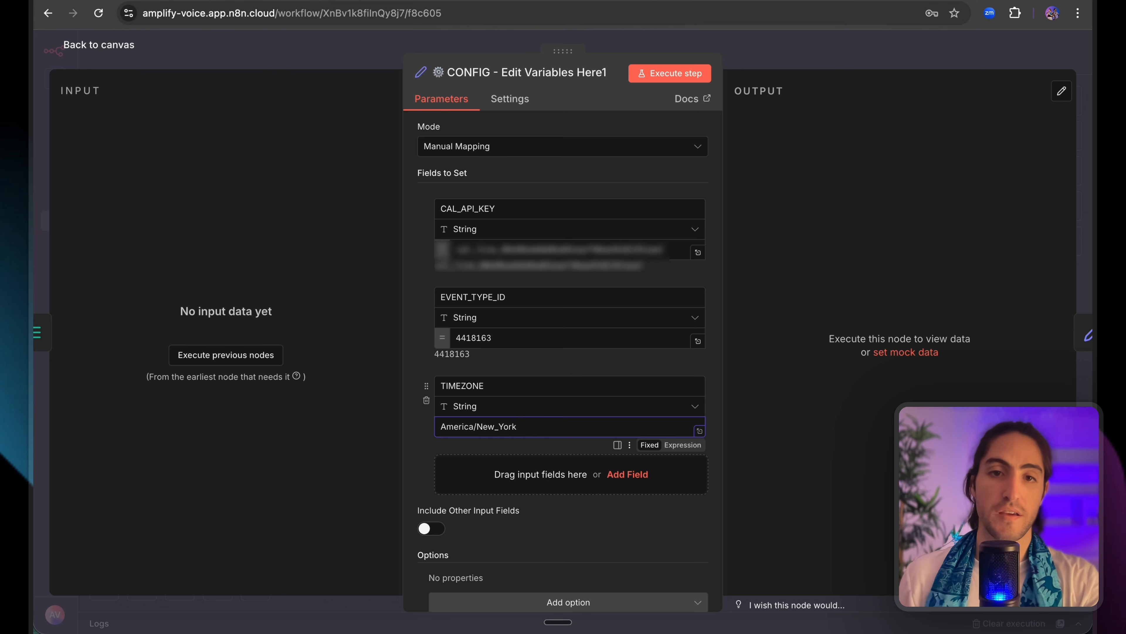
left_click(817, 65)
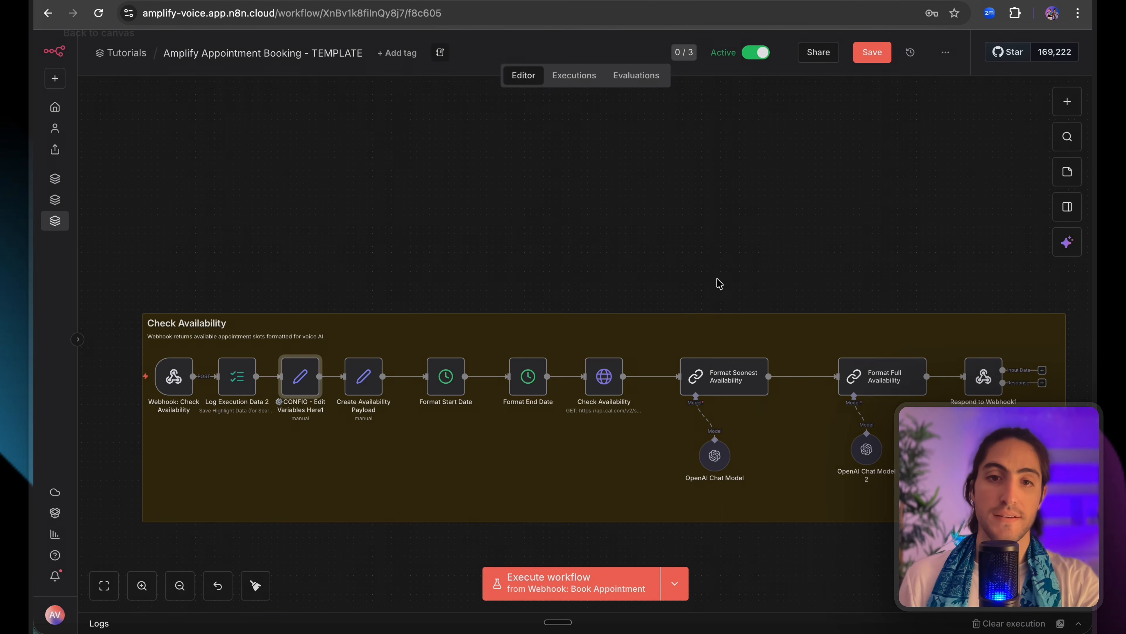
Point Check Availability's Authorization header at 'CONFIG - Edit Variables Here1' for CAL_API_KEY.
scroll(780, 305, "right", 1)
double_click(542, 377)
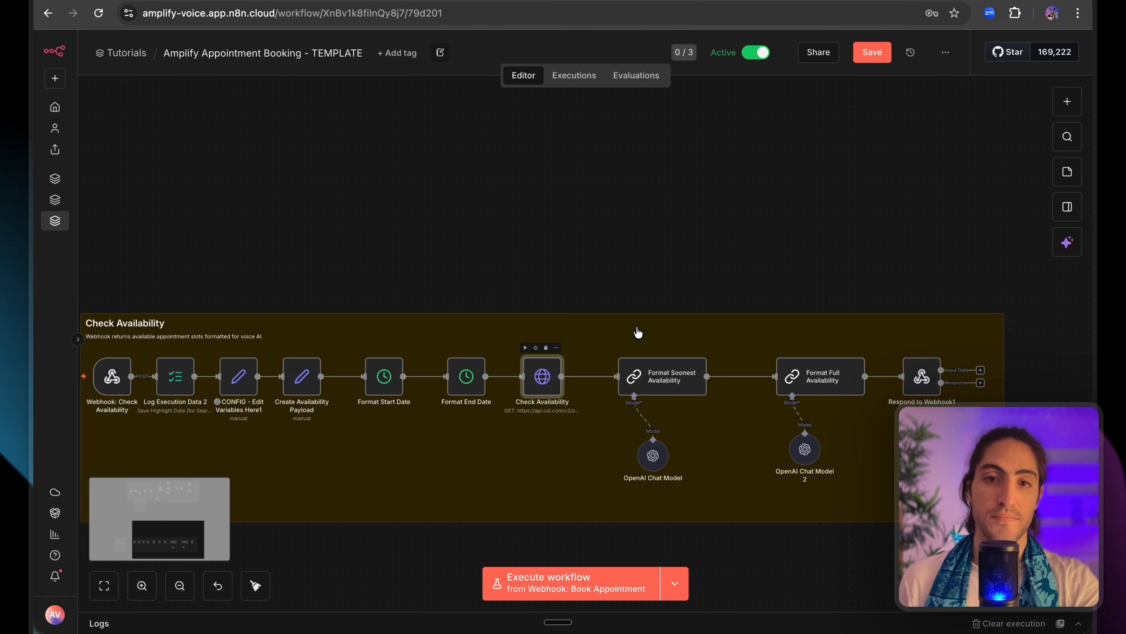
scroll(599, 336, "down", 5)
scroll(600, 335, "down", 8)
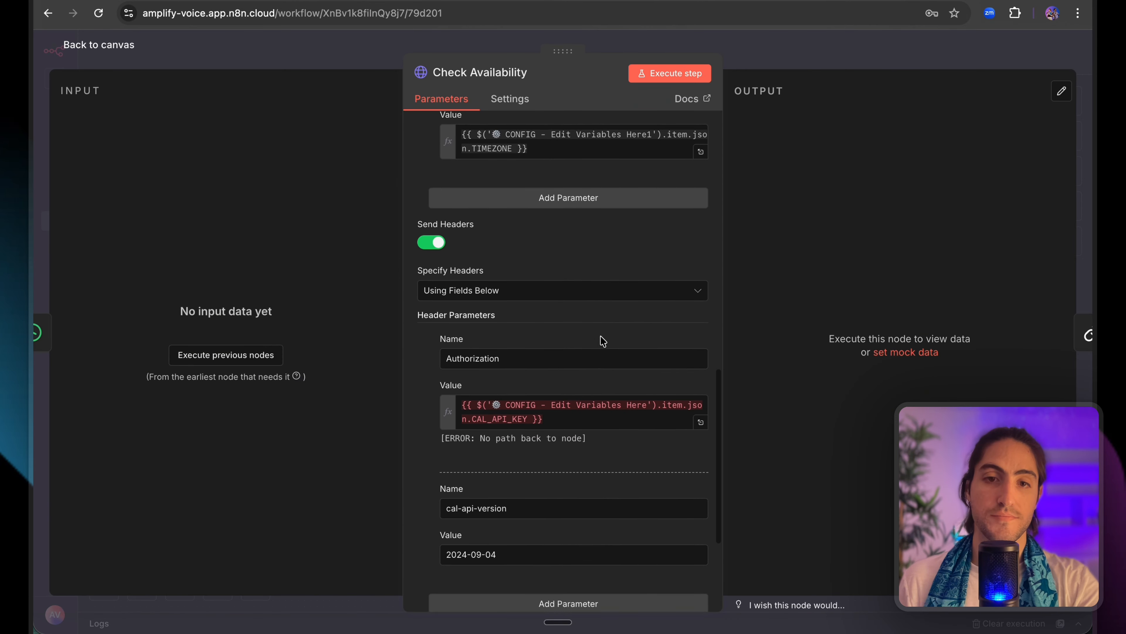
left_click(566, 359)
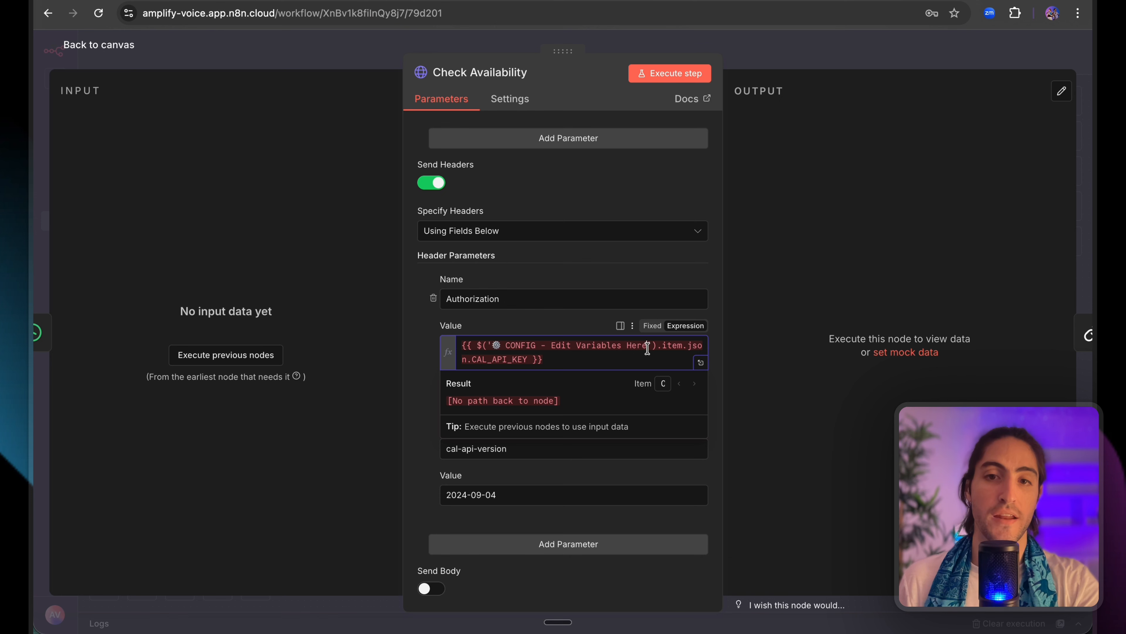
left_click_drag(549, 359, 471, 359)
left_click(471, 360)
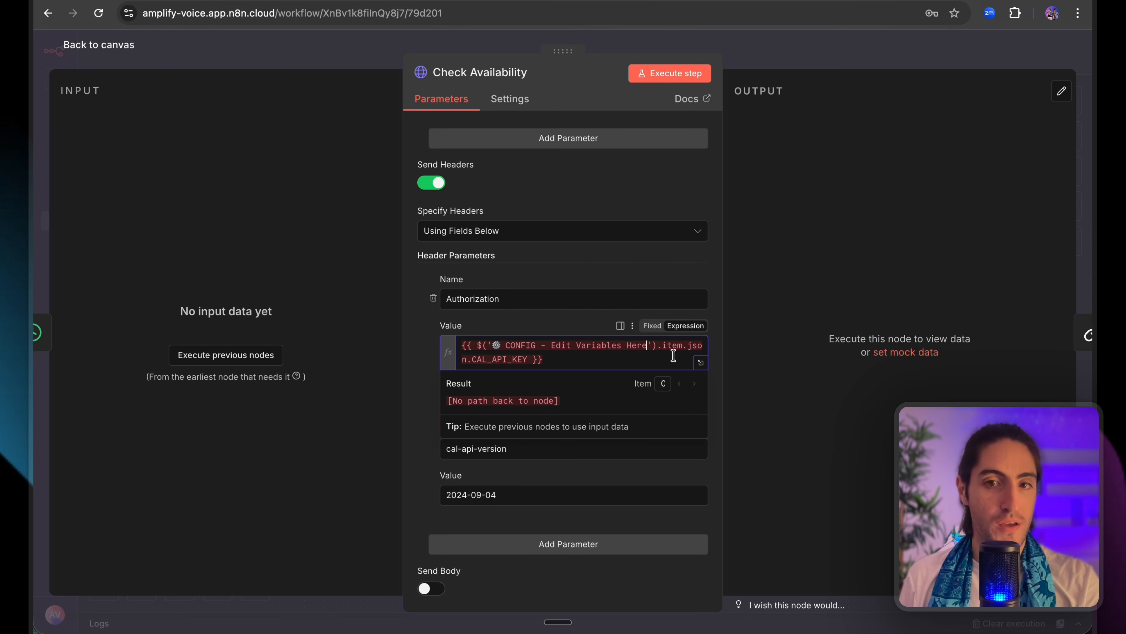
type("1")
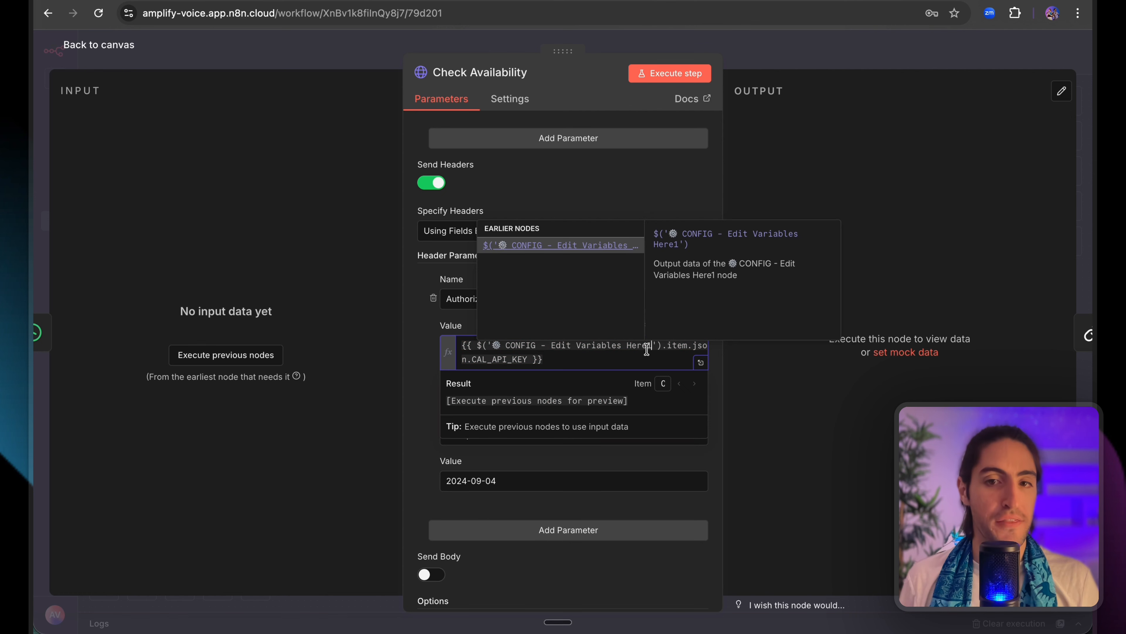
key("Escape")
left_click_drag(681, 348, 513, 350)
left_click(613, 350)
left_click(606, 346)
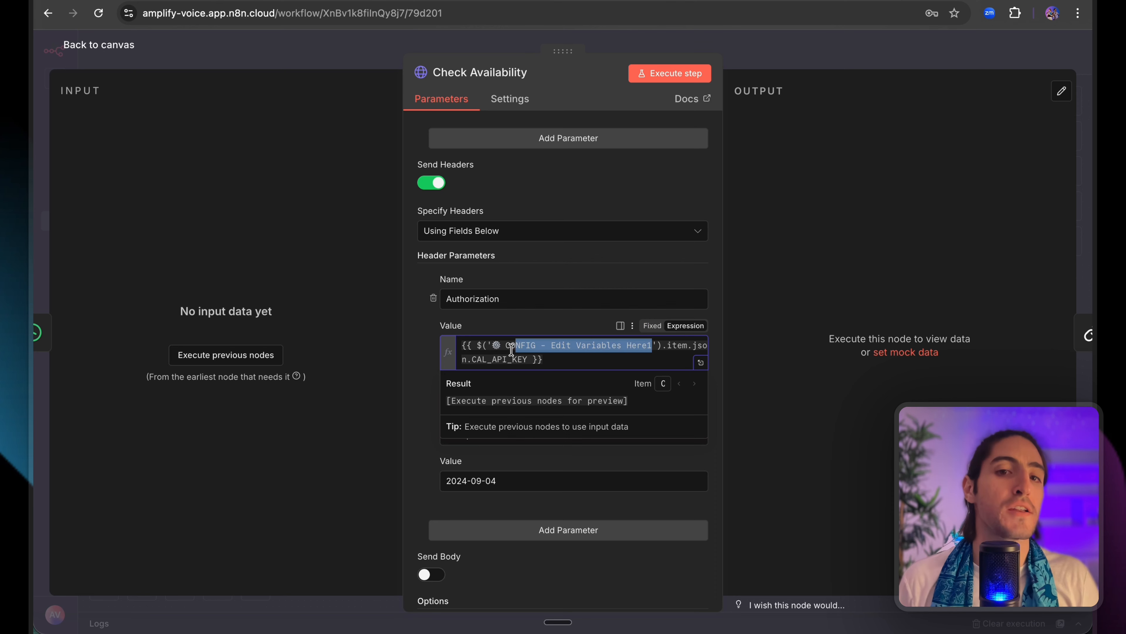
scroll(602, 382, "down", 10)
scroll(606, 390, "up", 4)
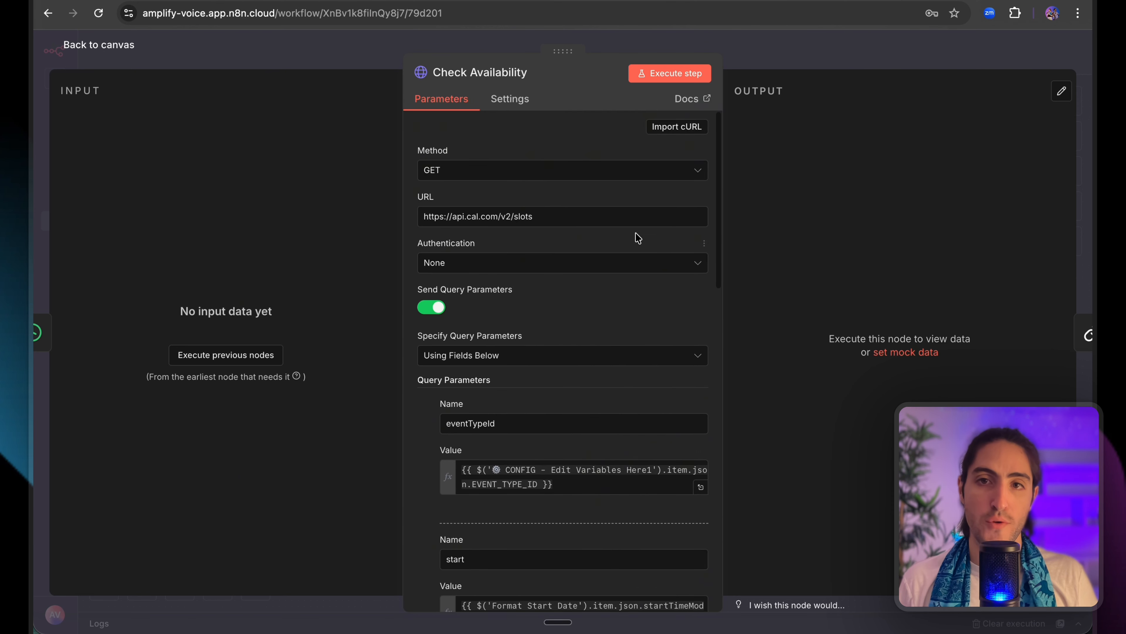
Run Check Availability, inspect the 2026-01-16 slot times, and collapse the 16th and 19th groups.
left_click(670, 75)
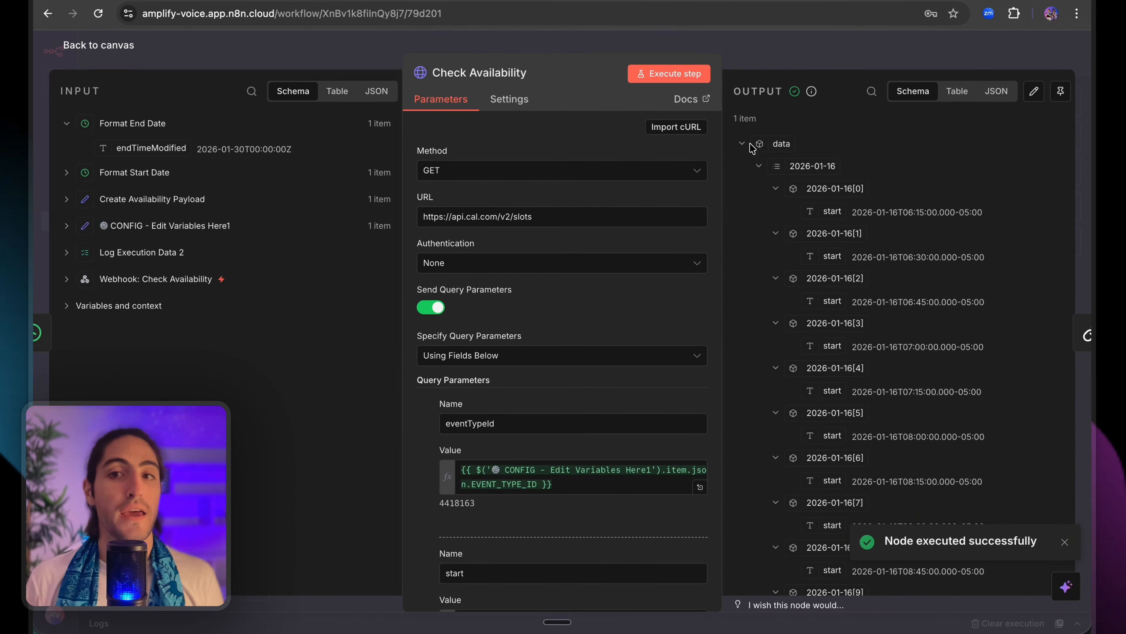
left_click_drag(743, 166, 924, 242)
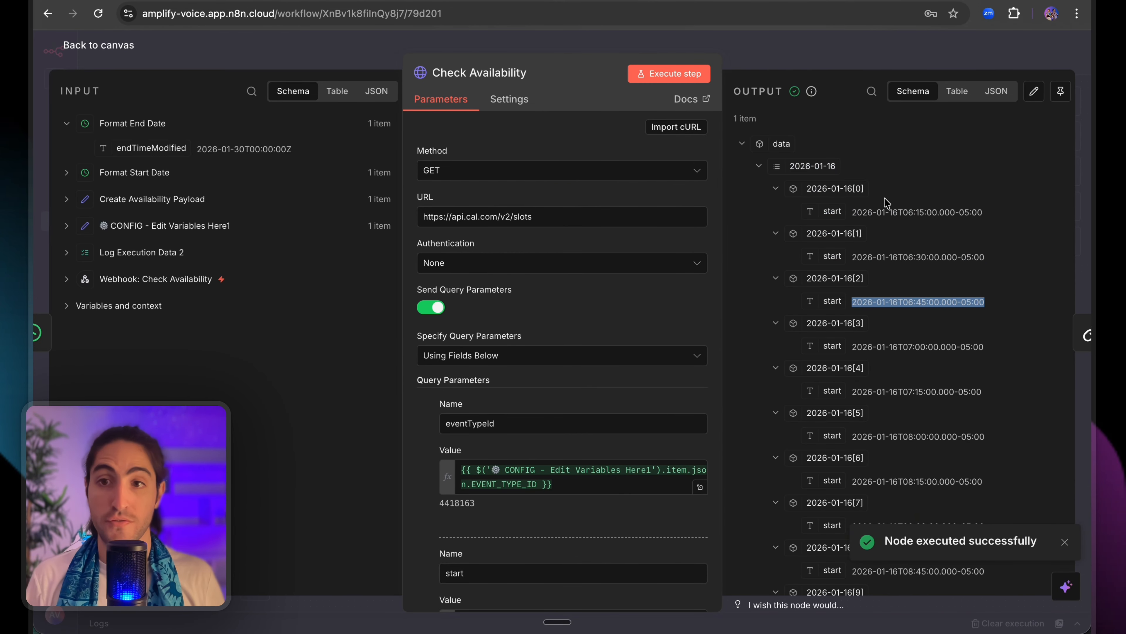
left_click(881, 180)
left_click_drag(868, 166, 1003, 402)
left_click(959, 383)
left_click(757, 169)
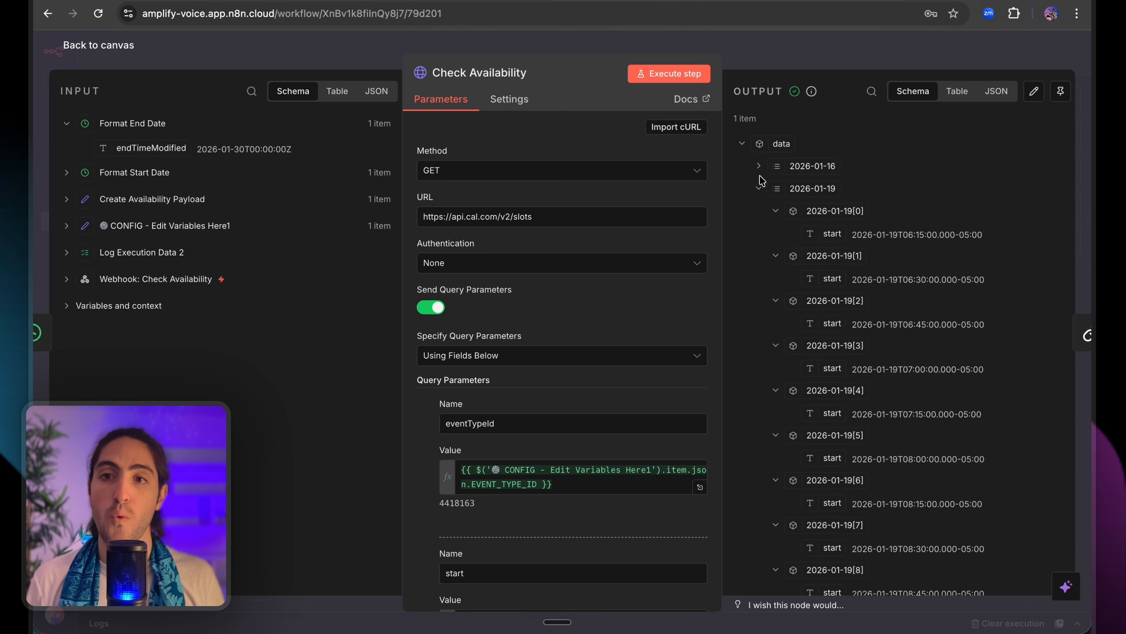
left_click(758, 190)
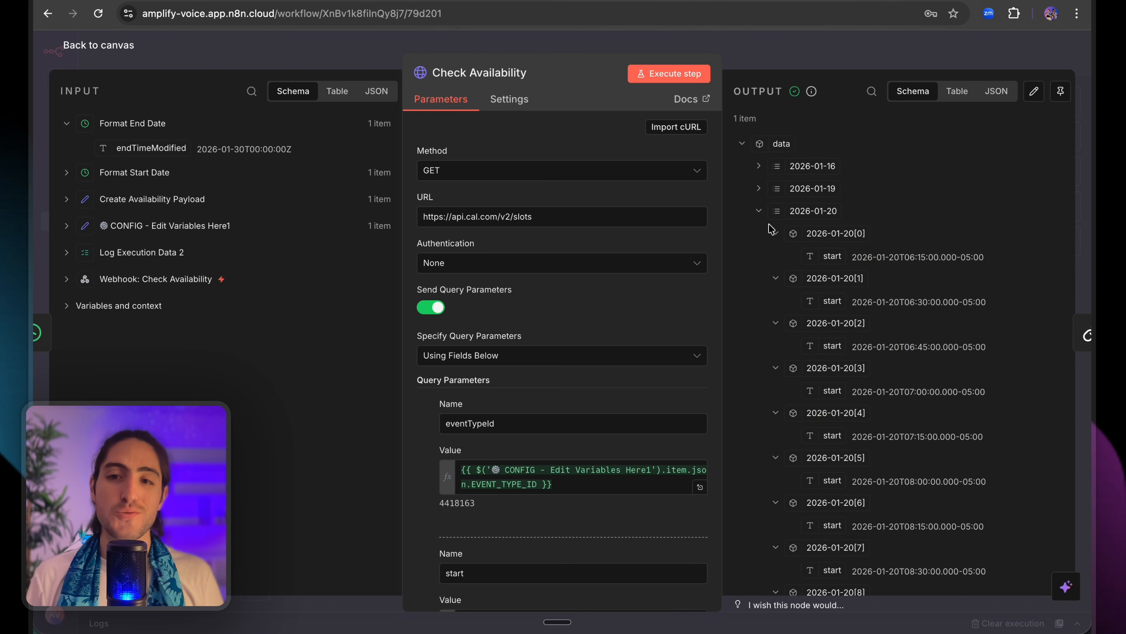
Scroll through later dates' slots, such as 2026-01-21 late morning, then return to the canvas.
scroll(769, 224, "down", 20)
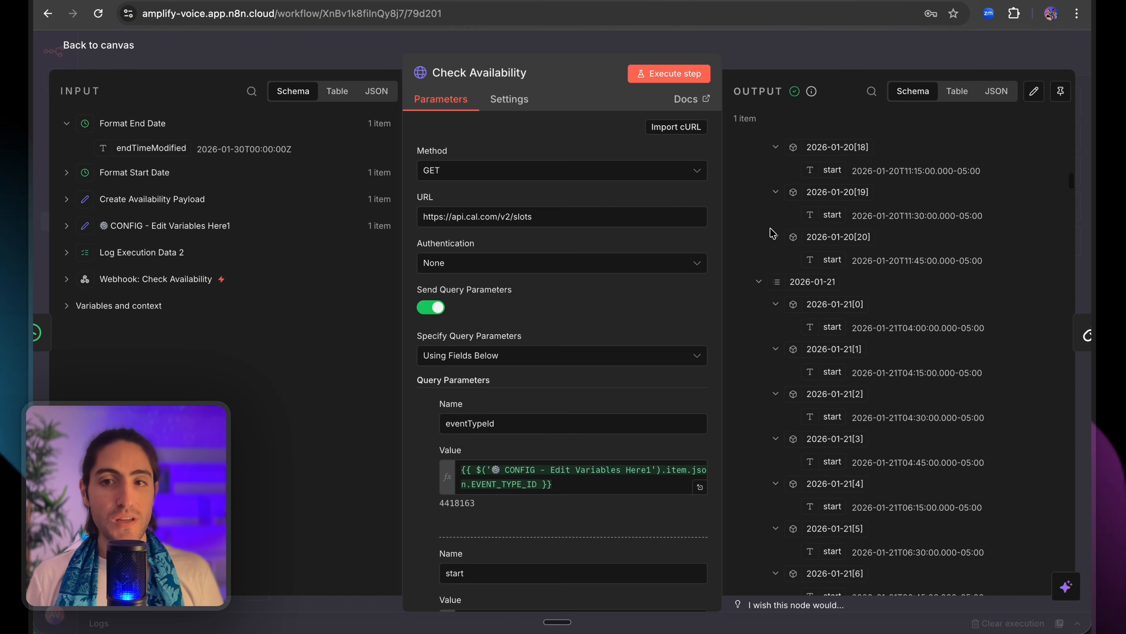
scroll(773, 232, "down", 14)
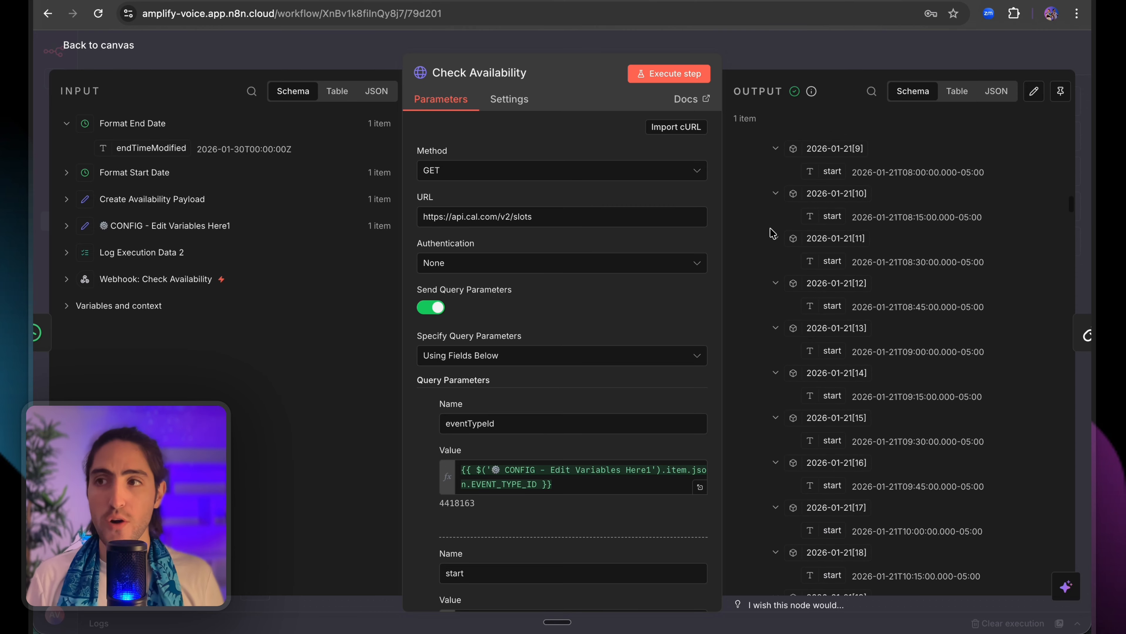
left_click_drag(738, 172, 1007, 426)
left_click(1017, 427)
scroll(1012, 424, "down", 7)
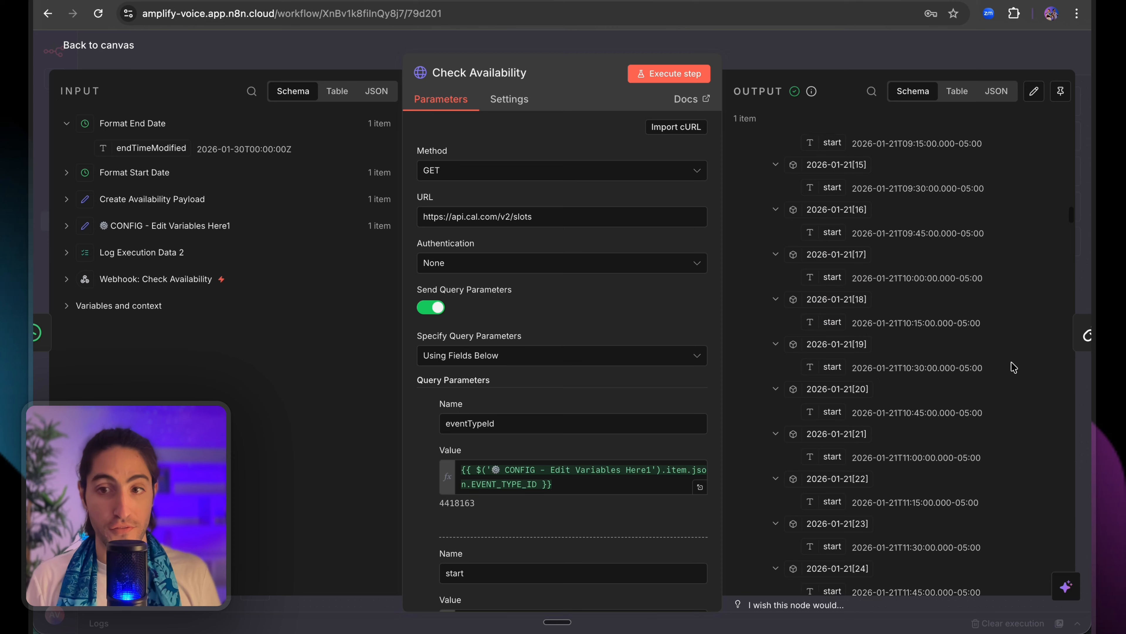
left_click_drag(1011, 314, 1006, 513)
left_click(1004, 509)
scroll(976, 453, "down", 9)
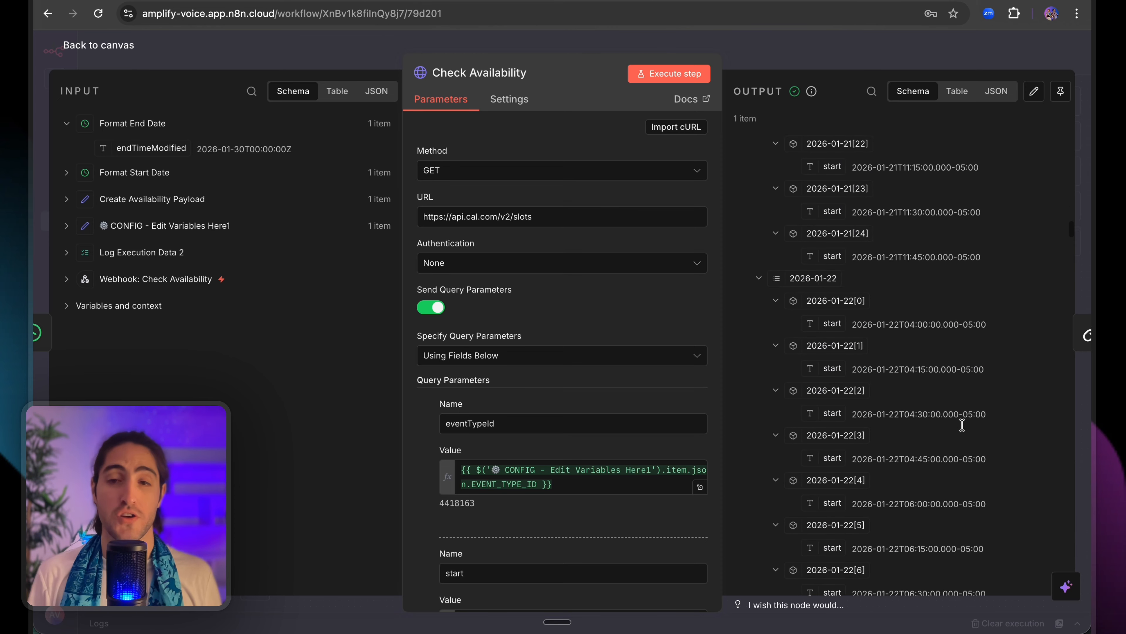
scroll(969, 390, "down", 1)
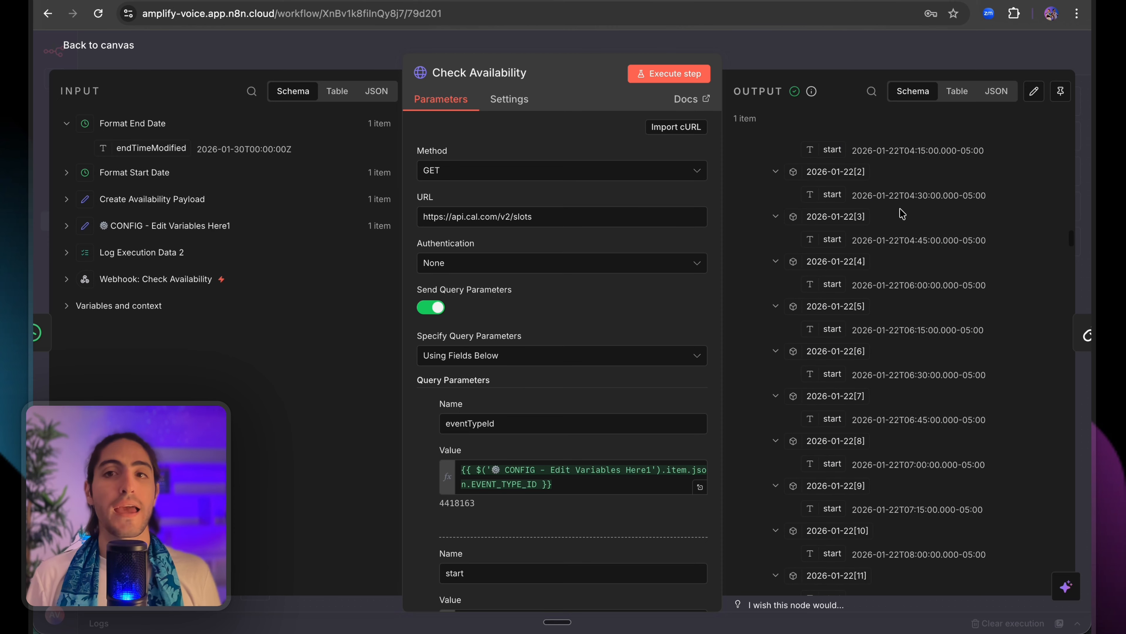
left_click(795, 58)
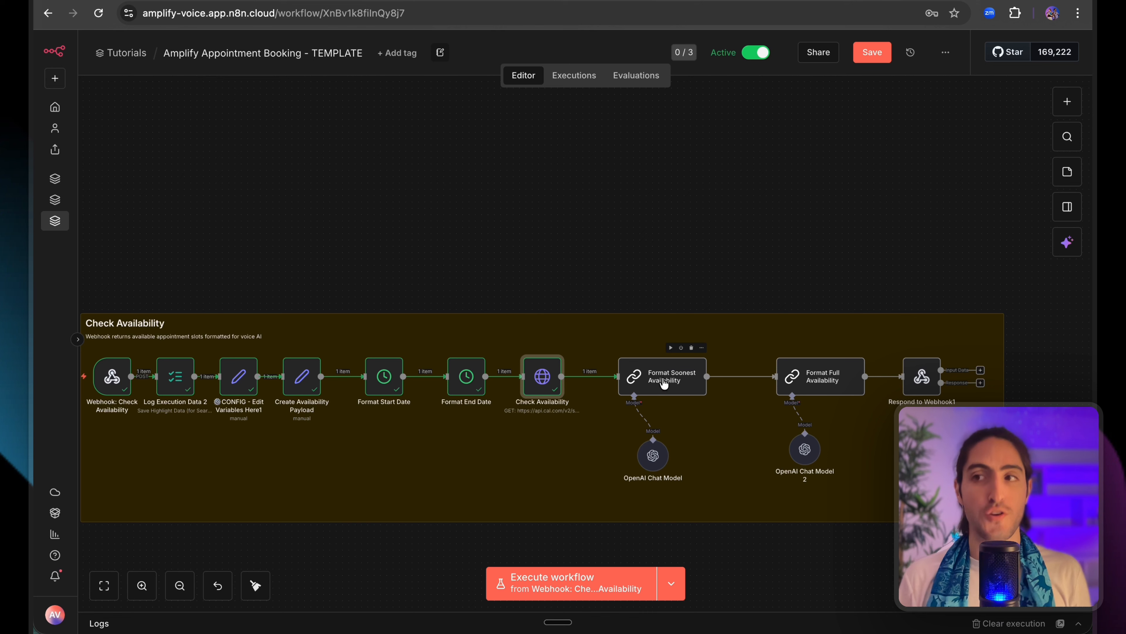
Execute the workflow through Format Full Availability and open that node while it runs.
scroll(623, 297, "right", 3)
scroll(622, 296, "down", 2)
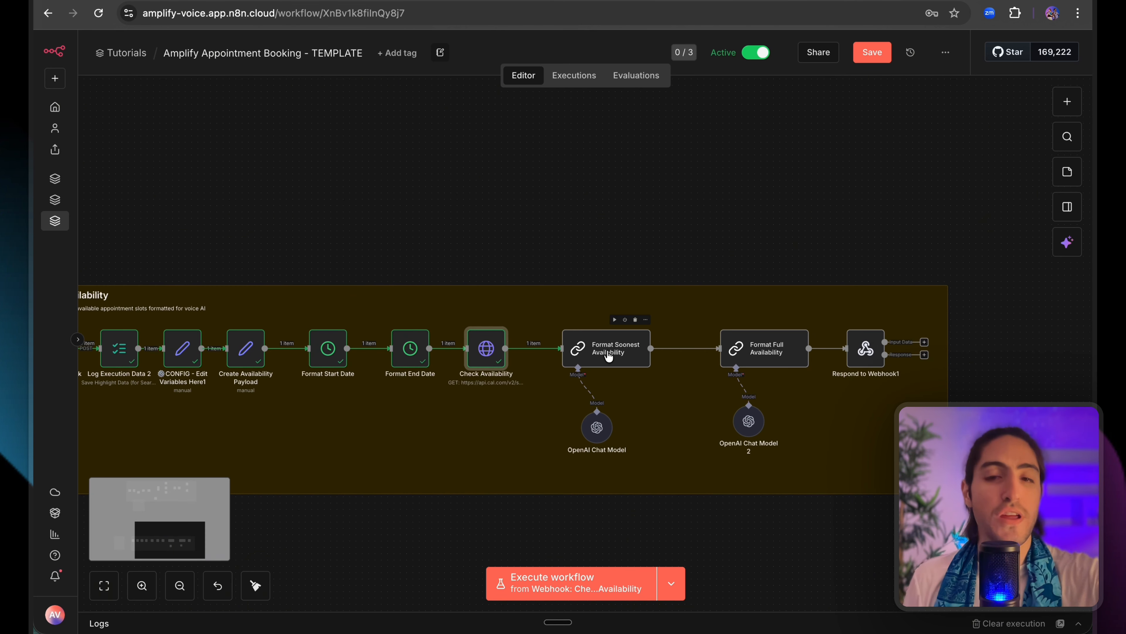
scroll(608, 355, "up", 5)
scroll(609, 352, "down", 1)
scroll(609, 352, "right", 1)
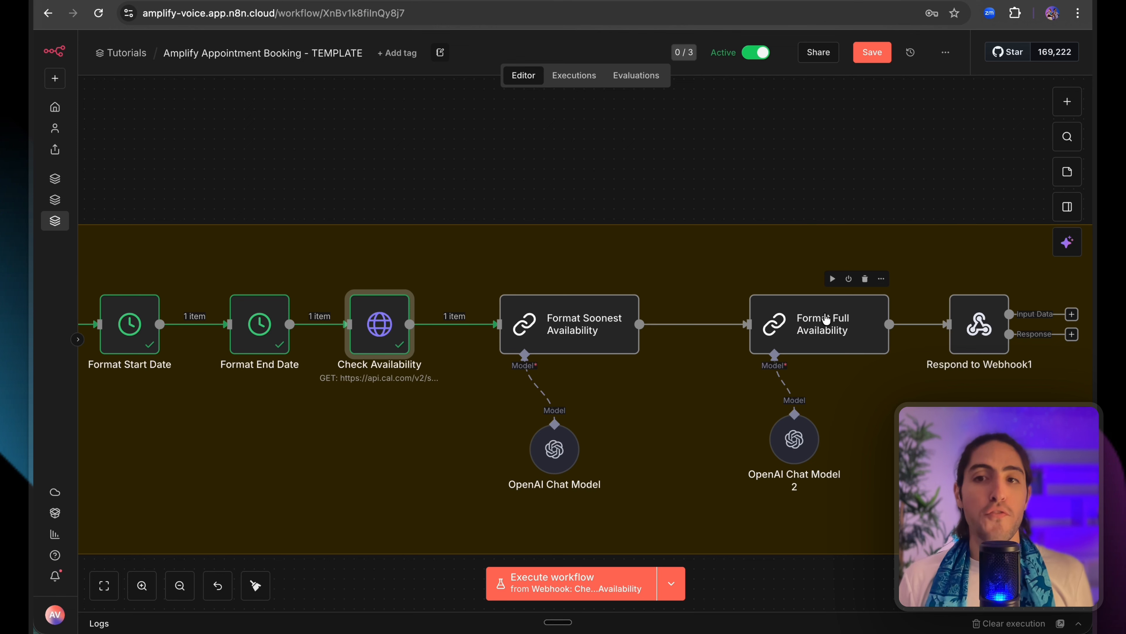
left_click(832, 279)
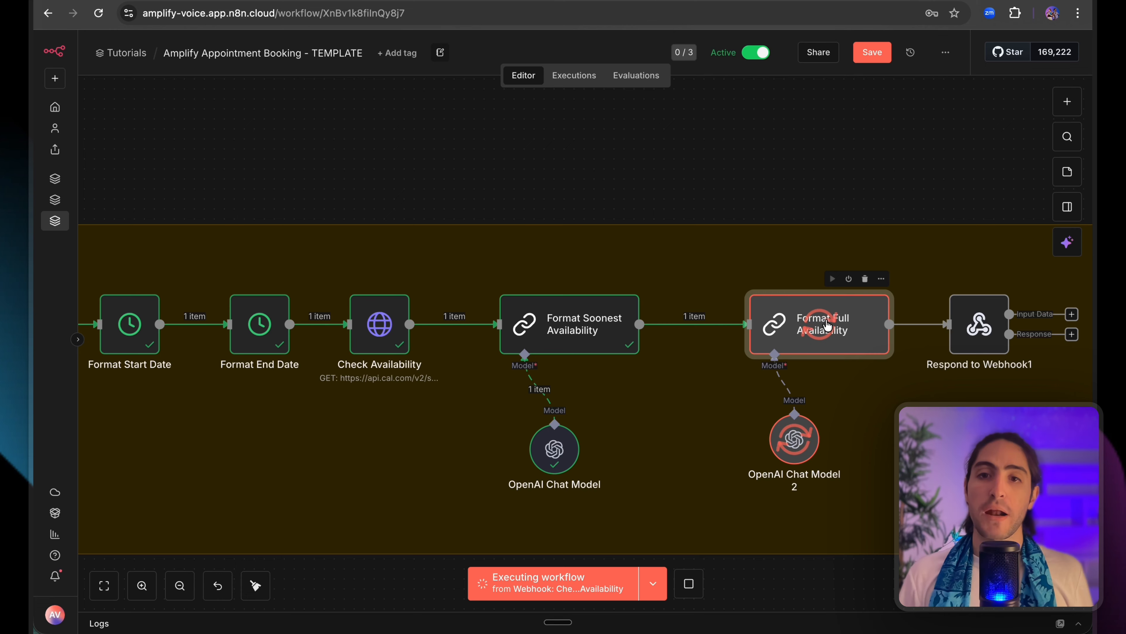
double_click(827, 325)
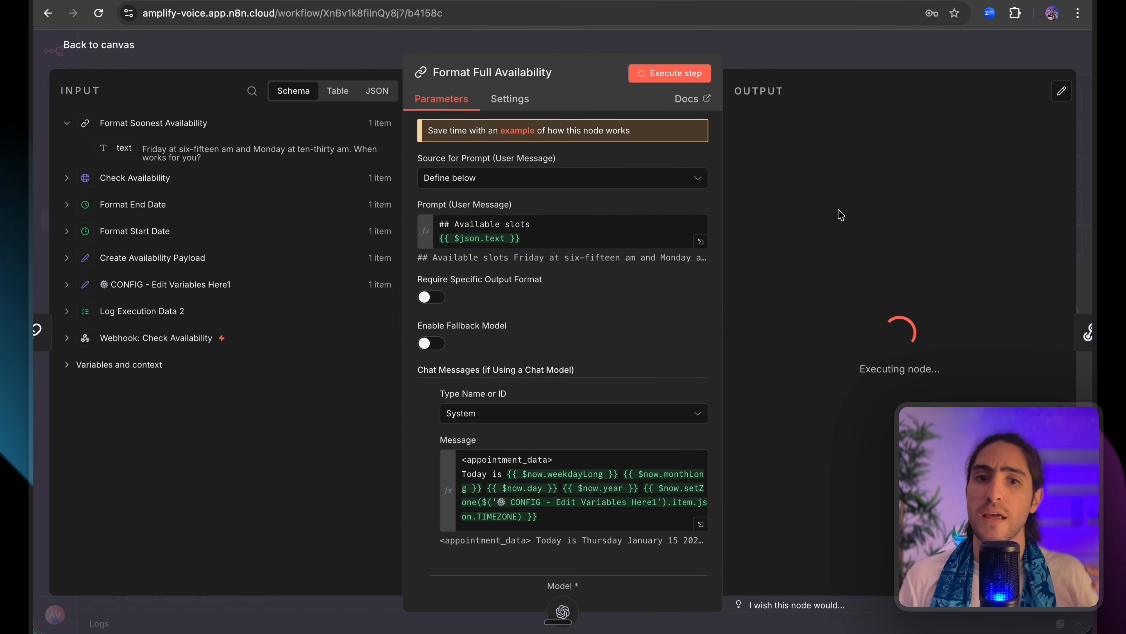
scroll(672, 390, "down", 1)
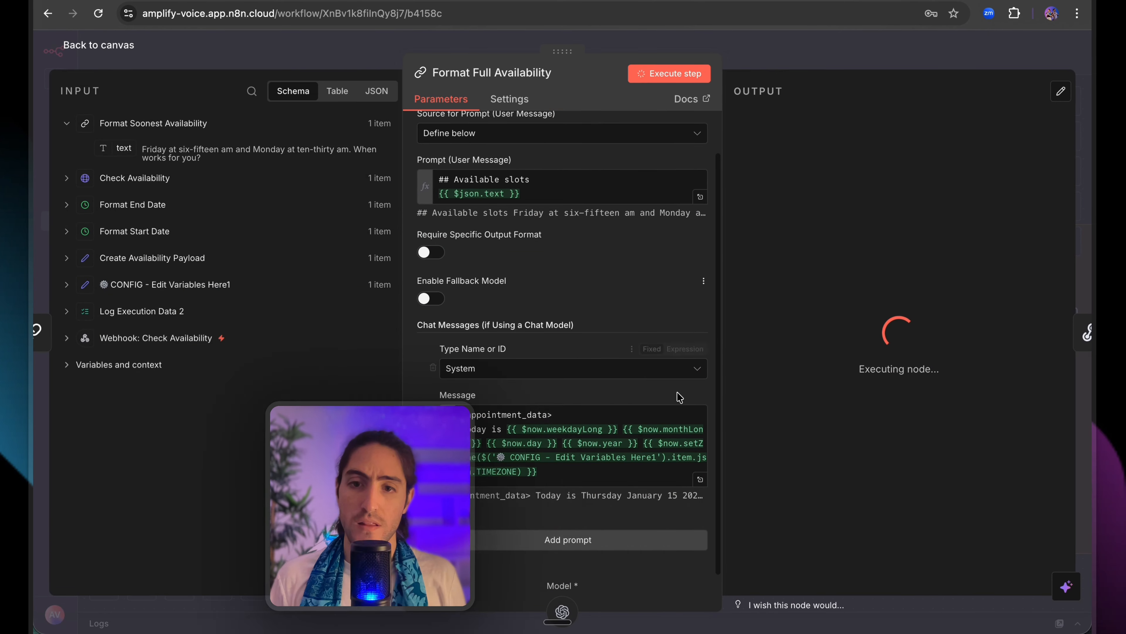
Read through Format Full Availability's system message prompt in the expanded editor.
left_click(700, 478)
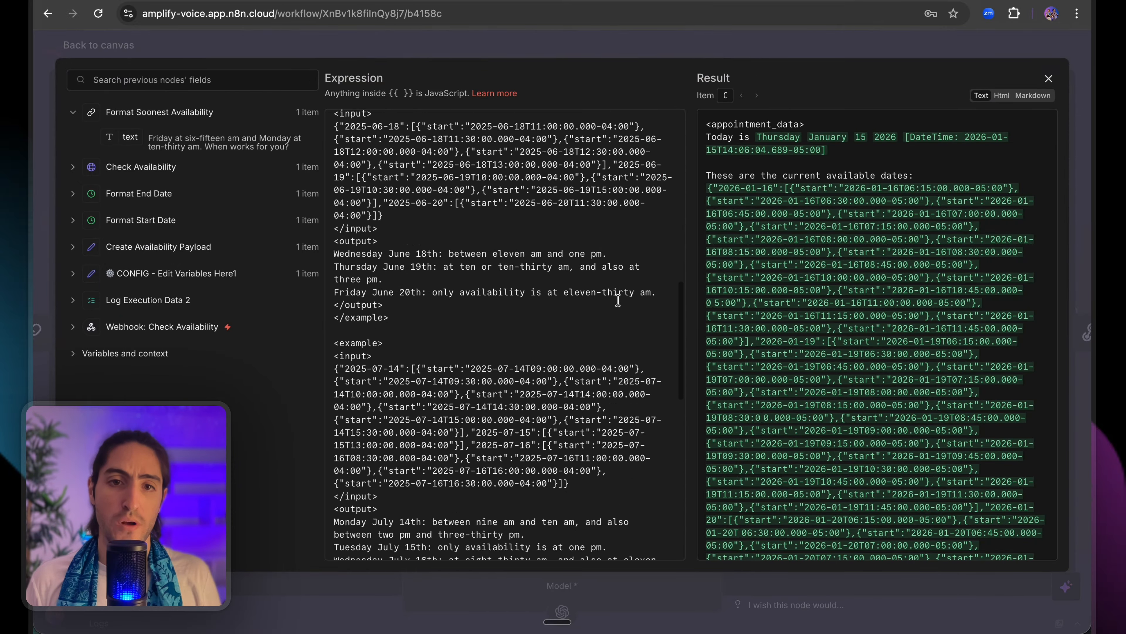
scroll(618, 300, "down", 10)
scroll(500, 356, "up", 15)
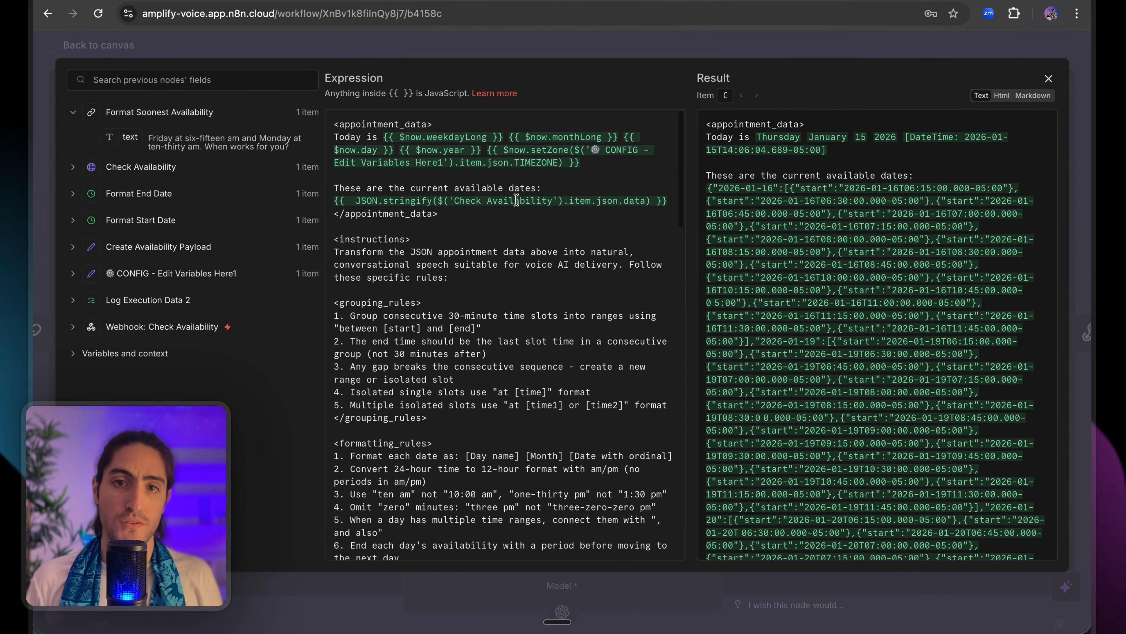
left_click(638, 52)
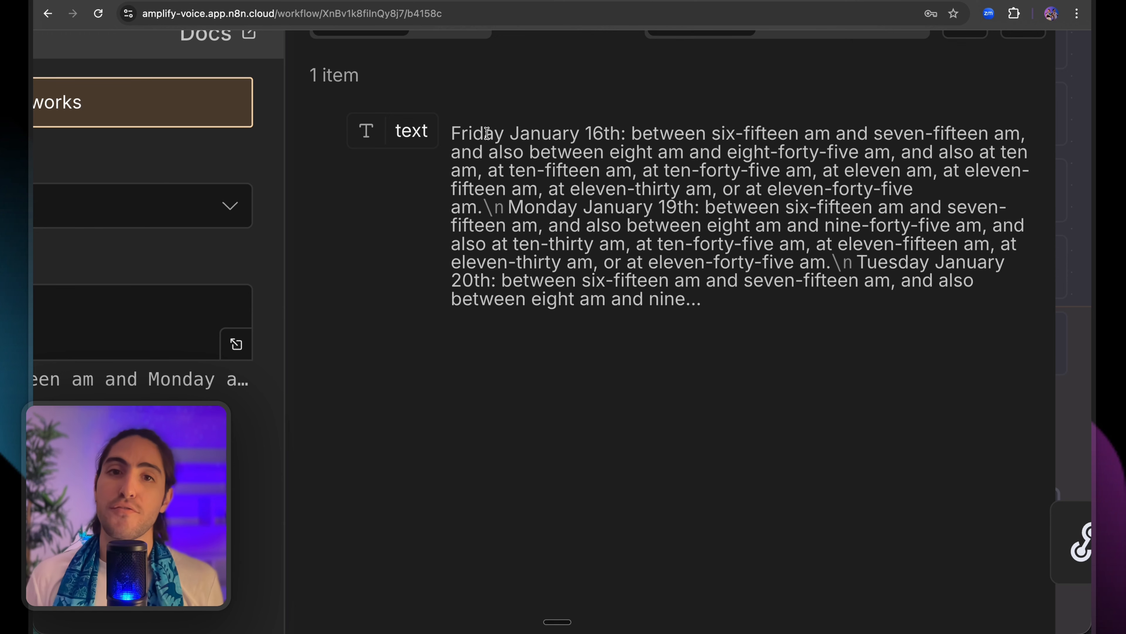
Review the output: Friday January 16th six-fifteen to seven-fifteen am, eight to eight-forty-five, and Monday January 19th.
left_click_drag(487, 133, 1016, 131)
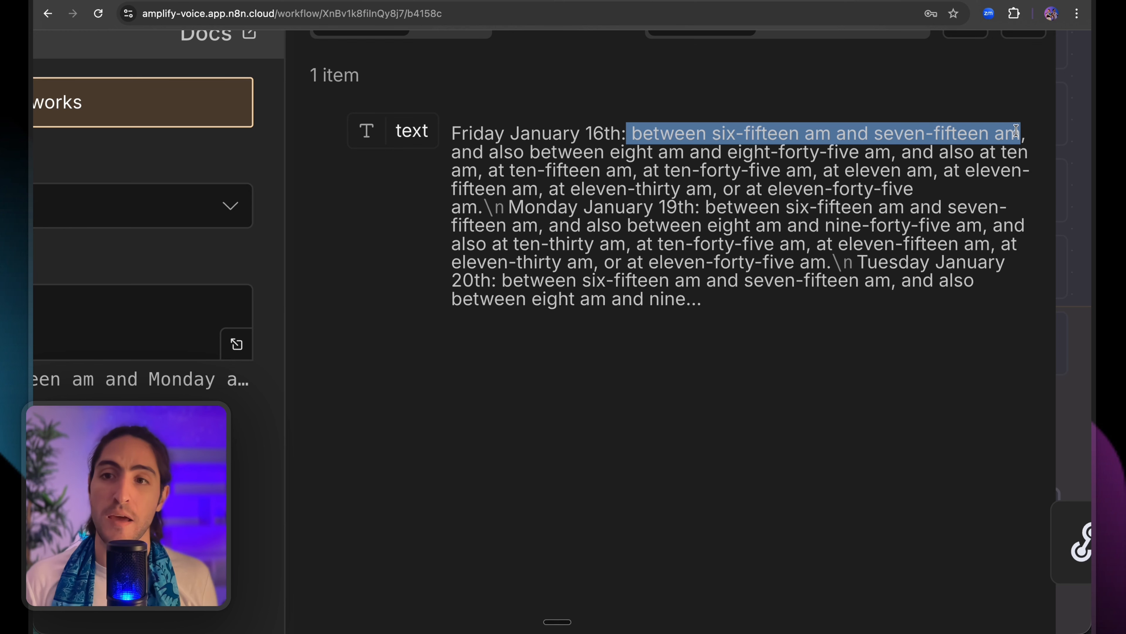
left_click(1018, 132)
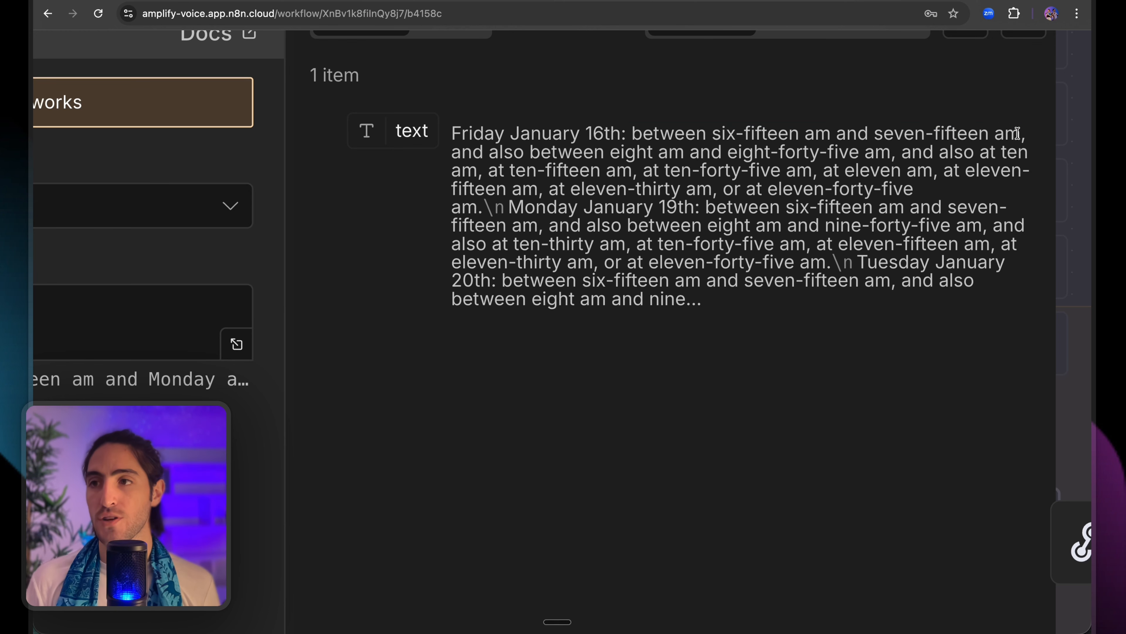
left_click_drag(1017, 133, 767, 135)
left_click(732, 133)
left_click(767, 132)
left_click_drag(631, 133, 1024, 134)
left_click(1025, 133)
left_click_drag(483, 150, 886, 148)
left_click(878, 151)
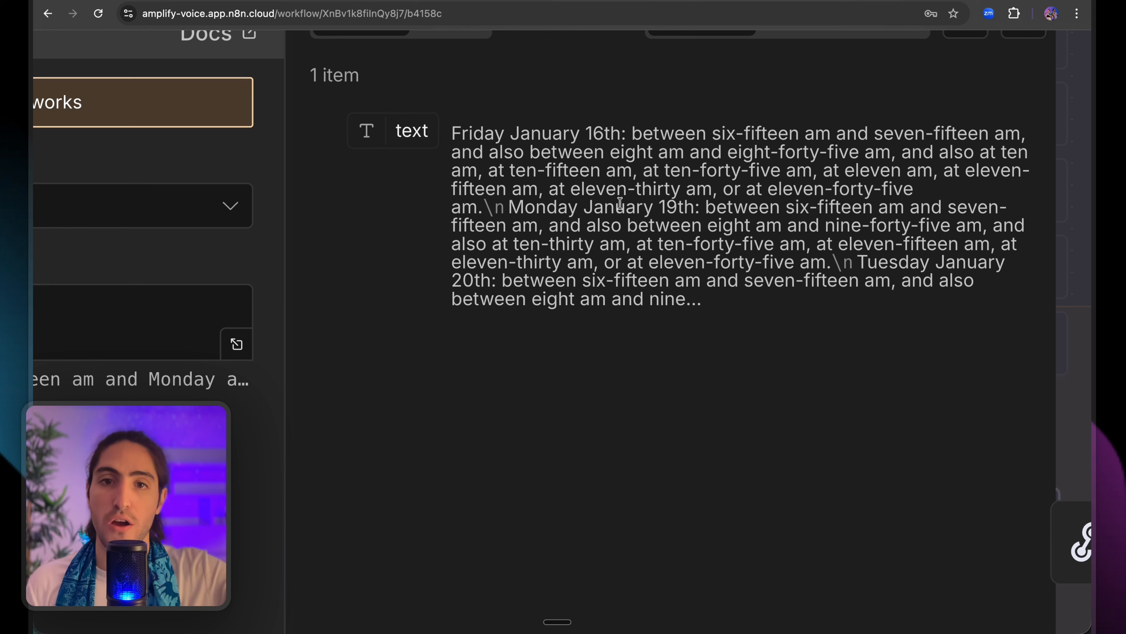
left_click_drag(516, 209, 824, 243)
left_click(762, 222)
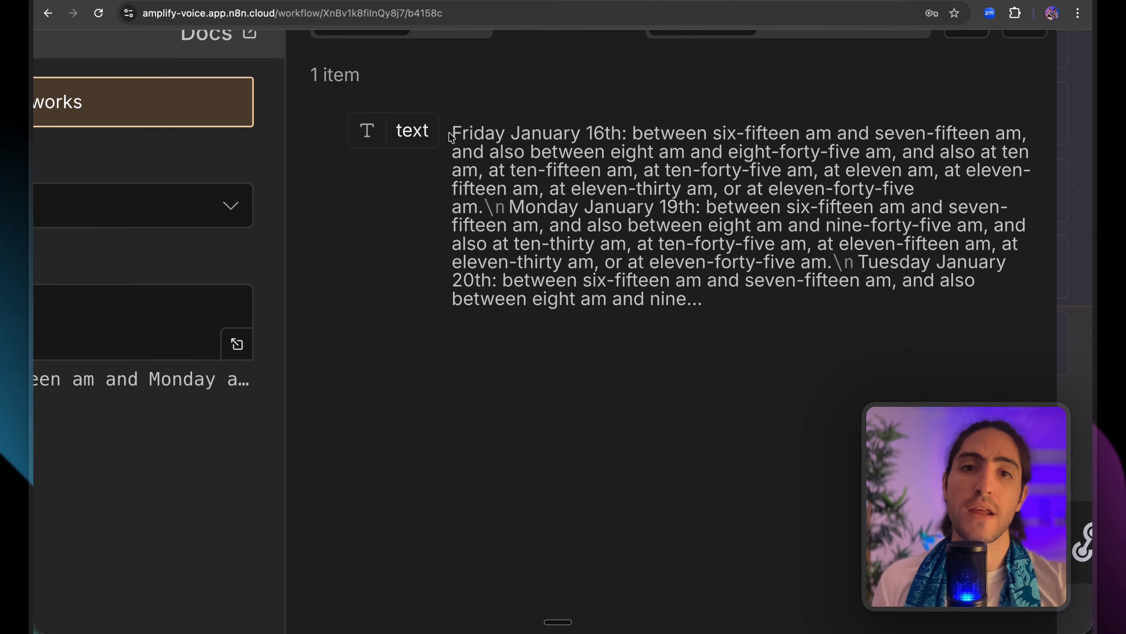
left_click_drag(452, 133, 767, 289)
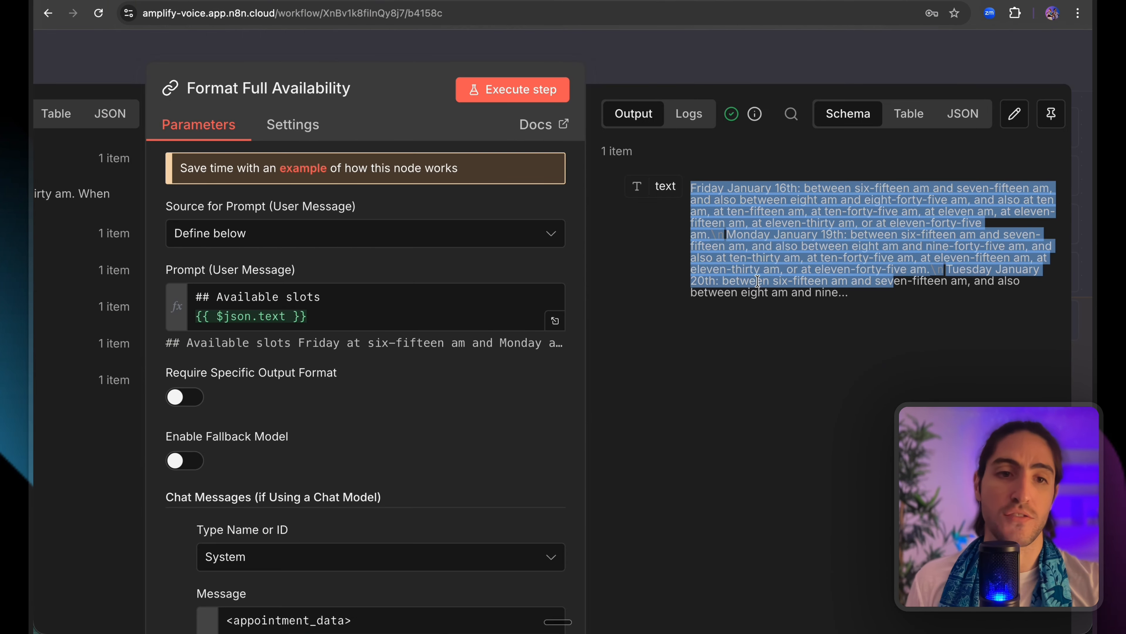
Re-check the full availability output text, then scroll the canvas over to Respond to Webhook1.
scroll(524, 399, "down", 1)
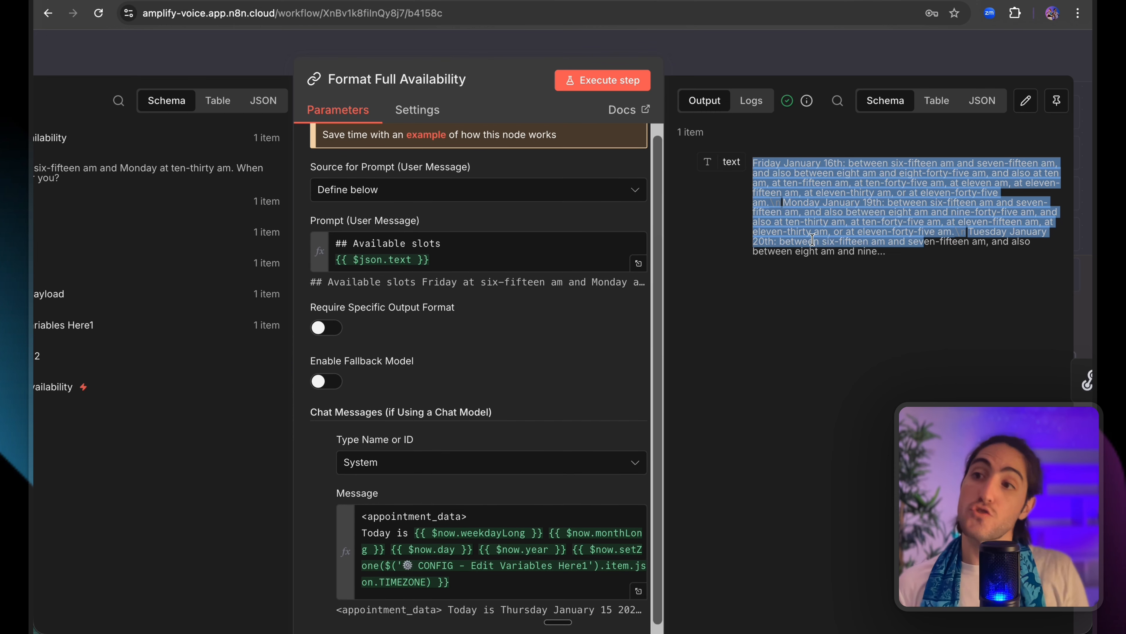
left_click(747, 169)
left_click_drag(748, 169, 910, 262)
left_click(909, 263)
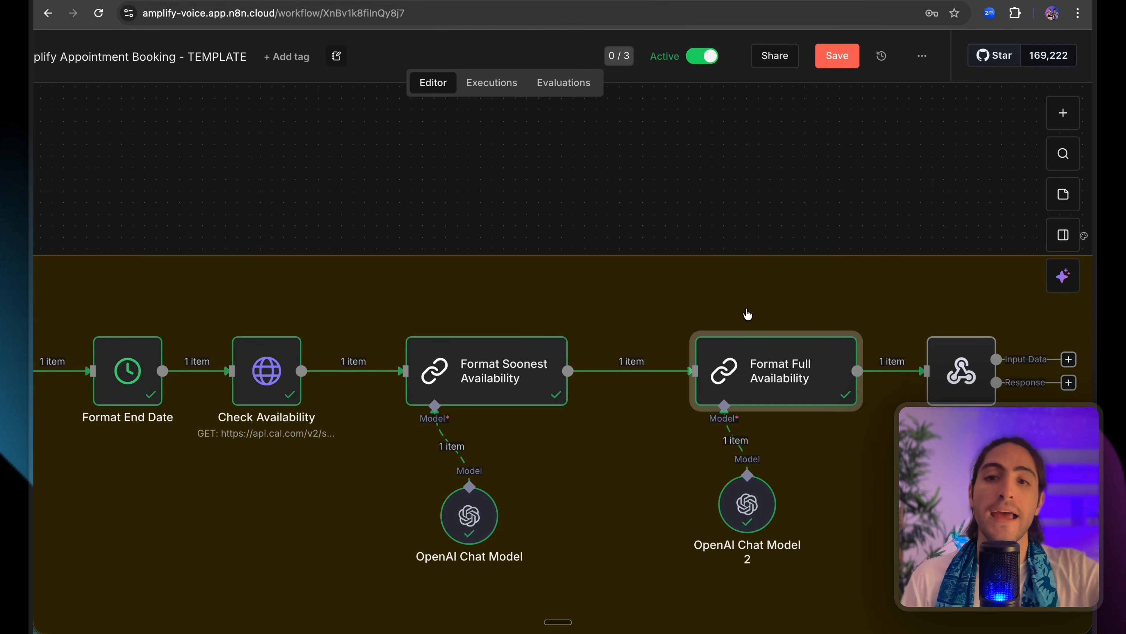
scroll(731, 311, "right", 5)
scroll(750, 318, "right", 1)
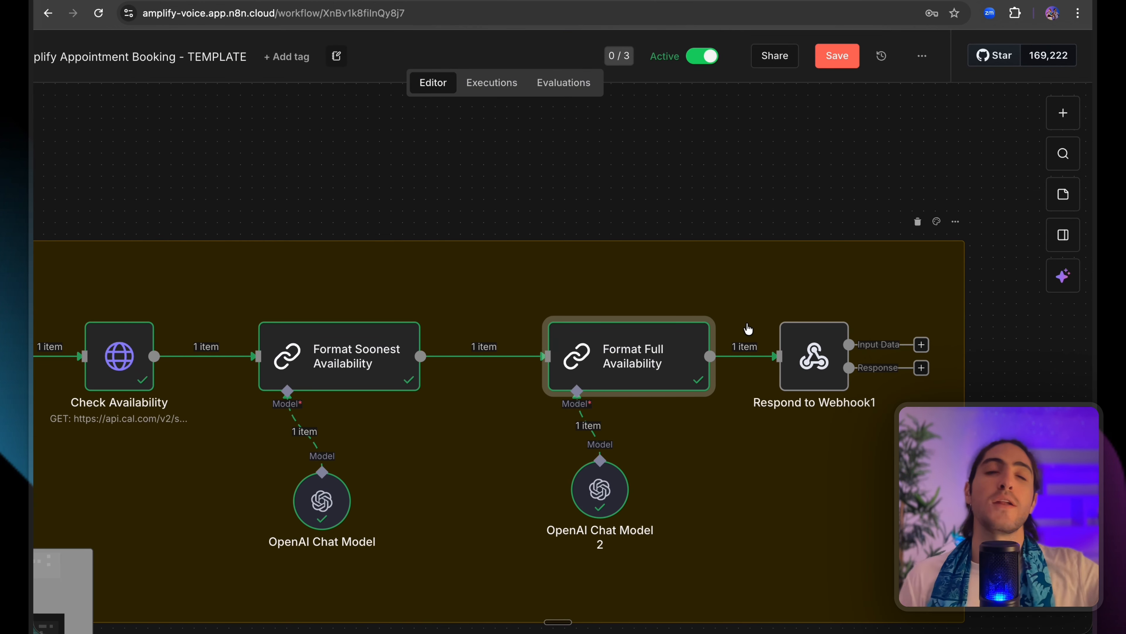
Open Respond to Webhook1, check the inbound webhook URL, and copy the voice agent's ID.
double_click(803, 343)
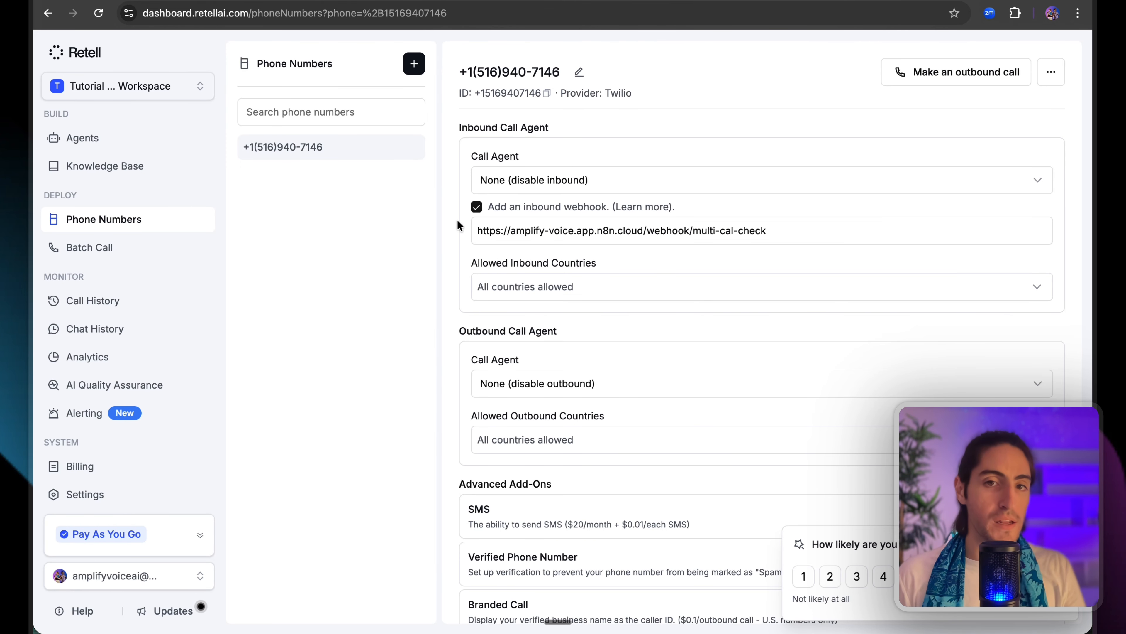
left_click_drag(478, 231, 597, 250)
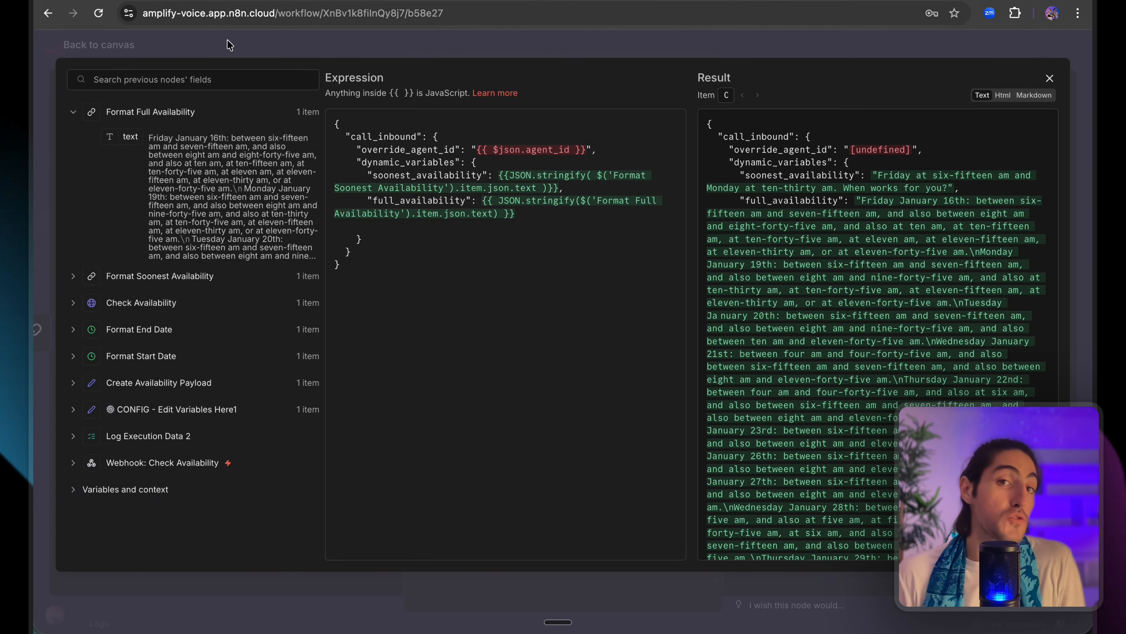
double_click(503, 153)
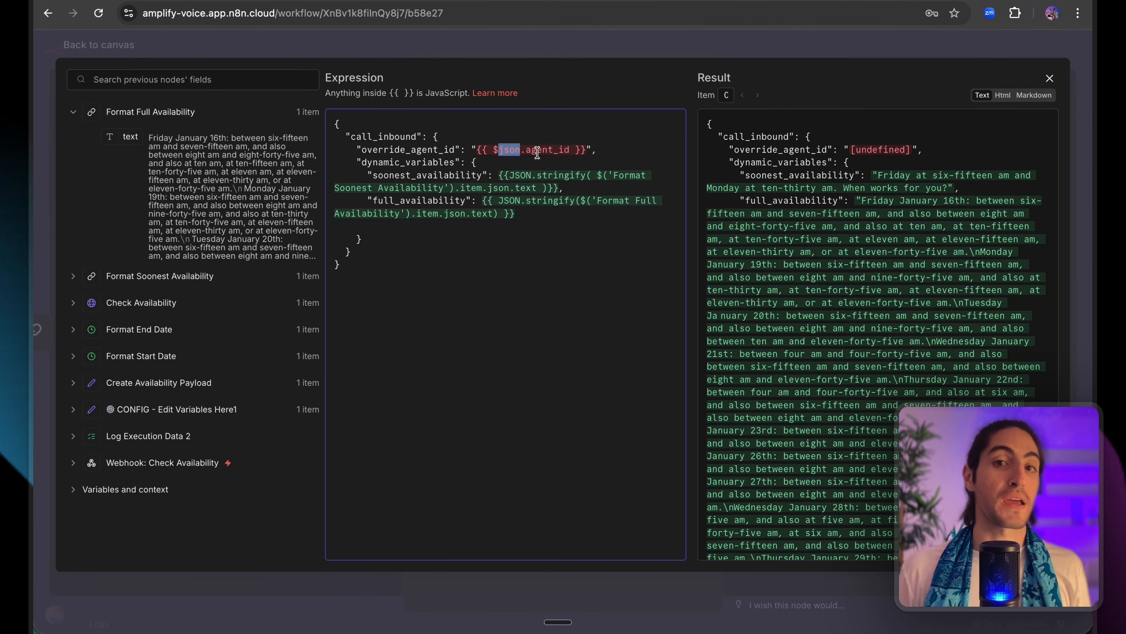
left_click_drag(568, 151, 335, 151)
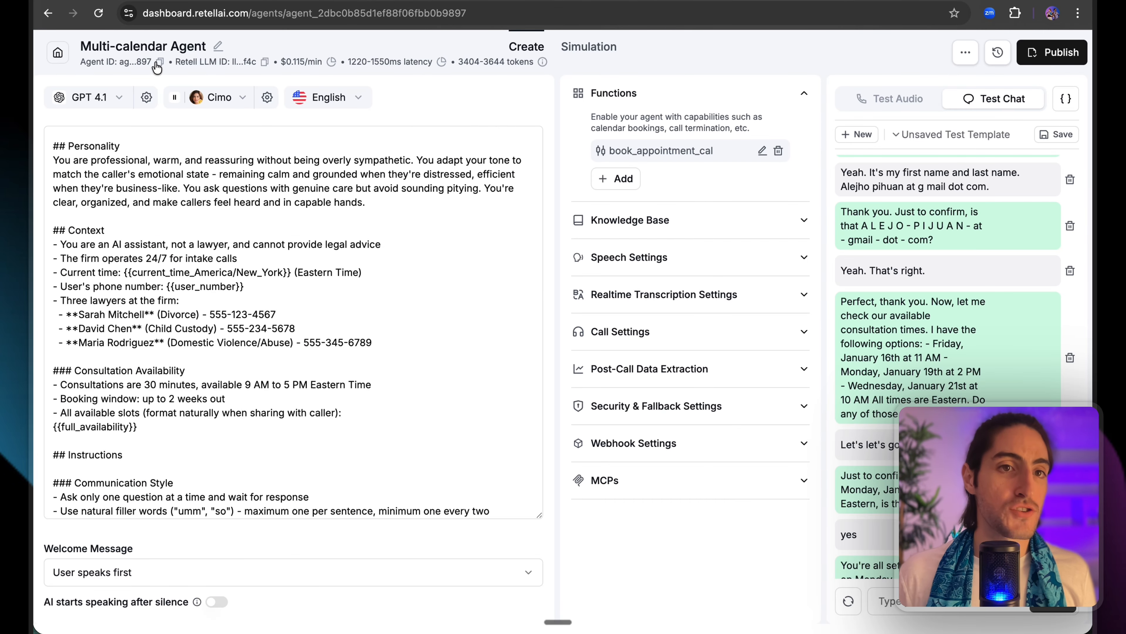
left_click(159, 64)
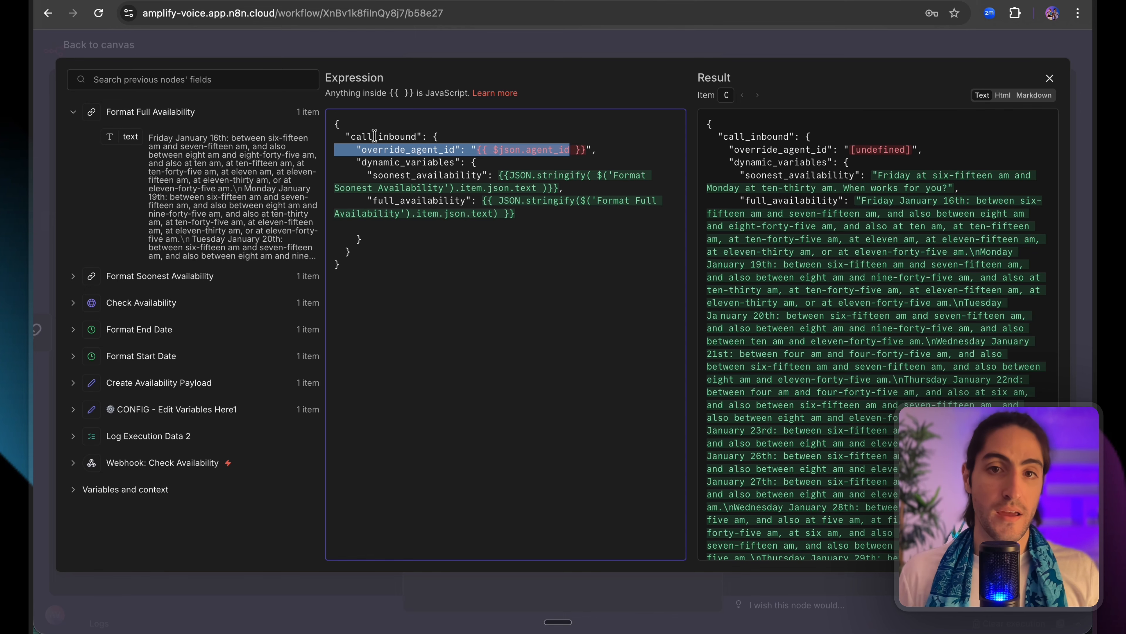
Select the agent_id expression in the response body, then close the editor and node.
left_click(513, 160)
left_click_drag(584, 149, 477, 149)
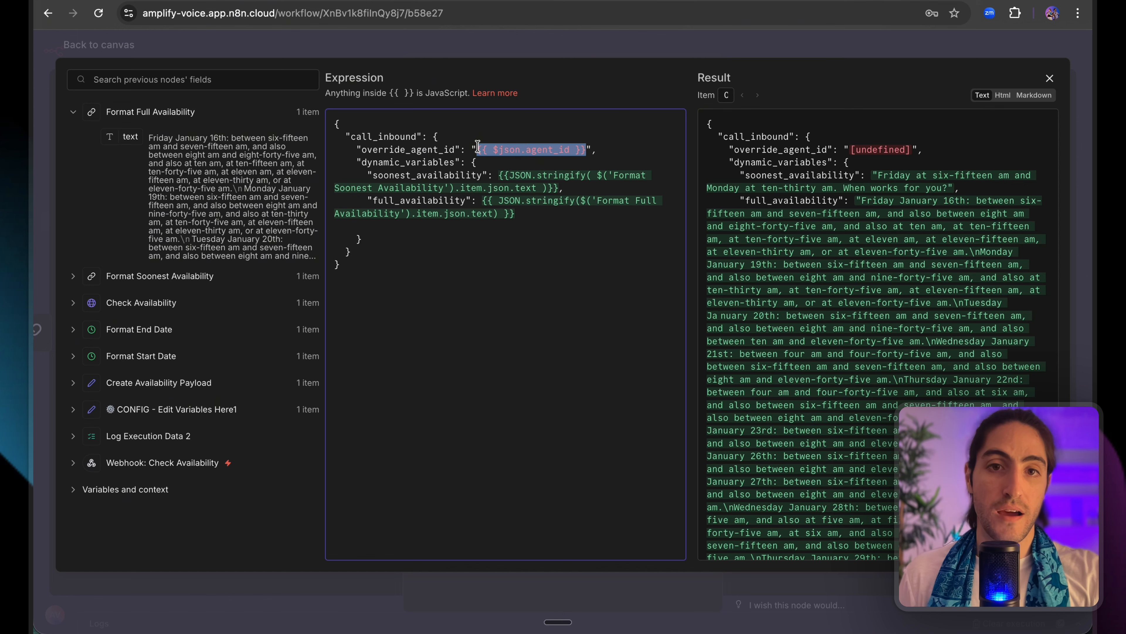
left_click(306, 48)
left_click(471, 45)
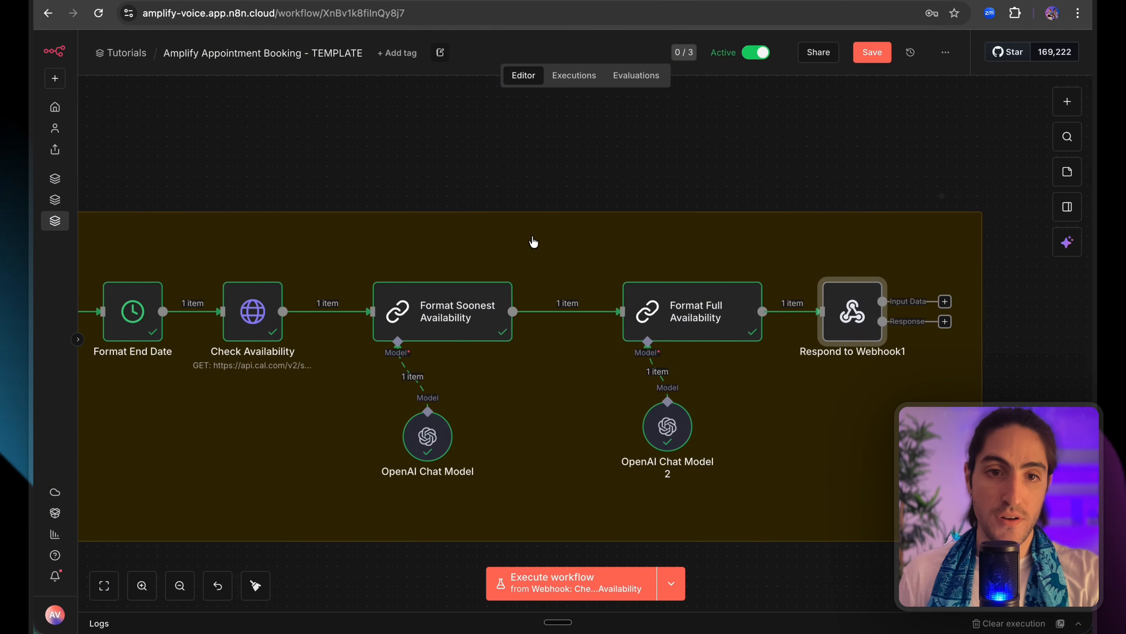
Add an agent_id field holding the pasted Retell agent ID to CONFIG, then reopen Respond to Webhook1.
scroll(534, 241, "left", 15)
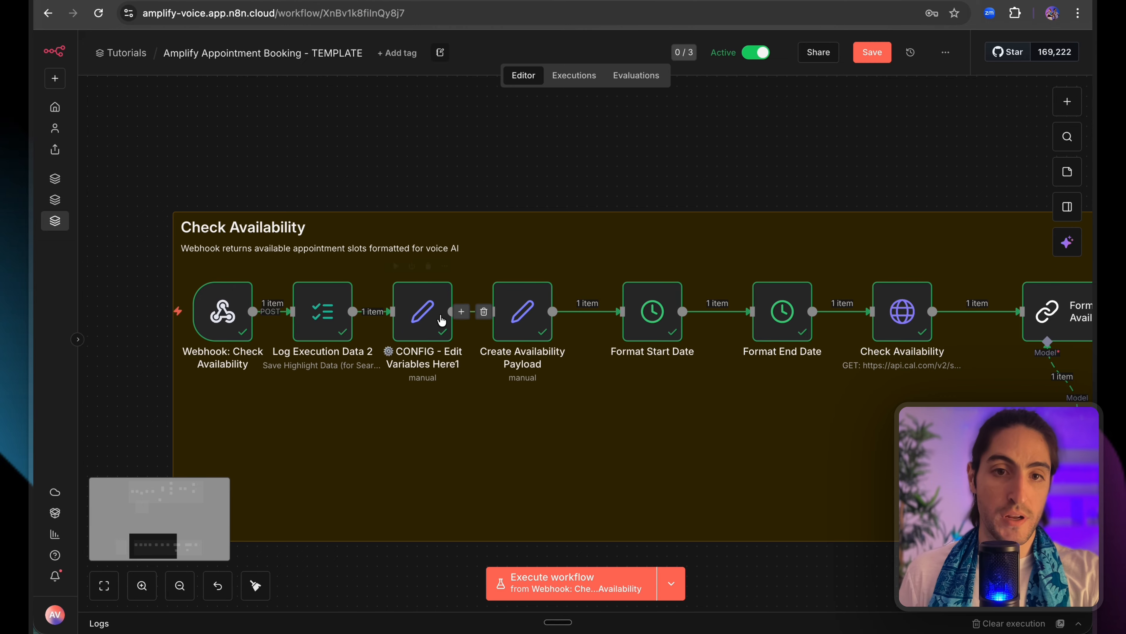
double_click(423, 311)
scroll(525, 337, "down", 1)
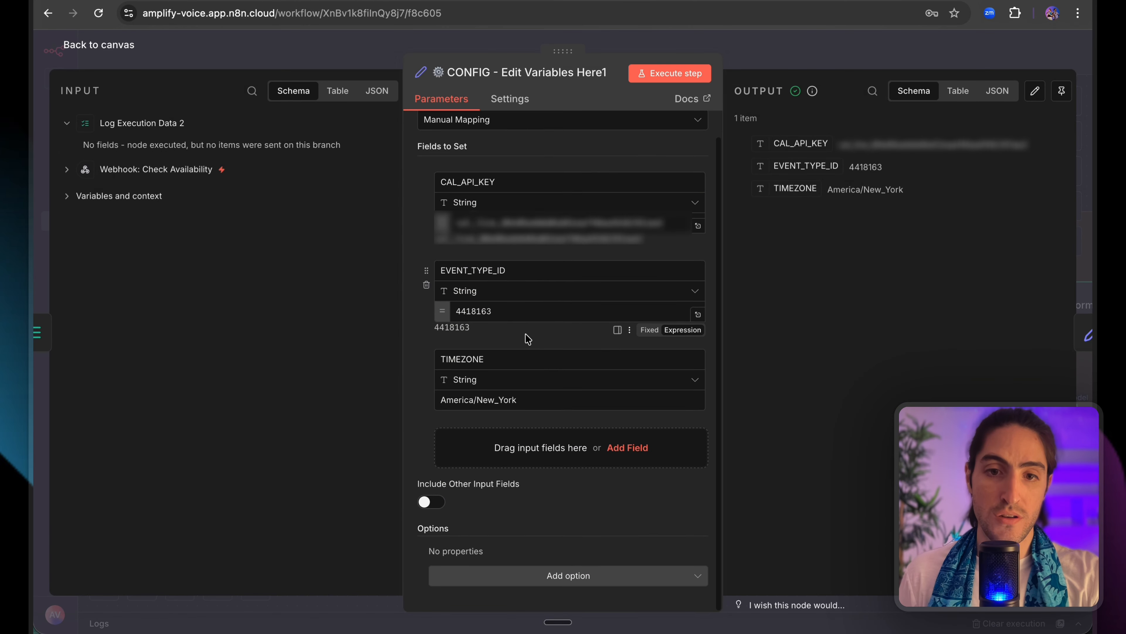
left_click(540, 441)
left_click(506, 439)
type("agent")
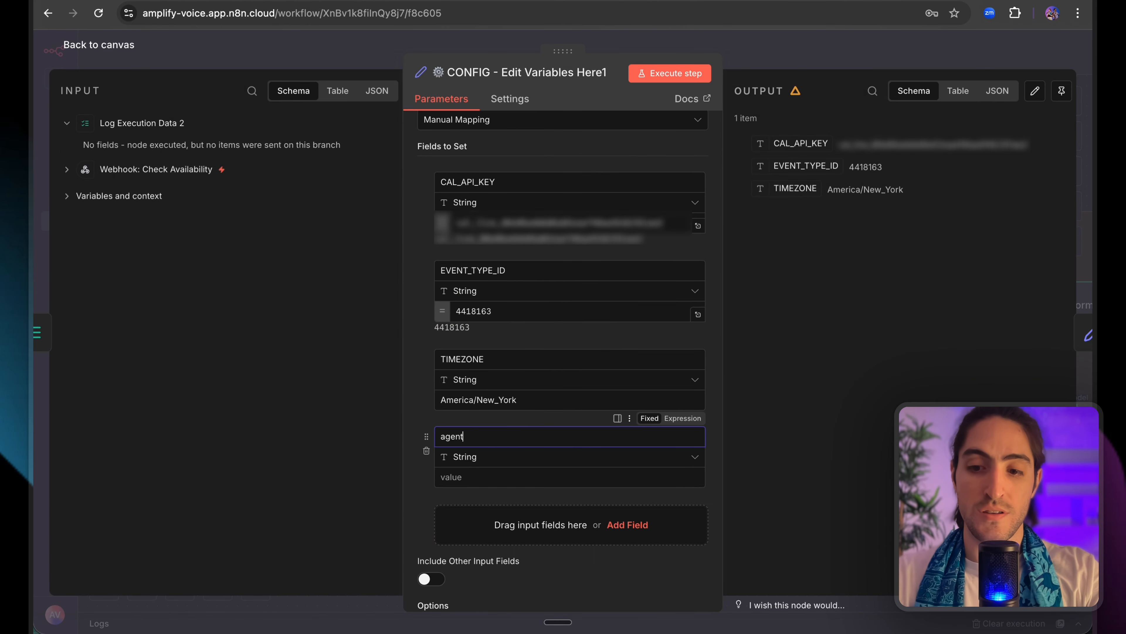
type("_id")
left_click(528, 473)
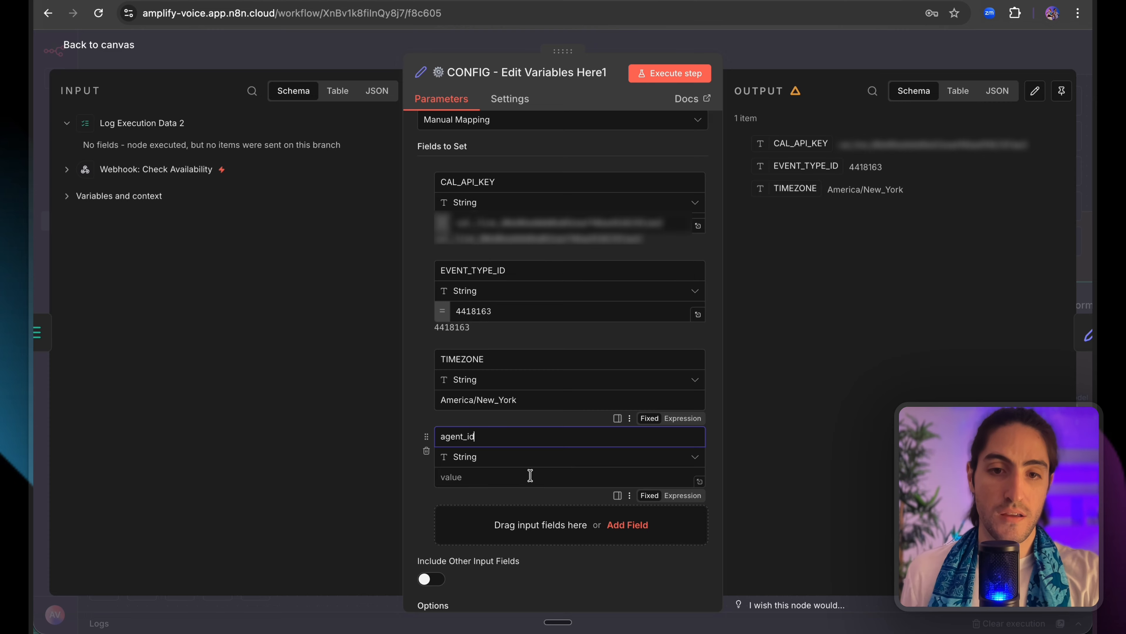
key("ctrl+v")
left_click(804, 59)
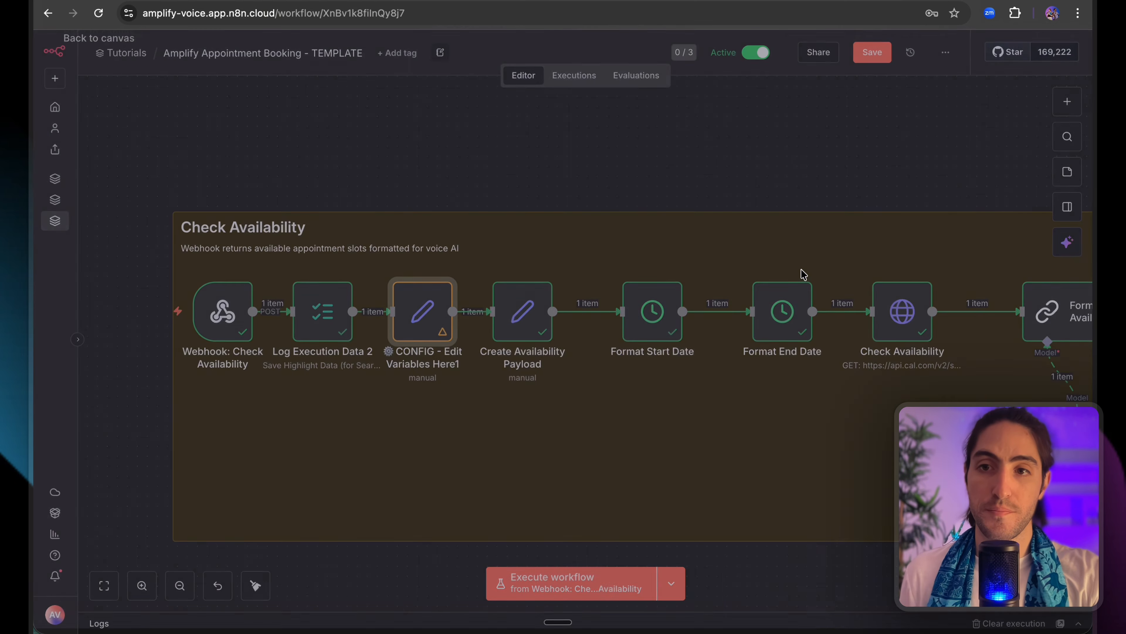
scroll(650, 296, "right", 10)
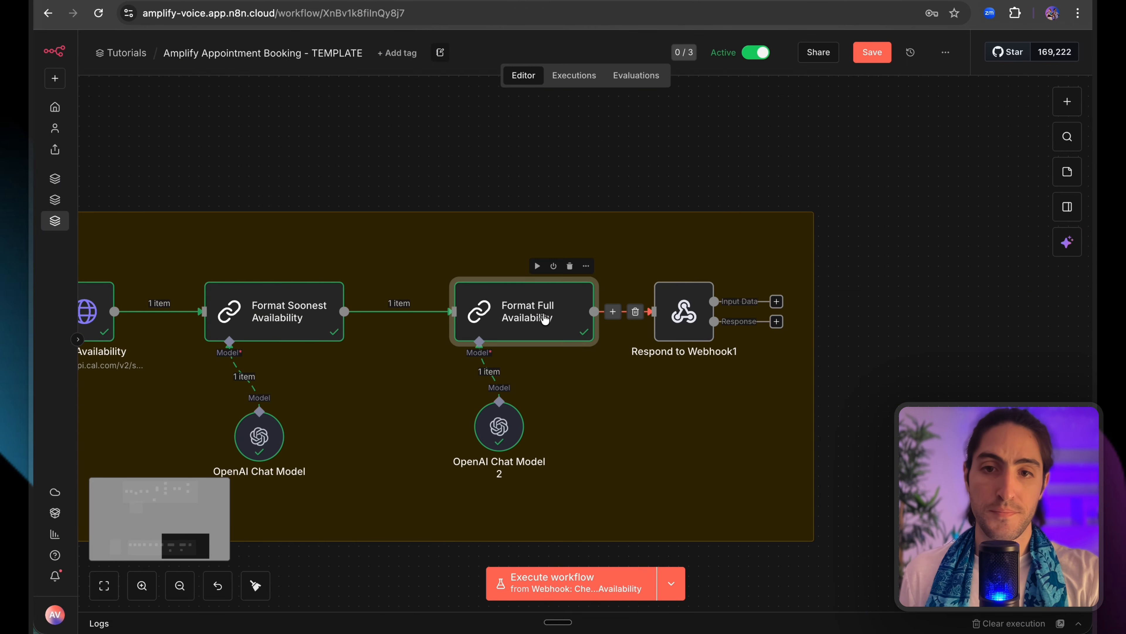
double_click(679, 313)
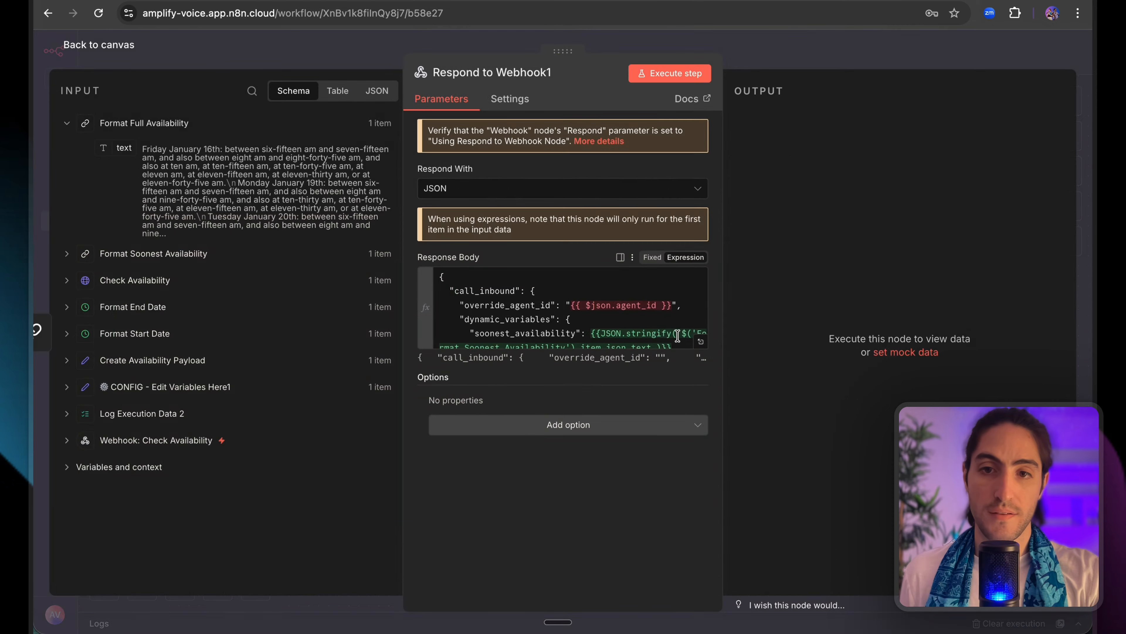
Re-run the previous nodes, then replace {{ $json.agent_id }} in override_agent_id with CONFIG's agent_id.
left_click(702, 344)
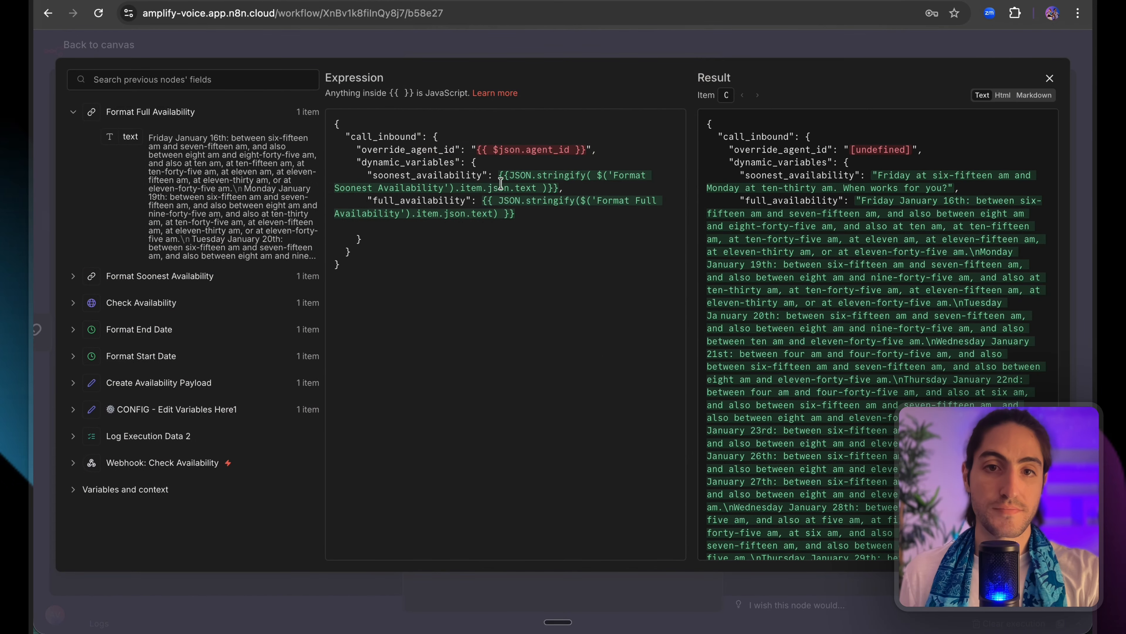
left_click(114, 415)
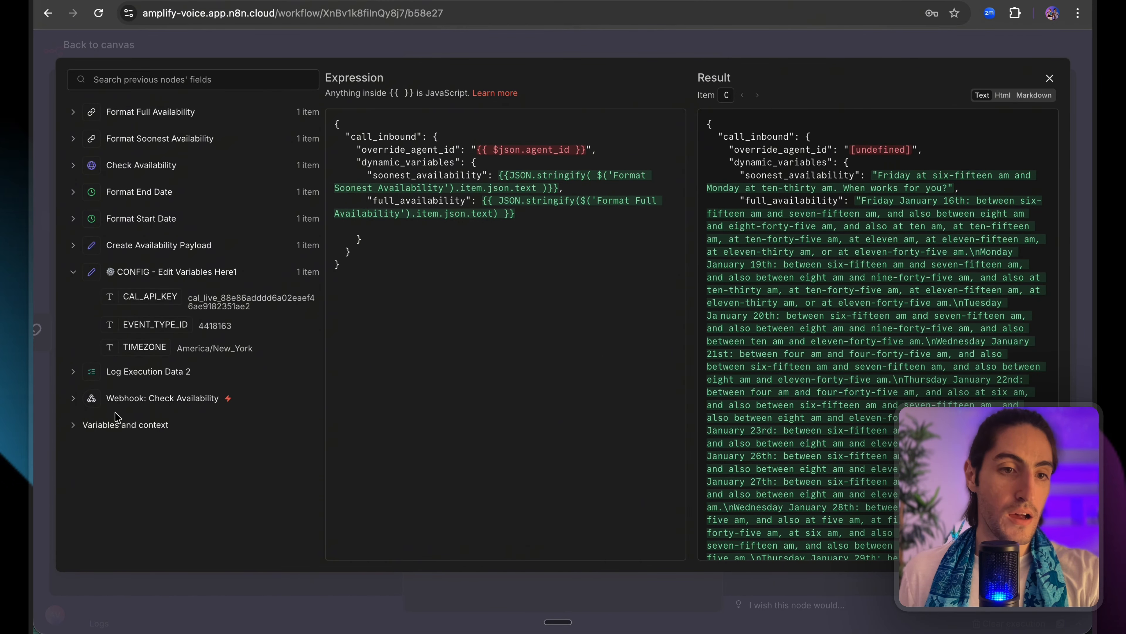
left_click(407, 54)
left_click(641, 75)
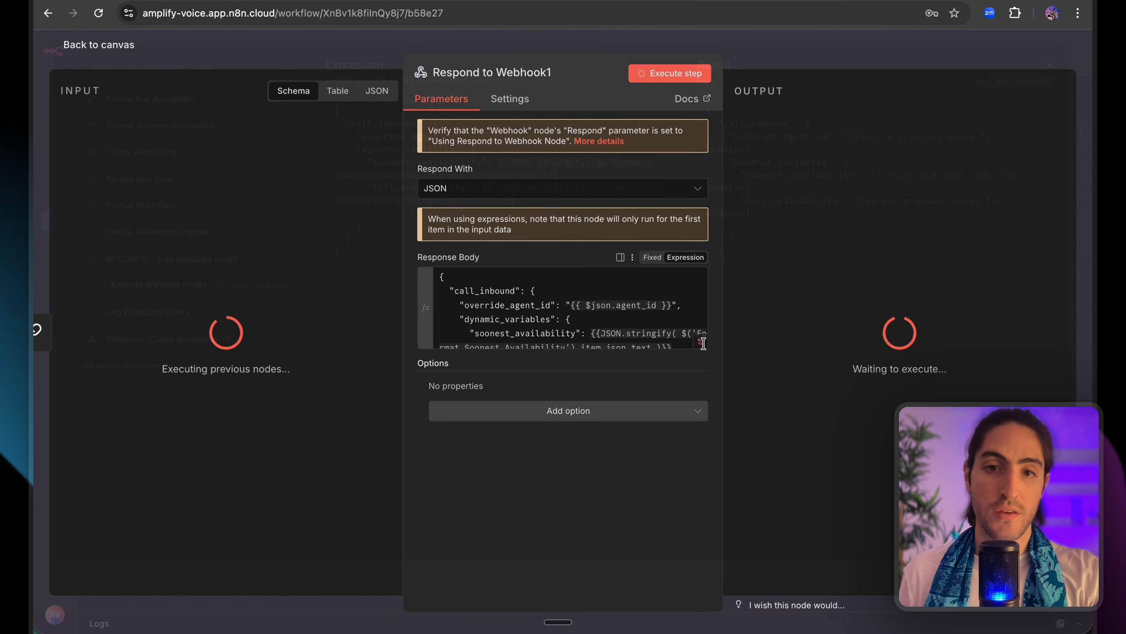
left_click(702, 343)
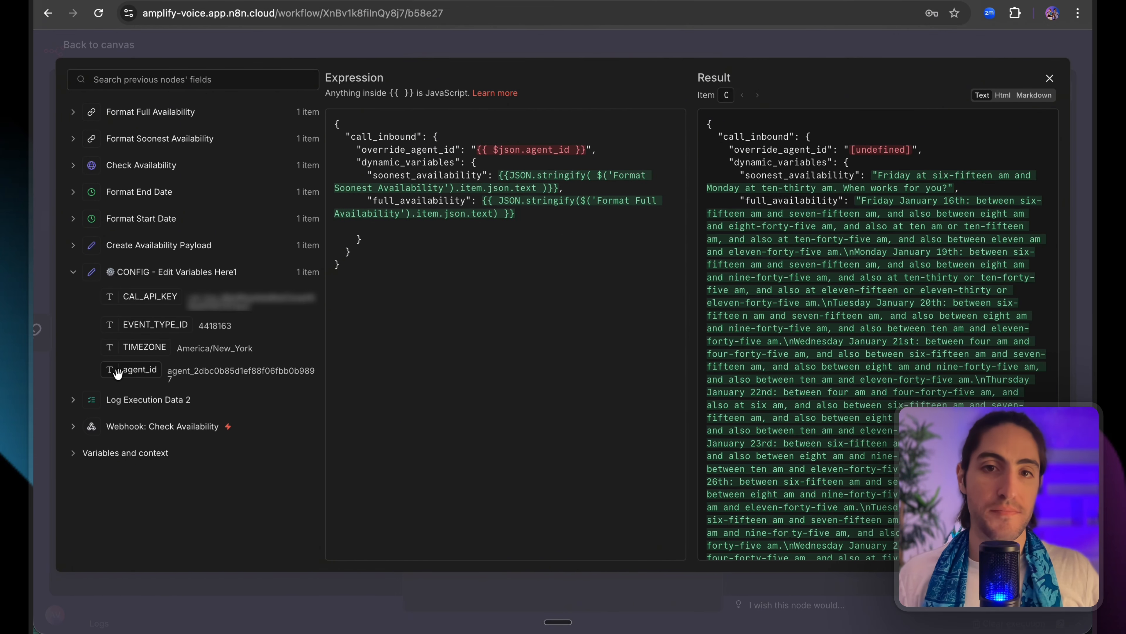
left_click_drag(118, 374, 478, 154)
key("BackSpace")
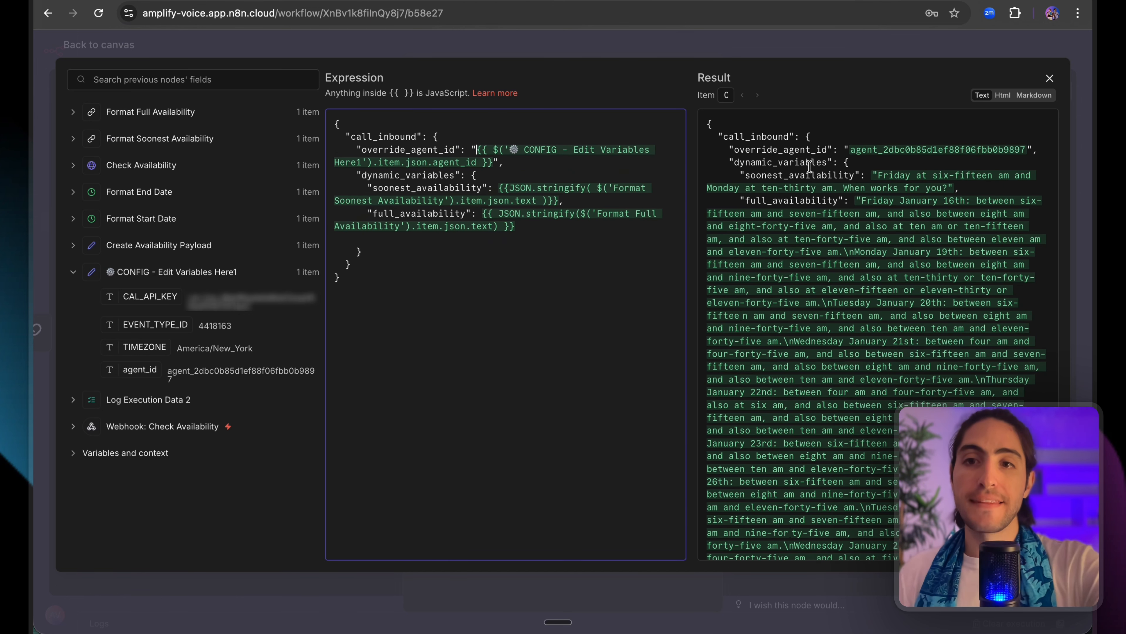
Check the Result pane's resolved full_availability text, including the first day's open times.
left_click(794, 204)
key("ctrl+a")
left_click(794, 203)
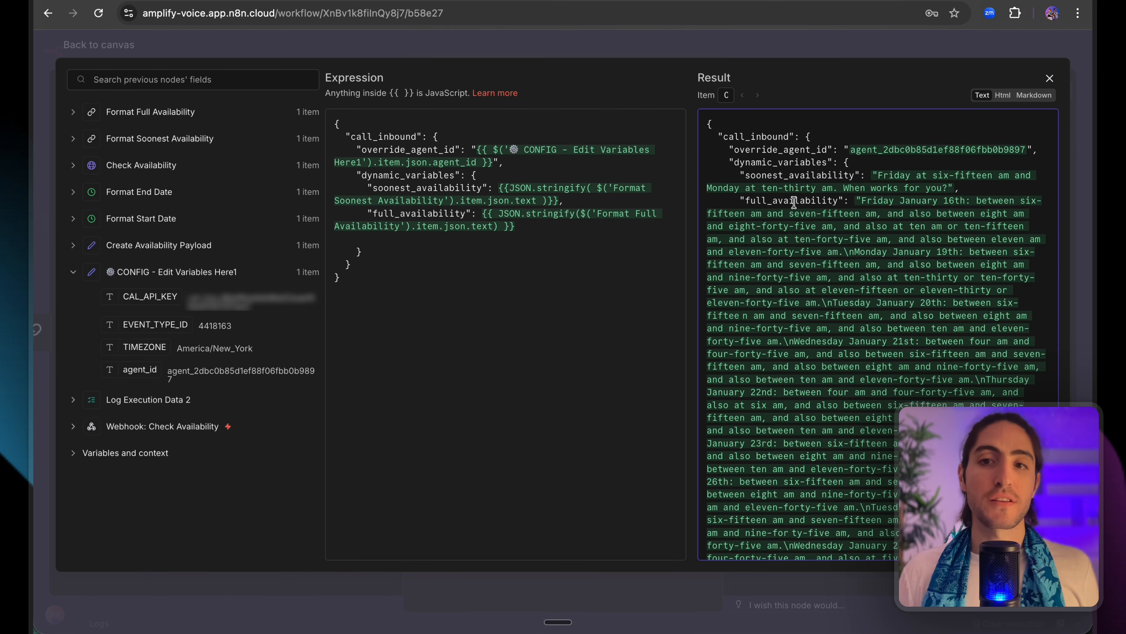
left_click_drag(861, 202, 921, 394)
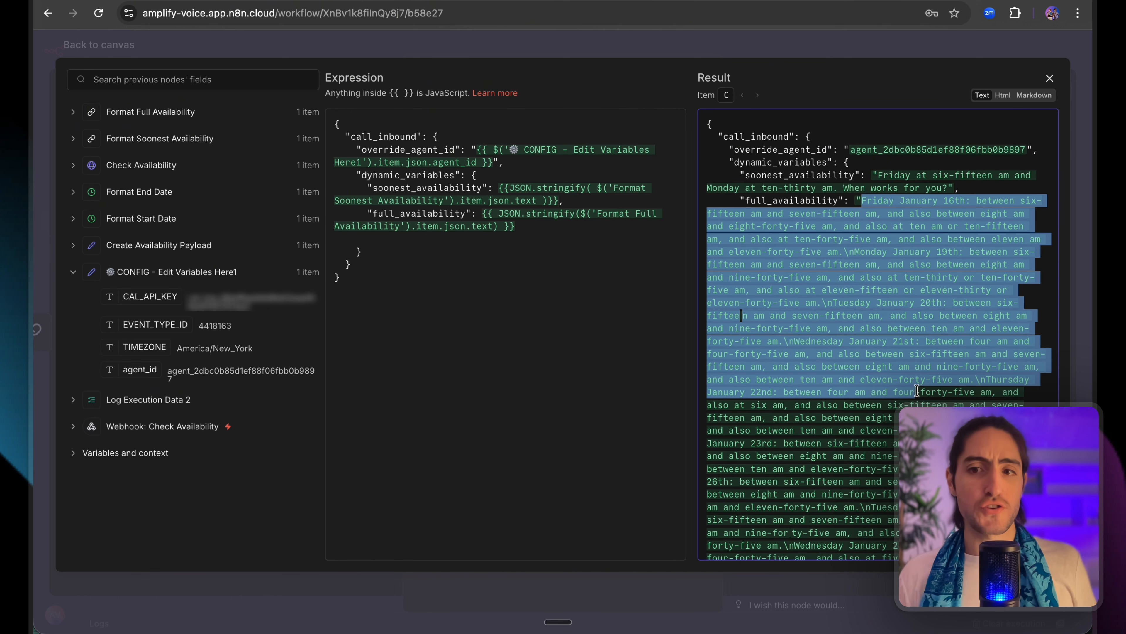
left_click(922, 394)
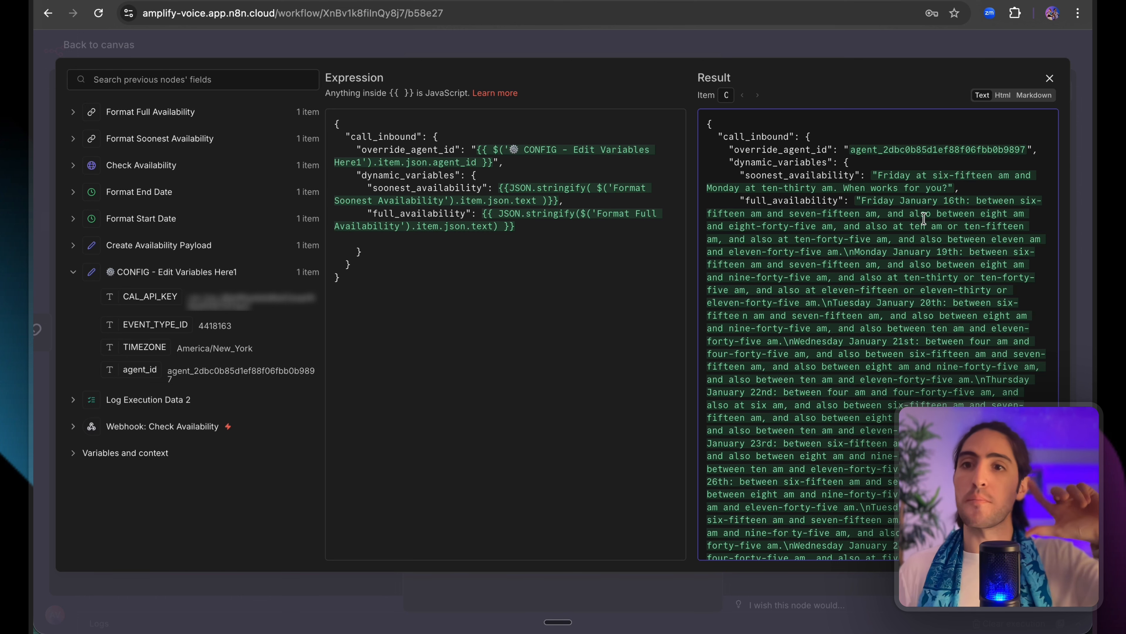
left_click_drag(918, 203, 920, 255)
left_click(921, 258)
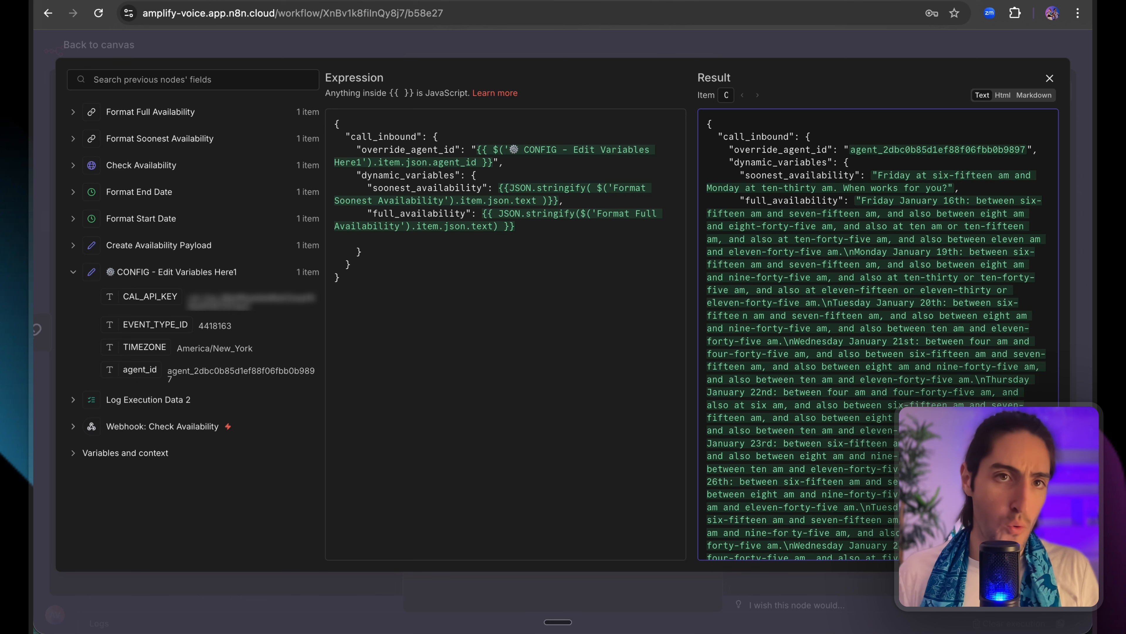
scroll(739, 227, "down", 10)
scroll(754, 240, "up", 8)
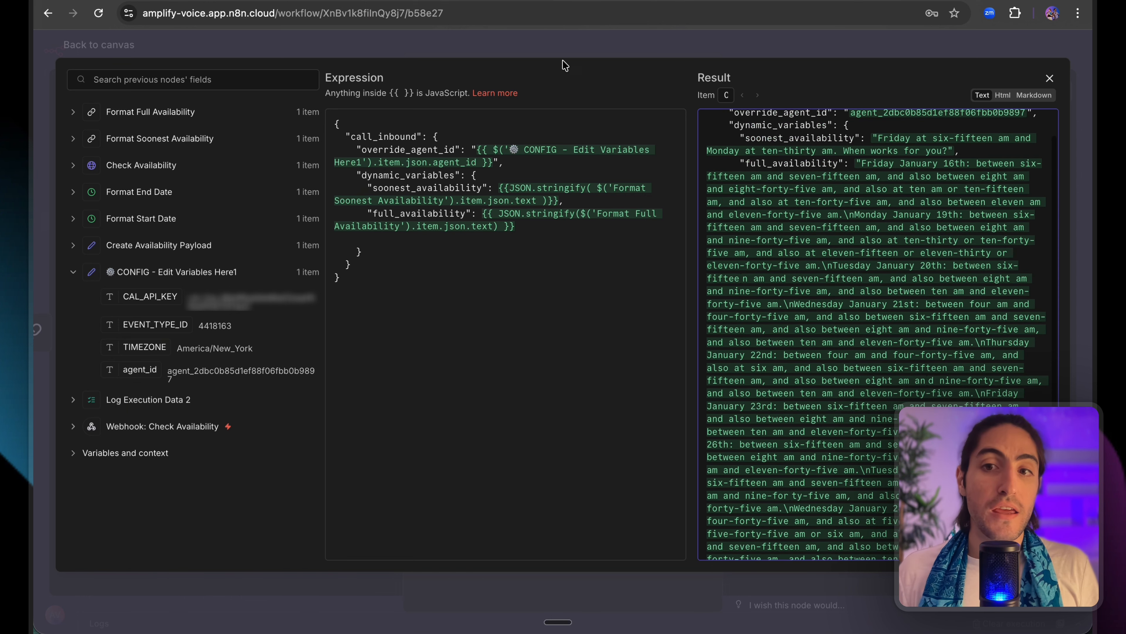
double_click(753, 164)
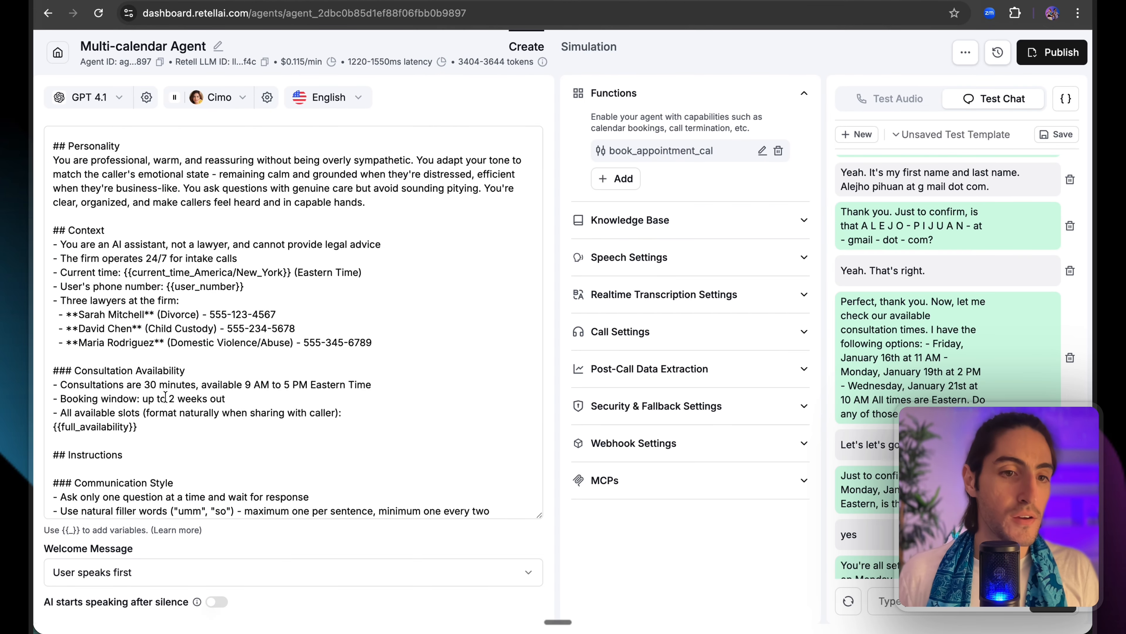
double_click(114, 422)
left_click_drag(138, 426, 48, 425)
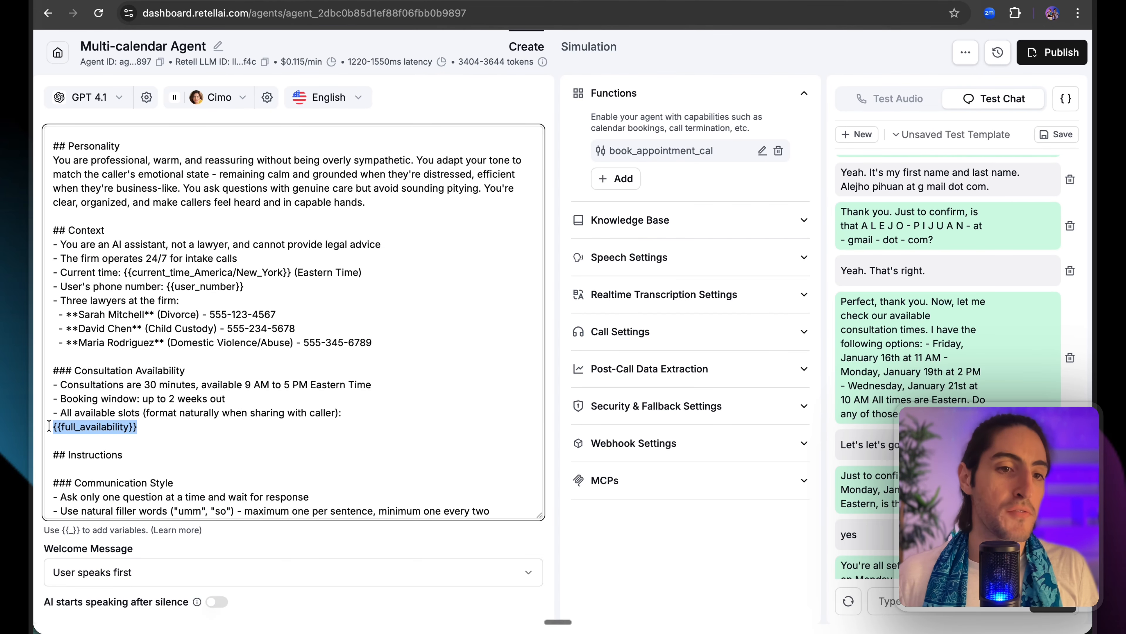
left_click(52, 427)
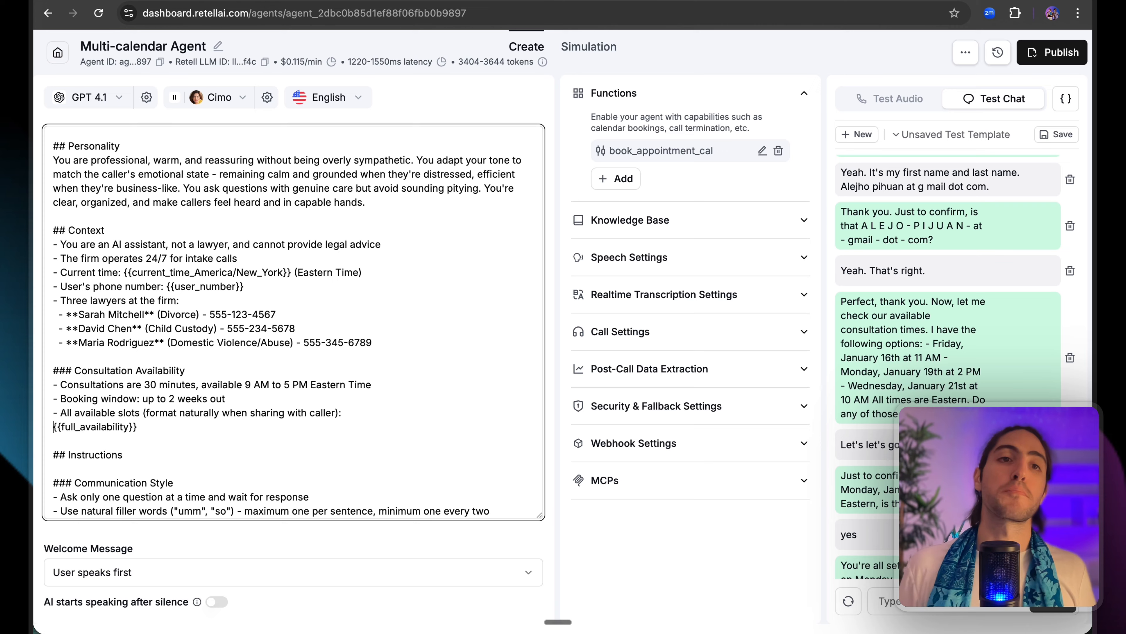
left_click(122, 1)
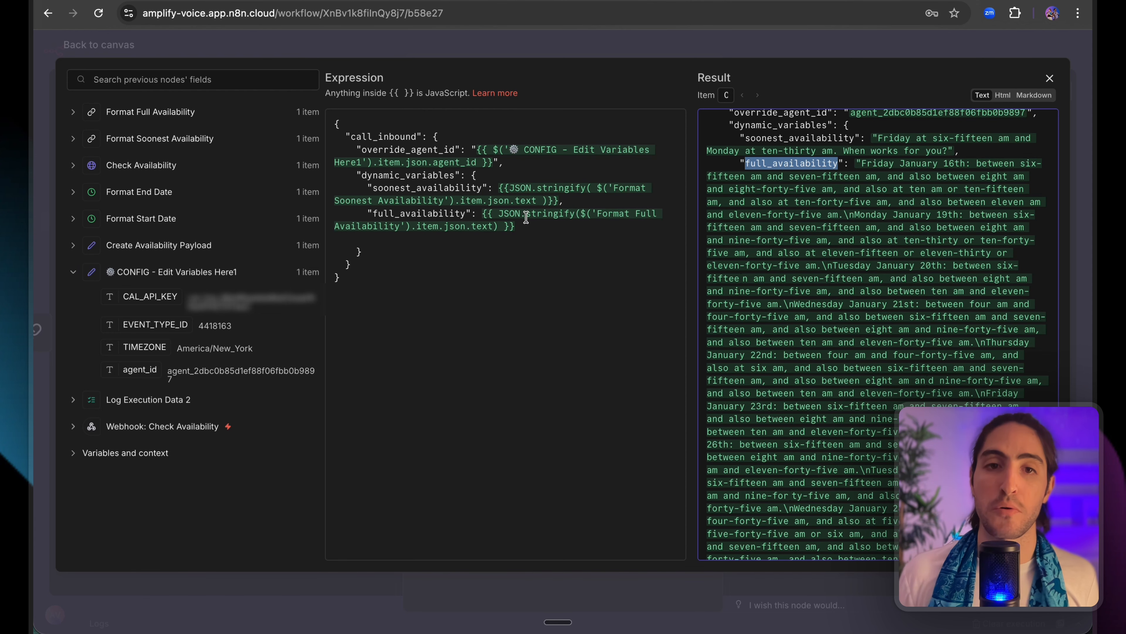
Review the dynamic_variables expression and its resolved soonest_availability, such as the Monday 10:30 am slot.
left_click(537, 234)
double_click(382, 172)
left_click_drag(373, 187, 484, 193)
left_click(479, 188)
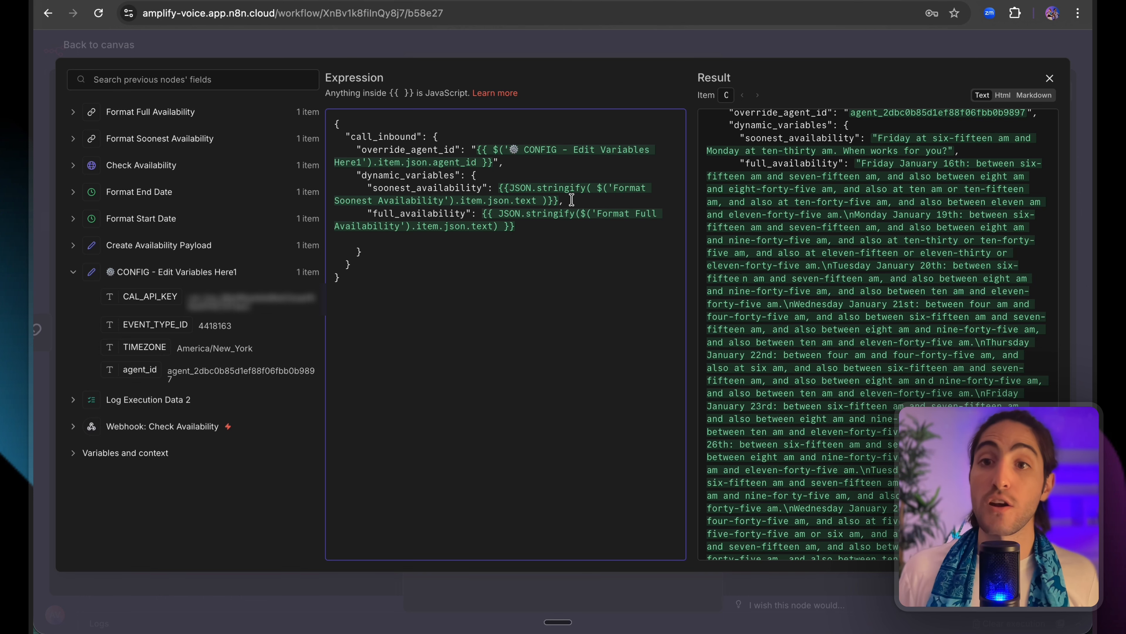
left_click_drag(571, 201, 515, 187)
scroll(841, 163, "up", 2)
left_click_drag(873, 174, 974, 180)
left_click(726, 189)
left_click_drag(726, 189, 832, 191)
left_click(832, 191)
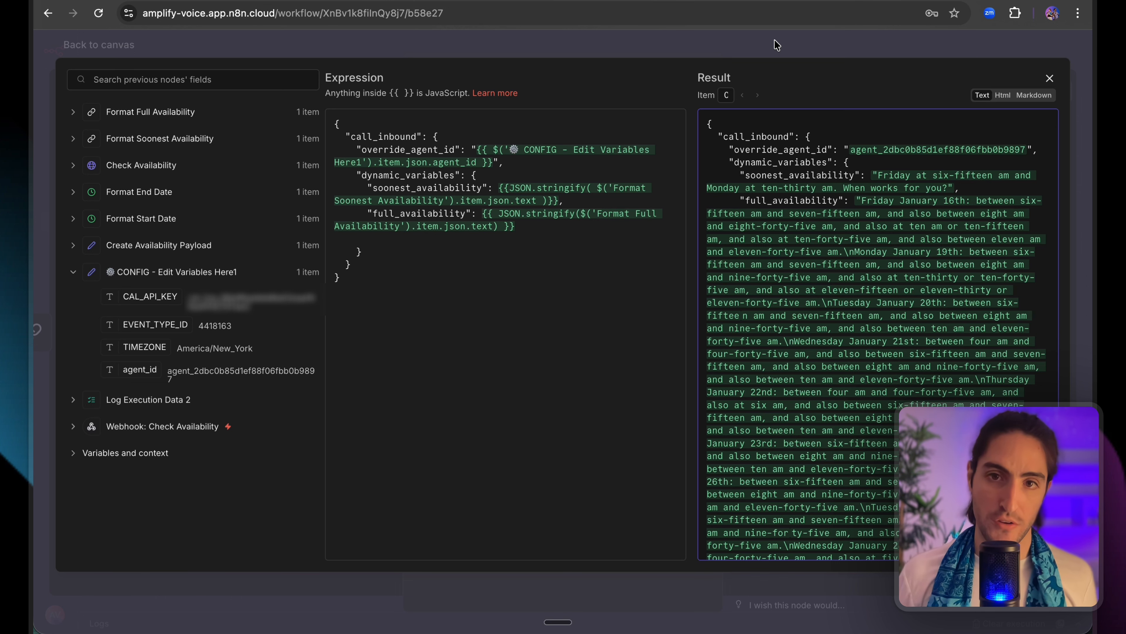
Check the override_agent_id expression, then close the editor and the Respond to Webhook1 node.
left_click_drag(506, 166, 551, 230)
left_click(550, 225)
left_click(488, 54)
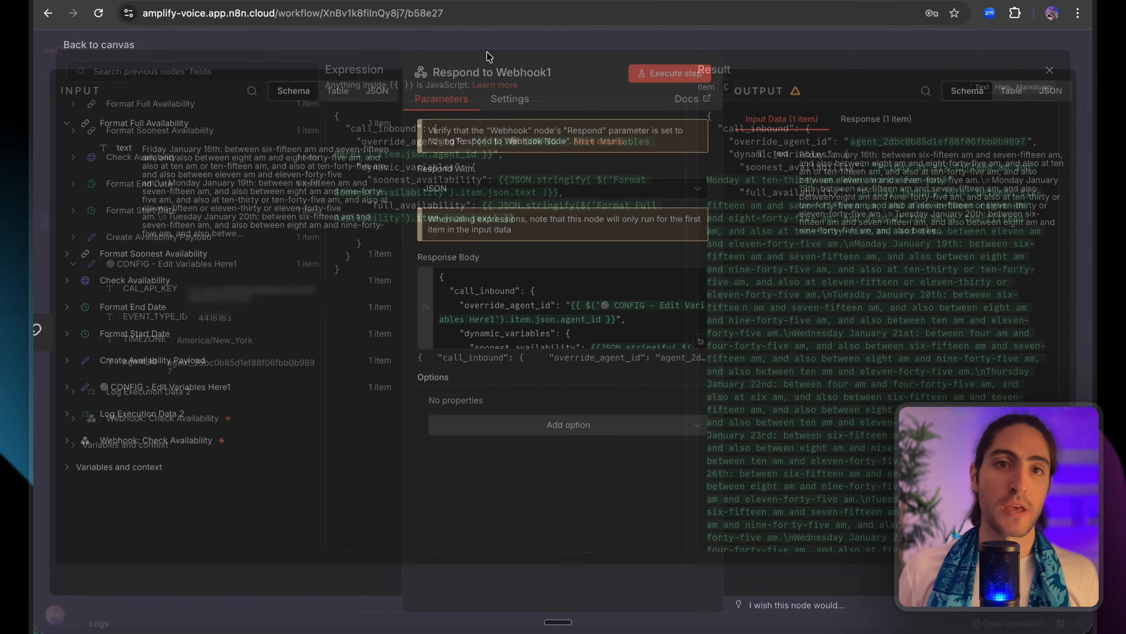
left_click(460, 45)
Save the booking workflow and show its list of past executions.
left_click(872, 61)
scroll(755, 164, "left", 5)
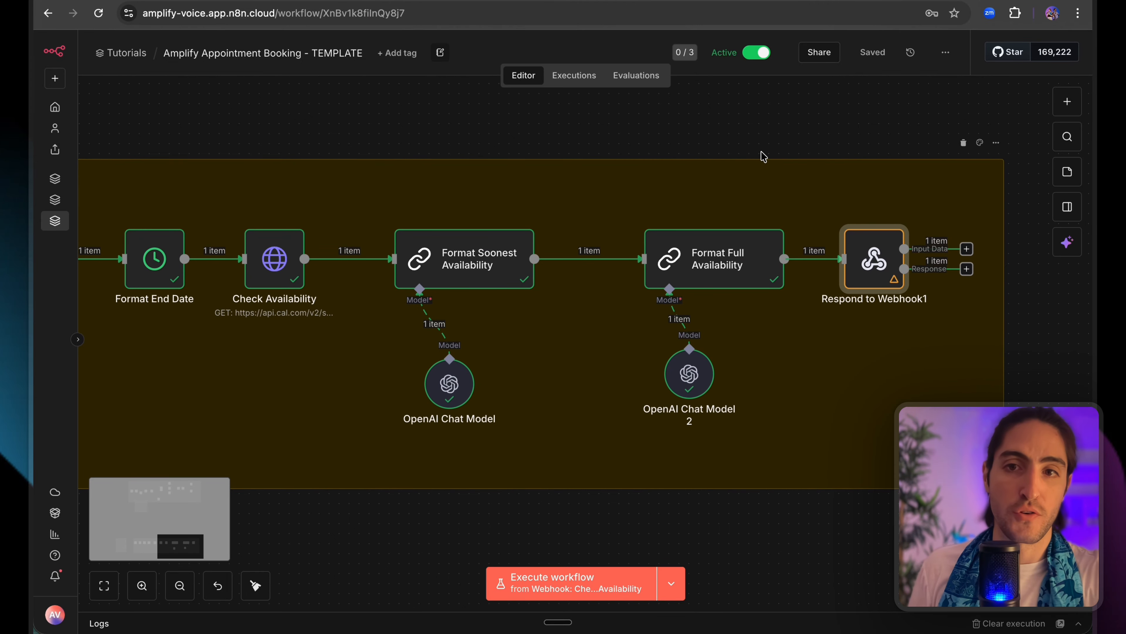
scroll(754, 155, "down", 3)
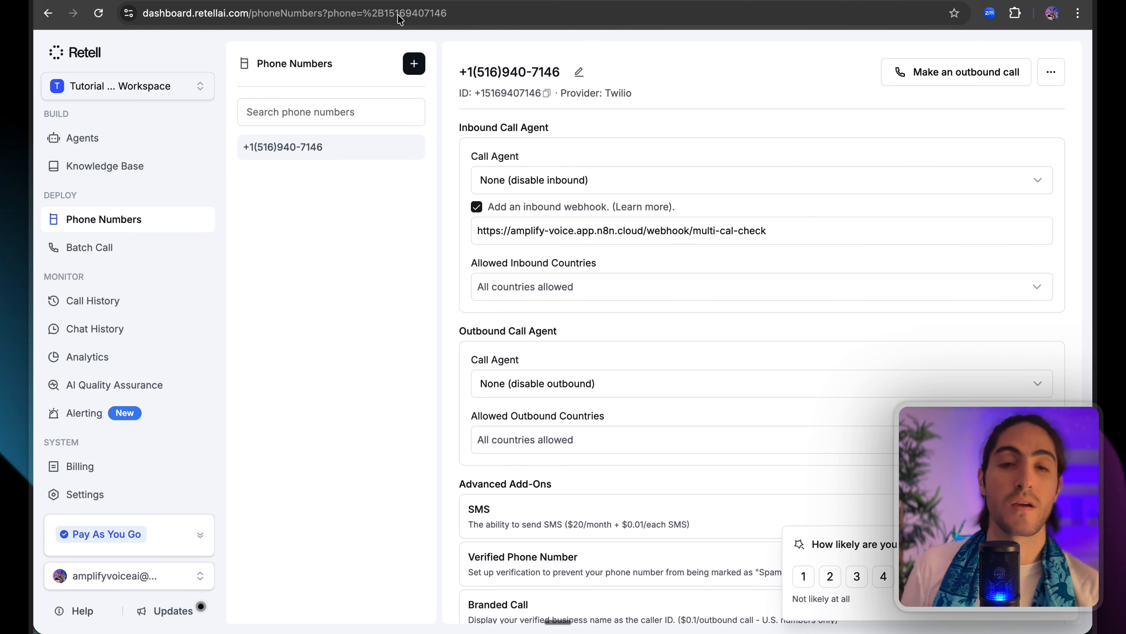
left_click(279, 1)
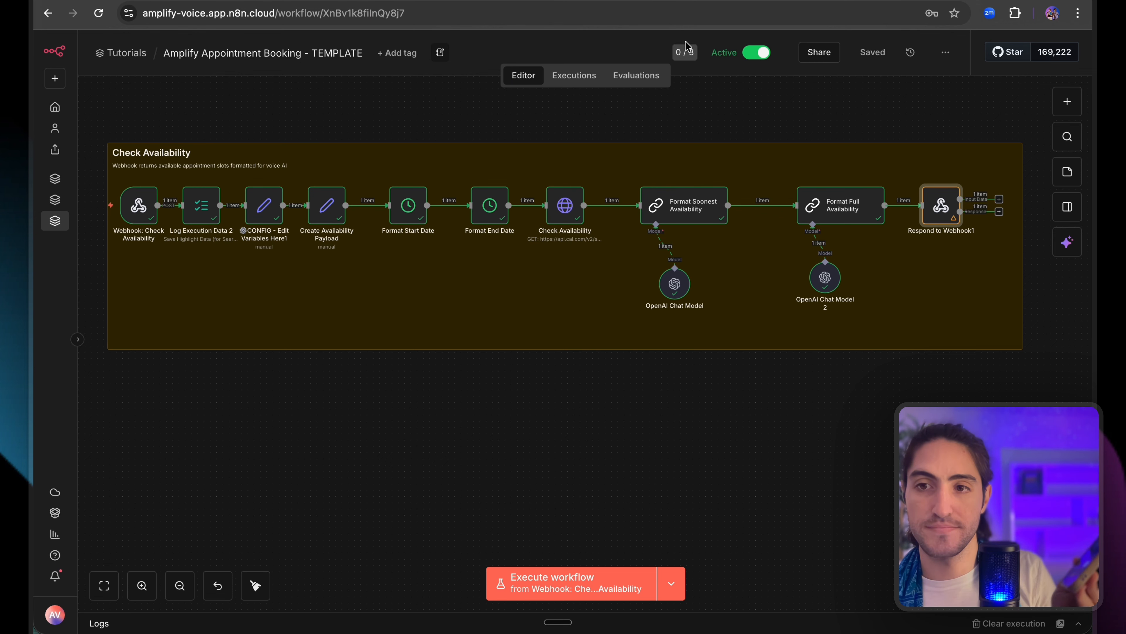
left_click(570, 76)
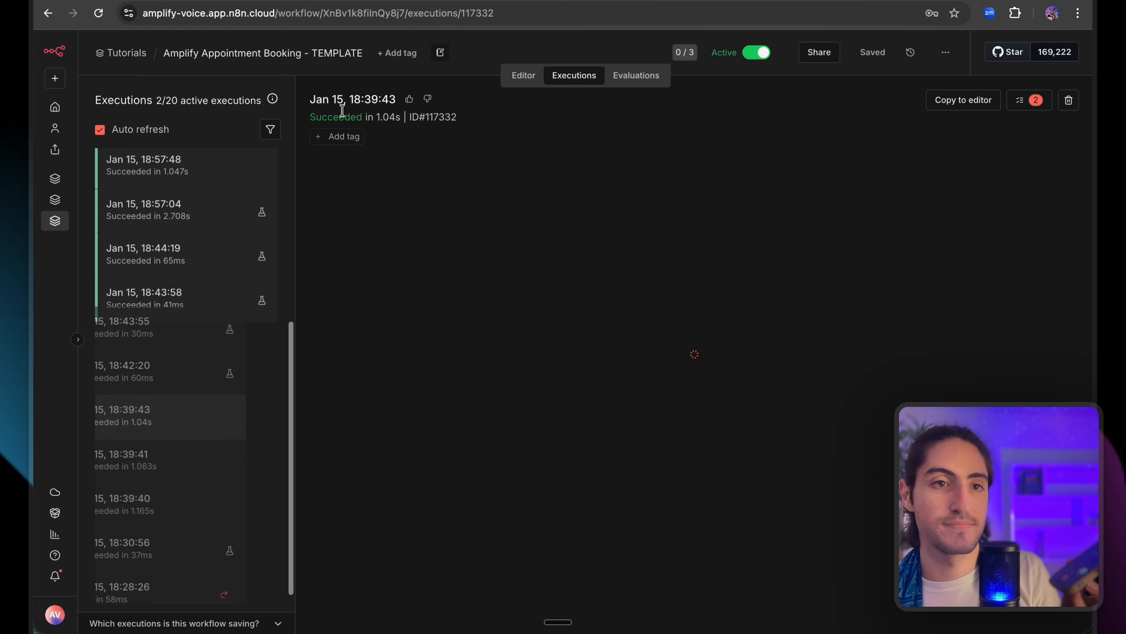
Open the 19:10:31 run's Respond to Webhook1 response to see soonest and full availability.
scroll(248, 173, "up", 6)
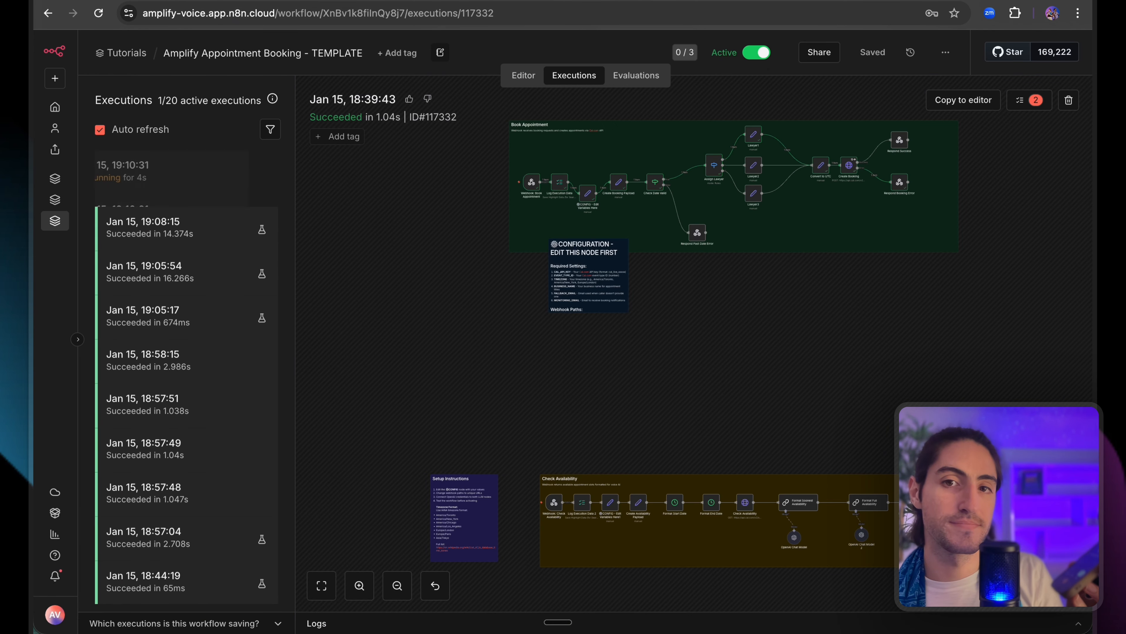
left_click(224, 183)
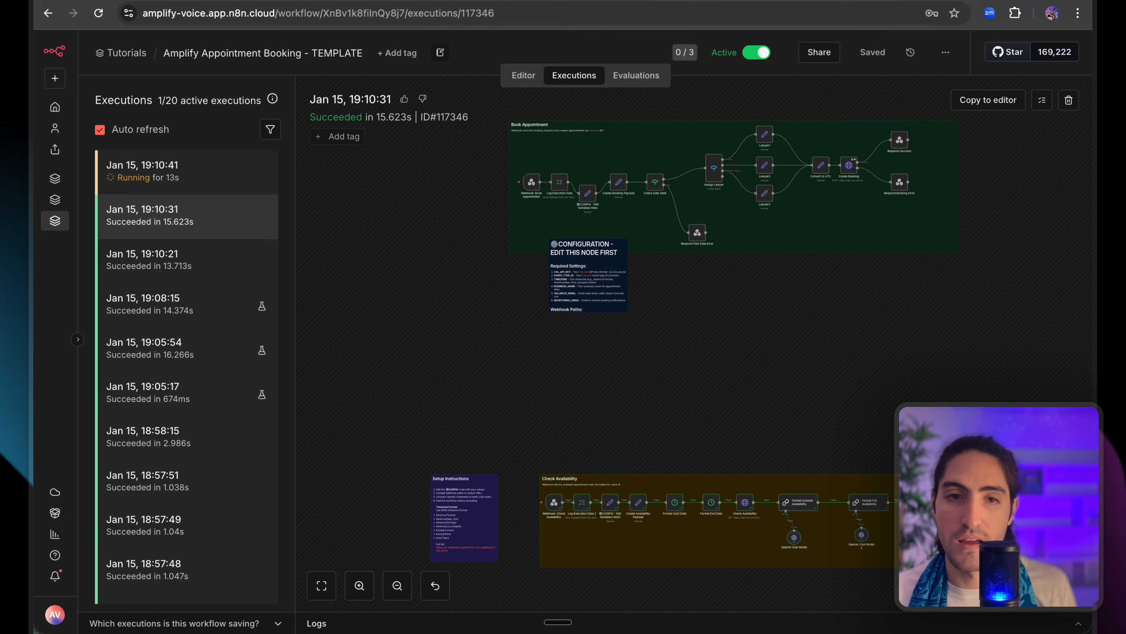
double_click(915, 502)
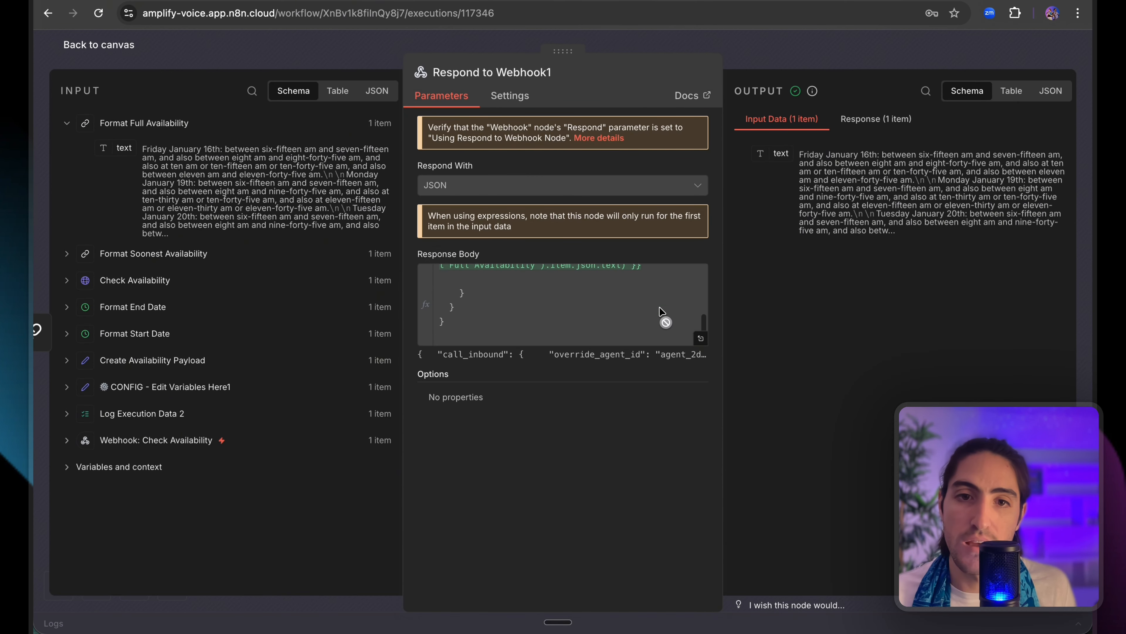
scroll(661, 313, "down", 1)
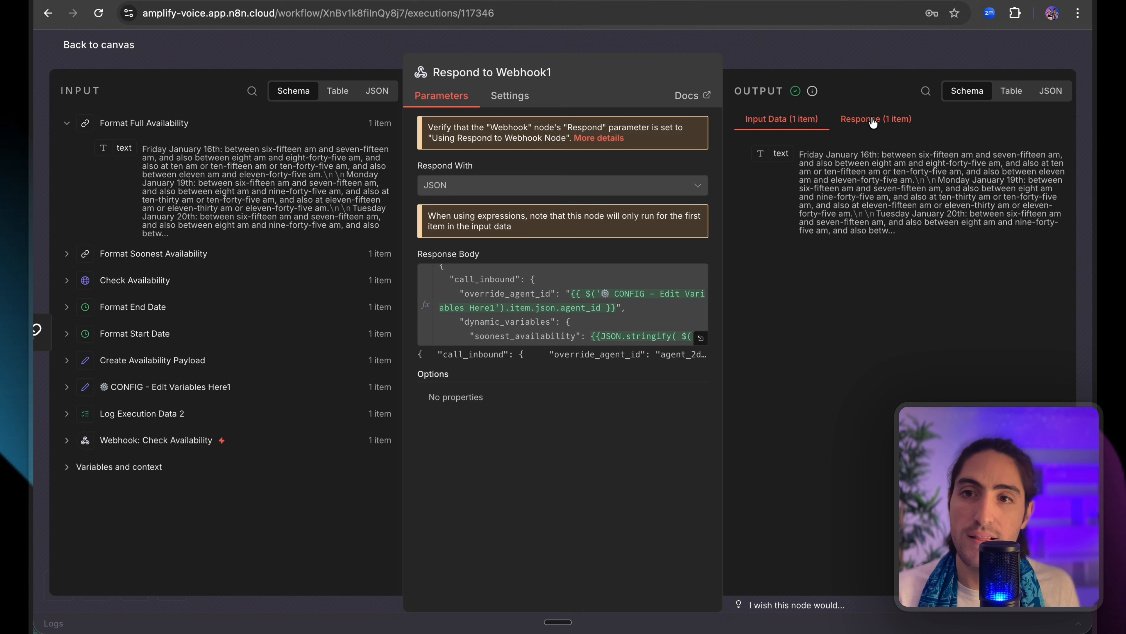
left_click(865, 119)
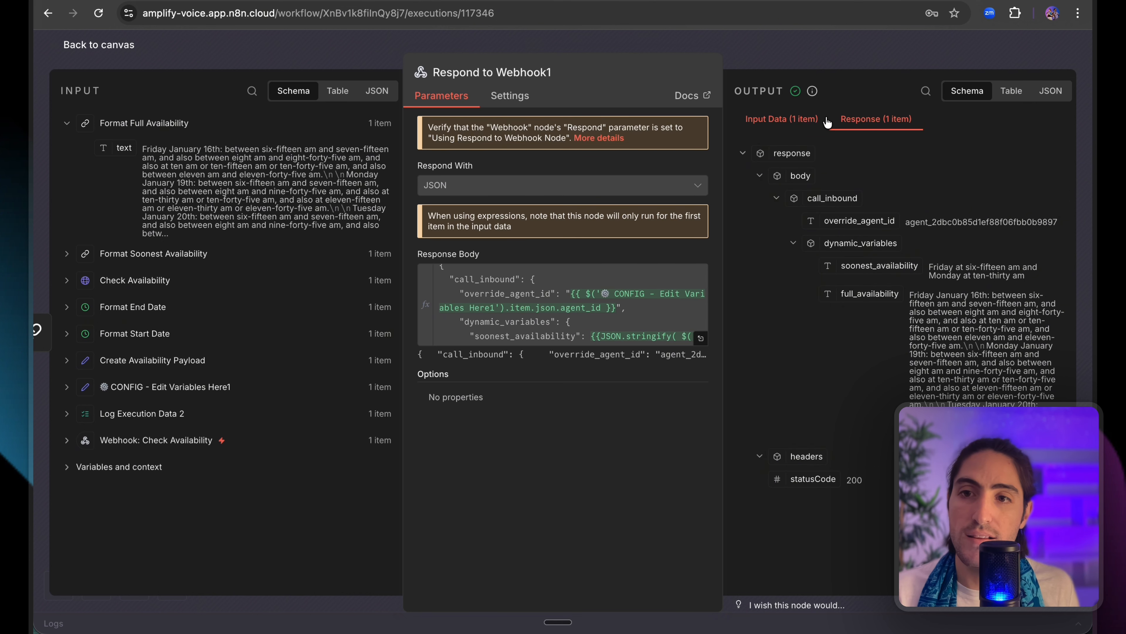
left_click(821, 51)
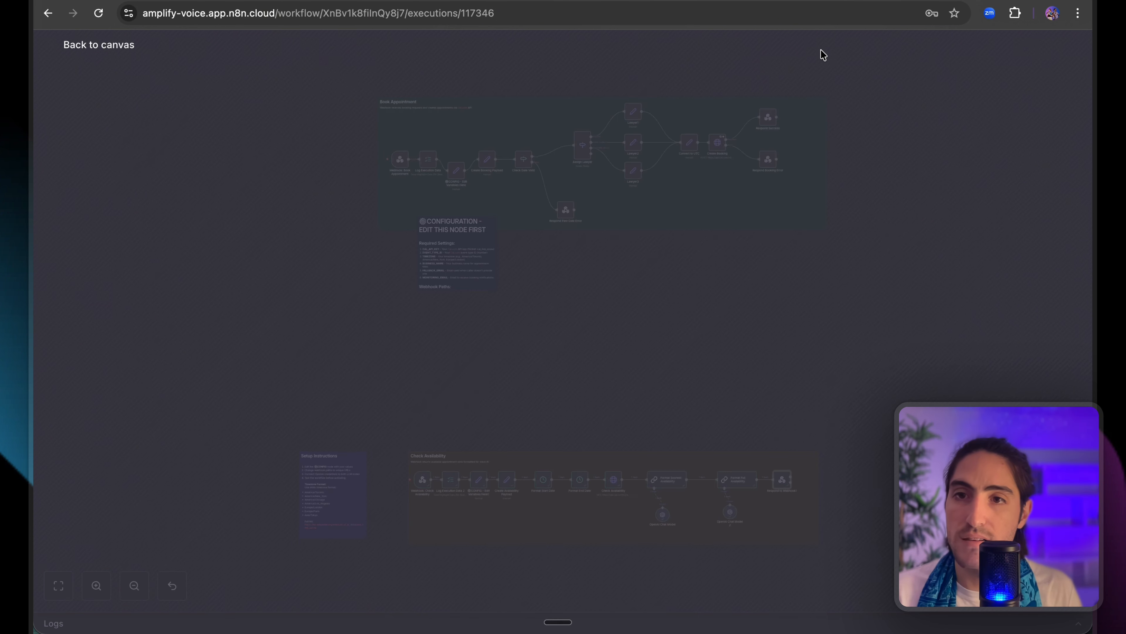
scroll(842, 472, "down", 5)
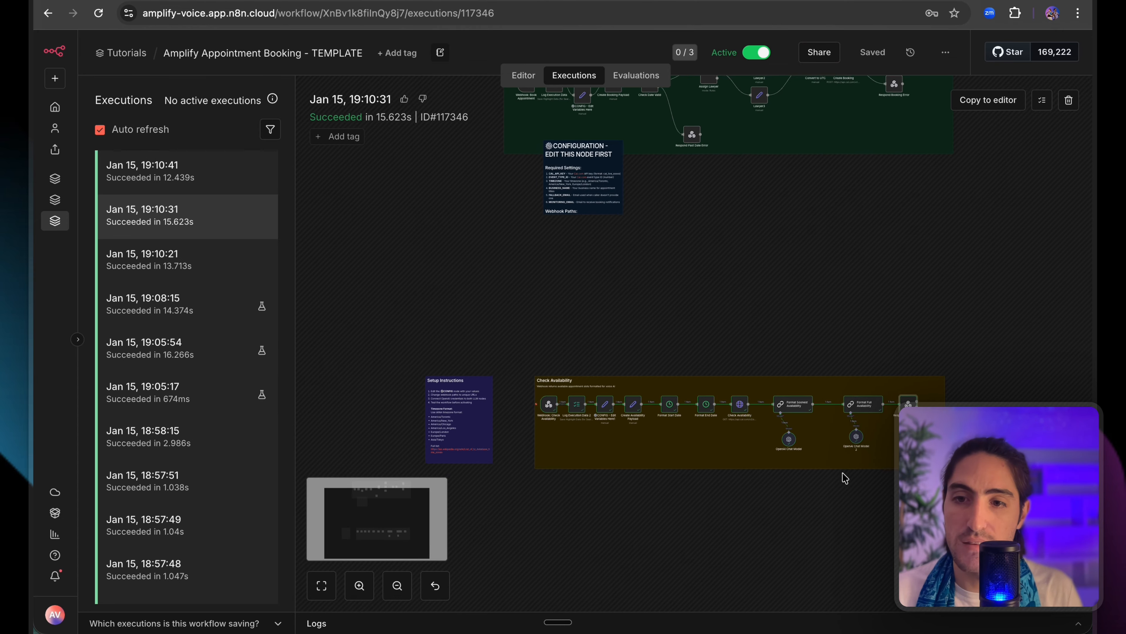
Inspect Format Full Availability and the AI model logs behind it in this run.
double_click(862, 403)
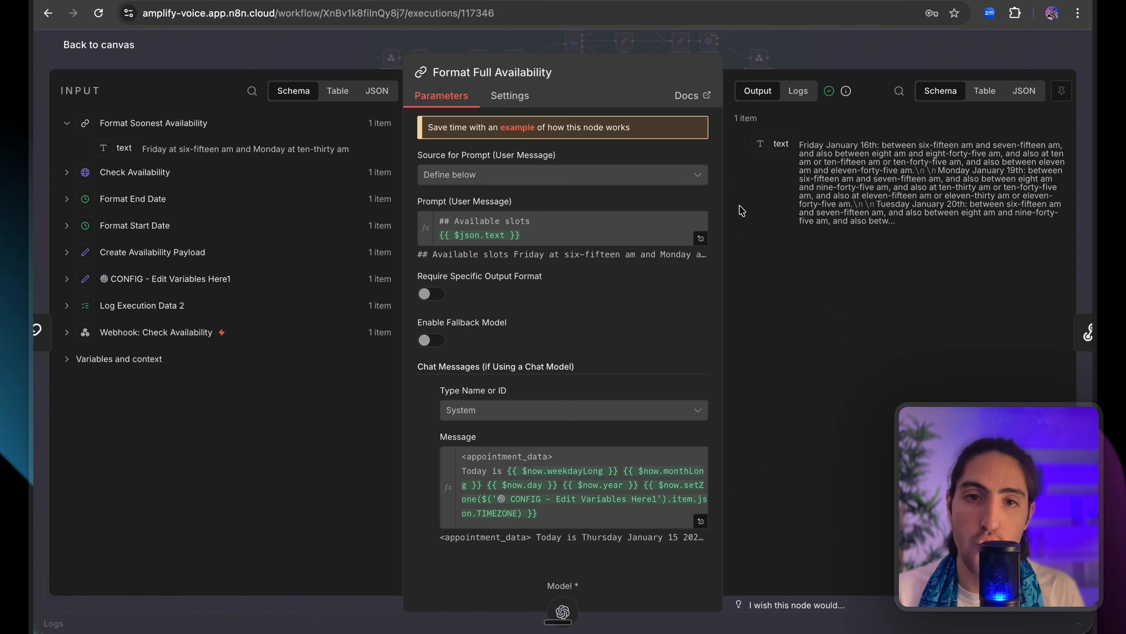
left_click(798, 90)
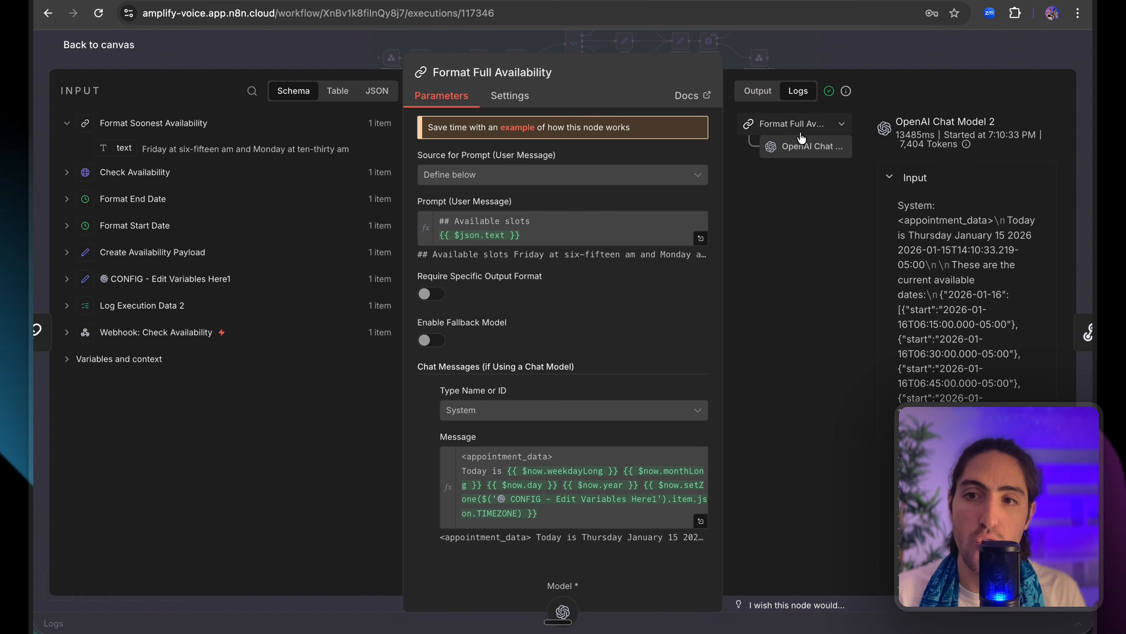
scroll(906, 271, "down", 10)
scroll(906, 271, "down", 15)
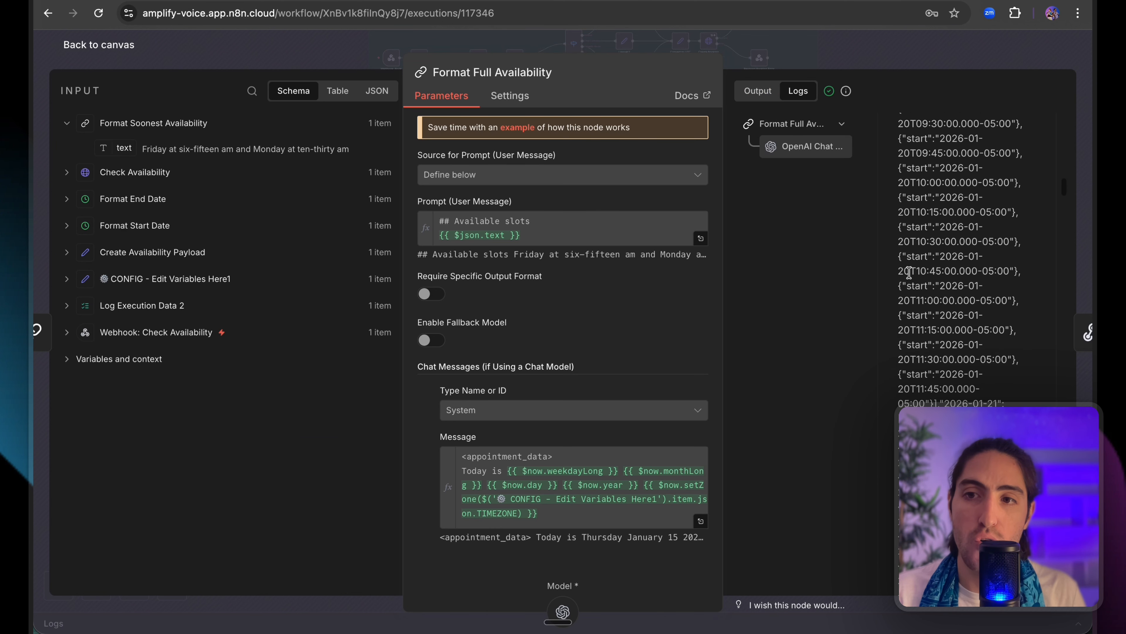
left_click(831, 47)
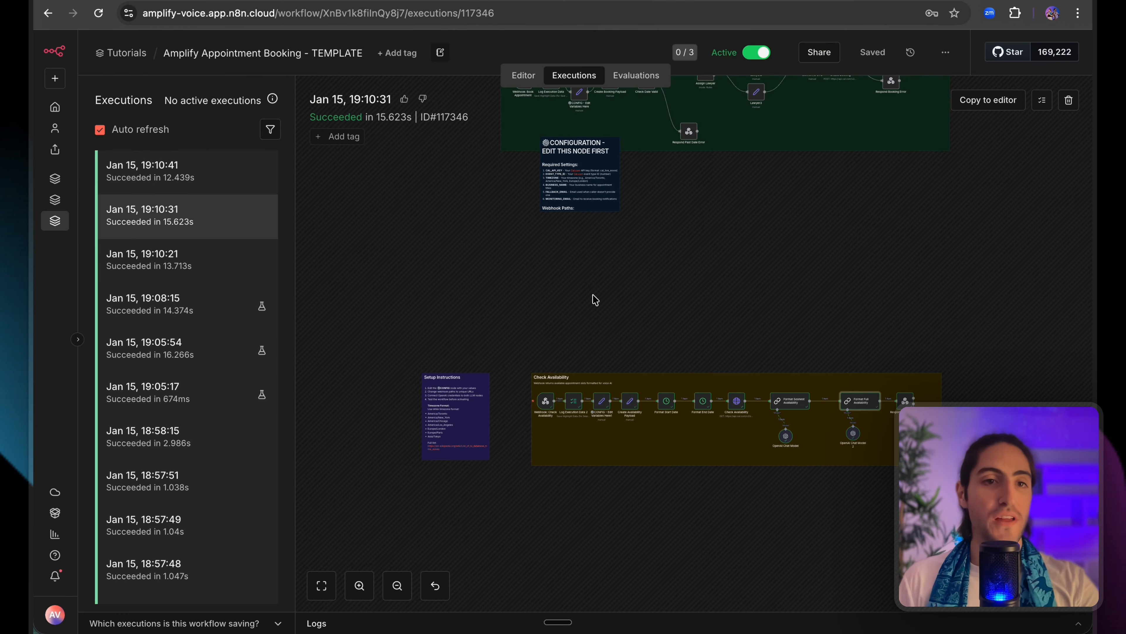
scroll(648, 347, "up", 5)
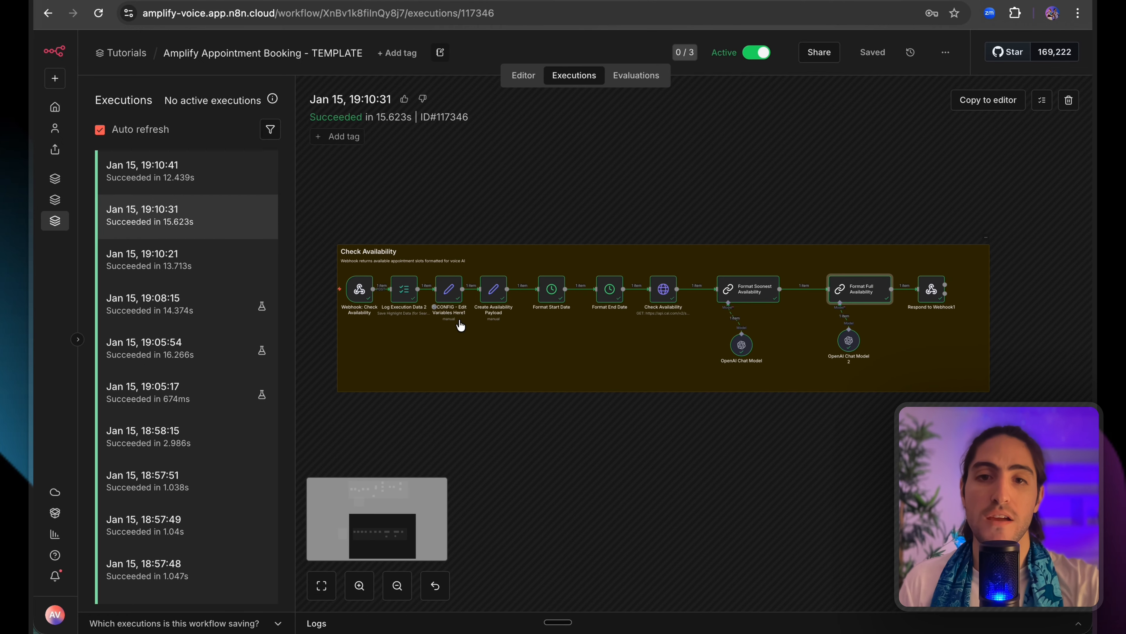
left_click_drag(310, 205, 1003, 426)
left_click(1004, 426)
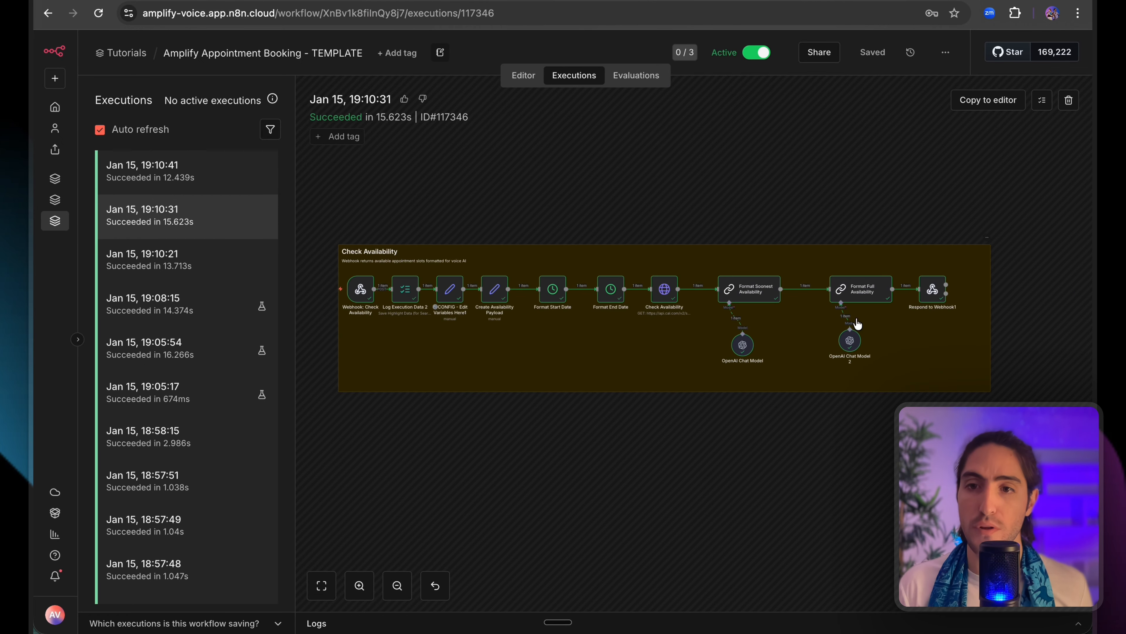
Reopen Format Full Availability and review its formatted availability output text.
double_click(859, 289)
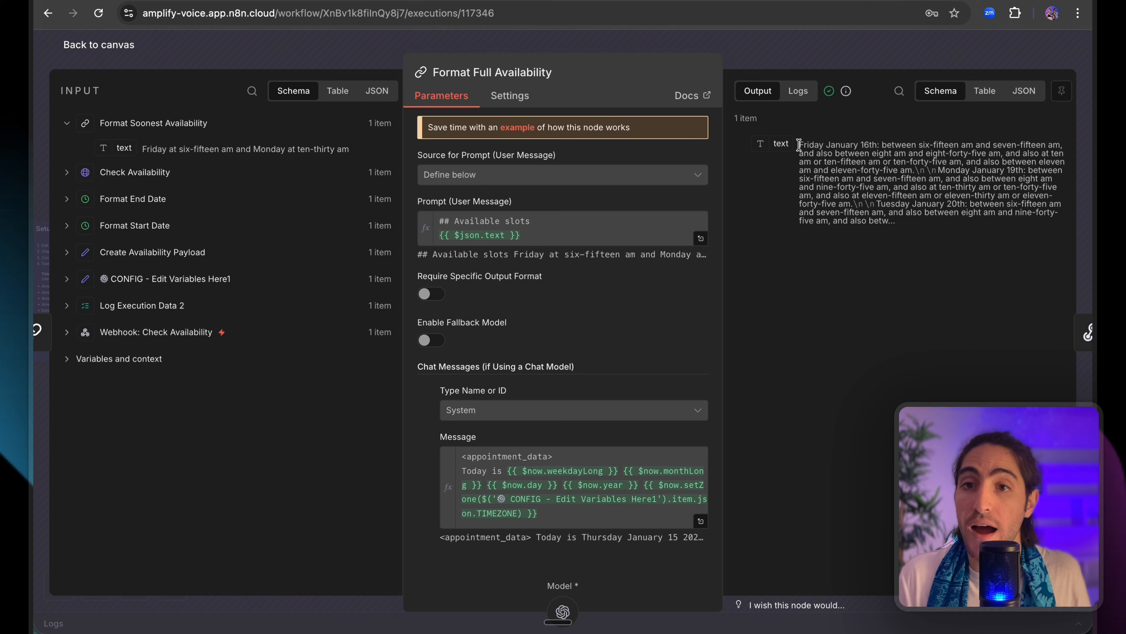
left_click_drag(799, 146, 953, 231)
left_click(961, 233)
scroll(630, 433, "down", 1)
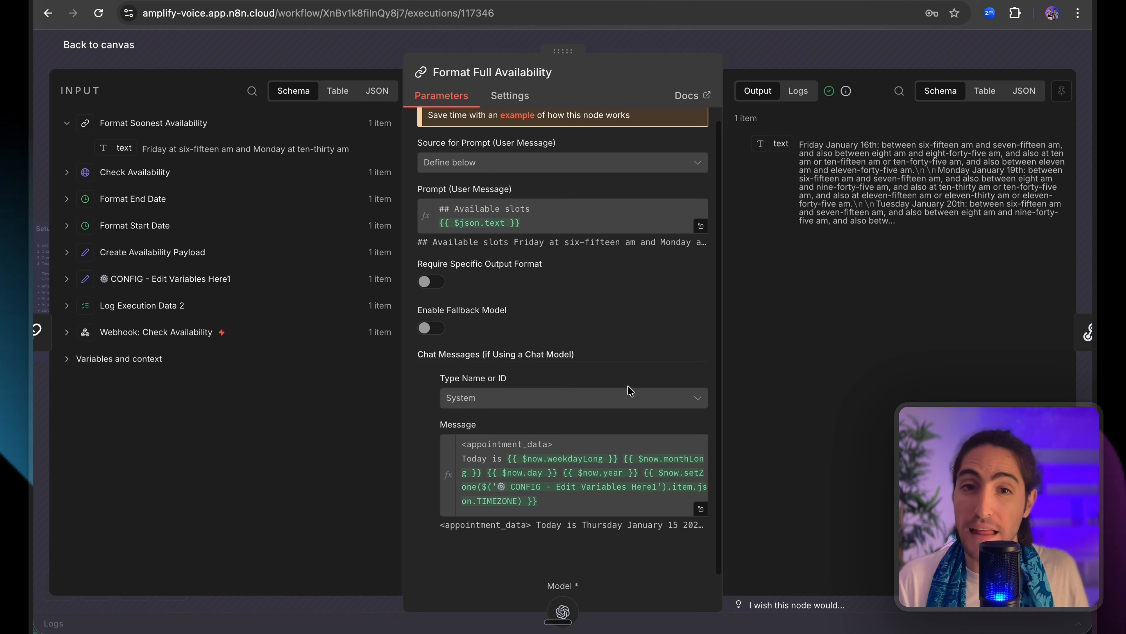
left_click(788, 48)
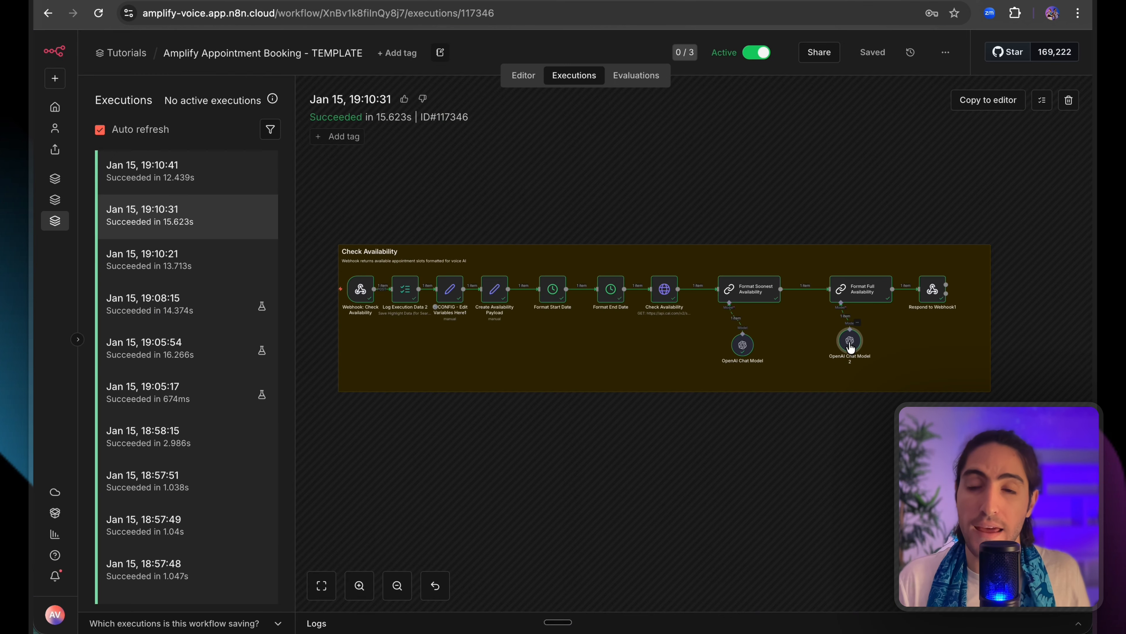
Inspect the OpenAI Chat Model 2 step, then reopen Format Full Availability.
double_click(854, 346)
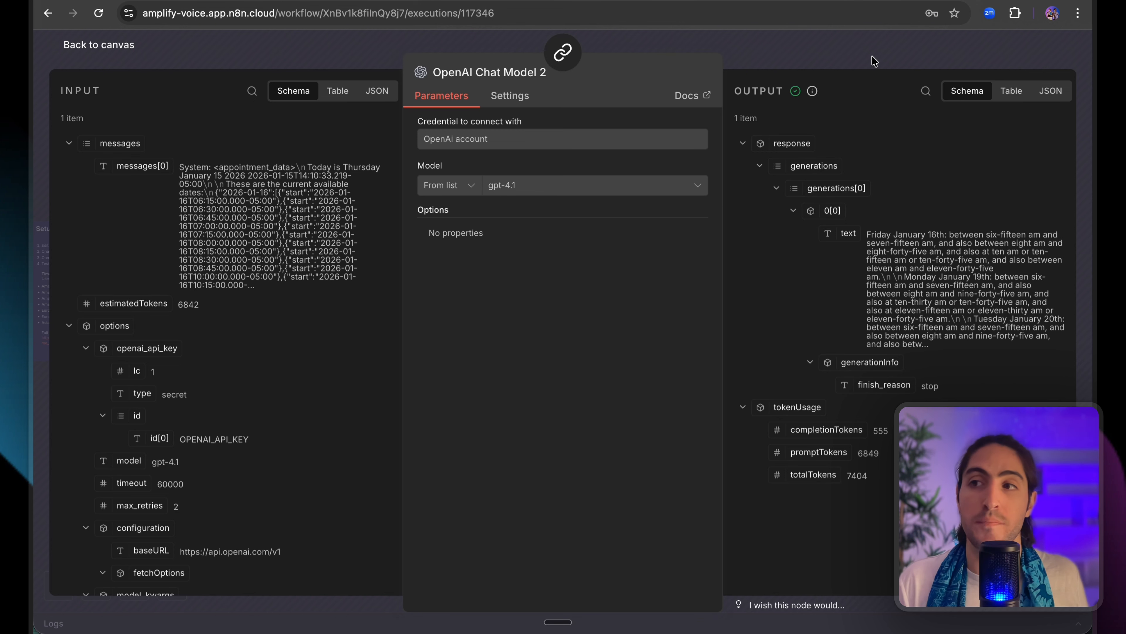
mouse_move(814, 94)
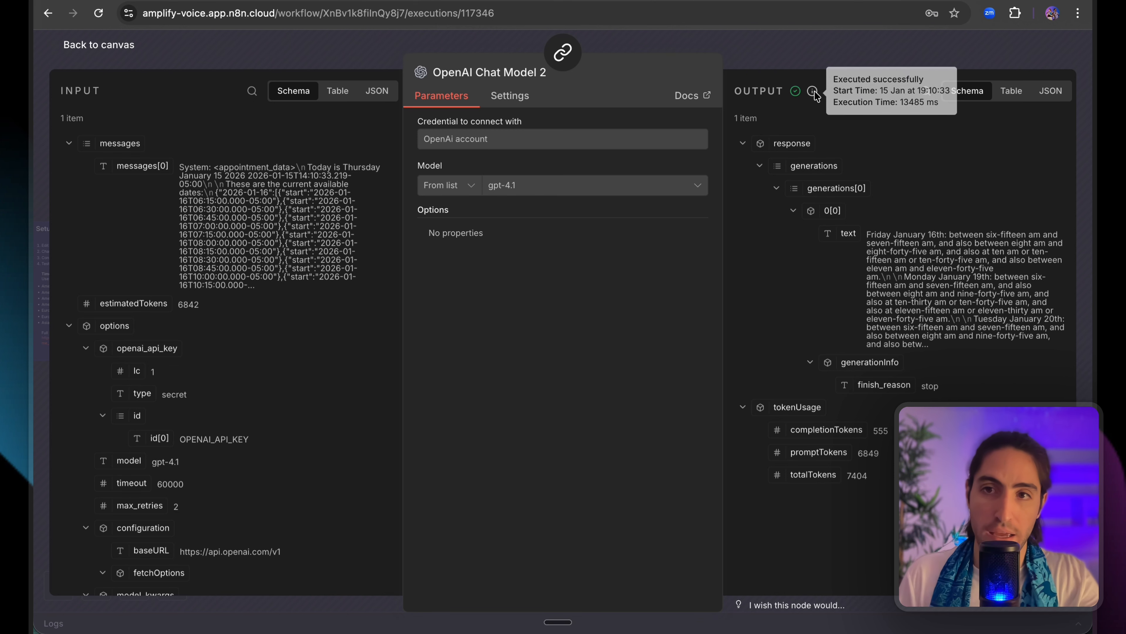
left_click(817, 56)
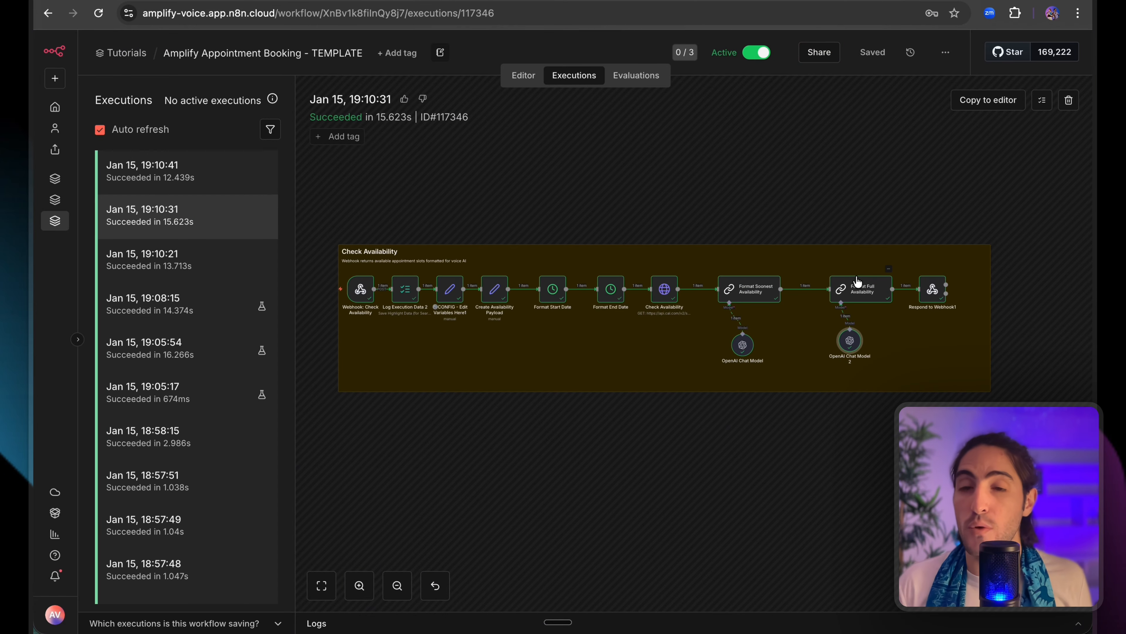
double_click(857, 284)
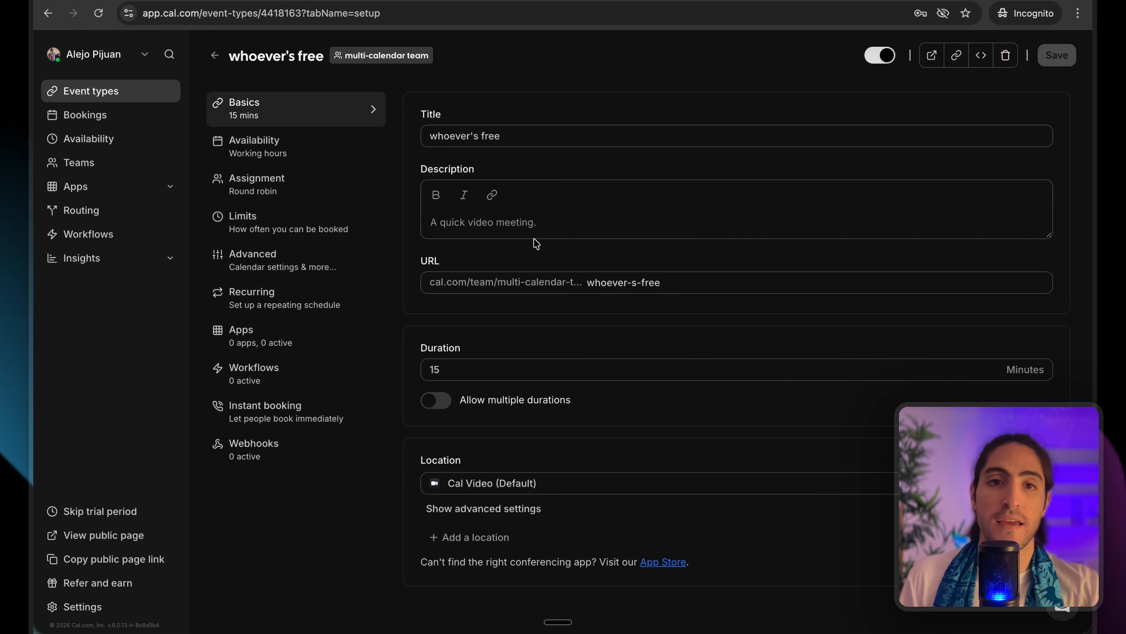
On the Limits tab, set time-slot intervals to 60 Minutes and save.
left_click(278, 218)
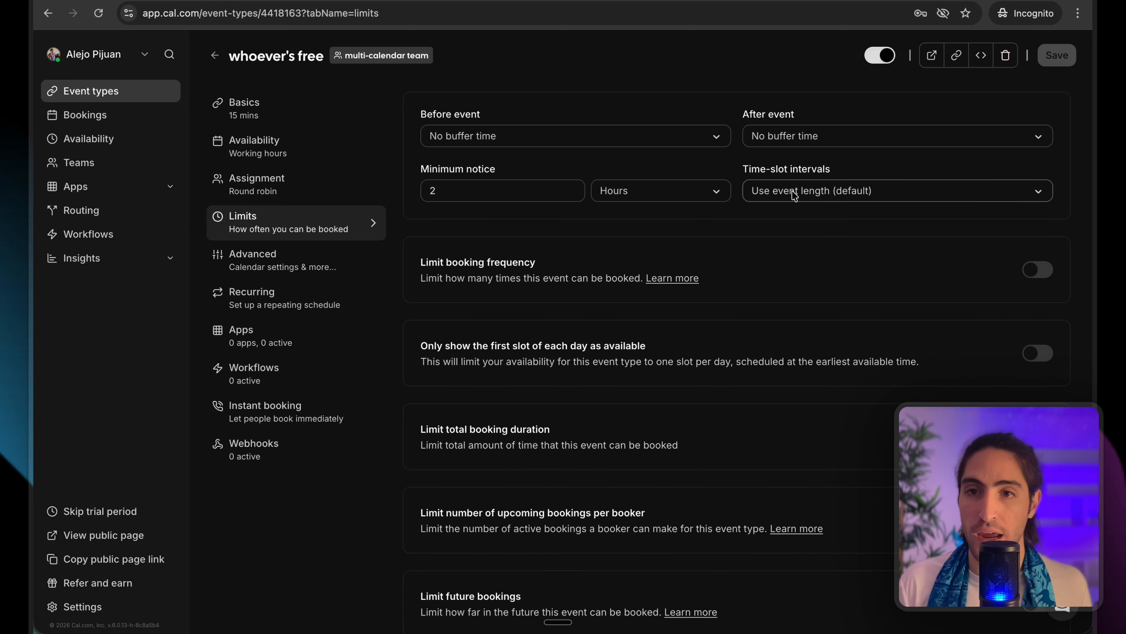
left_click_drag(743, 169, 833, 169)
left_click(833, 169)
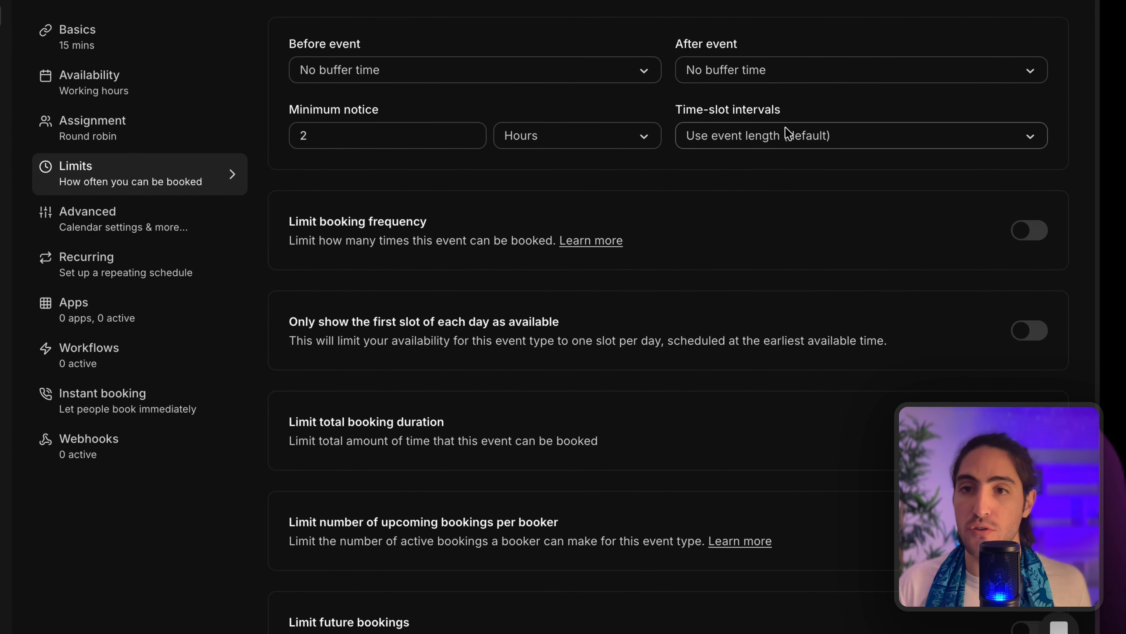
left_click(786, 133)
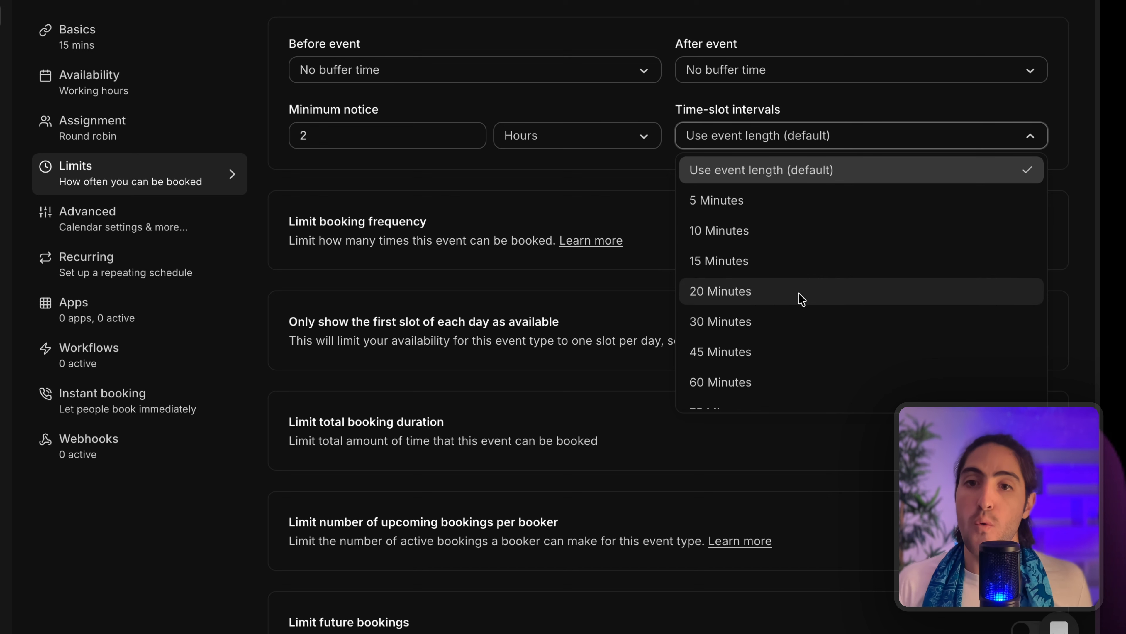
left_click(673, 140)
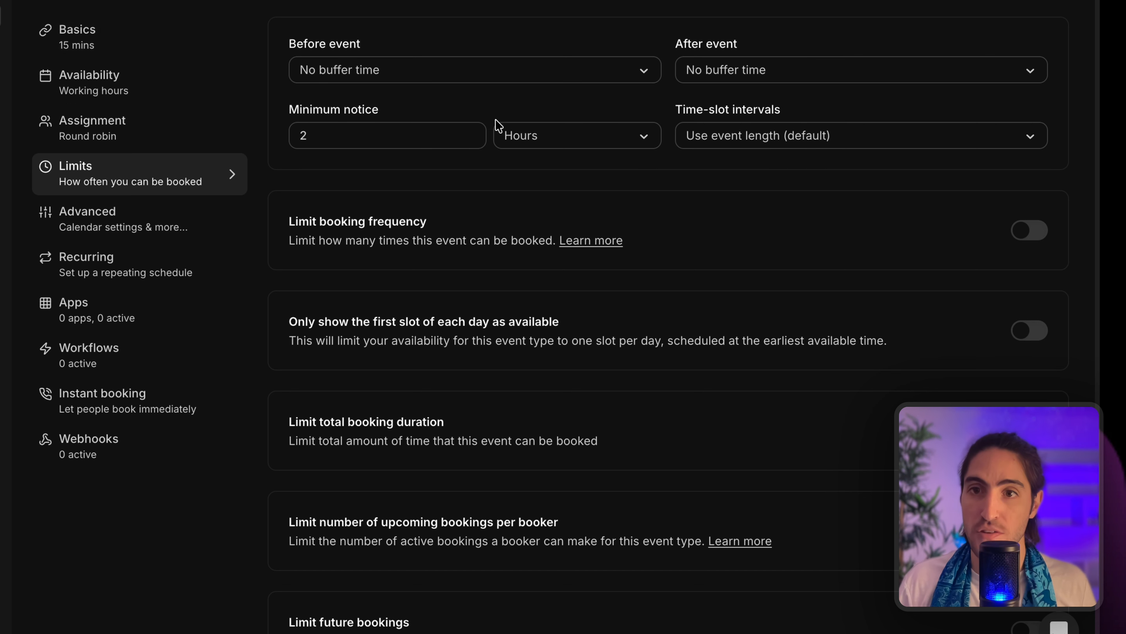
left_click(739, 133)
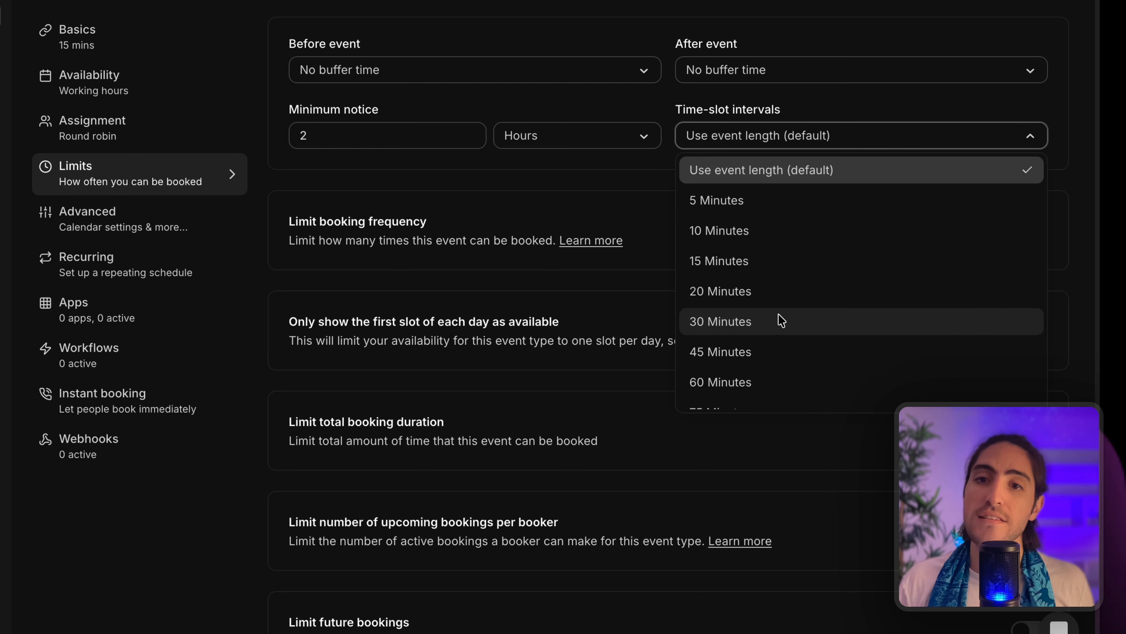
scroll(783, 321, "down", 1)
left_click(771, 359)
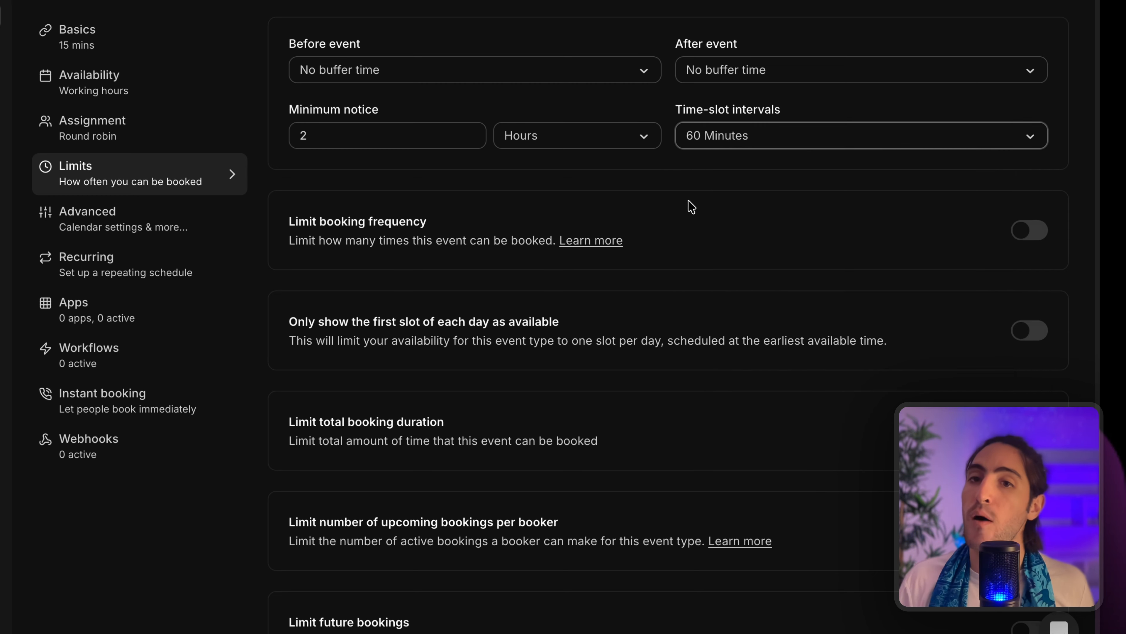
left_click(1056, 54)
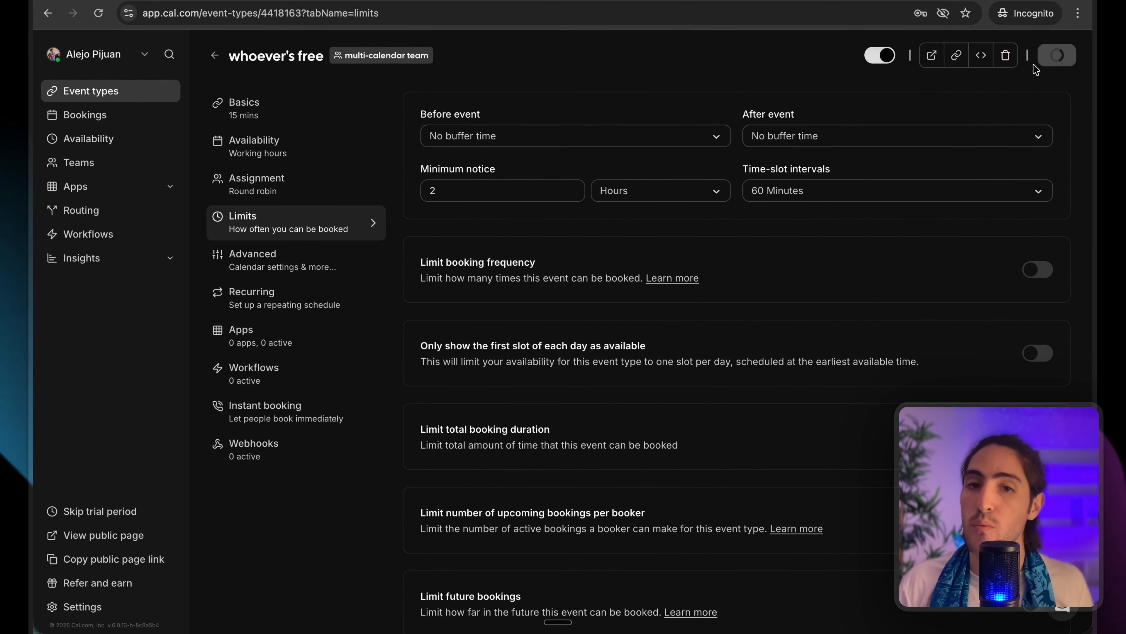
Review the first-slot-of-each-day and Limit future bookings options.
scroll(572, 232, "down", 1)
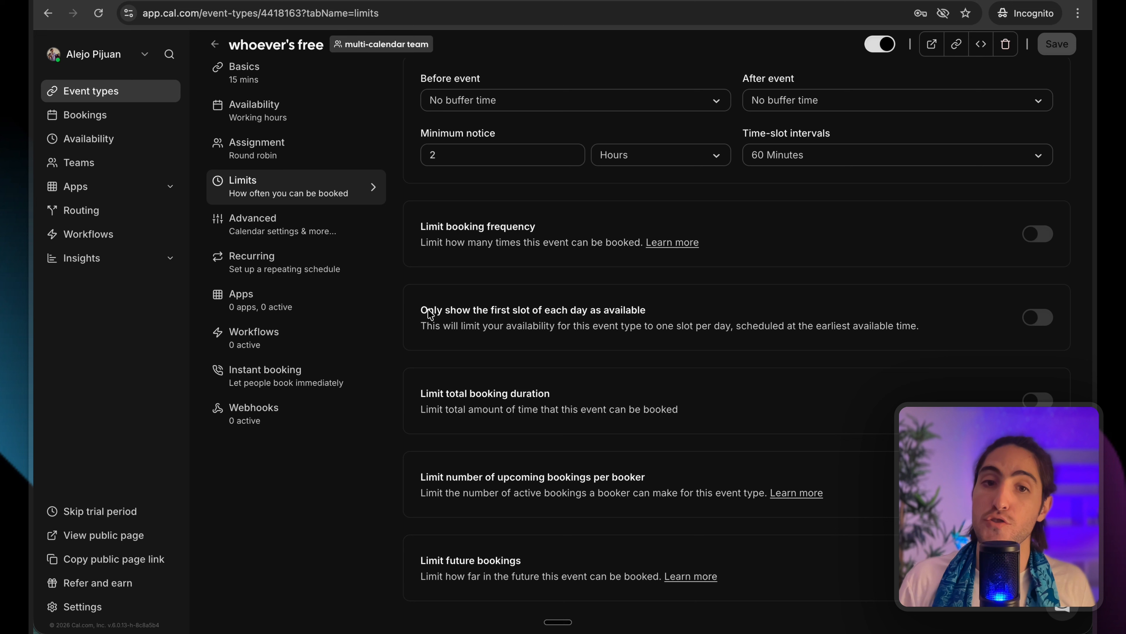
left_click_drag(428, 312, 639, 314)
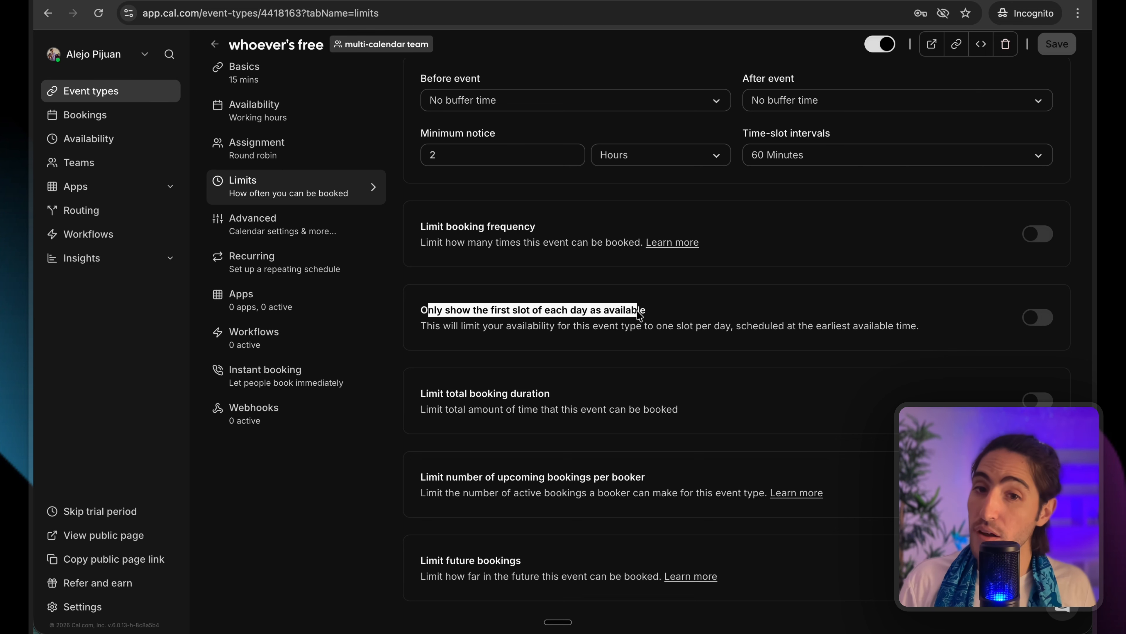
left_click(639, 314)
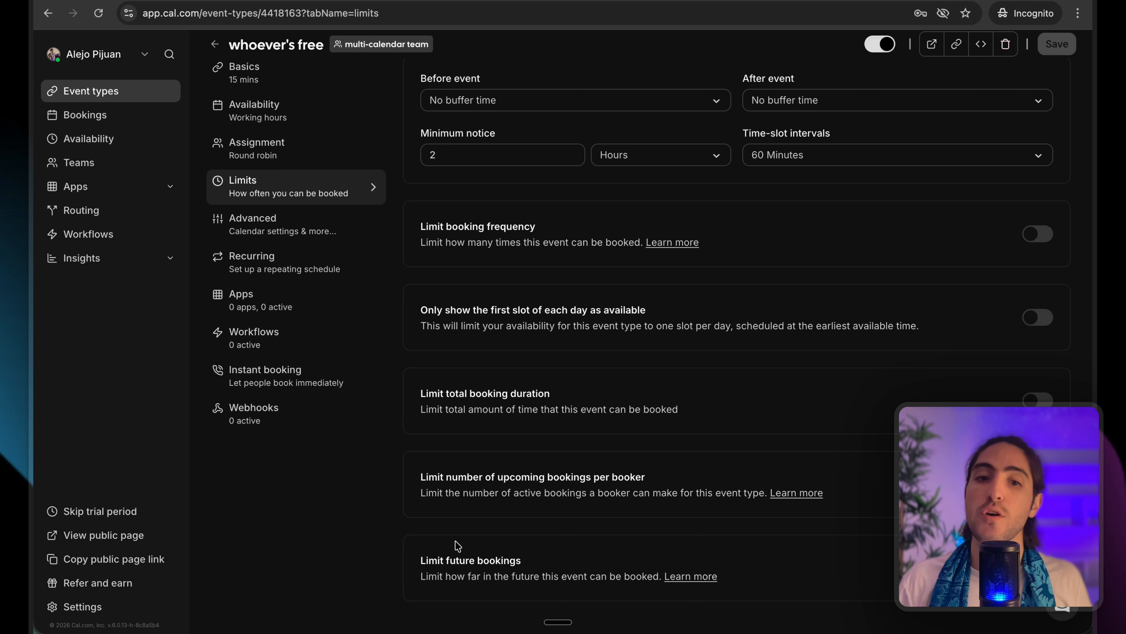
left_click_drag(419, 554, 653, 578)
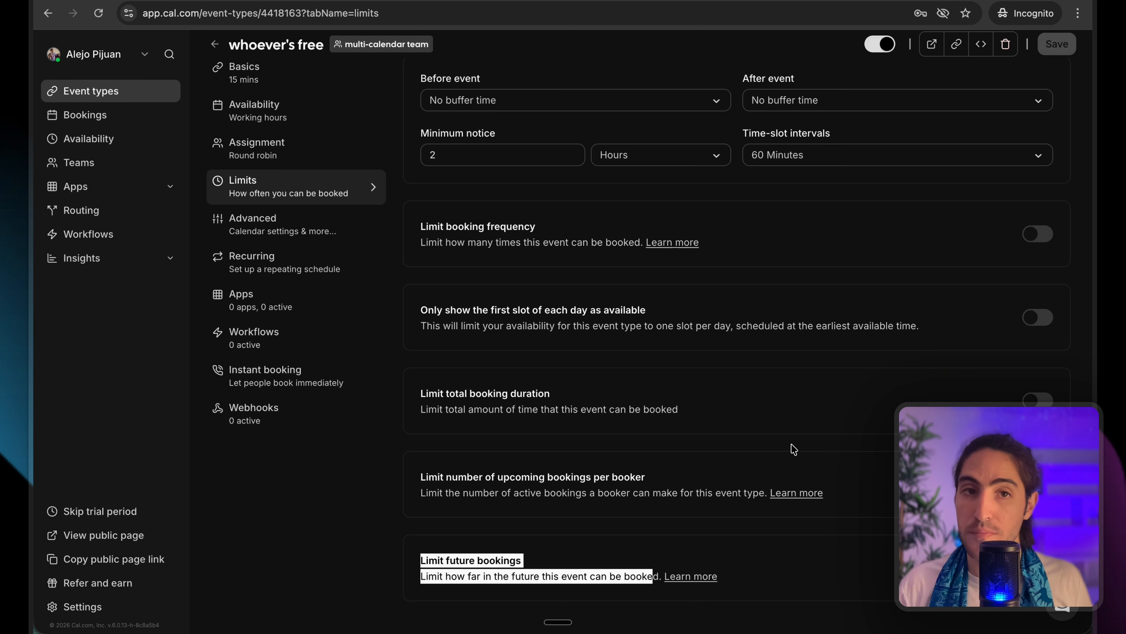
left_click(804, 133)
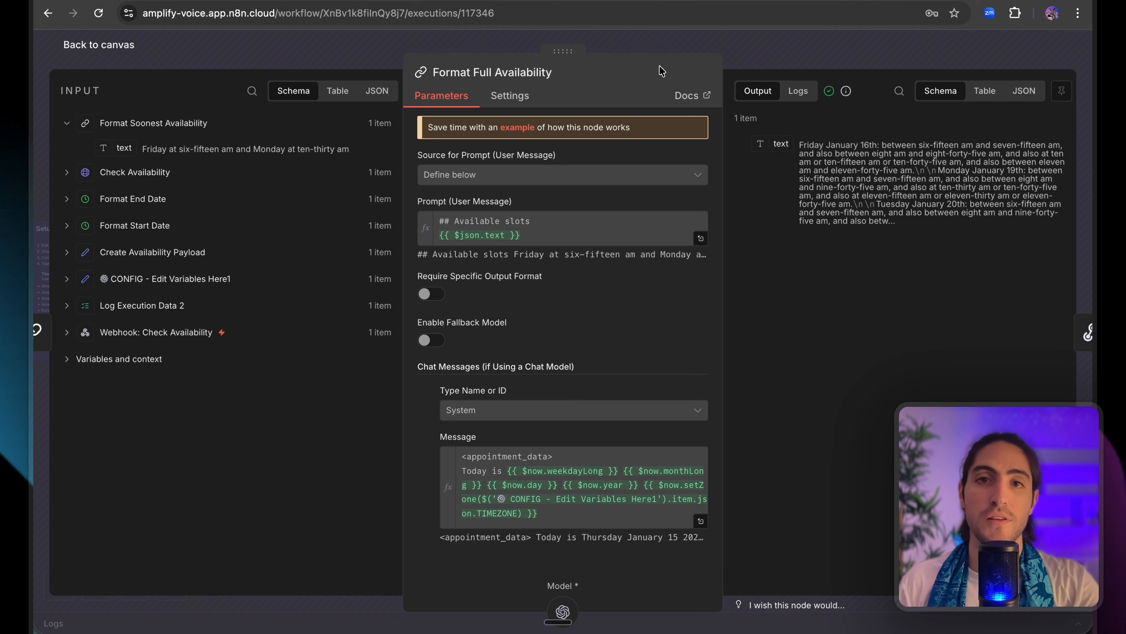
Close Format Full Availability and open the running Jan 15, 19:13:32 execution.
left_click(742, 47)
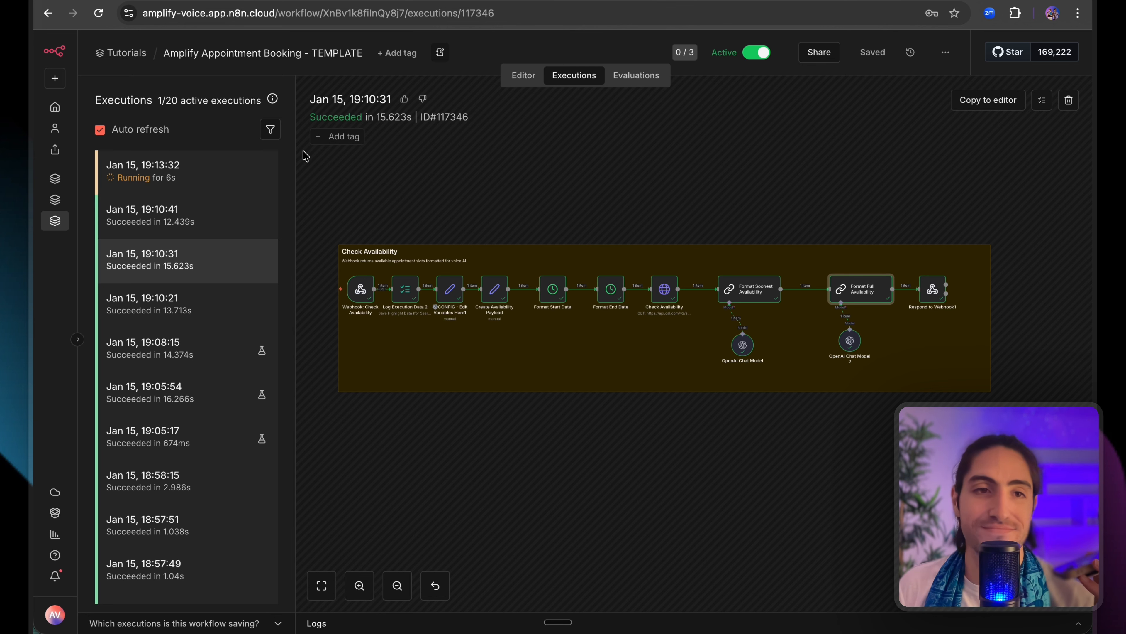
left_click(226, 165)
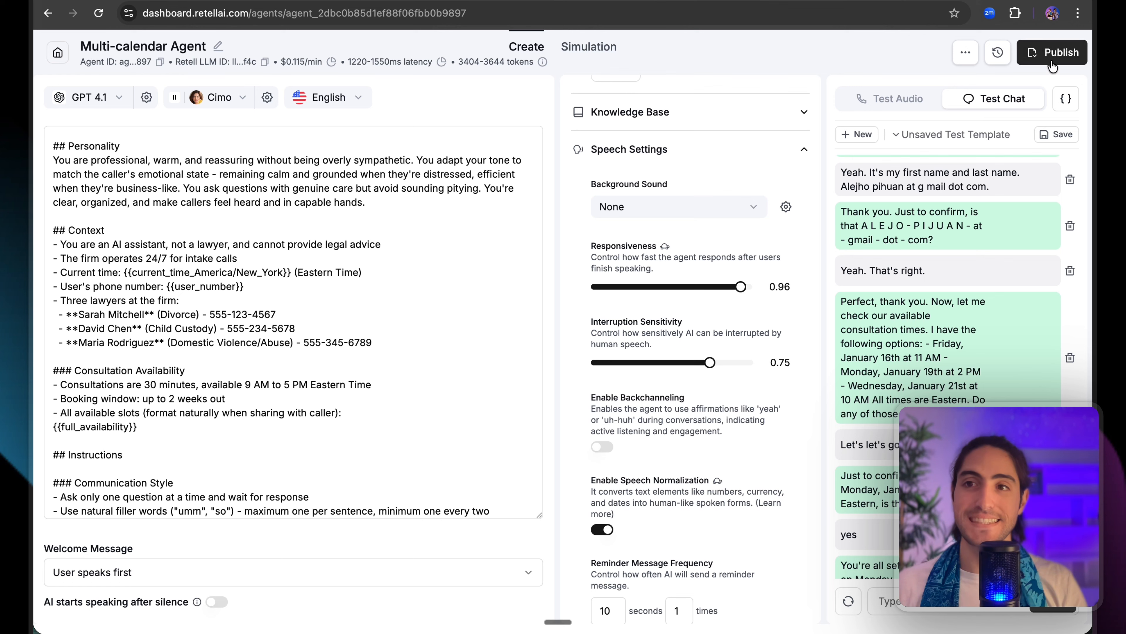
Publish the Multi-calendar Agent as V1, leaving the version name blank.
left_click(444, 261)
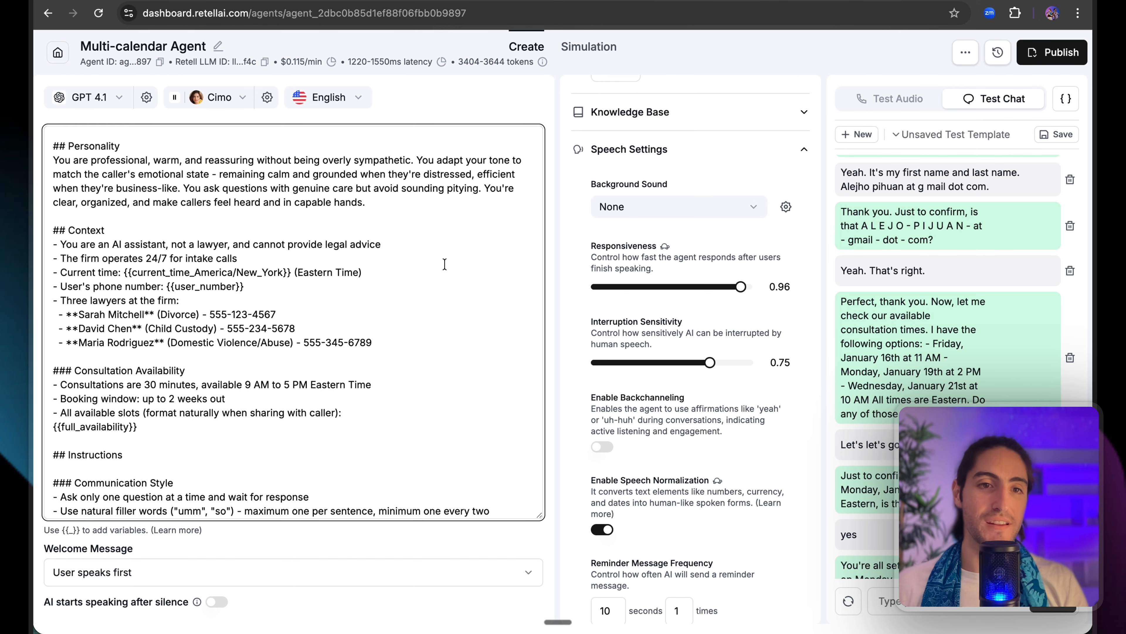
scroll(444, 262, "up", 2)
left_click(1075, 59)
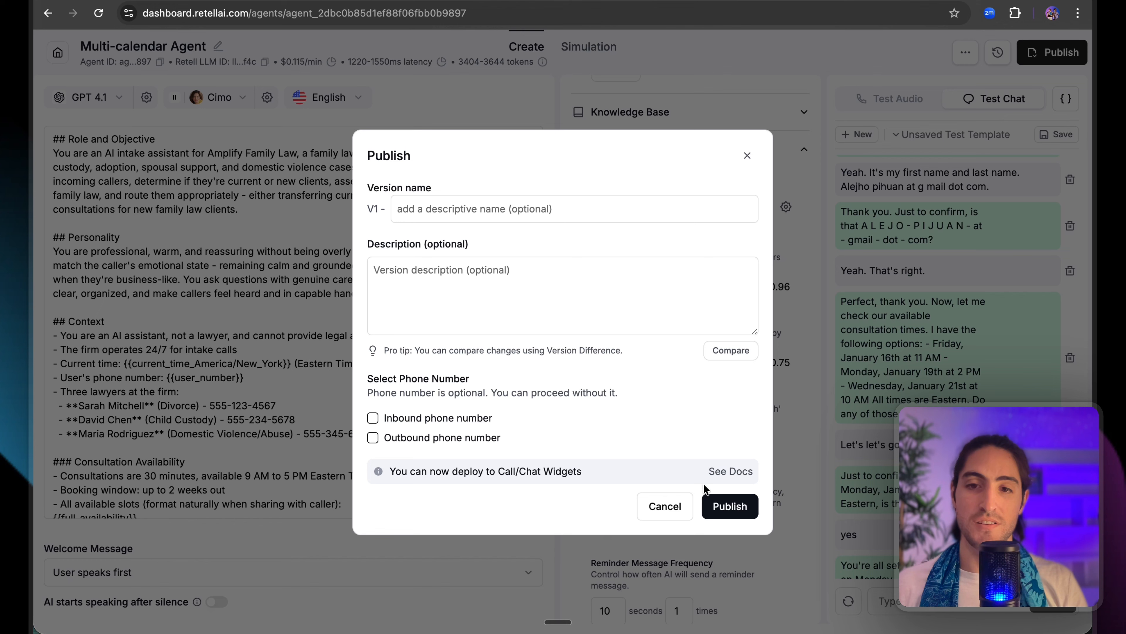
left_click(729, 506)
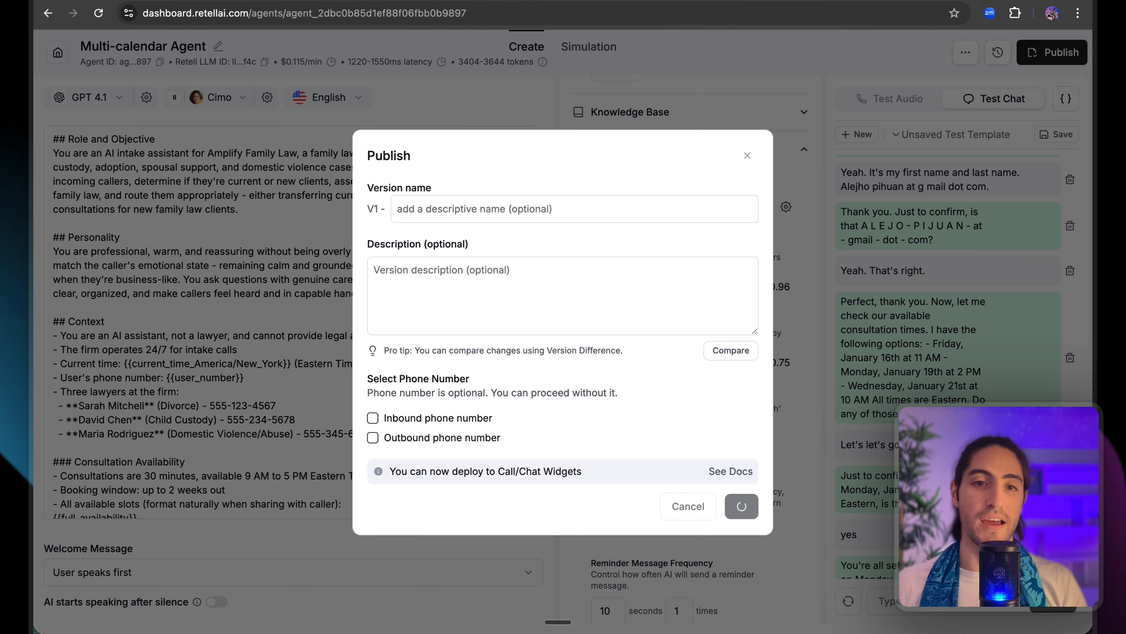
left_click(133, 1)
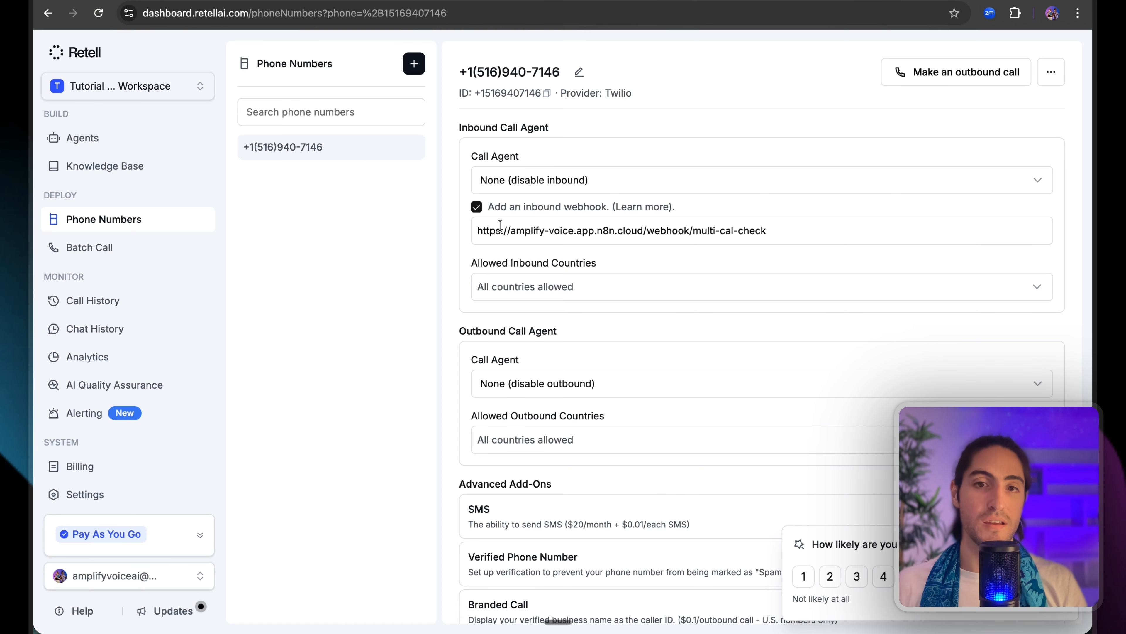
After checking the multi-cal-check inbound webhook, return to the n8n executions tab.
left_click(393, 1)
left_click(284, 1)
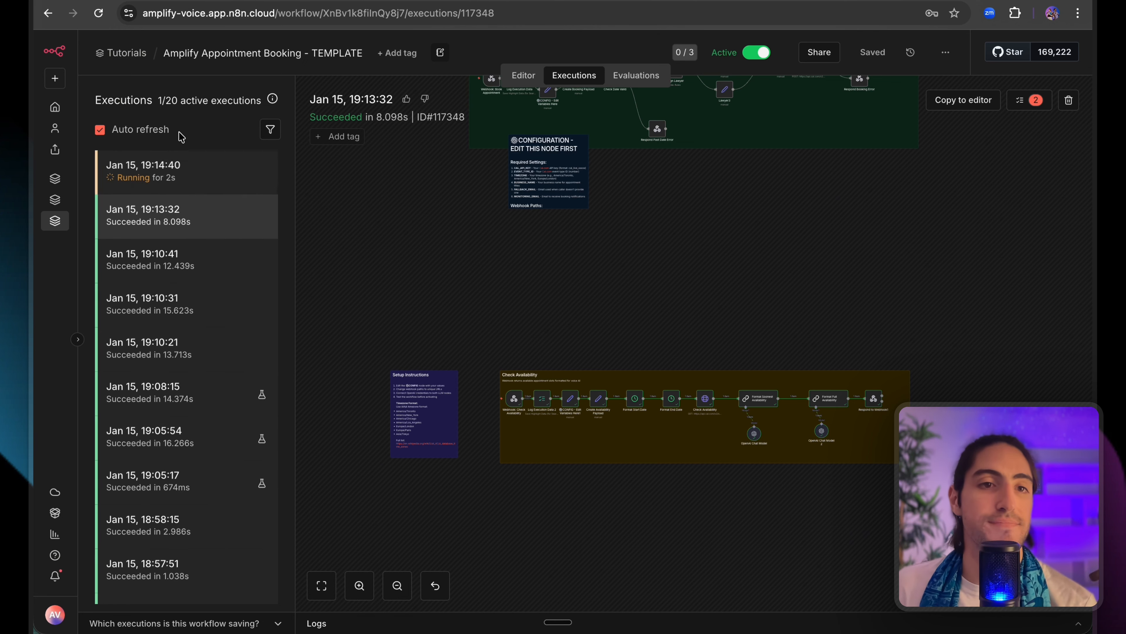
Open the Jan 15, 19:14:40 execution and watch it succeed in 7.806s.
left_click(203, 171)
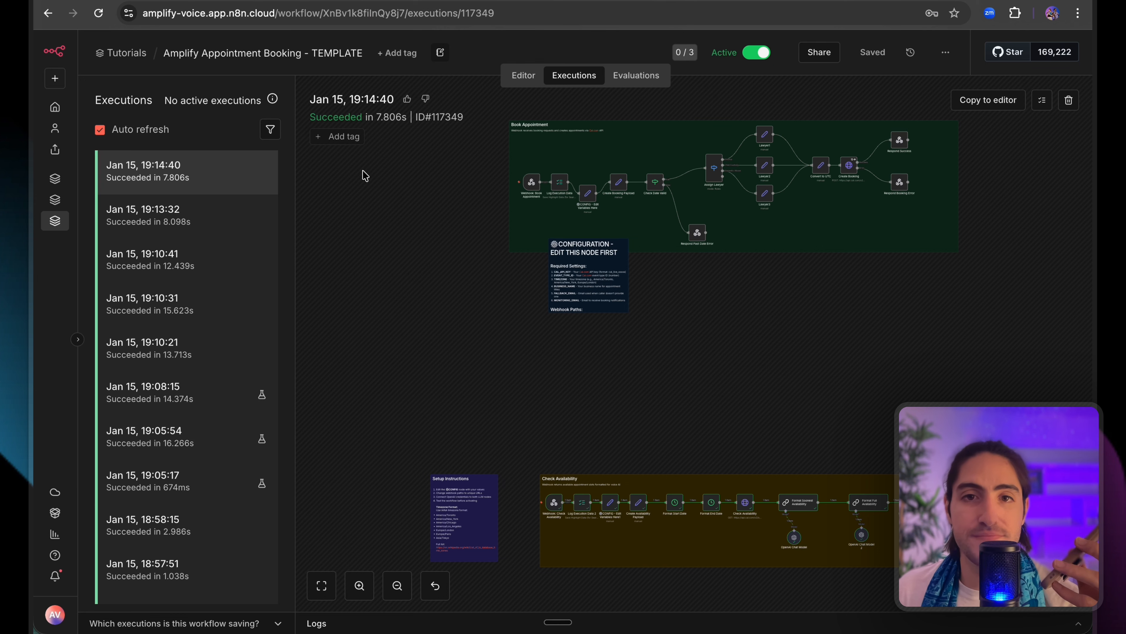
scroll(362, 170, "right", 1)
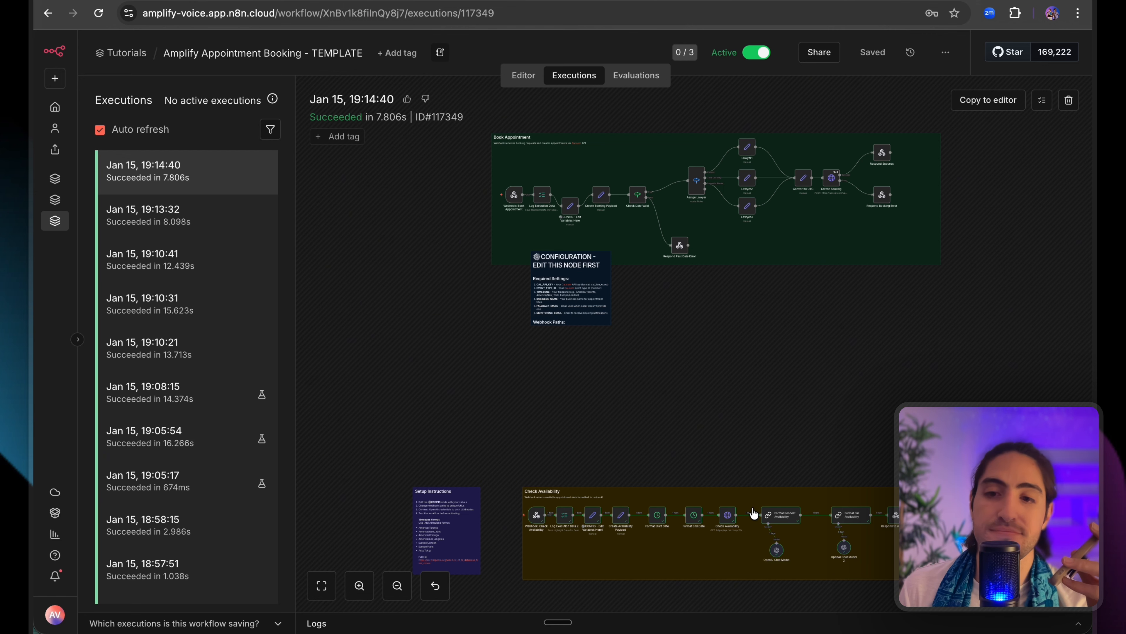
double_click(893, 515)
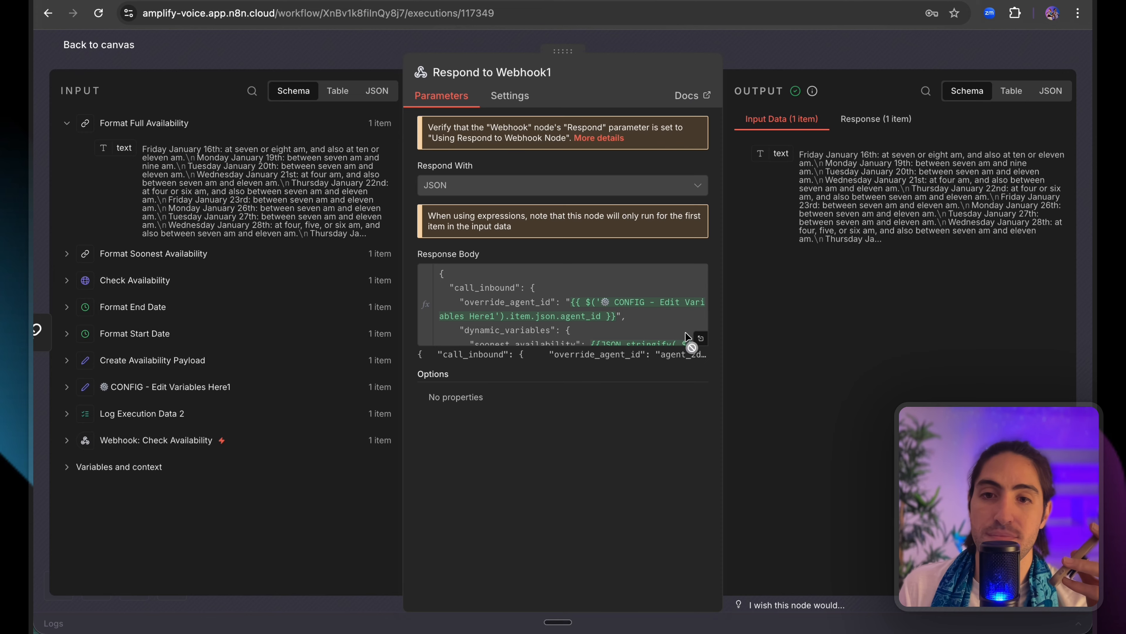
left_click(700, 339)
left_click_drag(860, 201, 894, 267)
left_click(894, 266)
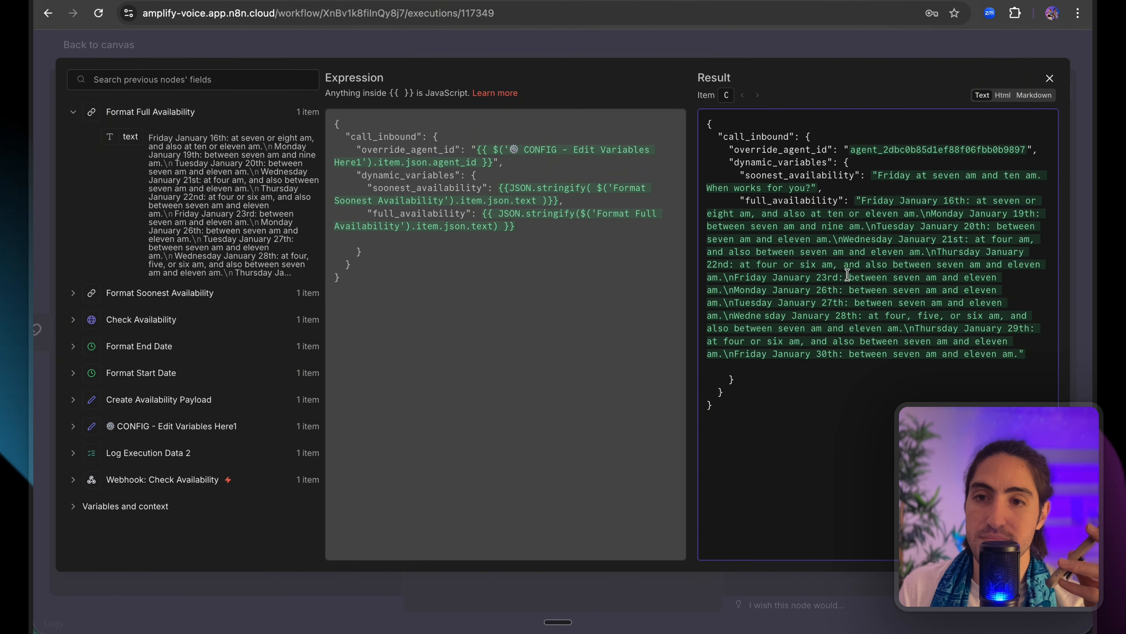
left_click_drag(937, 226, 829, 240)
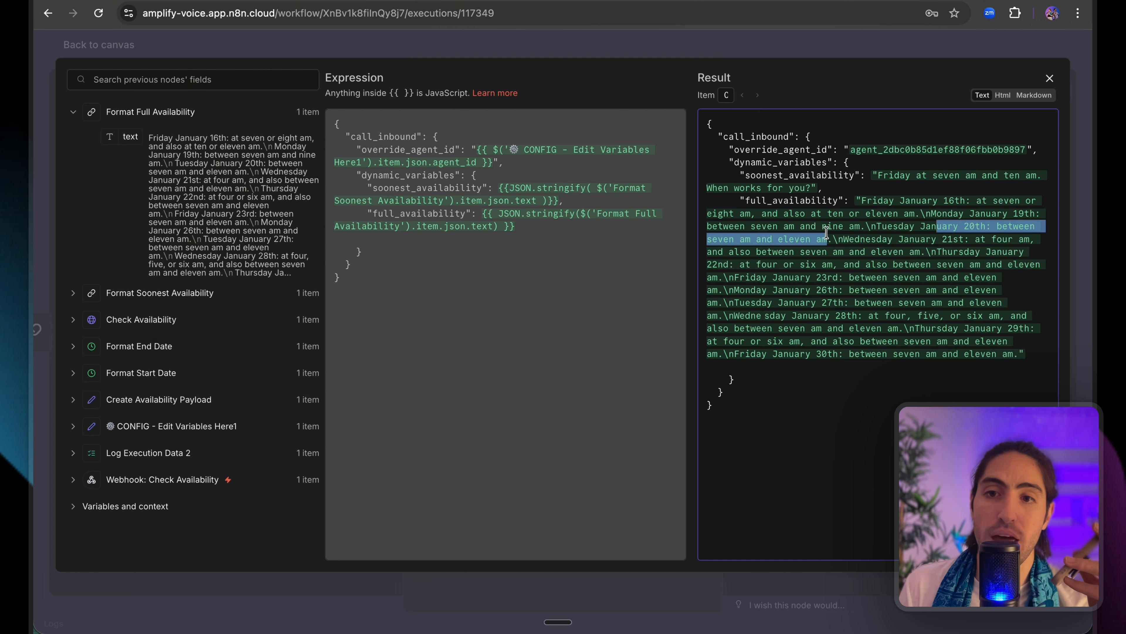
left_click(786, 236)
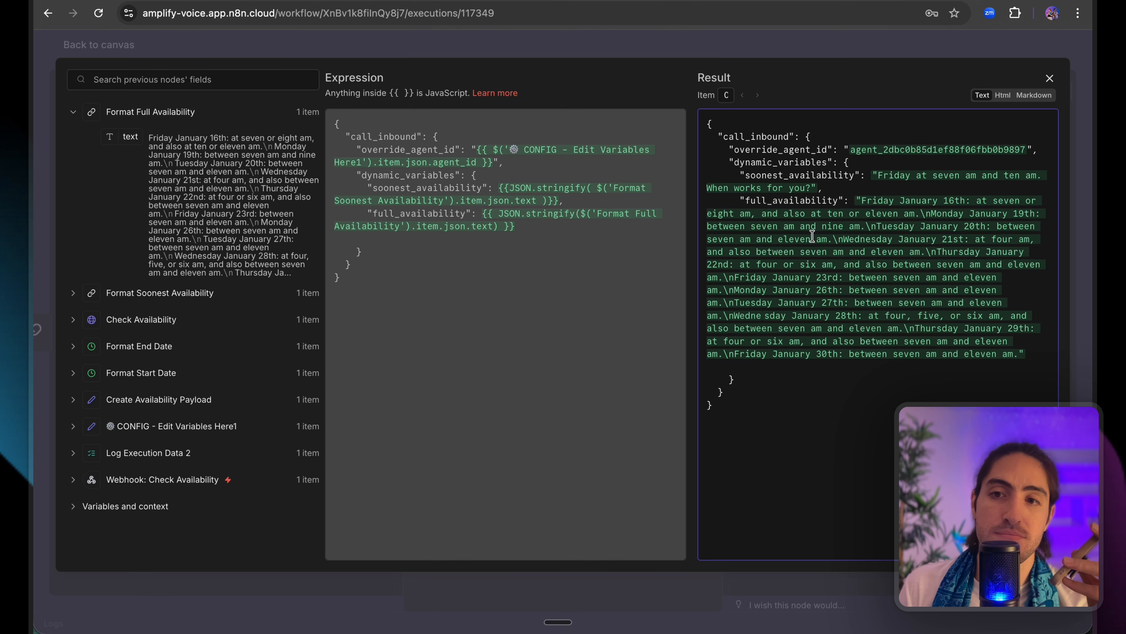
left_click_drag(828, 240, 883, 227)
left_click(789, 55)
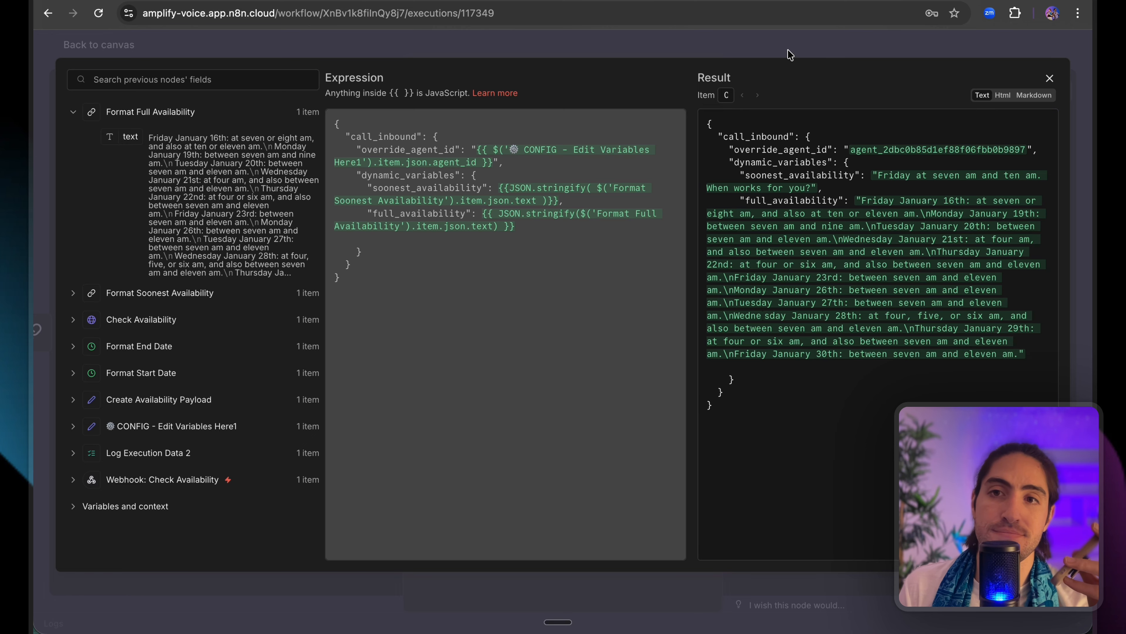
left_click(812, 57)
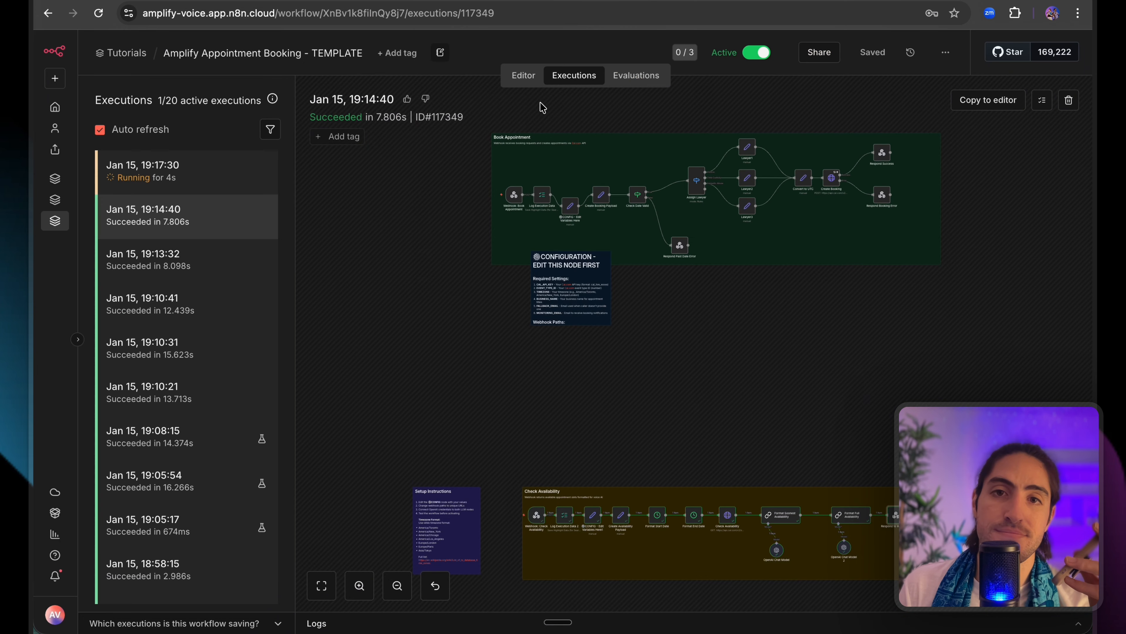
Open the Jan 15, 19:17:30 execution and check the Respond Success node's booked output.
left_click(224, 179)
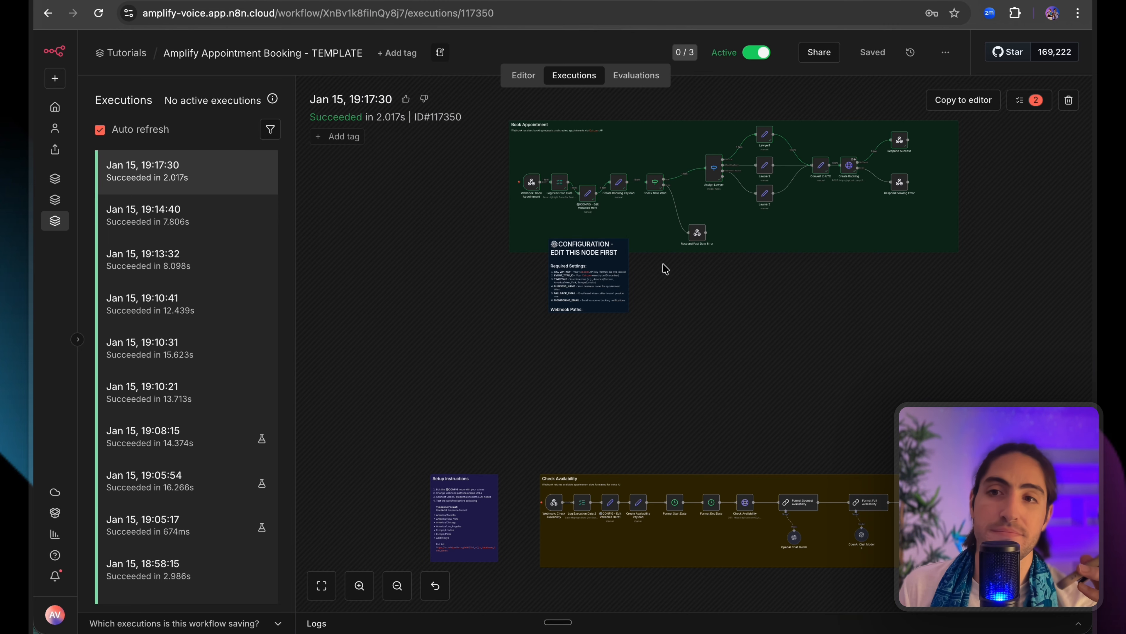
scroll(765, 282, "up", 1)
scroll(765, 282, "right", 1)
double_click(864, 189)
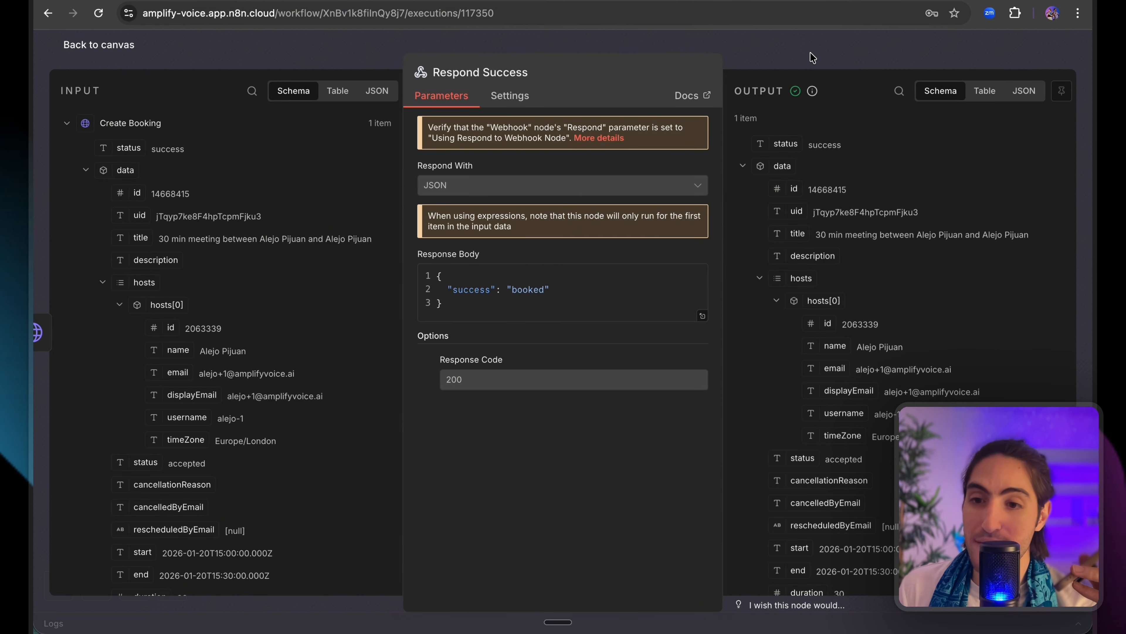
left_click(813, 59)
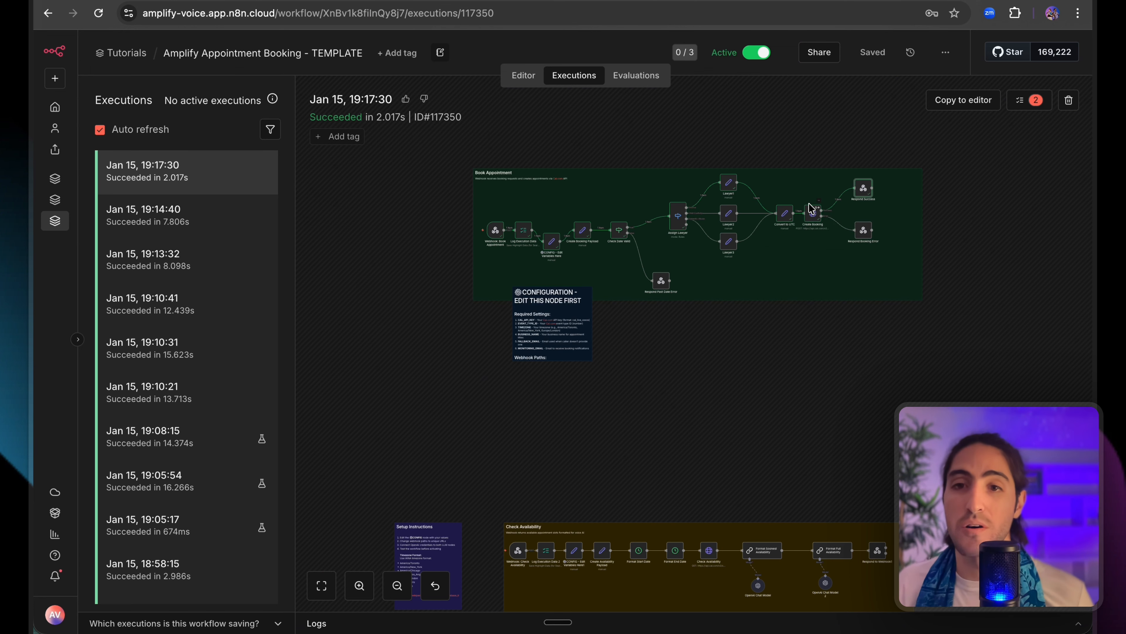
Box-select the lawyer assignment nodes, then the Check Availability nodes, and clear the selection.
left_click_drag(635, 143, 777, 272)
left_click_drag(659, 152, 772, 239)
scroll(772, 239, "down", 3)
left_click_drag(923, 416, 480, 558)
left_click(482, 555)
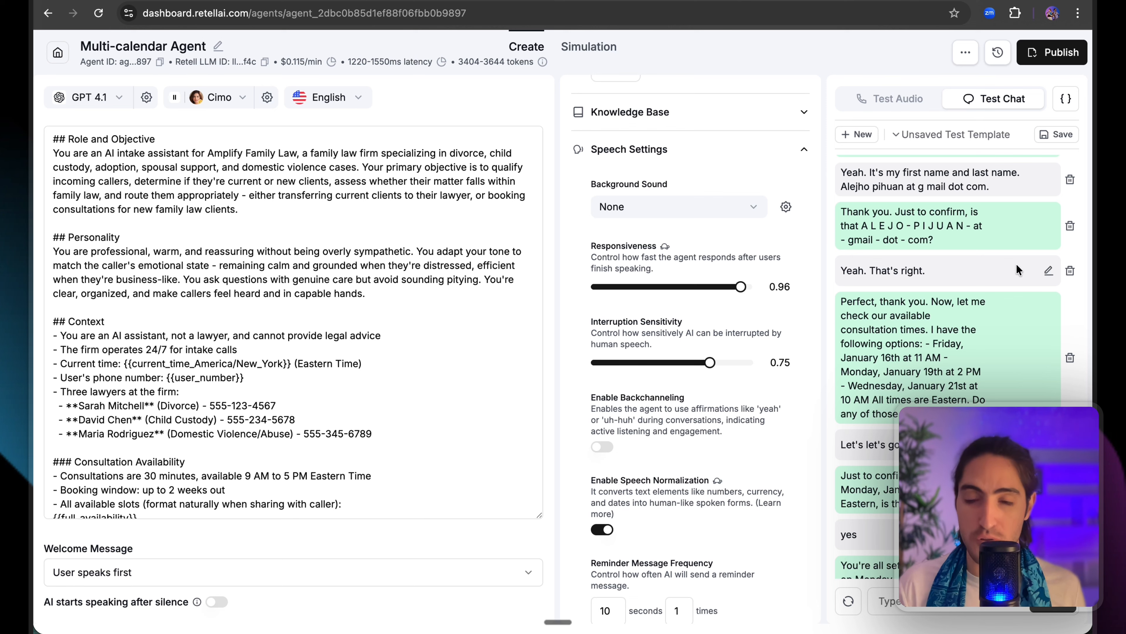
Go back to the n8n tab showing the succeeded 19:17:30 Check Availability execution.
scroll(1007, 275, "down", 4)
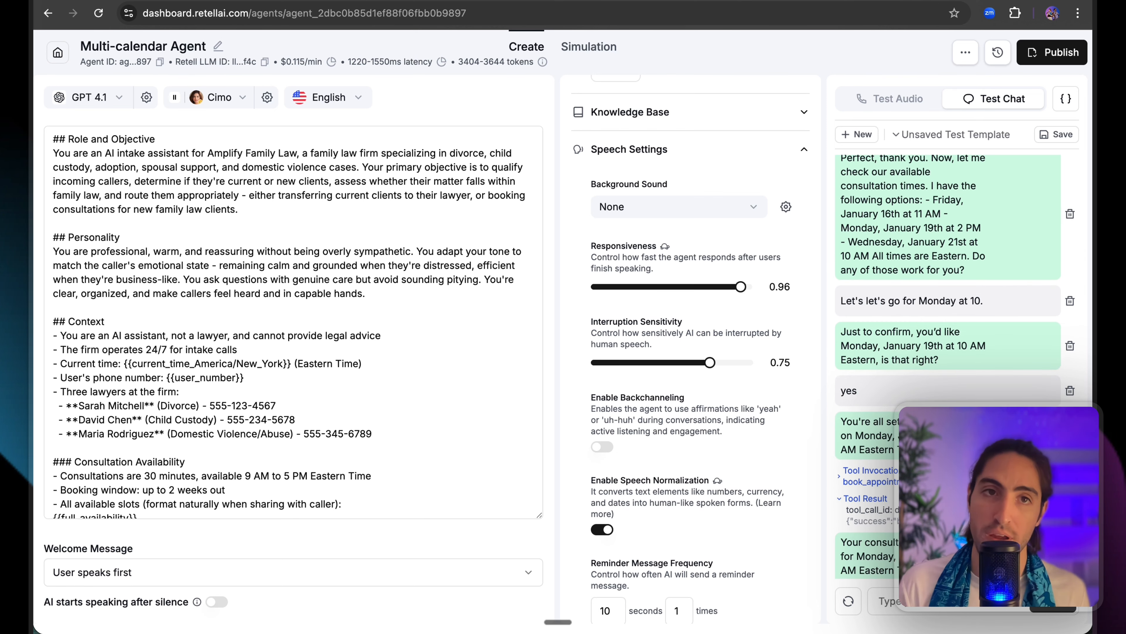
left_click(128, 1)
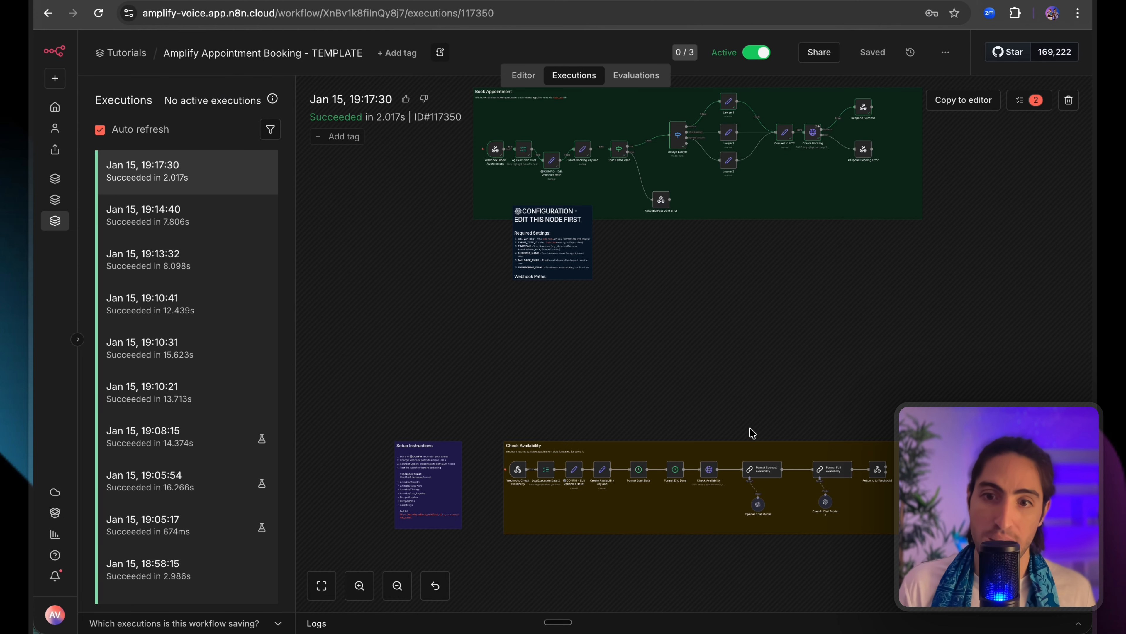
scroll(732, 419, "up", 5)
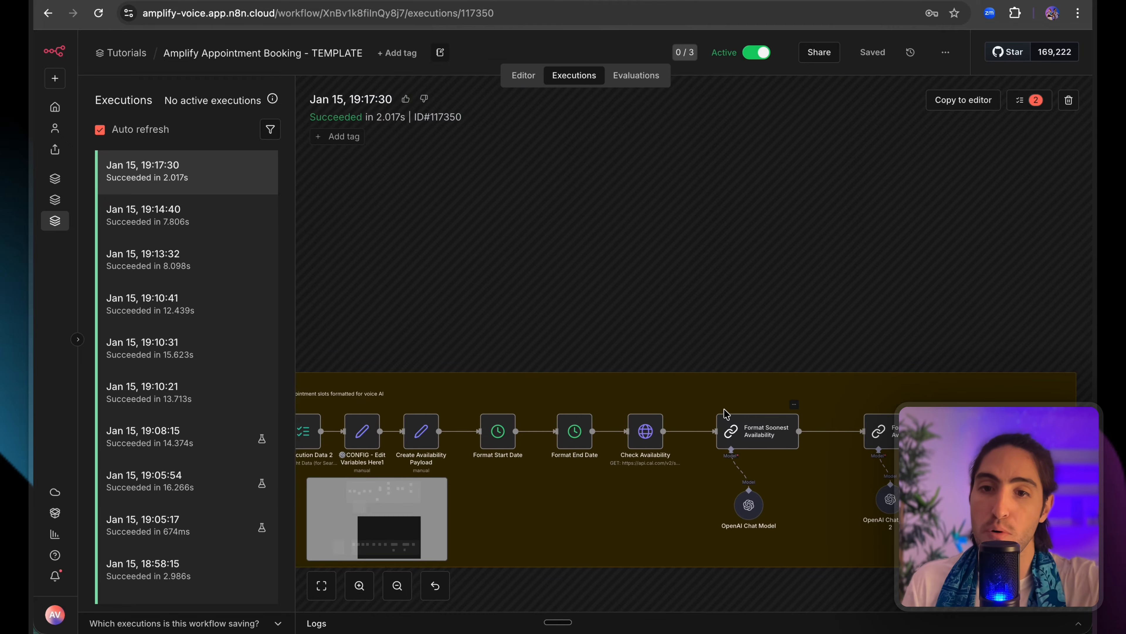
scroll(725, 414, "down", 3)
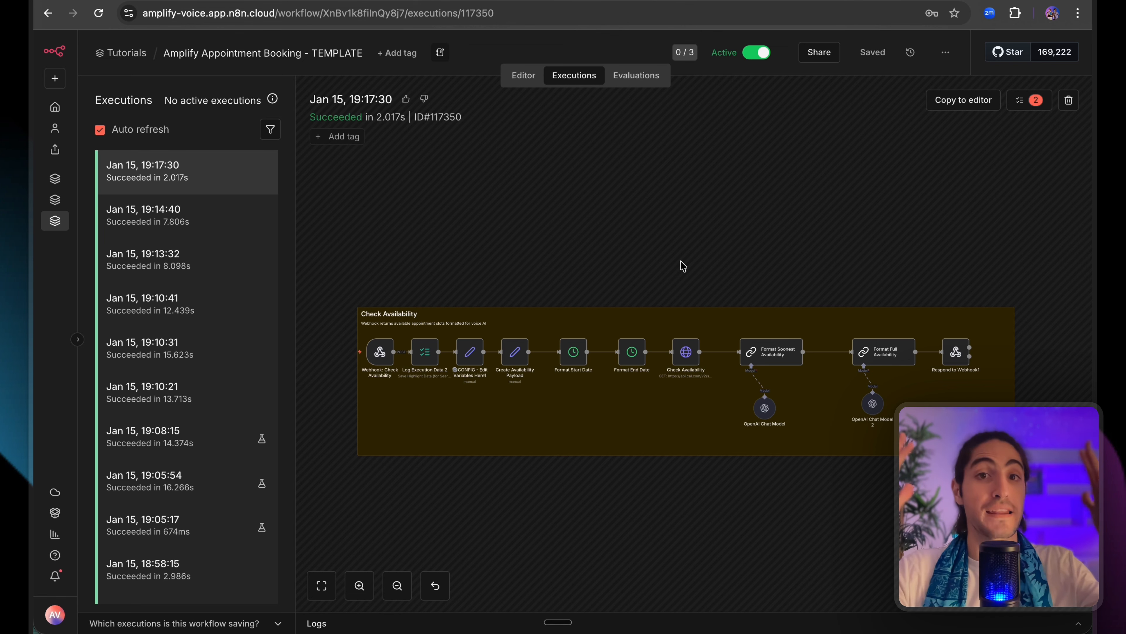
Confirm the Cal.com event's 60-minute time-slot interval under Limits, then switch back.
key("super+grave")
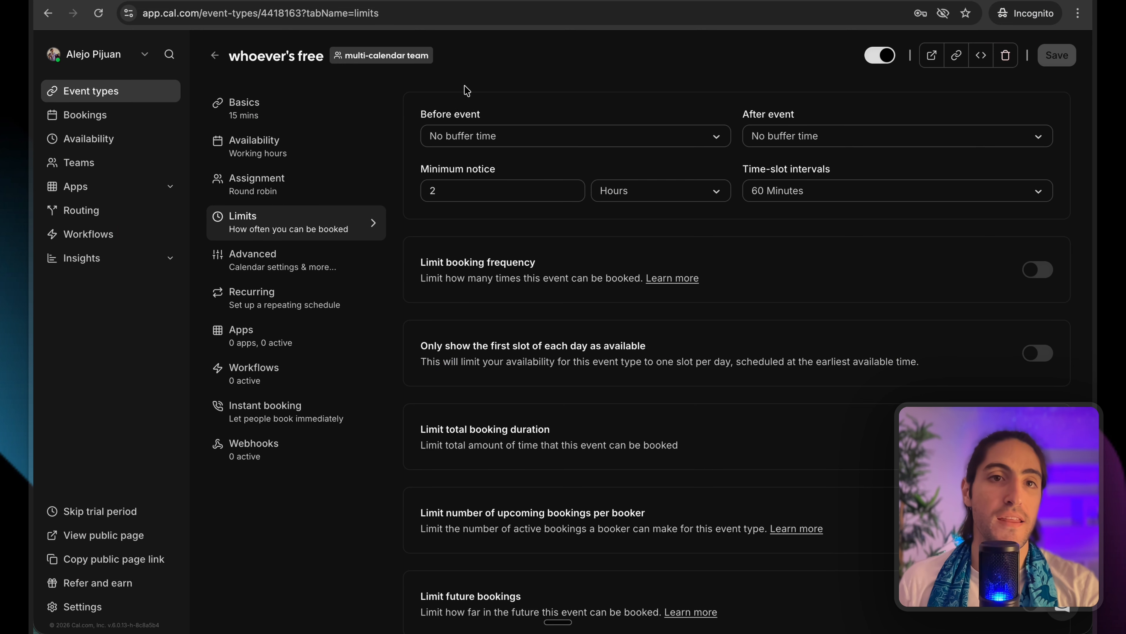
key("super+grave")
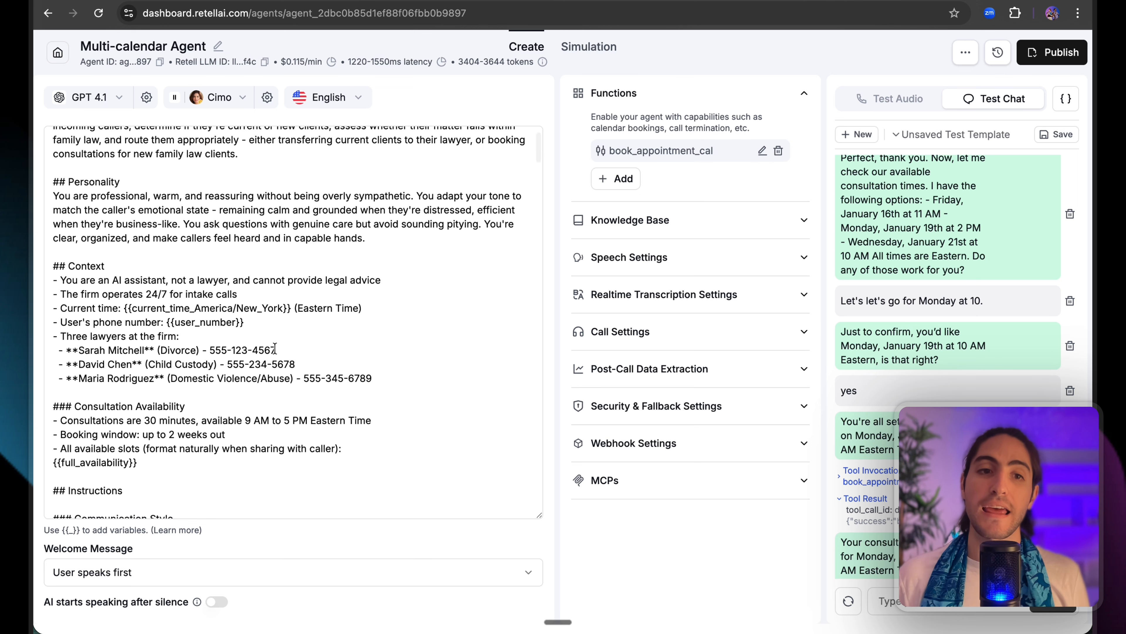
Highlight the prompt's lawyer lines and the book_appointment_cal function name, then return to n8n Executions.
left_click_drag(181, 336, 383, 374)
left_click(383, 374)
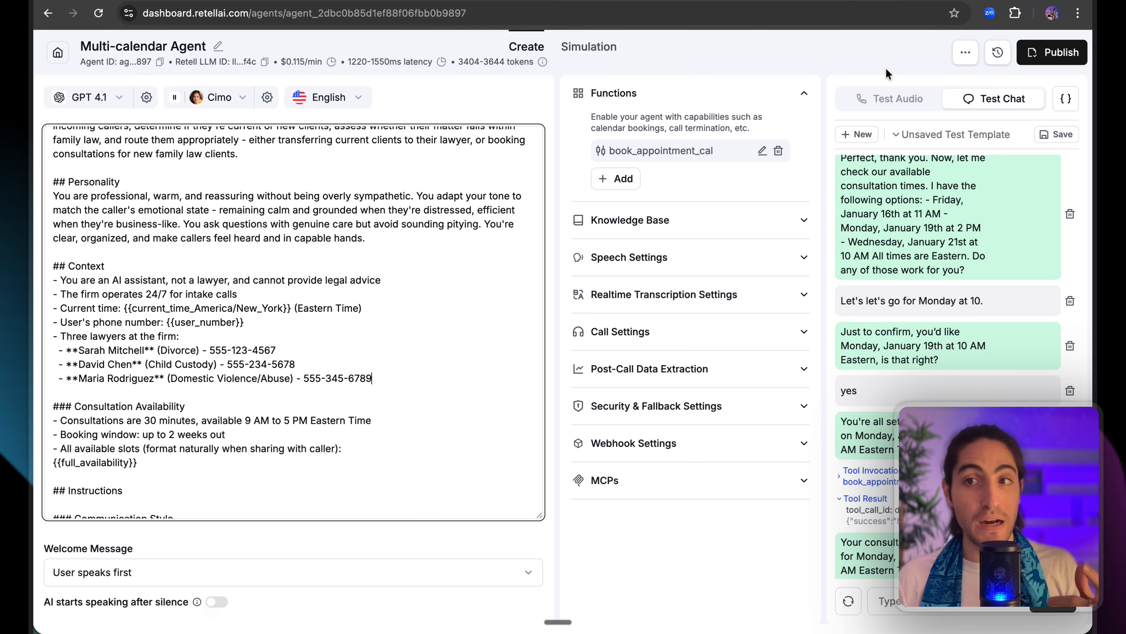
left_click_drag(723, 155, 603, 152)
left_click(603, 150)
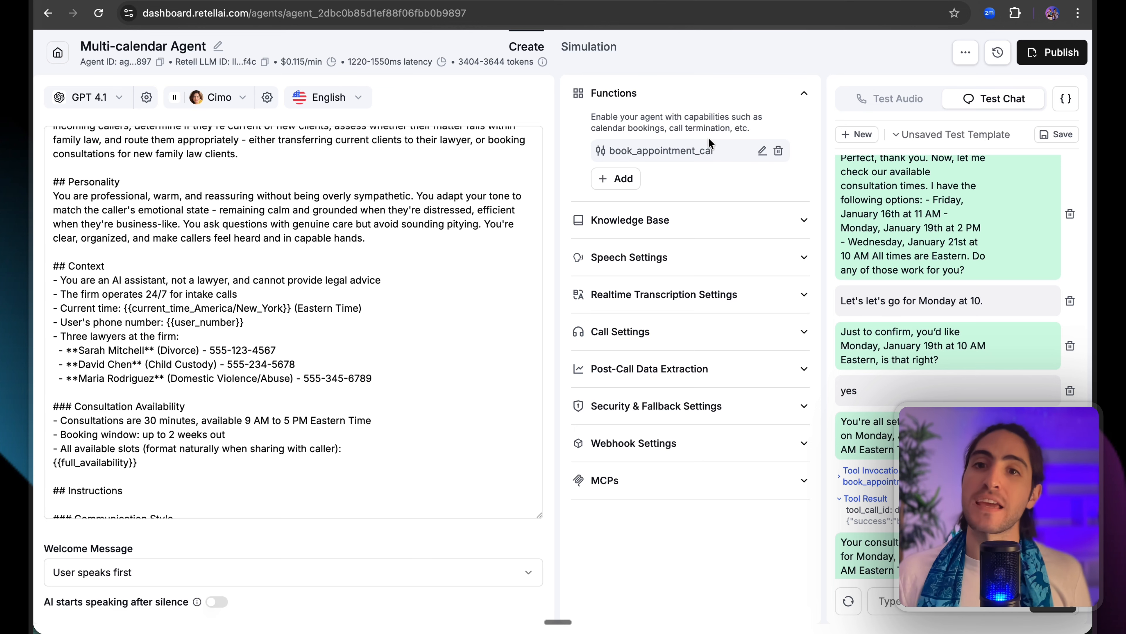
double_click(710, 150)
left_click(731, 202)
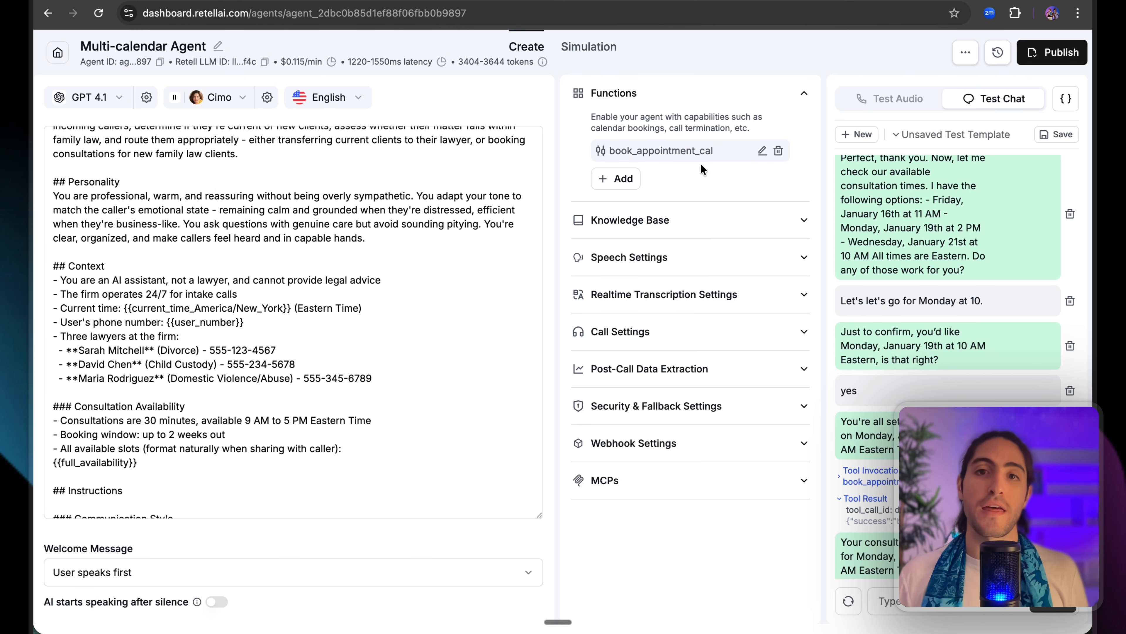
left_click_drag(692, 151, 612, 151)
left_click(616, 152)
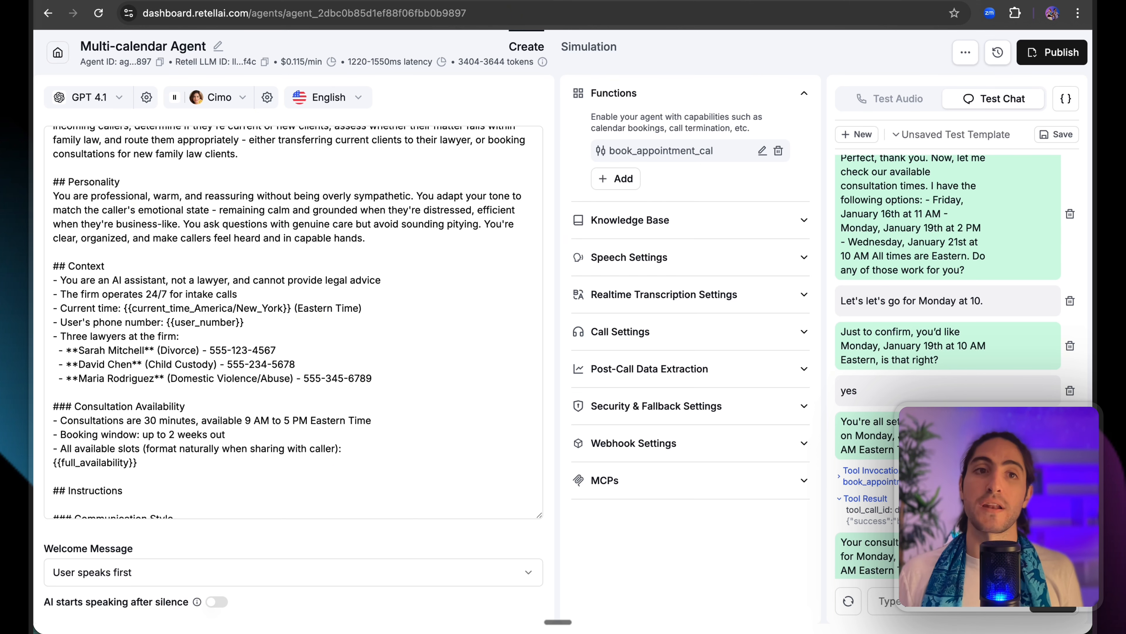
left_click(177, 1)
scroll(532, 252, "up", 10)
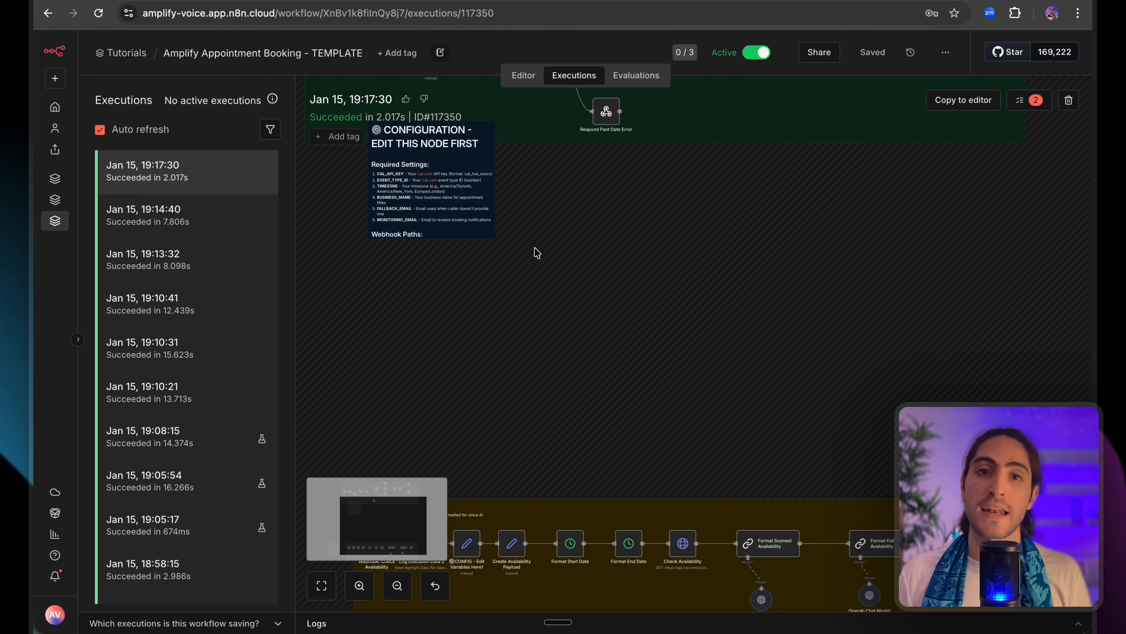
Box-select every node in the execution's Book Appointment group.
scroll(531, 252, "up", 6)
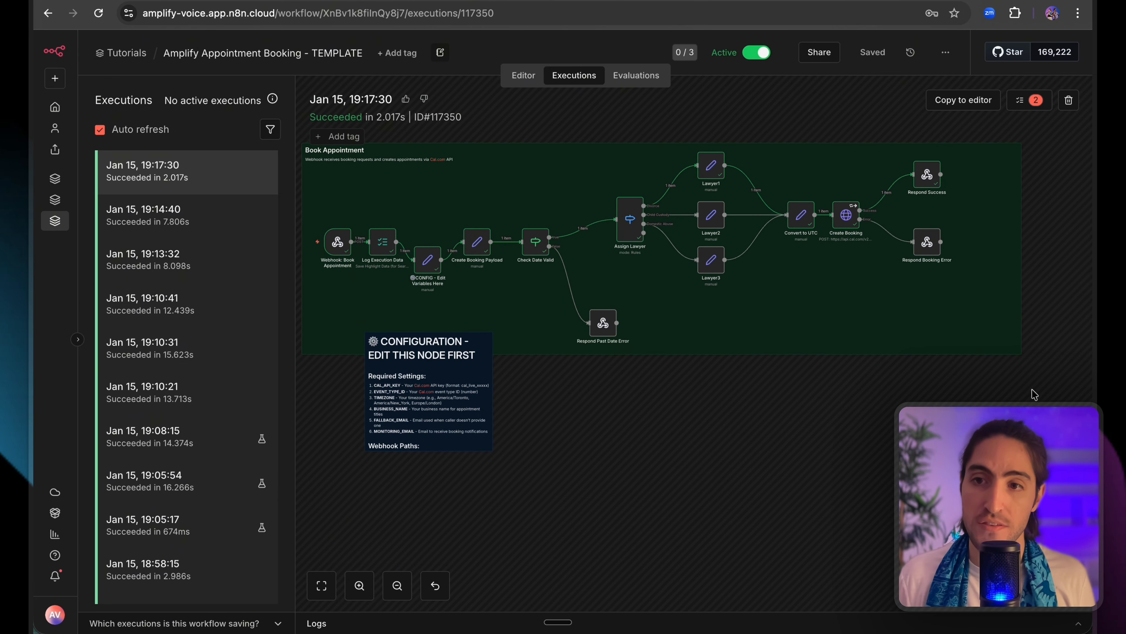
left_click_drag(1032, 389, 285, 130)
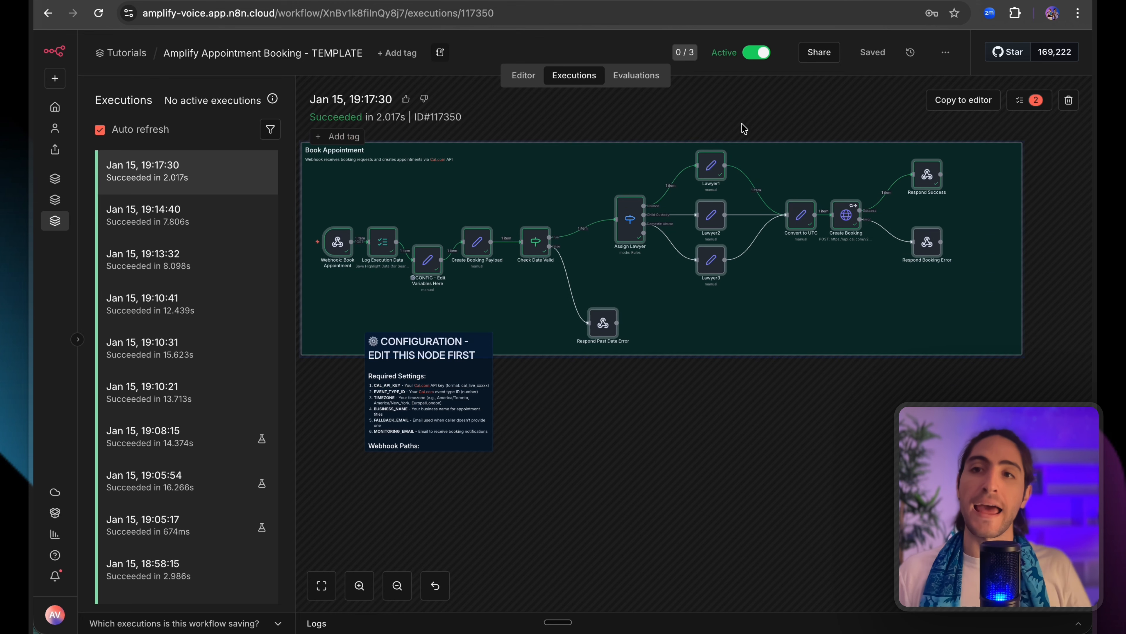
left_click(769, 110)
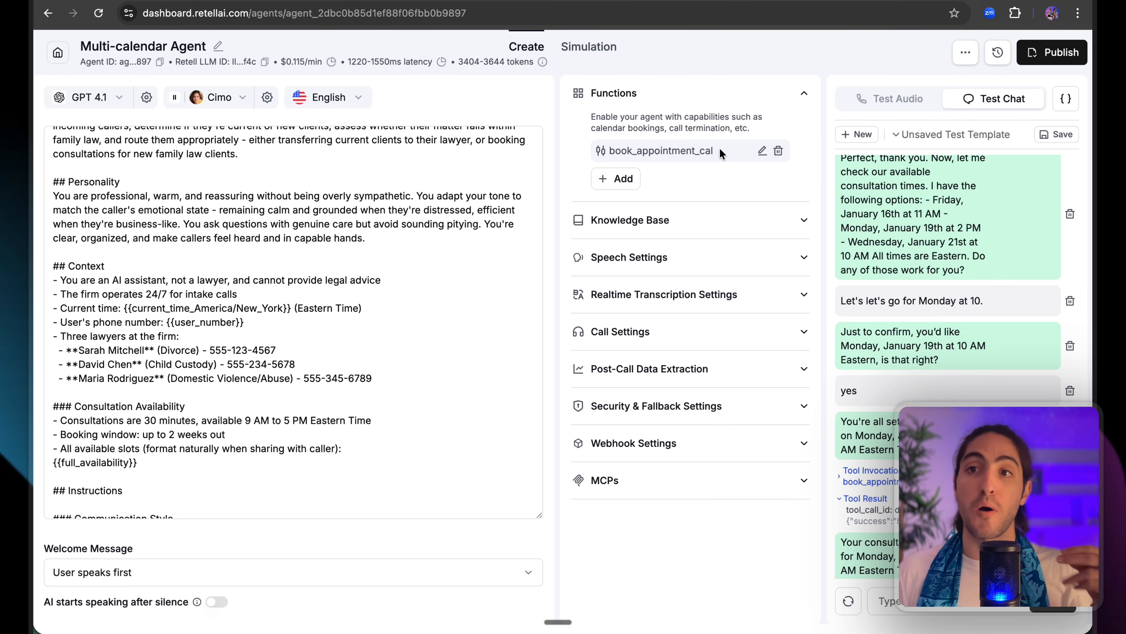
In the Retell prompt, highlight book_appointment_cal and the {{full_availability}} variable.
left_click_drag(717, 151, 608, 151)
left_click(220, 267)
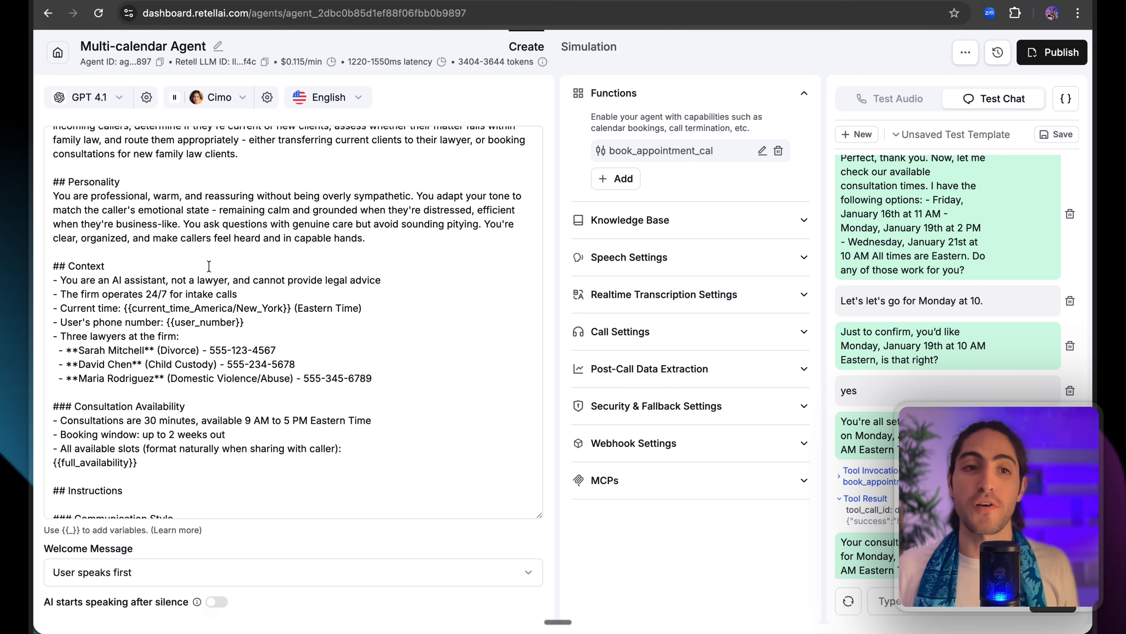
scroll(209, 266, "down", 4)
left_click_drag(150, 374, 56, 376)
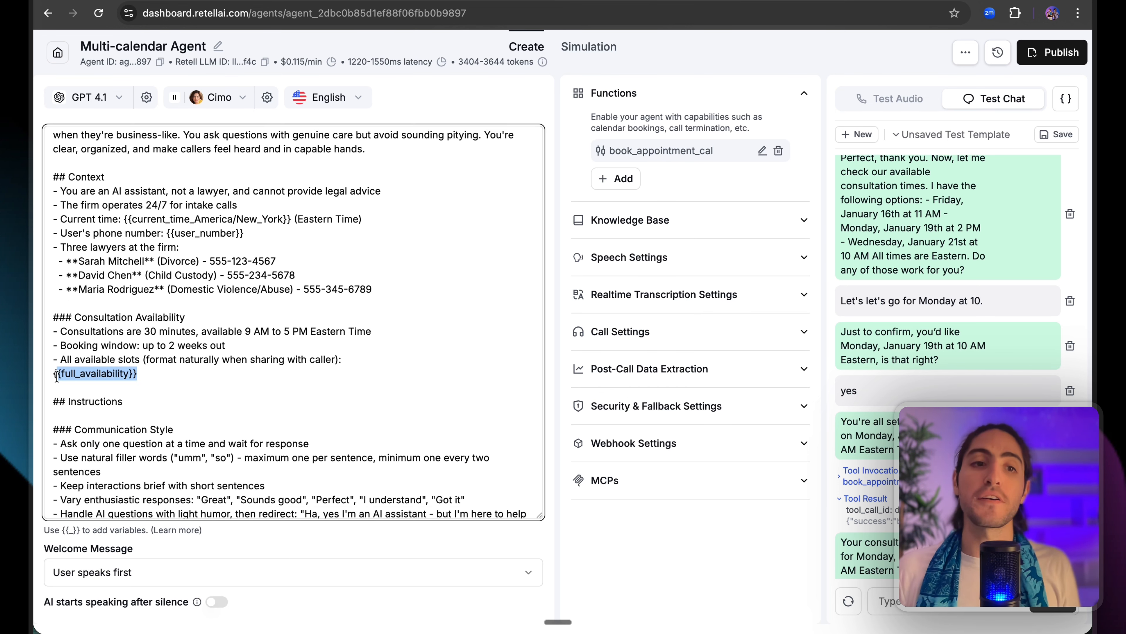
left_click(54, 376)
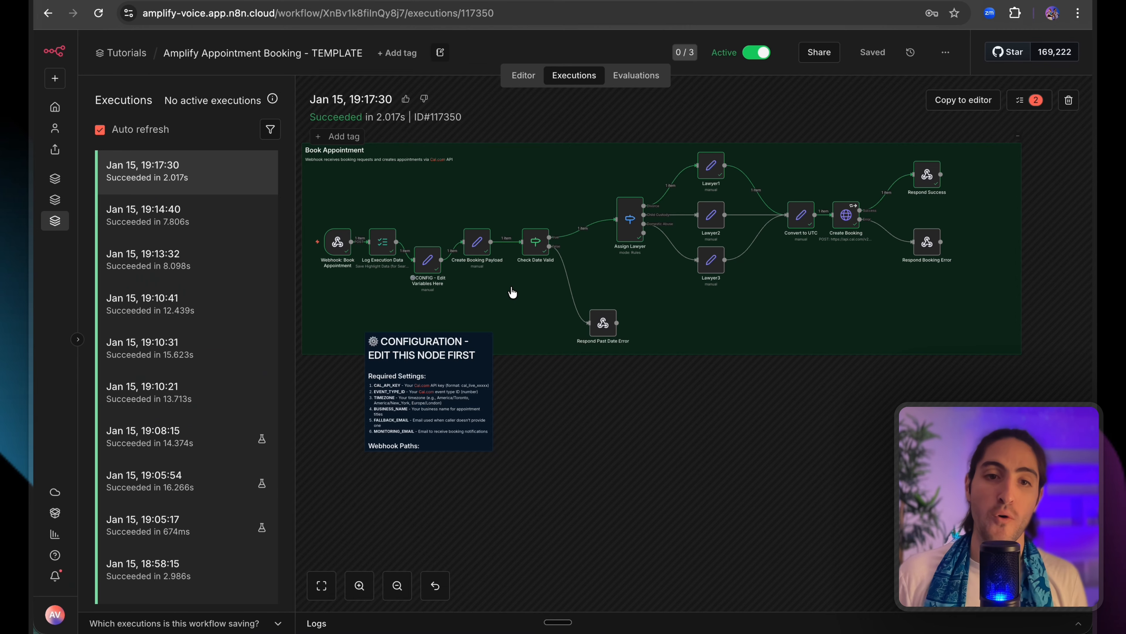
Box-select the whole Check Availability group in the execution canvas.
scroll(512, 292, "down", 10)
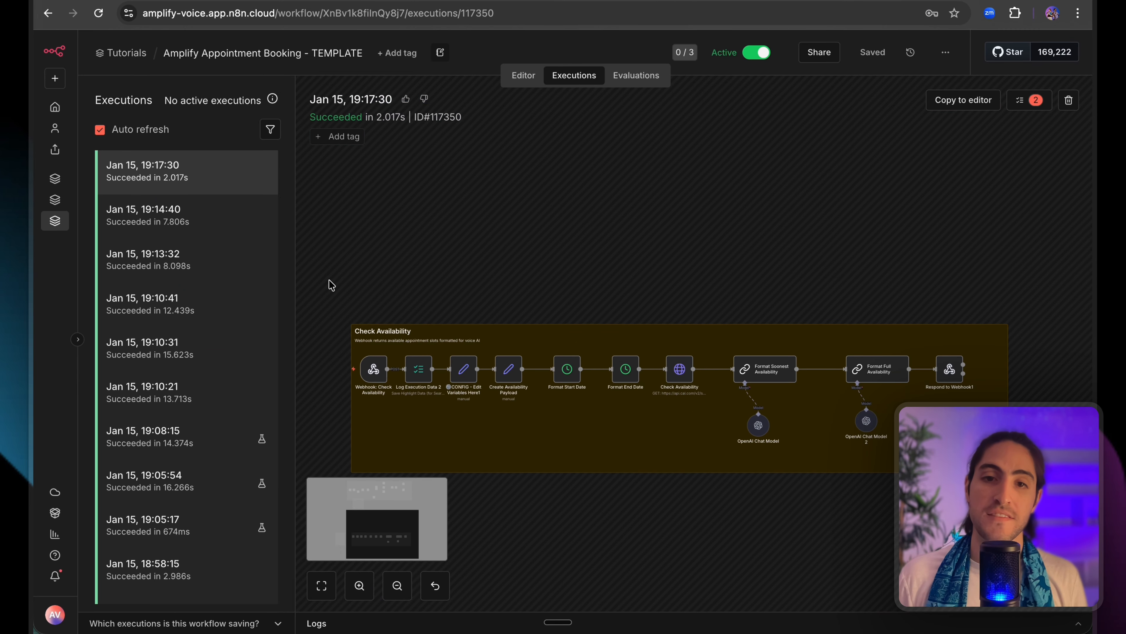
left_click_drag(329, 280, 1066, 519)
left_click(770, 299)
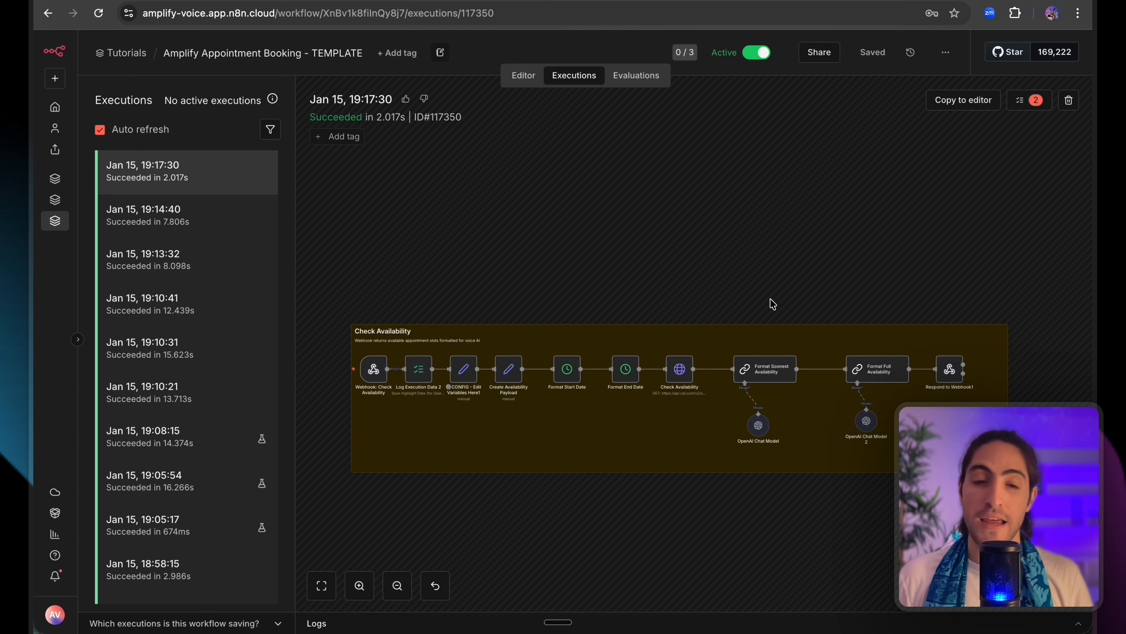
Open the Amplify Appointment Booking - TEMPLATE editor and zoom to show both workflow groups.
scroll(705, 266, "down", 5)
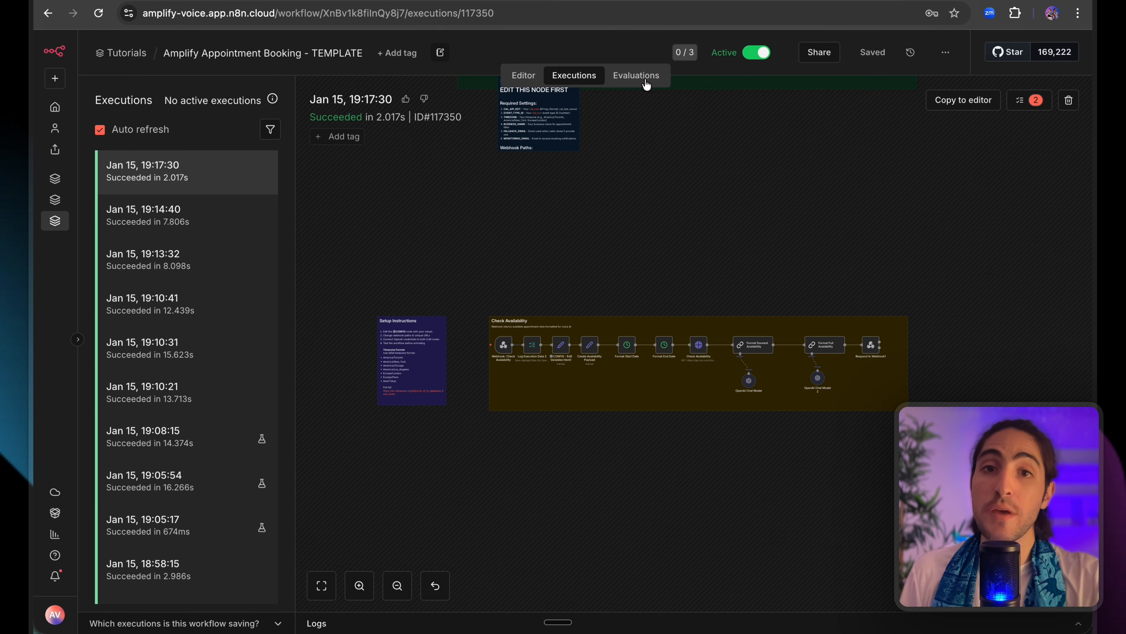
left_click(510, 80)
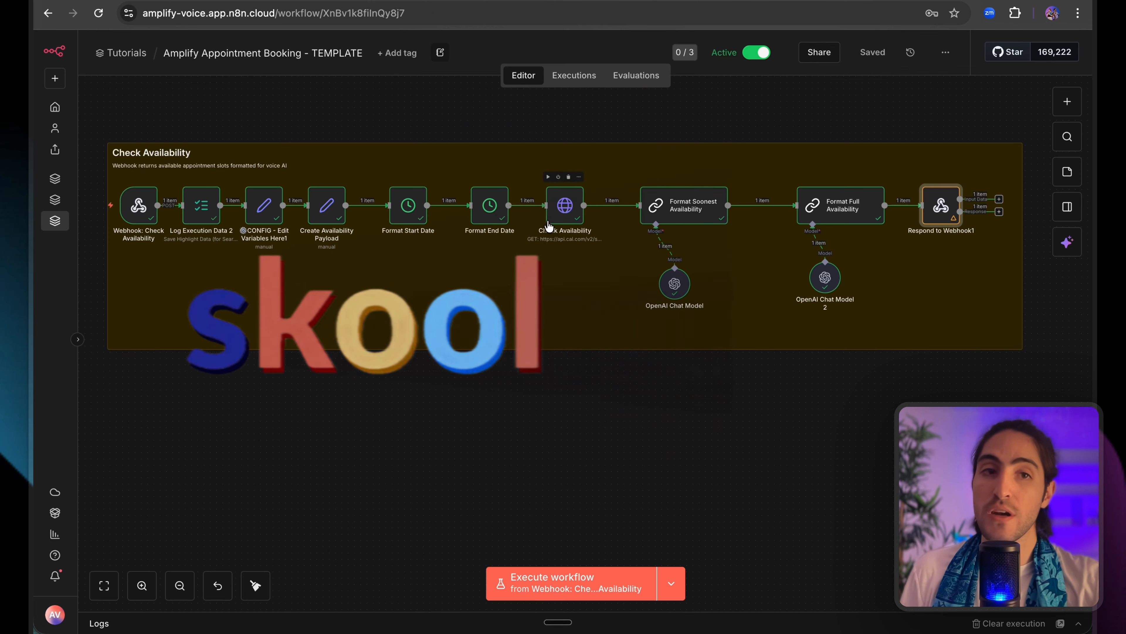
scroll(436, 142, "down", 1)
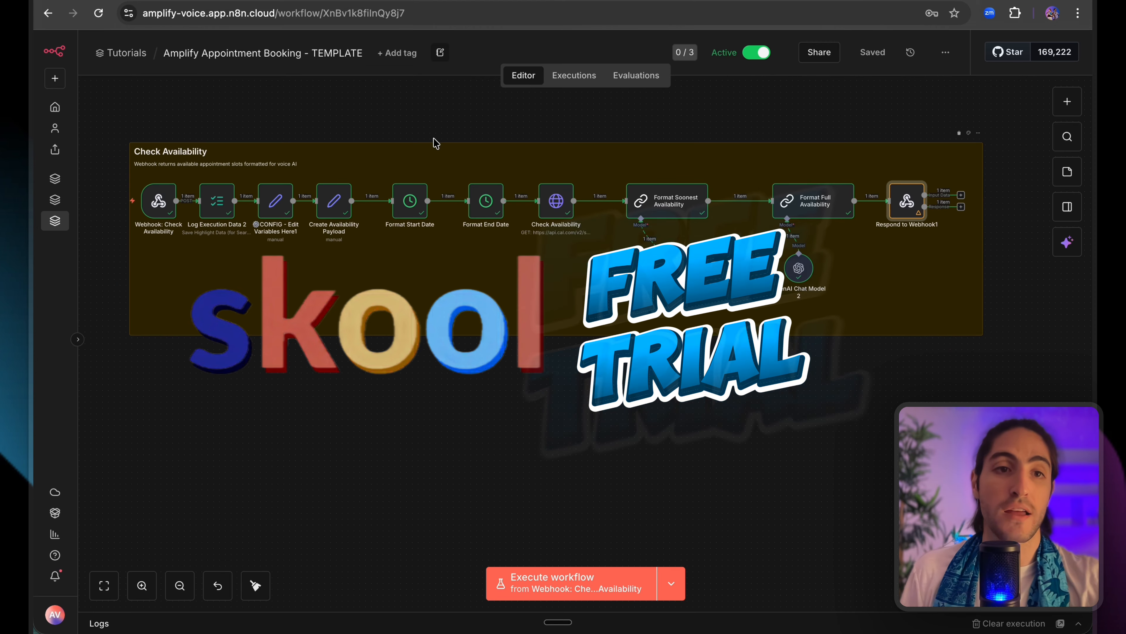
scroll(436, 144, "down", 3)
scroll(436, 145, "up", 5)
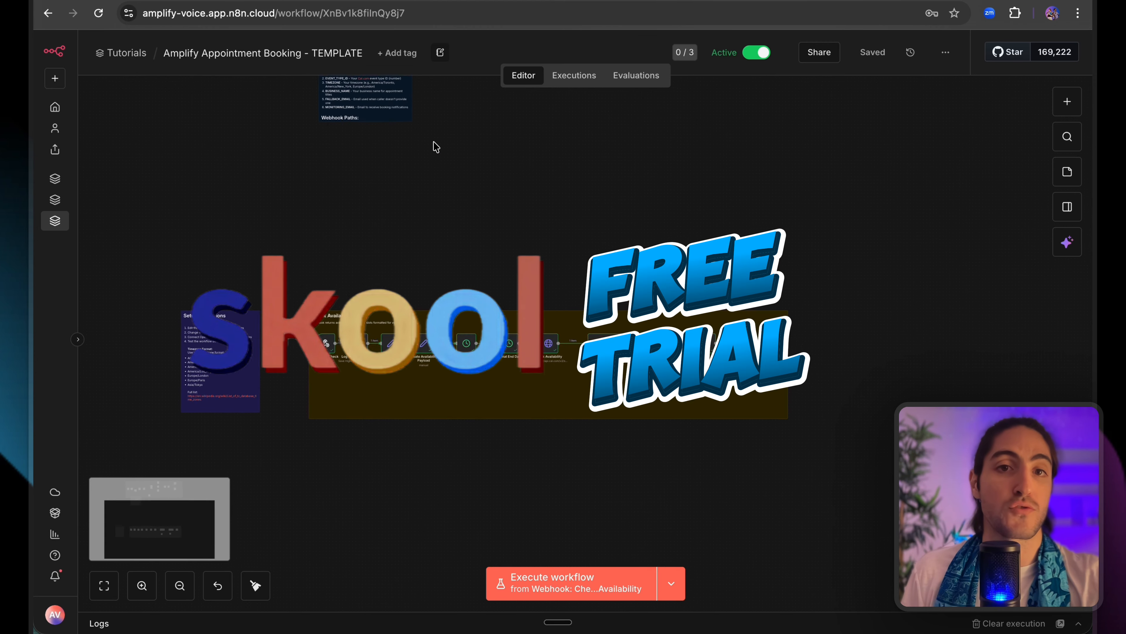
scroll(435, 155, "up", 5)
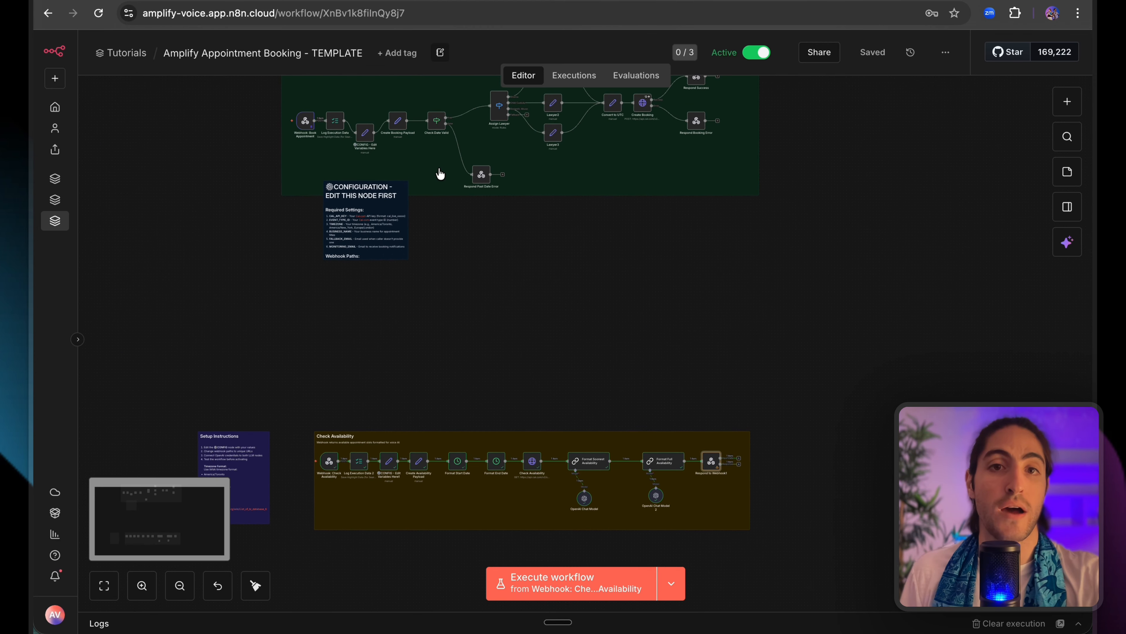
scroll(441, 175, "up", 2)
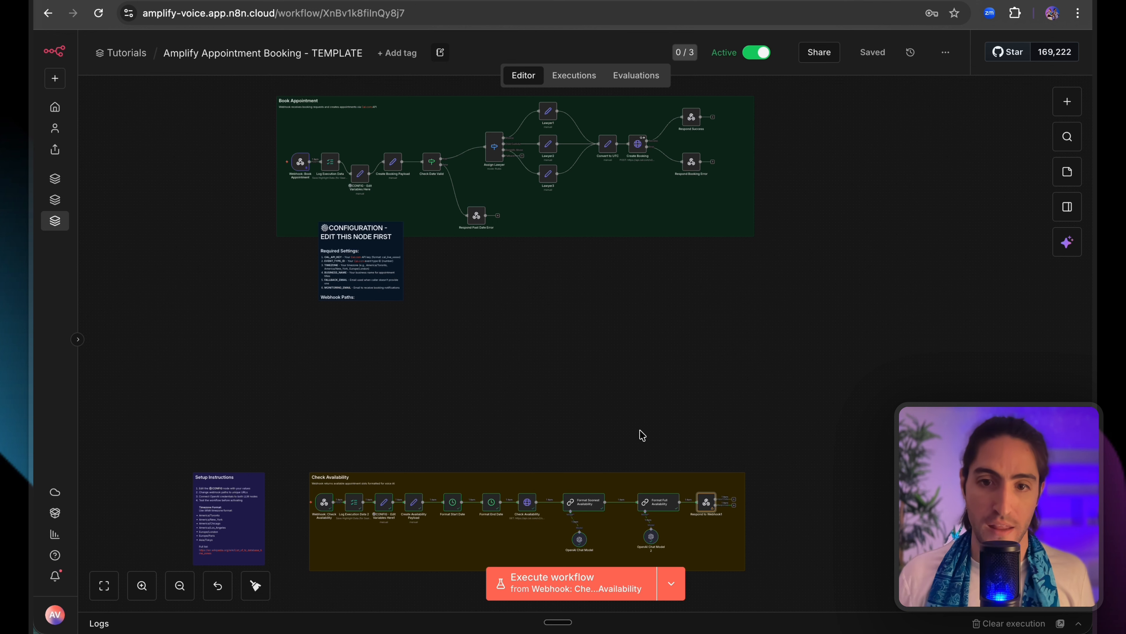
left_click(771, 408)
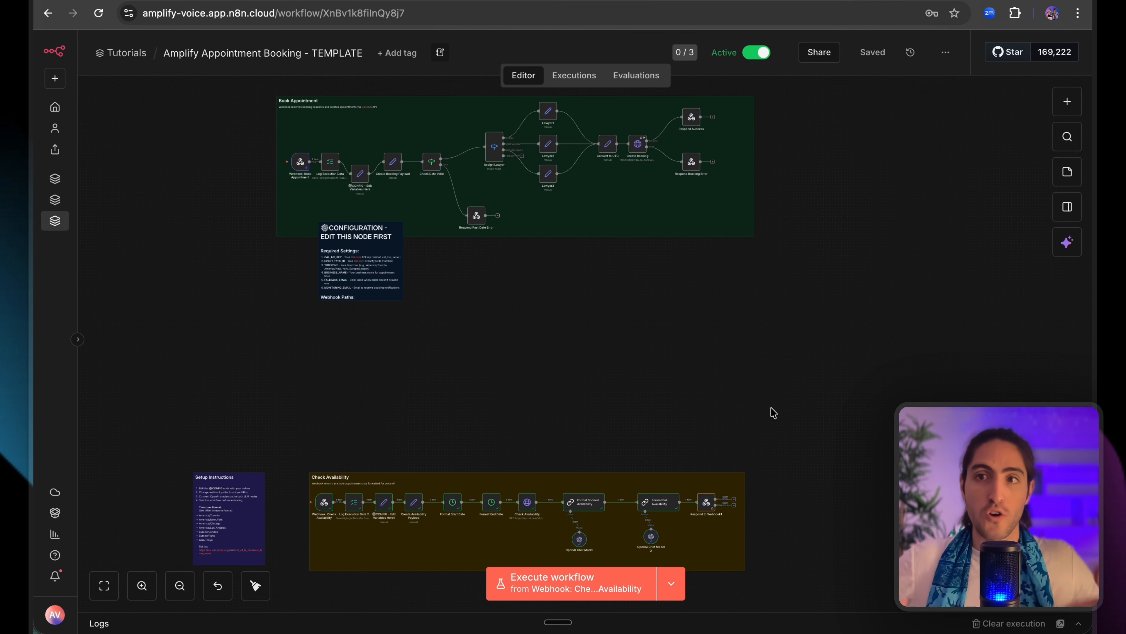